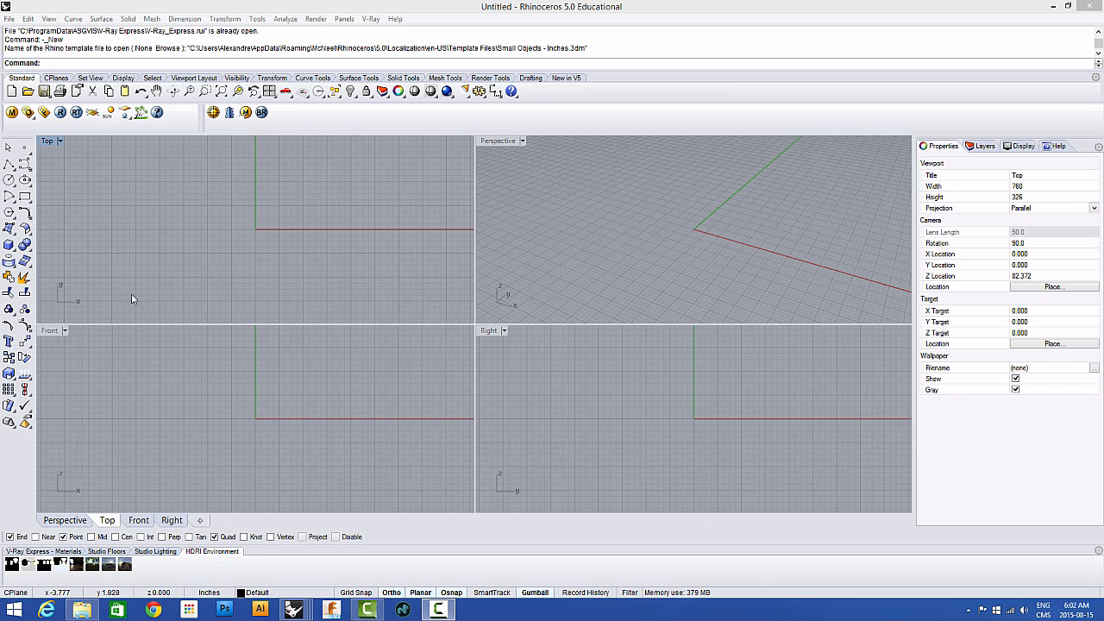
# Step: Examine the Top, Front, Right and Perspective viewports by activating each and trying zoom, pan and orbit navigation
pyautogui.click(49, 335)
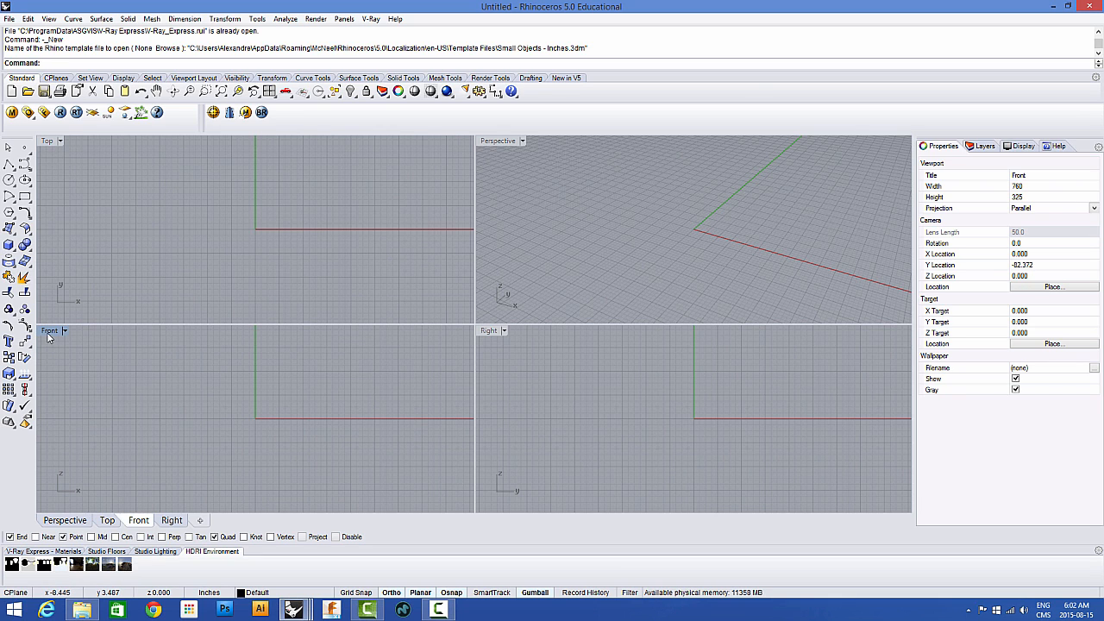
pyautogui.click(482, 339)
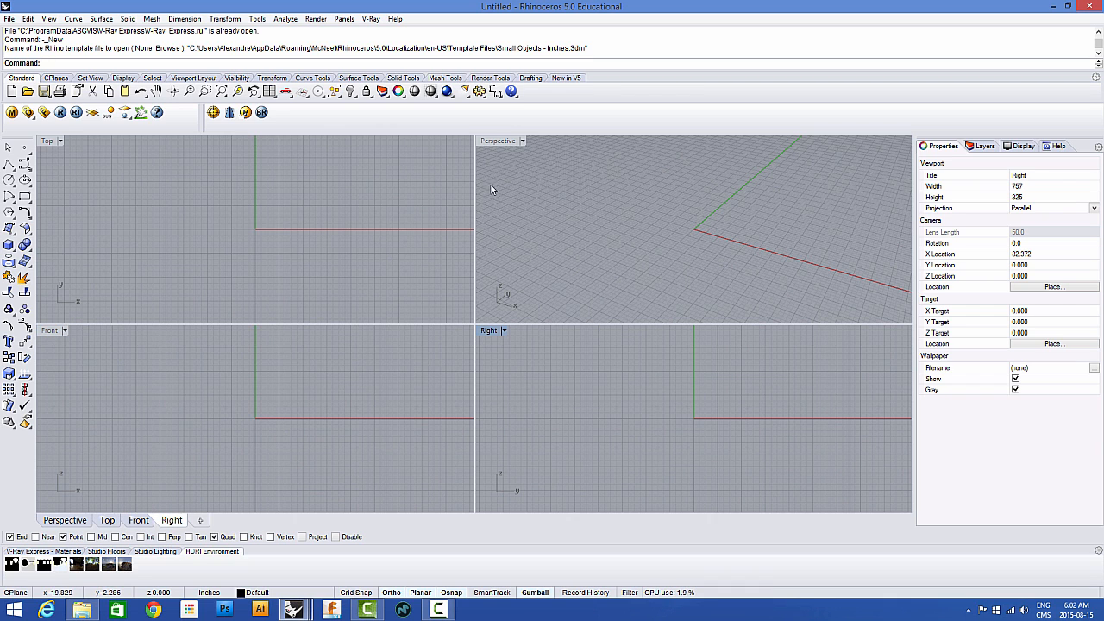
pyautogui.click(502, 142)
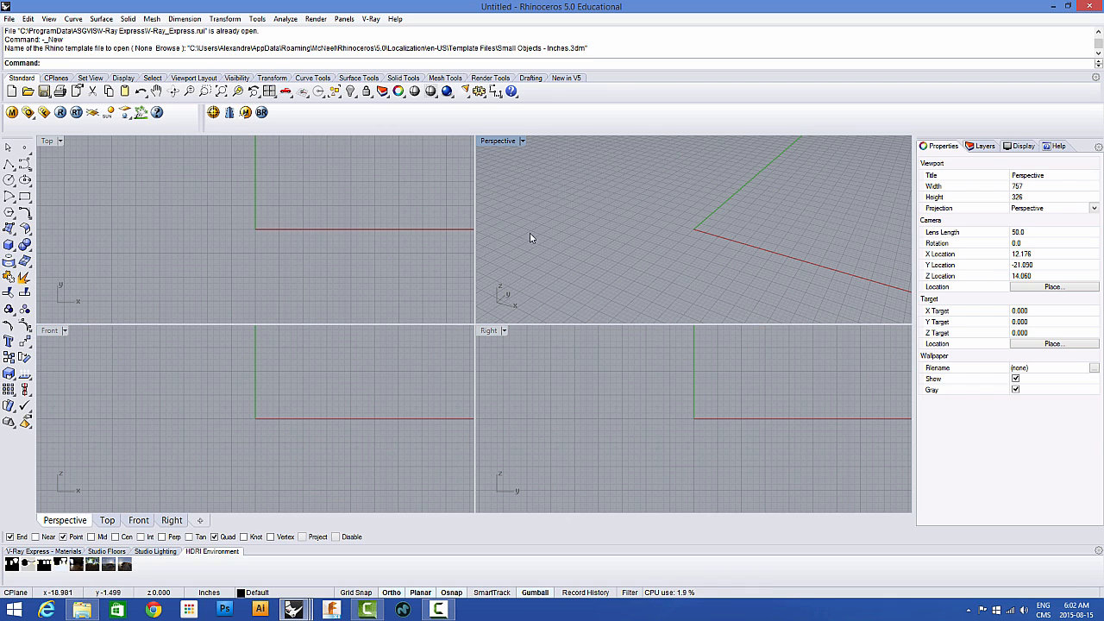
pyautogui.scroll(-6, 603, 238)
pyautogui.moveTo(604, 236); pyautogui.dragTo(551, 251, button='right')
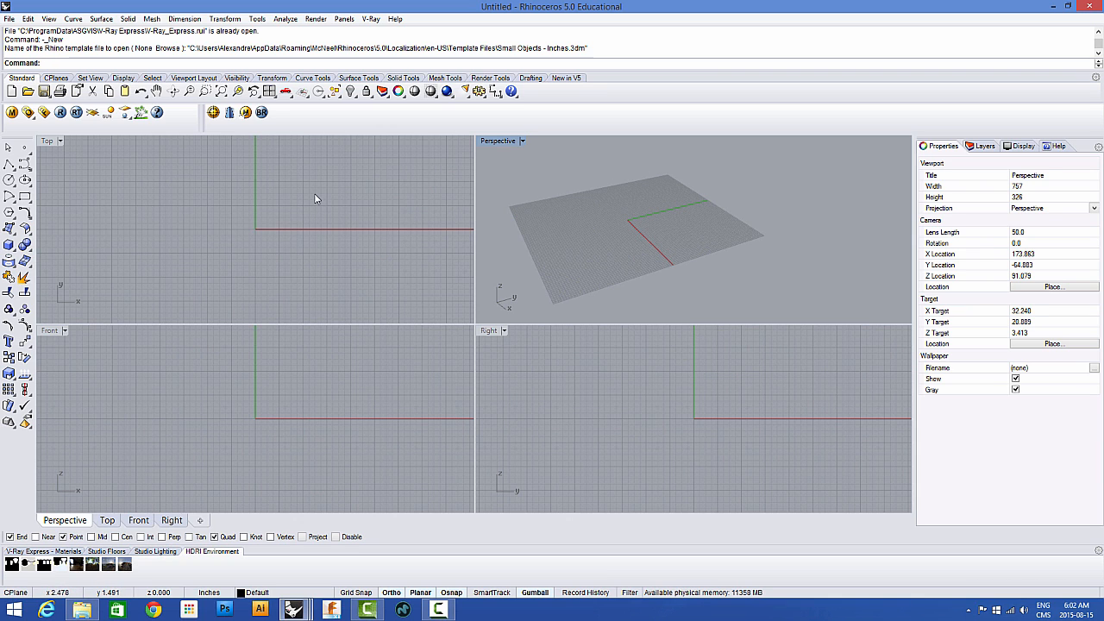
pyautogui.click(223, 153)
pyautogui.scroll(-14, 263, 194)
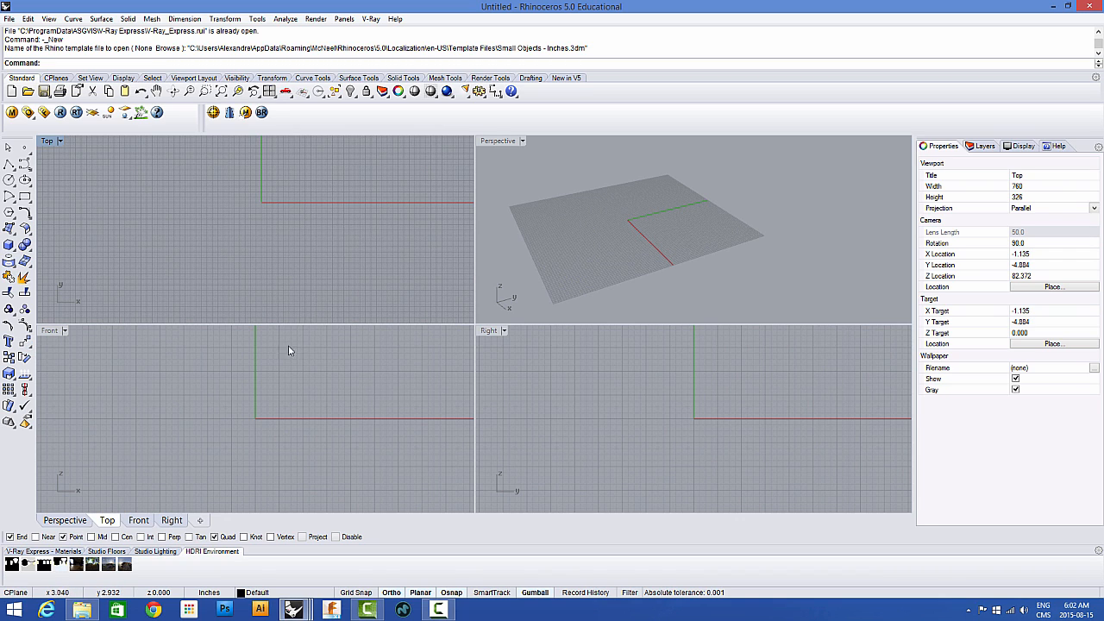
pyautogui.scroll(-10, 293, 370)
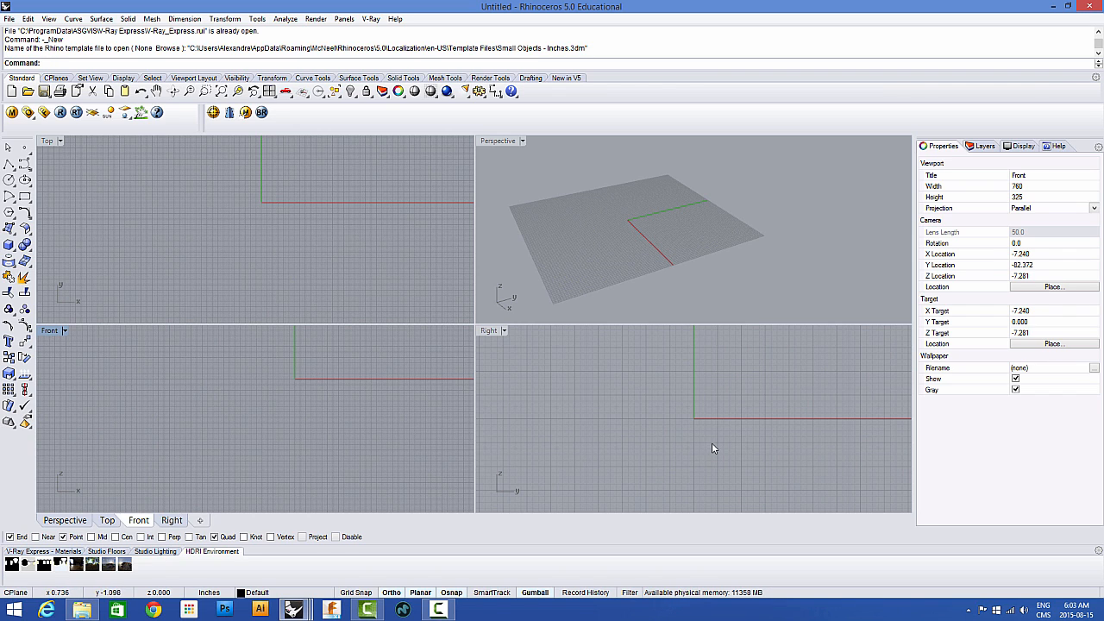
pyautogui.moveTo(711, 440); pyautogui.dragTo(722, 446, button='right')
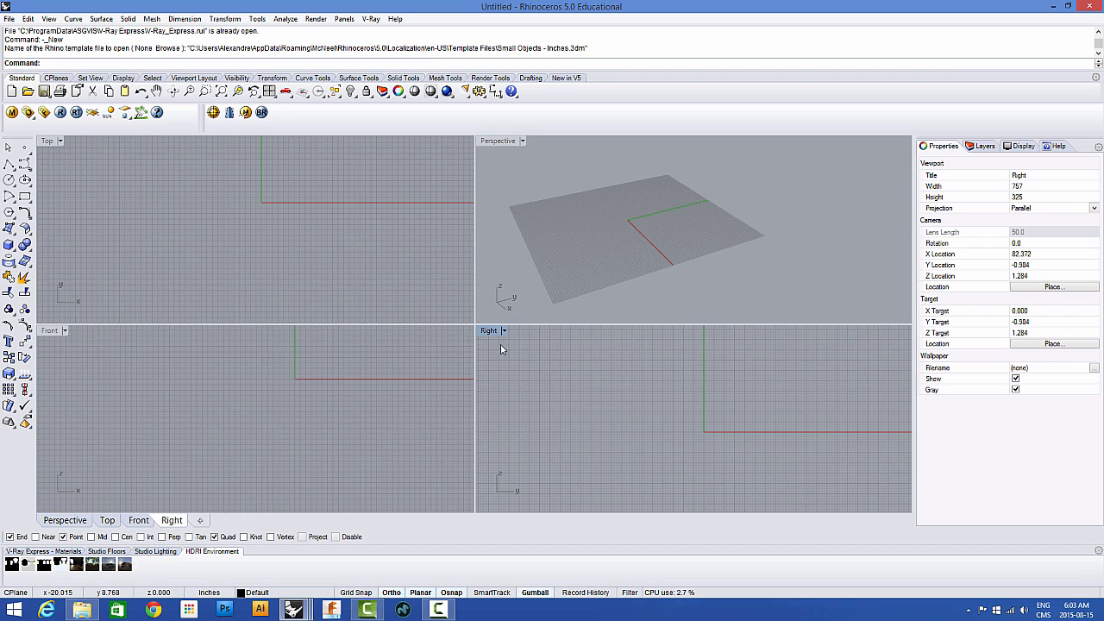
# Step: Maximize the Perspective viewport, then restore the four-viewport layout
pyautogui.doubleClick(498, 141)
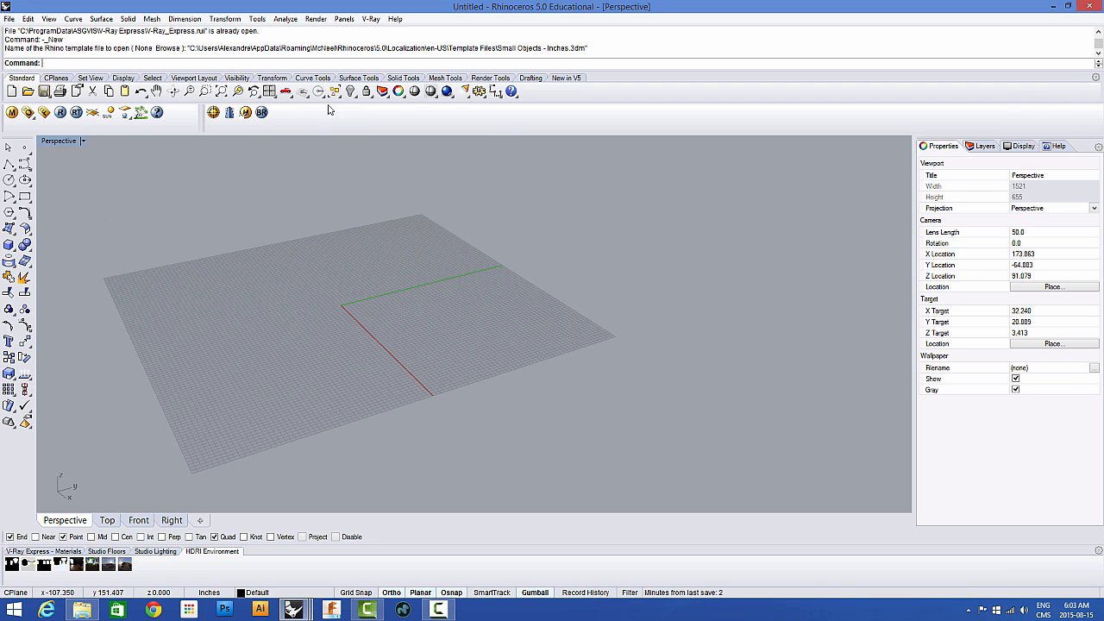
pyautogui.doubleClick(69, 142)
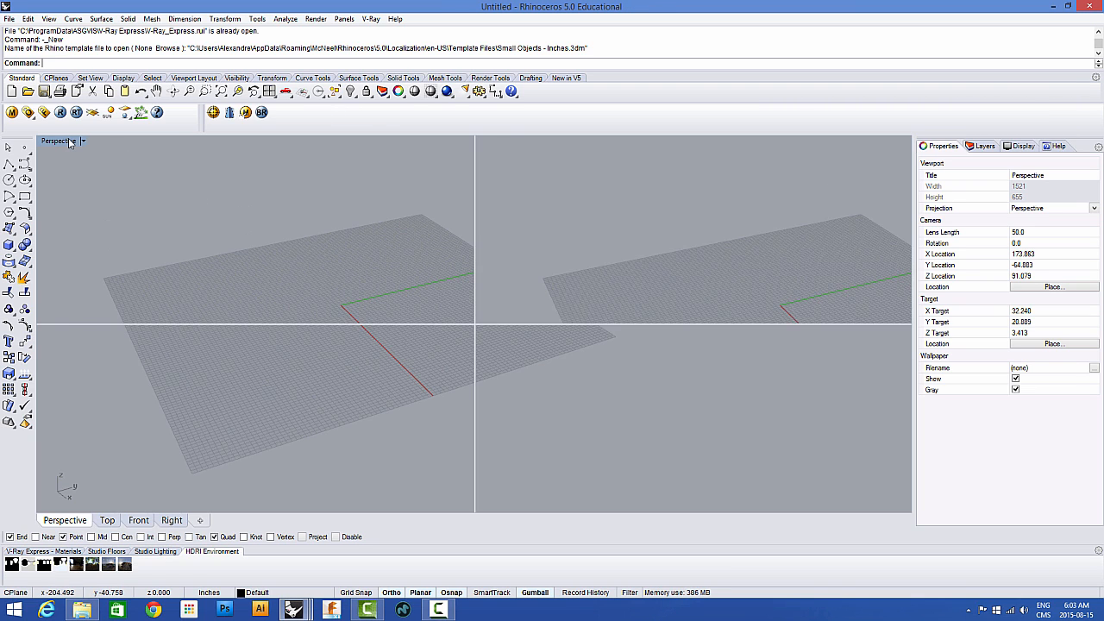
# Step: Maximize the Top viewport and review its viewport properties without applying changes
pyautogui.doubleClick(47, 141)
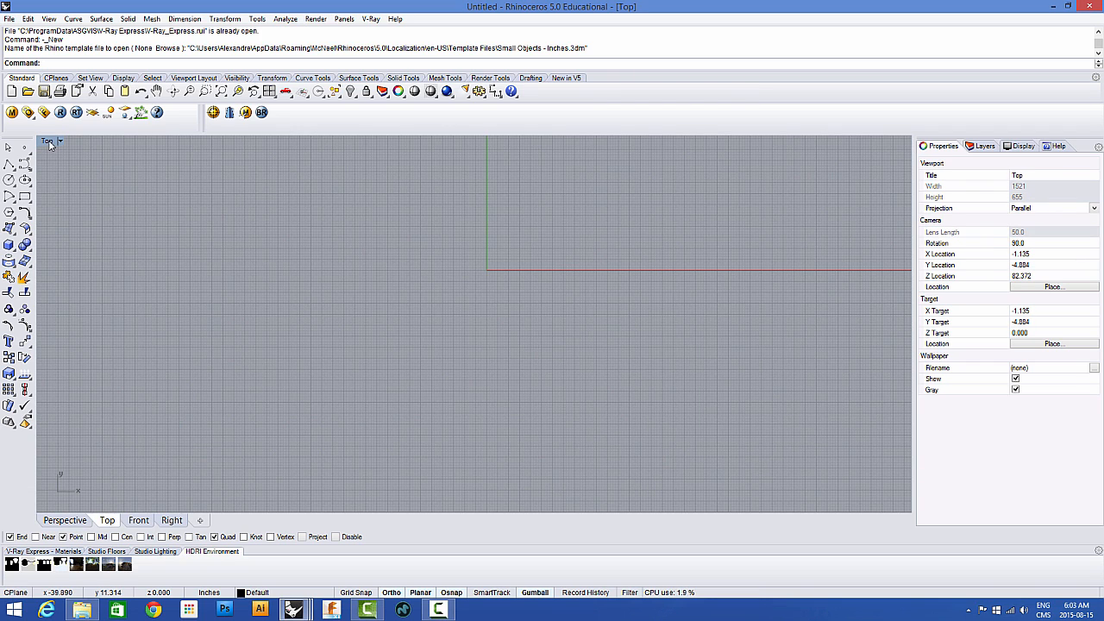
pyautogui.click(48, 143)
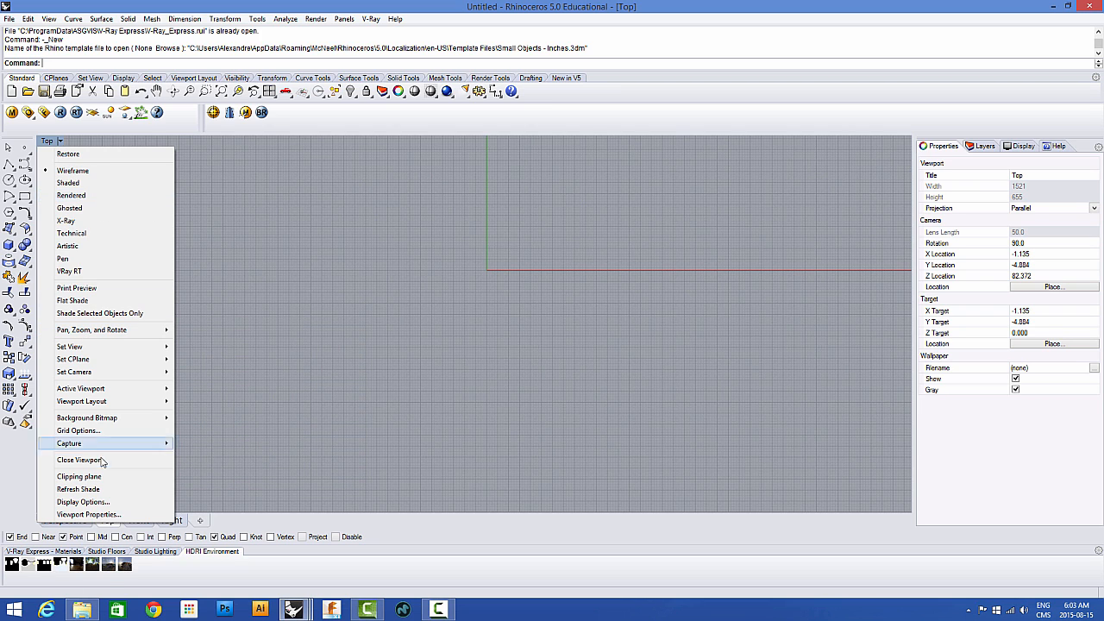
pyautogui.click(76, 515)
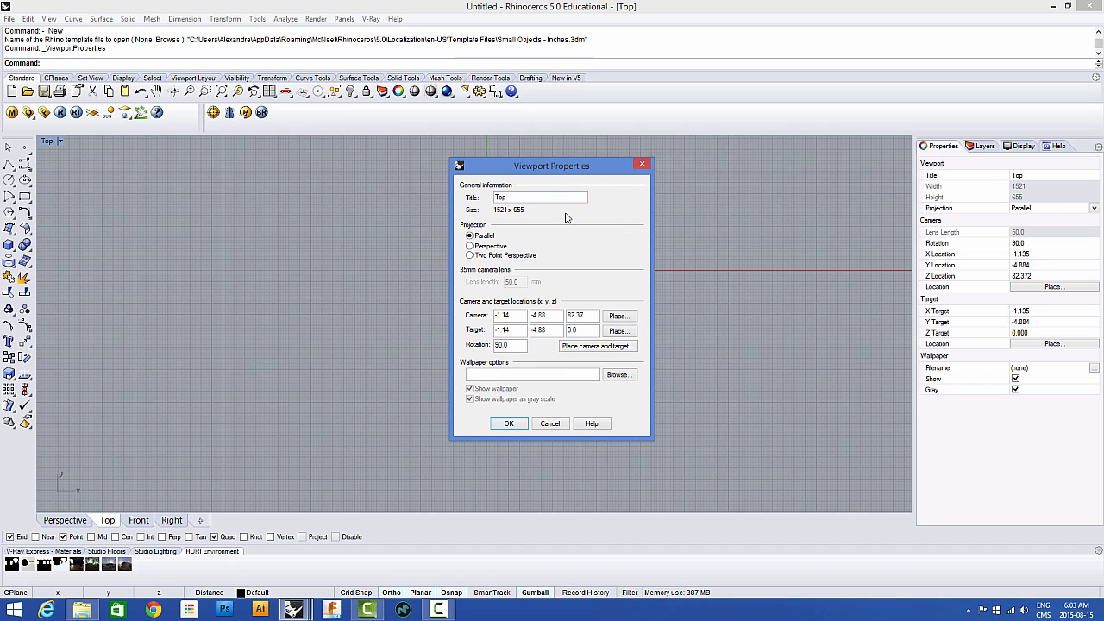
pyautogui.click(549, 423)
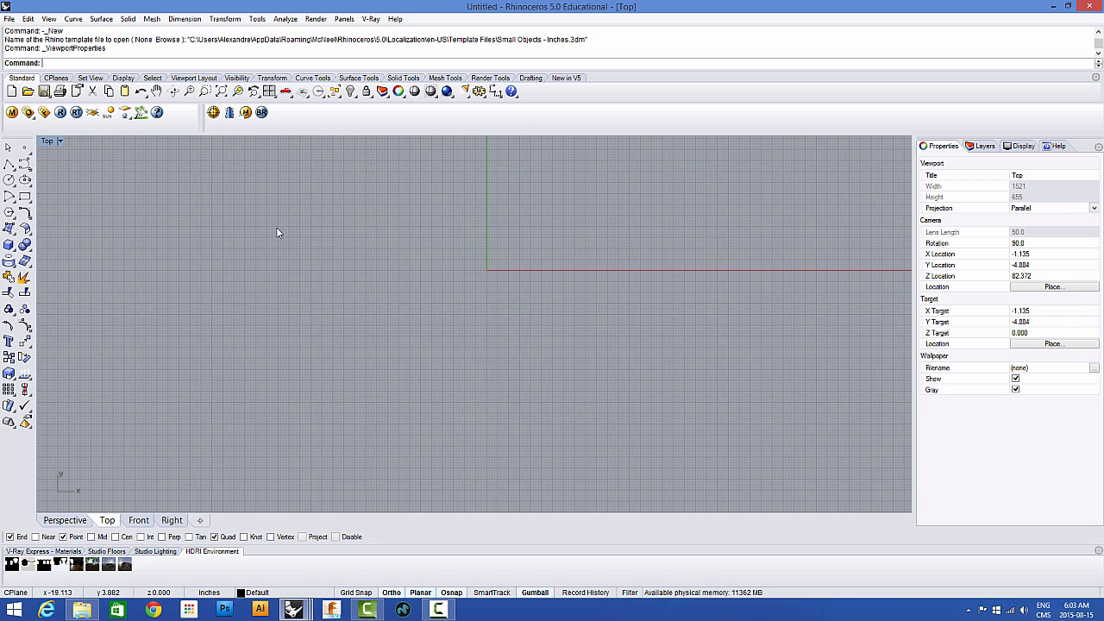
# Step: Toggle the Top viewport between maximized and normal size, finishing with the four-viewport layout restored
pyautogui.doubleClick(48, 142)
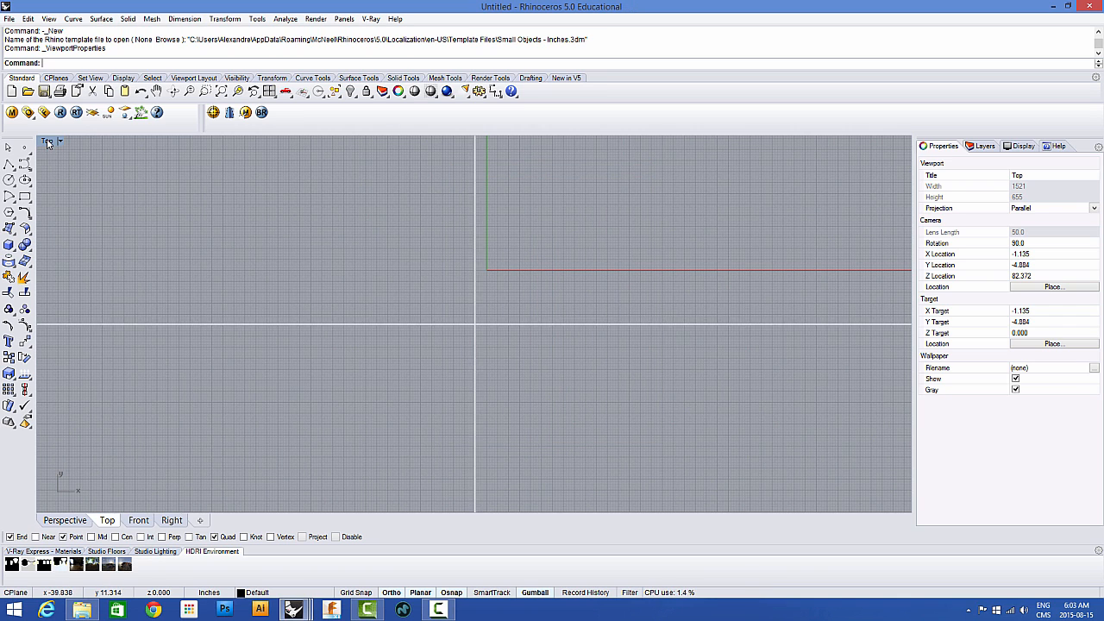
pyautogui.doubleClick(48, 142)
pyautogui.click(48, 142)
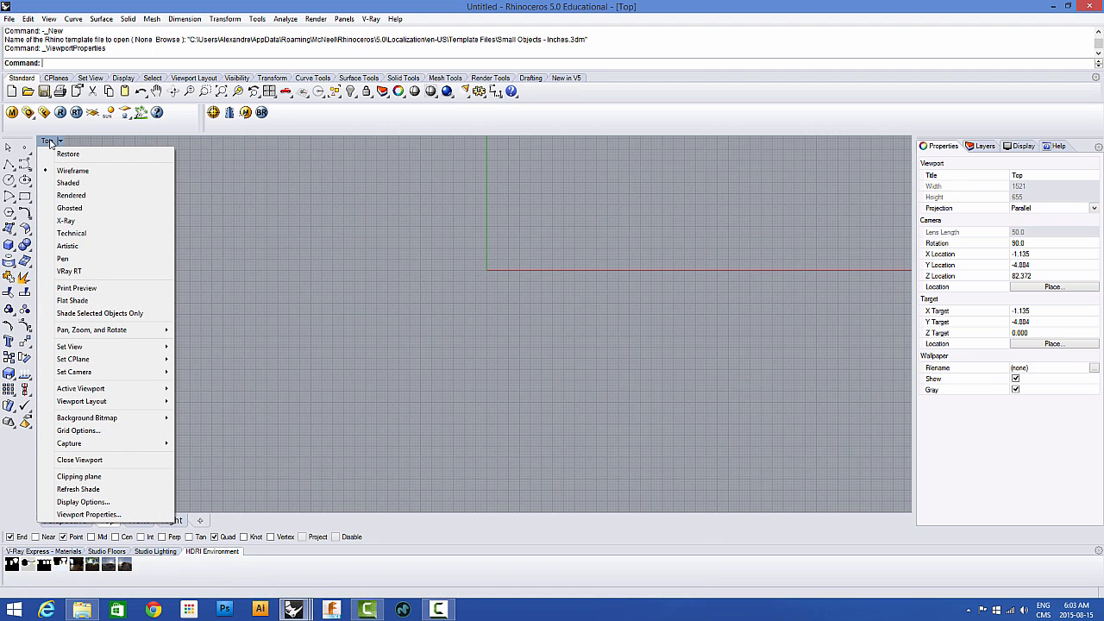
pyautogui.click(66, 154)
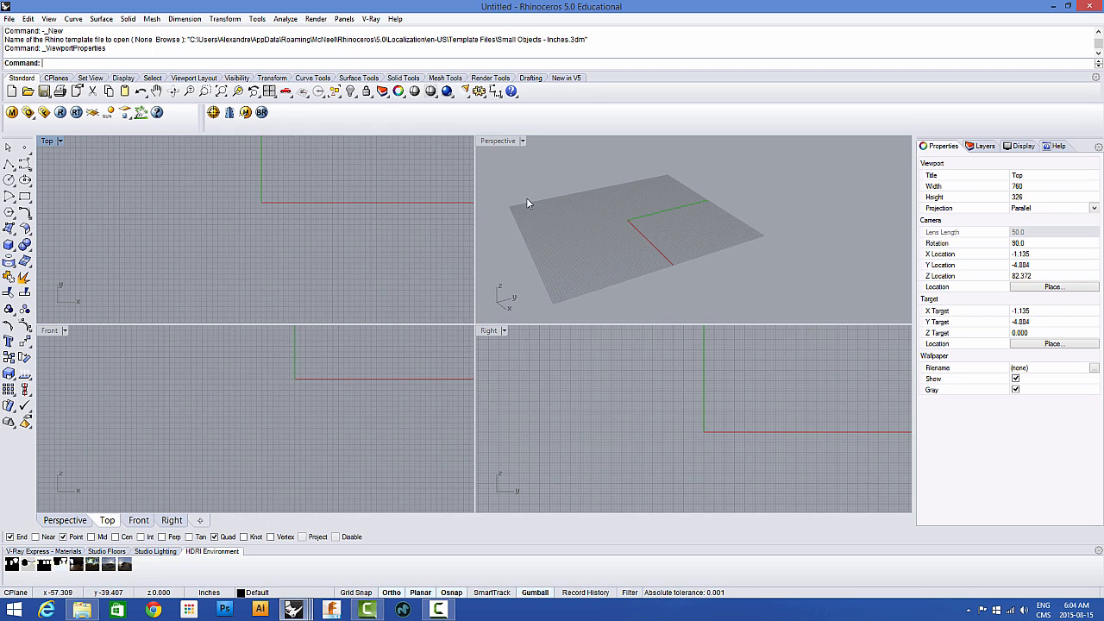
# Step: Maximize the Top viewport again and return it to its place beside the other three viewports
pyautogui.click(46, 141)
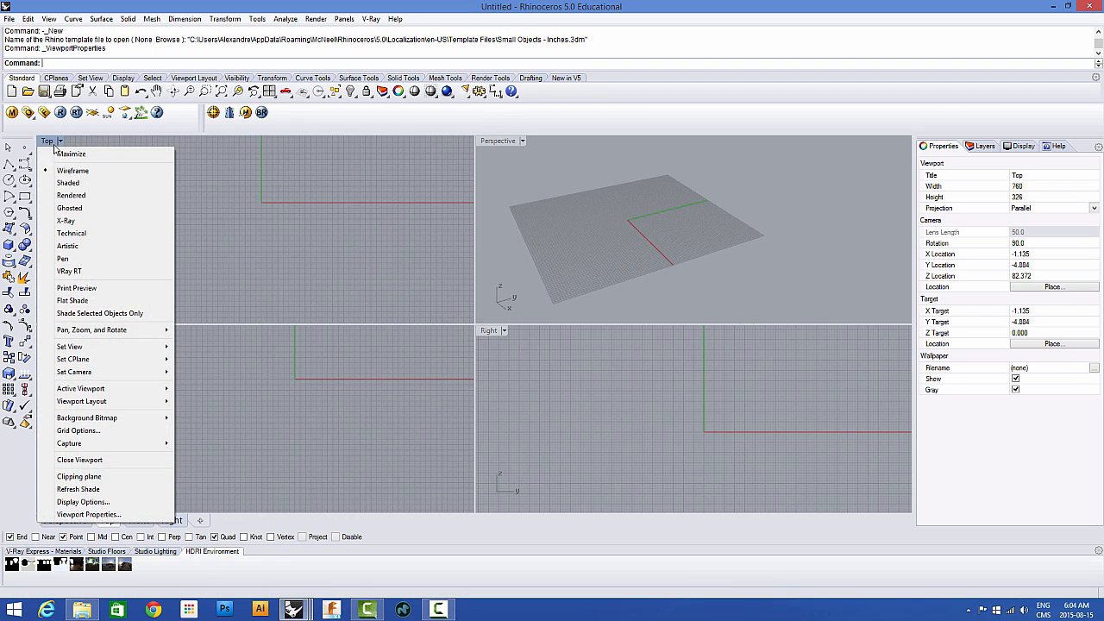
pyautogui.click(67, 154)
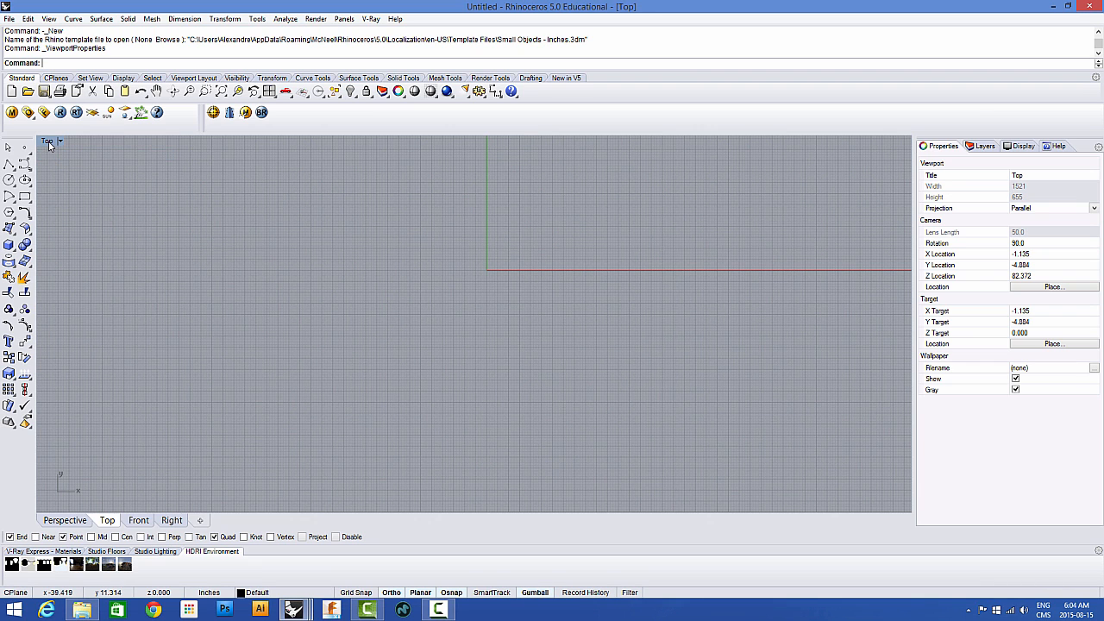
pyautogui.doubleClick(50, 145)
pyautogui.doubleClick(50, 145)
pyautogui.doubleClick(49, 145)
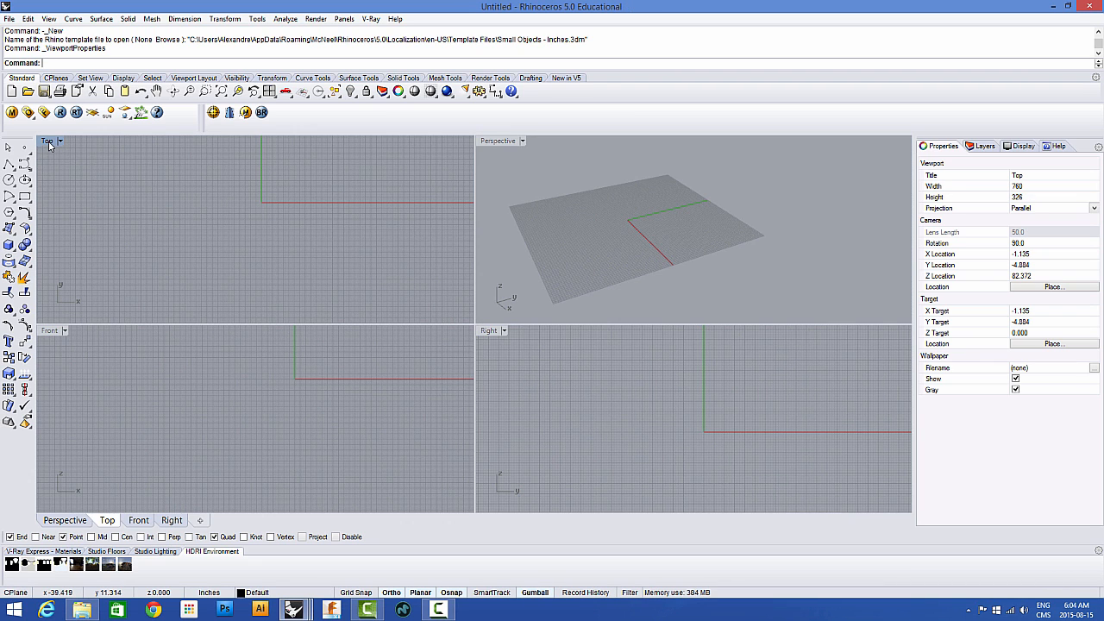
# Step: Activate the Front, Perspective and Top viewports in turn, and inspect the Perspective grid from another angle
pyautogui.click(236, 374)
pyautogui.click(534, 267)
pyautogui.click(349, 235)
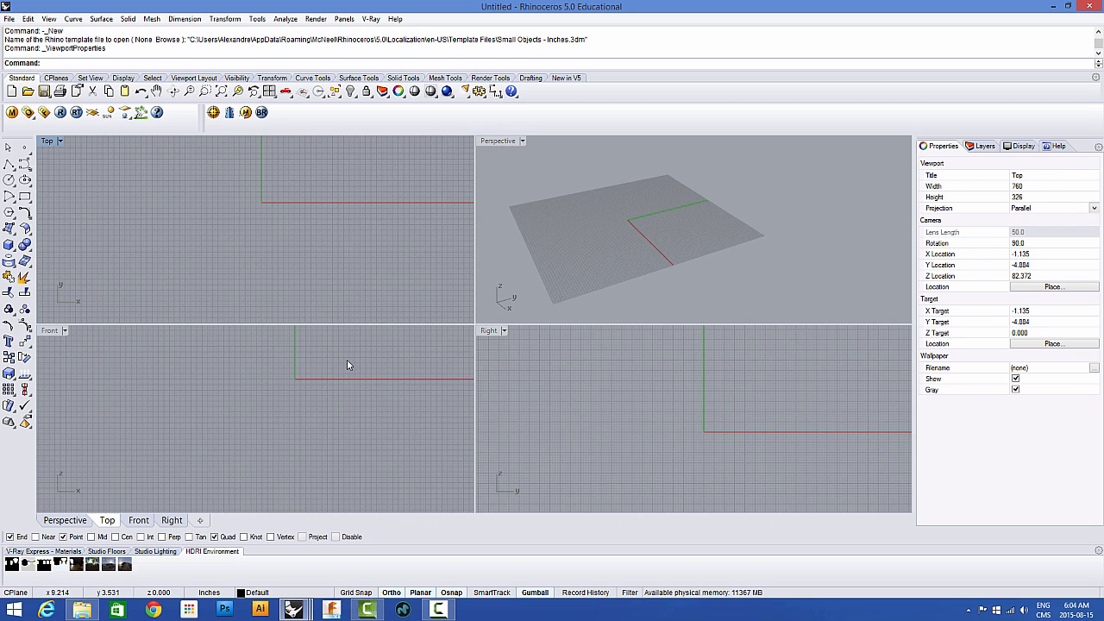
pyautogui.scroll(-6, 665, 224)
pyautogui.scroll(8, 666, 228)
pyautogui.moveTo(670, 228); pyautogui.dragTo(518, 267, button='right')
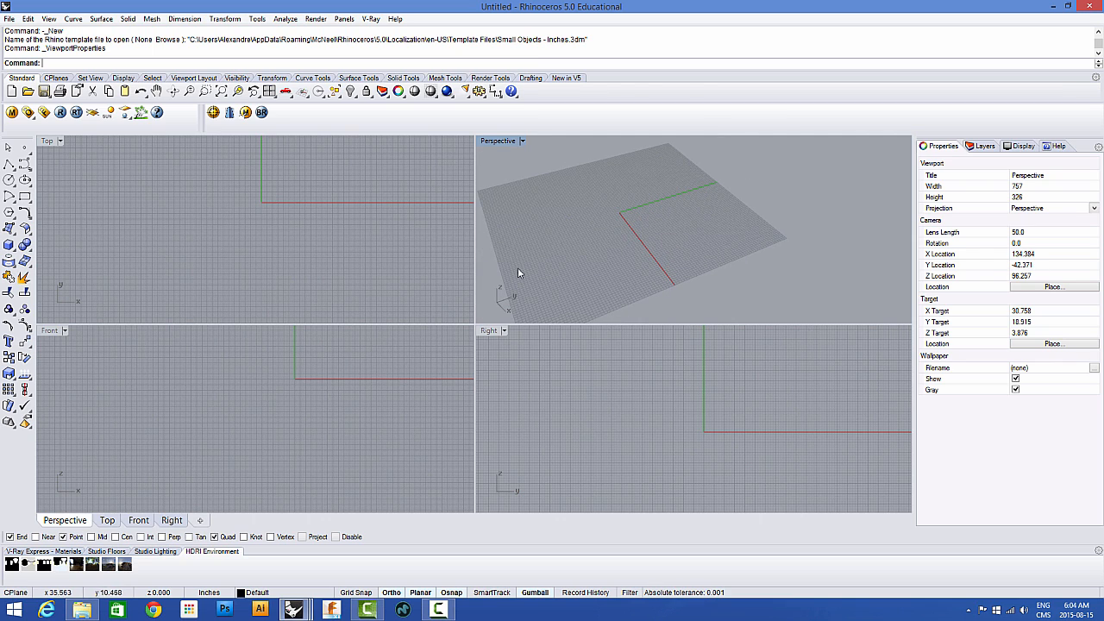
# Step: Float the Viewport Layout tools and try the three-viewport and maximized layouts, finishing with four viewports
pyautogui.click(270, 91)
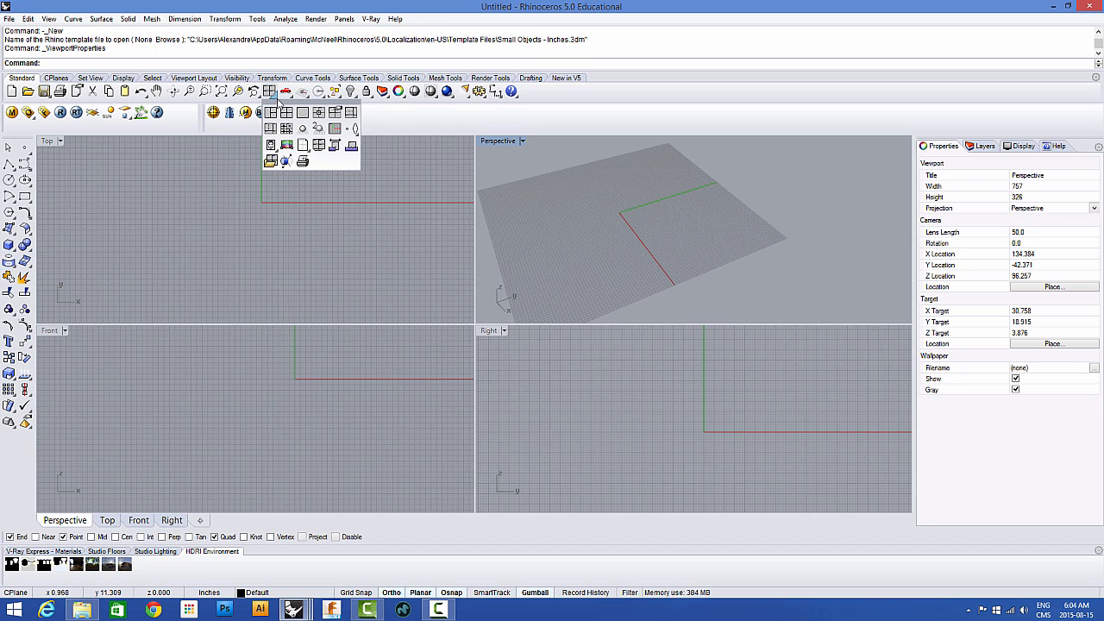
pyautogui.moveTo(281, 104); pyautogui.dragTo(283, 144)
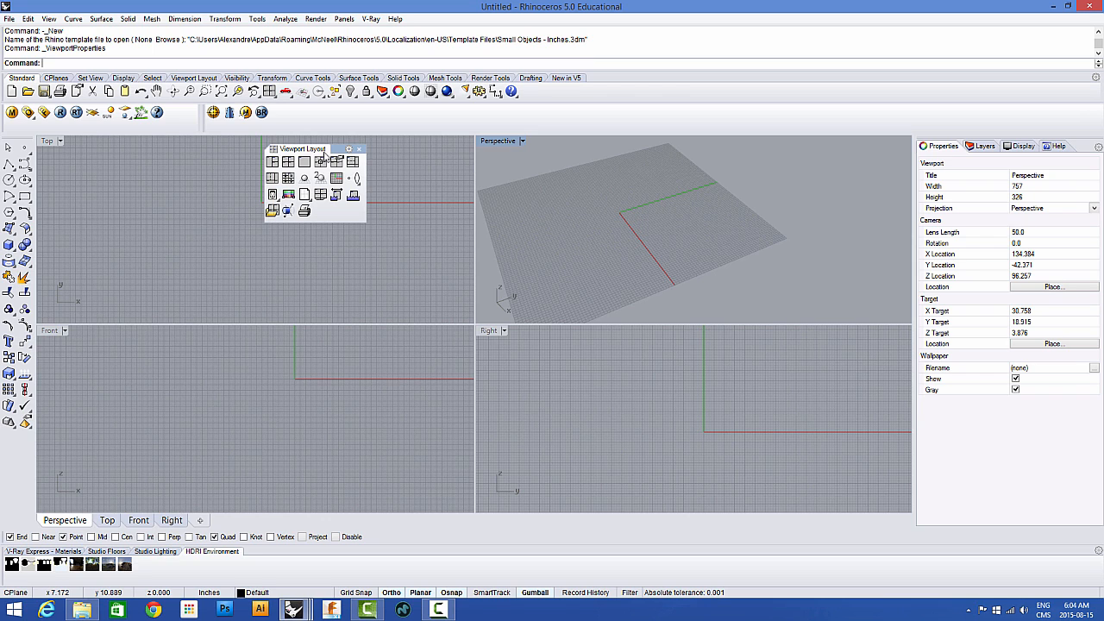
pyautogui.click(274, 164)
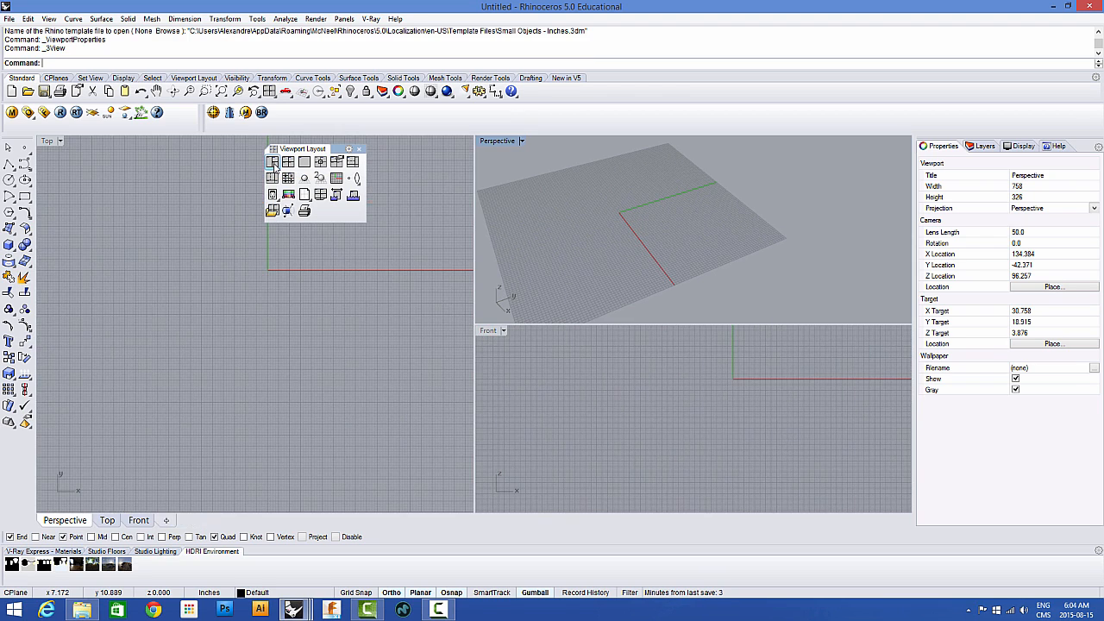
pyautogui.click(288, 162)
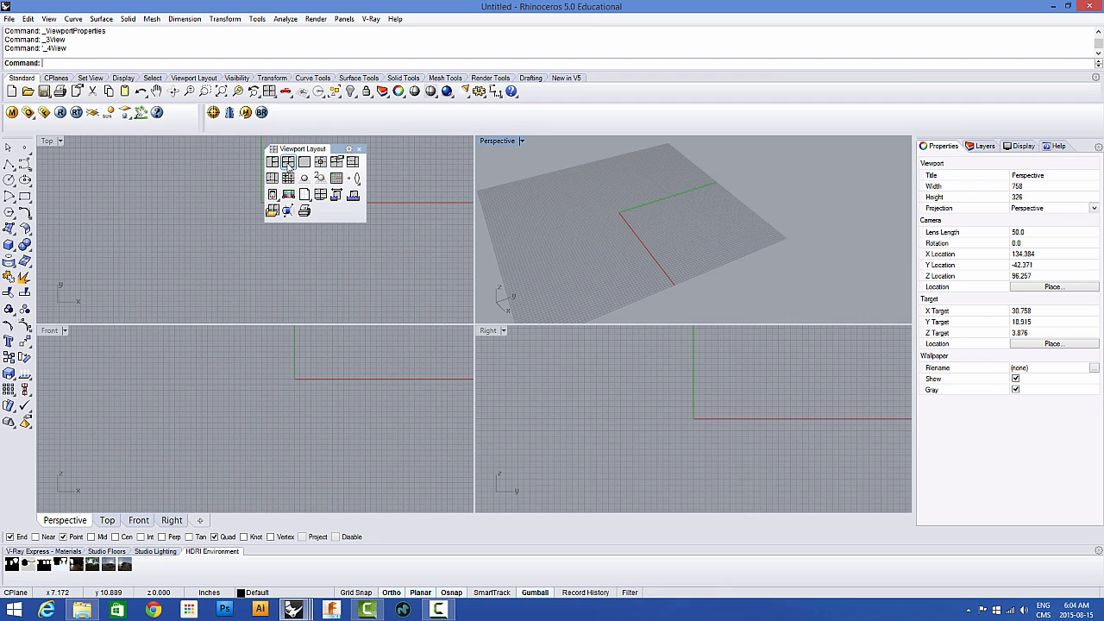
pyautogui.click(305, 162)
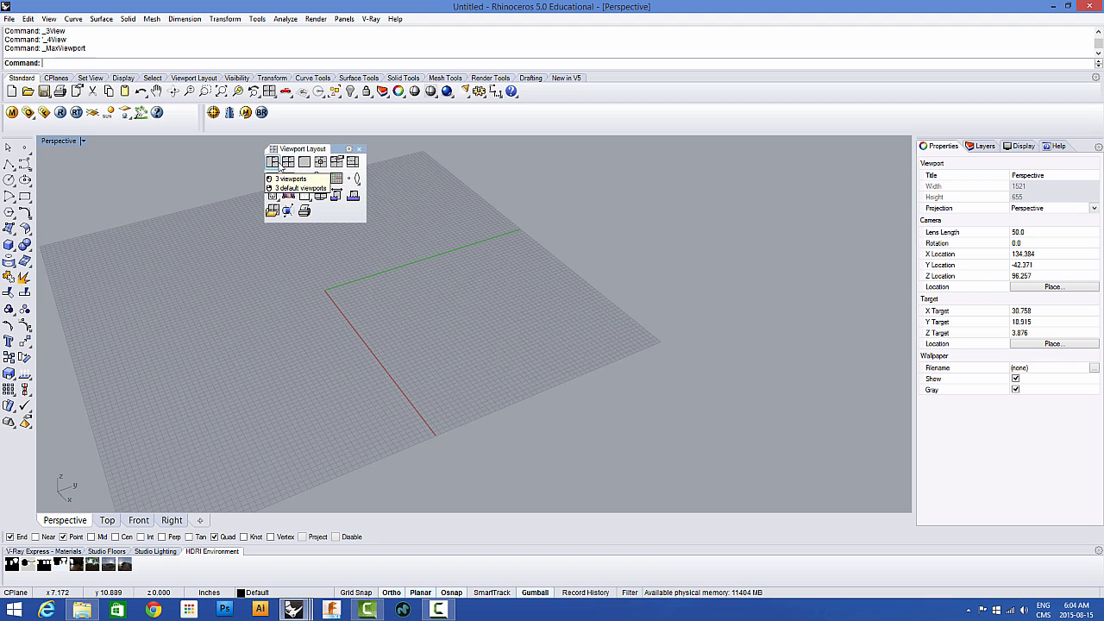
pyautogui.click(289, 164)
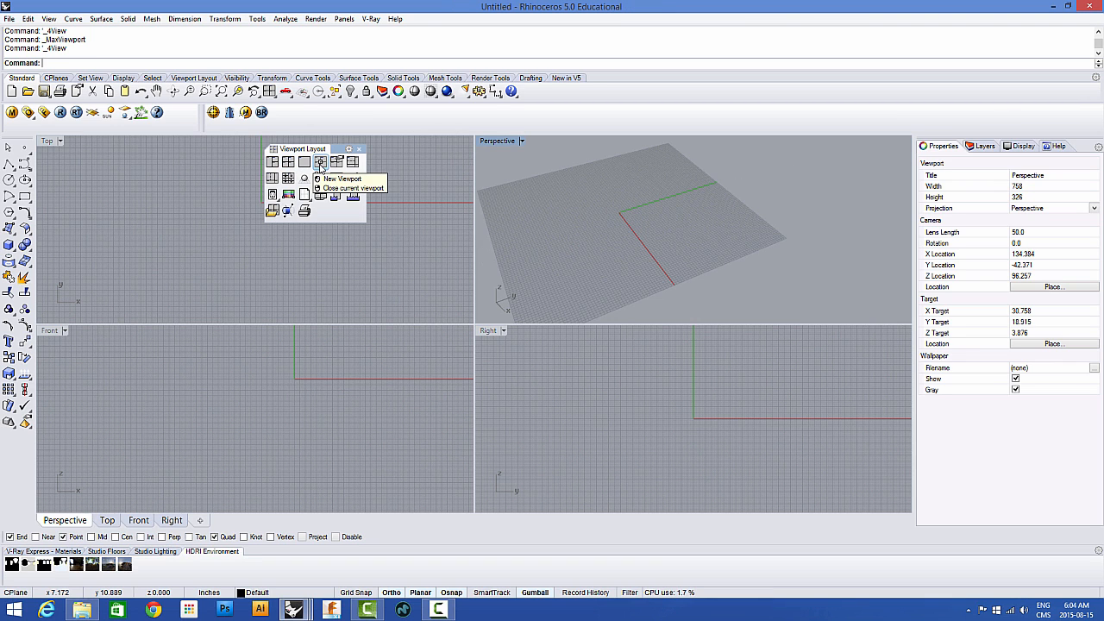
# Step: Add a new floating Top viewport, then reset to the default four-viewport layout and dismiss the floating layout tools
pyautogui.click(320, 164)
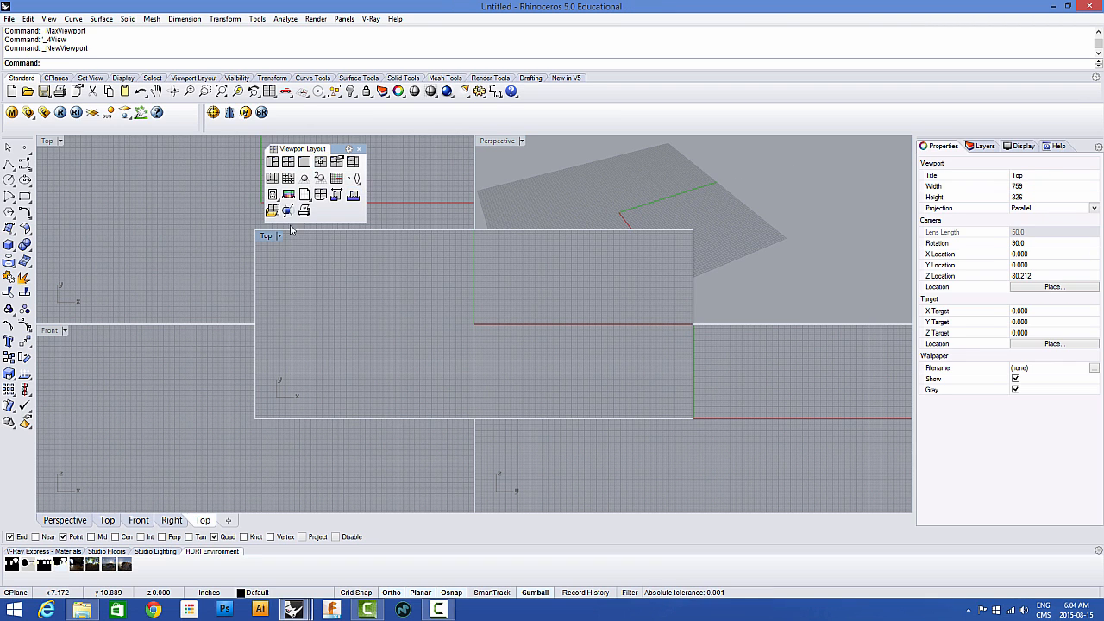
pyautogui.moveTo(263, 241)
pyautogui.mouseDown()
pyautogui.moveTo(427, 270)
pyautogui.moveTo(391, 277)
pyautogui.moveTo(267, 240)
pyautogui.moveTo(279, 237)
pyautogui.mouseUp()
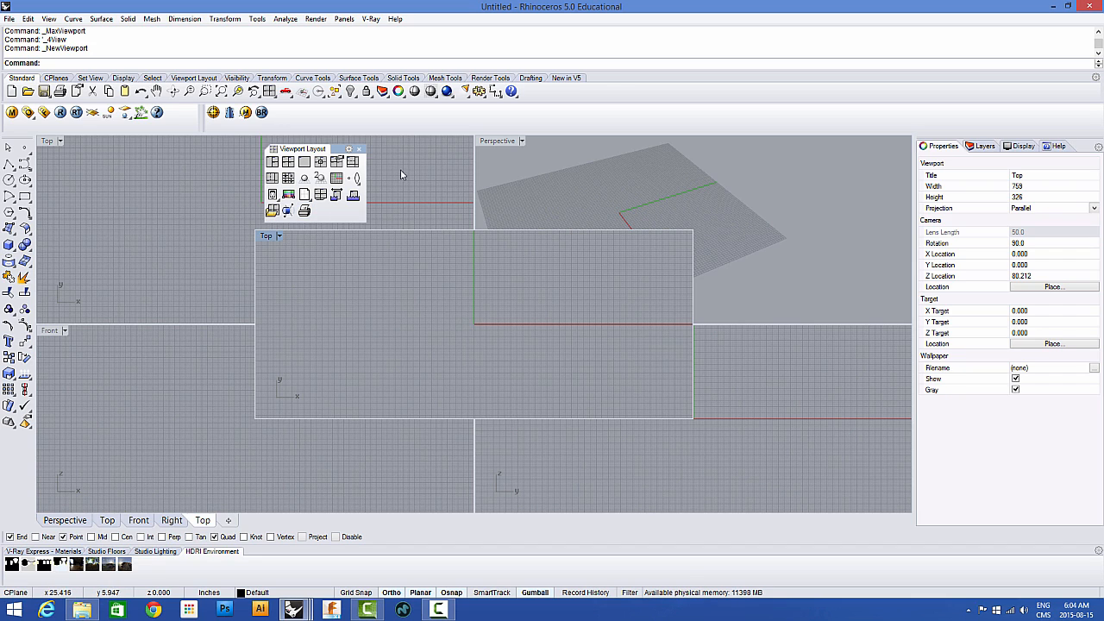
pyautogui.click(288, 163)
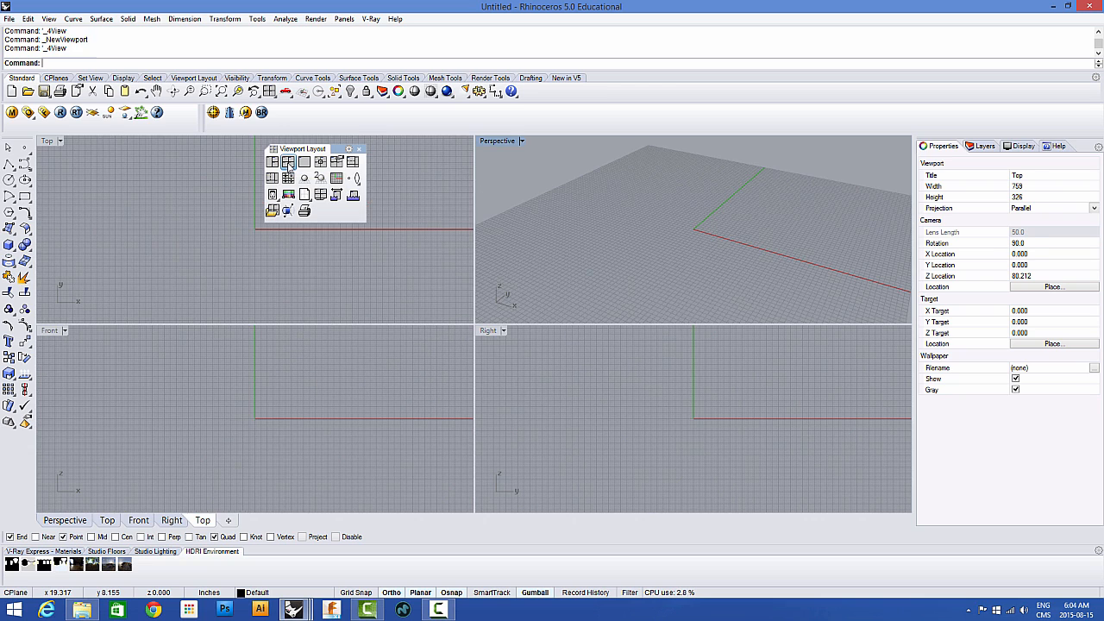
pyautogui.click(360, 150)
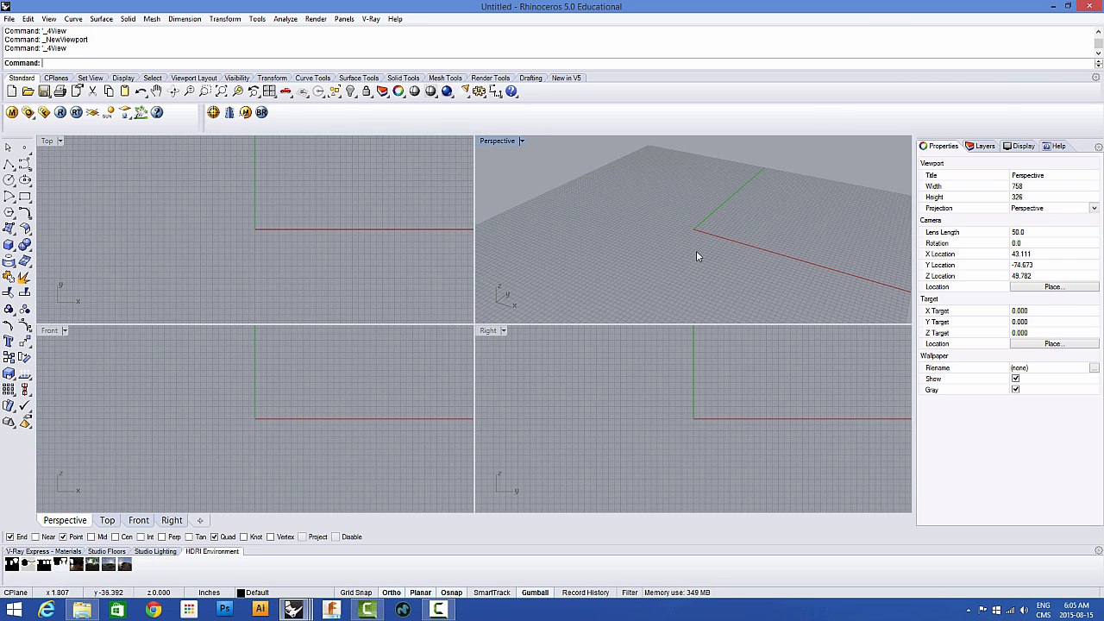
# Step: Examine the construction grid in the Perspective viewport from different distances and angles
pyautogui.scroll(-12, 649, 208)
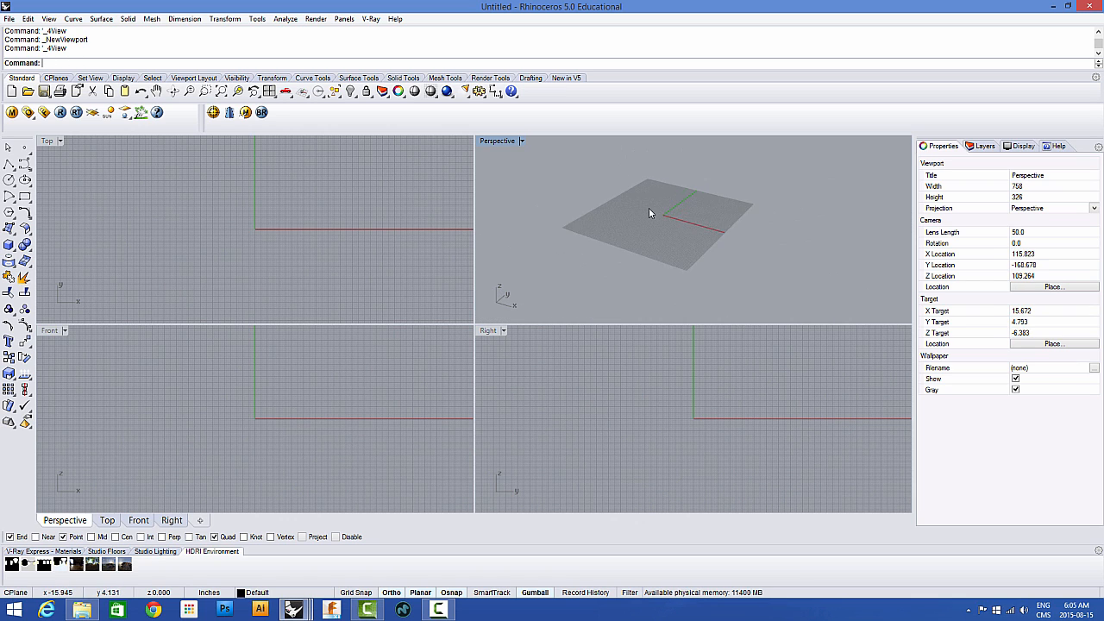
pyautogui.moveTo(648, 208); pyautogui.dragTo(635, 235, button='right')
pyautogui.scroll(8, 636, 203)
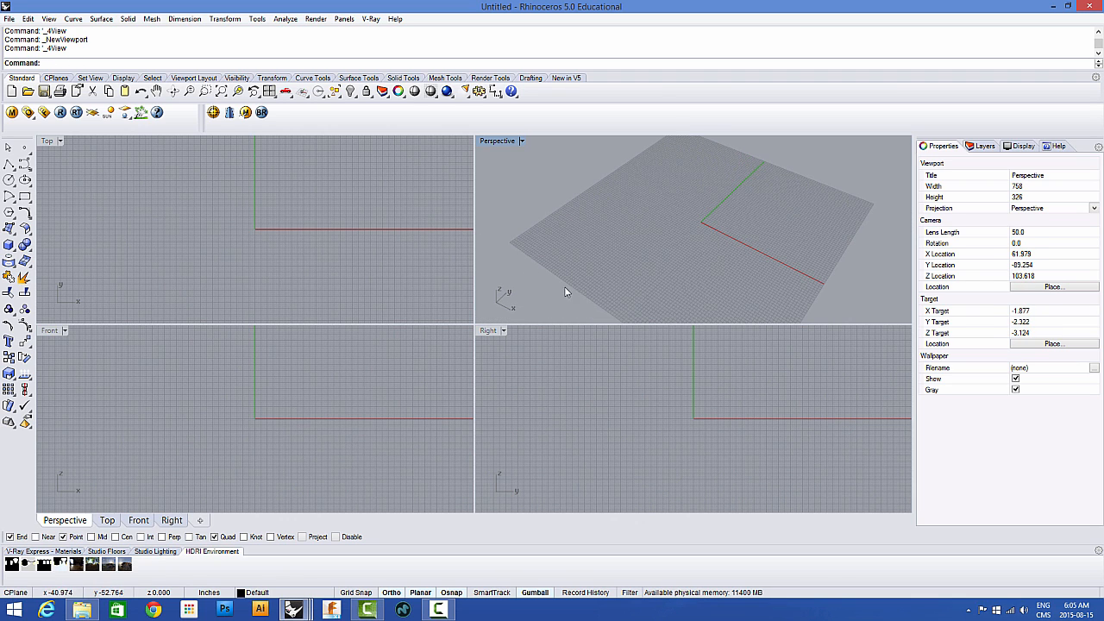
pyautogui.scroll(10, 737, 242)
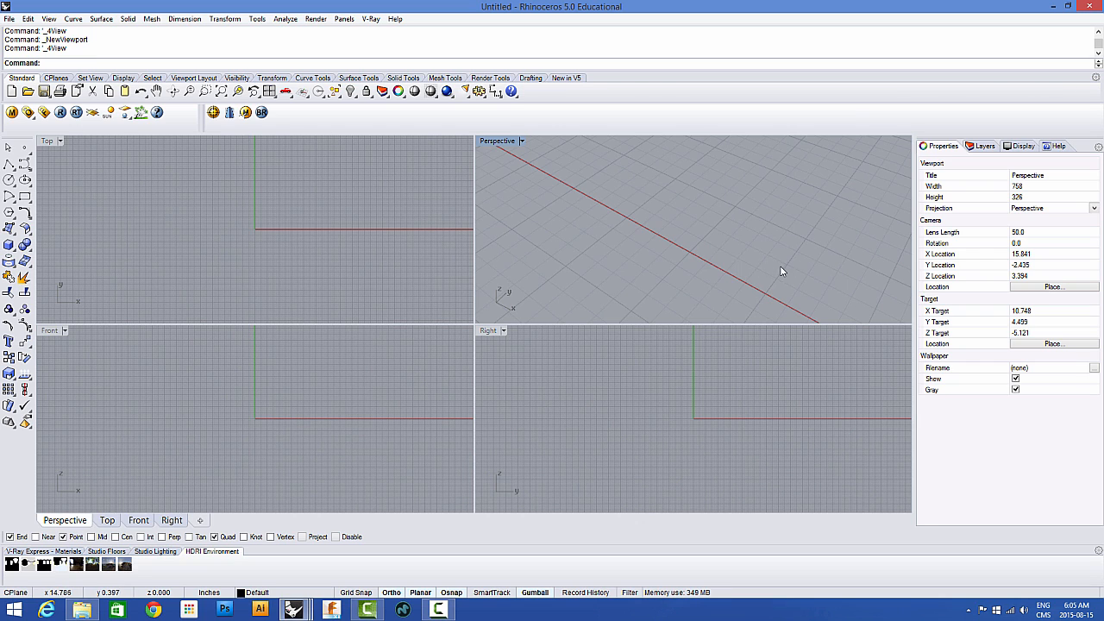
pyautogui.moveTo(731, 239); pyautogui.dragTo(594, 225, button='right')
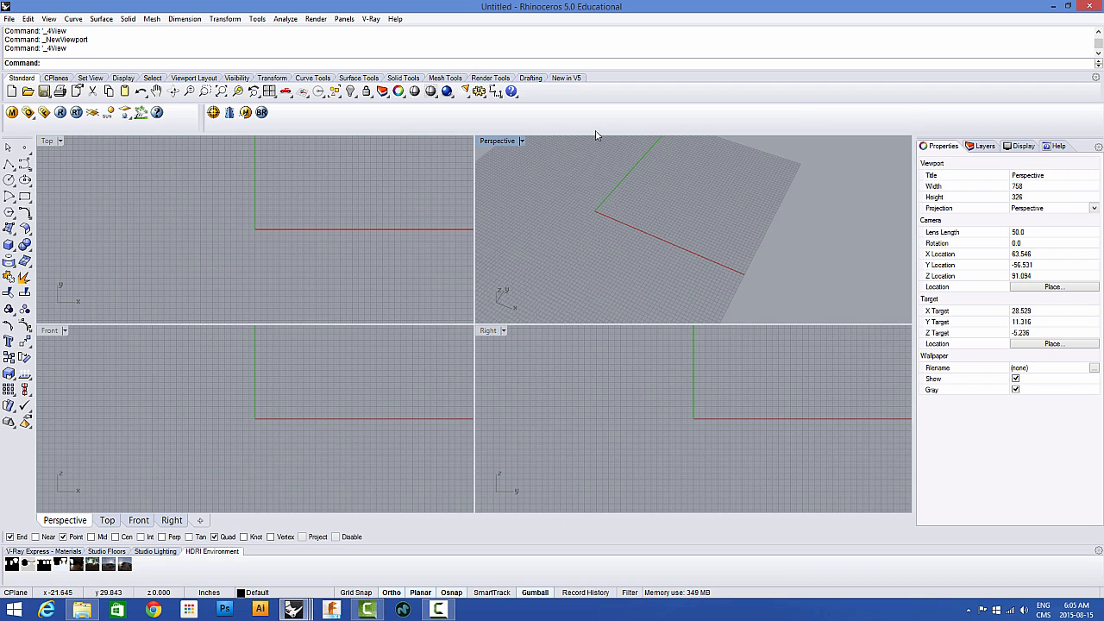
pyautogui.moveTo(520, 277); pyautogui.dragTo(536, 239, button='right')
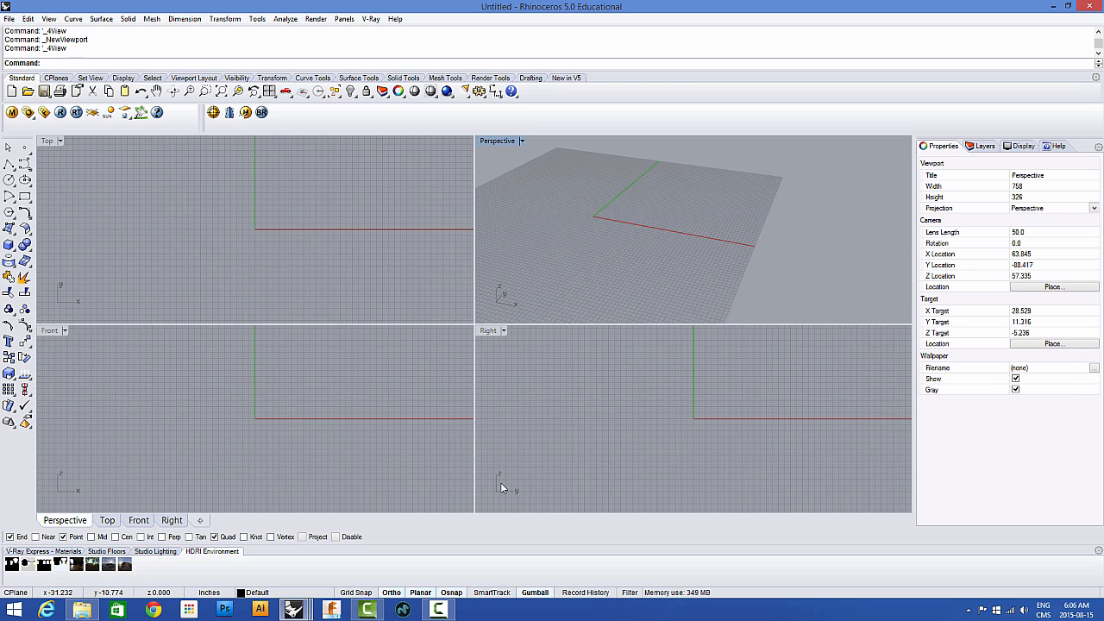
pyautogui.moveTo(600, 233); pyautogui.dragTo(659, 216, button='right')
pyautogui.scroll(-2, 690, 207)
pyautogui.scroll(4, 609, 209)
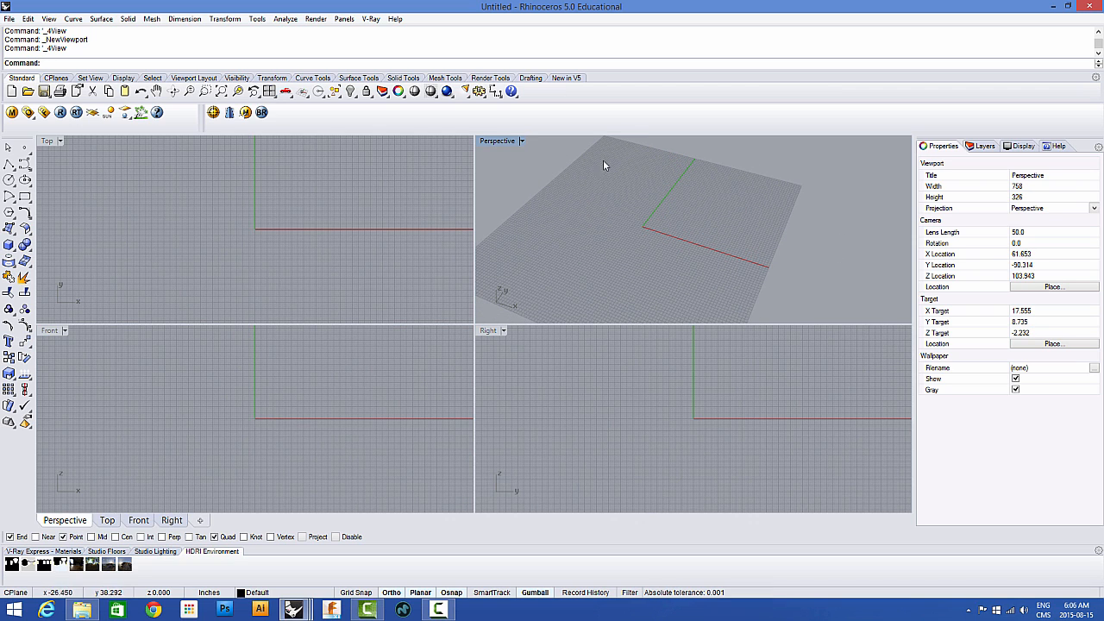
pyautogui.scroll(1, 599, 214)
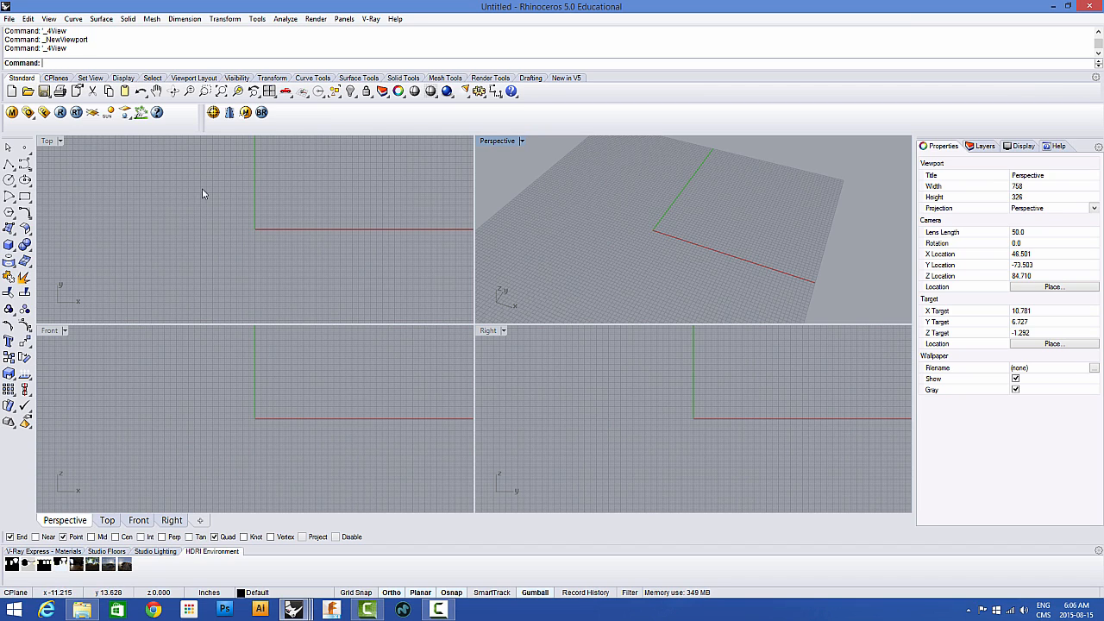
# Step: In the document's grid properties, set the grid line count to 50 and minor grid lines to every 1 inch for all viewports
pyautogui.click(258, 19)
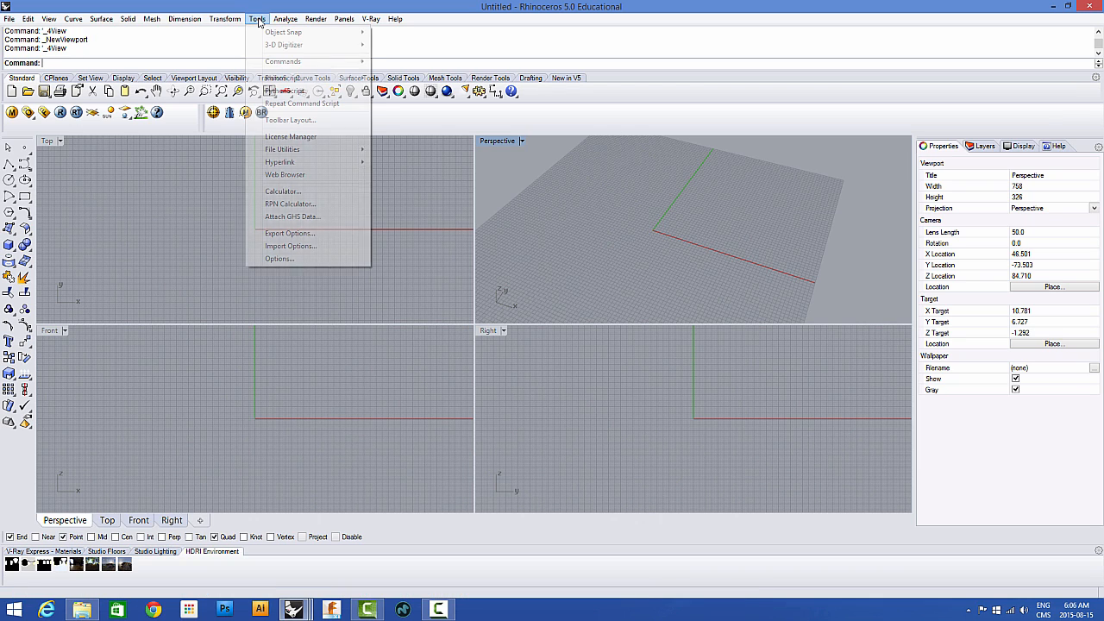
pyautogui.click(276, 260)
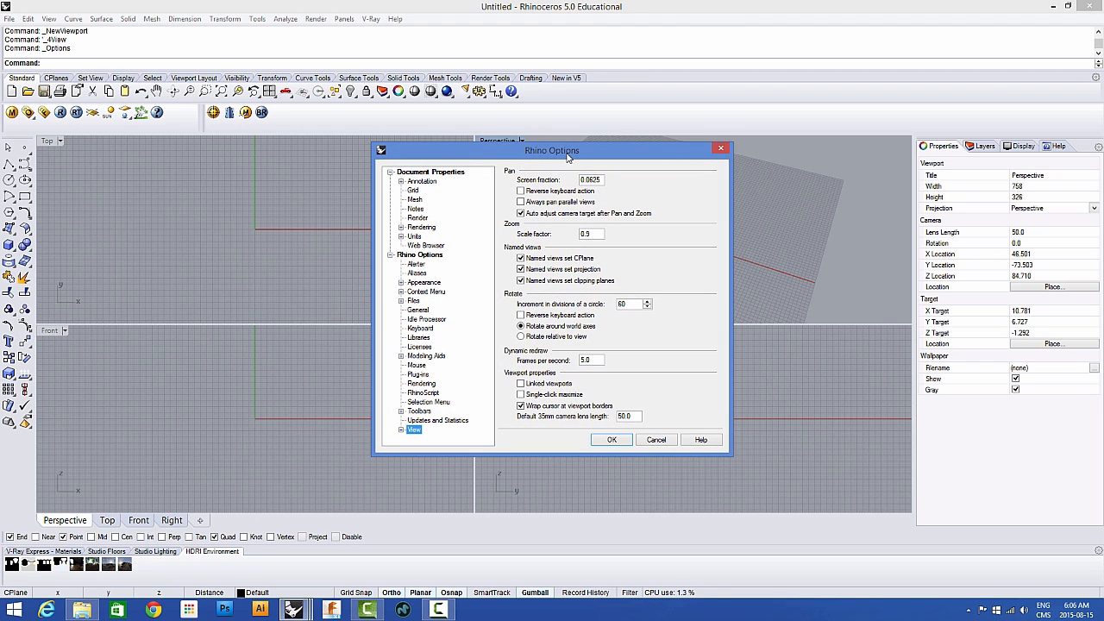
pyautogui.click(414, 190)
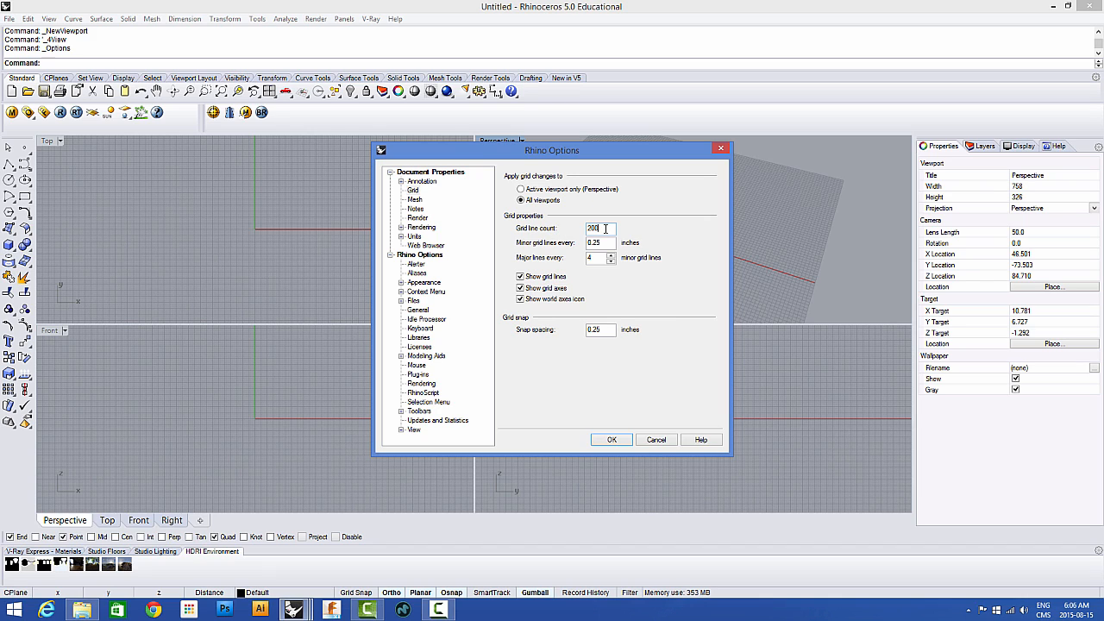
pyautogui.moveTo(602, 228); pyautogui.dragTo(576, 229)
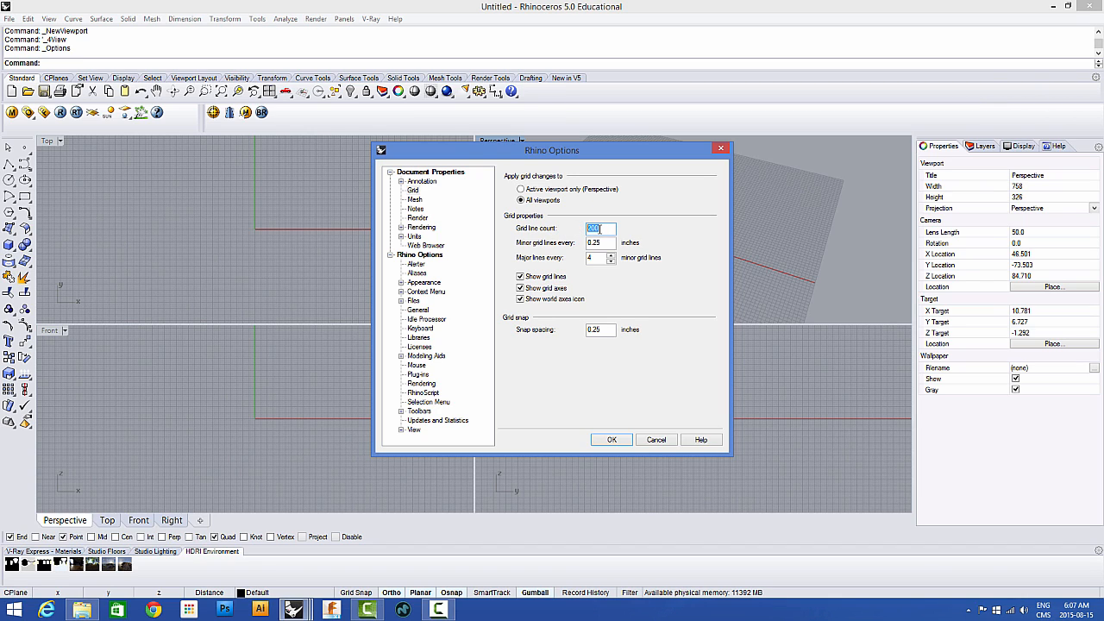
pyautogui.write('50')
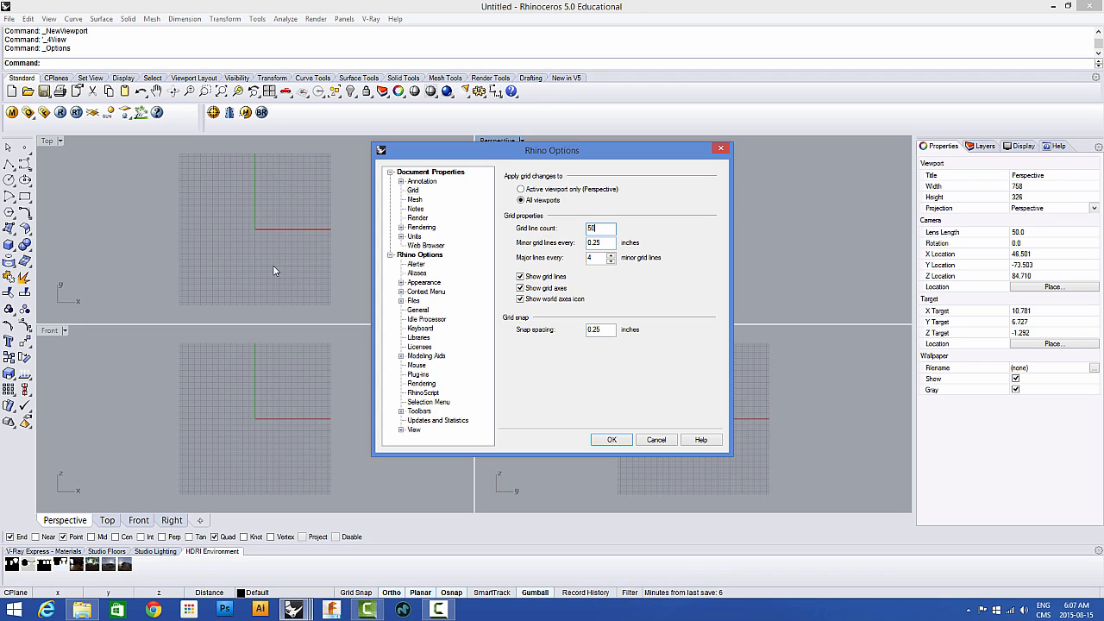
pyautogui.click(607, 243)
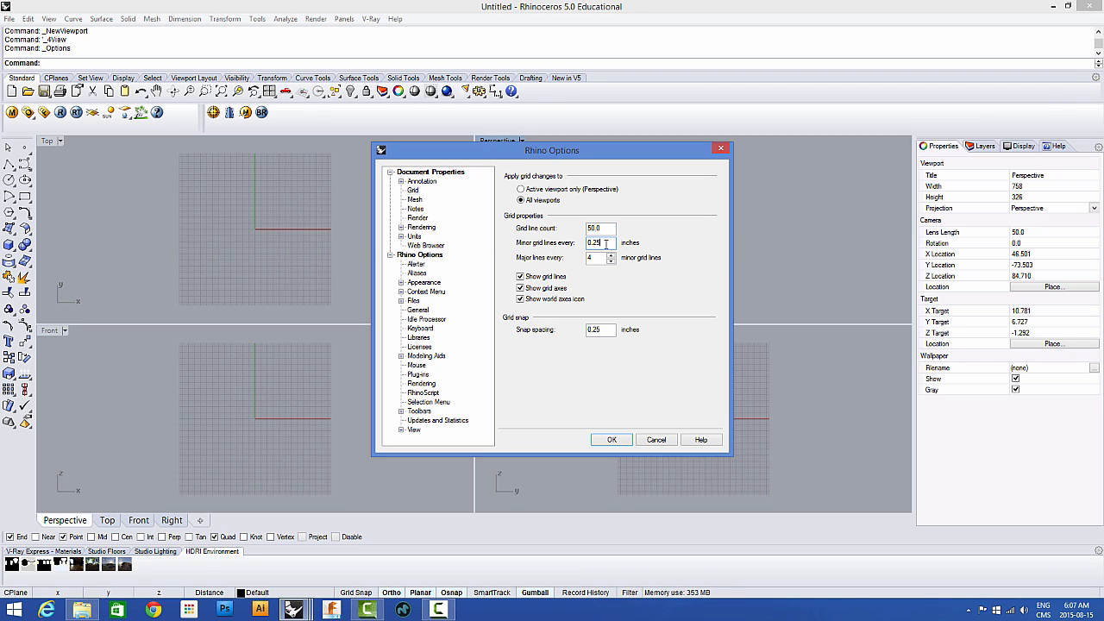
pyautogui.moveTo(607, 244); pyautogui.dragTo(570, 243)
pyautogui.write('1')
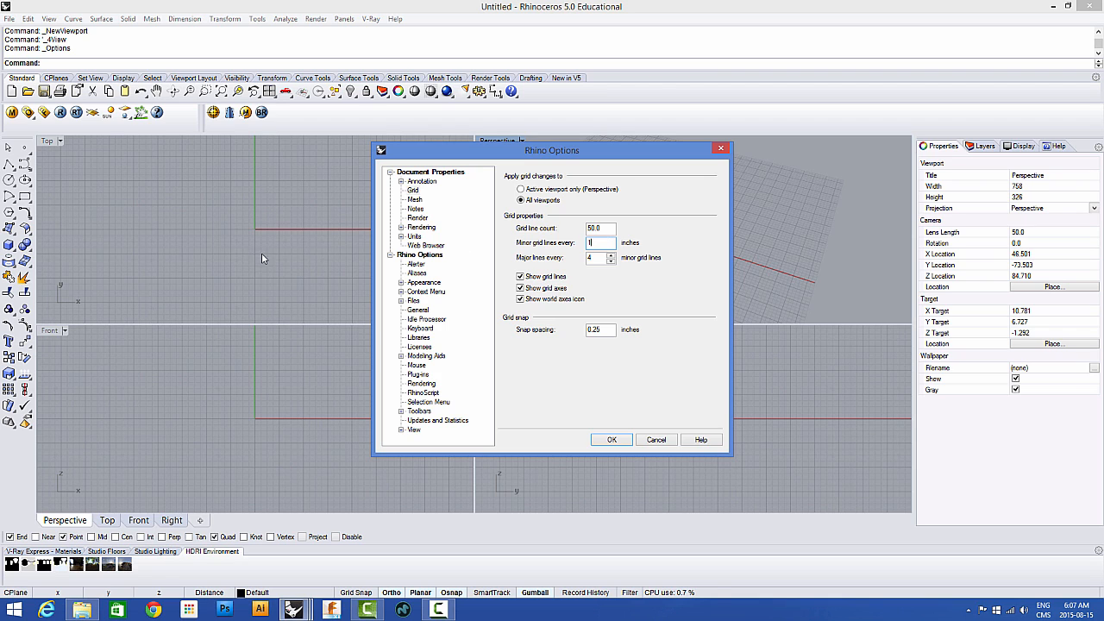
# Step: Set major grid lines to every 10 minor lines and the snap spacing to 1 inch, and apply the grid settings
pyautogui.click(612, 255)
pyautogui.click(612, 255)
pyautogui.click(612, 255)
pyautogui.click(612, 256)
pyautogui.click(612, 255)
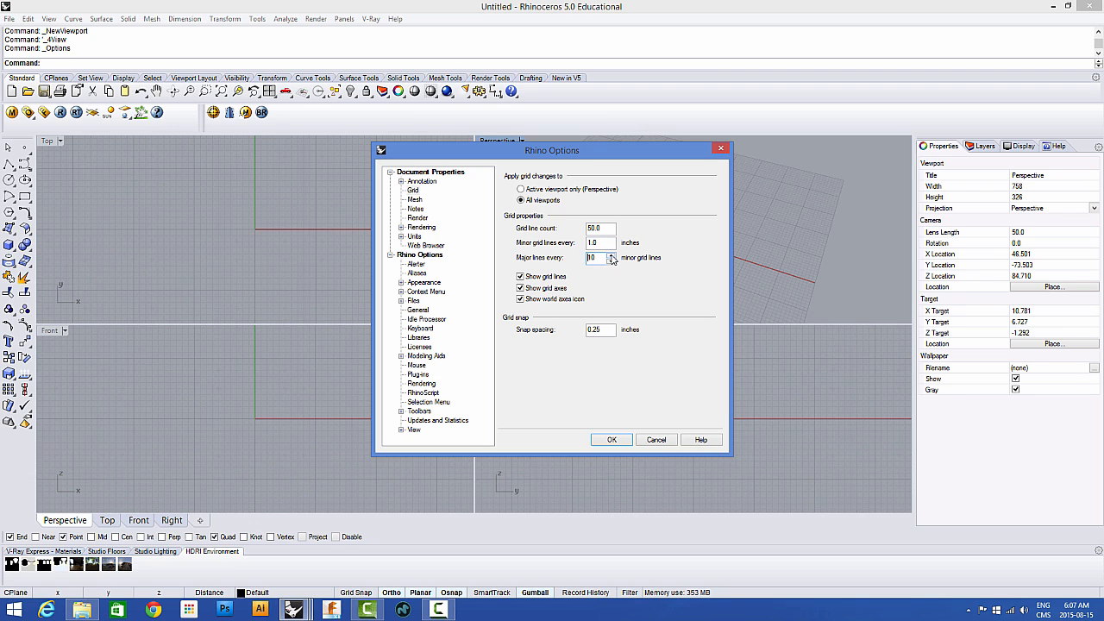
pyautogui.click(611, 256)
pyautogui.doubleClick(601, 329)
pyautogui.write('1.0')
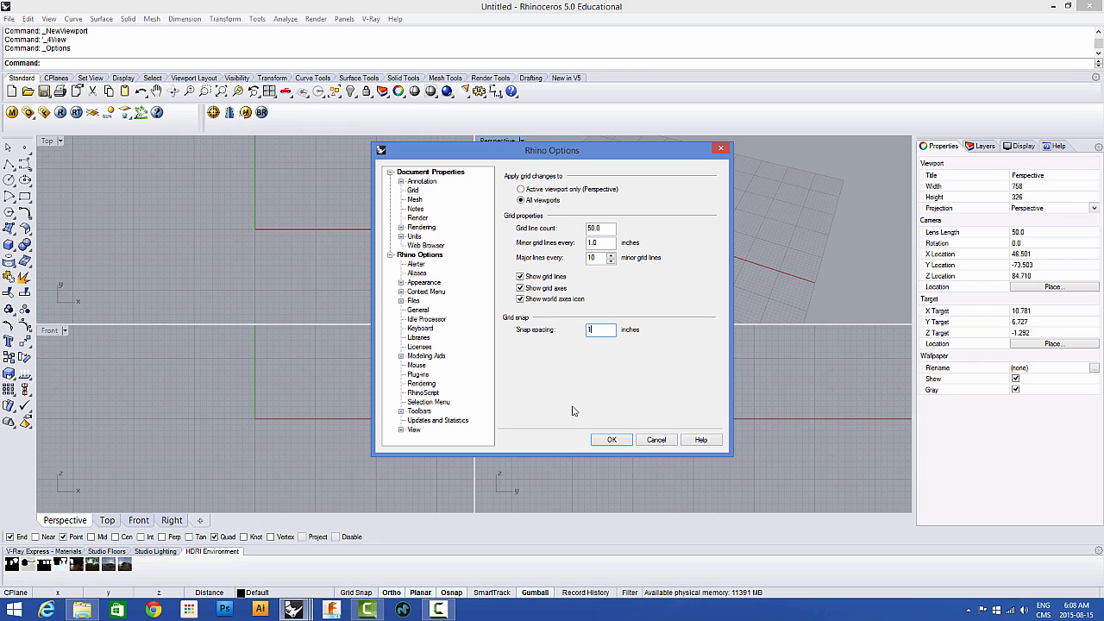
pyautogui.click(608, 442)
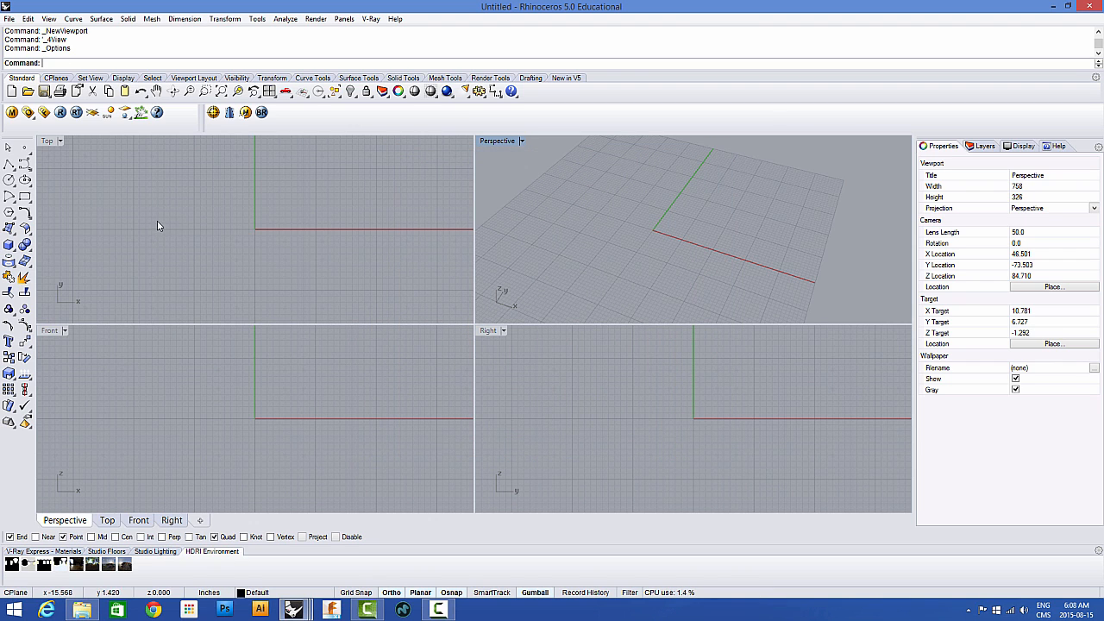
# Step: Turn on Grid Snap and test the snap spacing with the Polyline command in the Top viewport, without drawing anything
pyautogui.click(8, 164)
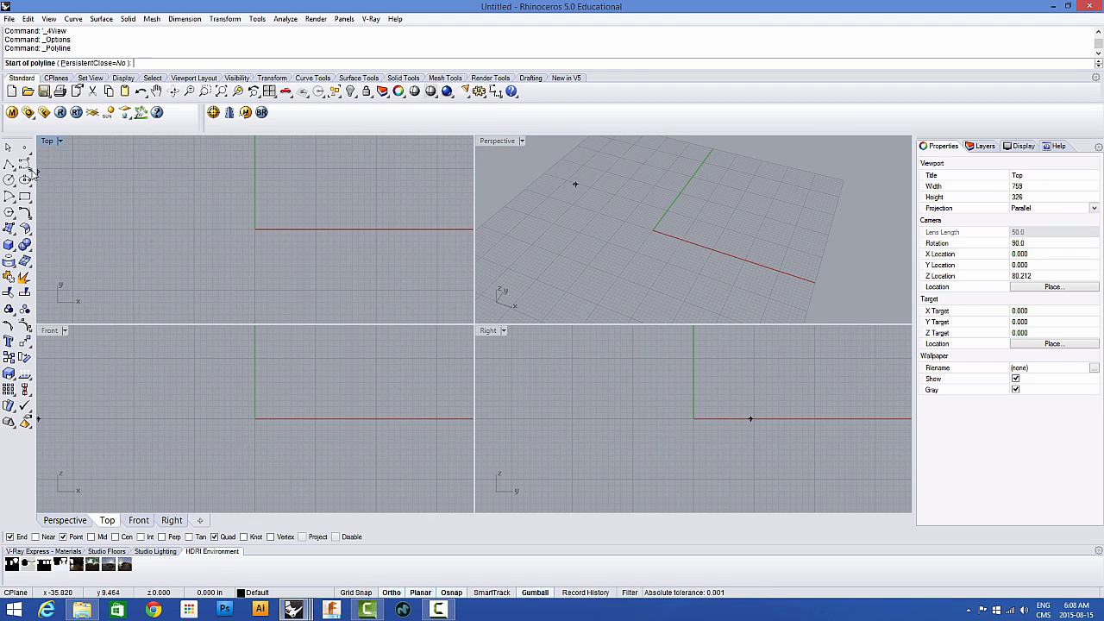
pyautogui.moveTo(170, 189); pyautogui.dragTo(202, 230, button='right')
pyautogui.scroll(8, 203, 230)
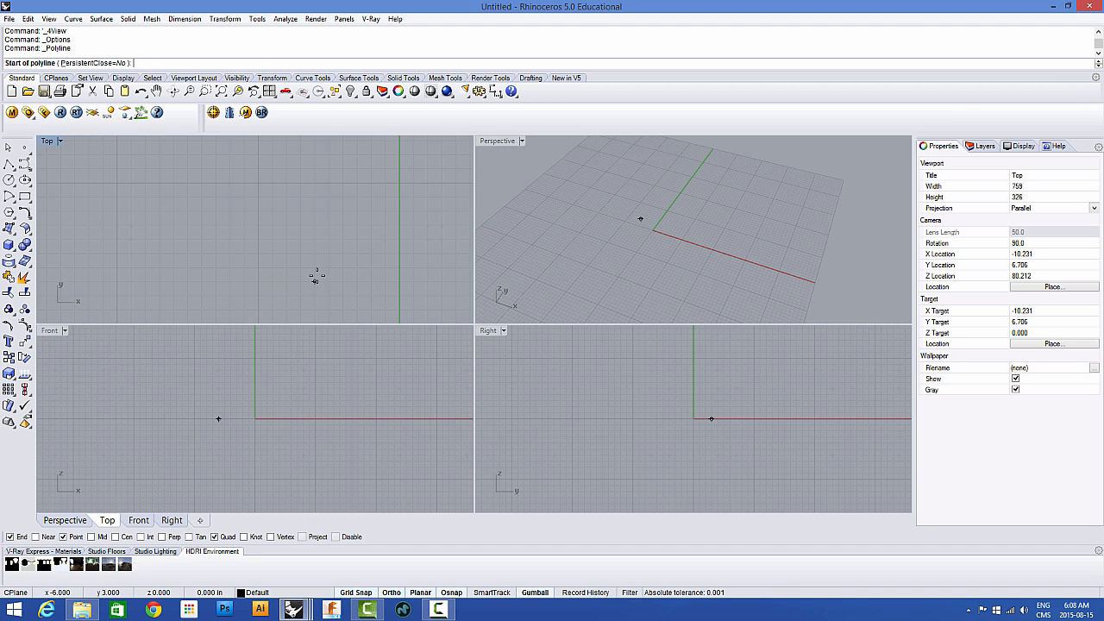
pyautogui.press('Escape')
# Step: Change the grid snap spacing to 0.25 inches and check it with the Polyline command in the Top viewport, without drawing anything
pyautogui.click(257, 18)
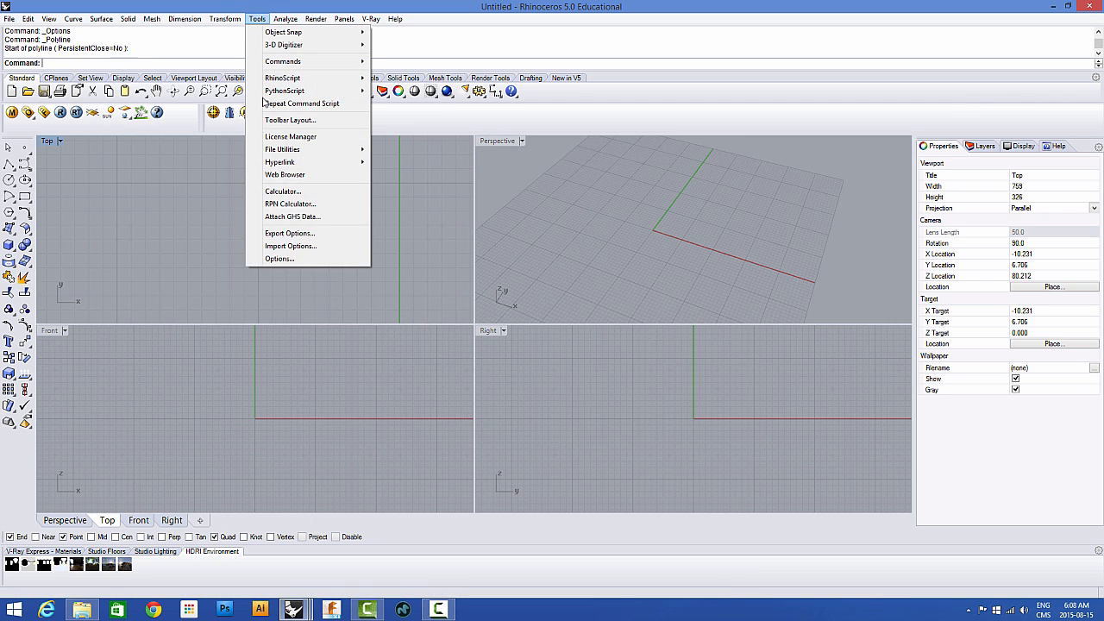
pyautogui.click(279, 258)
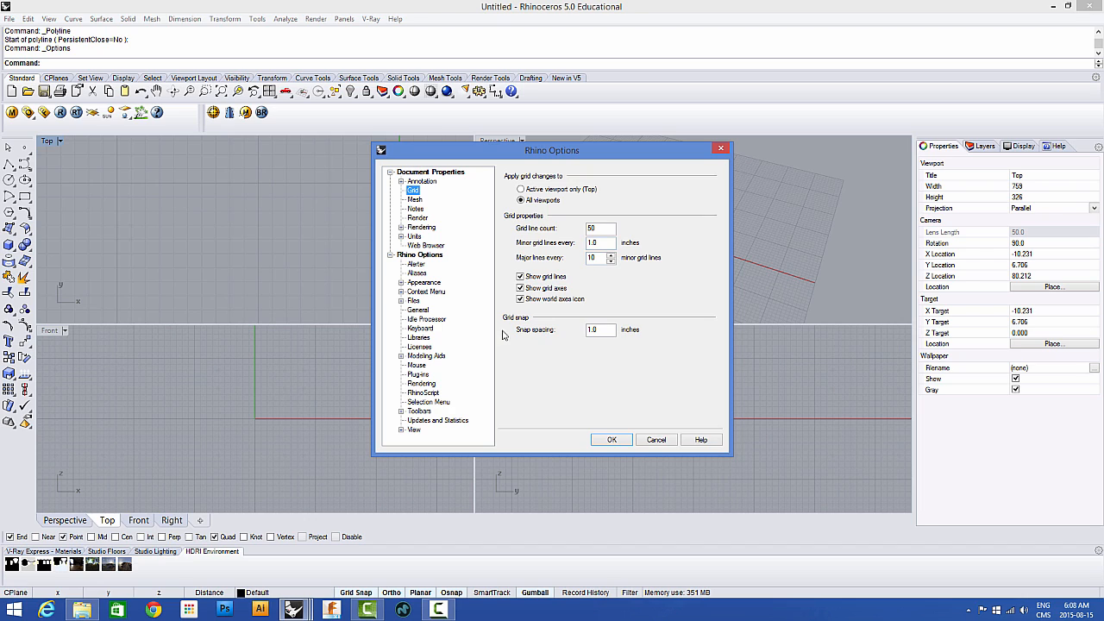
pyautogui.doubleClick(592, 329)
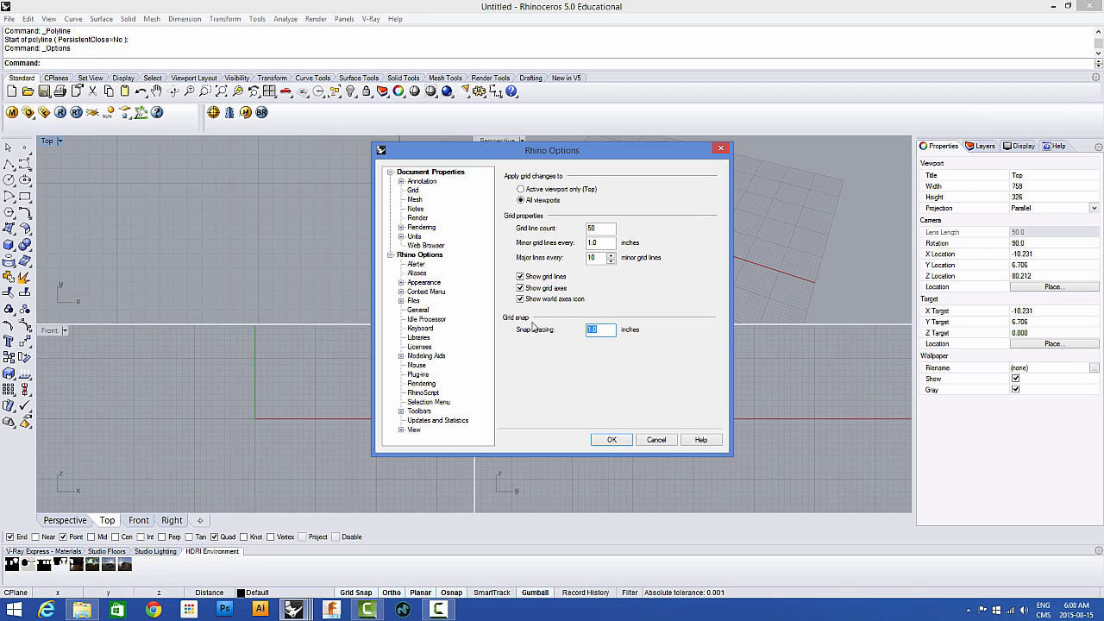
pyautogui.write('.25')
pyautogui.click(608, 440)
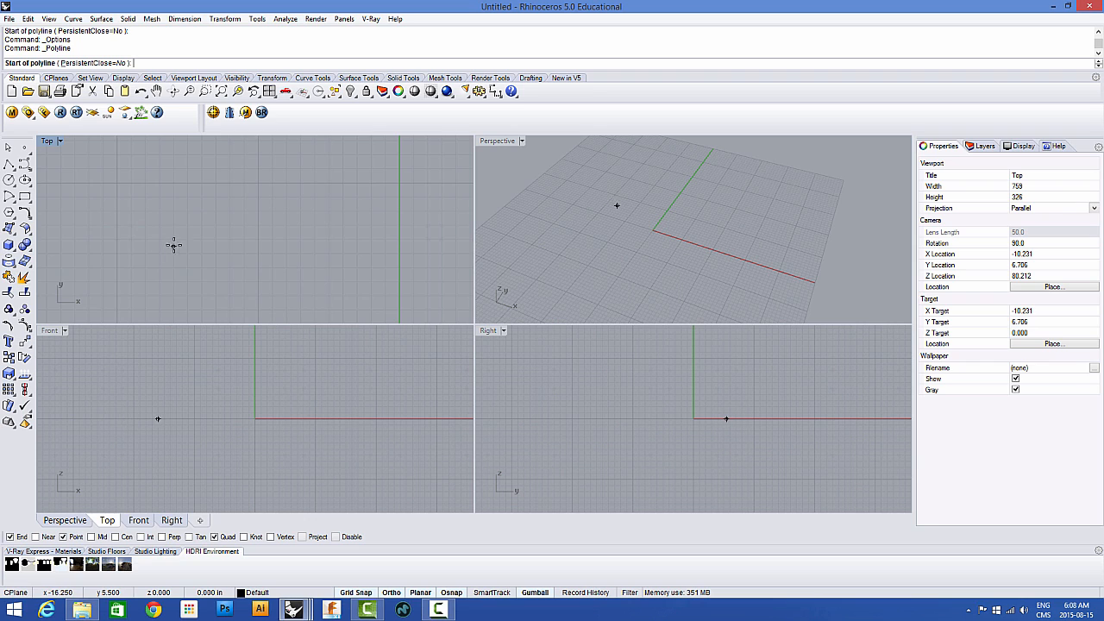
pyautogui.scroll(5, 187, 239)
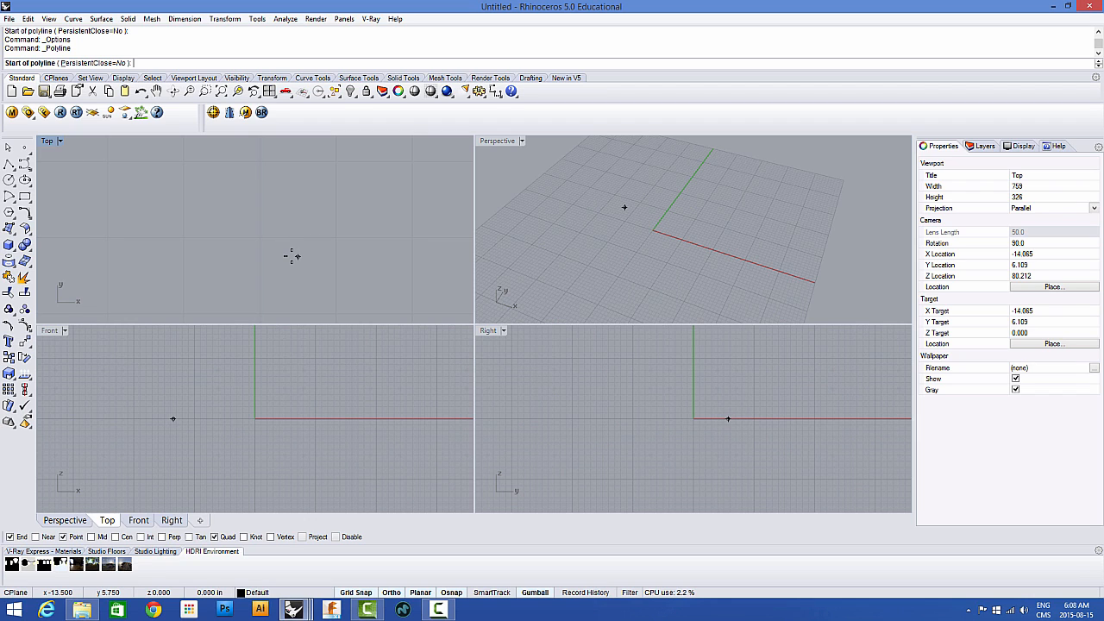
pyautogui.press('Escape')
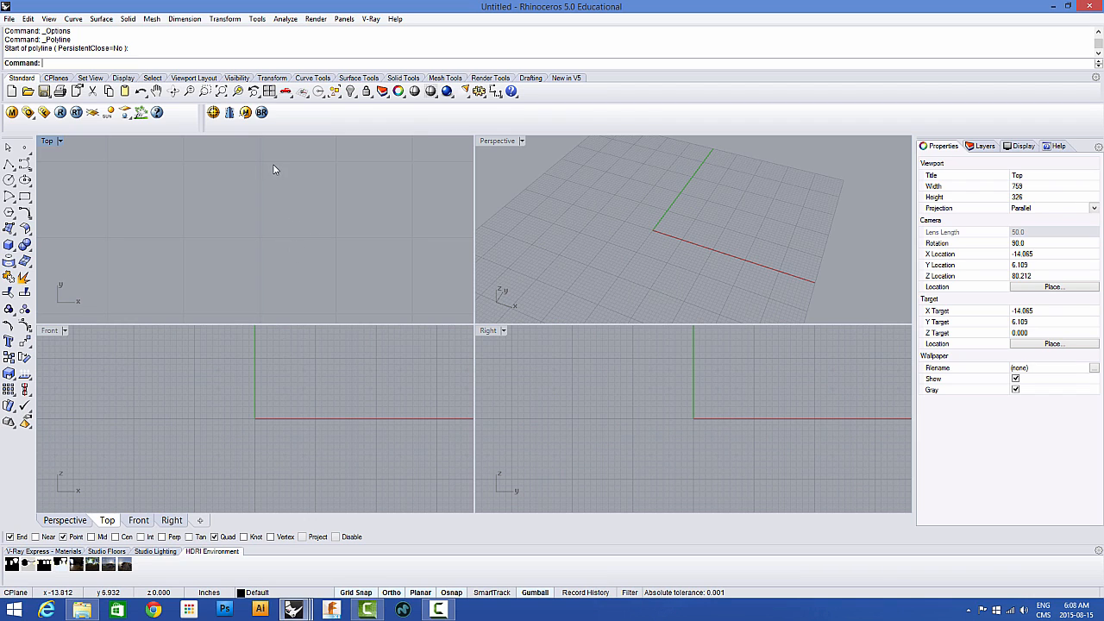
# Step: Open the viewport color settings under Appearance in the Rhino options
pyautogui.click(257, 19)
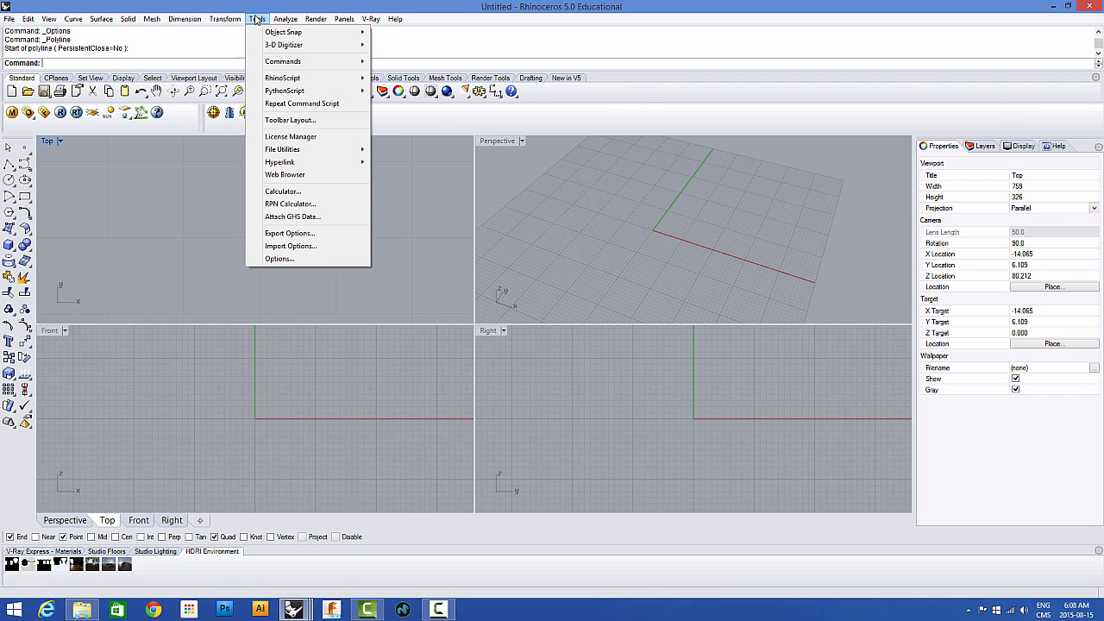
pyautogui.click(285, 259)
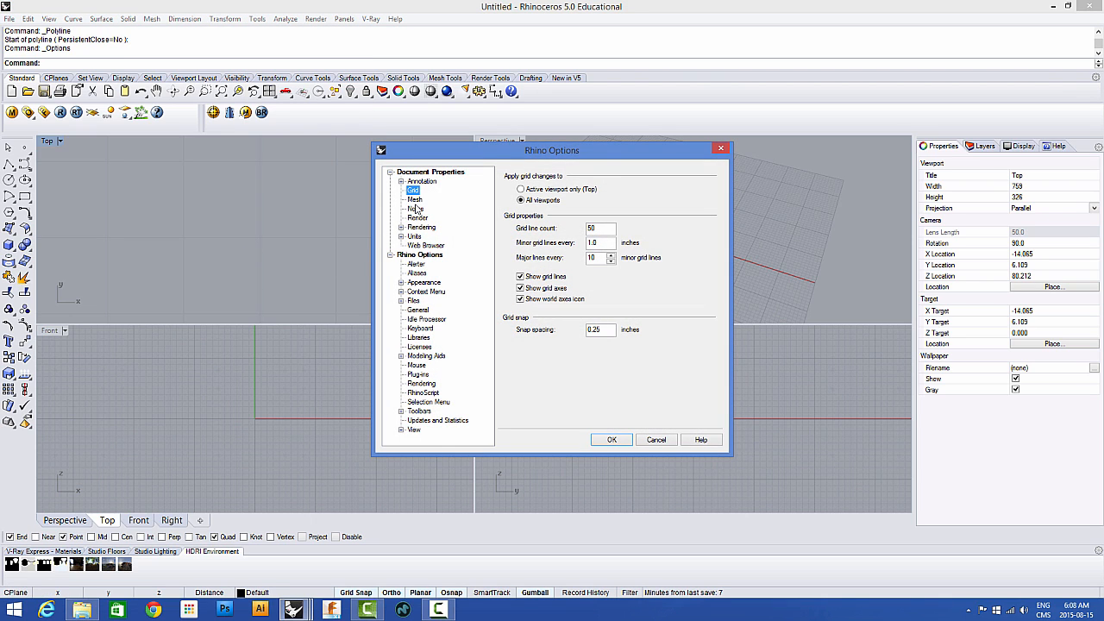
pyautogui.click(415, 284)
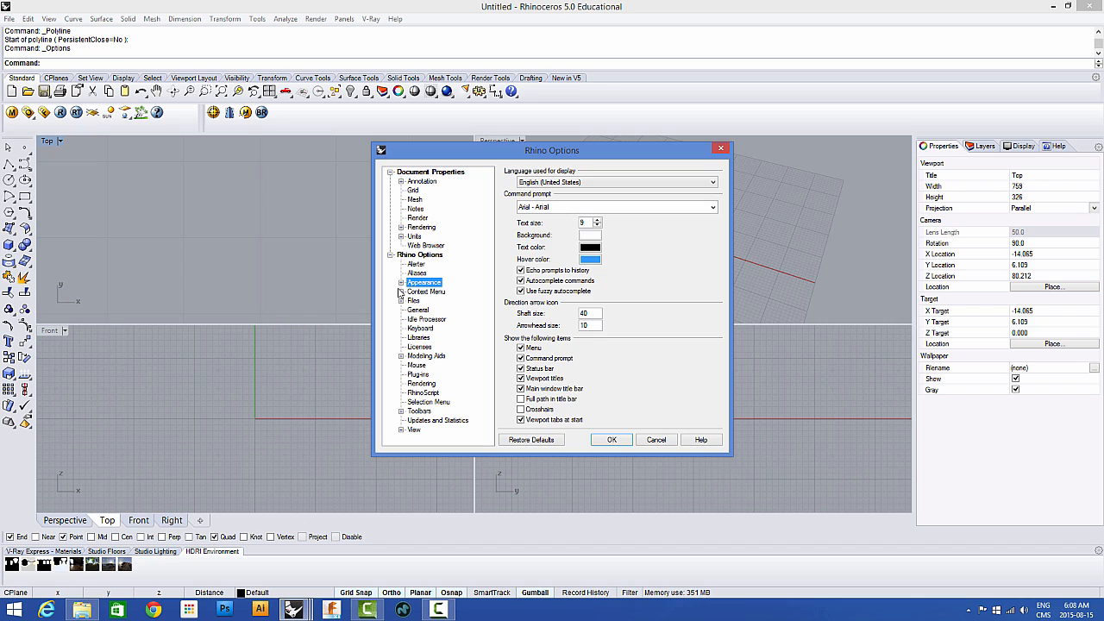
pyautogui.click(401, 283)
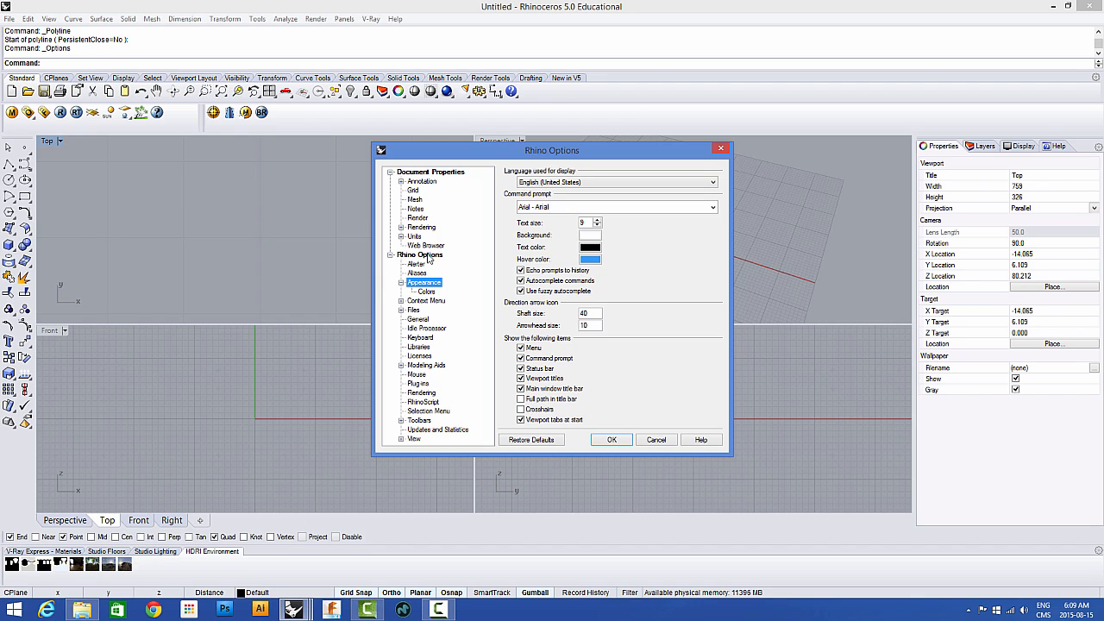
pyautogui.click(400, 283)
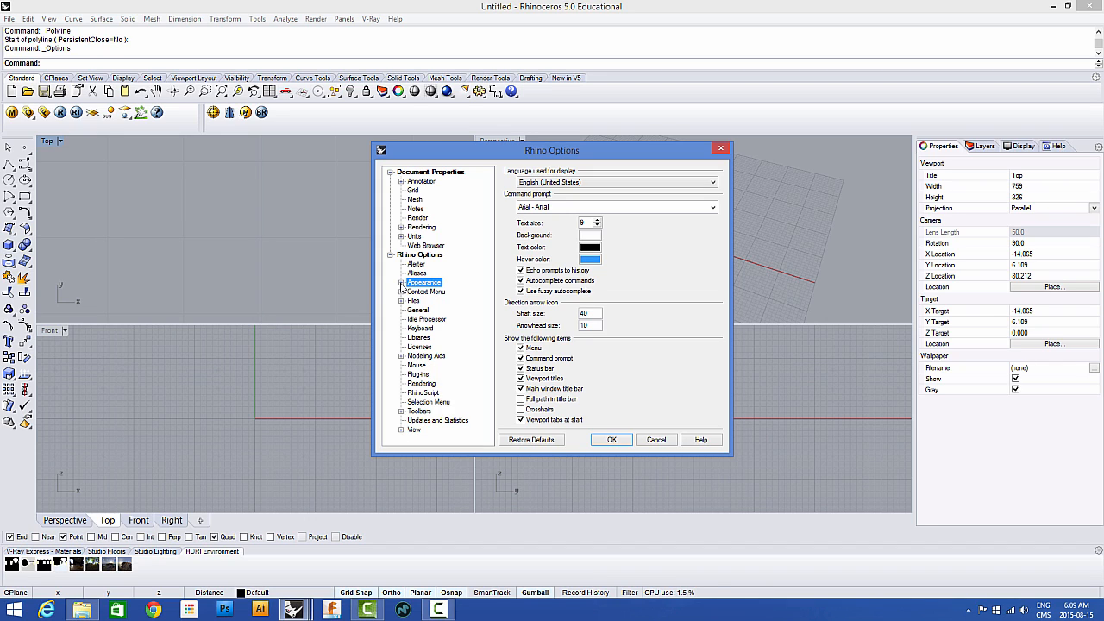
pyautogui.click(401, 283)
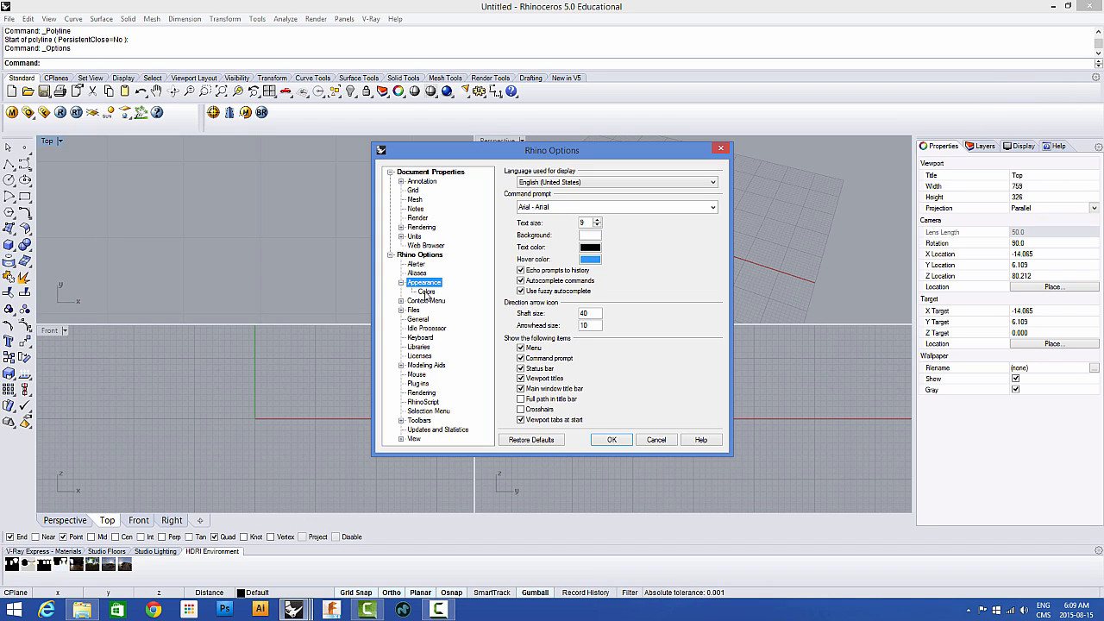
pyautogui.click(427, 293)
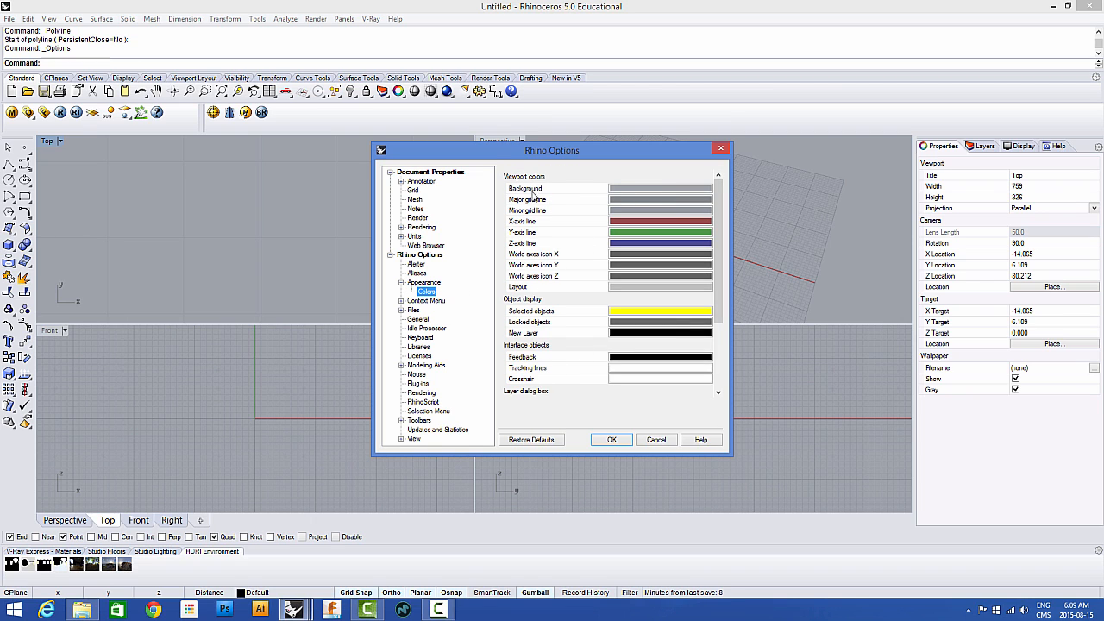
# Step: Try a black background color for the viewports
pyautogui.click(628, 189)
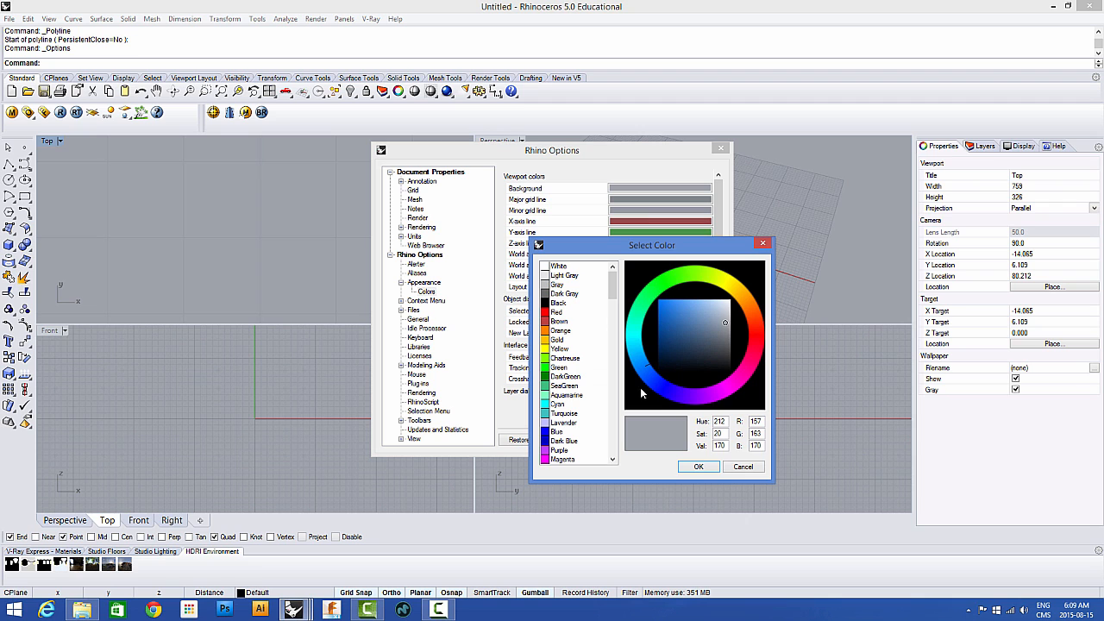
pyautogui.click(683, 373)
pyautogui.click(699, 467)
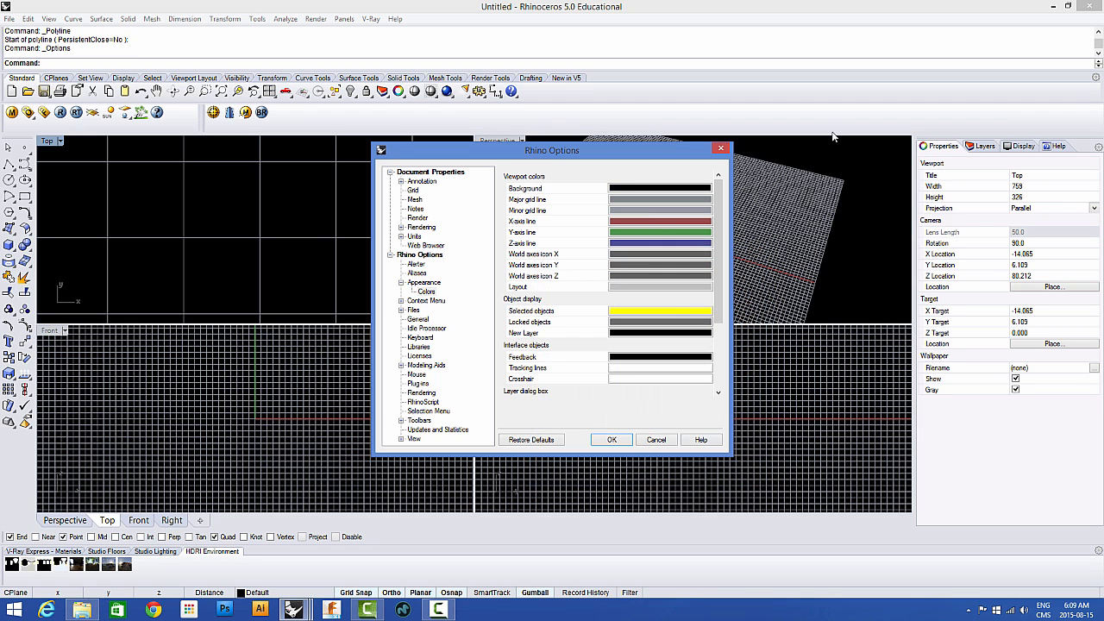
# Step: Set the viewport background to a neutral gray, RGB 148, 148, 148
pyautogui.click(620, 190)
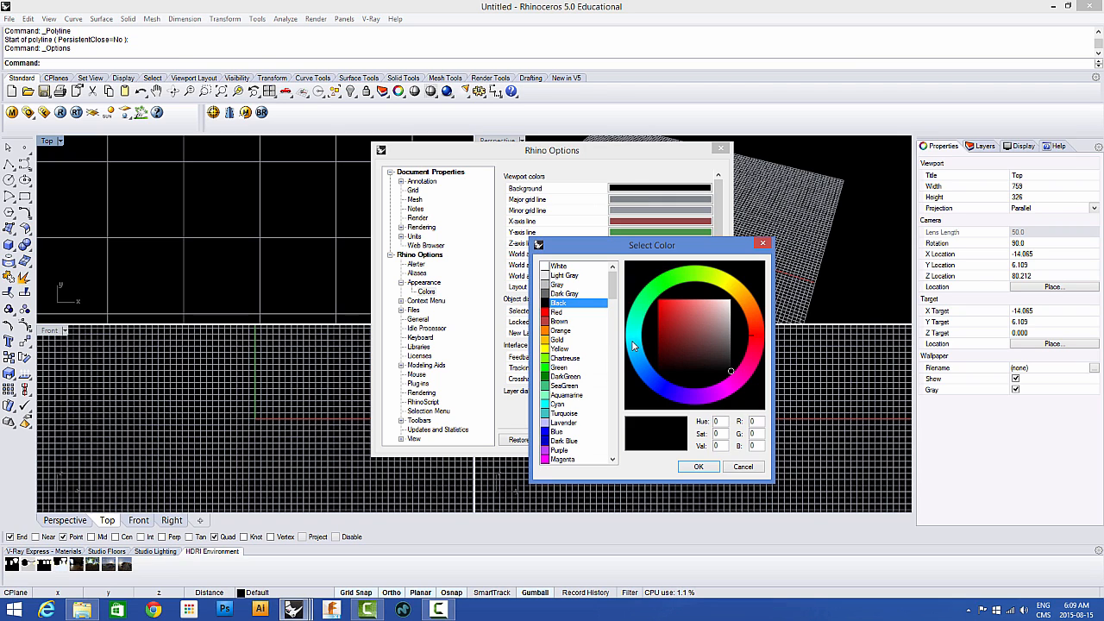
pyautogui.click(633, 346)
pyautogui.moveTo(729, 298); pyautogui.dragTo(731, 328)
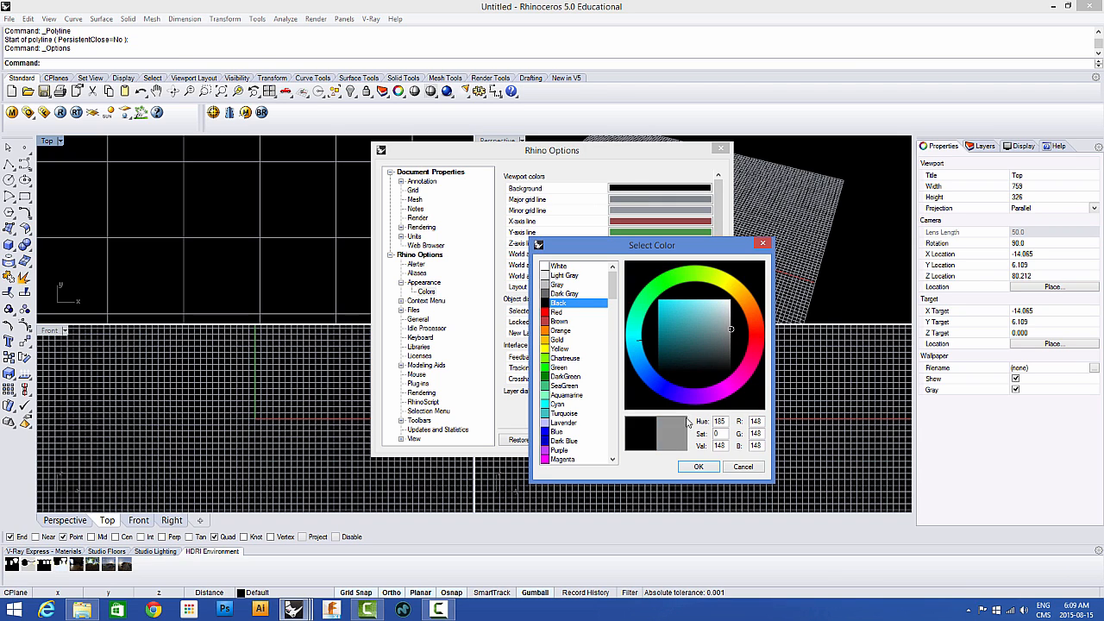
pyautogui.click(699, 467)
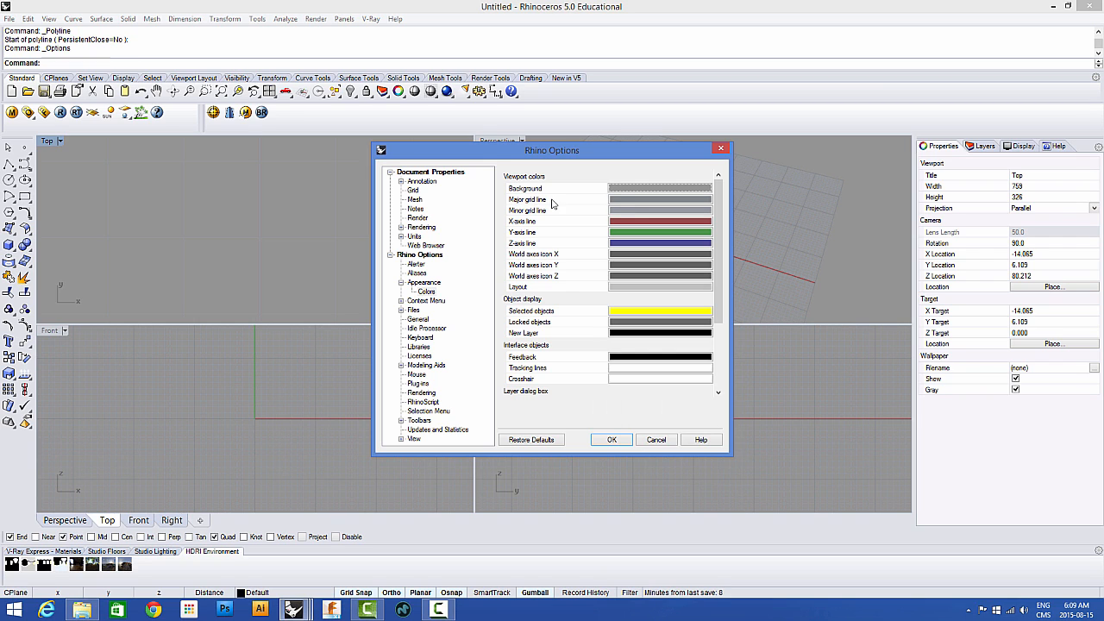
# Step: Set the major grid lines to dark blue, RGB 28, 66, 111, and the minor grid lines to light blue, RGB 153, 187, 227
pyautogui.click(616, 201)
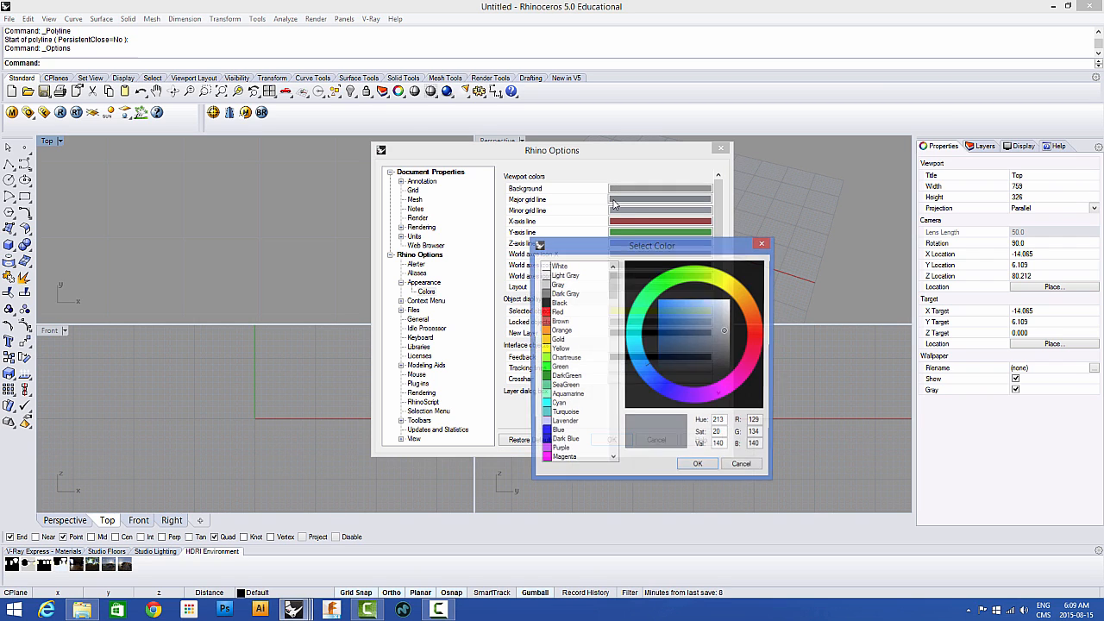
pyautogui.click(716, 350)
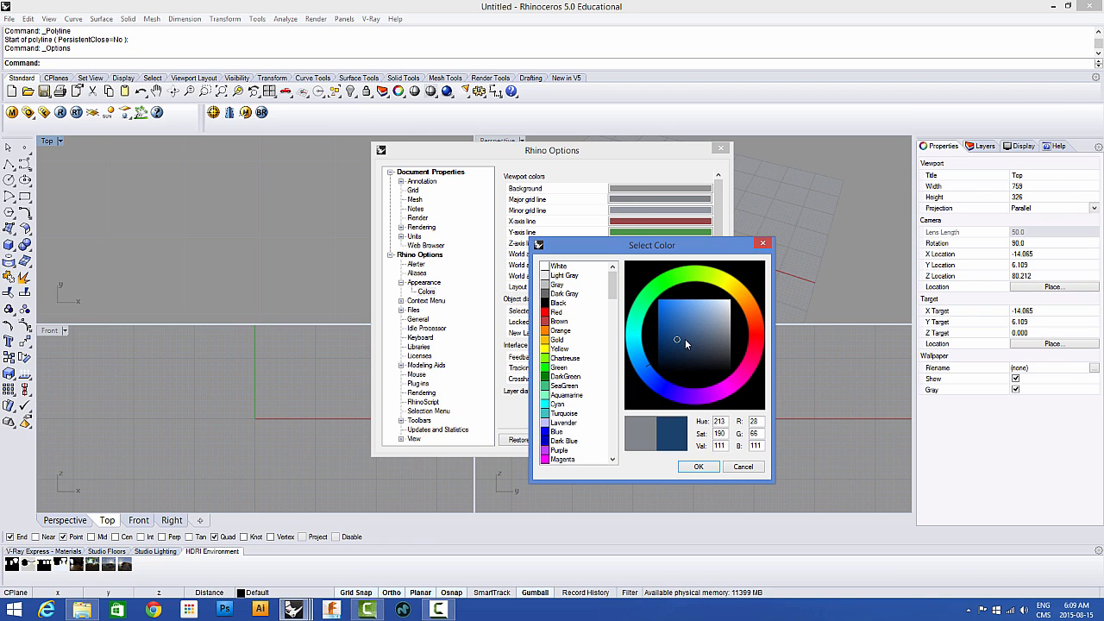
pyautogui.click(699, 467)
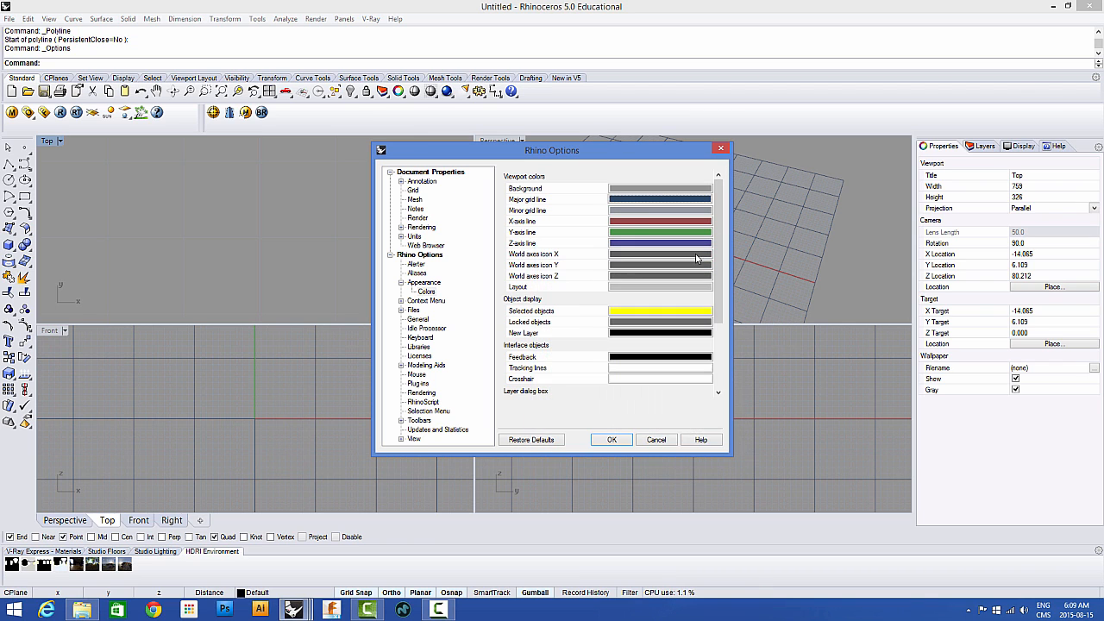
pyautogui.click(627, 211)
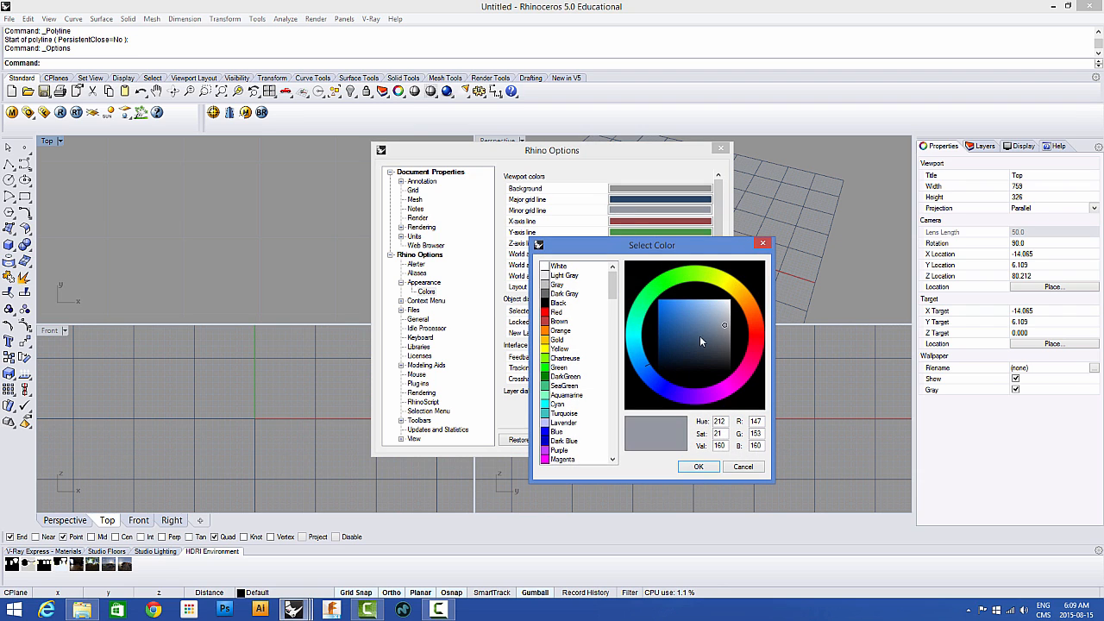
pyautogui.moveTo(699, 335); pyautogui.dragTo(710, 311)
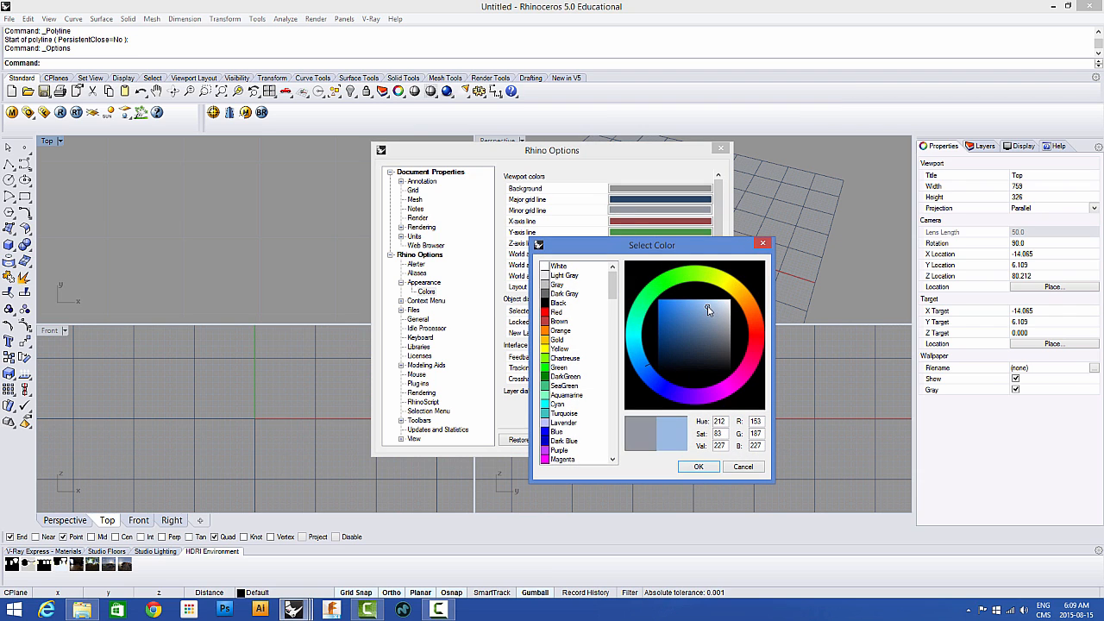
pyautogui.click(699, 467)
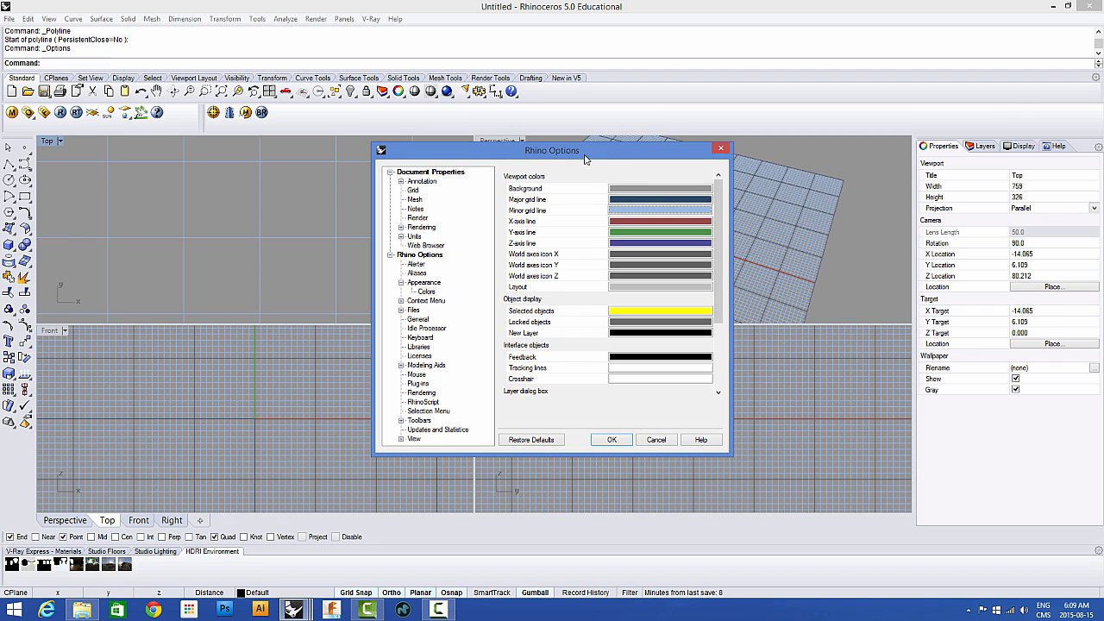
# Step: Change the X-axis line color to Yellow, moving the dialogs aside to reveal the Perspective viewport
pyautogui.moveTo(604, 155); pyautogui.dragTo(357, 161)
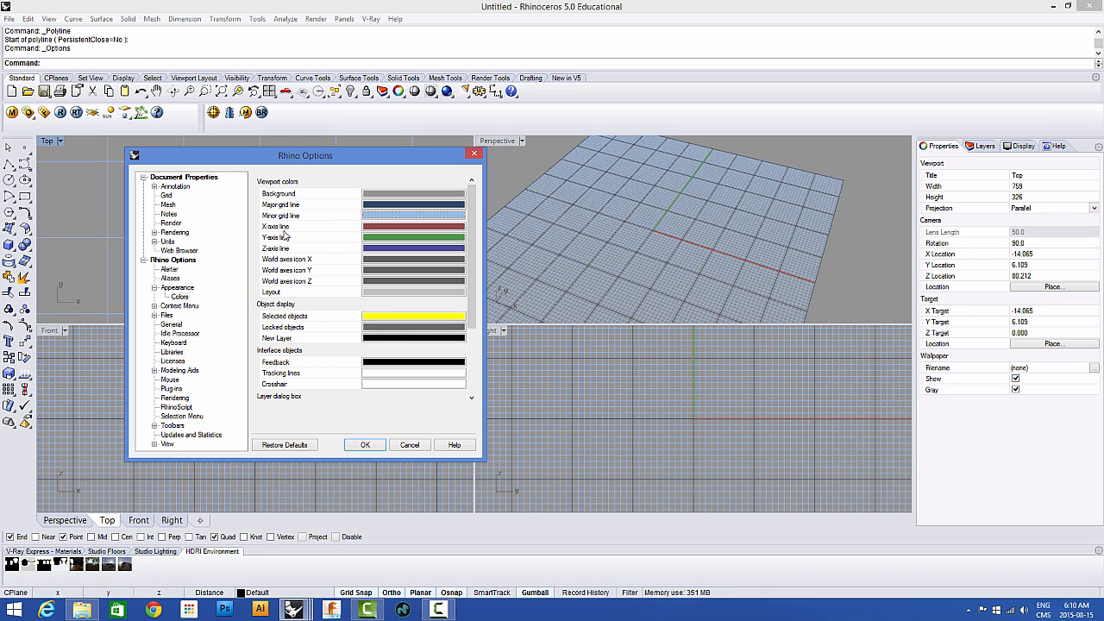
pyautogui.click(389, 228)
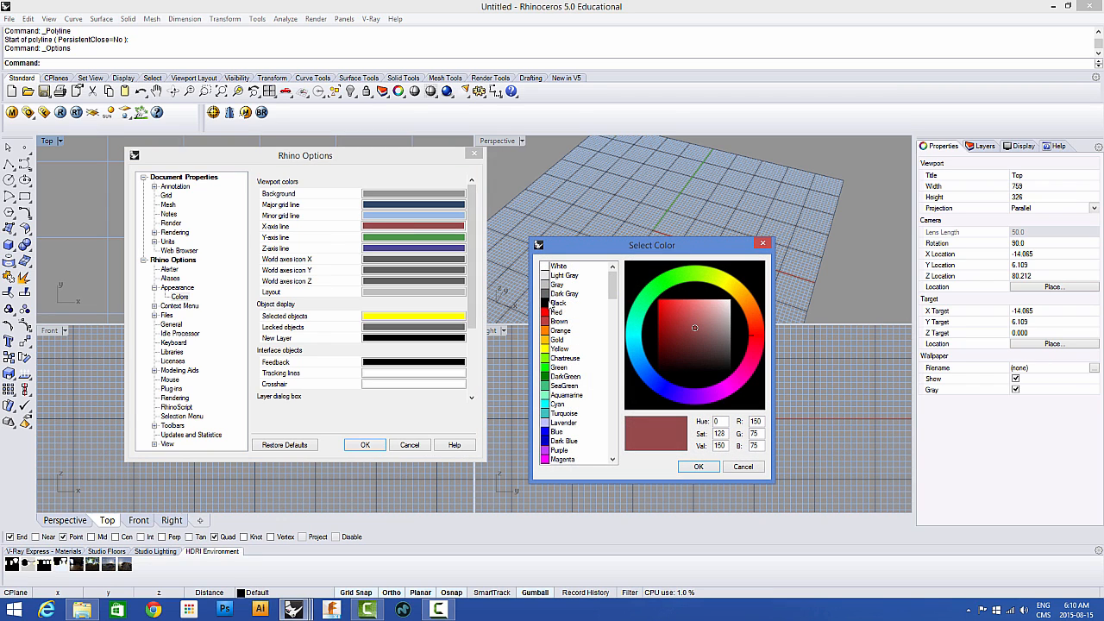
pyautogui.click(559, 348)
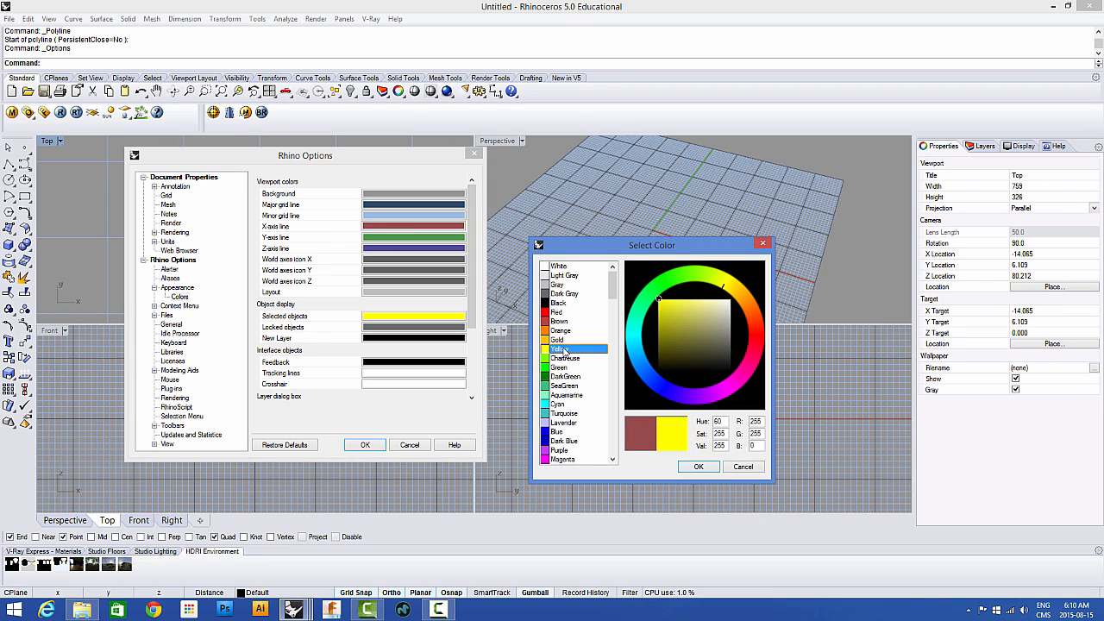
pyautogui.moveTo(646, 251); pyautogui.dragTo(696, 310)
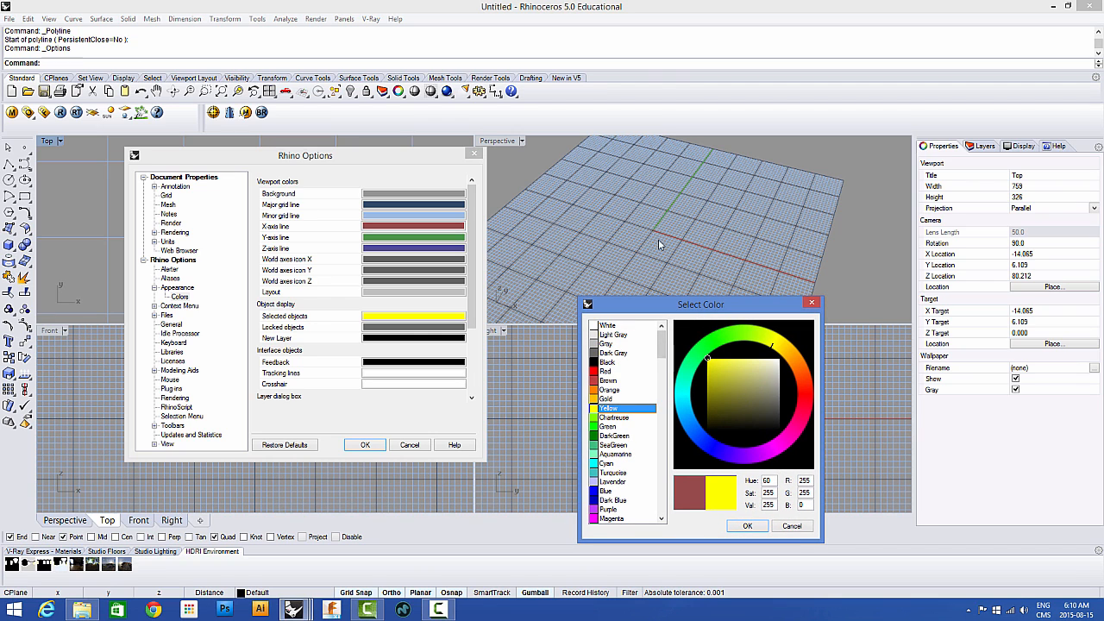
pyautogui.click(747, 526)
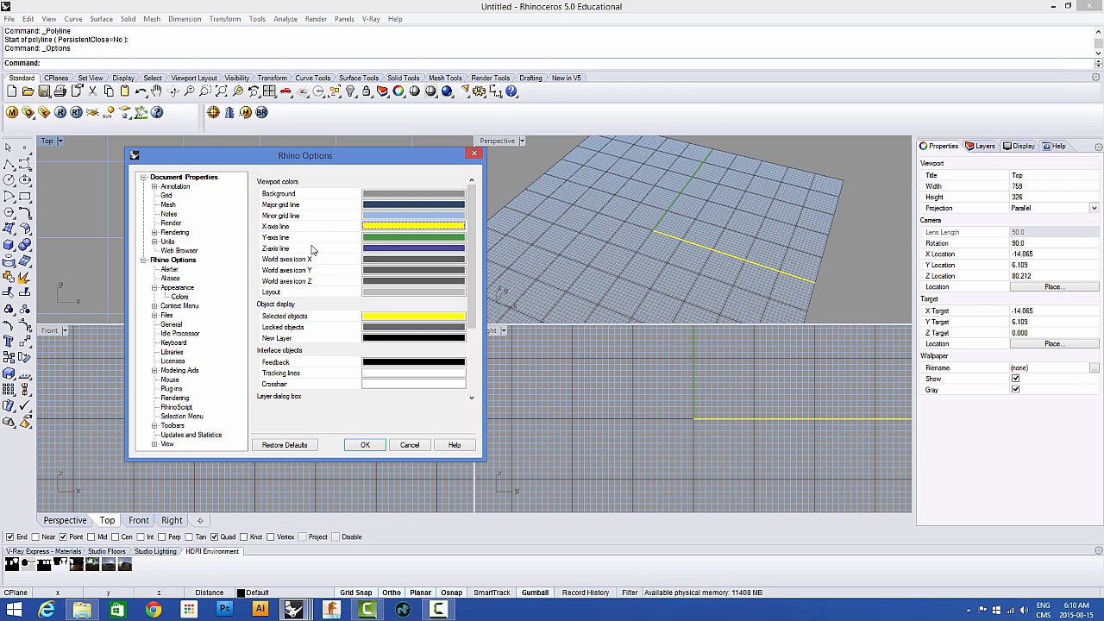
# Step: Set the Y-axis line color to Dark Blue and the Z-axis line color to SeaGreen
pyautogui.click(371, 237)
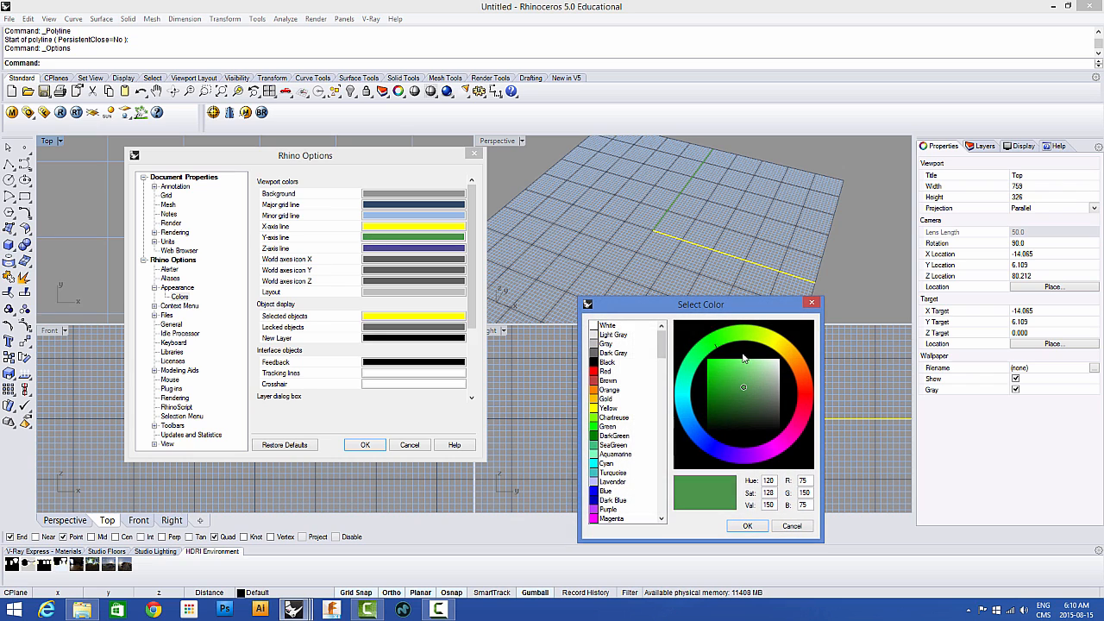
pyautogui.click(610, 501)
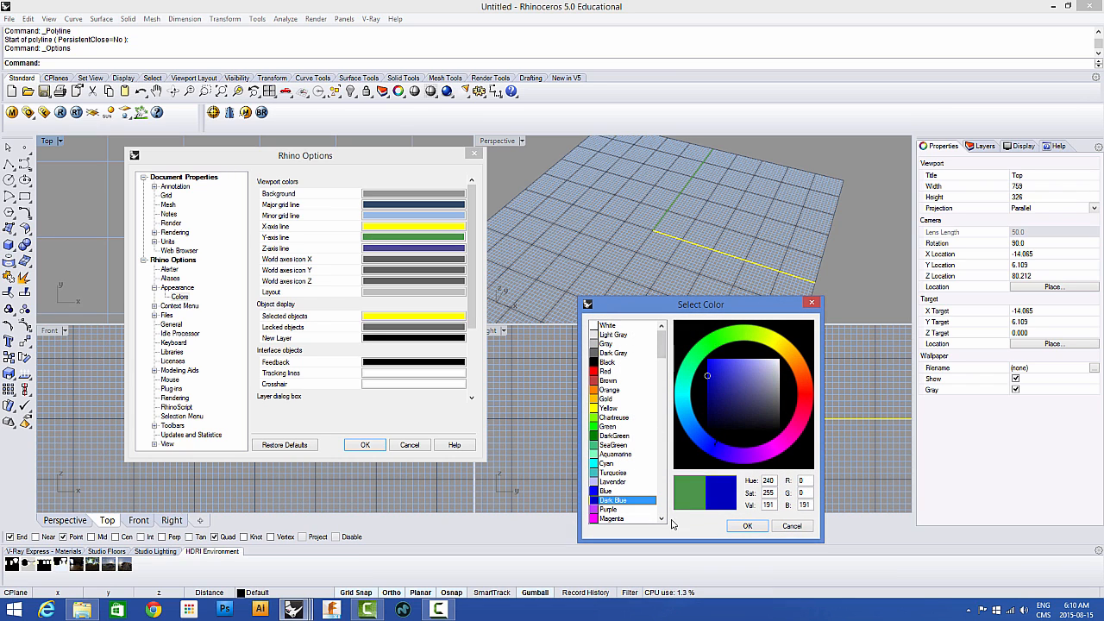
pyautogui.click(744, 526)
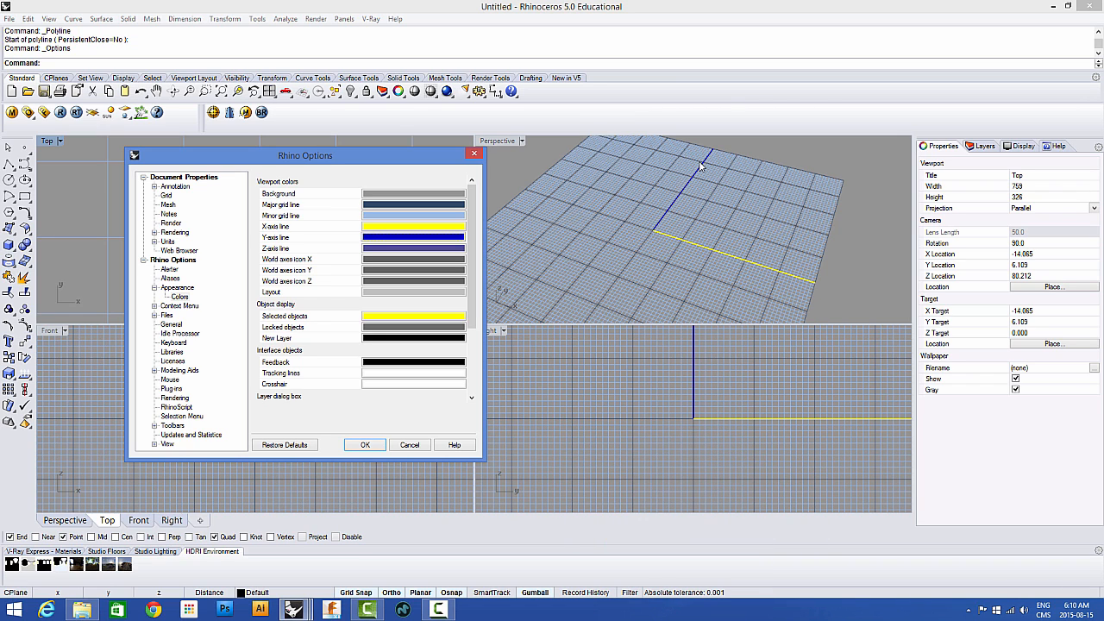
pyautogui.click(386, 252)
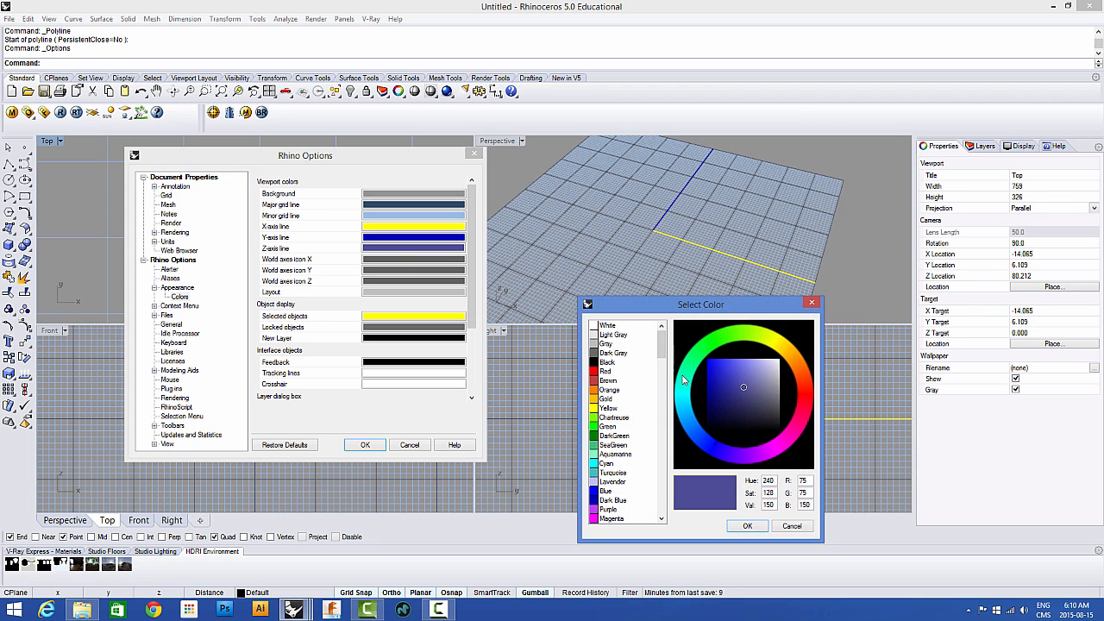
pyautogui.click(619, 445)
pyautogui.click(745, 527)
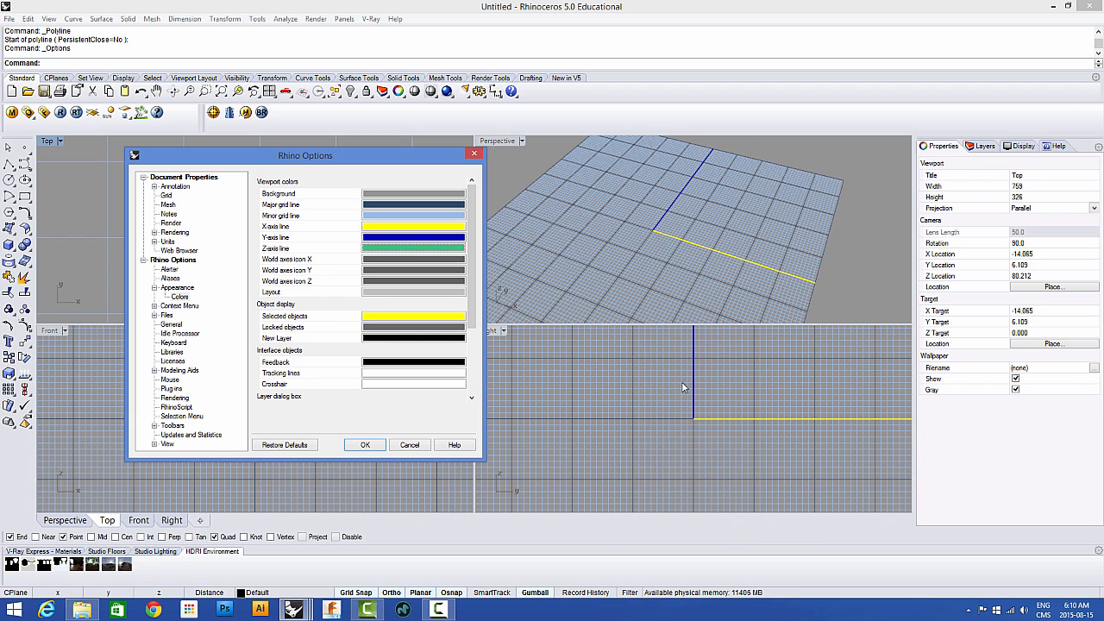
# Step: Set the world axes icon colors for X, Y and Z to White
pyautogui.click(380, 259)
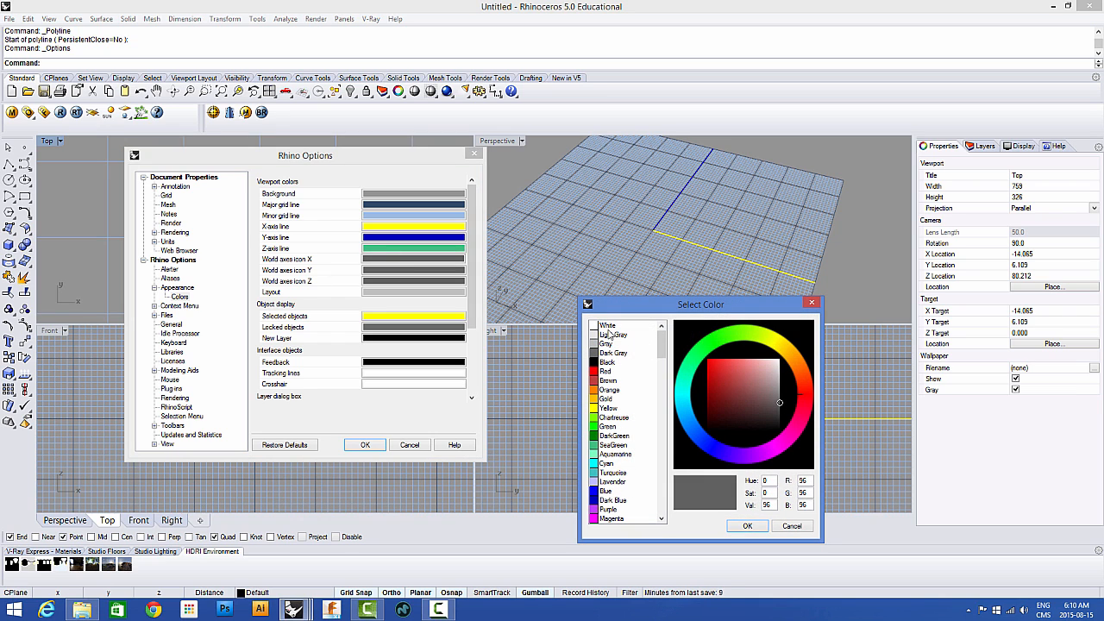
pyautogui.click(610, 328)
pyautogui.click(747, 525)
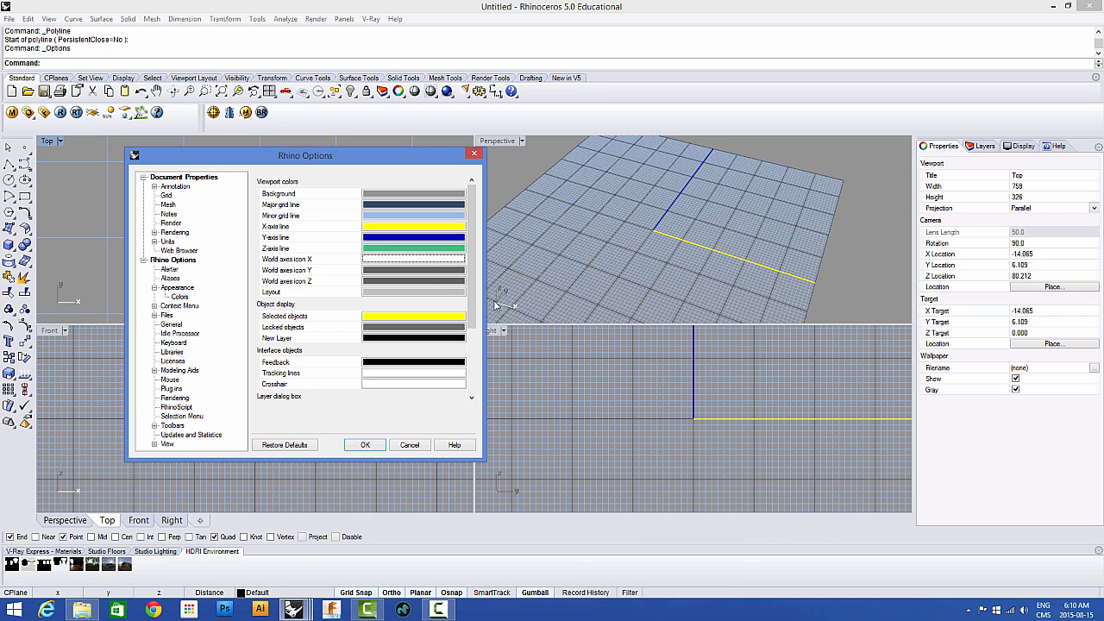
pyautogui.click(420, 270)
pyautogui.click(607, 327)
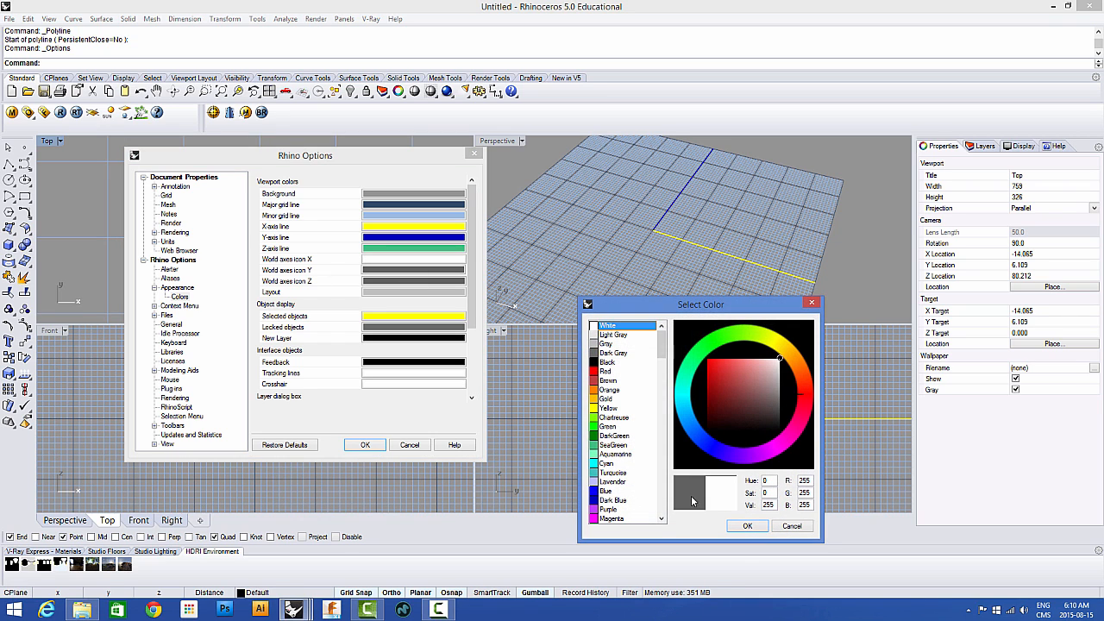
pyautogui.click(747, 525)
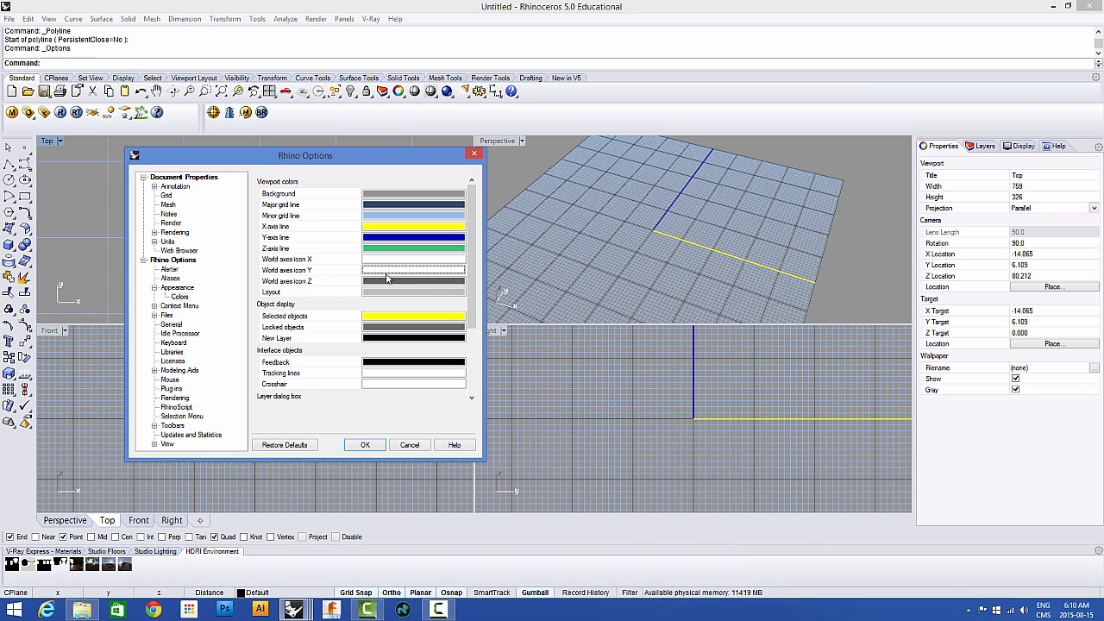
pyautogui.click(387, 280)
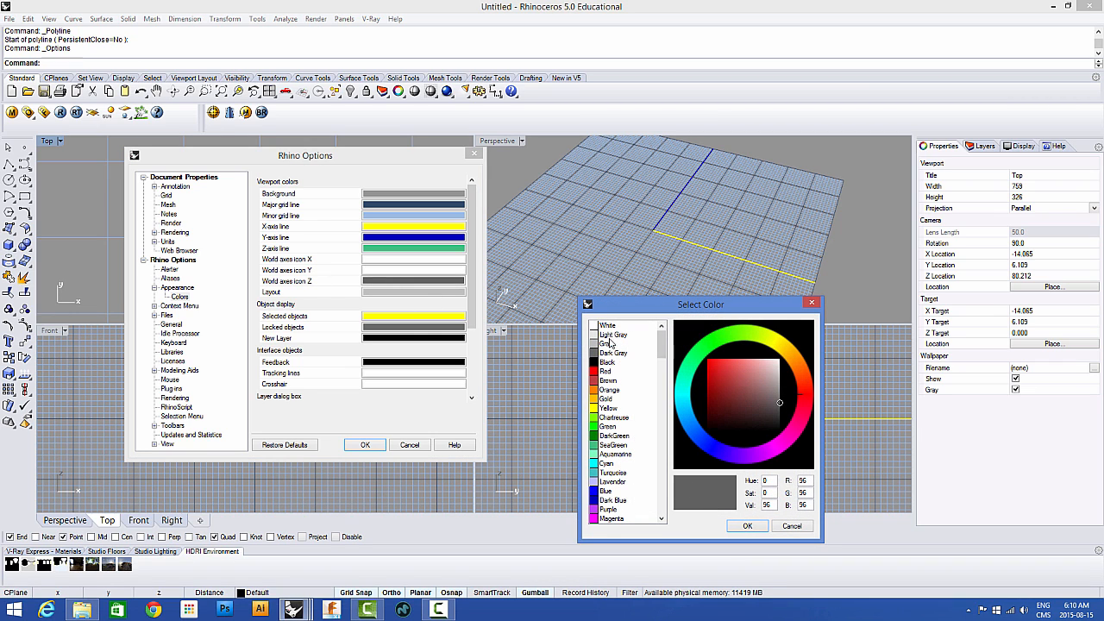
pyautogui.click(607, 326)
pyautogui.click(748, 525)
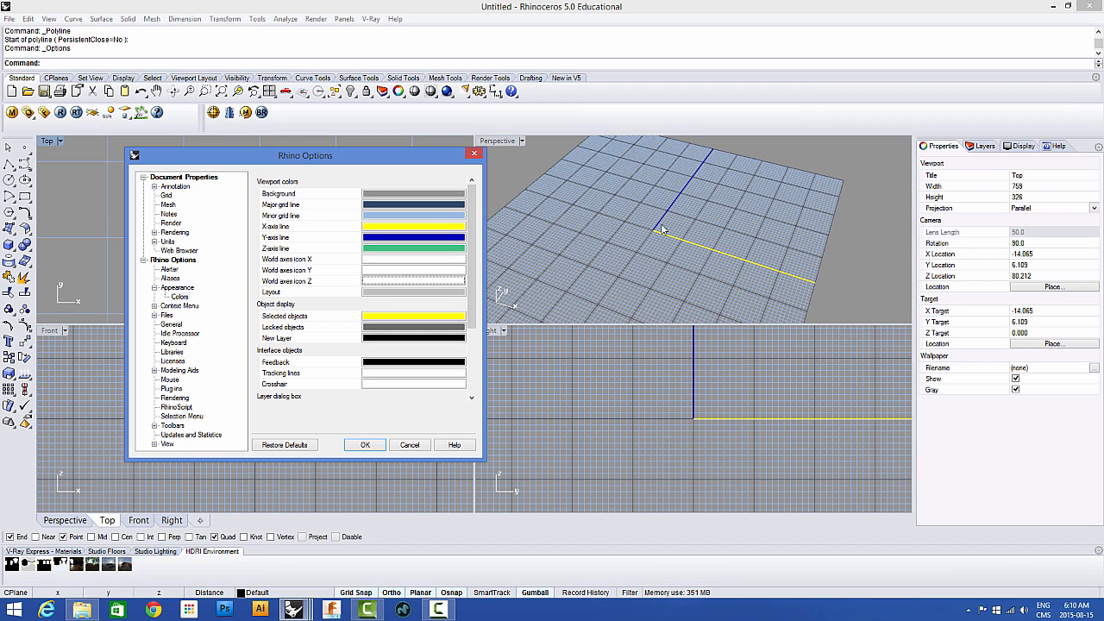
# Step: Restore the default viewport colors, revisit the Appearance color settings and close the Rhino options
pyautogui.click(286, 447)
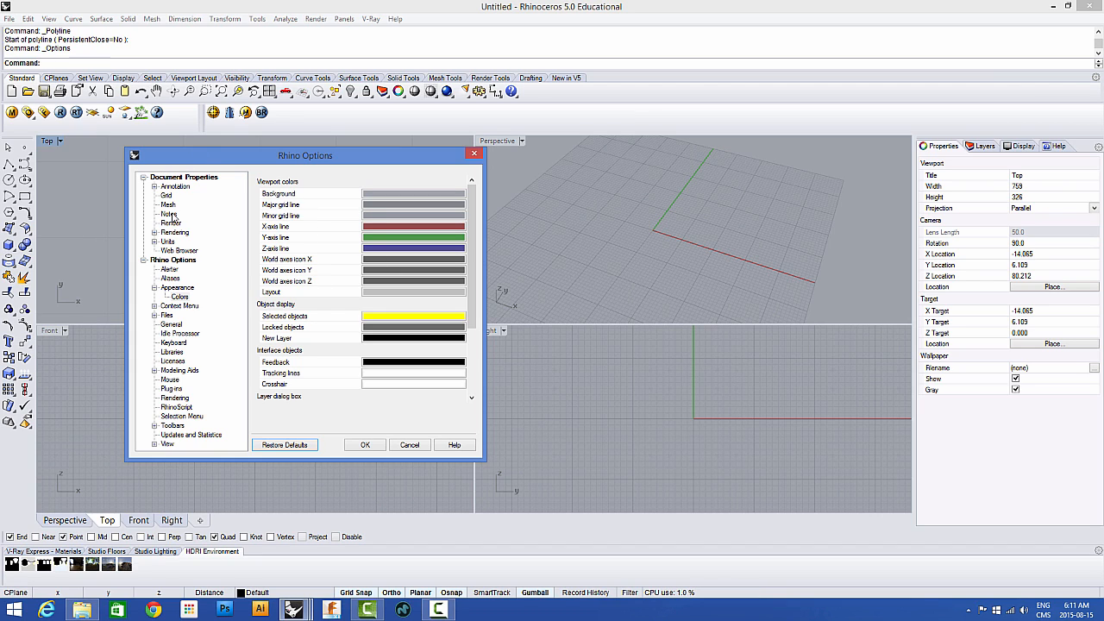
pyautogui.click(175, 289)
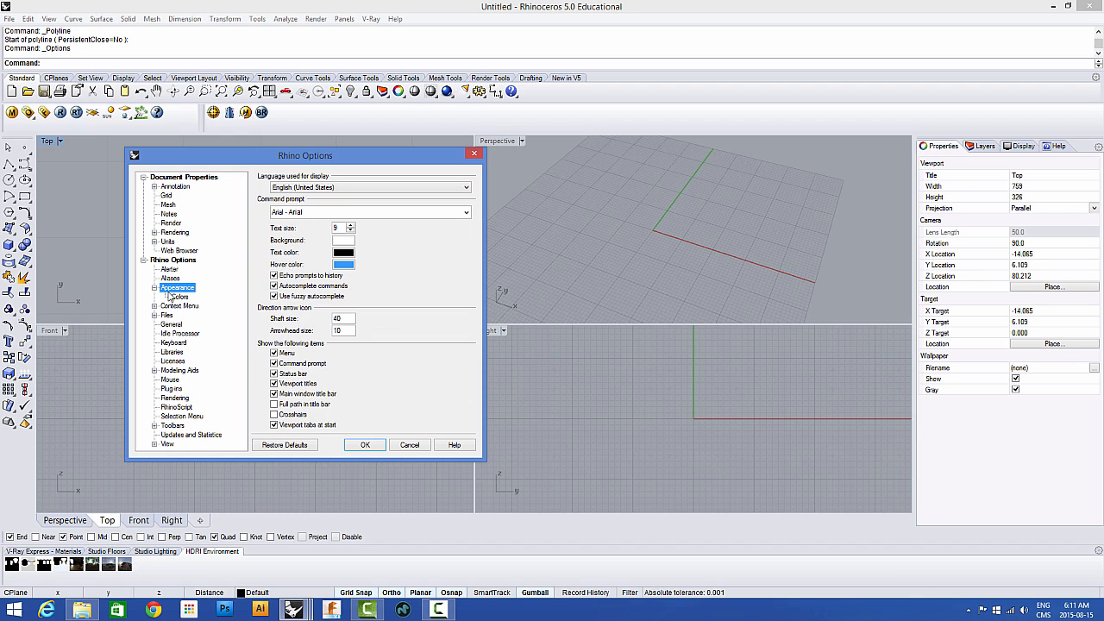
pyautogui.click(176, 297)
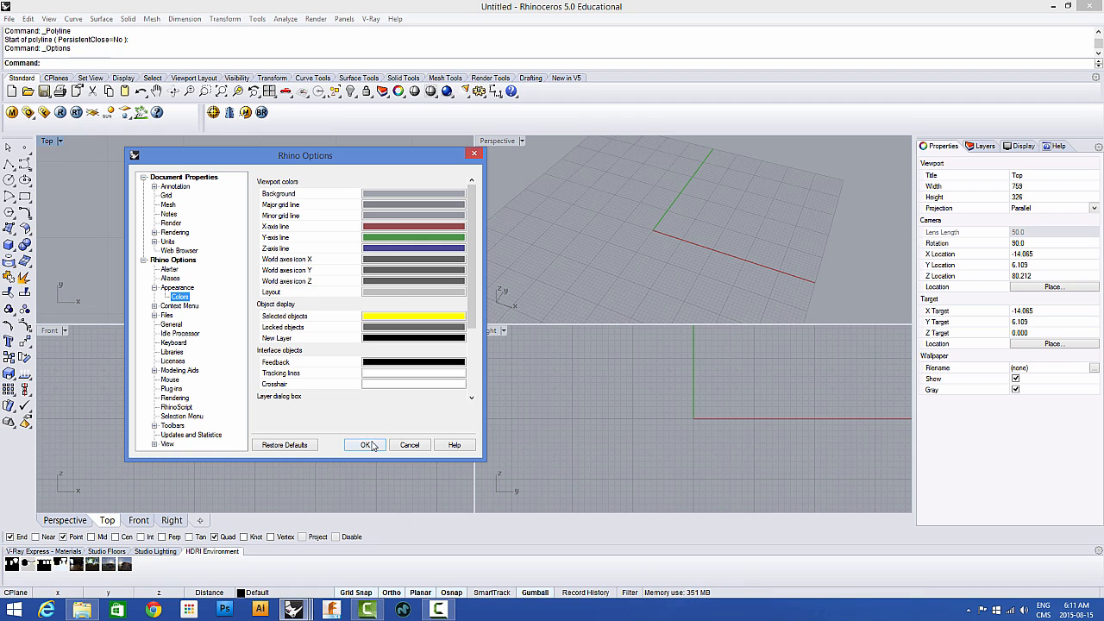
pyautogui.click(404, 446)
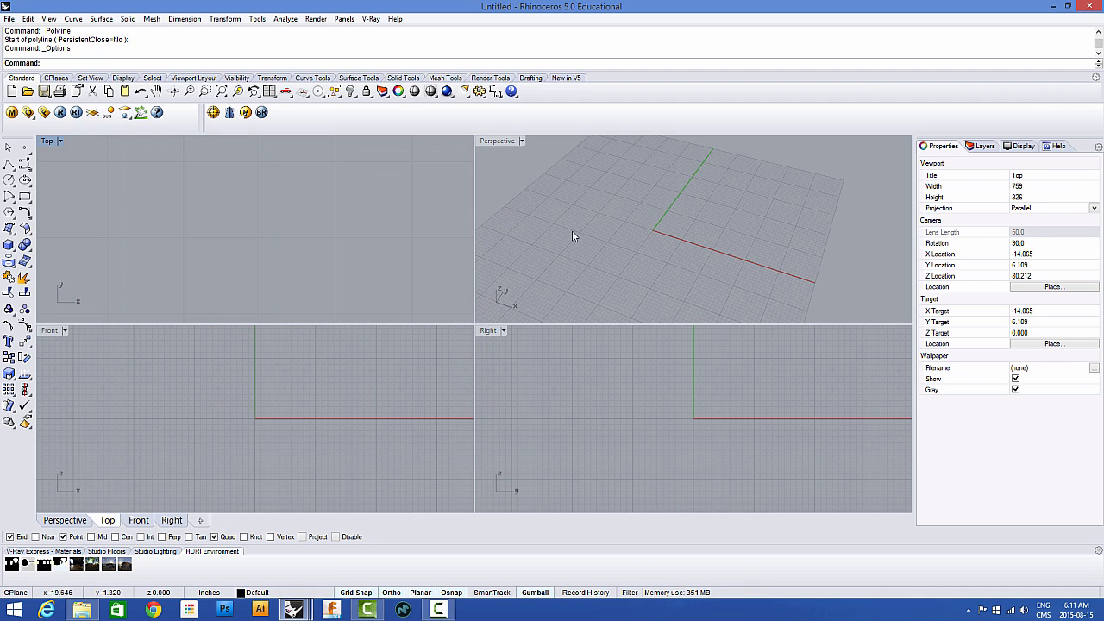
# Step: Enlarge the command area, turn on the gradient background with the GradientView command and inspect it in the Perspective viewport
pyautogui.moveTo(575, 235); pyautogui.dragTo(636, 217, button='right')
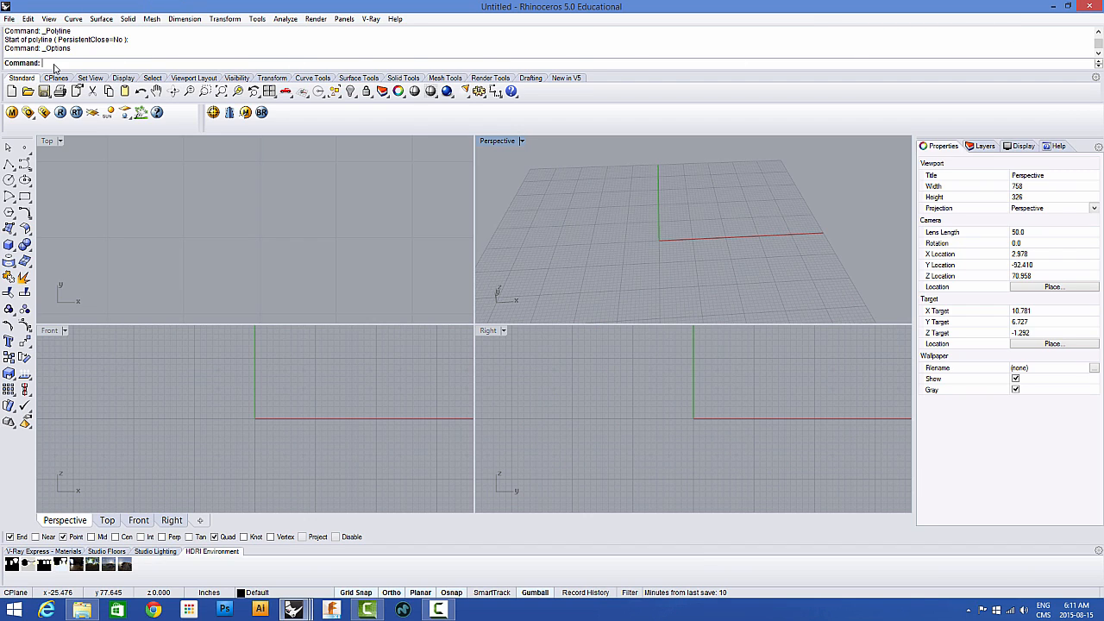
pyautogui.moveTo(55, 74); pyautogui.dragTo(58, 78)
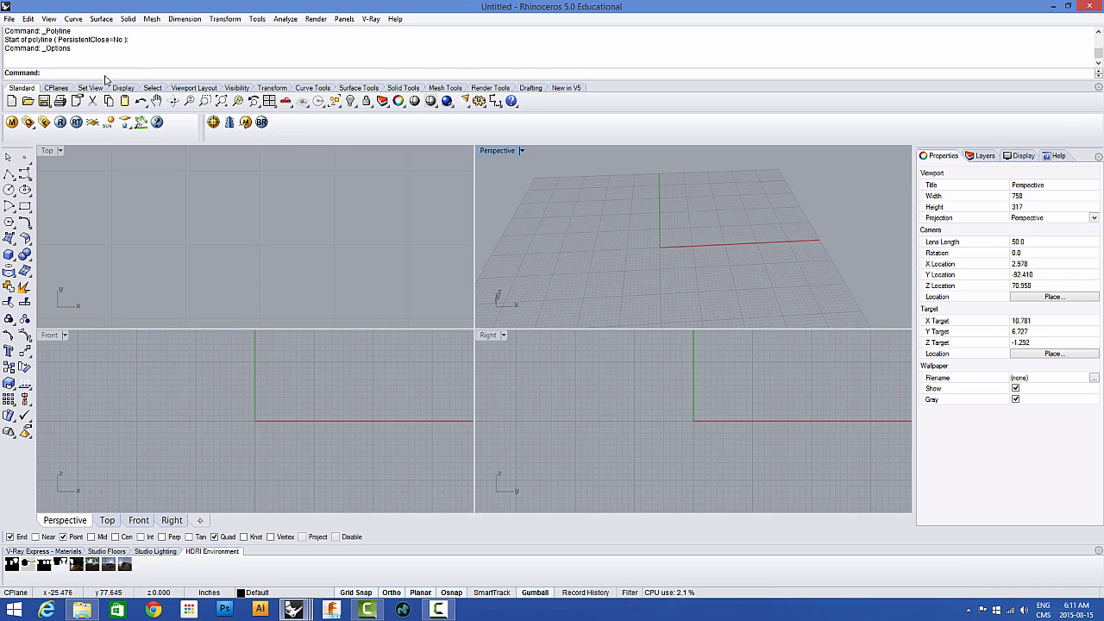
pyautogui.write('GradientView')
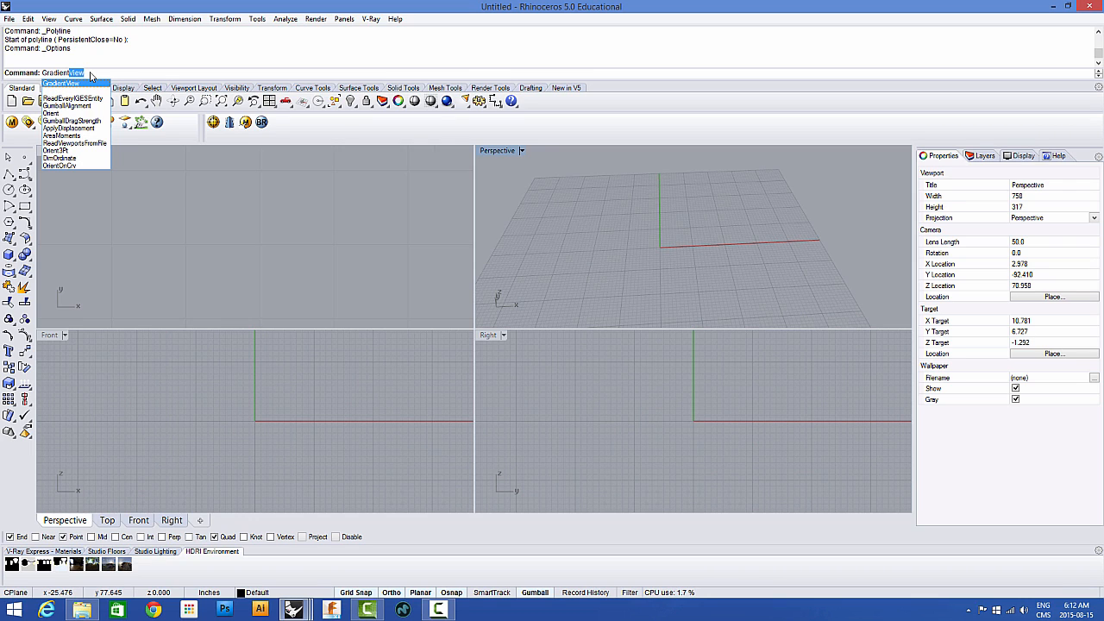
pyautogui.press('Return')
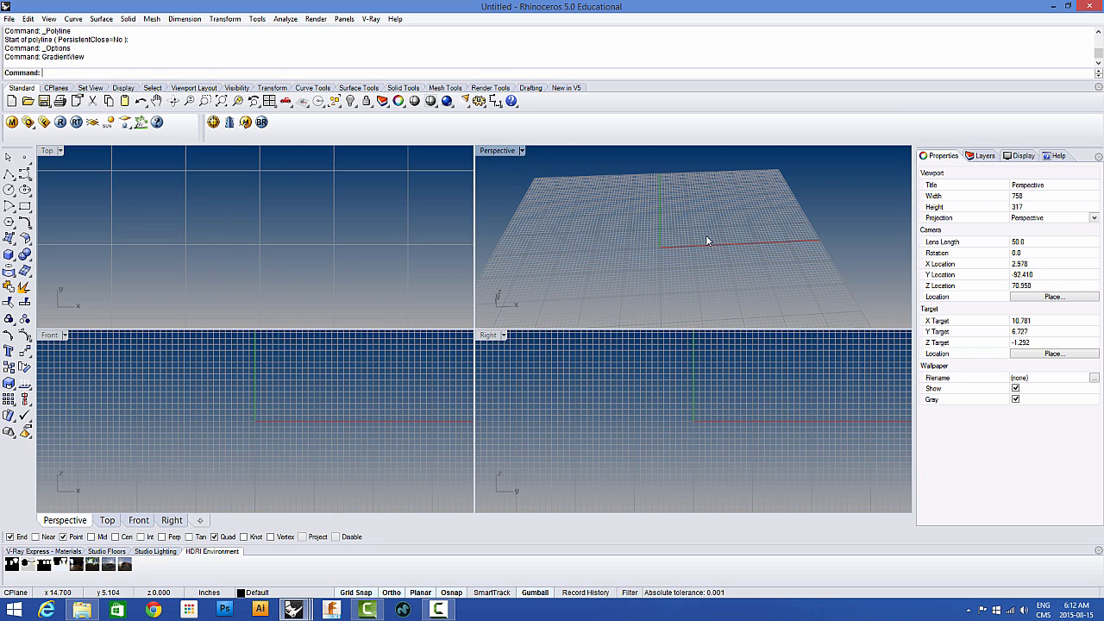
pyautogui.moveTo(683, 264); pyautogui.dragTo(690, 242, button='right')
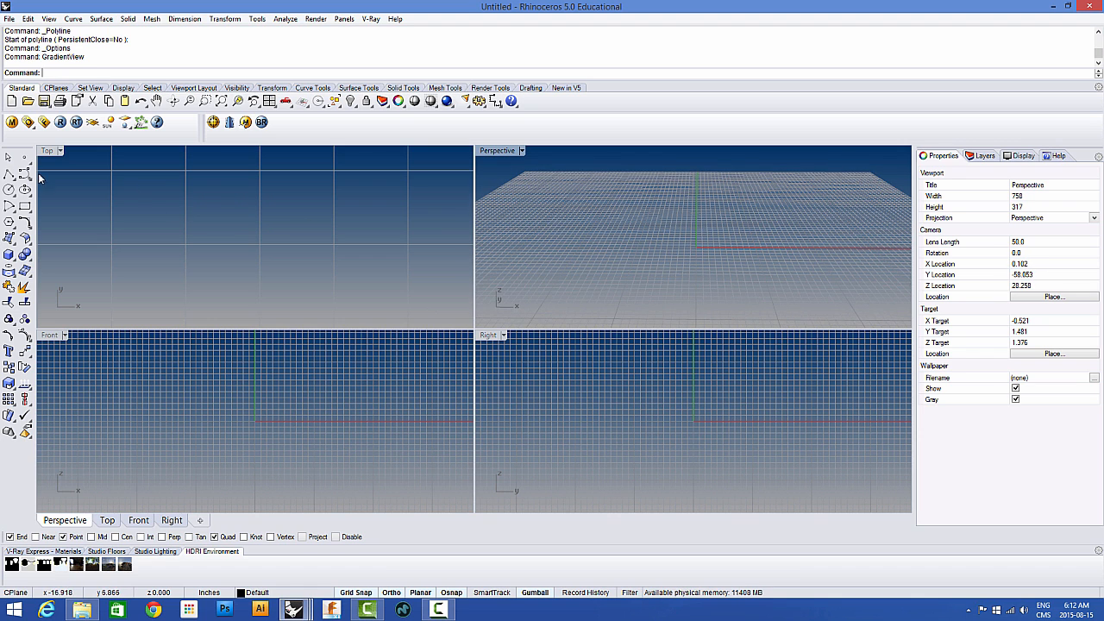
pyautogui.moveTo(646, 234)
pyautogui.mouseDown(button='right')
pyautogui.moveTo(674, 223)
pyautogui.moveTo(642, 216)
pyautogui.mouseUp(button='right')
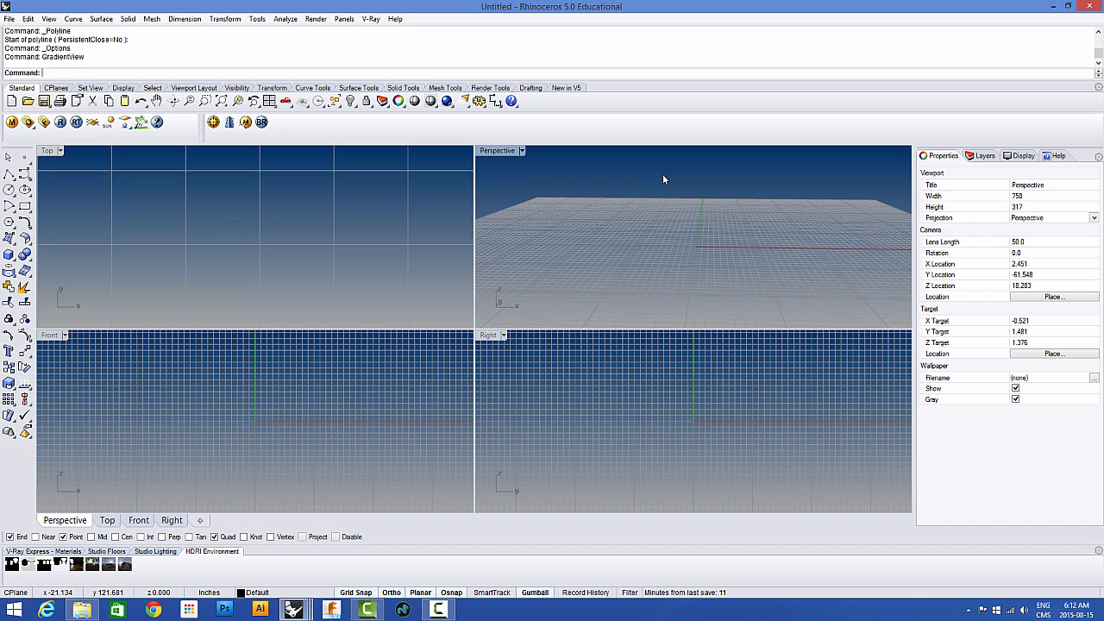
# Step: Turn off the gradient background with the GradientView command and dismiss the NVIDIA driver notification
pyautogui.write('Gradin')
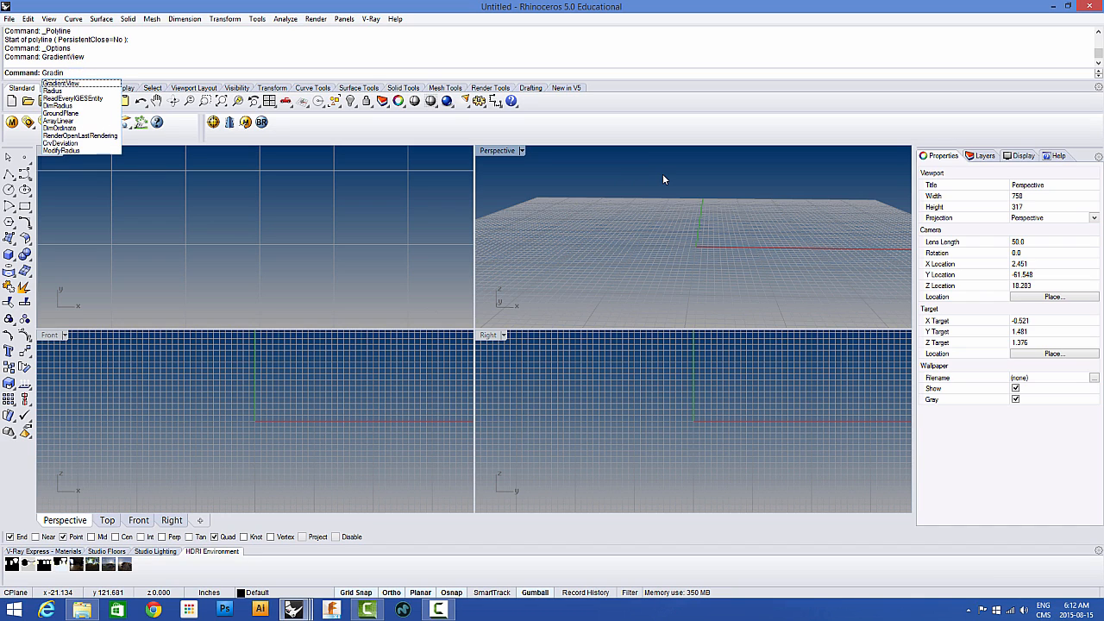
pyautogui.click(64, 84)
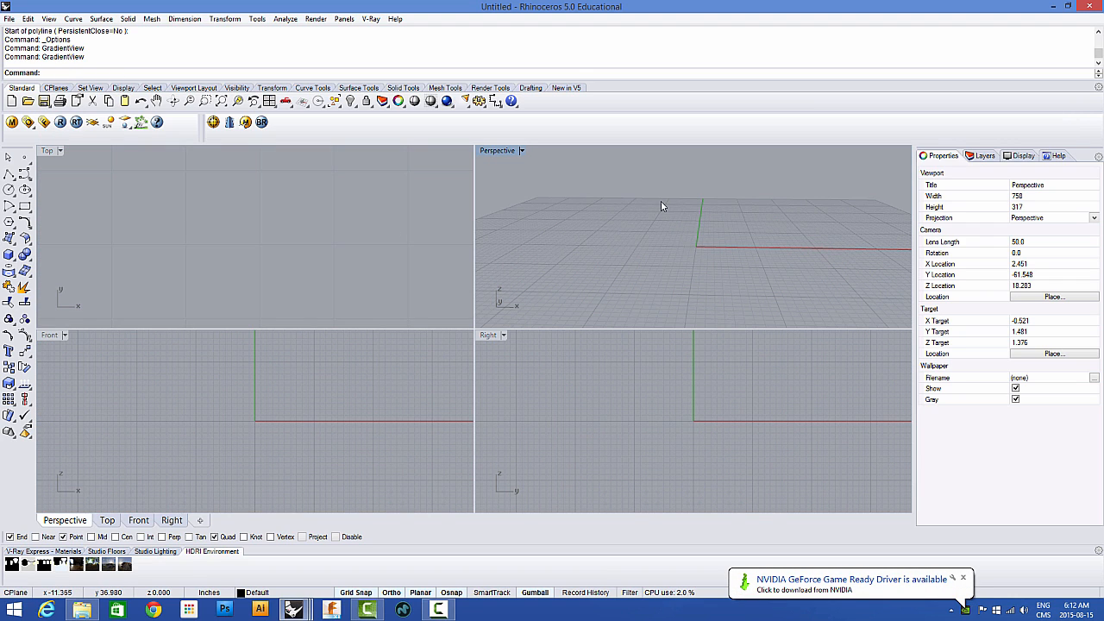
pyautogui.click(963, 579)
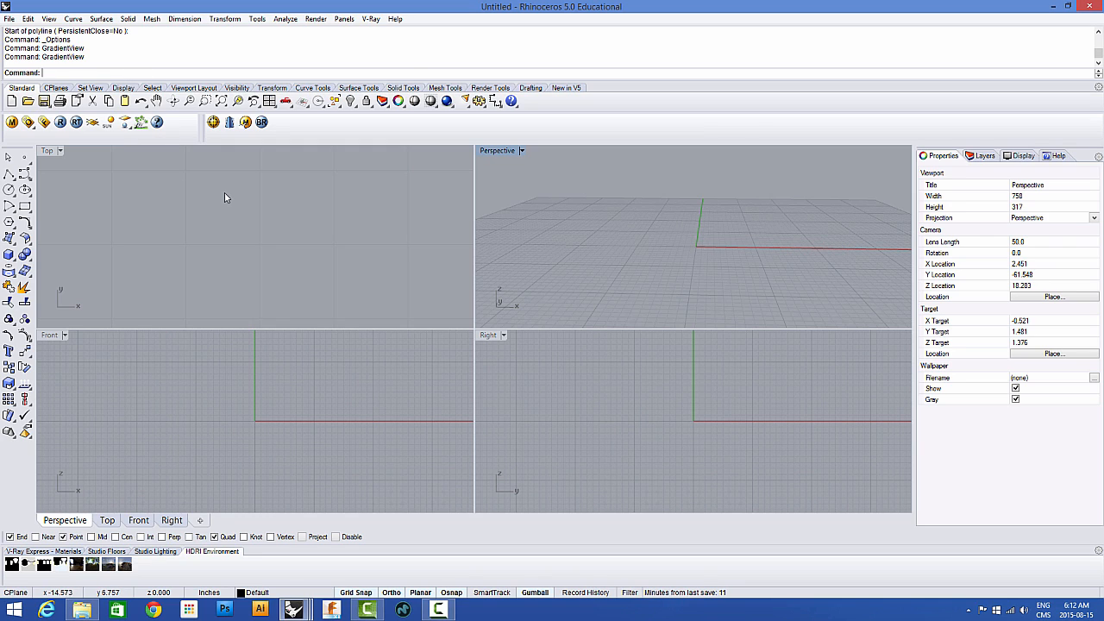
# Step: Draw a horizontal line about 4 inches long in the Top viewport with the Line command
pyautogui.write('line')
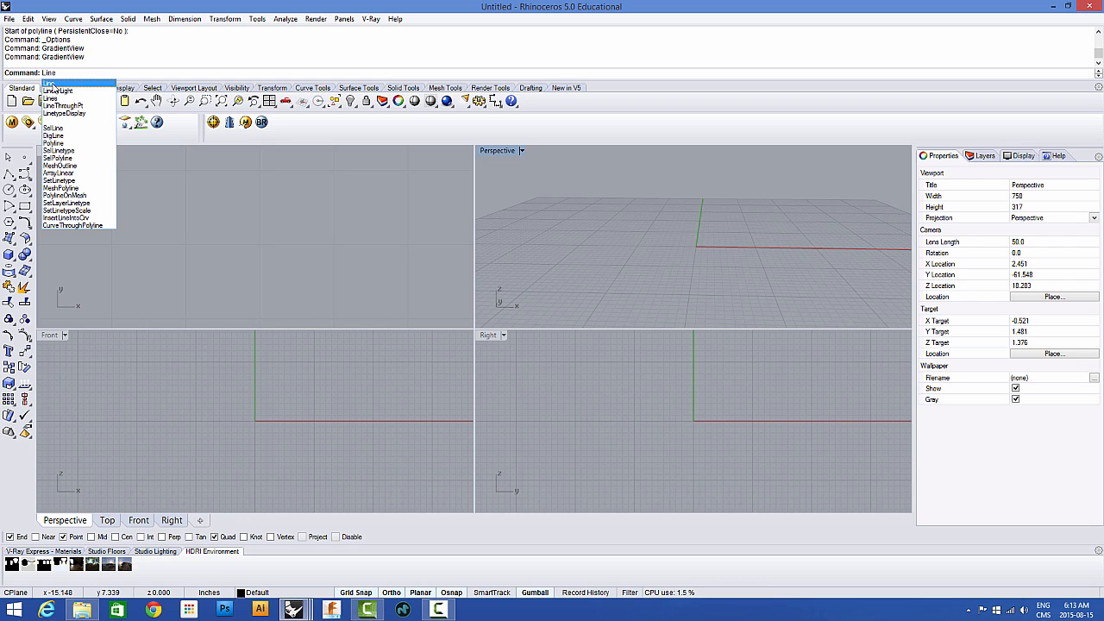
pyautogui.click(49, 85)
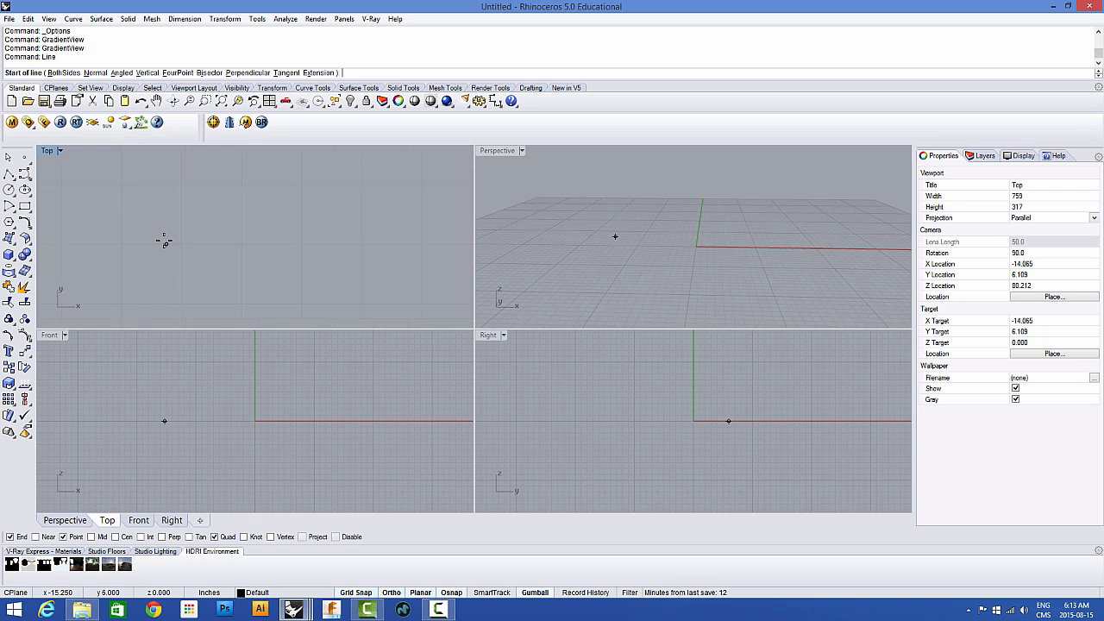
pyautogui.scroll(-8, 164, 241)
pyautogui.click(134, 243)
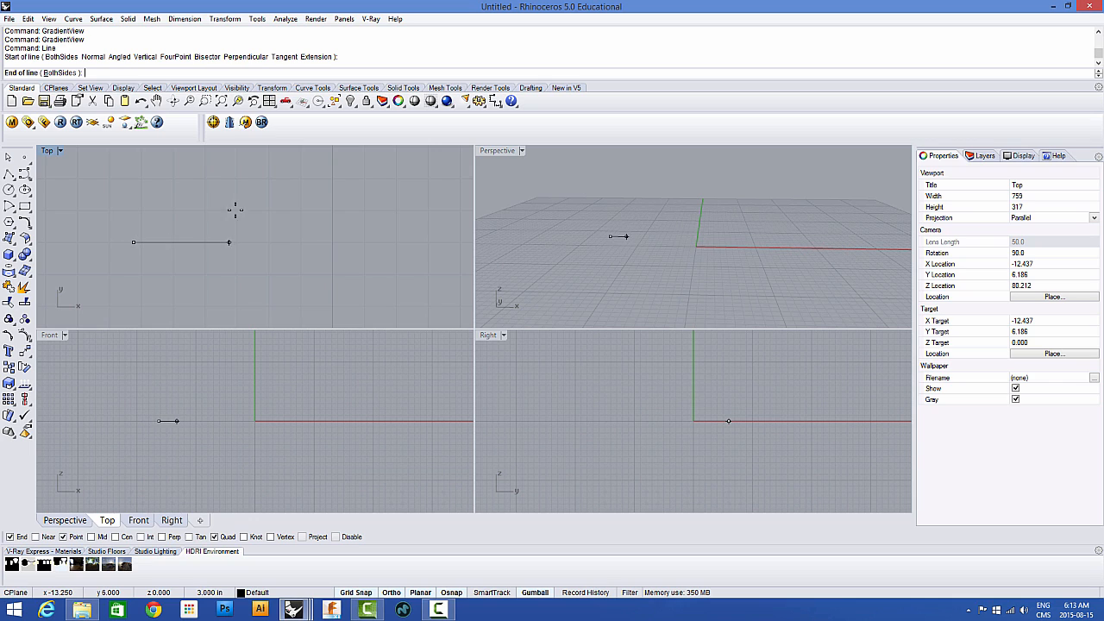
pyautogui.click(261, 243)
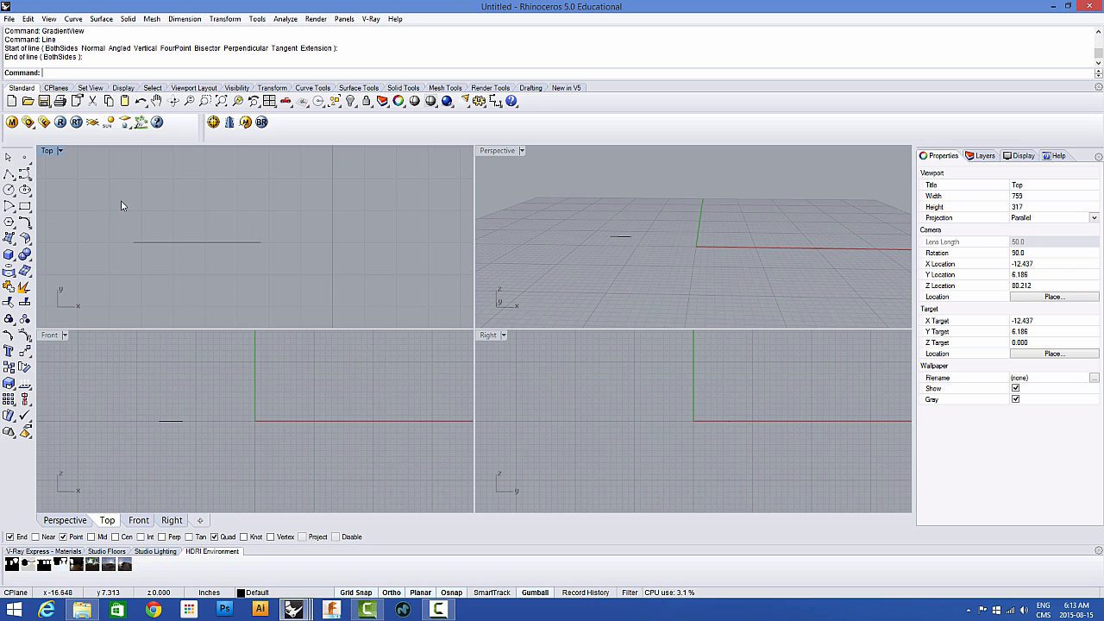
# Step: Create a box with its base drawn from beside the line to just past the origin in the Top viewport, and orbit Perspective around it
pyautogui.write('bo')
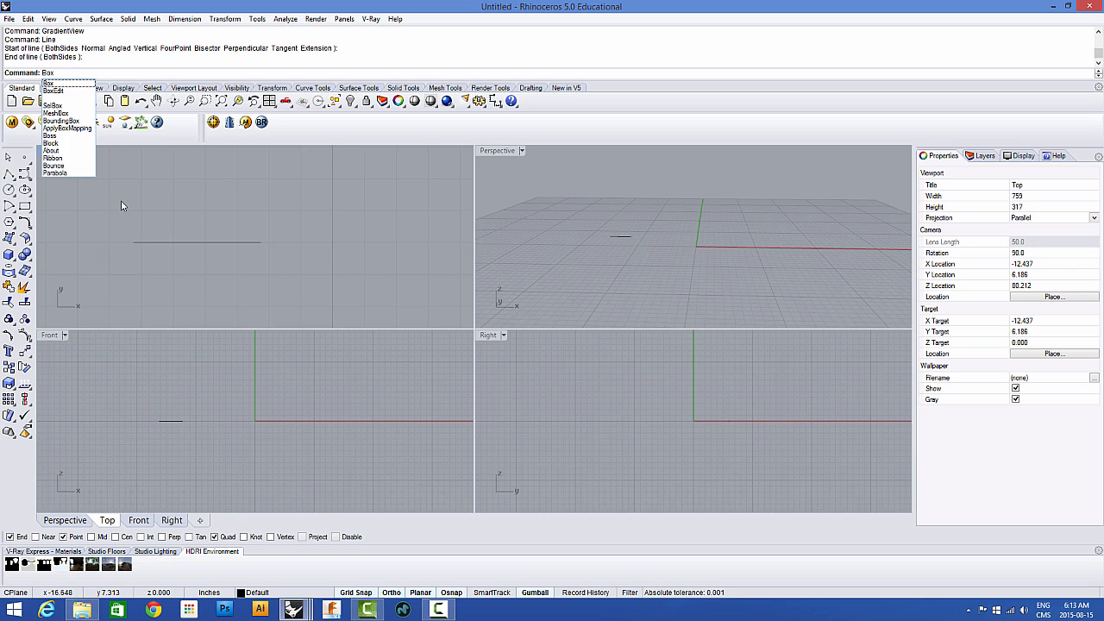
pyautogui.click(60, 86)
pyautogui.scroll(-2, 193, 166)
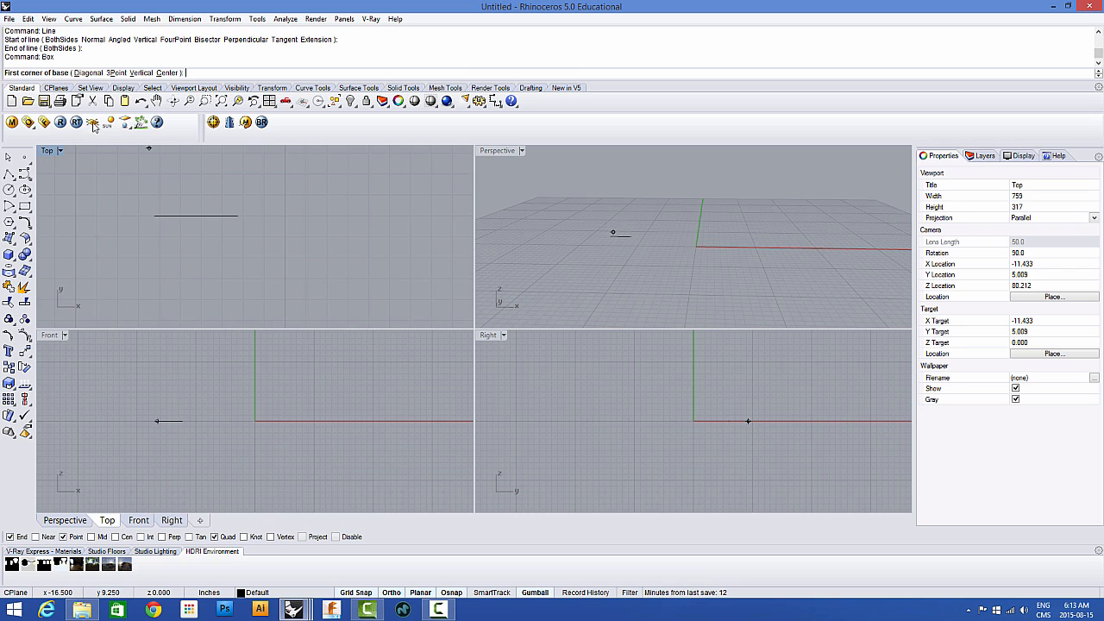
pyautogui.scroll(-2, 226, 217)
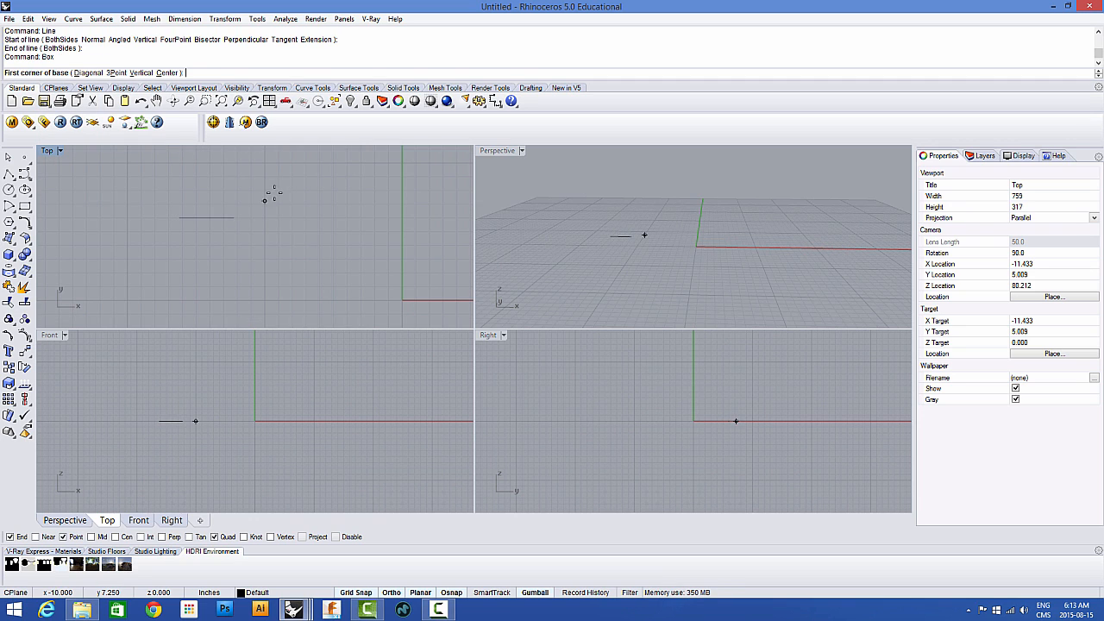
pyautogui.click(286, 193)
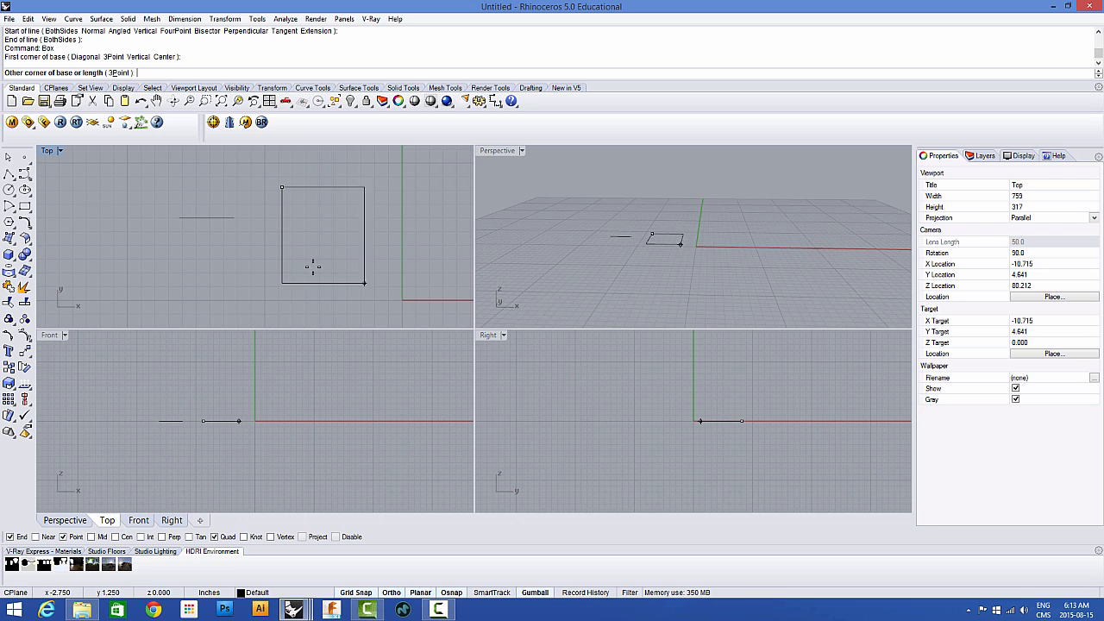
pyautogui.scroll(-2, 420, 296)
pyautogui.click(414, 300)
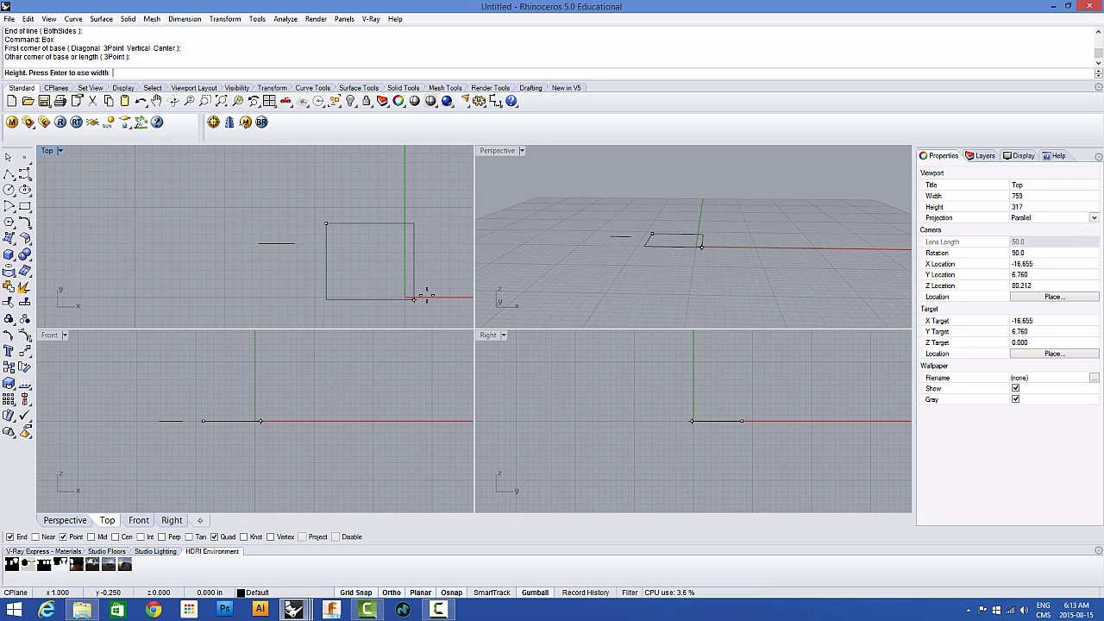
pyautogui.click(618, 198)
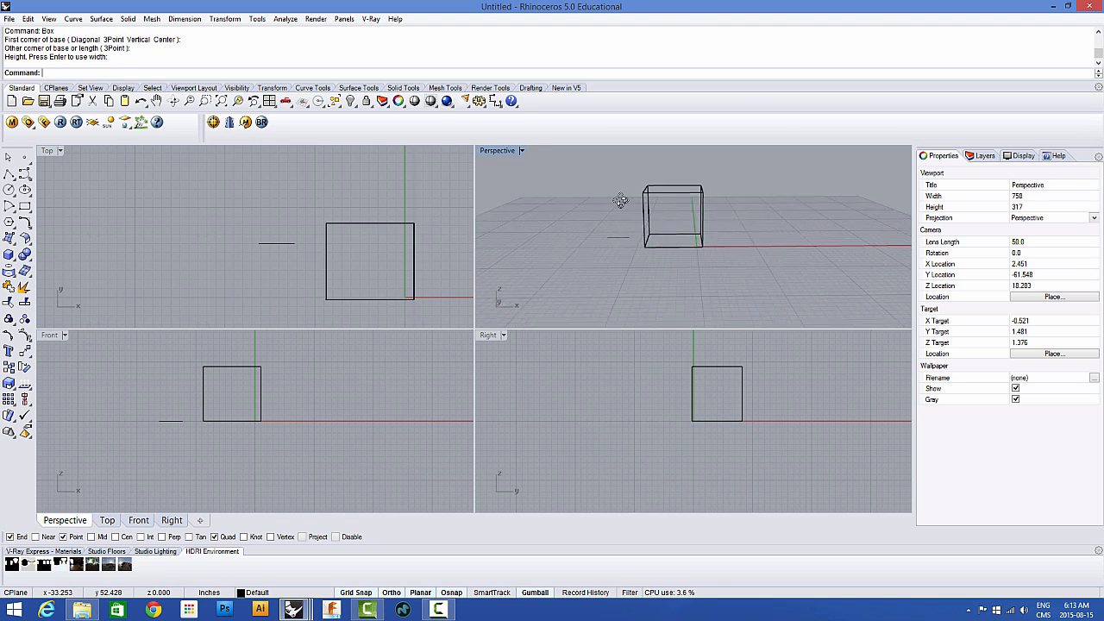
pyautogui.moveTo(616, 202); pyautogui.dragTo(670, 233, button='right')
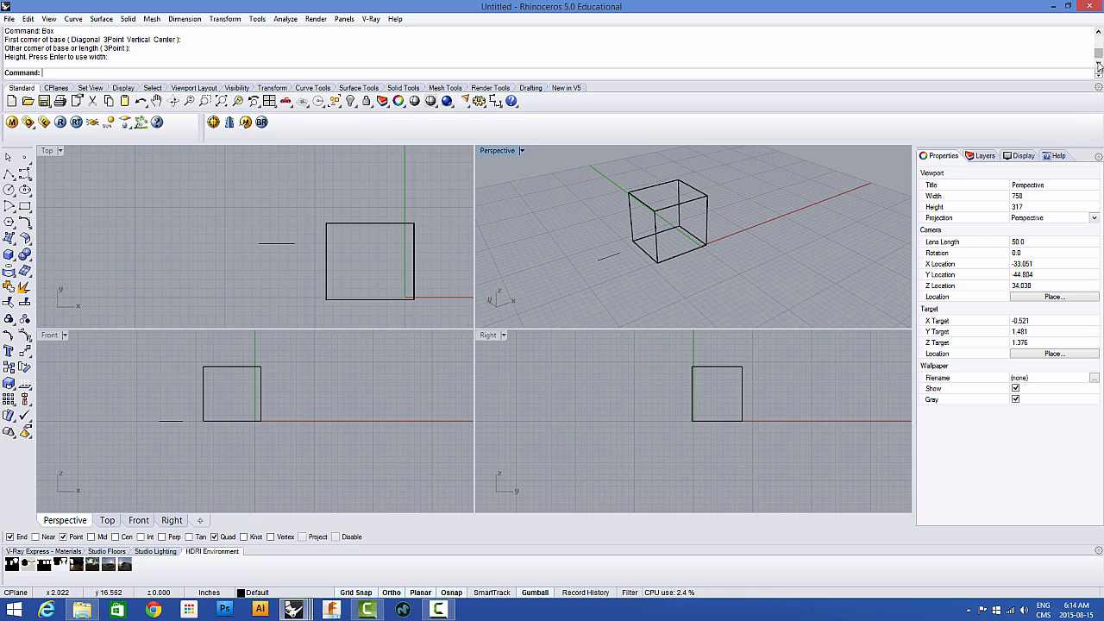
# Step: Look back through the command history to the earliest commands of the session
pyautogui.click(1099, 37)
pyautogui.click(1100, 36)
pyautogui.click(1100, 36)
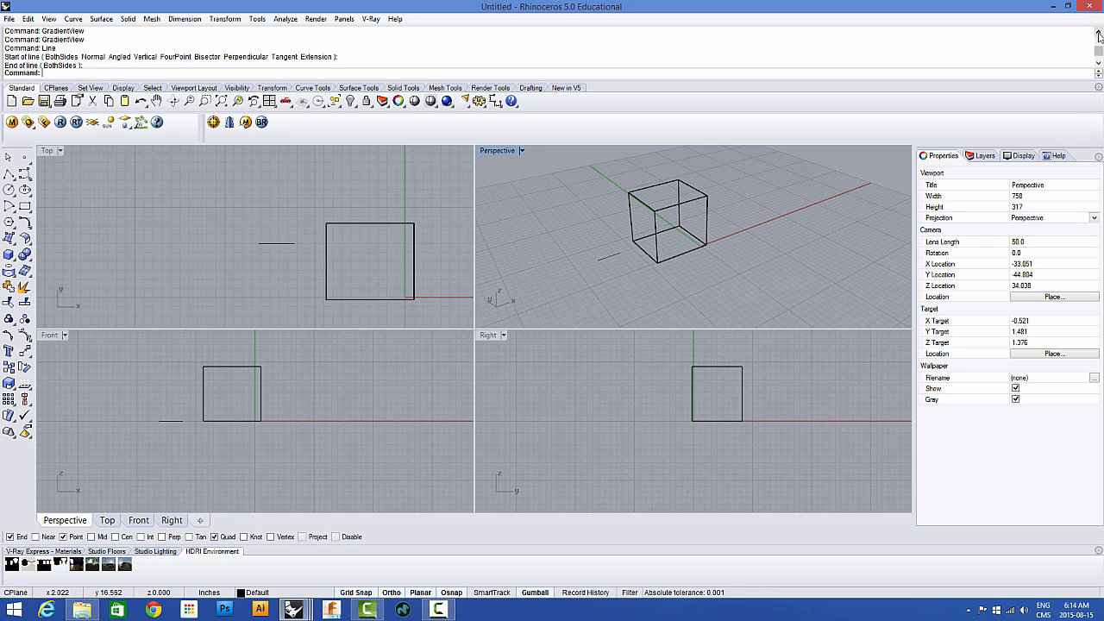
pyautogui.click(1100, 37)
pyautogui.click(1100, 37)
pyautogui.click(1100, 37)
pyautogui.click(1100, 37)
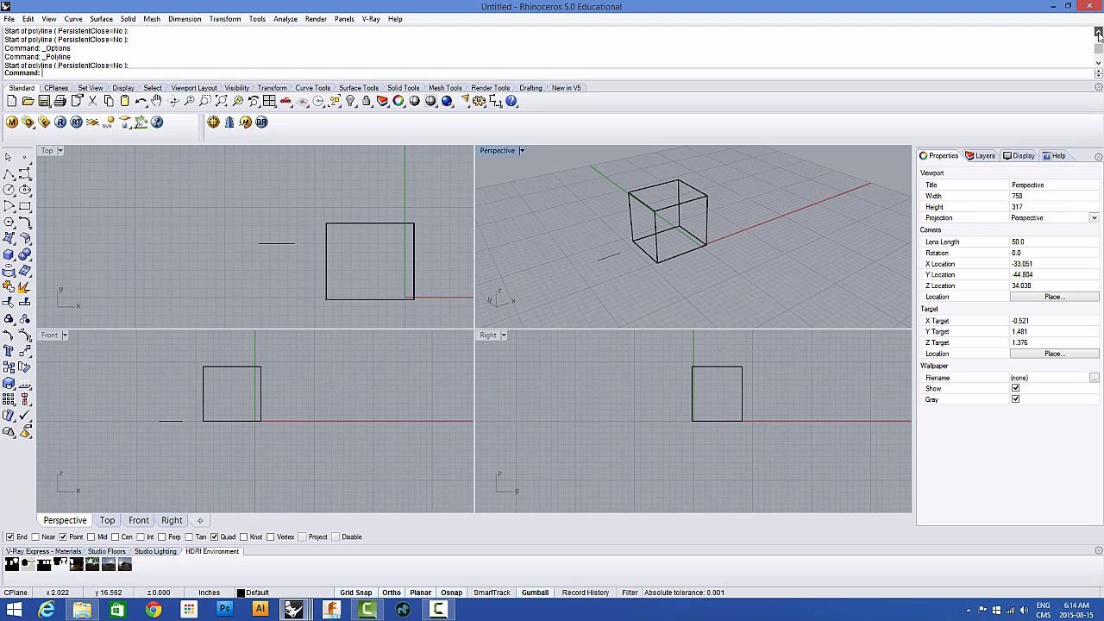
pyautogui.click(1099, 37)
pyautogui.click(1099, 33)
pyautogui.click(1099, 32)
pyautogui.click(1100, 32)
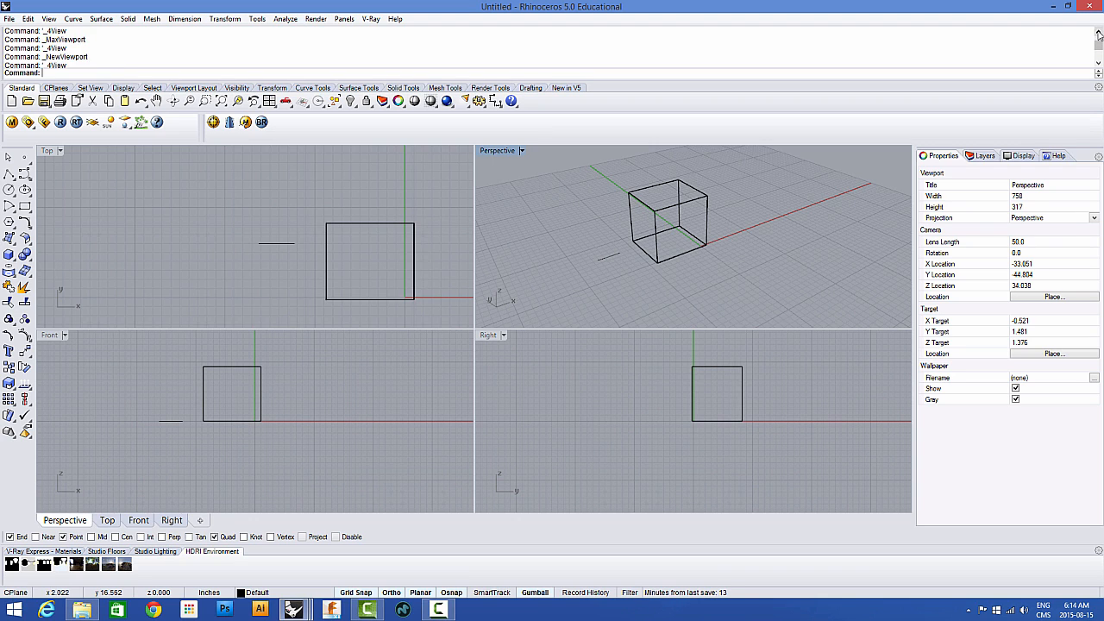
pyautogui.click(1099, 32)
pyautogui.click(1099, 33)
pyautogui.click(1099, 33)
pyautogui.click(1099, 33)
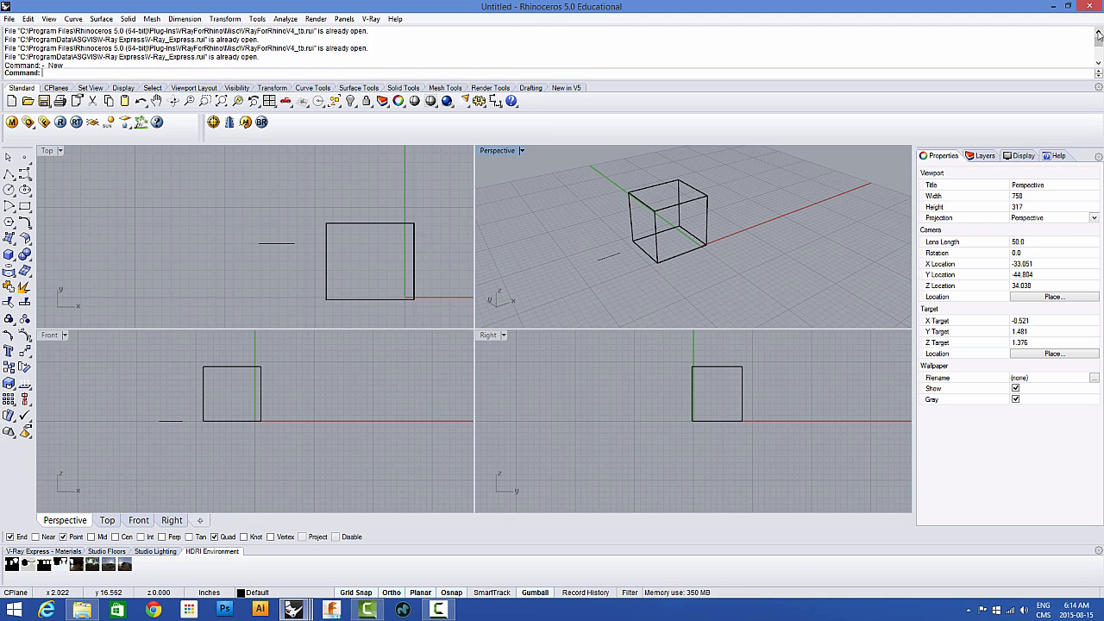
pyautogui.click(1099, 33)
# Step: Return through the command history to the most recent entries
pyautogui.click(1099, 72)
pyautogui.click(1099, 72)
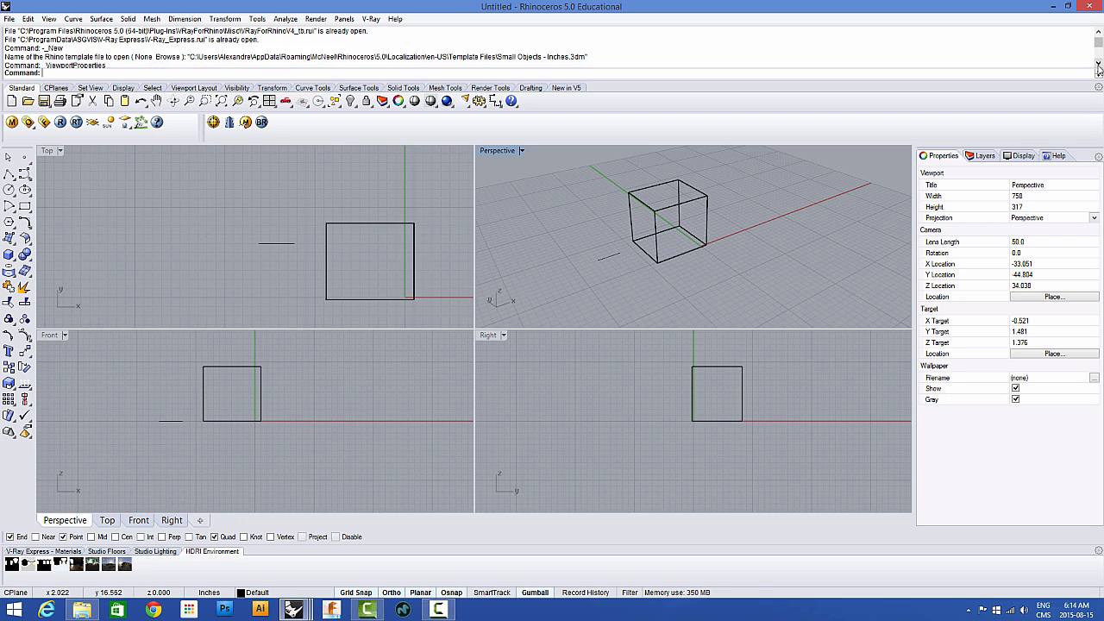
pyautogui.click(1099, 72)
pyautogui.click(1099, 72)
pyautogui.click(1099, 65)
pyautogui.click(1099, 66)
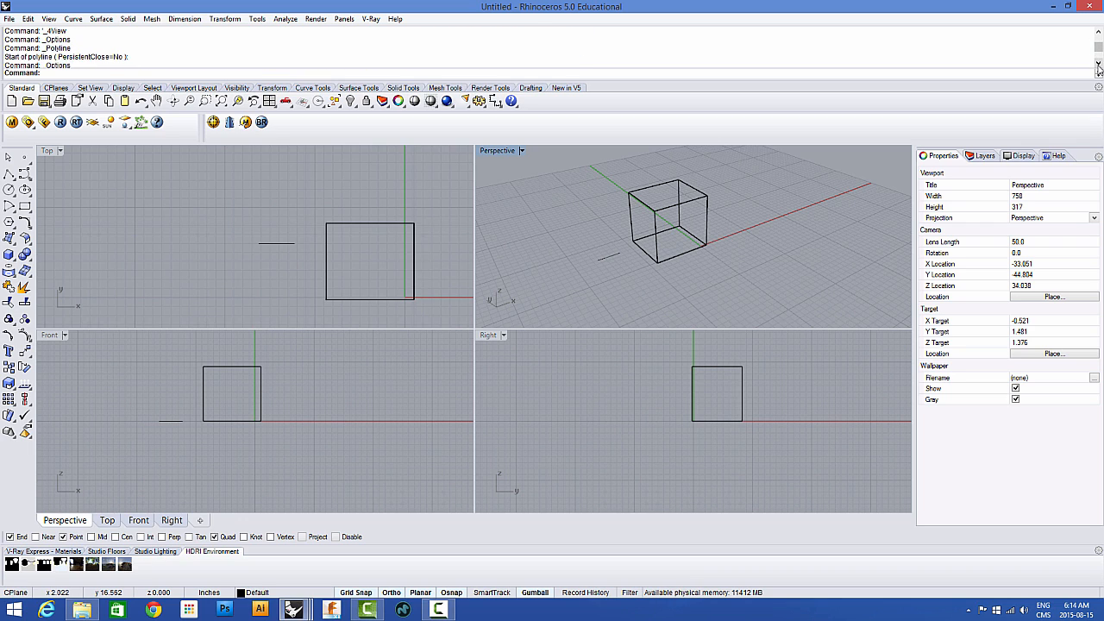
pyautogui.click(1099, 65)
pyautogui.click(1099, 66)
pyautogui.click(1099, 65)
pyautogui.click(1099, 65)
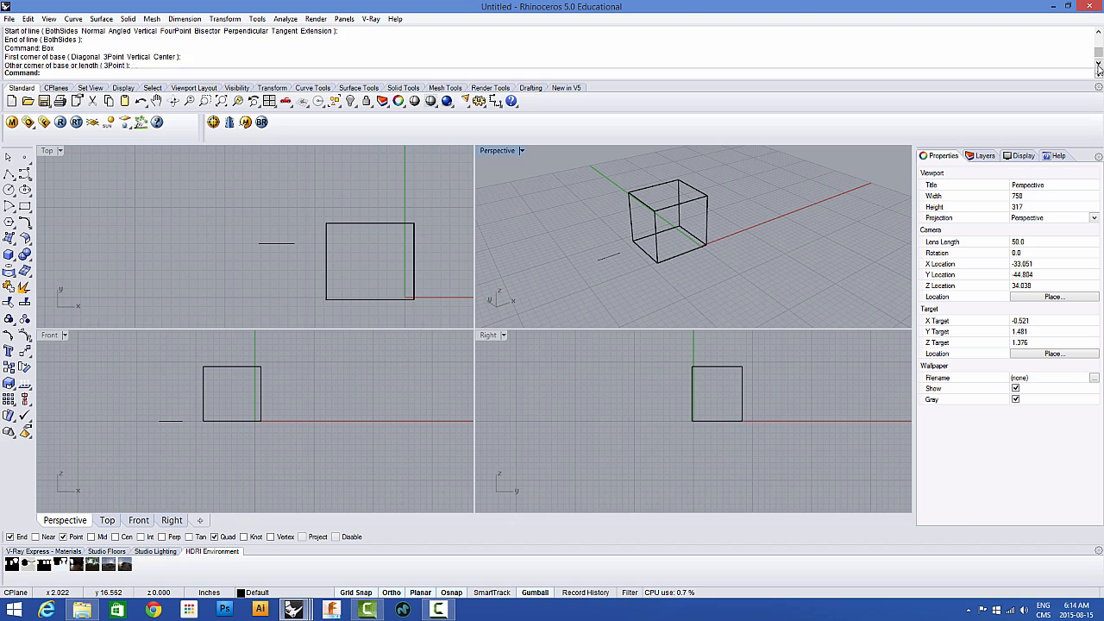
pyautogui.click(1099, 65)
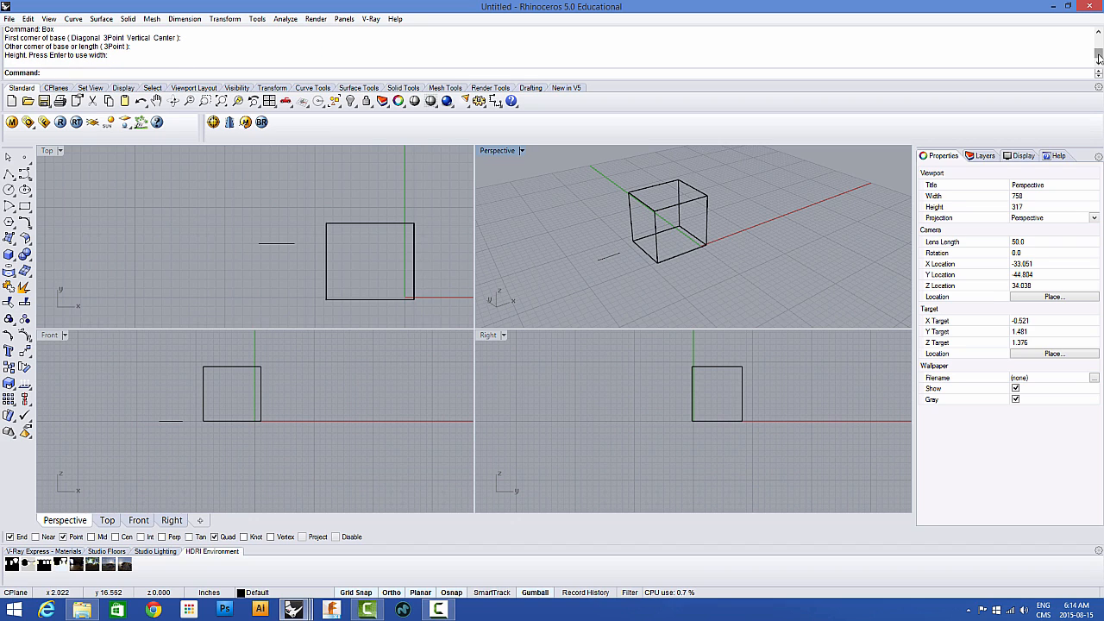
pyautogui.moveTo(1100, 57)
pyautogui.mouseDown()
pyautogui.moveTo(1099, 37)
pyautogui.moveTo(1100, 57)
pyautogui.mouseUp()
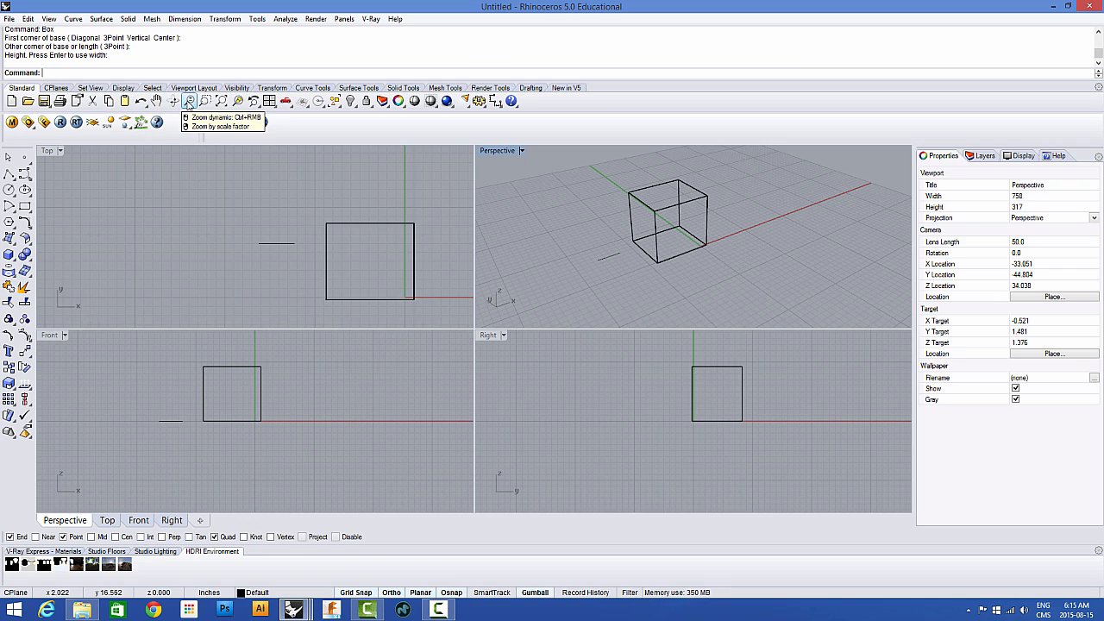
# Step: Shift the Top viewport with the Pan tool and rotate the Perspective viewport to a lower angle with RotateView
pyautogui.click(157, 101)
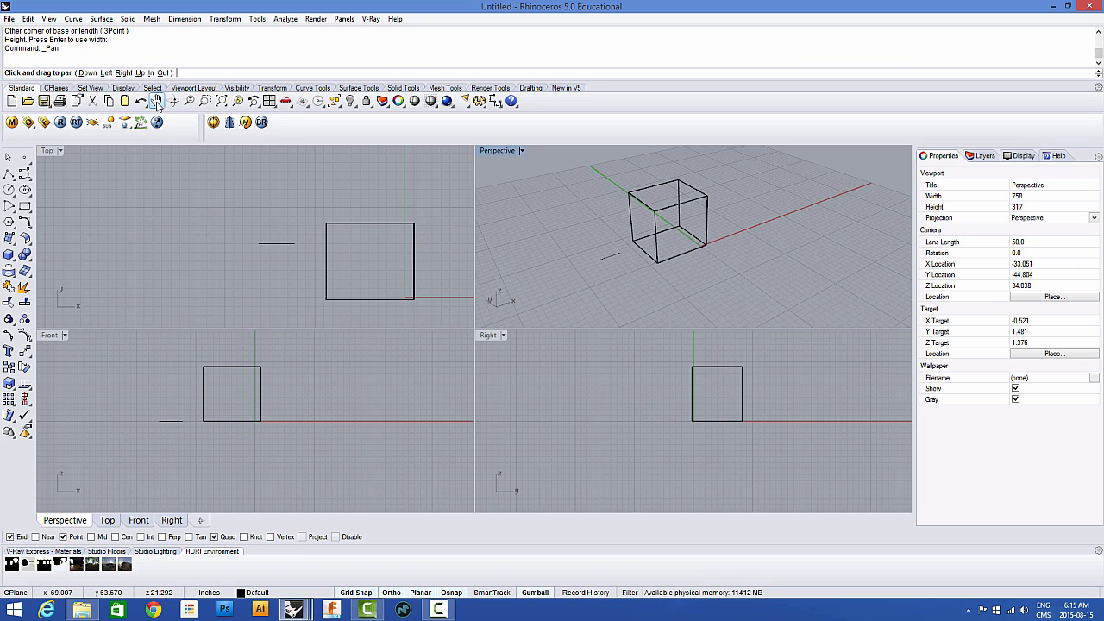
pyautogui.moveTo(351, 256); pyautogui.dragTo(287, 216)
pyautogui.click(174, 101)
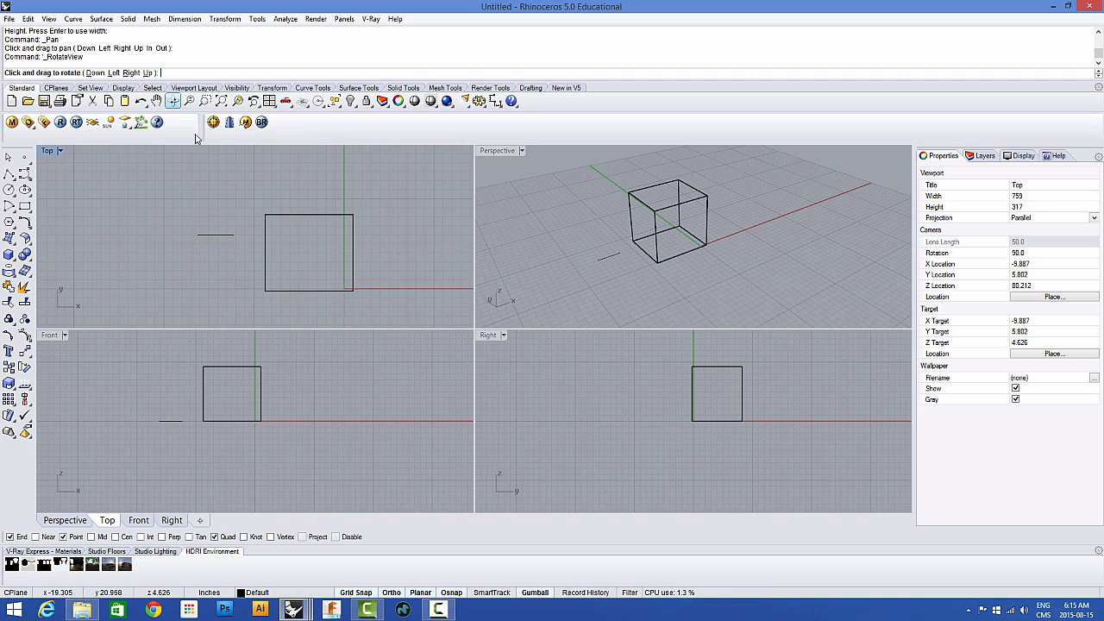
pyautogui.click(560, 227)
pyautogui.moveTo(654, 199); pyautogui.dragTo(621, 197)
pyautogui.press('Return')
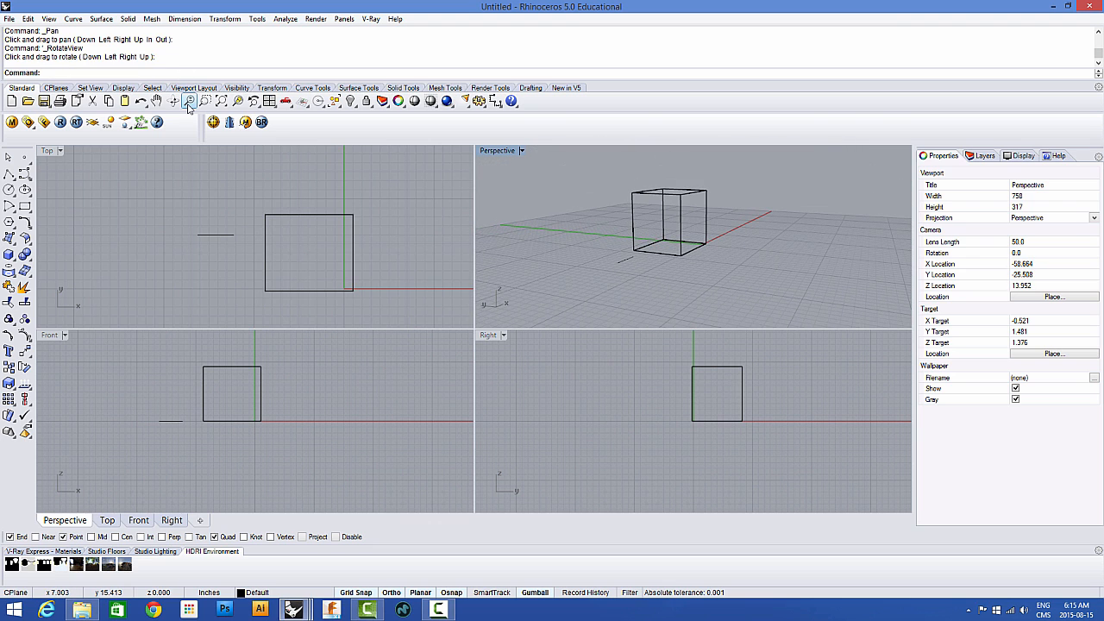
# Step: Zoom the Perspective viewport out slightly with the dynamic Zoom tool and maximize that viewport
pyautogui.click(187, 104)
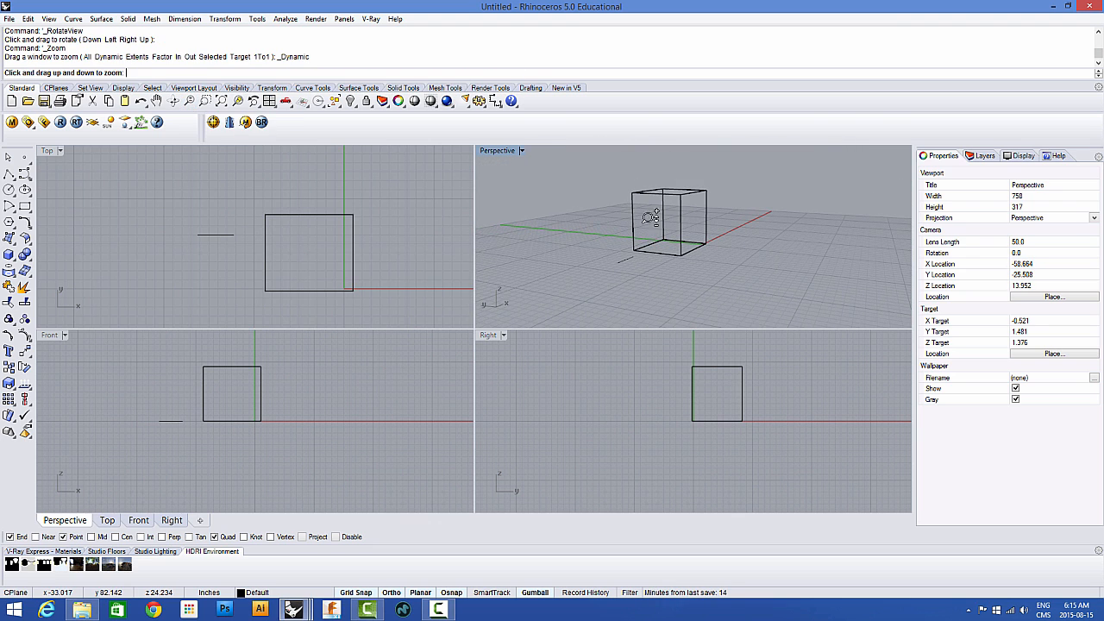
pyautogui.moveTo(691, 202)
pyautogui.mouseDown()
pyautogui.moveTo(670, 305)
pyautogui.moveTo(682, 211)
pyautogui.mouseUp()
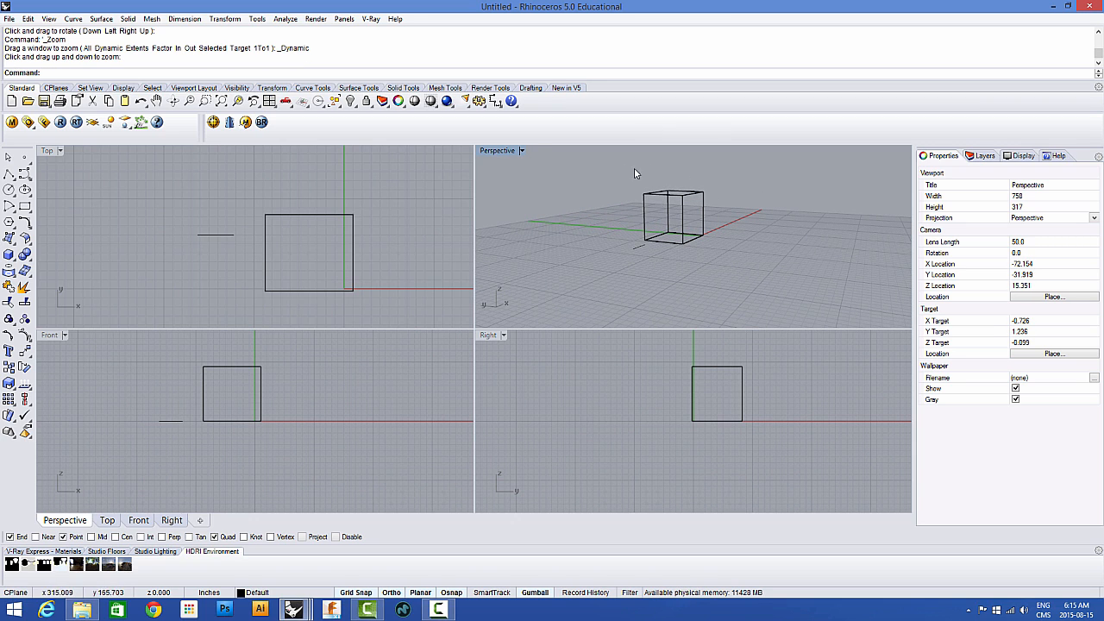
pyautogui.doubleClick(496, 151)
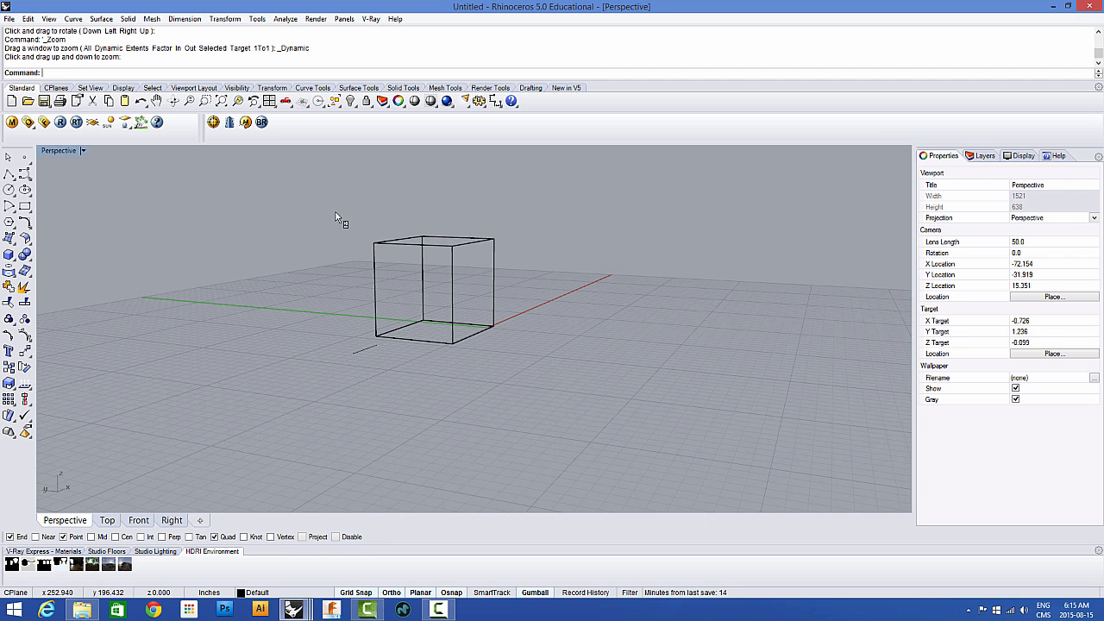
# Step: Pan, orbit and zoom around the box in the maximized Perspective viewport, finishing with a closer view, and restore the four-viewport layout
pyautogui.keyDown('shift'); pyautogui.moveTo(335, 210); pyautogui.dragTo(389, 253, button='right'); pyautogui.keyUp('shift')
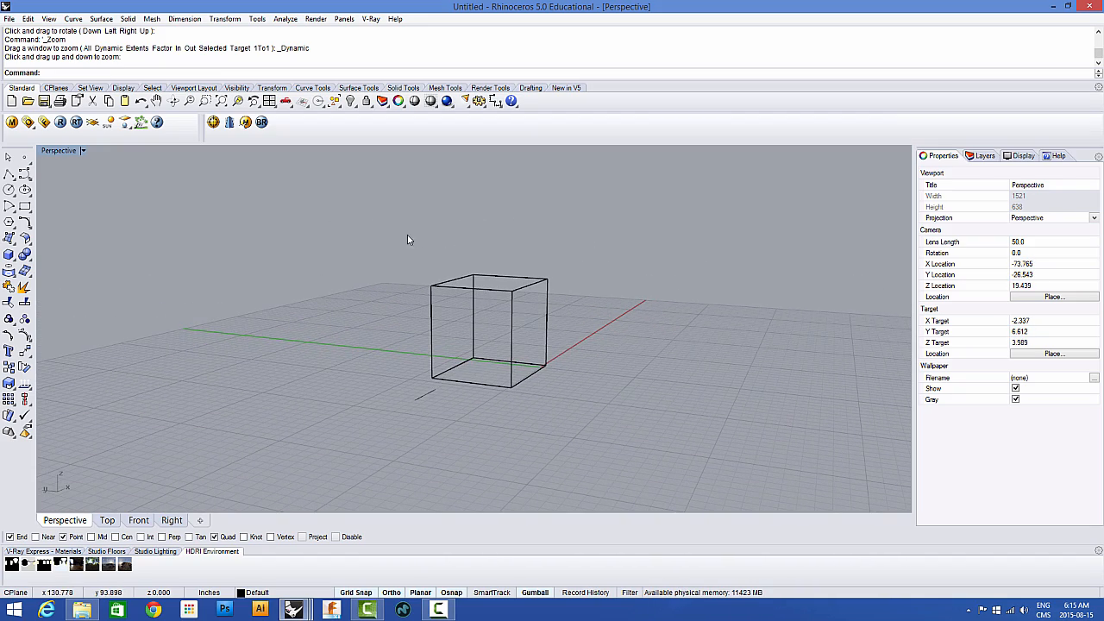
pyautogui.moveTo(497, 231); pyautogui.dragTo(424, 306, button='right')
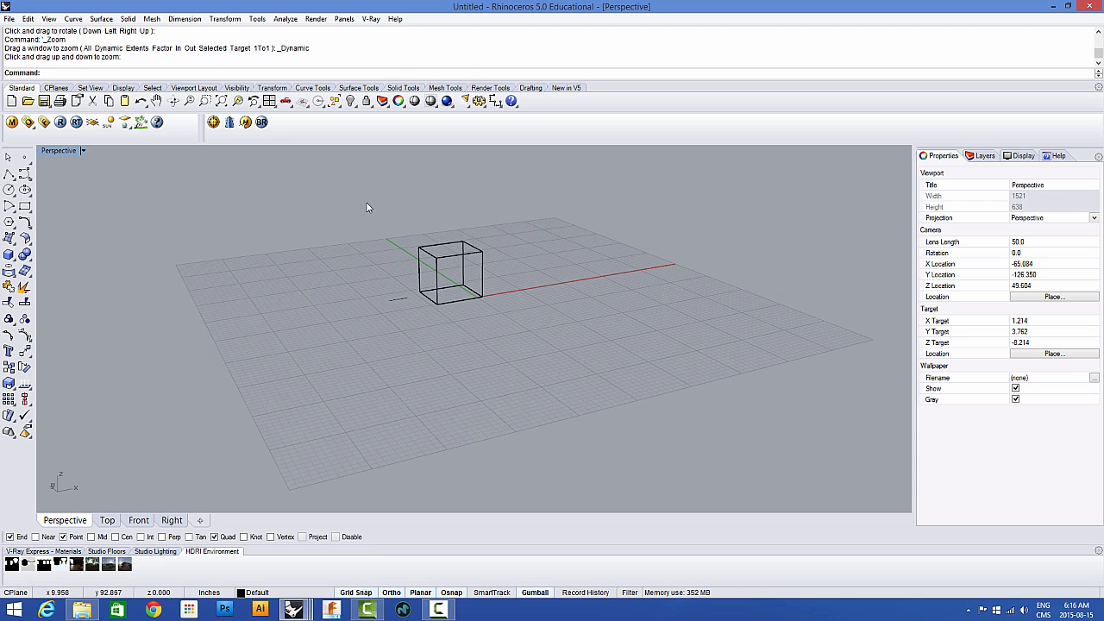
pyautogui.keyDown('shift'); pyautogui.moveTo(365, 215); pyautogui.dragTo(408, 201, button='right'); pyautogui.keyUp('shift')
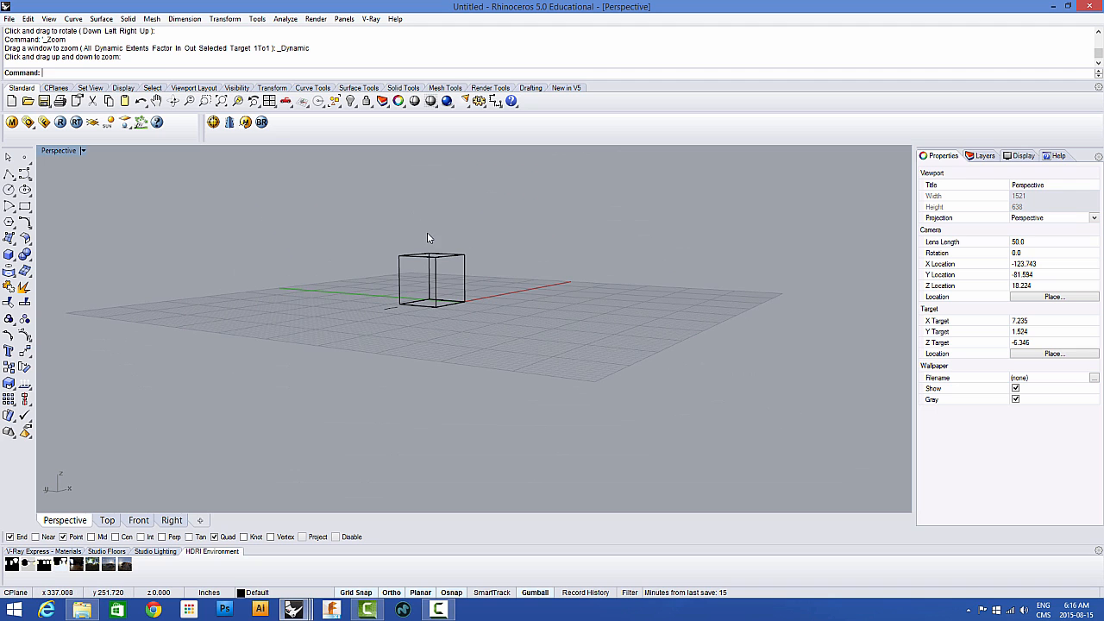
pyautogui.keyDown('ctrl'); pyautogui.moveTo(427, 238); pyautogui.dragTo(458, 192, button='right'); pyautogui.keyUp('ctrl')
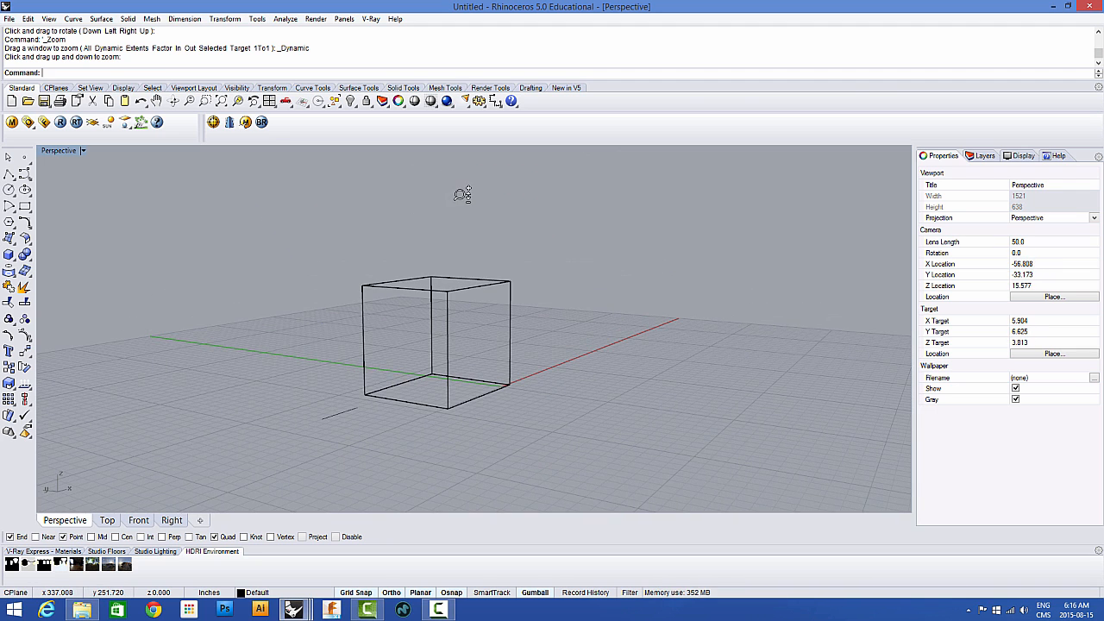
pyautogui.doubleClick(61, 152)
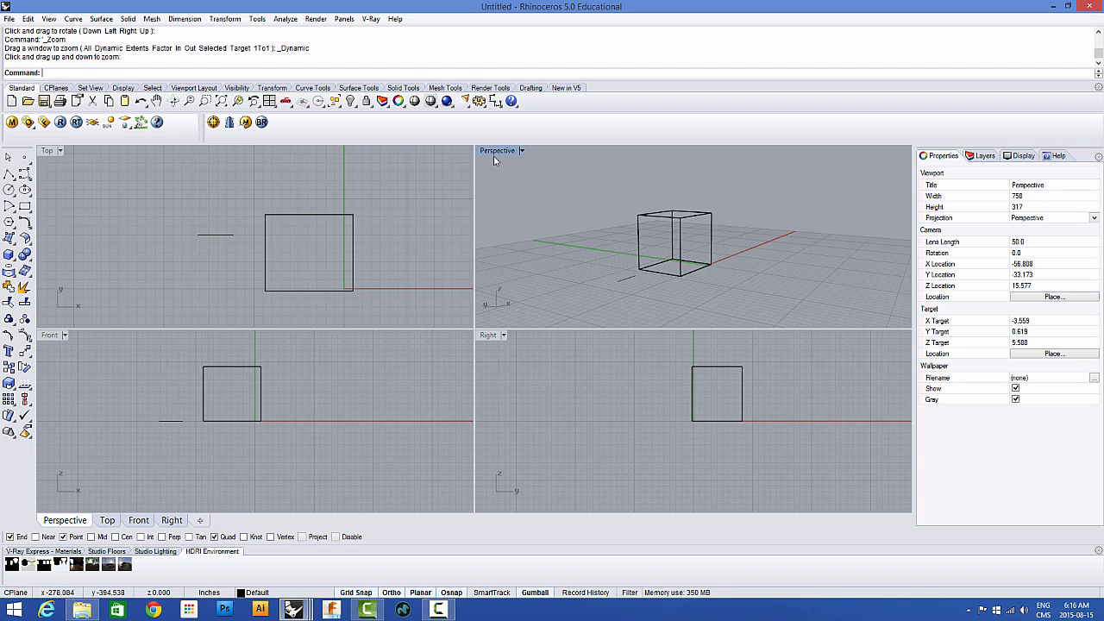
# Step: Orbit the Perspective viewport to a higher angle and pan the Top, Front and Right viewports
pyautogui.moveTo(606, 222); pyautogui.dragTo(651, 250, button='right')
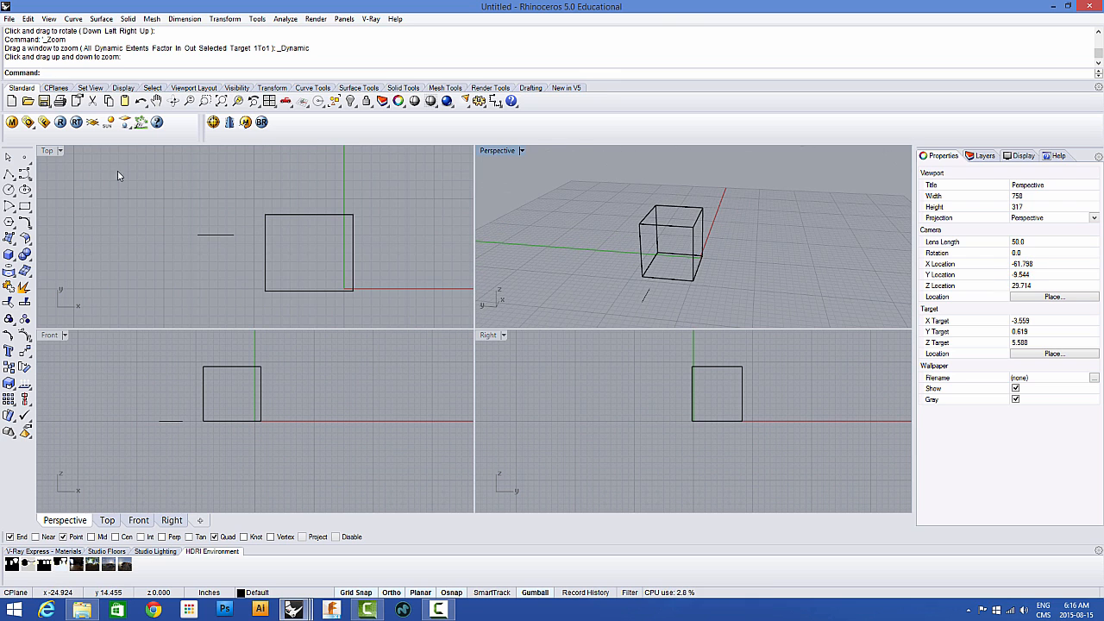
pyautogui.click(324, 185)
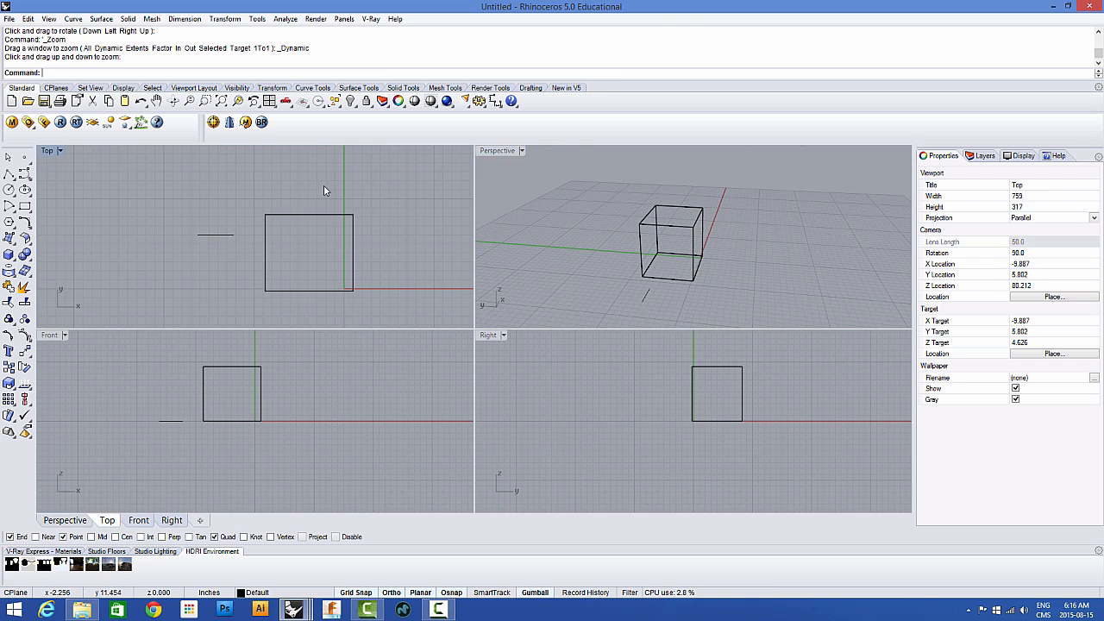
pyautogui.moveTo(324, 185); pyautogui.dragTo(289, 187, button='right')
pyautogui.moveTo(320, 371); pyautogui.dragTo(409, 394, button='right')
pyautogui.moveTo(574, 388); pyautogui.dragTo(621, 398, button='right')
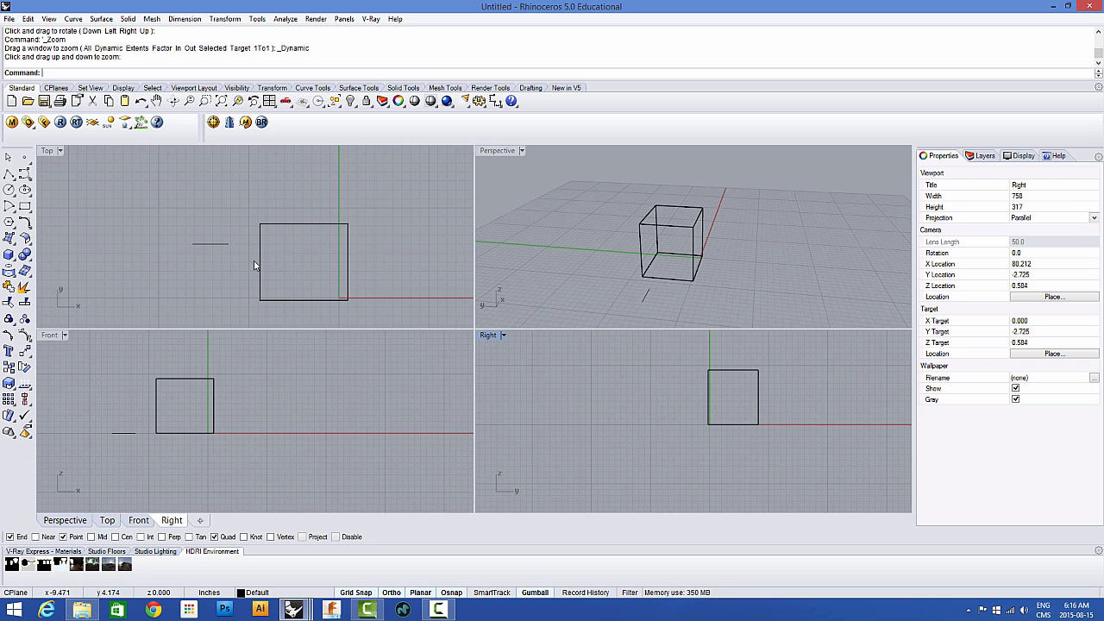
# Step: Zoom in on the box in the Top, Front and Right viewports
pyautogui.keyDown('ctrl'); pyautogui.moveTo(247, 222); pyautogui.dragTo(231, 200, button='right'); pyautogui.keyUp('ctrl')
pyautogui.keyDown('ctrl'); pyautogui.moveTo(233, 361); pyautogui.dragTo(340, 377, button='right'); pyautogui.keyUp('ctrl')
pyautogui.moveTo(567, 386)
pyautogui.keyDown('ctrl'); pyautogui.mouseDown(button='right')
pyautogui.moveTo(577, 377)
pyautogui.moveTo(579, 412)
pyautogui.moveTo(577, 372)
pyautogui.moveTo(584, 377)
pyautogui.mouseUp(button='right'); pyautogui.keyUp('ctrl')
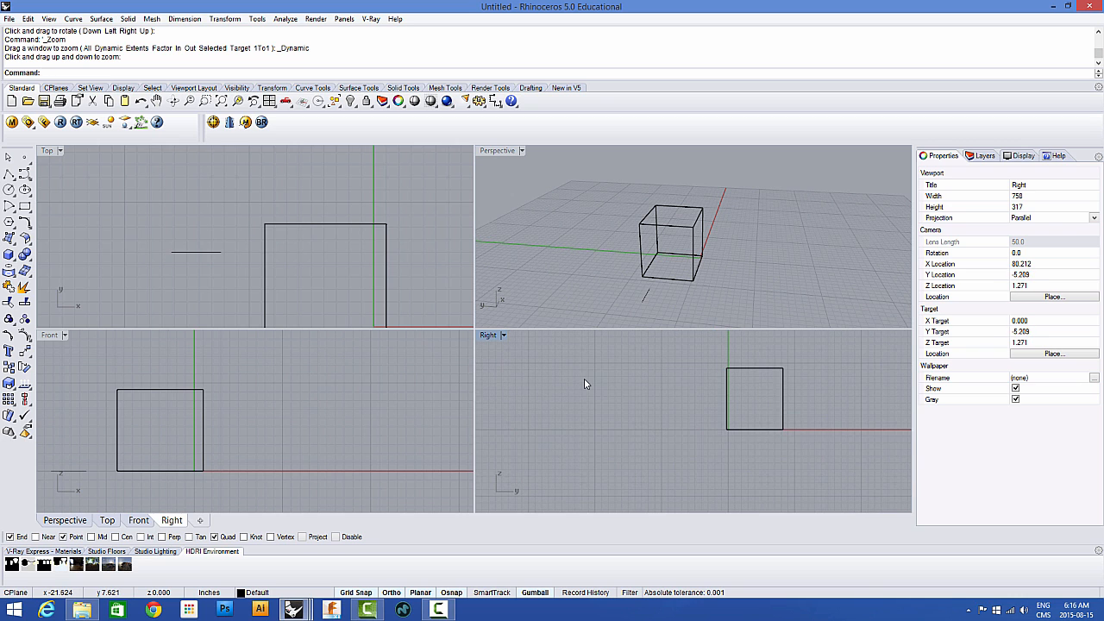
# Step: Pan and repeatedly zoom the Right viewport out and in, finishing with a closer view of the whole box
pyautogui.moveTo(658, 406); pyautogui.dragTo(581, 411, button='right')
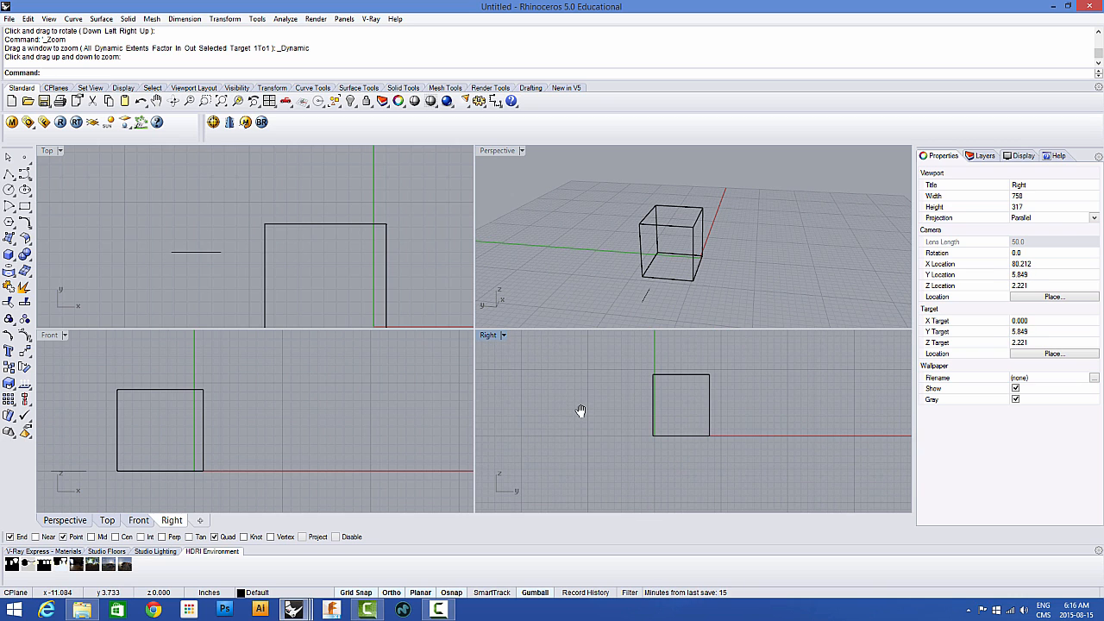
pyautogui.scroll(-5, 617, 420)
pyautogui.scroll(5, 617, 420)
pyautogui.scroll(-5, 617, 420)
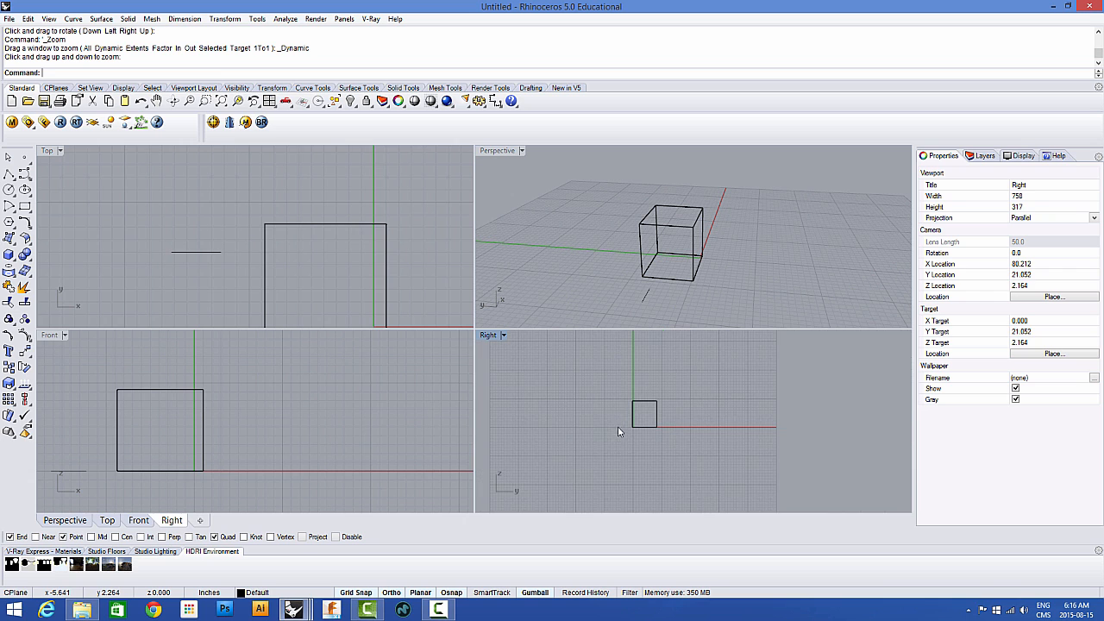
pyautogui.scroll(-5, 617, 432)
pyautogui.scroll(6, 618, 431)
pyautogui.scroll(-3, 618, 431)
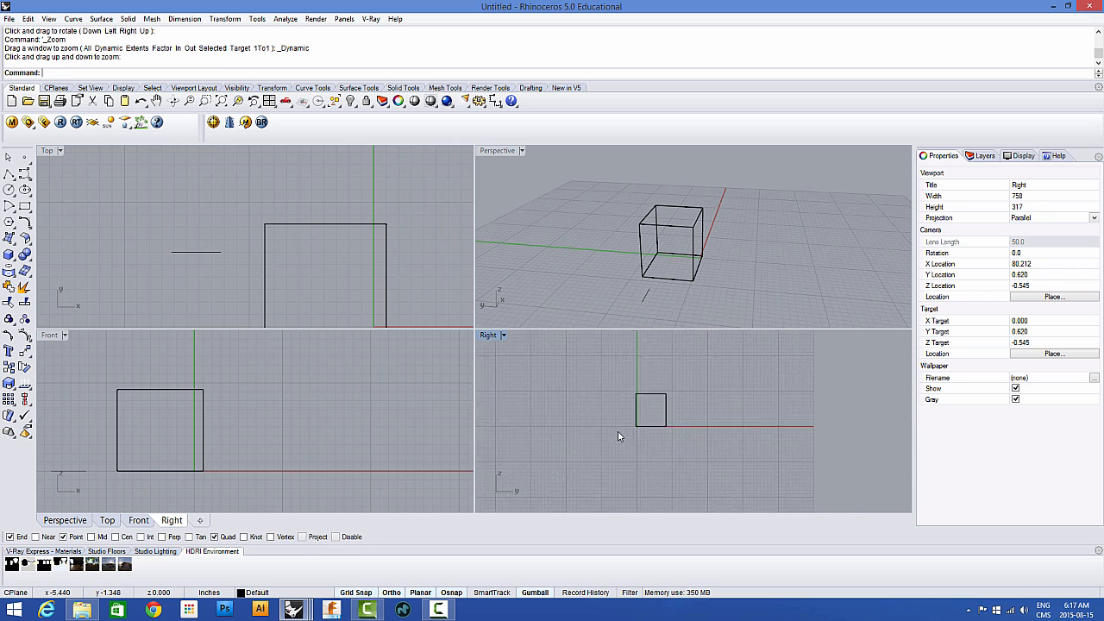
pyautogui.scroll(5, 617, 435)
pyautogui.scroll(-5, 617, 436)
pyautogui.scroll(6, 617, 436)
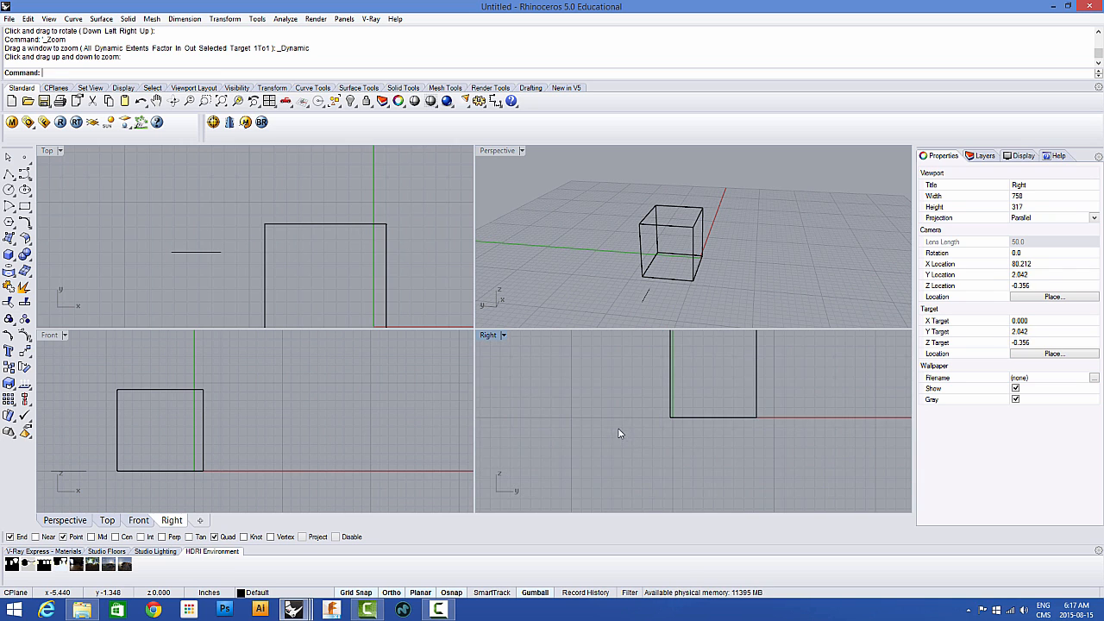
pyautogui.moveTo(619, 430); pyautogui.dragTo(614, 473, button='right')
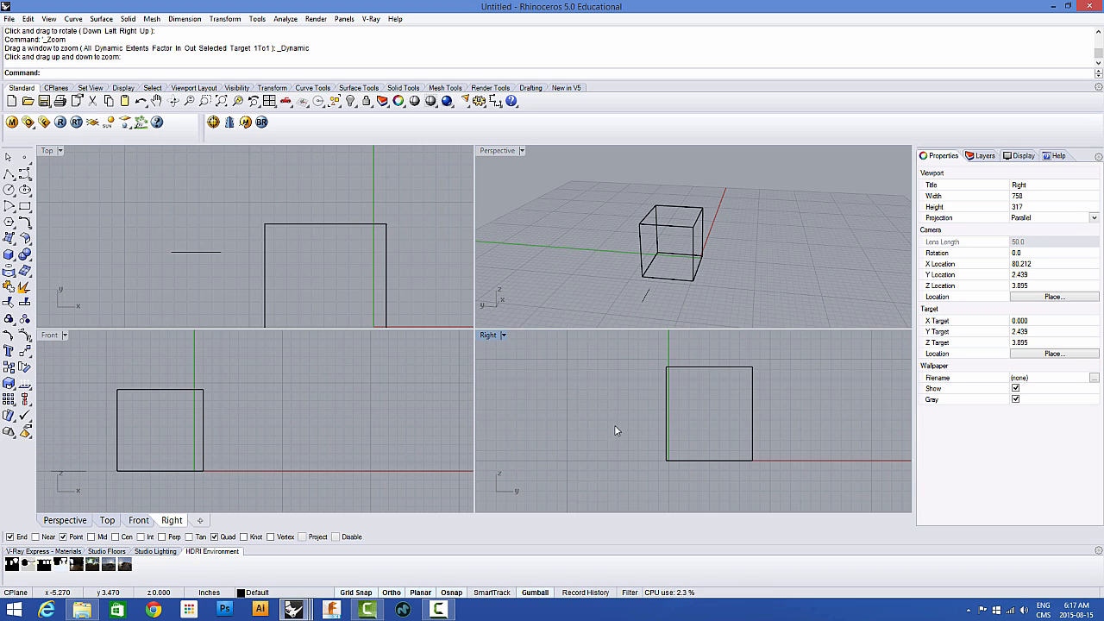
# Step: Pan the Top and Front viewports to frame the box and orbit the Perspective viewport to another corner
pyautogui.moveTo(327, 248); pyautogui.dragTo(310, 209, button='right')
pyautogui.moveTo(205, 365); pyautogui.dragTo(253, 364, button='right')
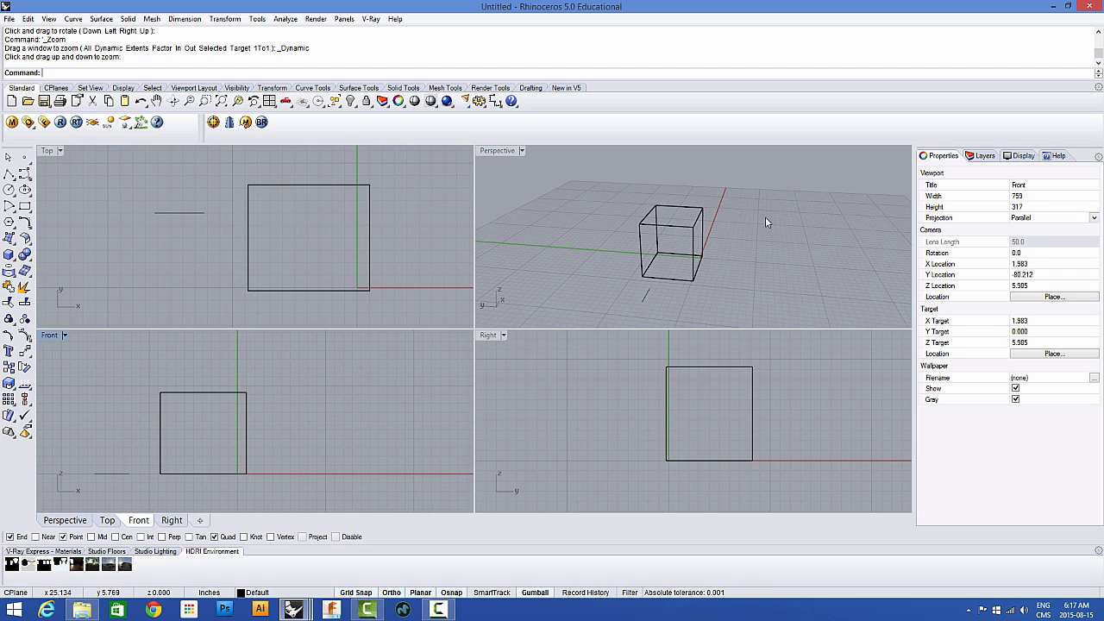
pyautogui.moveTo(765, 217); pyautogui.dragTo(635, 234, button='right')
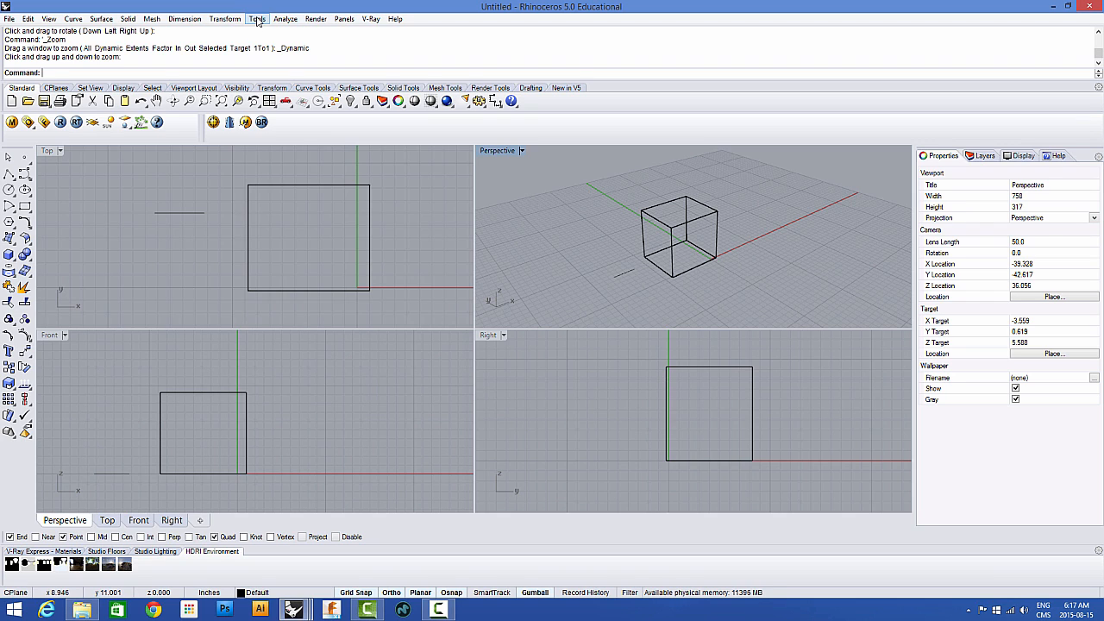
# Step: Open the Rhino options and set the grid line count to 200 for all viewports
pyautogui.click(261, 19)
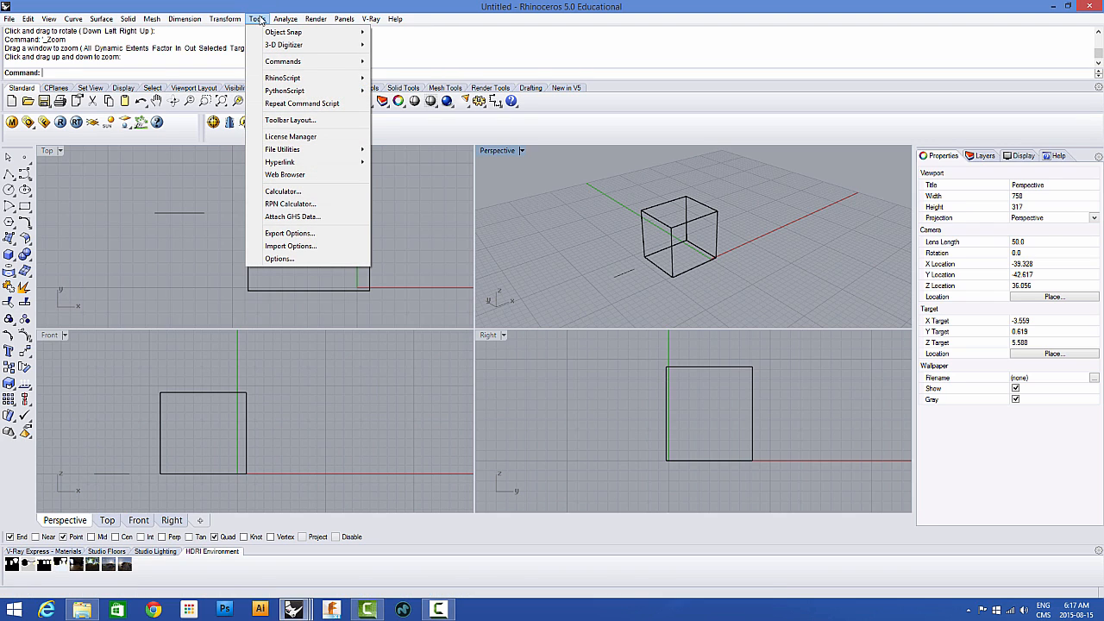
pyautogui.click(280, 259)
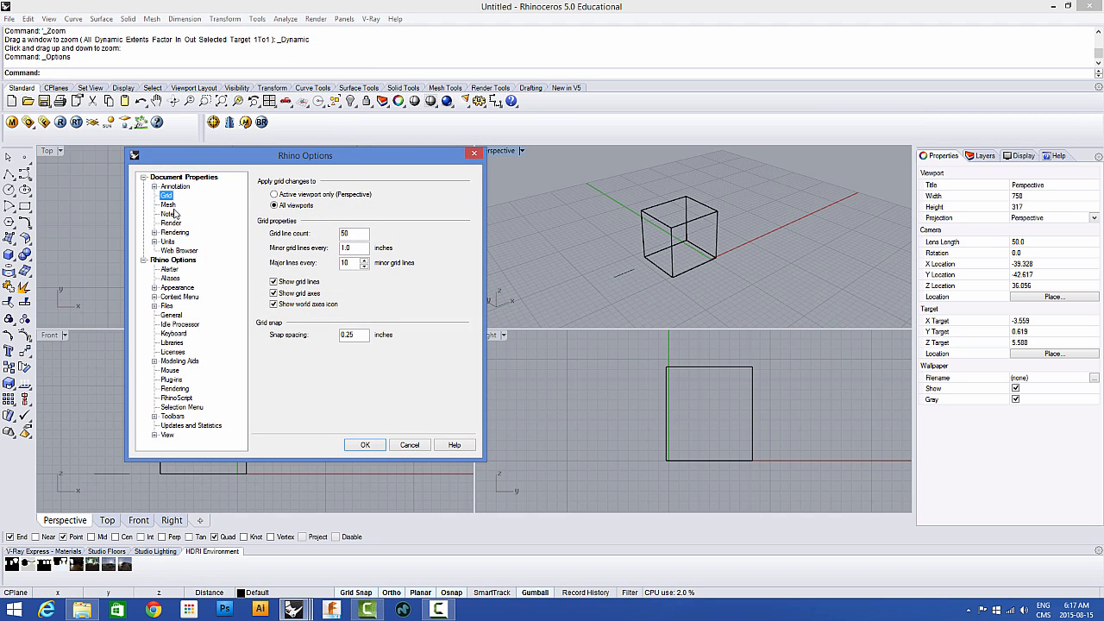
pyautogui.doubleClick(348, 233)
pyautogui.write('200')
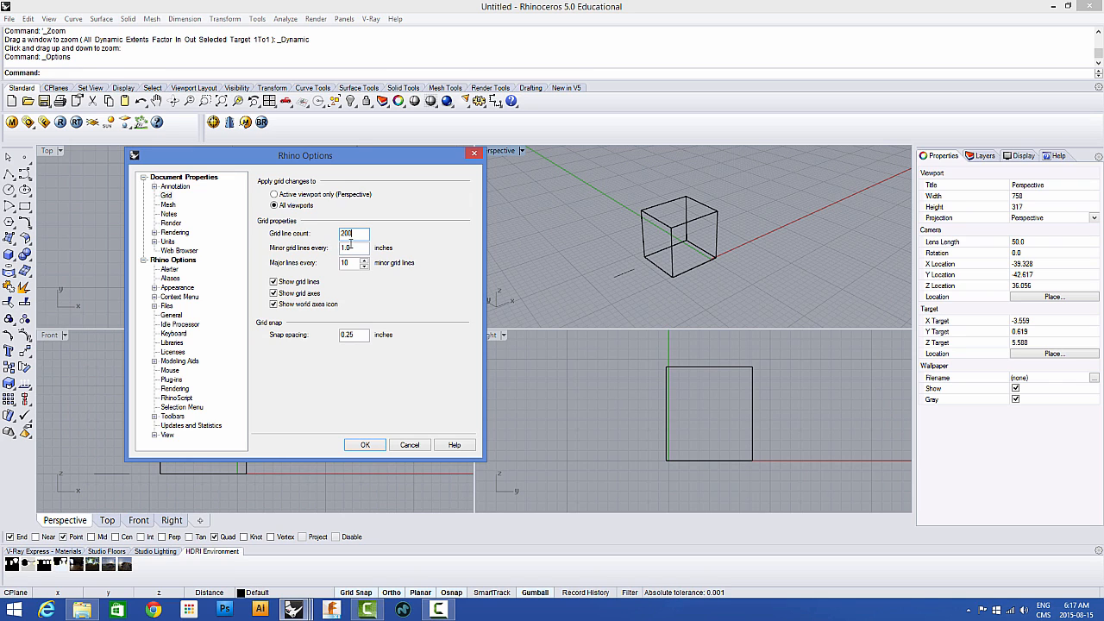
pyautogui.press('Tab')
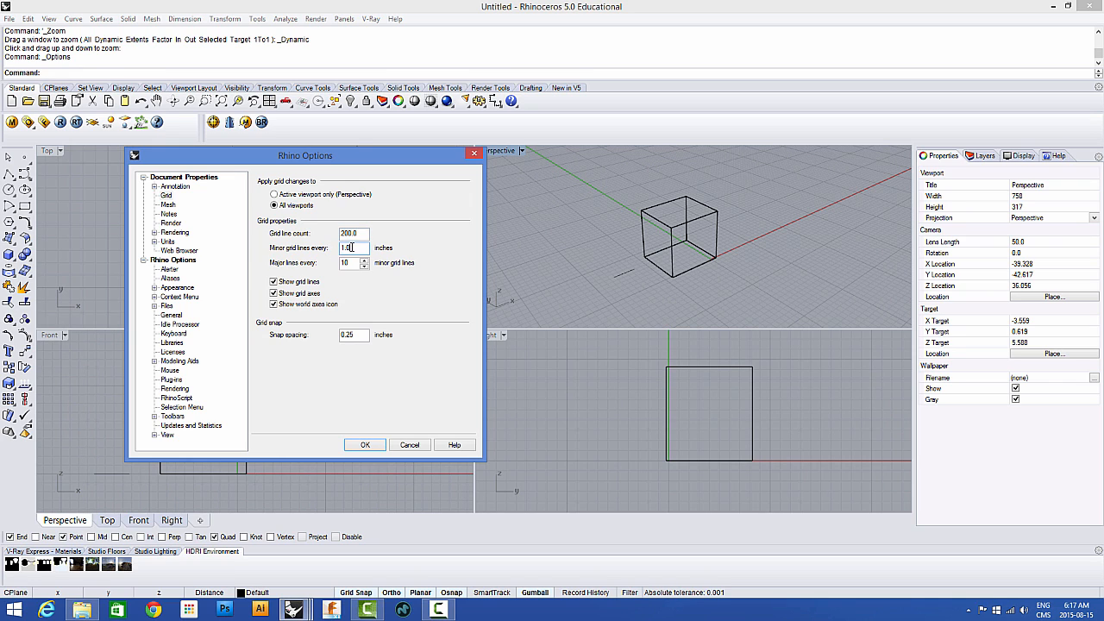
# Step: Review the available model units in the document's Units settings and set the model units to Millimeters
pyautogui.click(169, 242)
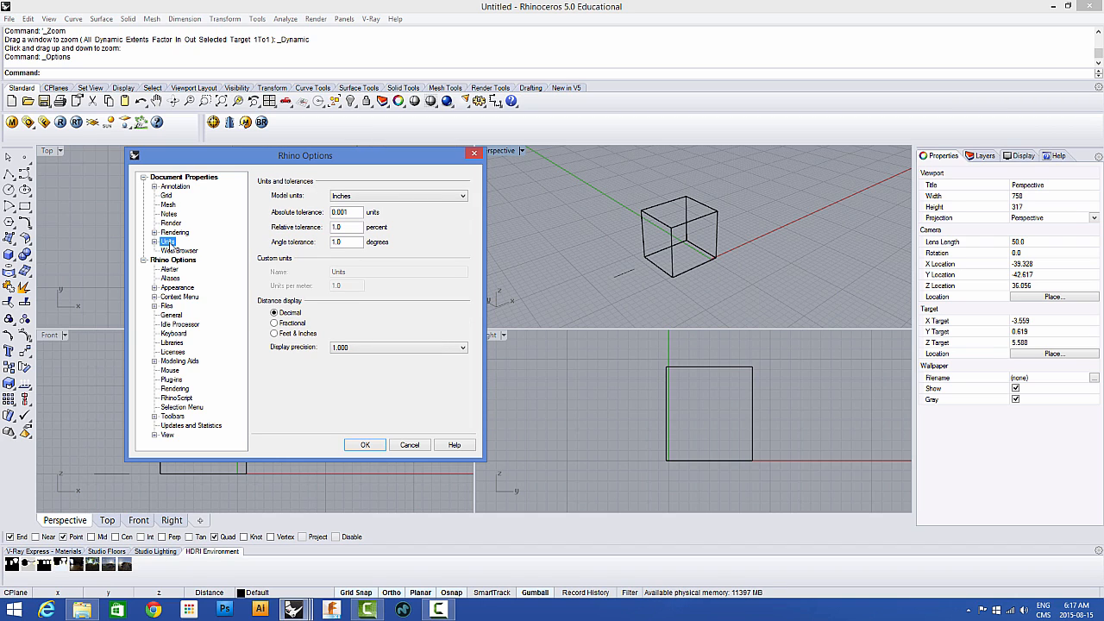
pyautogui.click(373, 197)
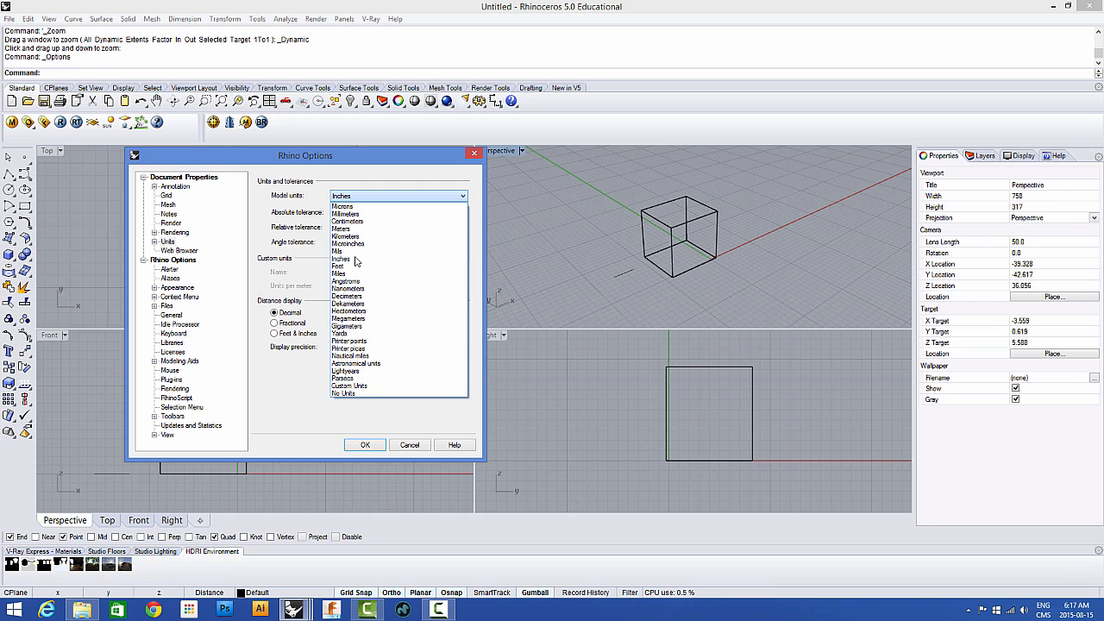
pyautogui.click(393, 195)
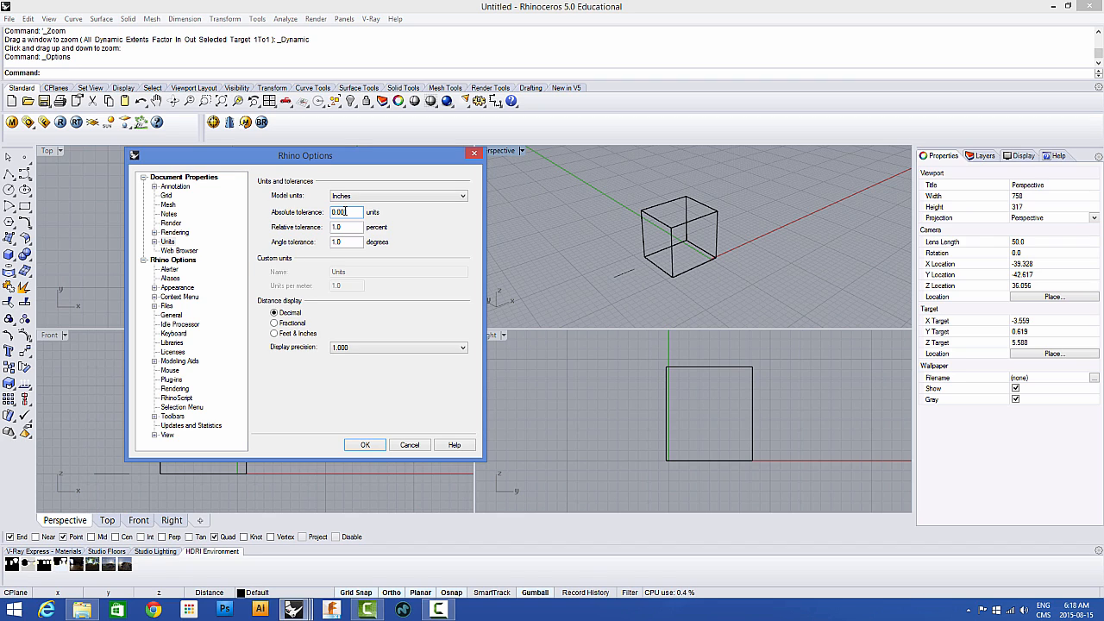
pyautogui.click(358, 197)
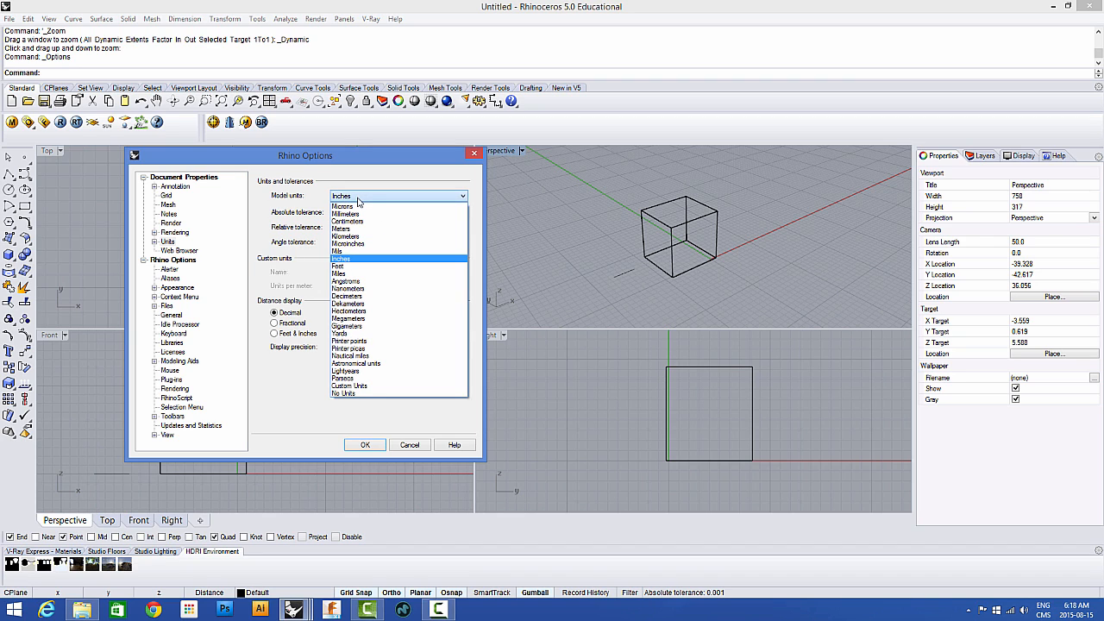
pyautogui.click(345, 213)
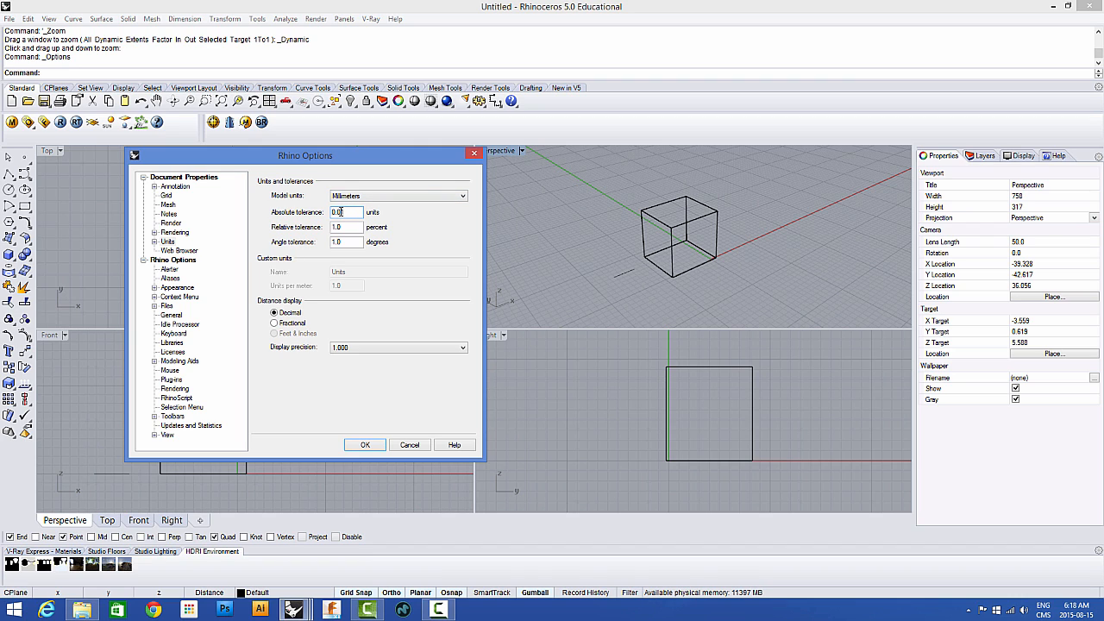
# Step: Set the model units back to Inches and go to the absolute tolerance value
pyautogui.click(363, 196)
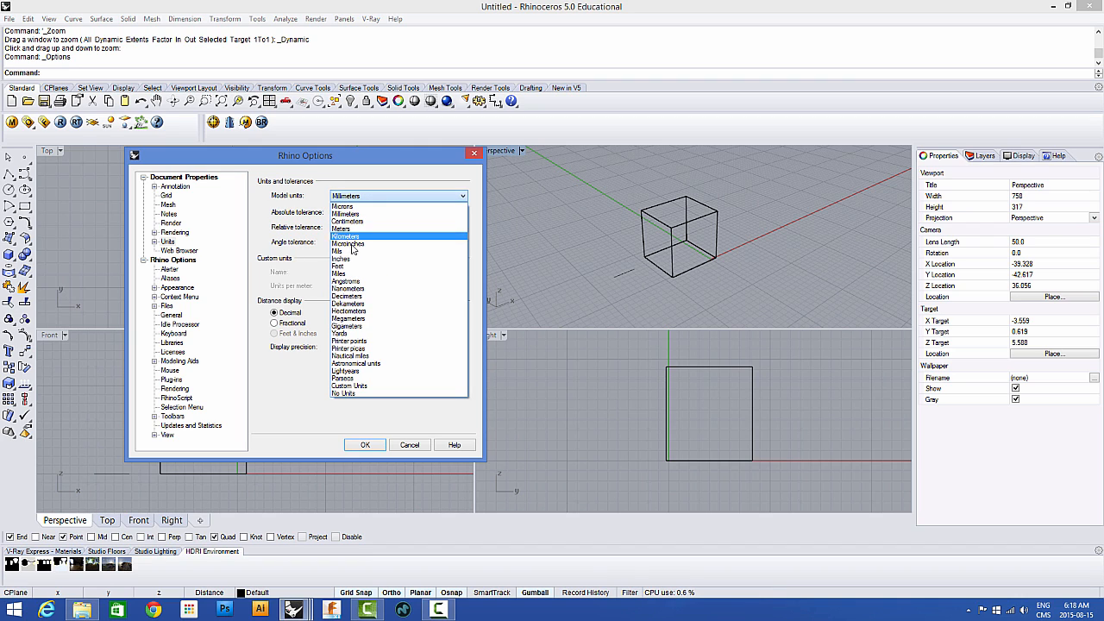
pyautogui.click(353, 260)
pyautogui.click(337, 213)
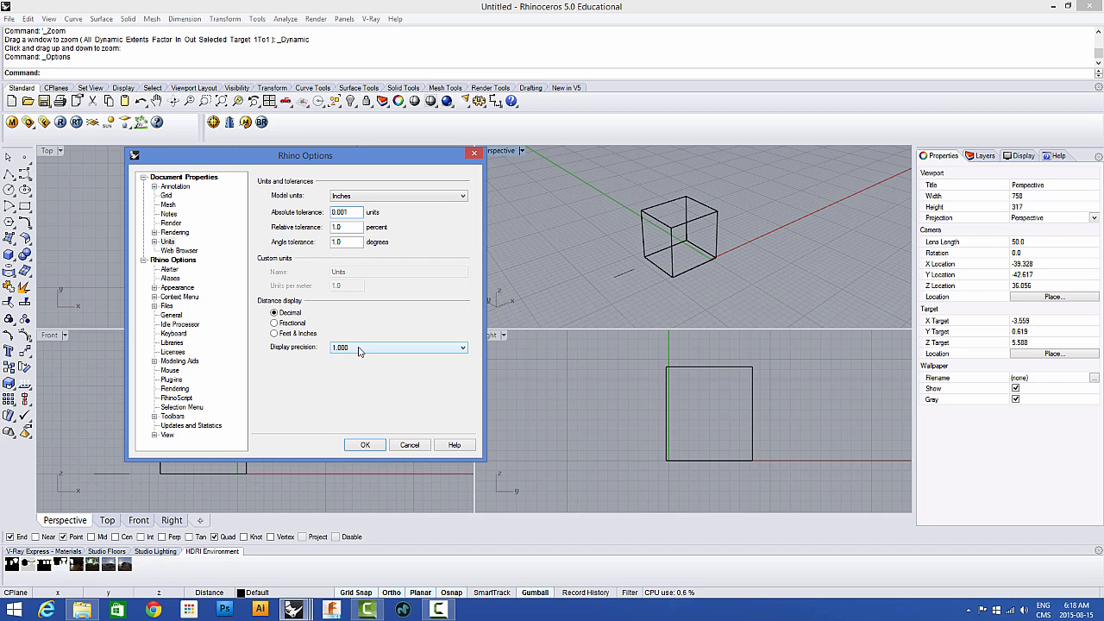
# Step: Set the decimal display precision to 1.00 and highlight the absolute tolerance value for comparison
pyautogui.click(359, 348)
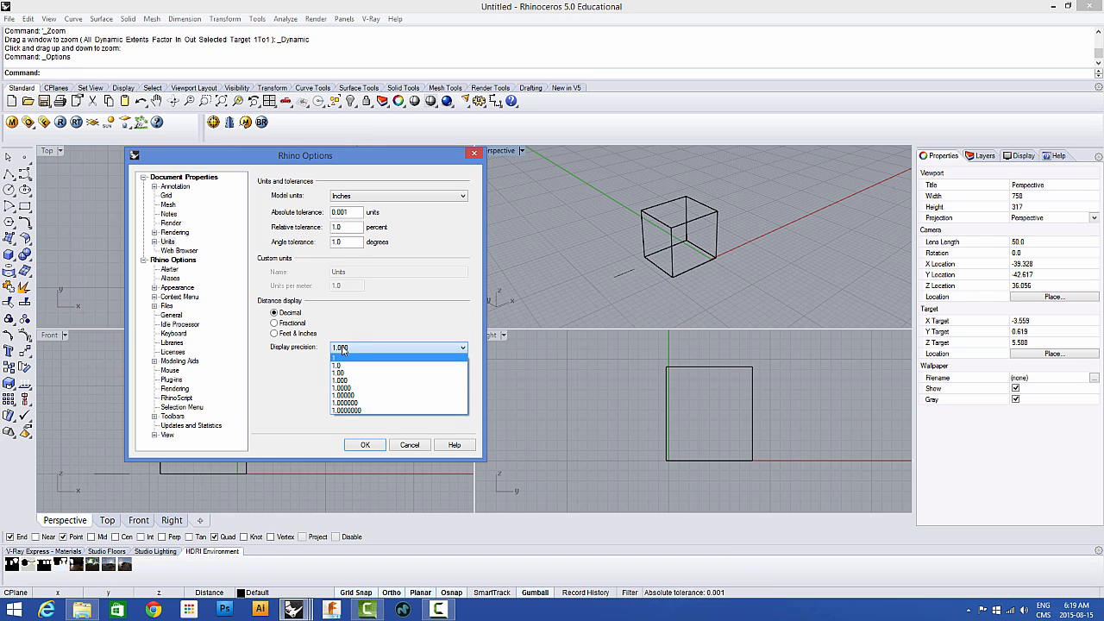
pyautogui.click(342, 374)
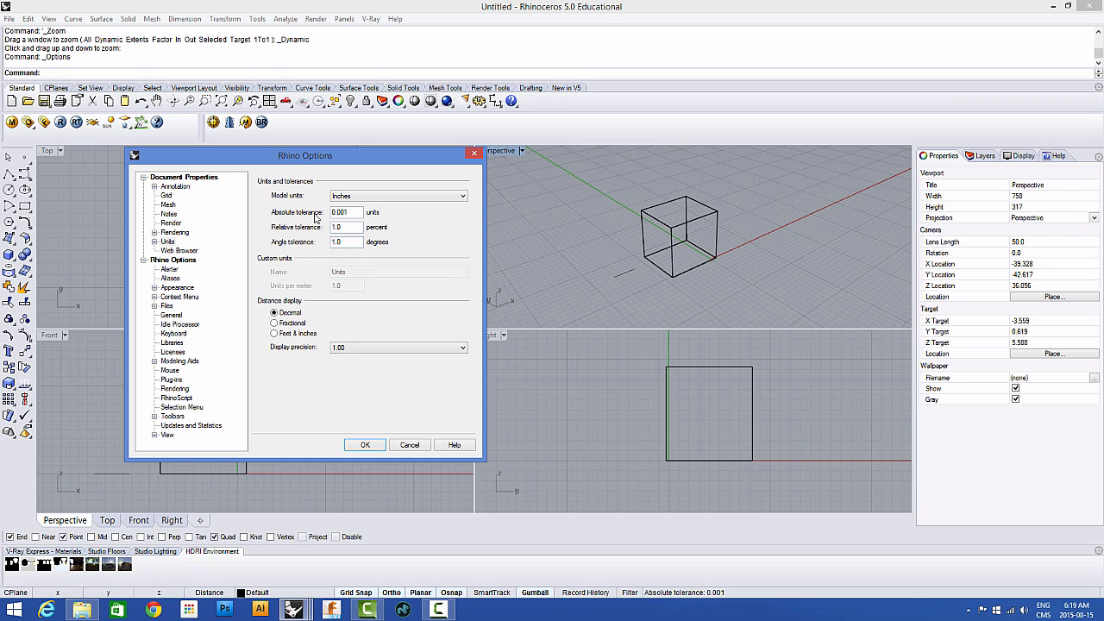
pyautogui.moveTo(350, 212); pyautogui.dragTo(328, 211)
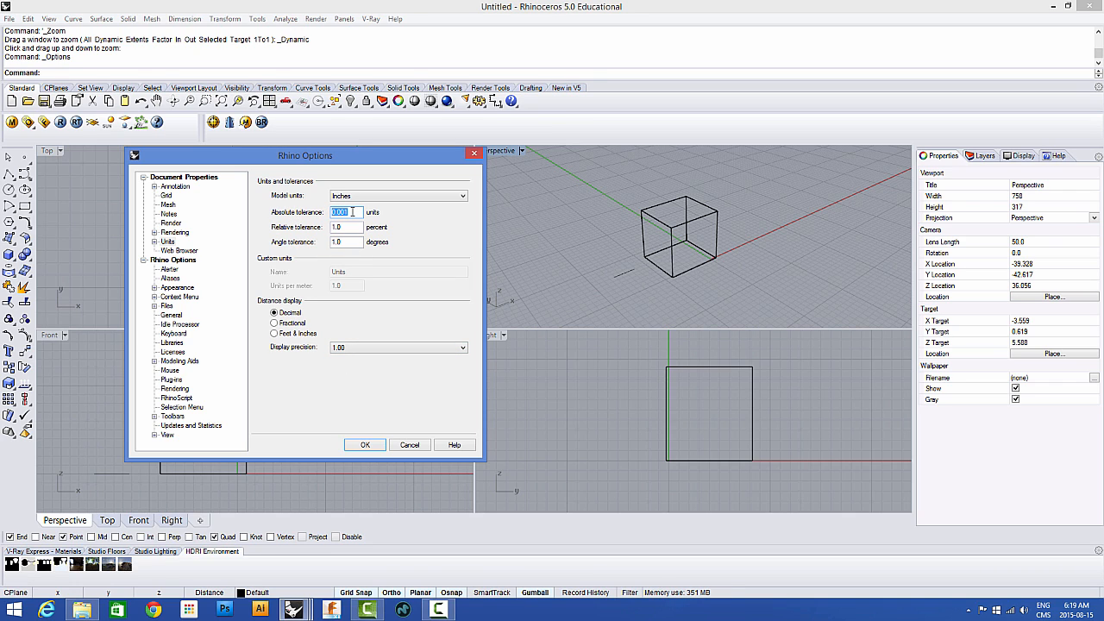
pyautogui.click(352, 212)
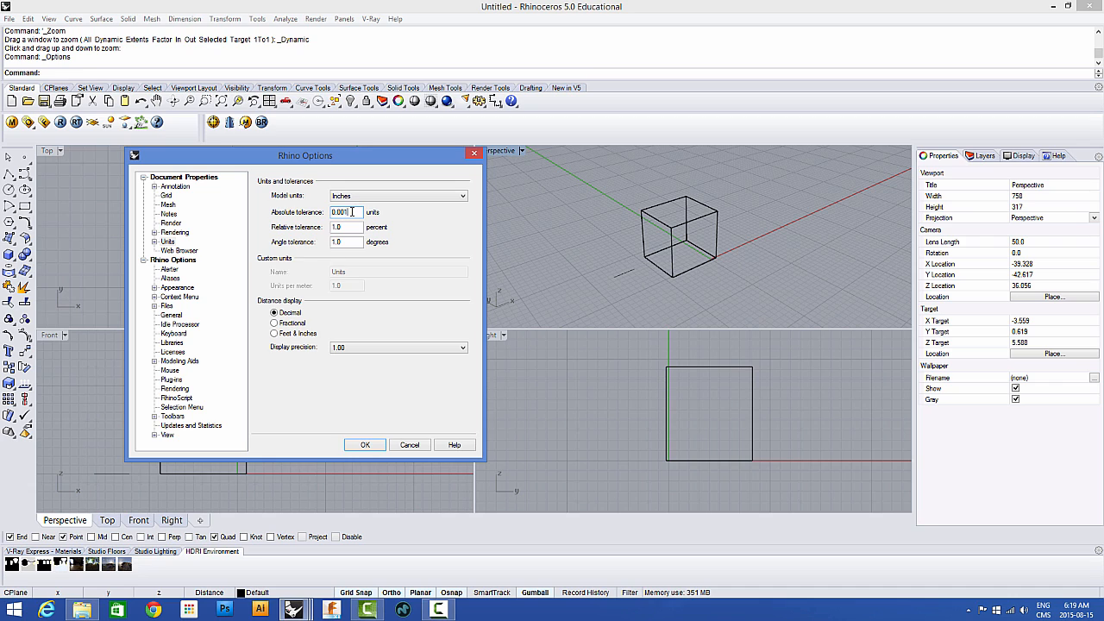
# Step: Try the Fractional and Feet & Inches distance displays and view the precision choices of each
pyautogui.click(298, 325)
pyautogui.click(364, 347)
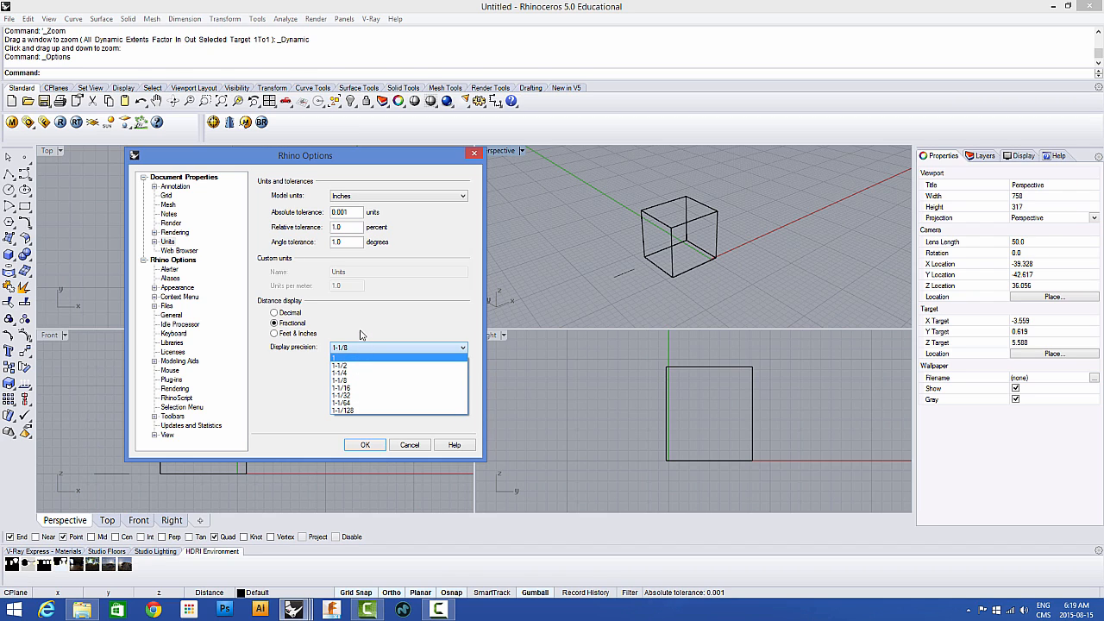
pyautogui.click(298, 336)
pyautogui.click(296, 335)
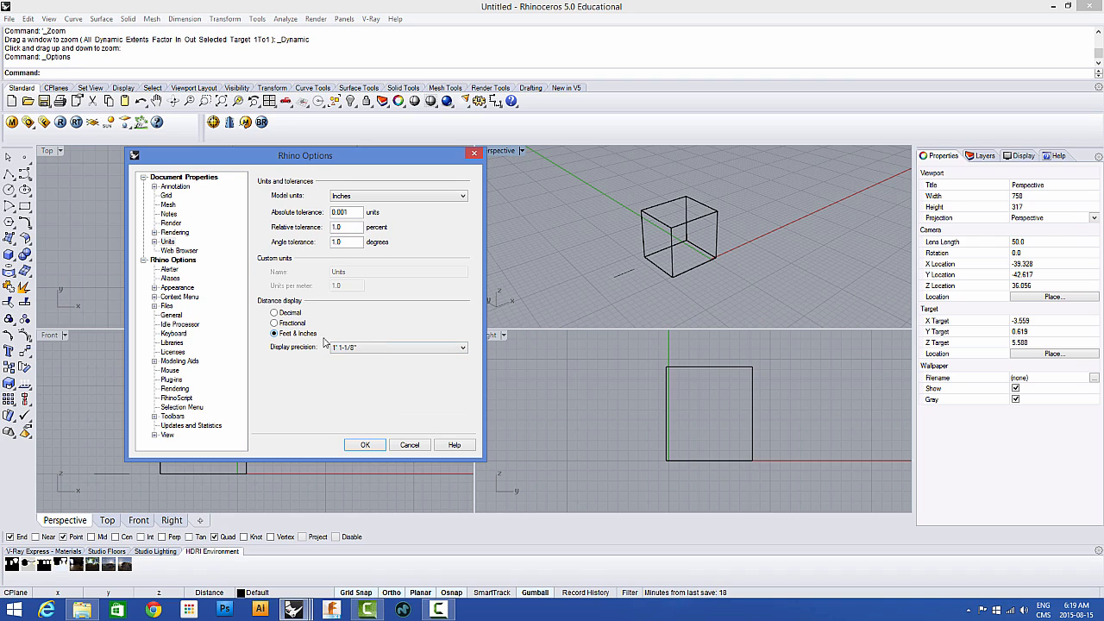
pyautogui.click(361, 348)
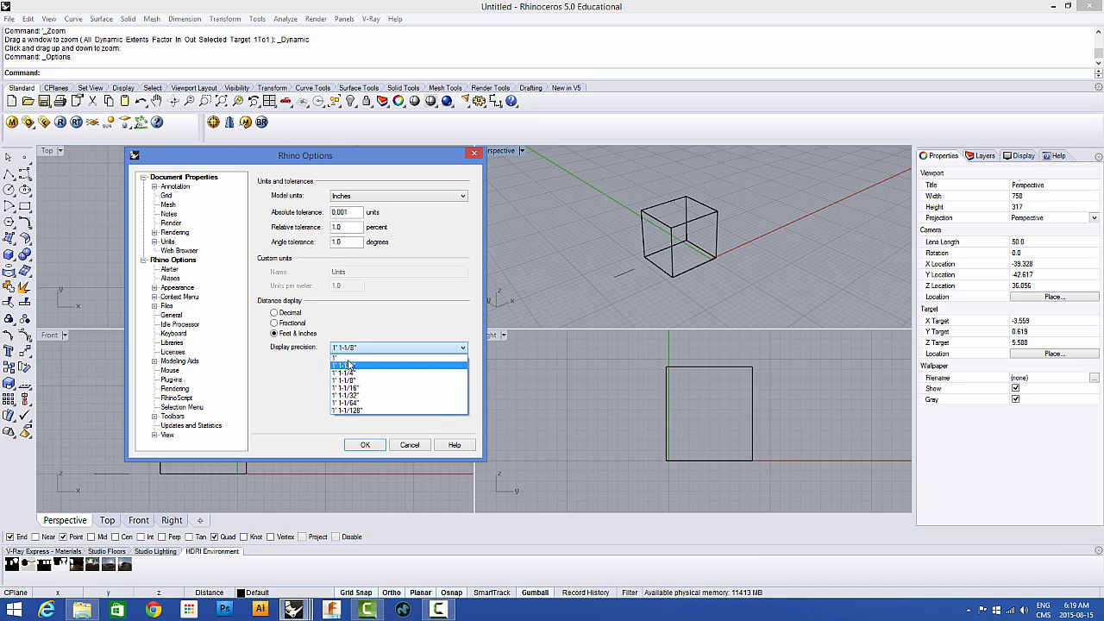
# Step: Return the distance display to Decimal with a display precision of 1.000
pyautogui.click(294, 324)
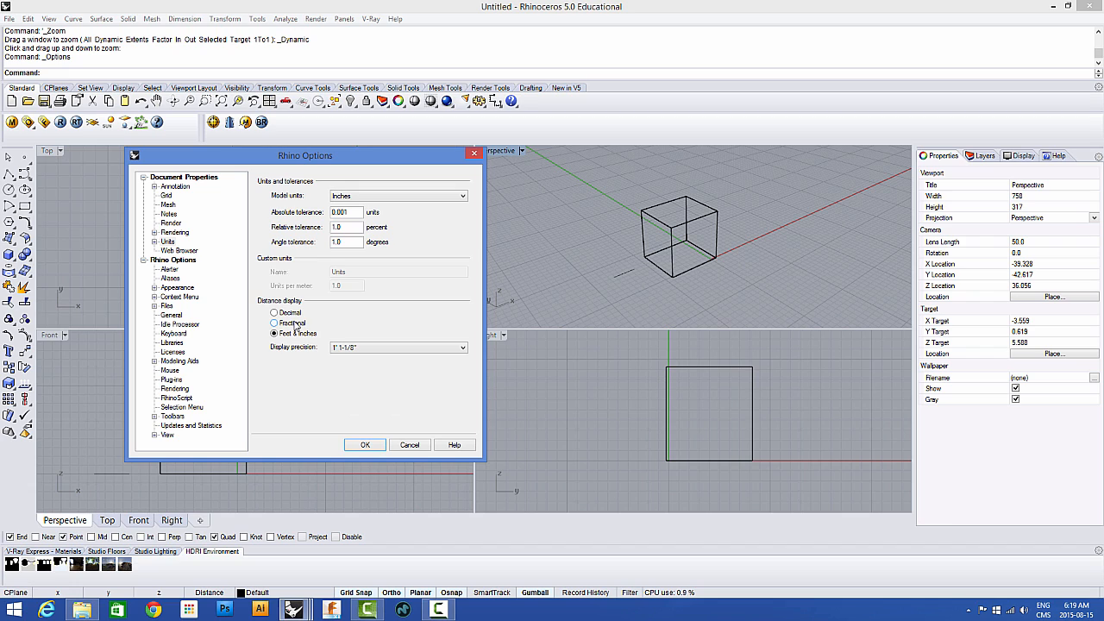
pyautogui.click(360, 350)
pyautogui.click(359, 350)
# Step: Expand the Units category to view its Model and Layout pages, and collapse it again
pyautogui.click(168, 243)
pyautogui.click(154, 243)
pyautogui.click(155, 242)
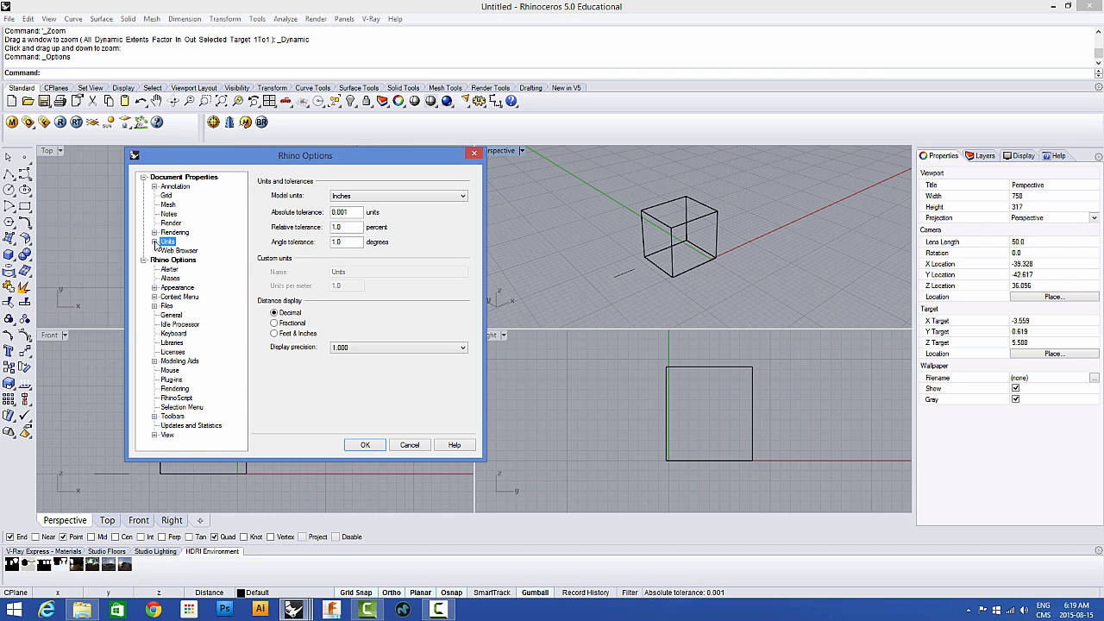
pyautogui.click(155, 243)
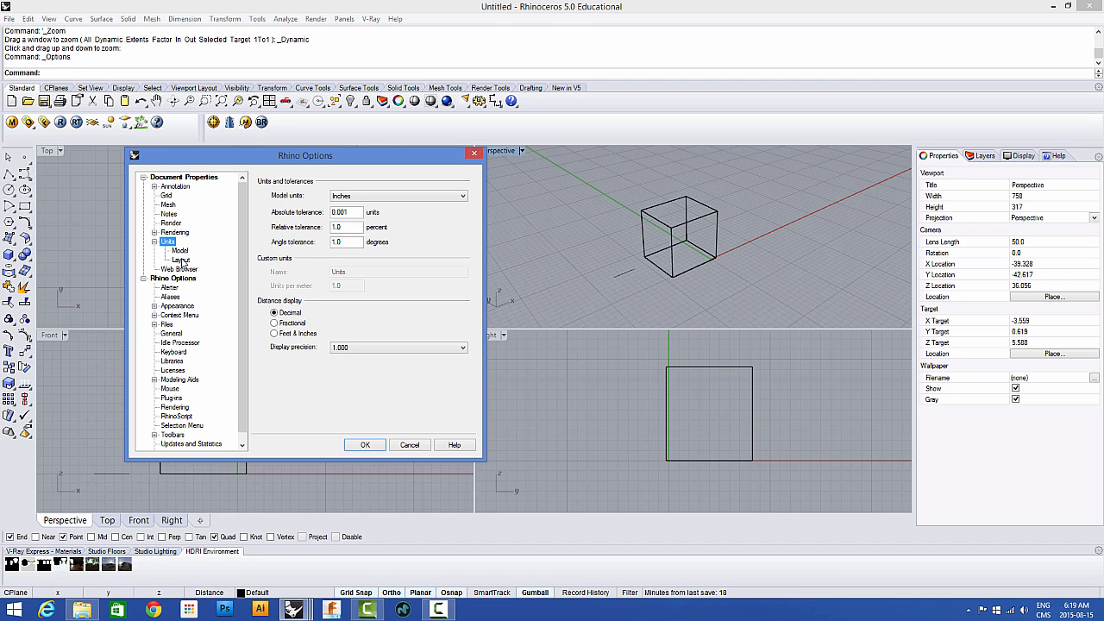
pyautogui.click(155, 242)
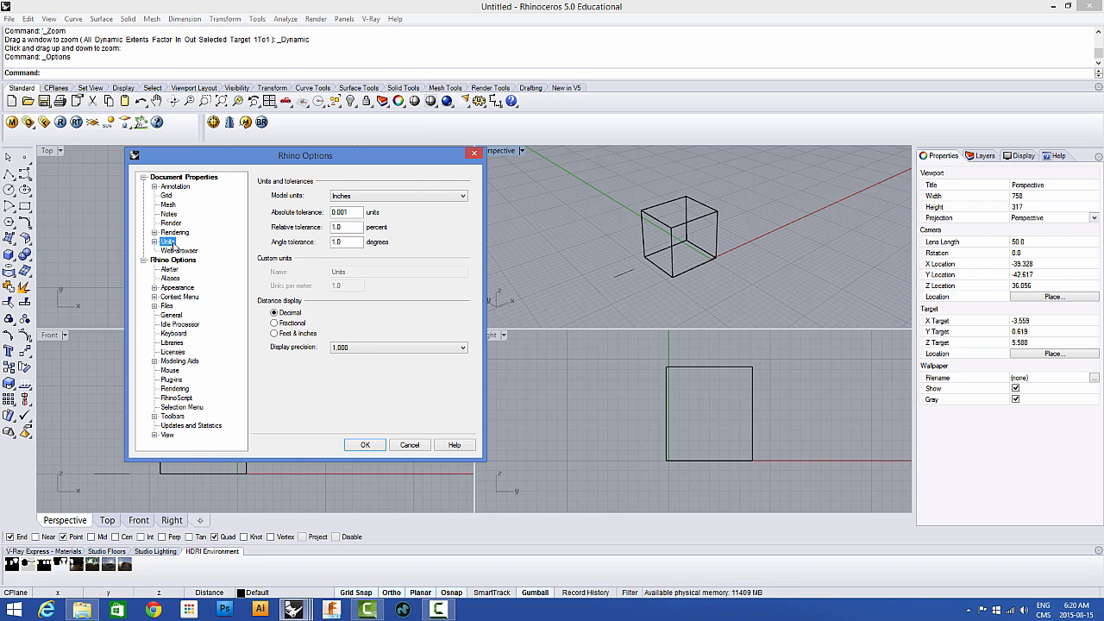
# Step: Examine the Appearance settings, including the available display languages, keeping English (United States)
pyautogui.click(186, 288)
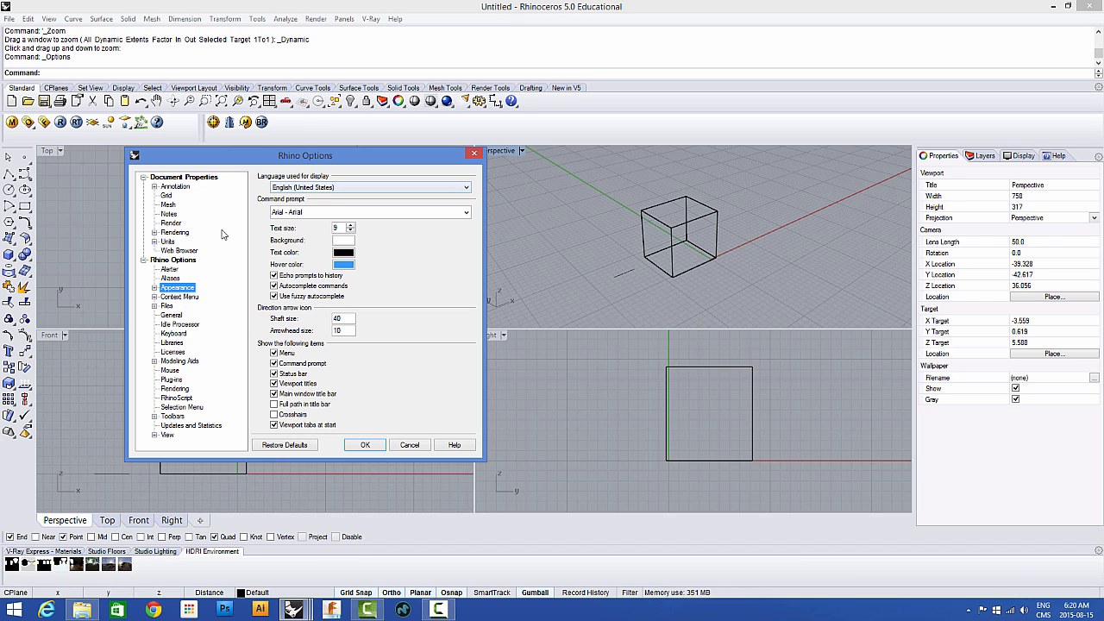
pyautogui.click(309, 188)
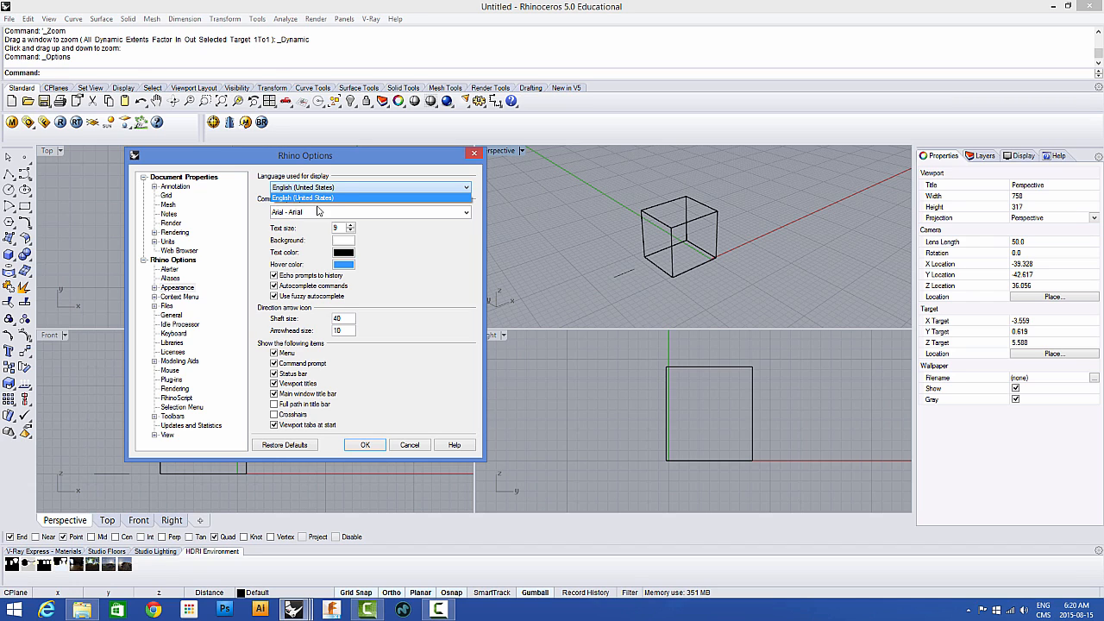
pyautogui.click(349, 182)
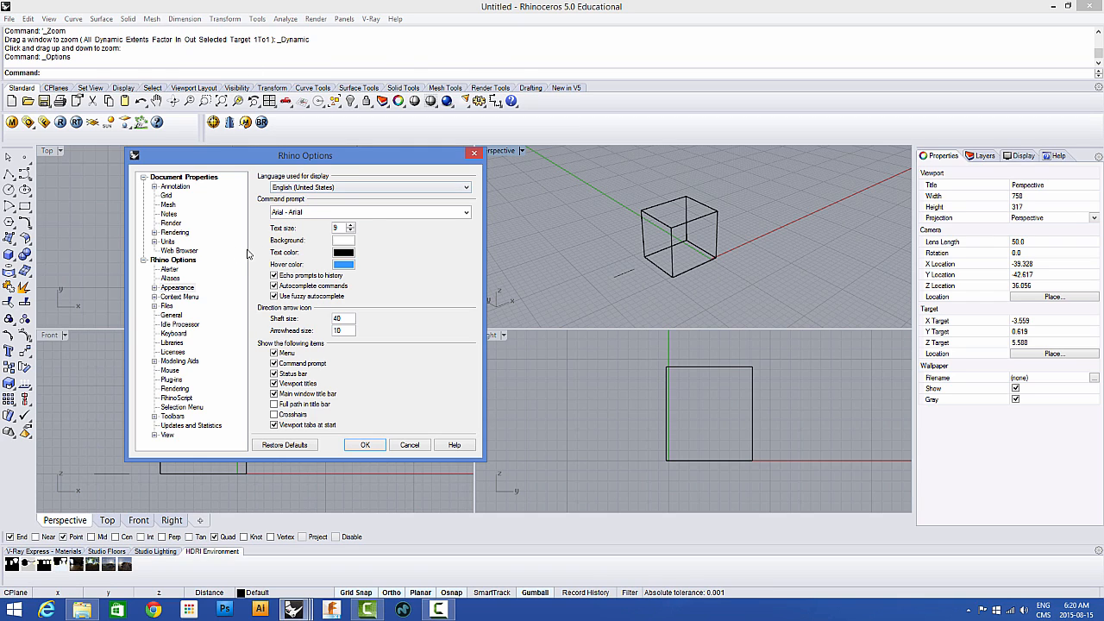
# Step: Examine the viewport and object colors under Appearance and cancel out of the options
pyautogui.click(157, 288)
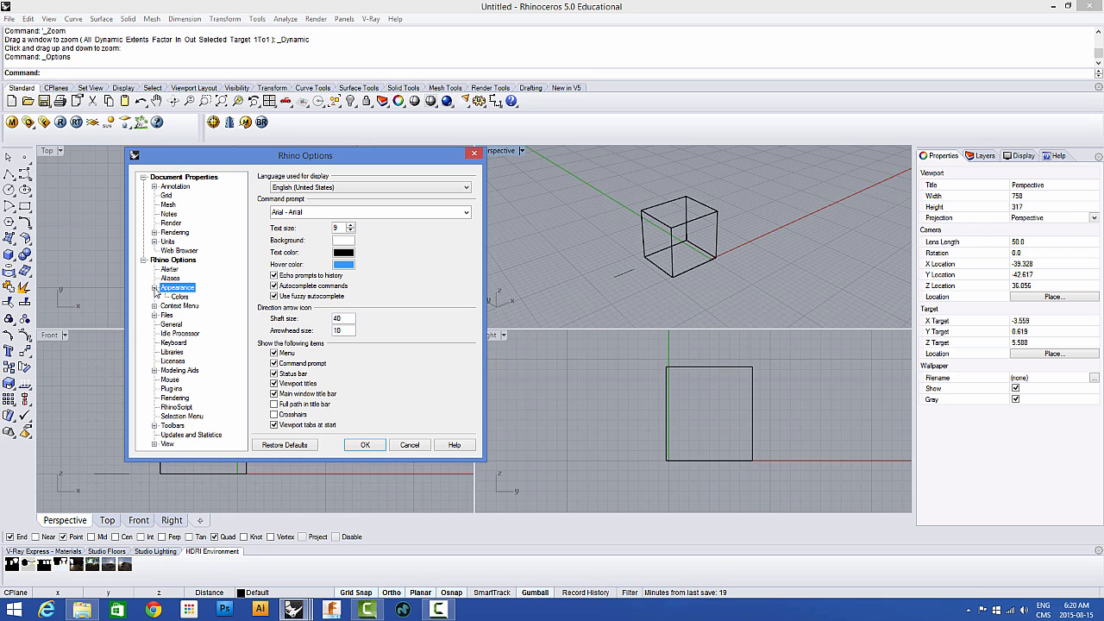
pyautogui.click(180, 297)
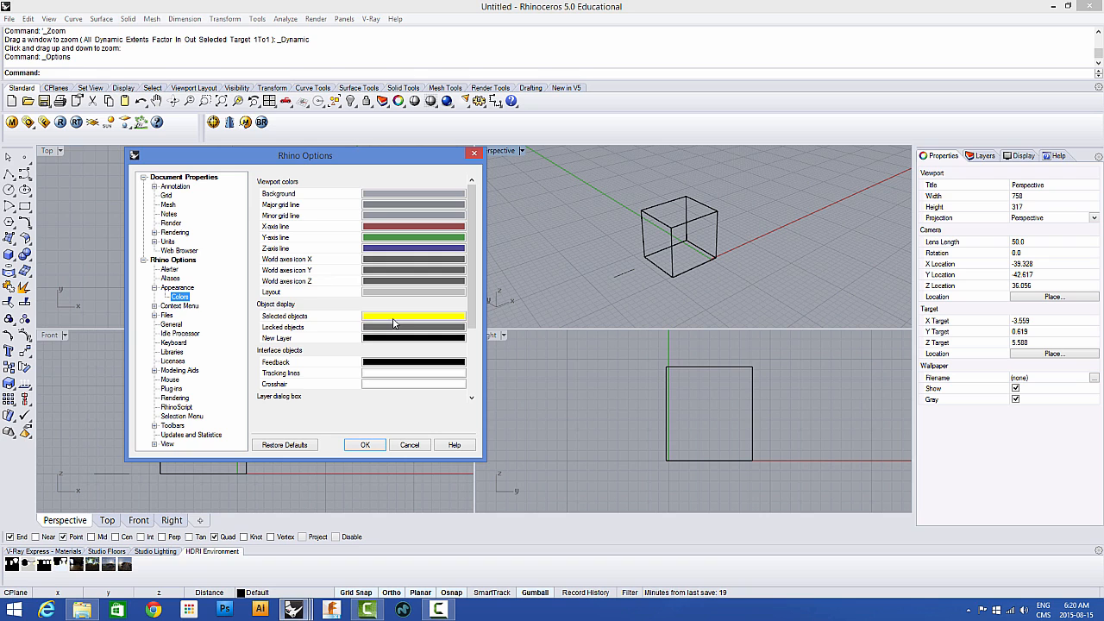
pyautogui.click(418, 445)
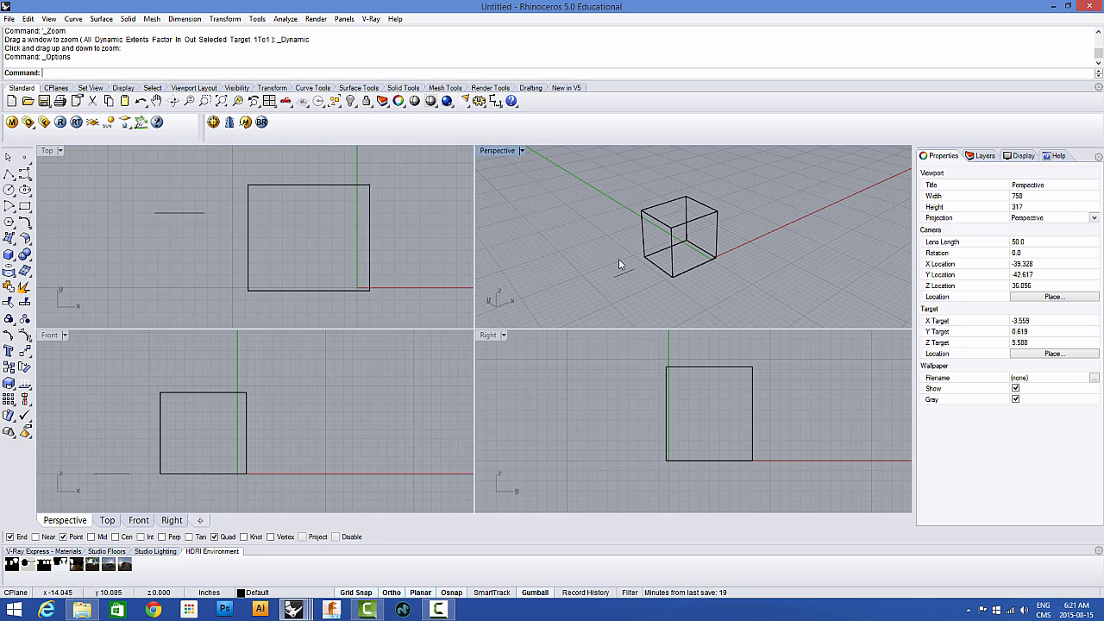
# Step: Select the box and set the color of selected objects to Red in the Appearance color options
pyautogui.click(643, 240)
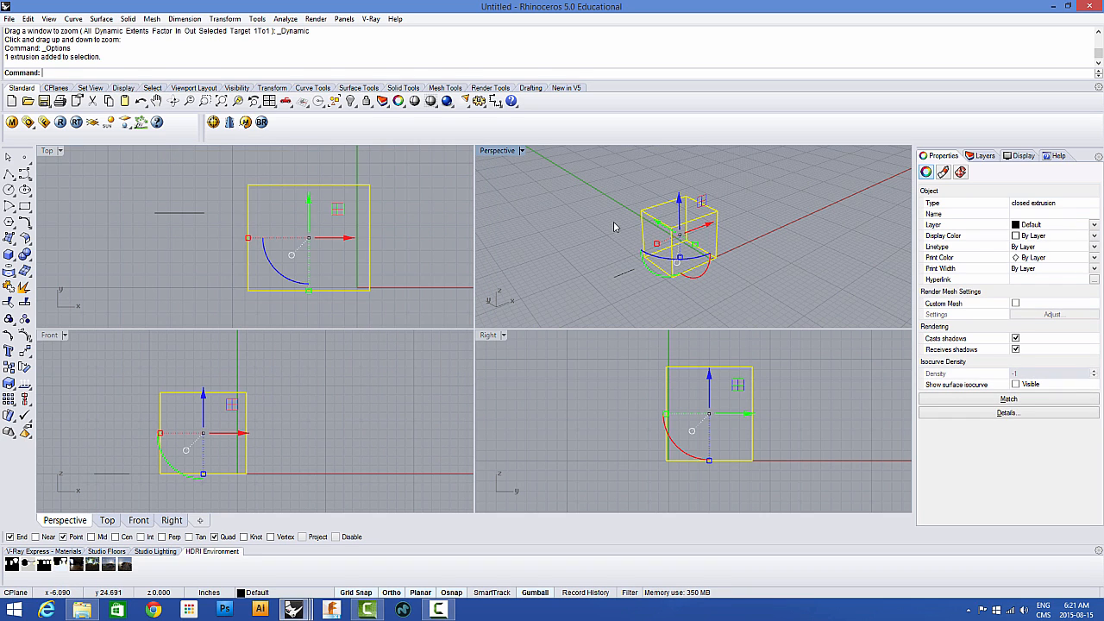
pyautogui.click(613, 220)
pyautogui.click(645, 237)
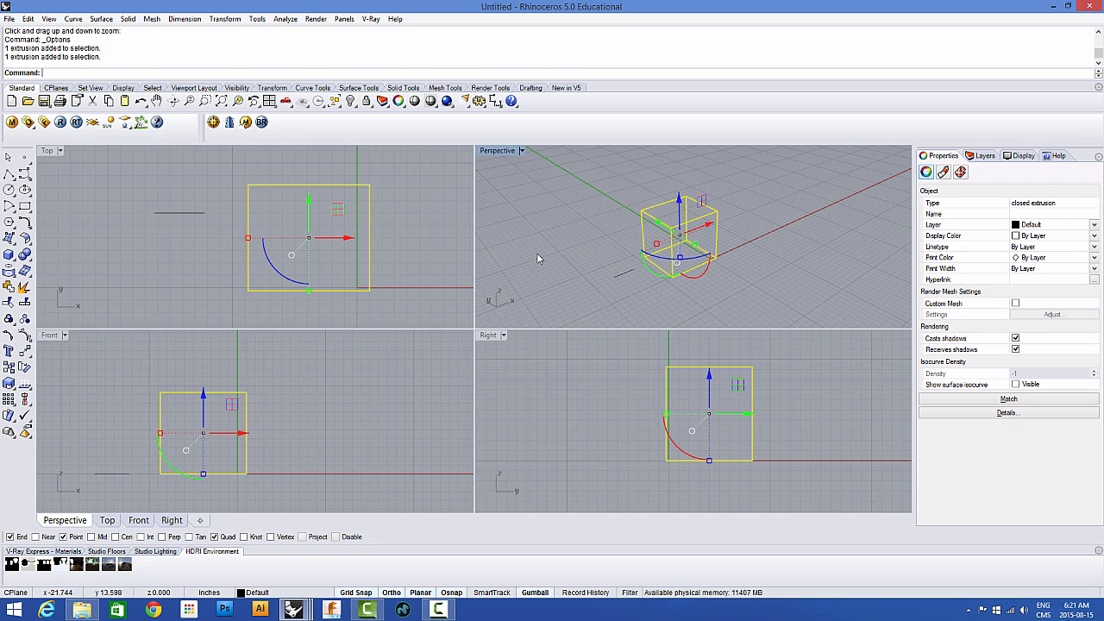
pyautogui.click(255, 19)
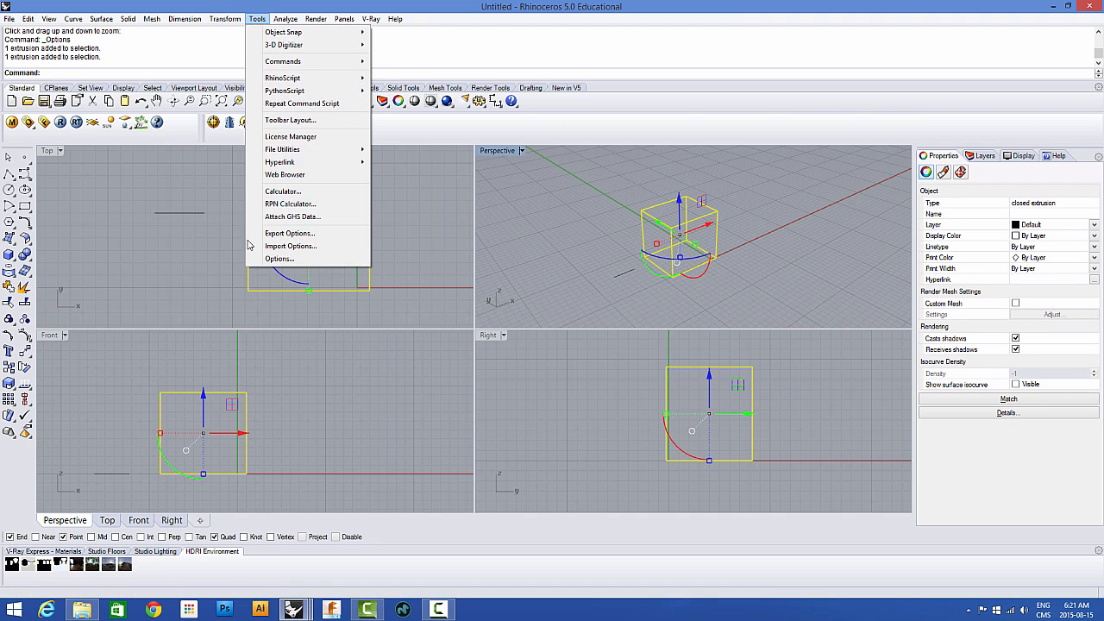
pyautogui.click(259, 260)
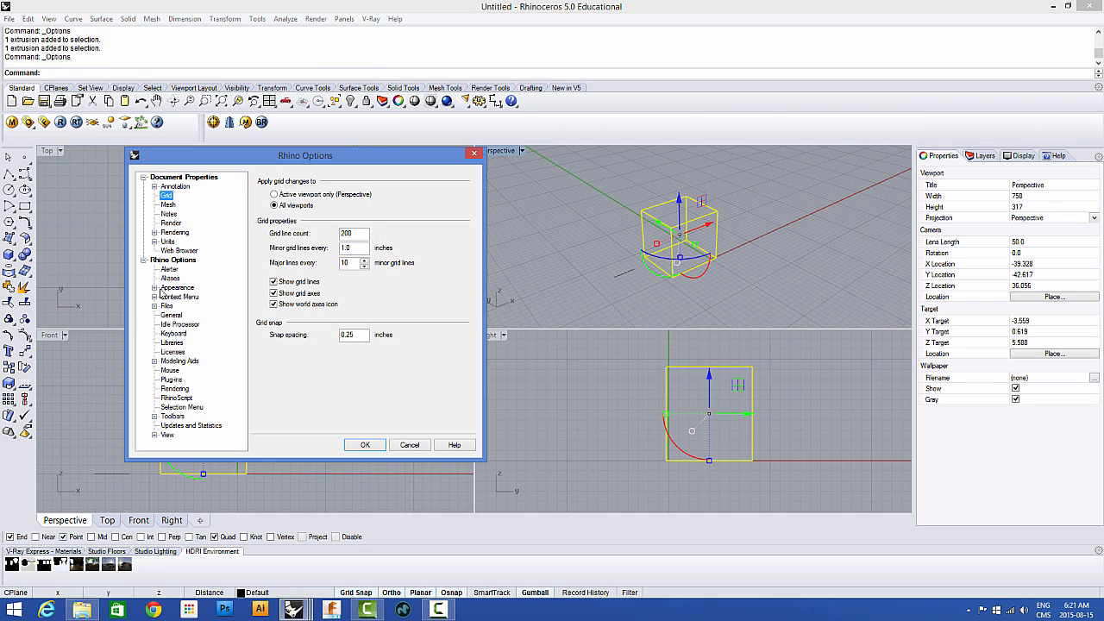
pyautogui.click(167, 289)
pyautogui.click(182, 298)
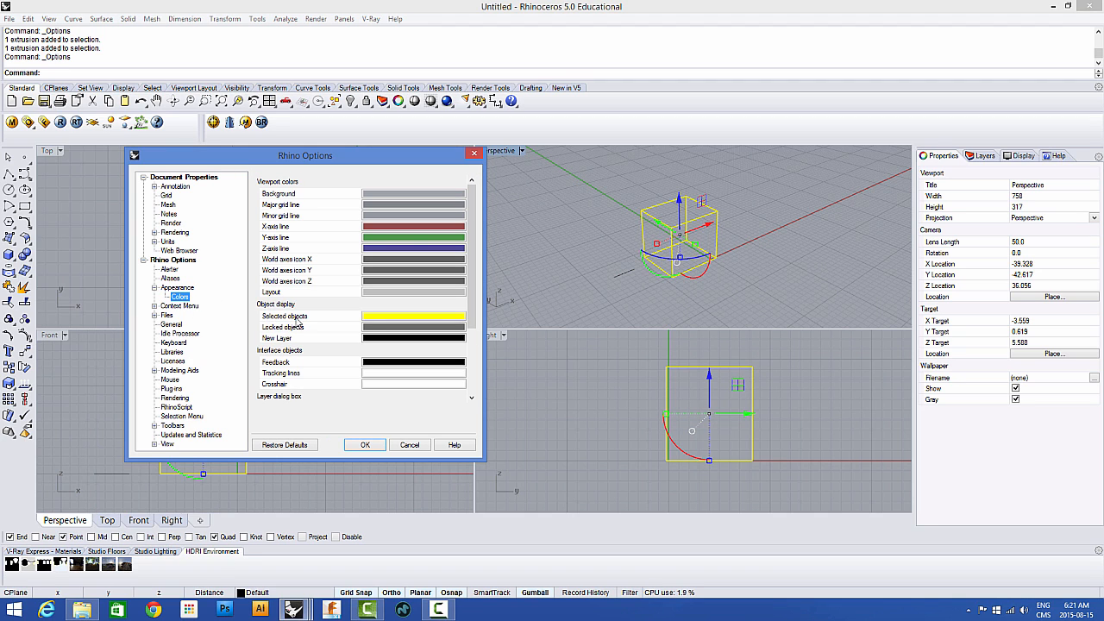
pyautogui.click(401, 320)
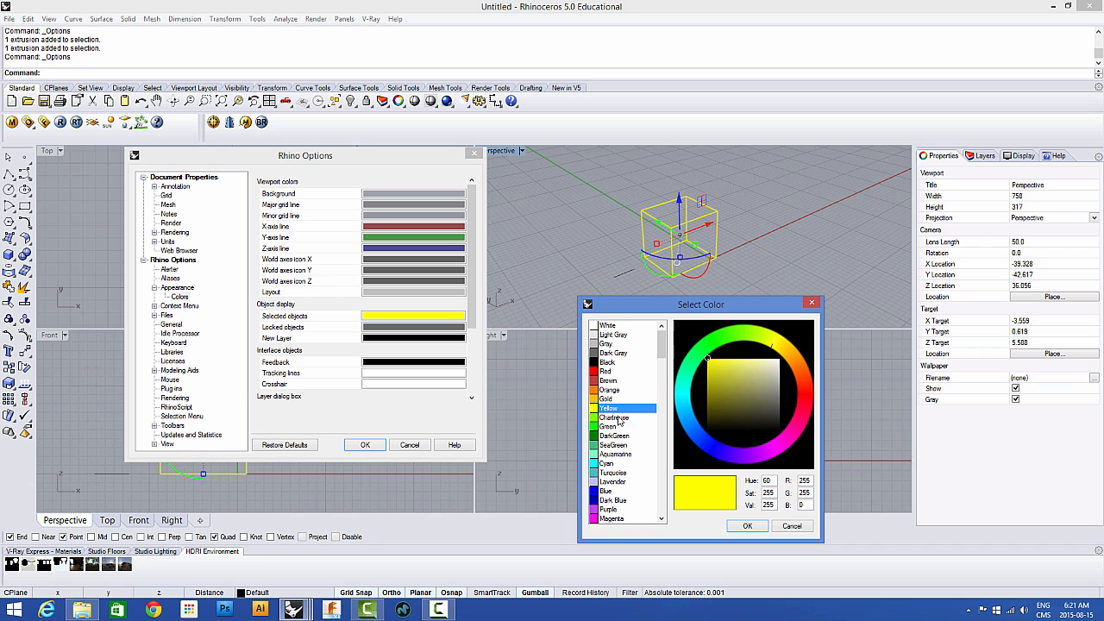
pyautogui.click(606, 371)
pyautogui.click(748, 526)
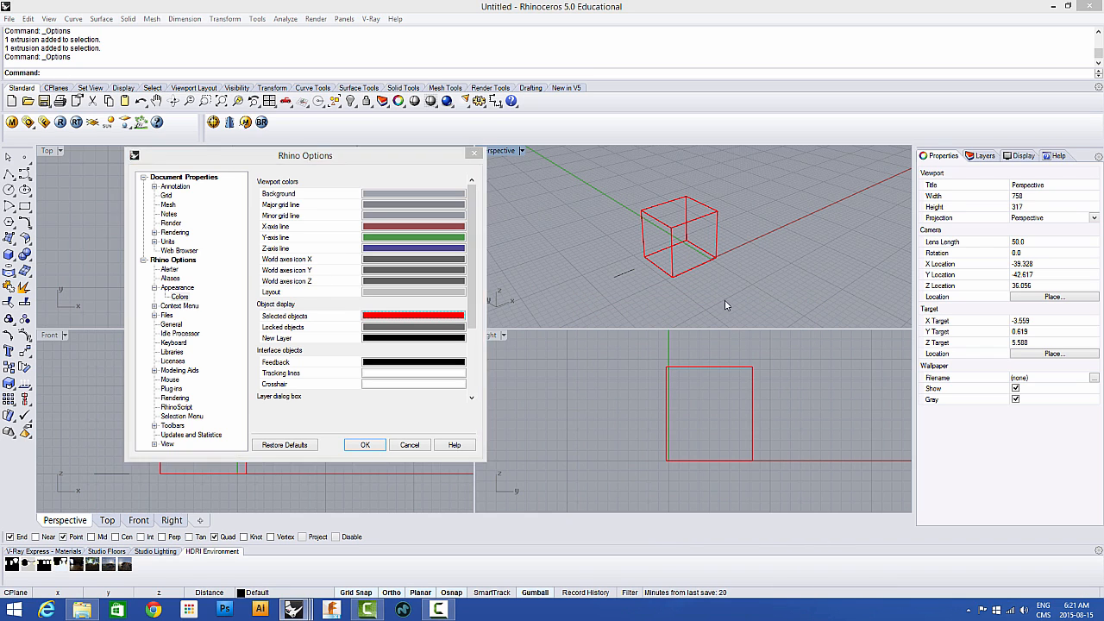
pyautogui.click(364, 444)
# Step: Select and deselect the box in the Perspective viewport a few times to check its selection color
pyautogui.click(610, 254)
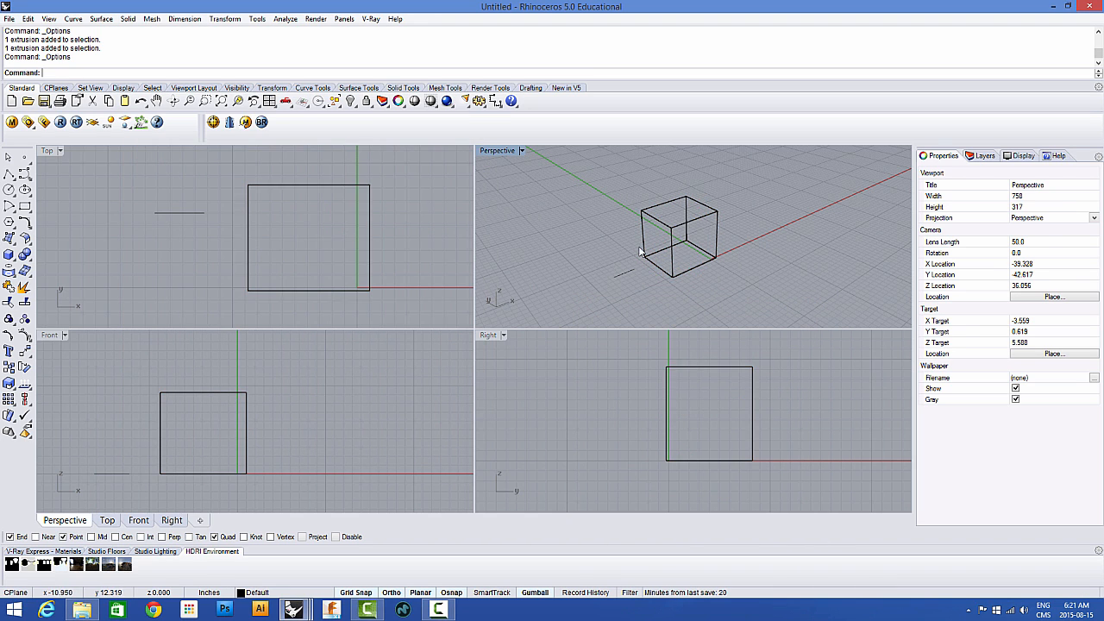
pyautogui.click(643, 249)
pyautogui.click(585, 255)
pyautogui.click(642, 229)
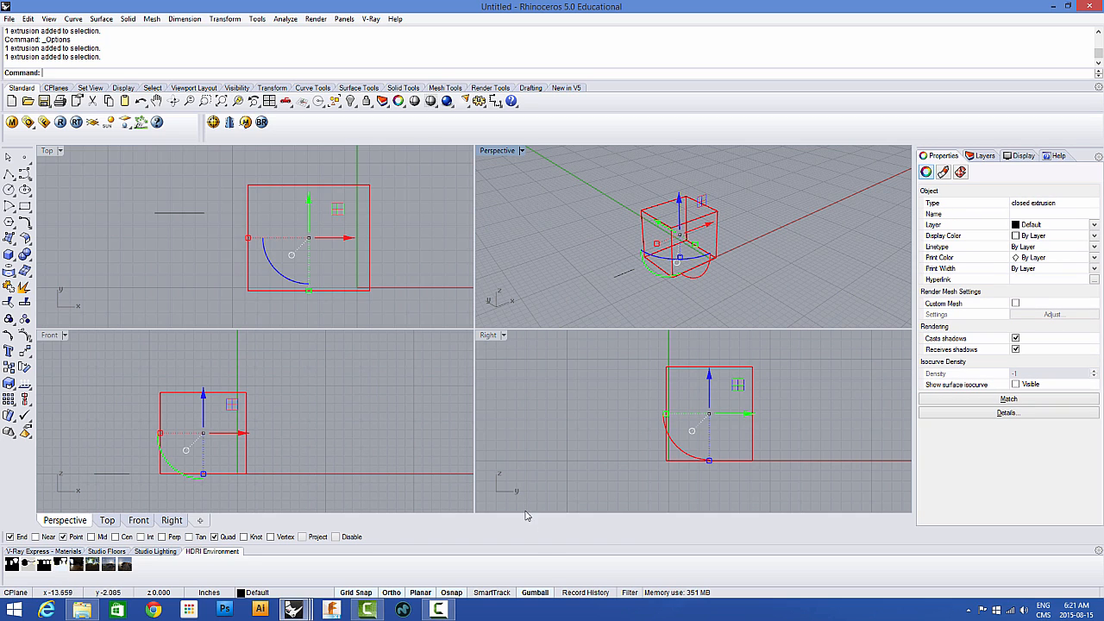
pyautogui.click(610, 252)
pyautogui.click(639, 238)
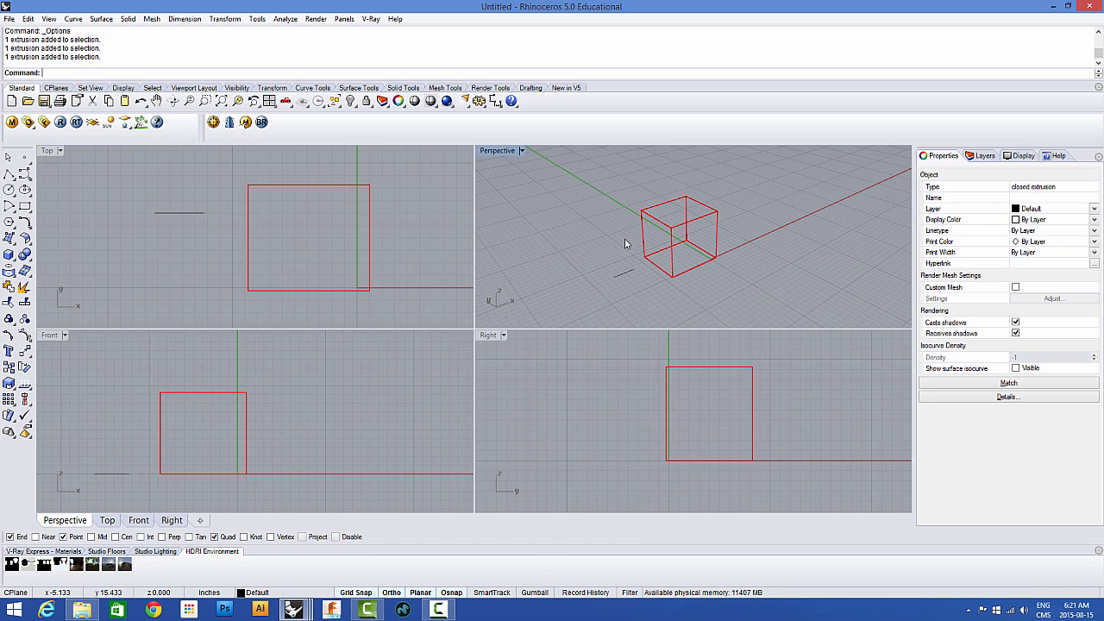
pyautogui.click(620, 238)
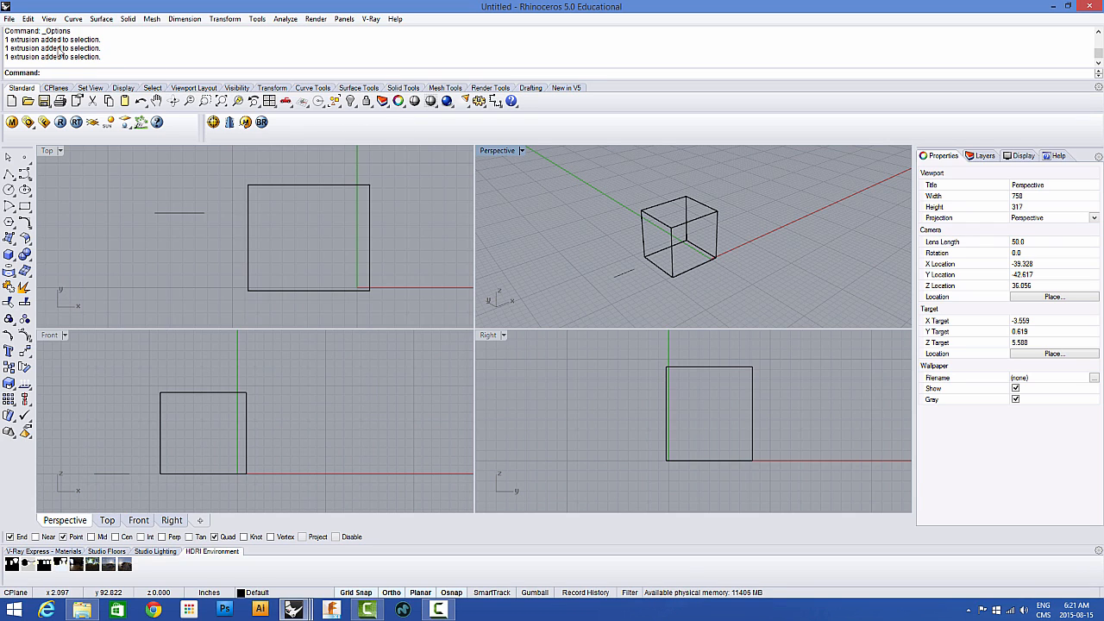
# Step: Save the current file as a template named MySettings in the Template Files folder
pyautogui.click(8, 18)
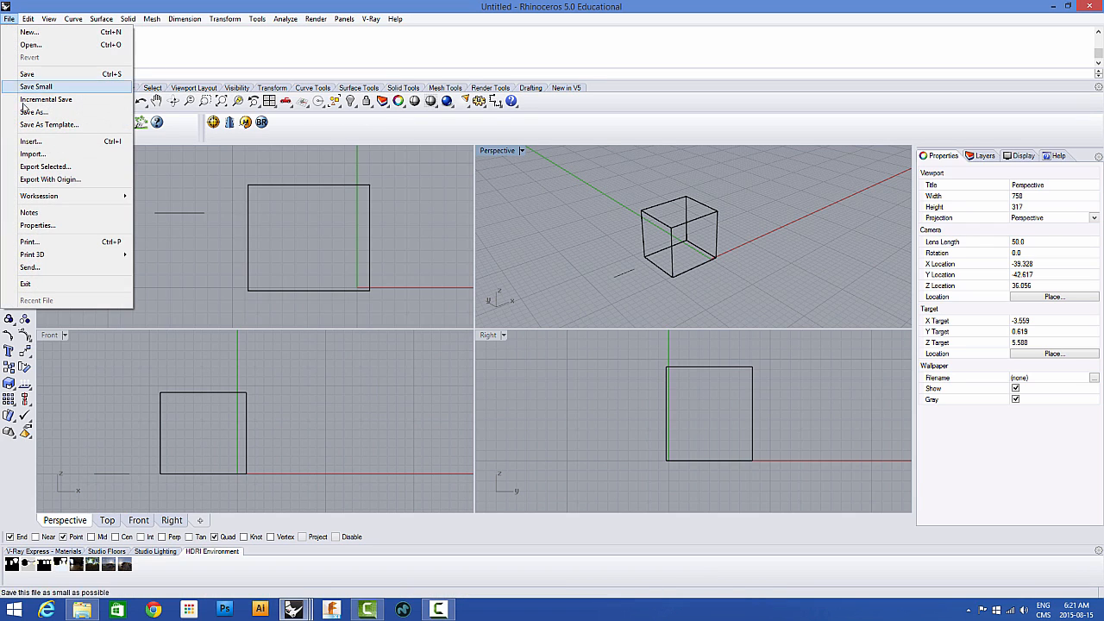
pyautogui.click(36, 127)
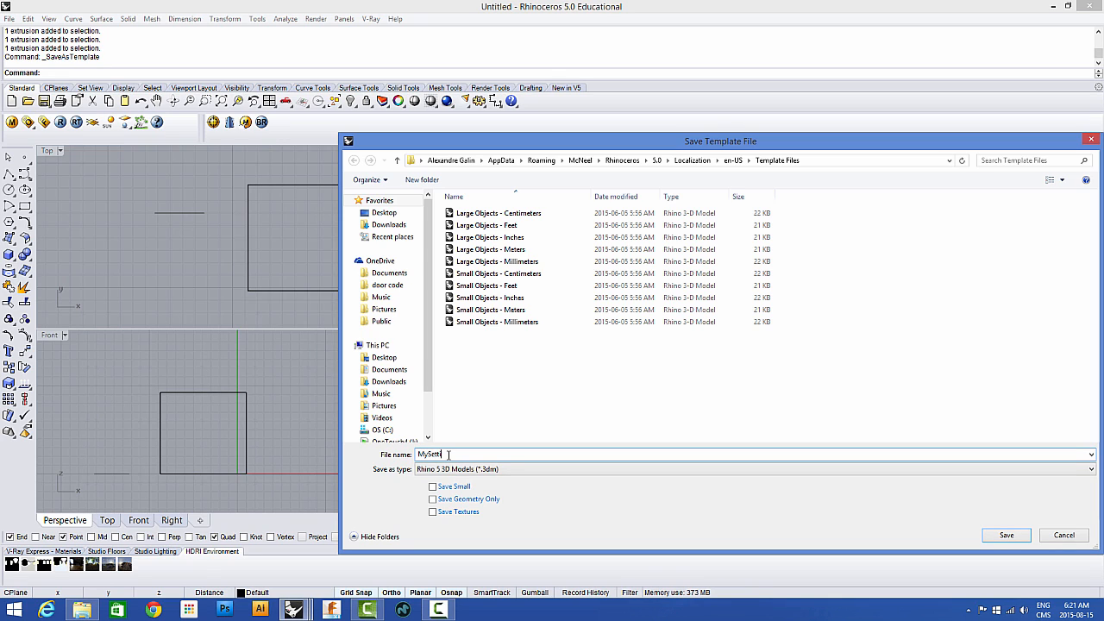
pyautogui.write('ings')
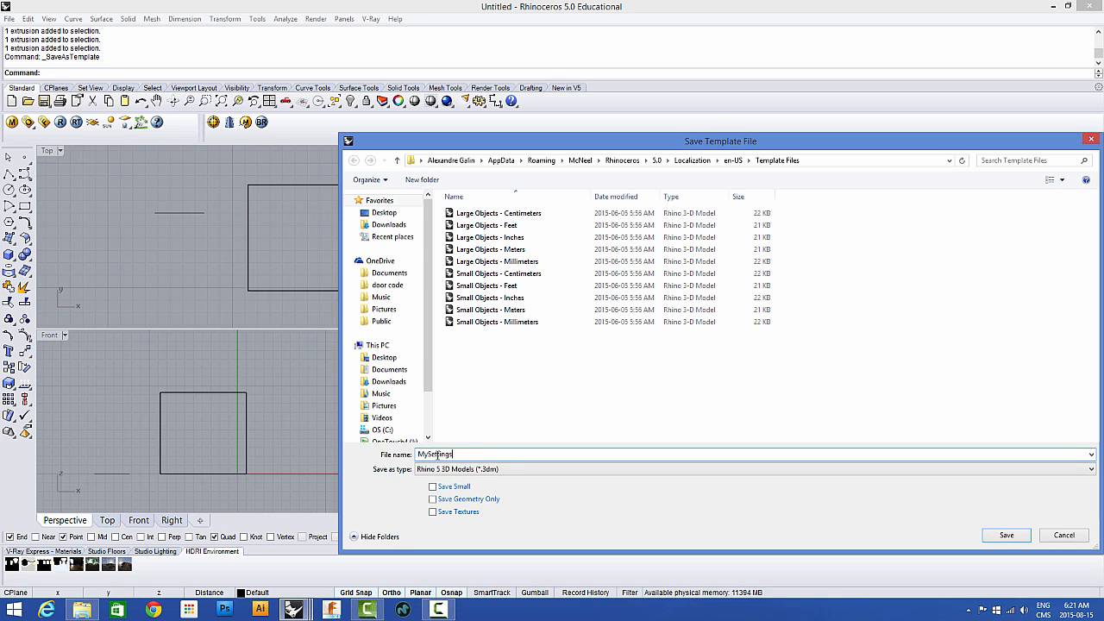
pyautogui.click(1005, 535)
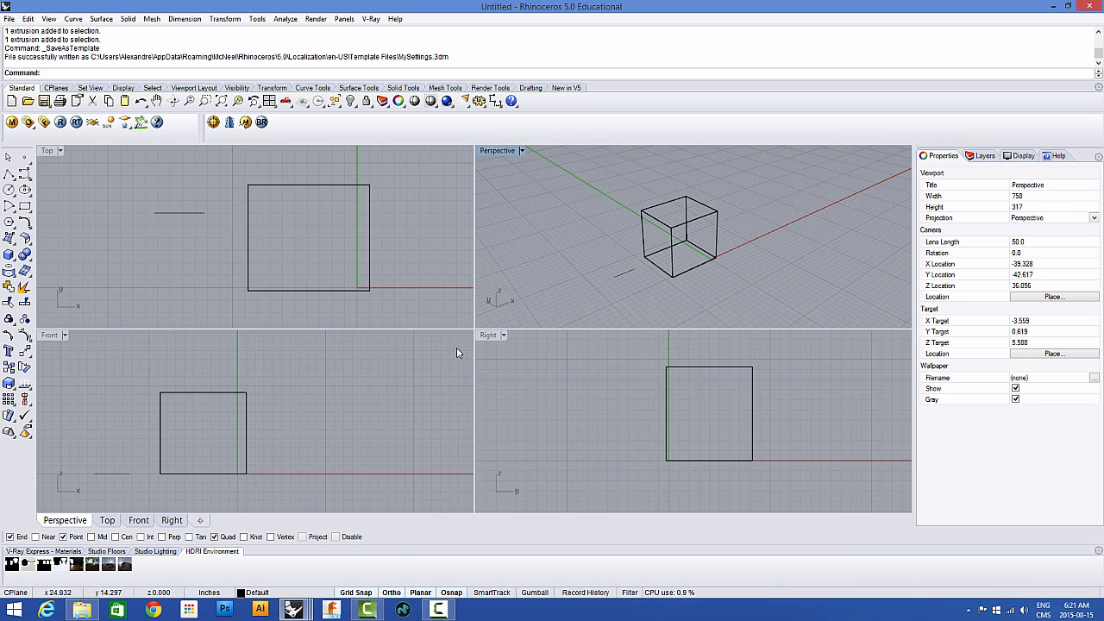
pyautogui.click(143, 202)
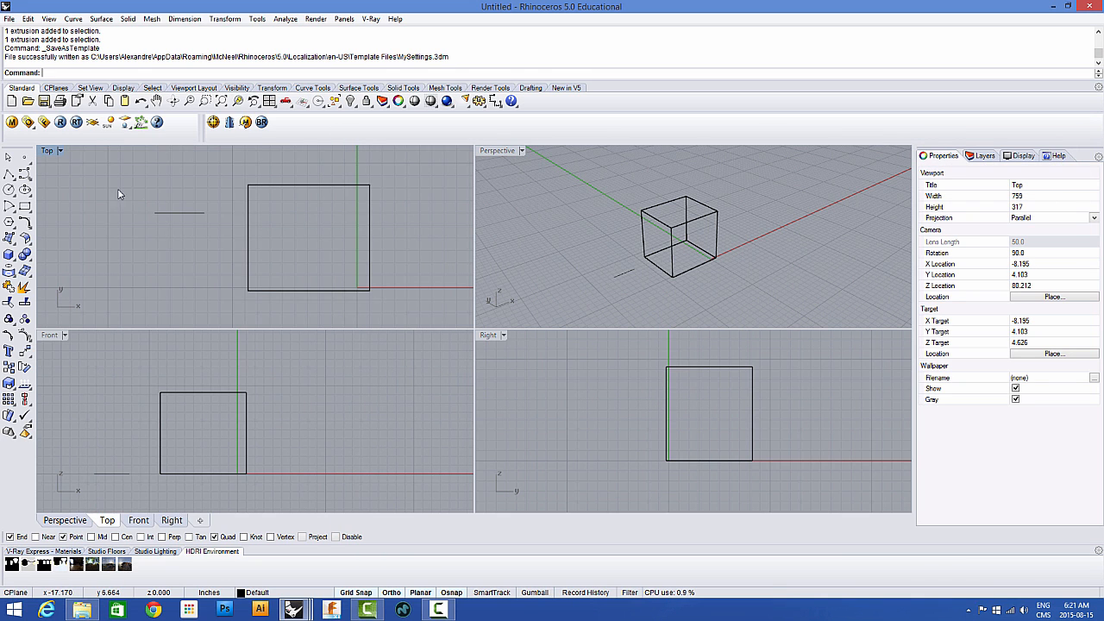
# Step: Examine the MySettings, Large Objects - Feet and Small Objects - Feet templates for a new file, and cancel without opening one
pyautogui.click(12, 102)
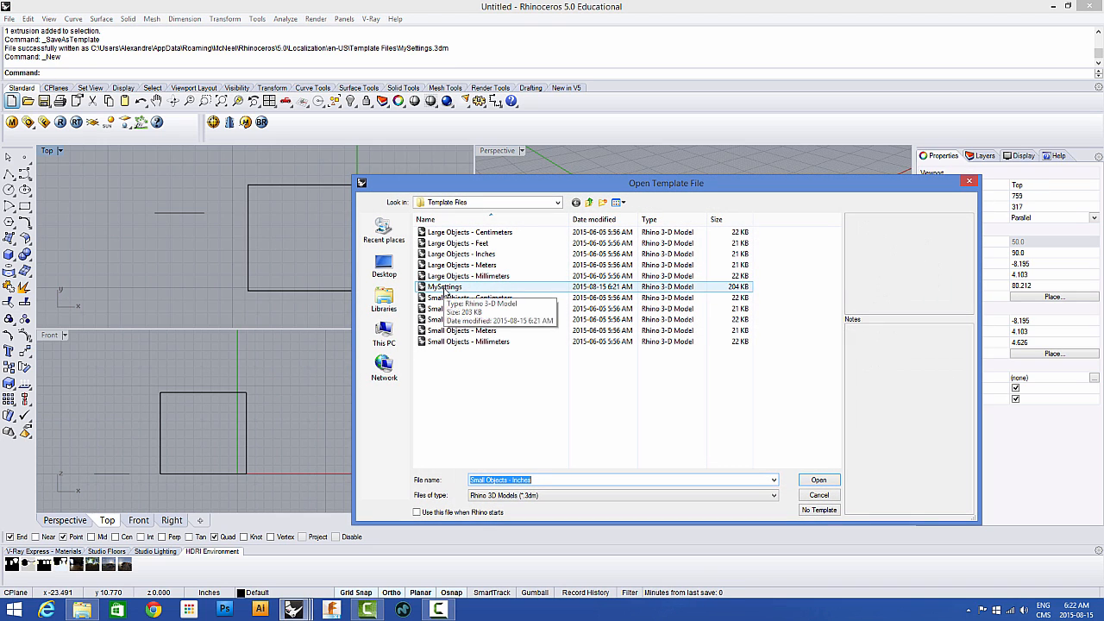
pyautogui.click(445, 288)
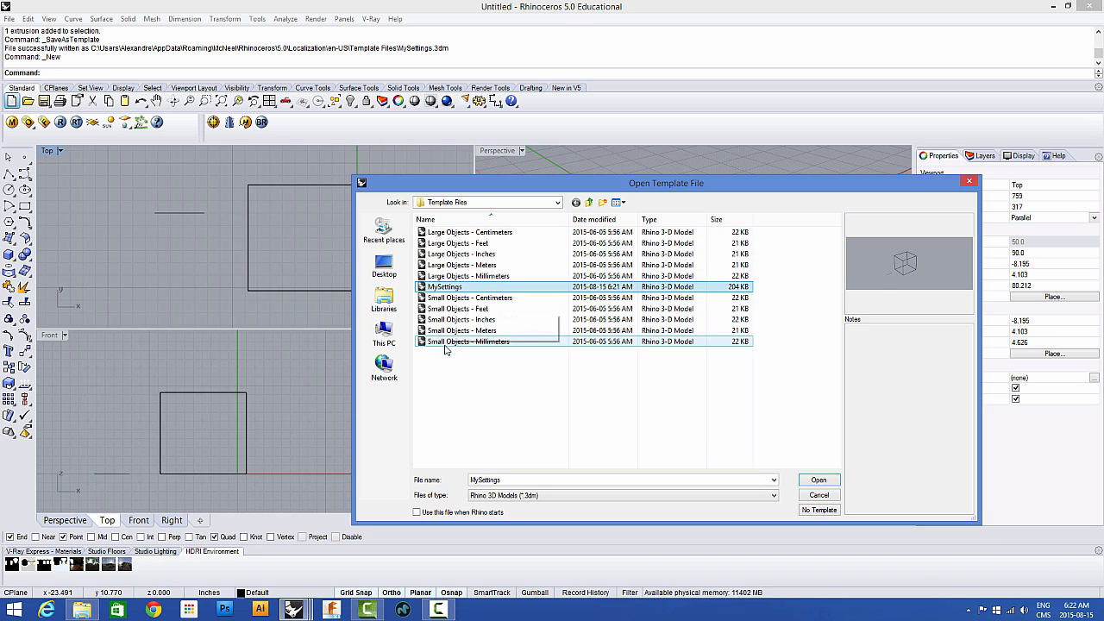
pyautogui.click(458, 244)
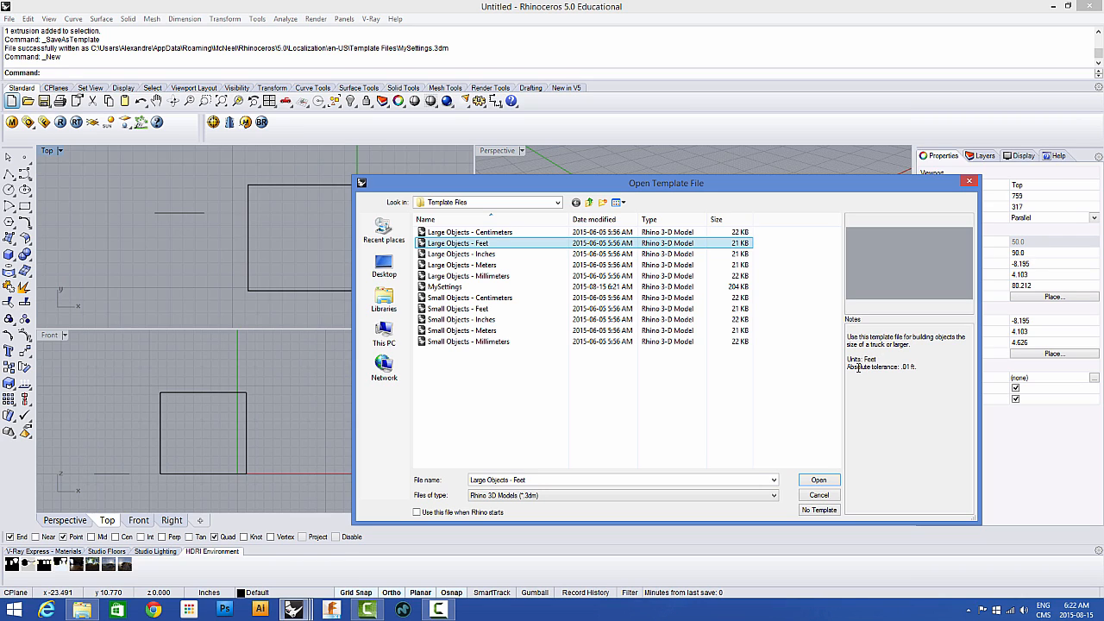
pyautogui.click(904, 367)
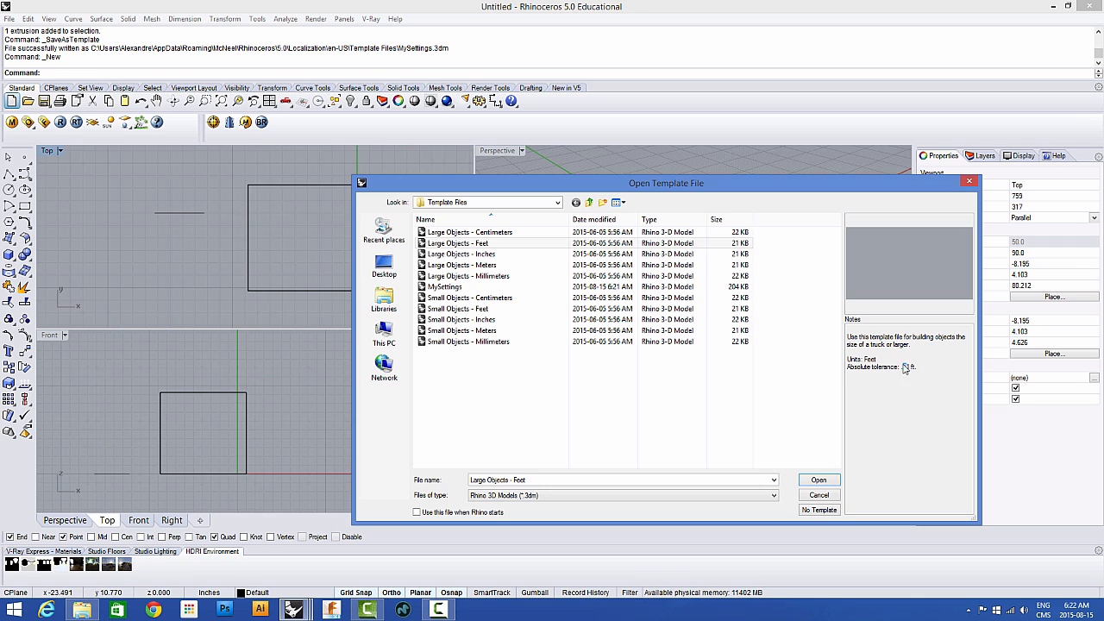
pyautogui.click(471, 312)
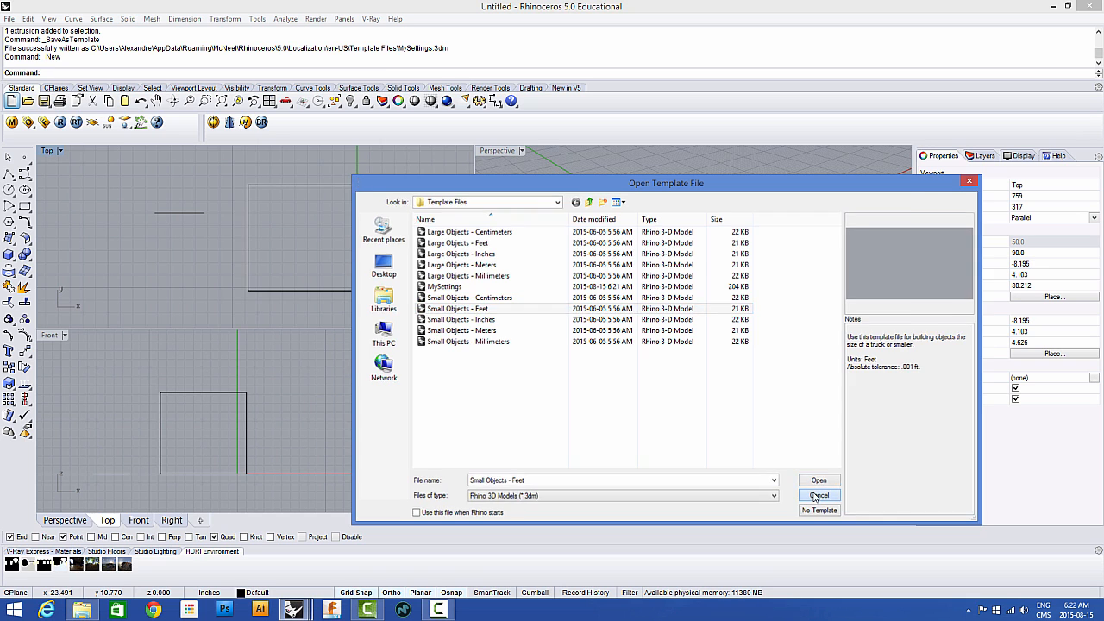
pyautogui.click(816, 497)
# Step: Start a new file from the Small Objects - Inches template
pyautogui.click(12, 101)
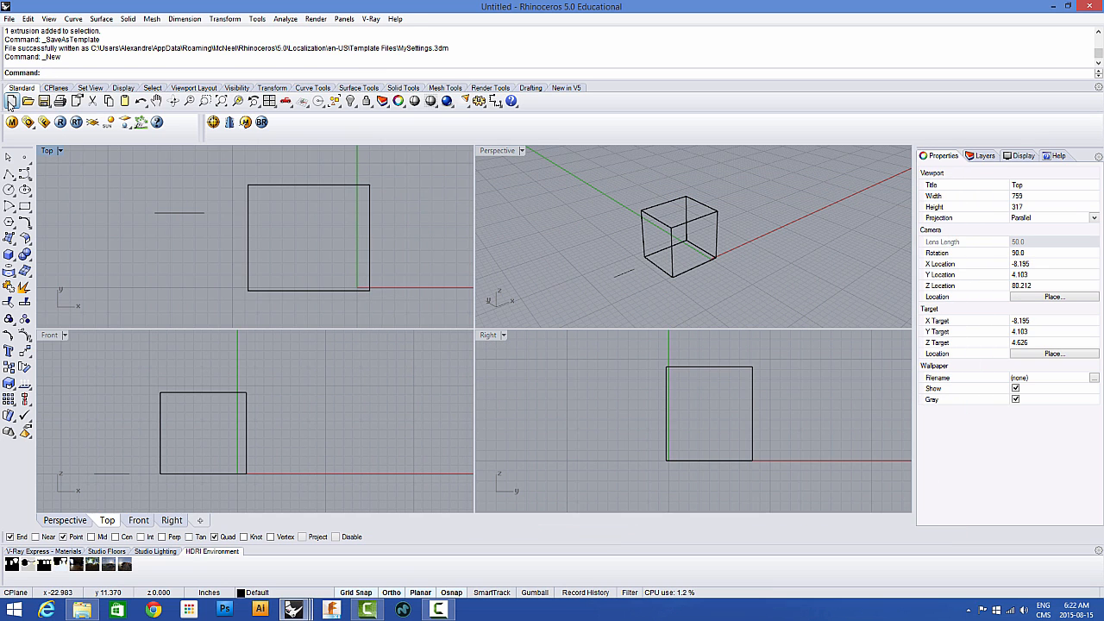
pyautogui.click(453, 320)
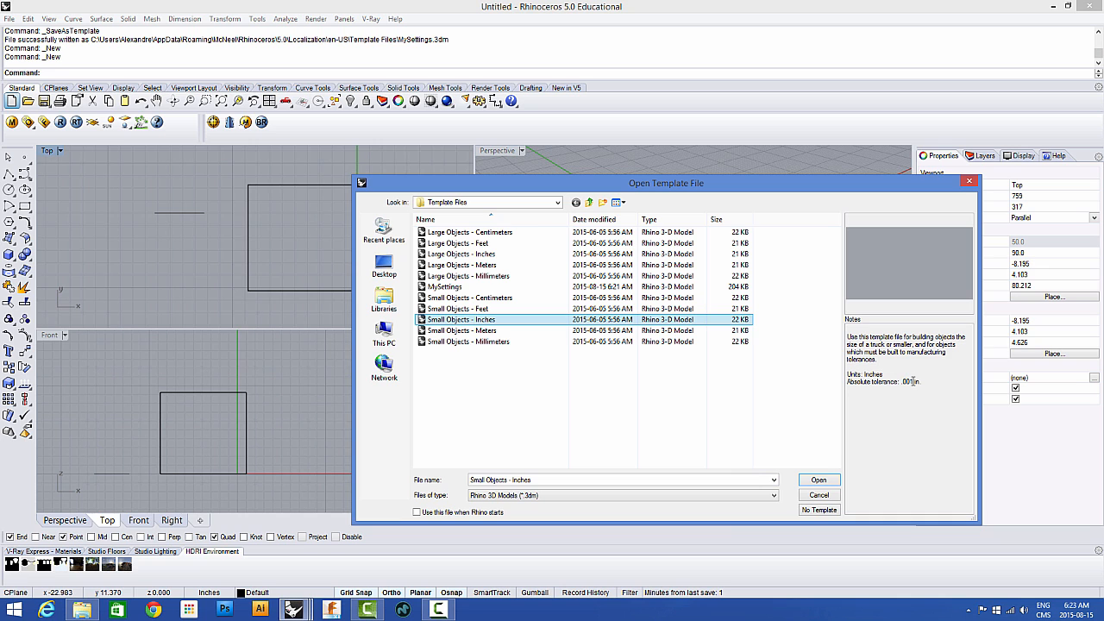
pyautogui.click(817, 479)
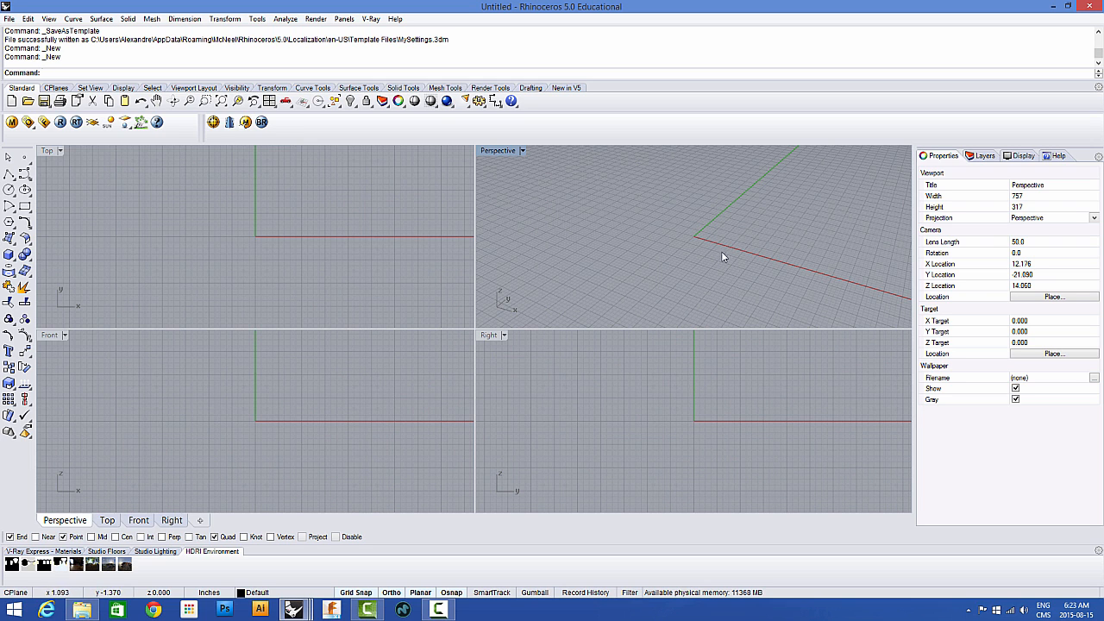
pyautogui.moveTo(721, 252); pyautogui.dragTo(677, 252, button='right')
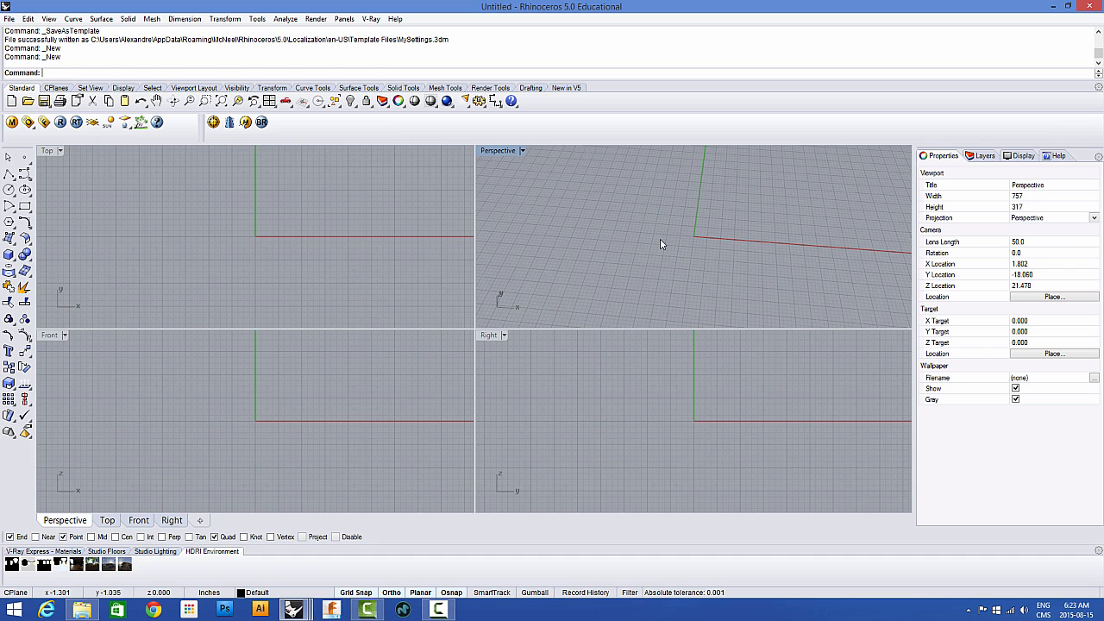
# Step: Switch to the open Delete file and maximize its Perspective viewport
pyautogui.moveTo(293, 611)
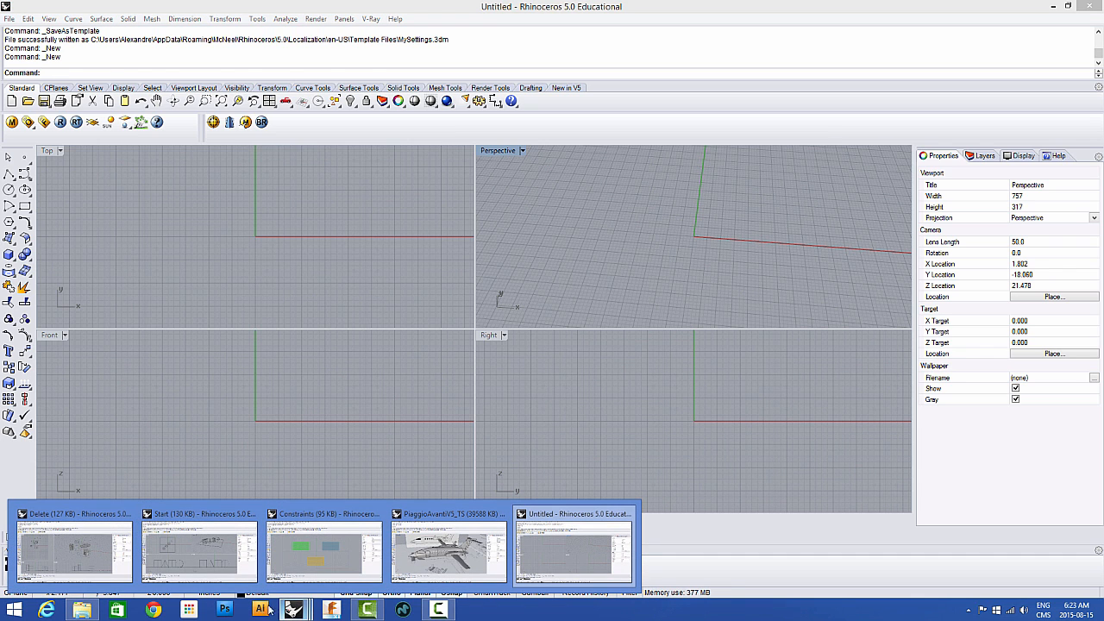
pyautogui.click(110, 547)
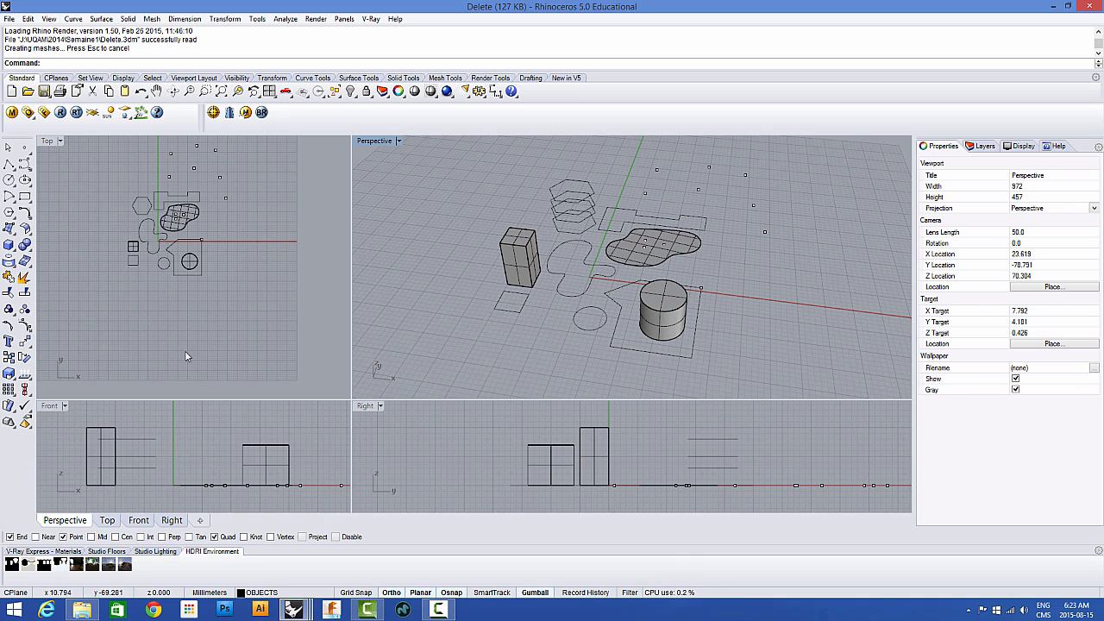
pyautogui.scroll(3, 199, 278)
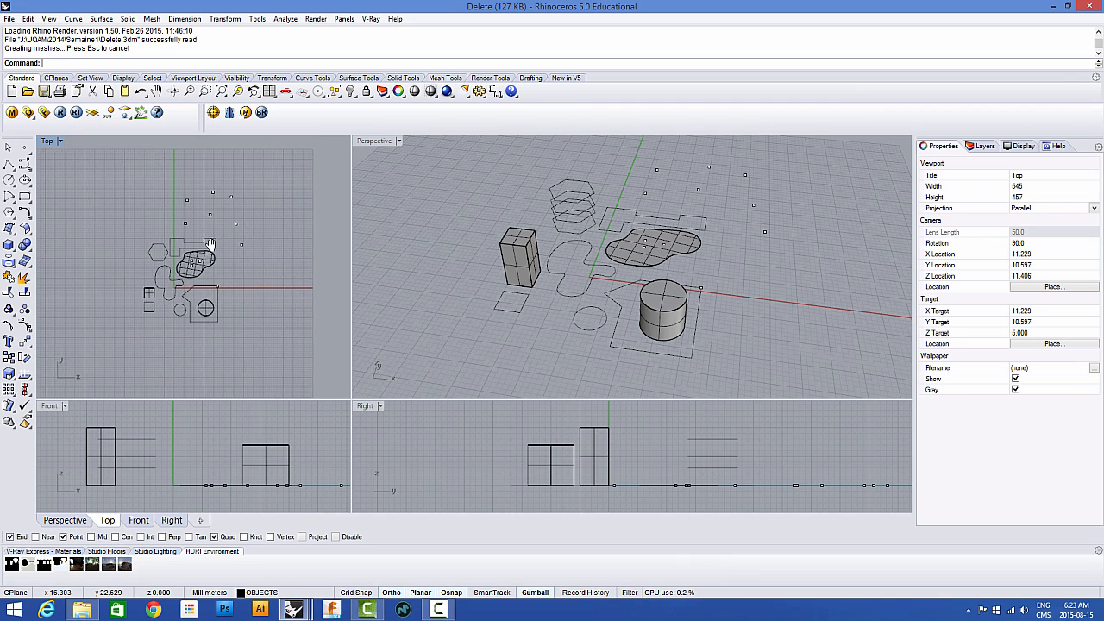
pyautogui.moveTo(253, 253); pyautogui.dragTo(244, 259, button='right')
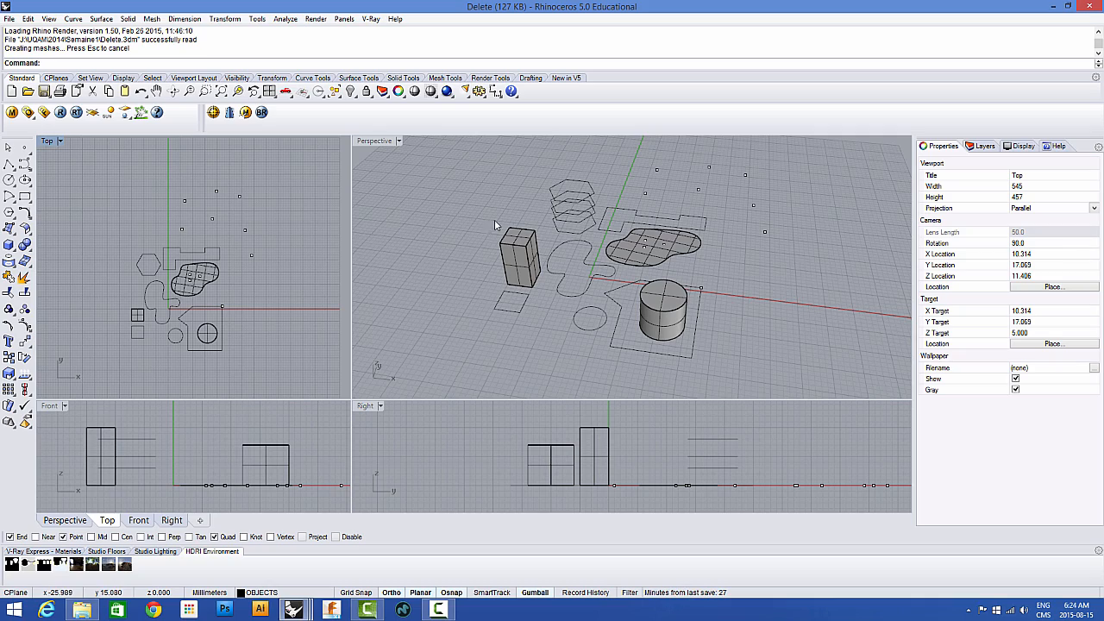
pyautogui.doubleClick(373, 141)
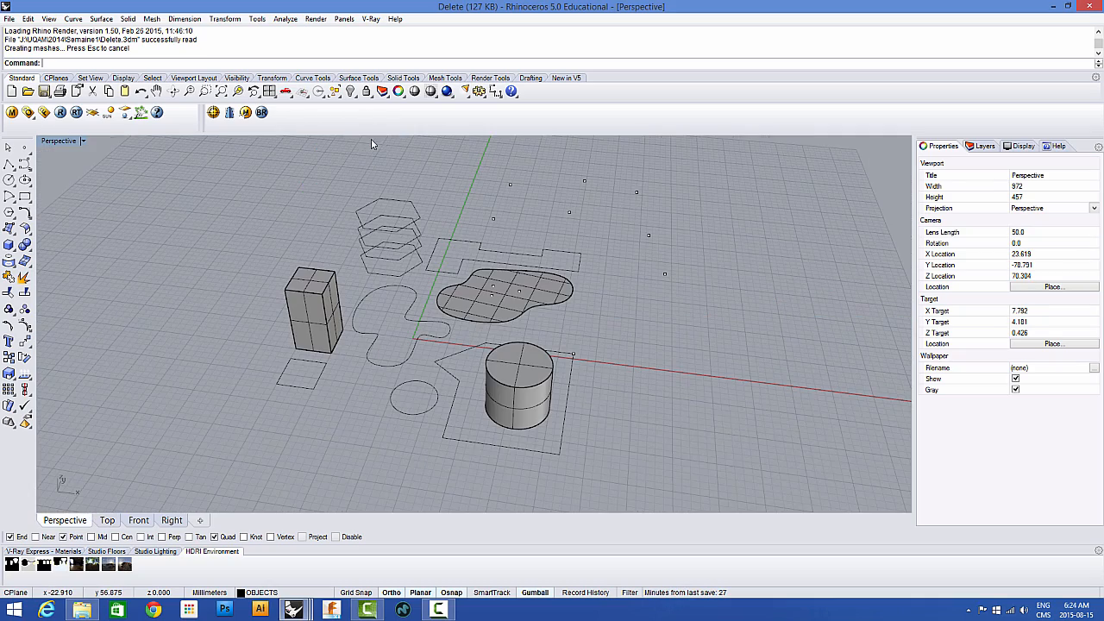
pyautogui.moveTo(493, 264); pyautogui.dragTo(438, 244, button='right')
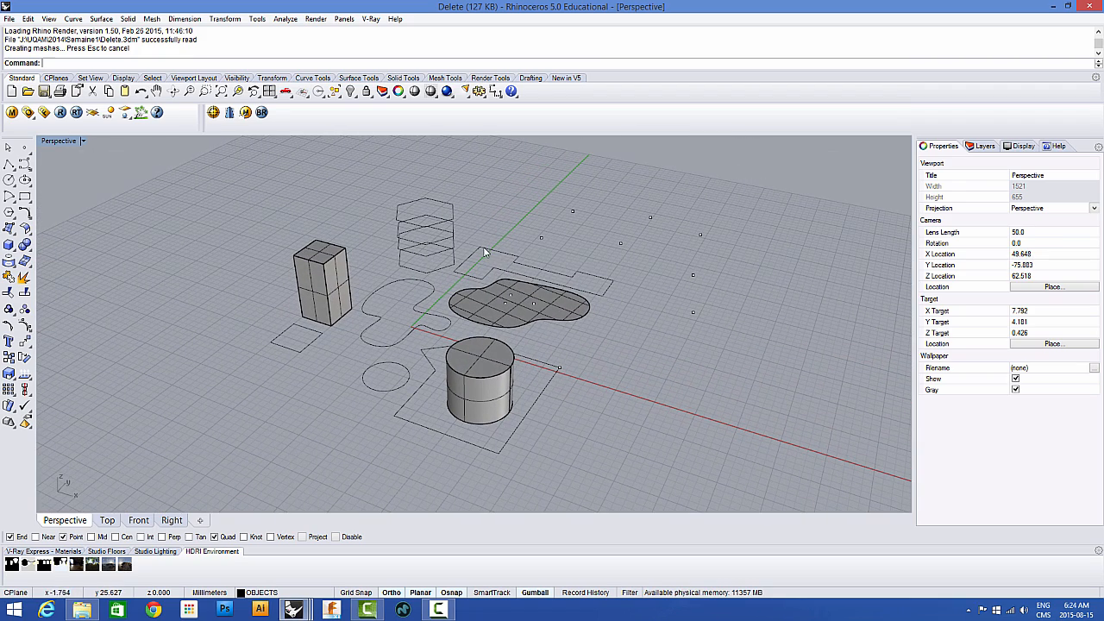
# Step: Select the notched curve, the blob-shaped surface and the cylinder one at a time, and clear the selection
pyautogui.click(486, 251)
pyautogui.click(579, 231)
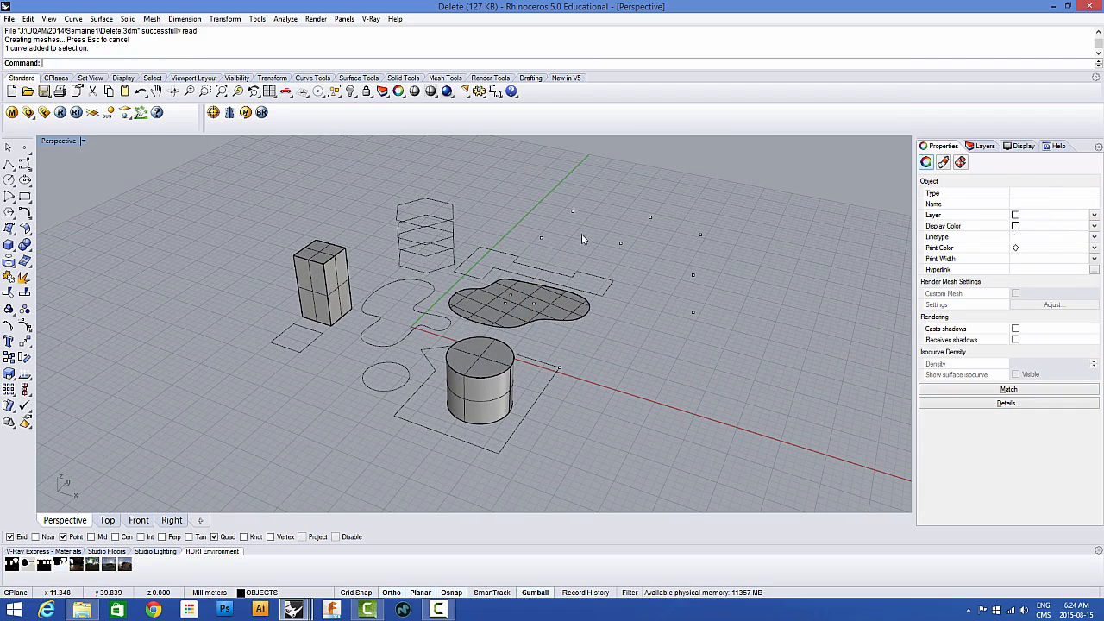
pyautogui.click(511, 311)
pyautogui.click(467, 371)
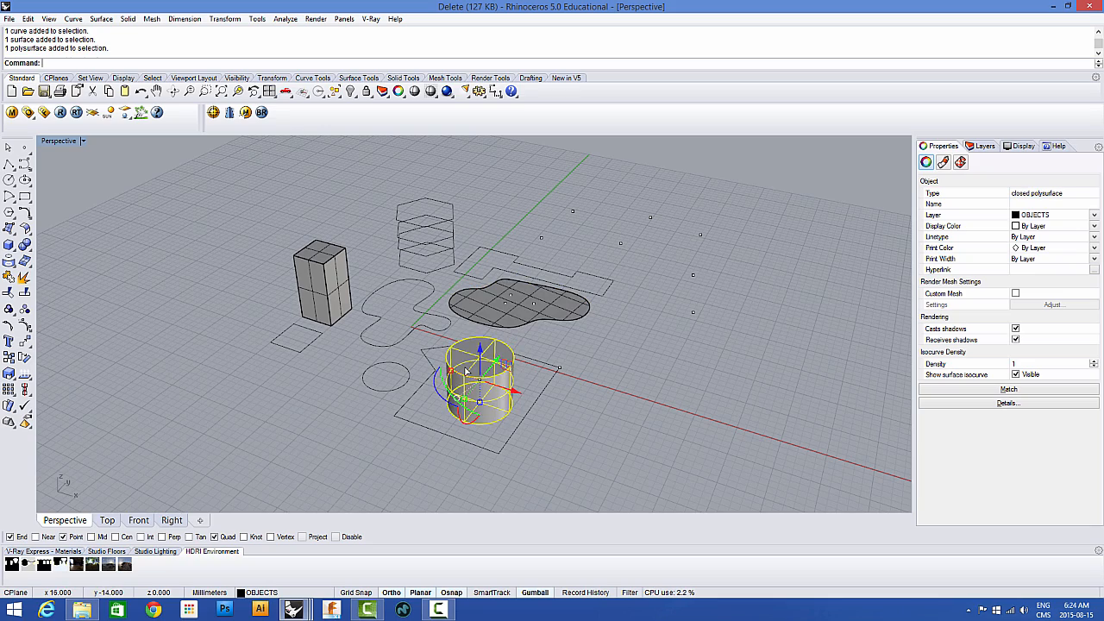
pyautogui.click(609, 349)
# Step: Restore the four-viewport layout and maximize the Top viewport
pyautogui.moveTo(301, 298); pyautogui.dragTo(342, 322, button='right')
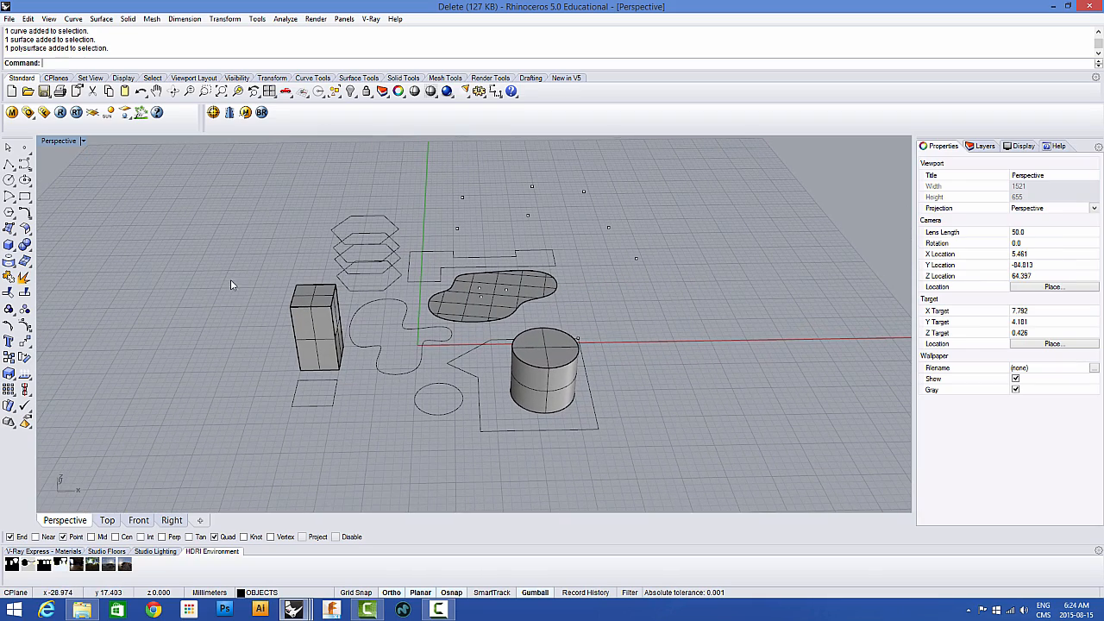
pyautogui.doubleClick(59, 141)
pyautogui.doubleClick(48, 140)
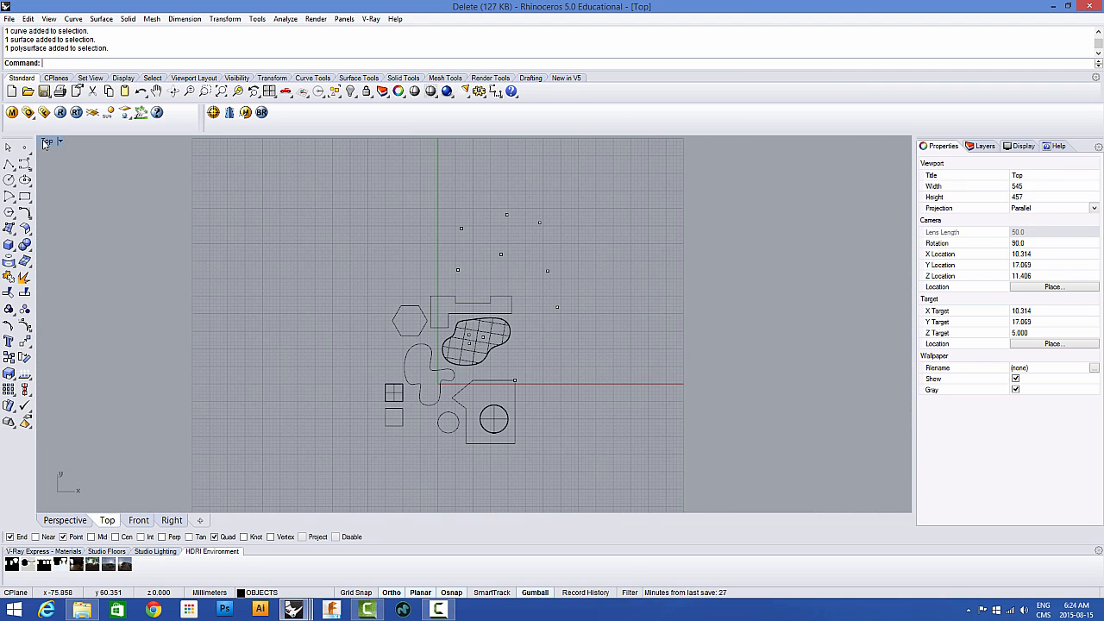
# Step: Window-select the objects in the Top viewport several times with boxes of different extents, and clear the selection
pyautogui.moveTo(311, 355); pyautogui.dragTo(198, 318, button='right')
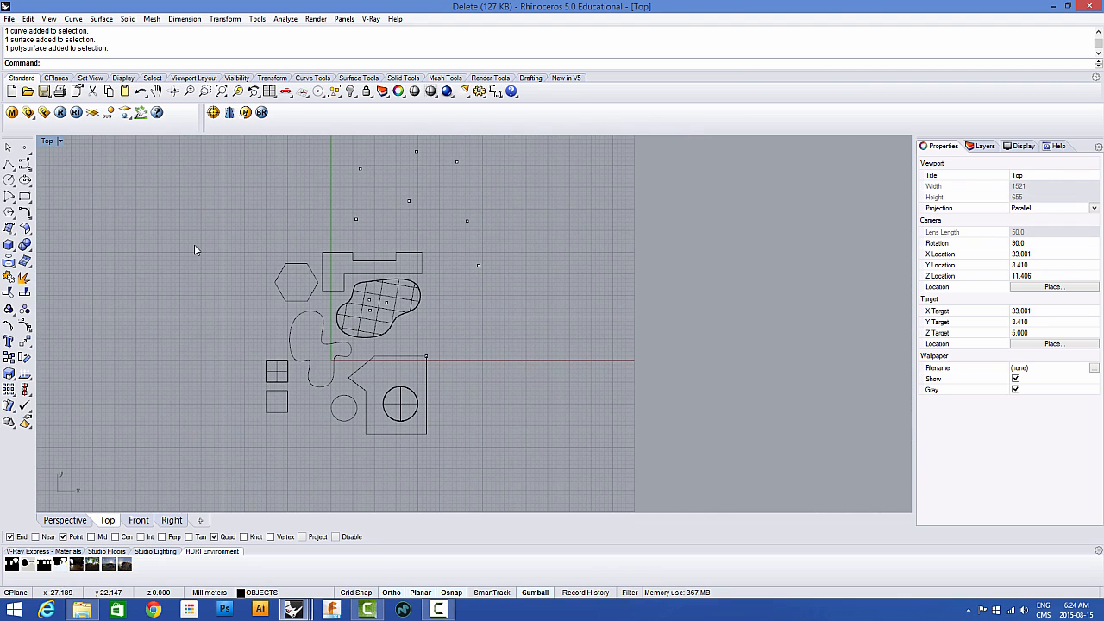
pyautogui.scroll(-2, 209, 244)
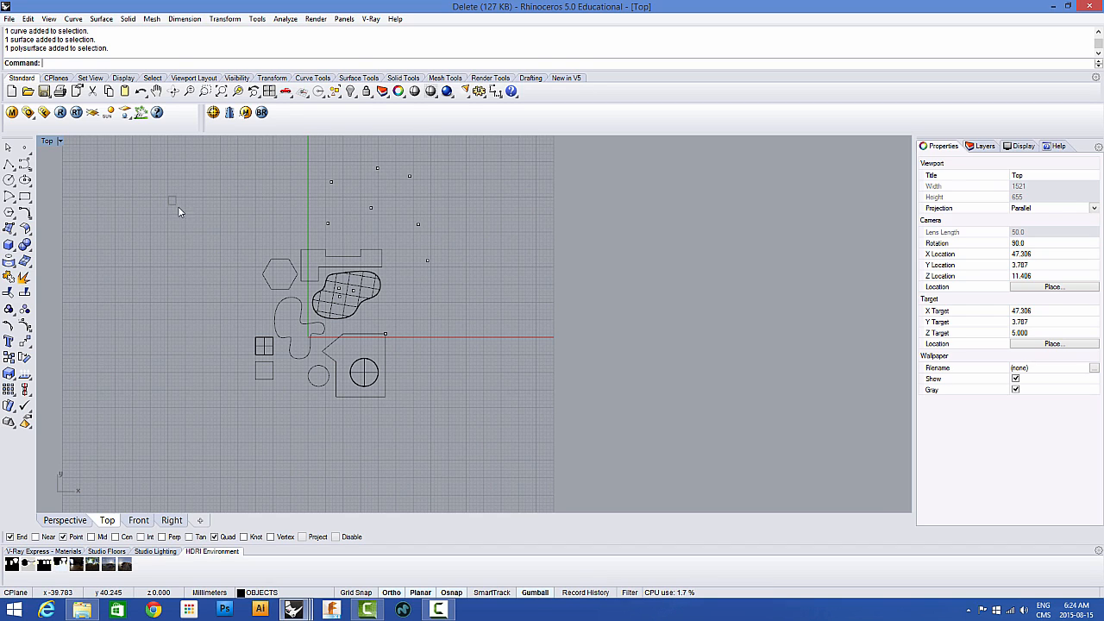
pyautogui.moveTo(200, 226); pyautogui.dragTo(477, 421)
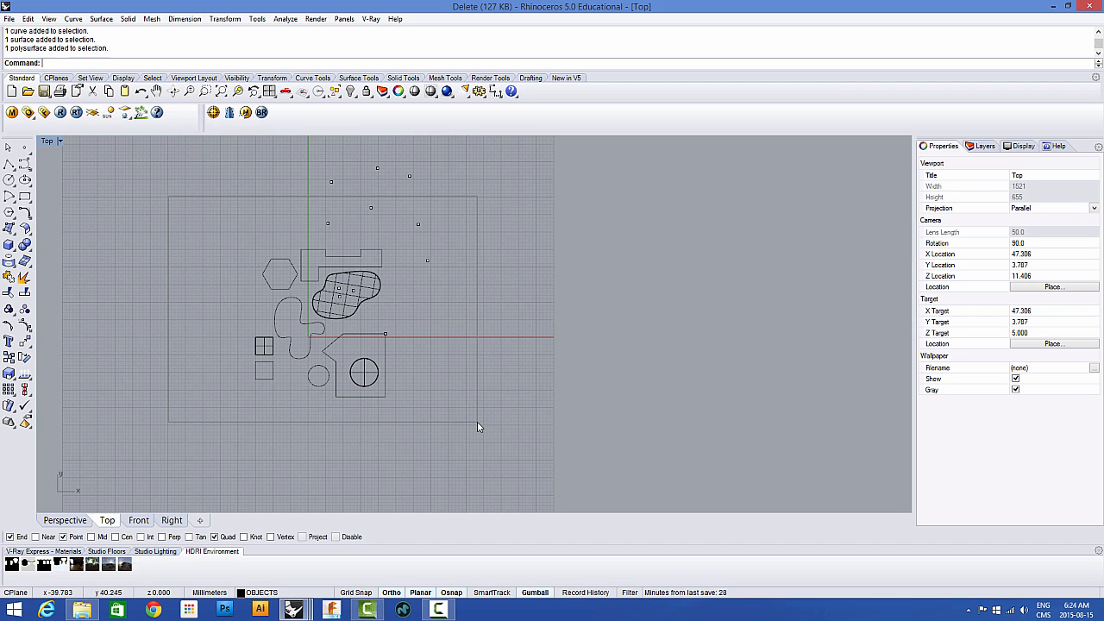
pyautogui.moveTo(477, 421)
pyautogui.mouseDown()
pyautogui.moveTo(483, 413)
pyautogui.moveTo(497, 435)
pyautogui.moveTo(464, 403)
pyautogui.moveTo(486, 427)
pyautogui.mouseUp()
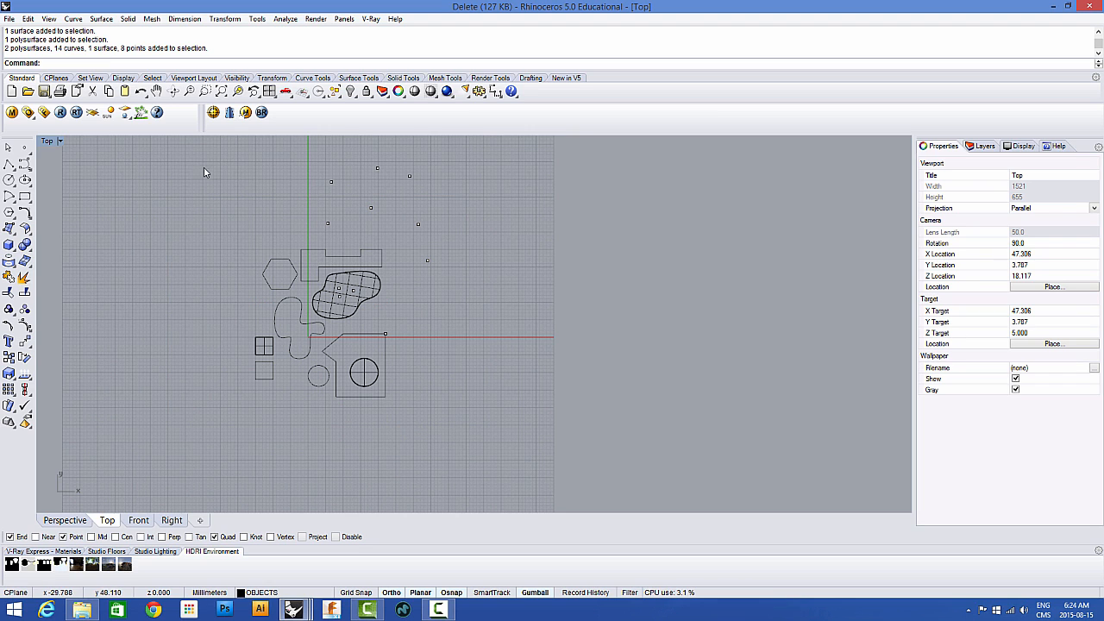
pyautogui.moveTo(204, 157); pyautogui.dragTo(492, 421)
pyautogui.moveTo(179, 174); pyautogui.dragTo(385, 358)
pyautogui.click(203, 240)
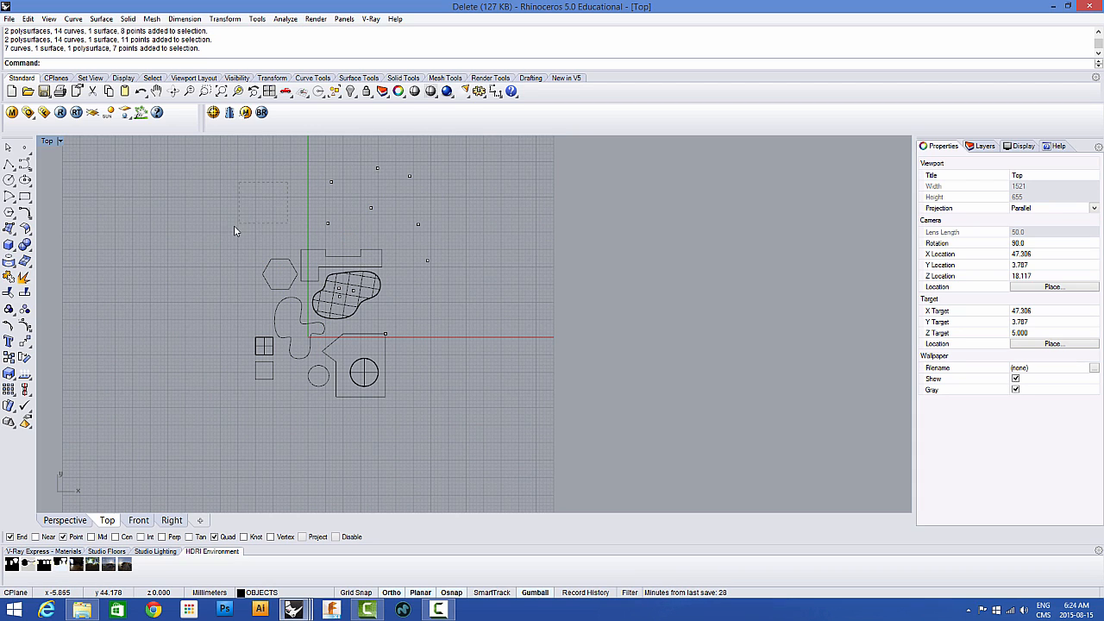
pyautogui.moveTo(189, 250); pyautogui.dragTo(123, 257)
# Step: Select the notched curve, hexagon, freeform curve and blob-shaped surface one at a time, and clear the selection
pyautogui.scroll(6, 236, 242)
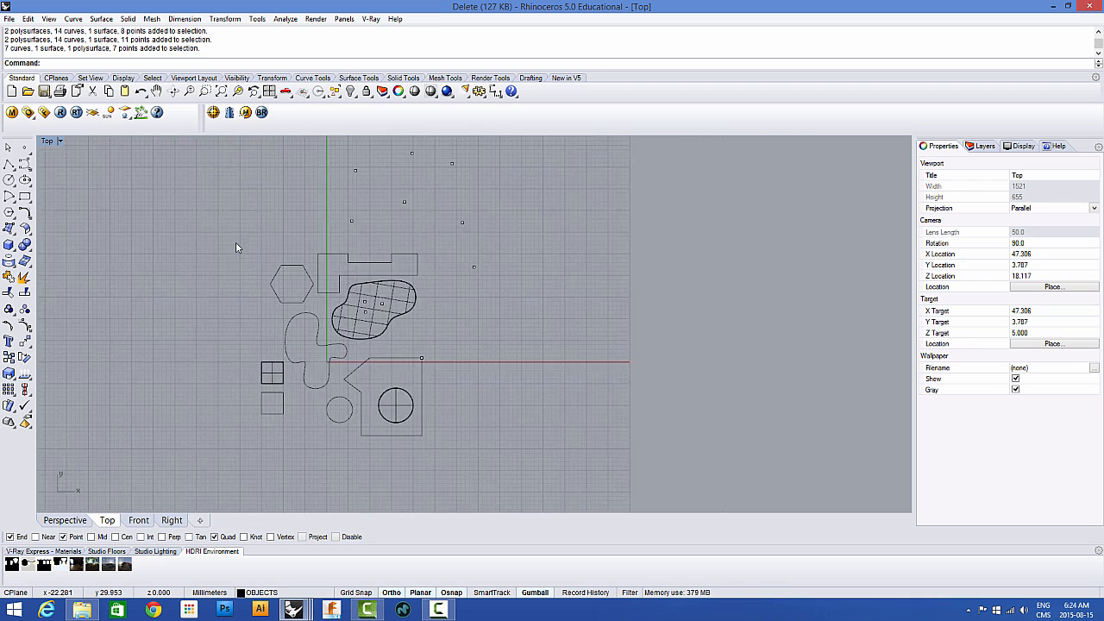
pyautogui.moveTo(264, 280); pyautogui.dragTo(161, 277, button='right')
pyautogui.scroll(4, 185, 282)
pyautogui.moveTo(248, 310); pyautogui.dragTo(226, 271, button='right')
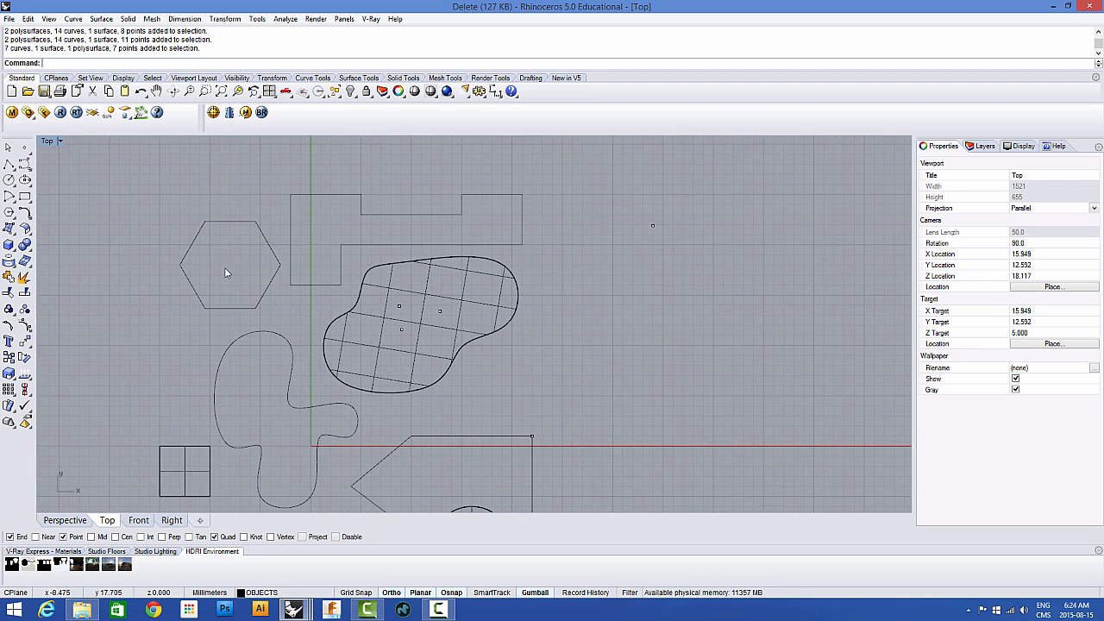
pyautogui.scroll(-2, 225, 269)
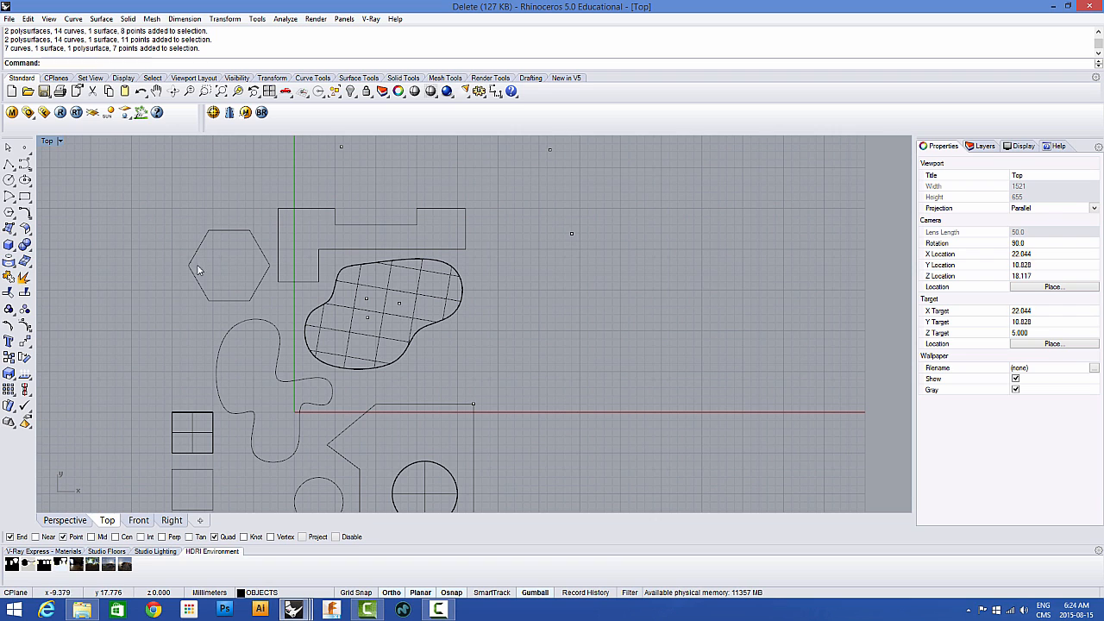
pyautogui.click(239, 232)
pyautogui.click(279, 224)
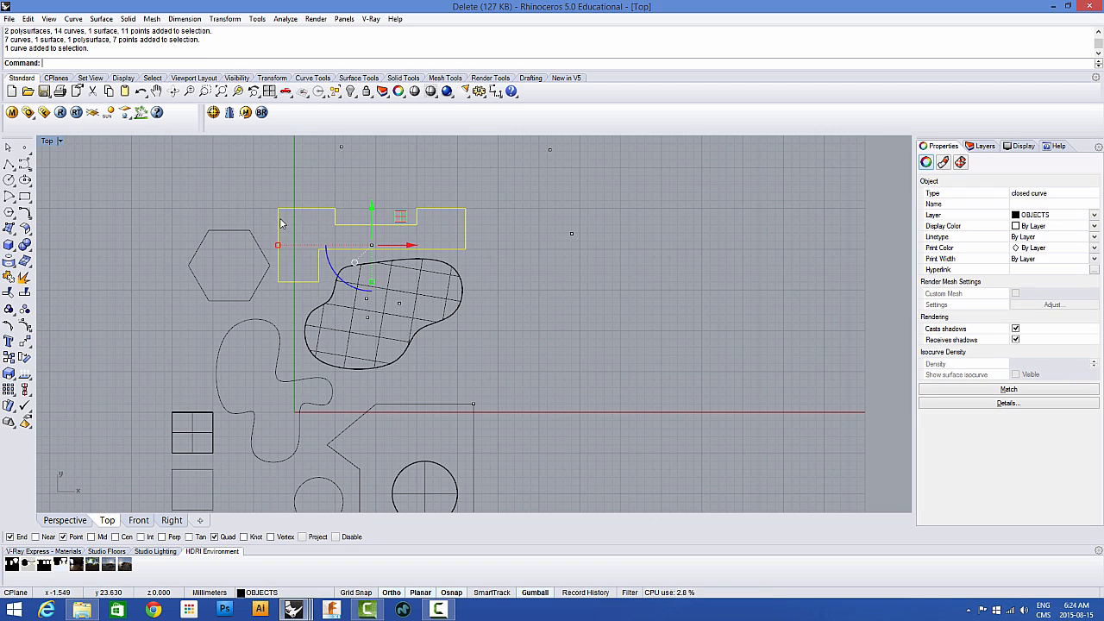
pyautogui.click(260, 282)
pyautogui.click(267, 323)
pyautogui.click(311, 303)
pyautogui.click(321, 310)
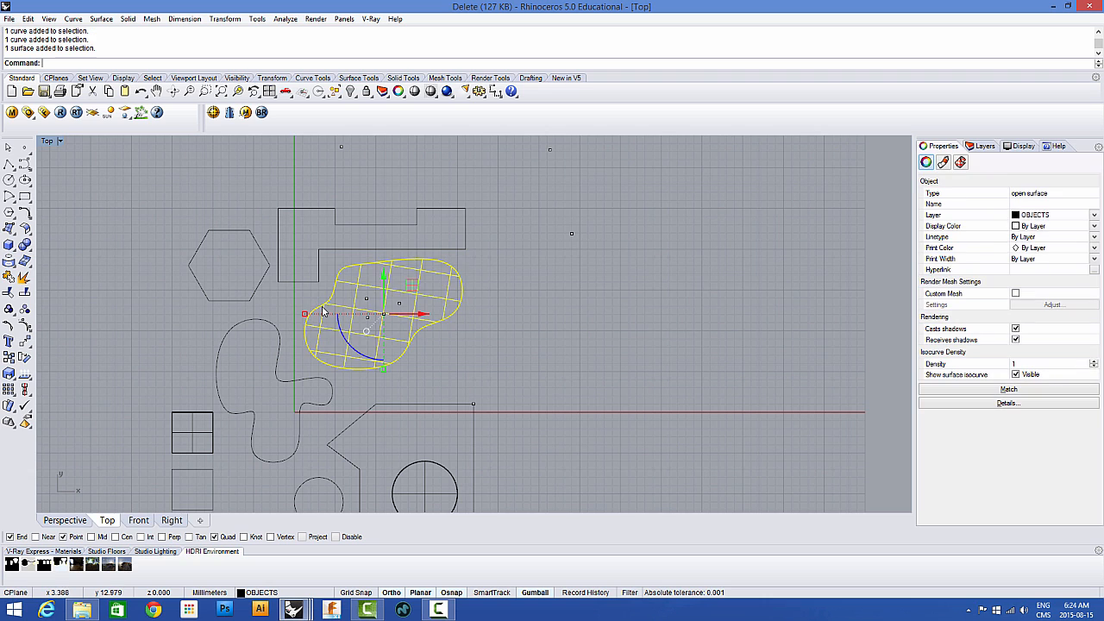
pyautogui.click(147, 194)
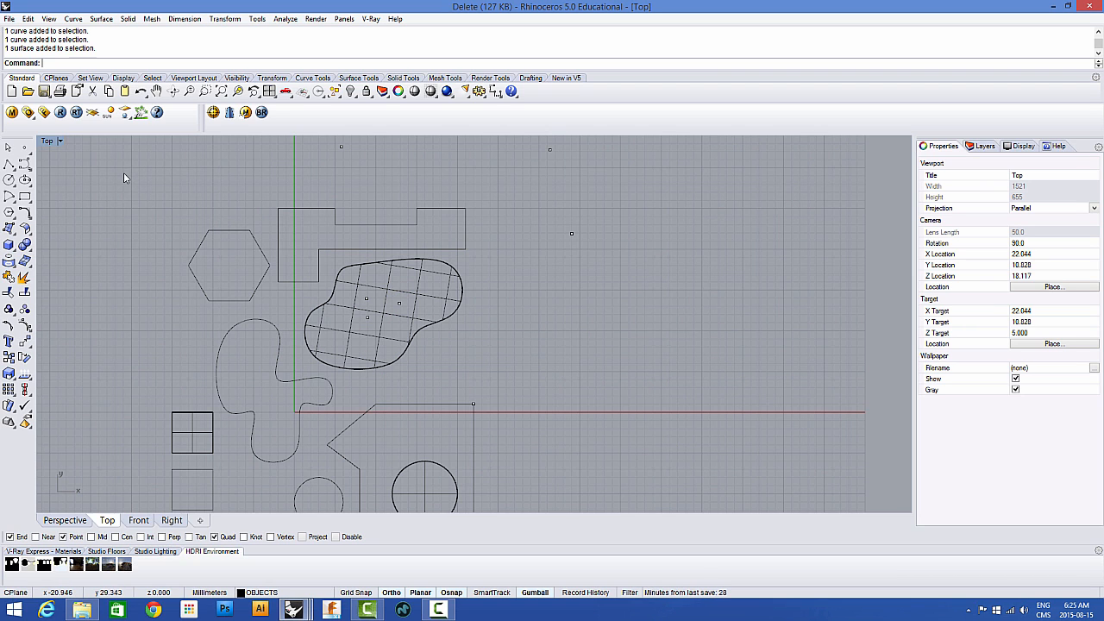
# Step: Select the shapes around the blob-shaped surface once with a window box and once with a crossing box, clearing each selection
pyautogui.moveTo(124, 173); pyautogui.dragTo(525, 469)
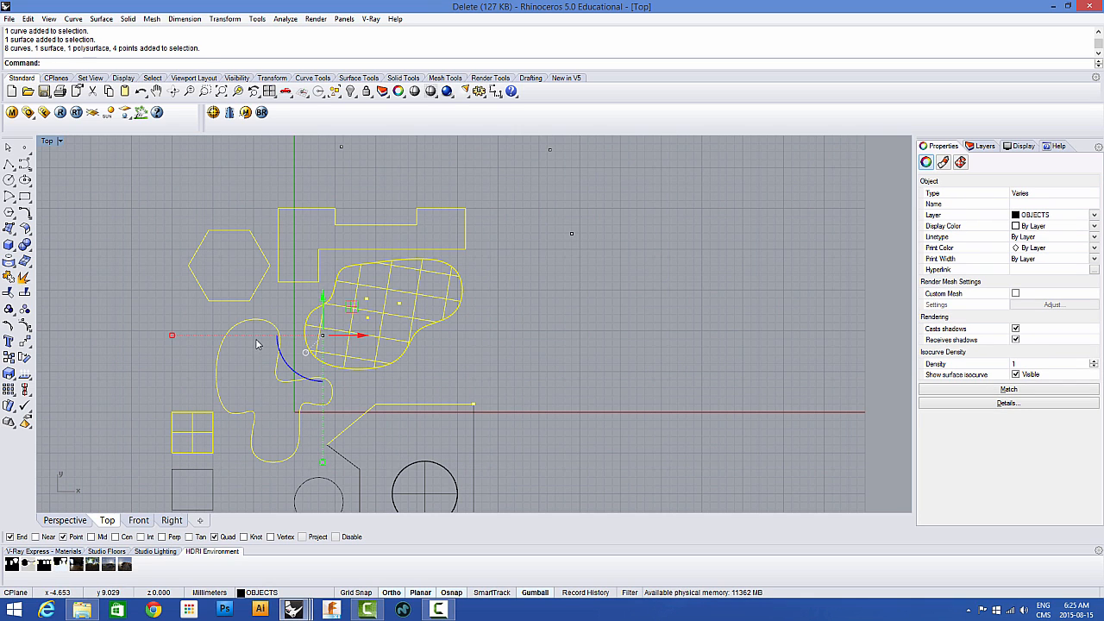
pyautogui.click(166, 381)
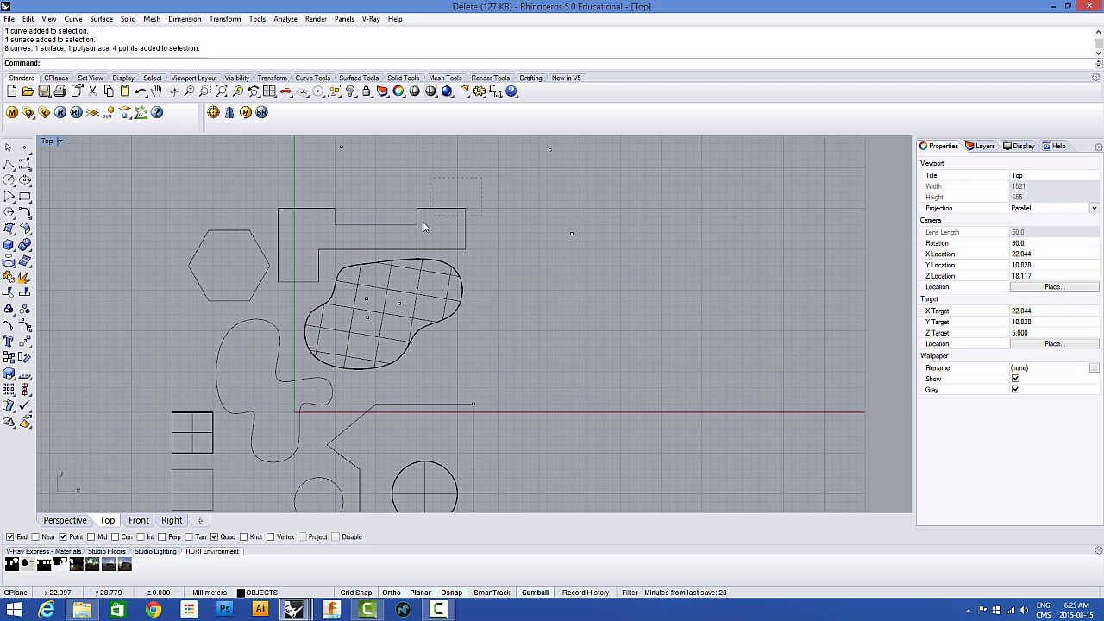
pyautogui.moveTo(306, 311); pyautogui.dragTo(218, 343)
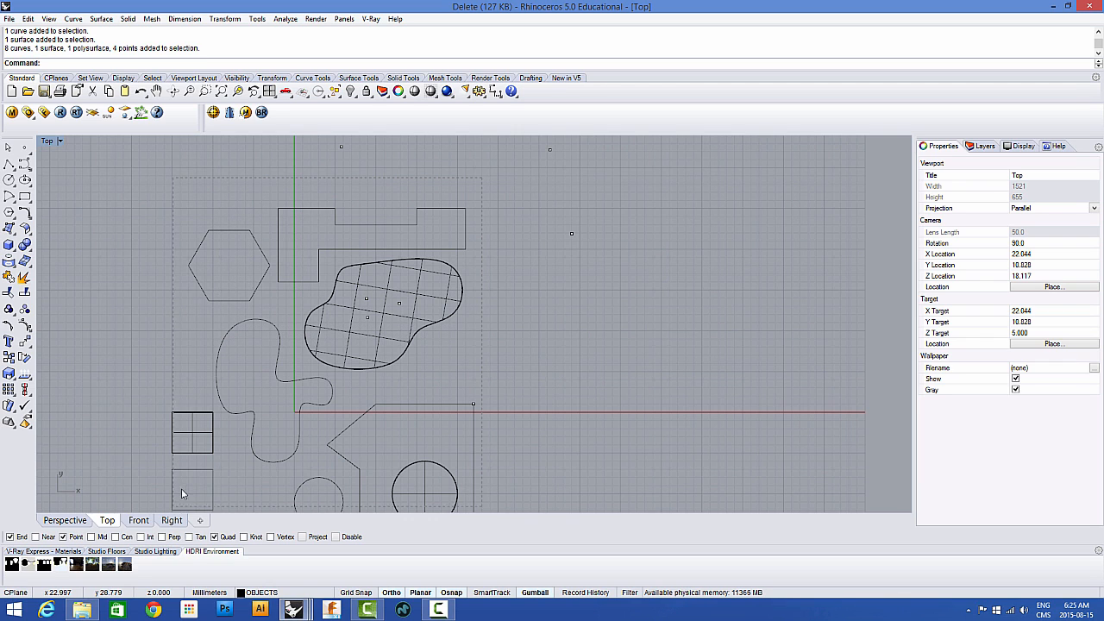
pyautogui.moveTo(193, 326); pyautogui.dragTo(138, 334)
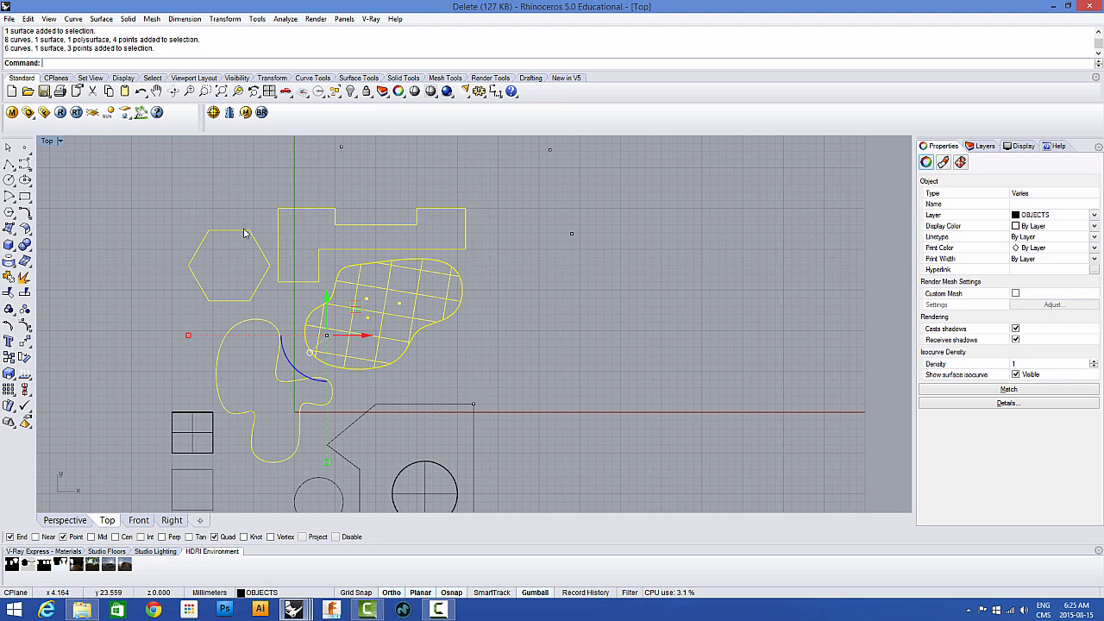
pyautogui.click(144, 282)
pyautogui.scroll(-2, 144, 282)
pyautogui.scroll(-1, 146, 282)
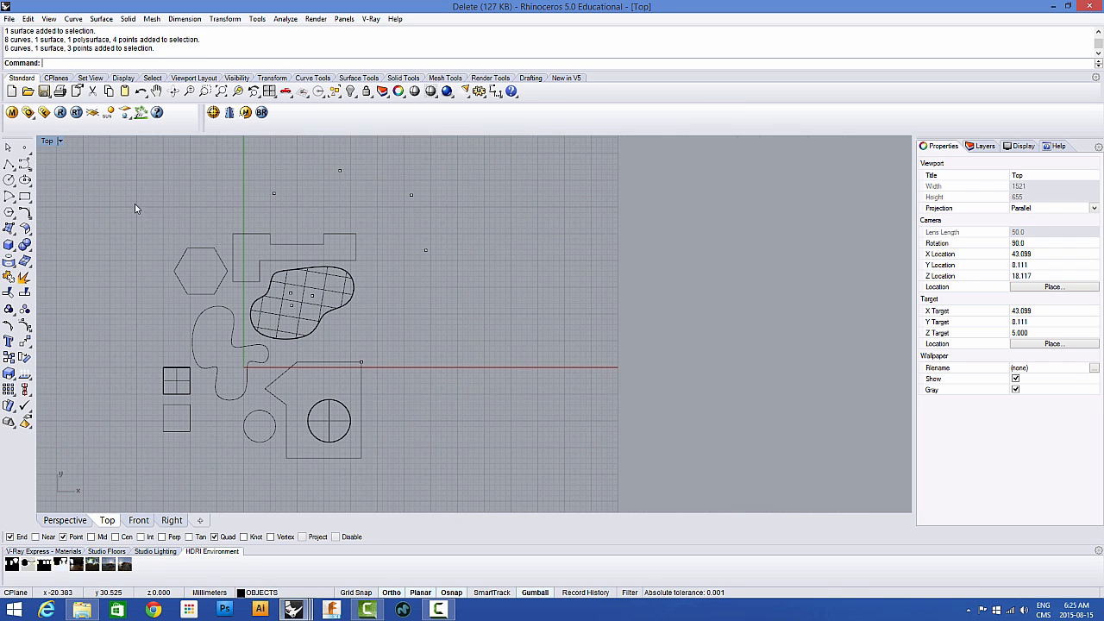
# Step: Window-select the hexagon and notched curve, and crossing-select them together with the freeform curve and blob-shaped surface, clearing each selection
pyautogui.moveTo(188, 276); pyautogui.dragTo(362, 337)
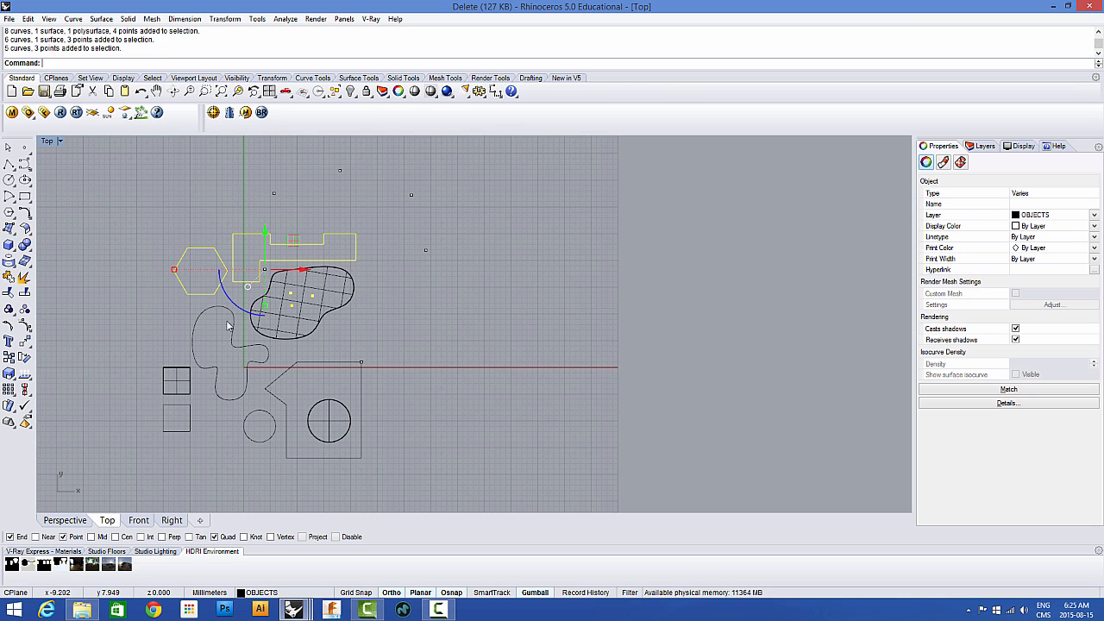
pyautogui.click(390, 271)
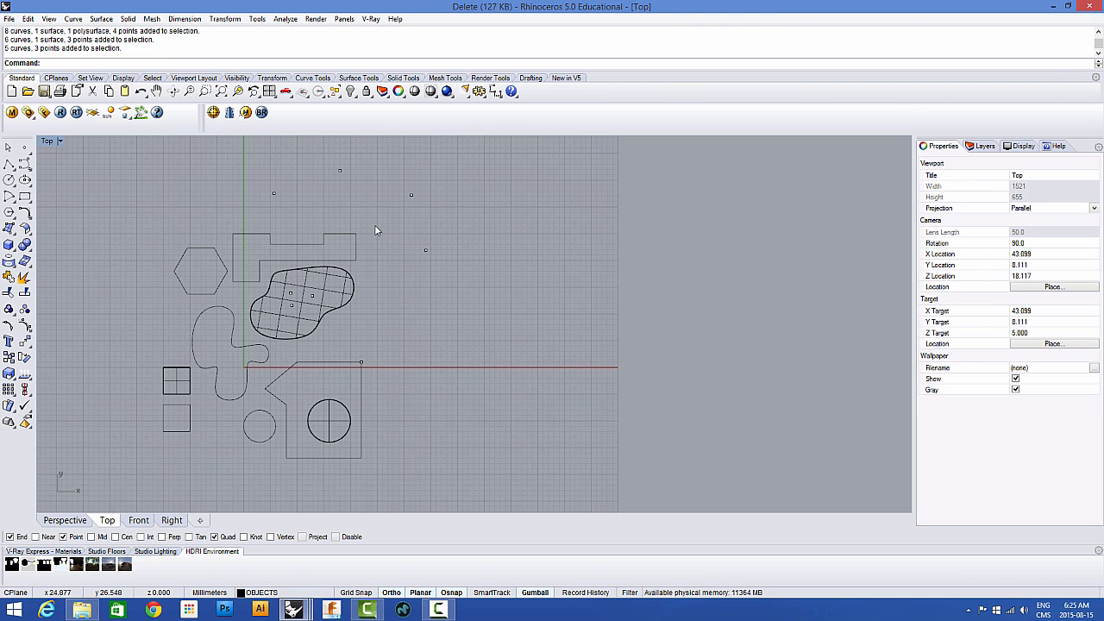
pyautogui.moveTo(379, 221); pyautogui.dragTo(216, 321)
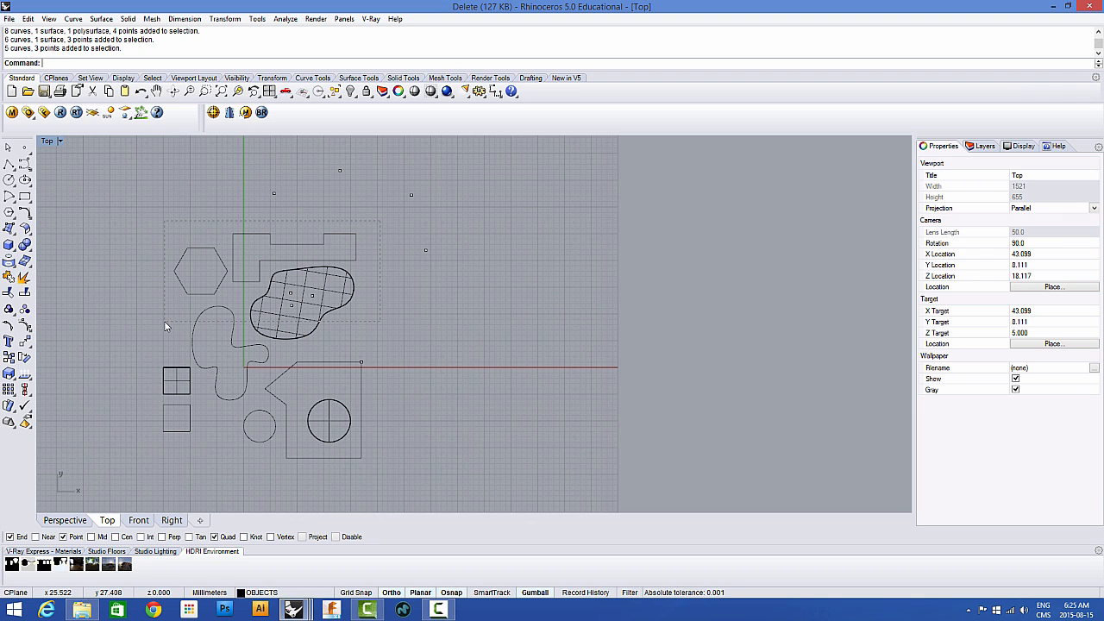
pyautogui.moveTo(167, 326); pyautogui.dragTo(171, 322)
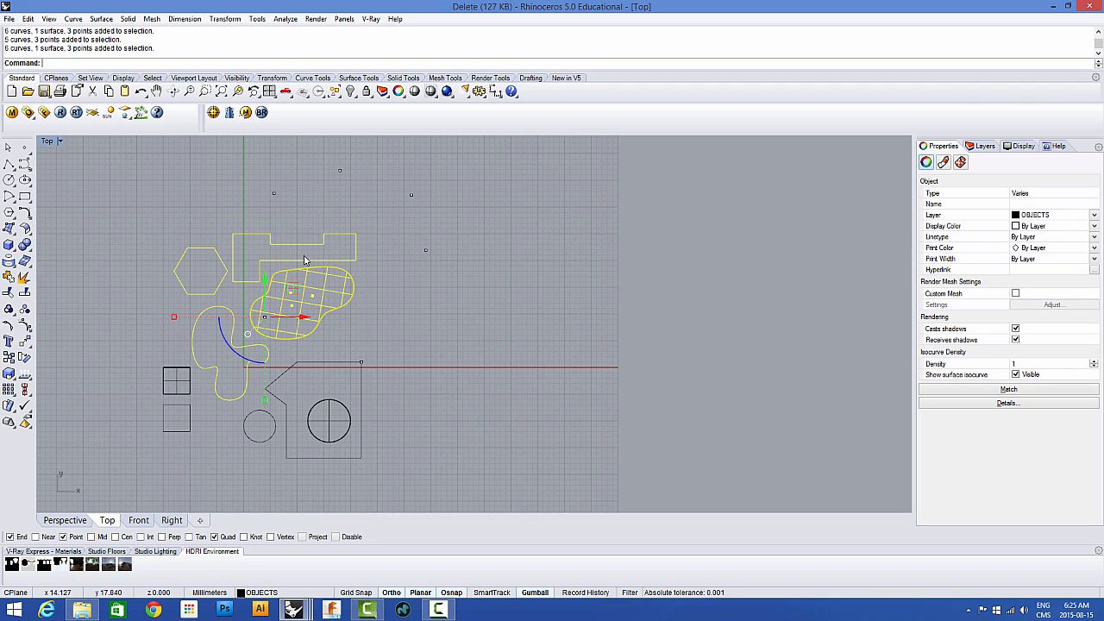
pyautogui.moveTo(310, 297); pyautogui.dragTo(433, 300, button='right')
pyautogui.scroll(4, 423, 305)
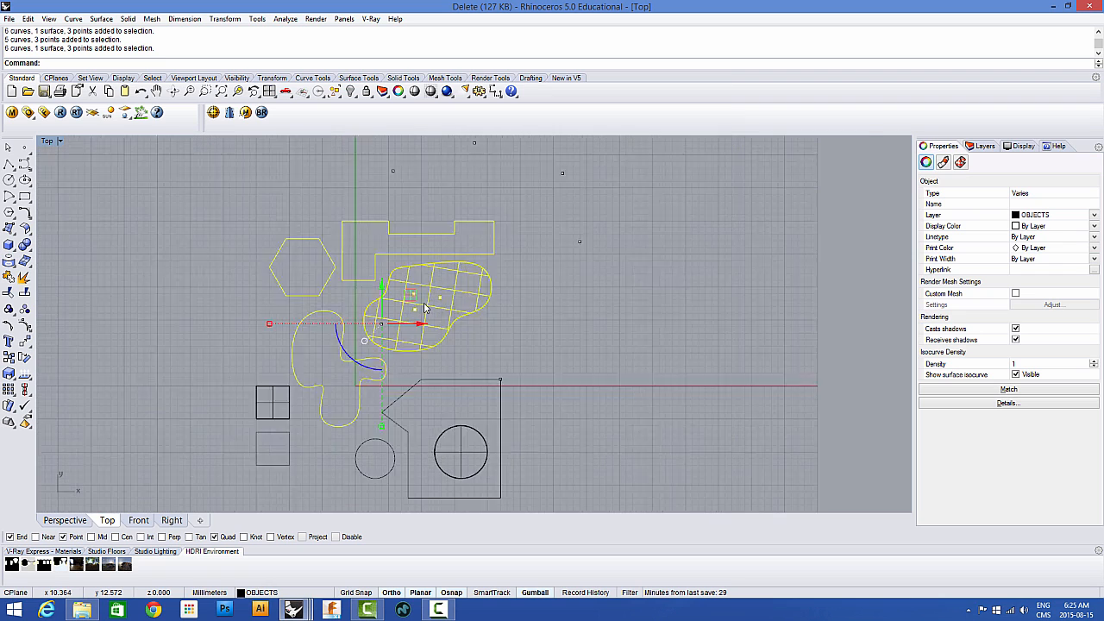
pyautogui.click(514, 326)
pyautogui.scroll(-5, 500, 328)
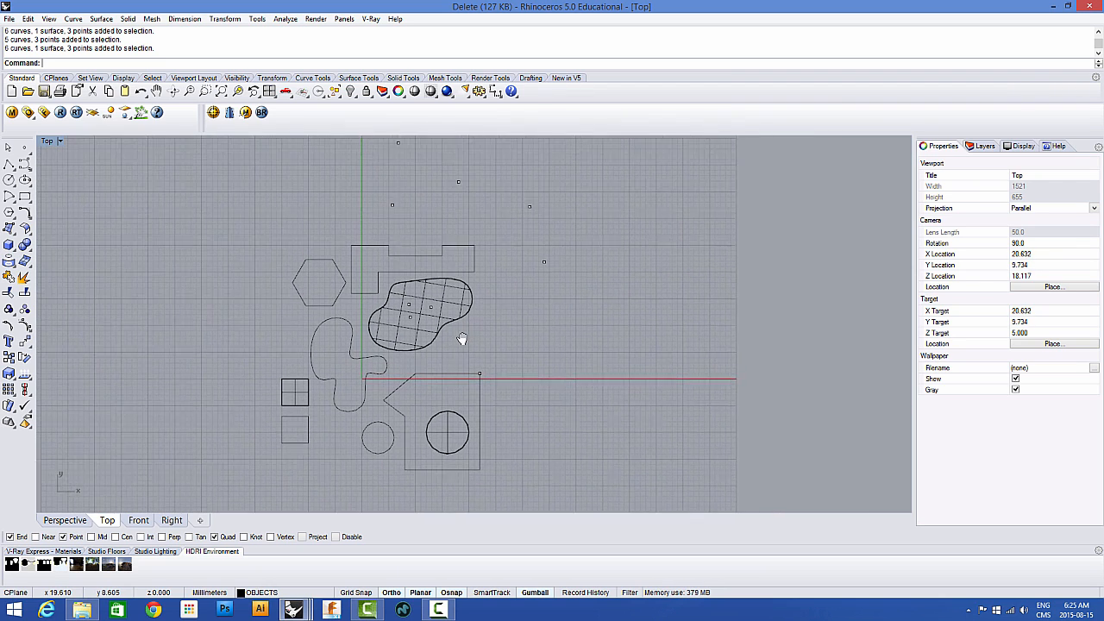
# Step: Try to pick one of the overlapping curves at the hexagon from the selection candidates, and cancel the choice
pyautogui.moveTo(354, 241); pyautogui.dragTo(306, 231, button='right')
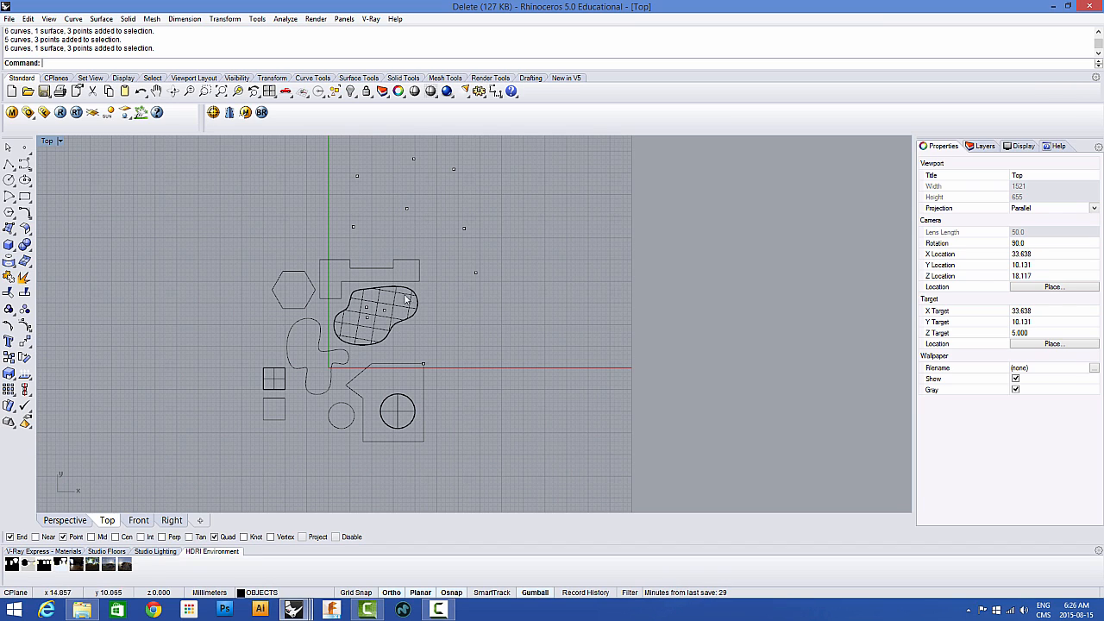
pyautogui.click(304, 276)
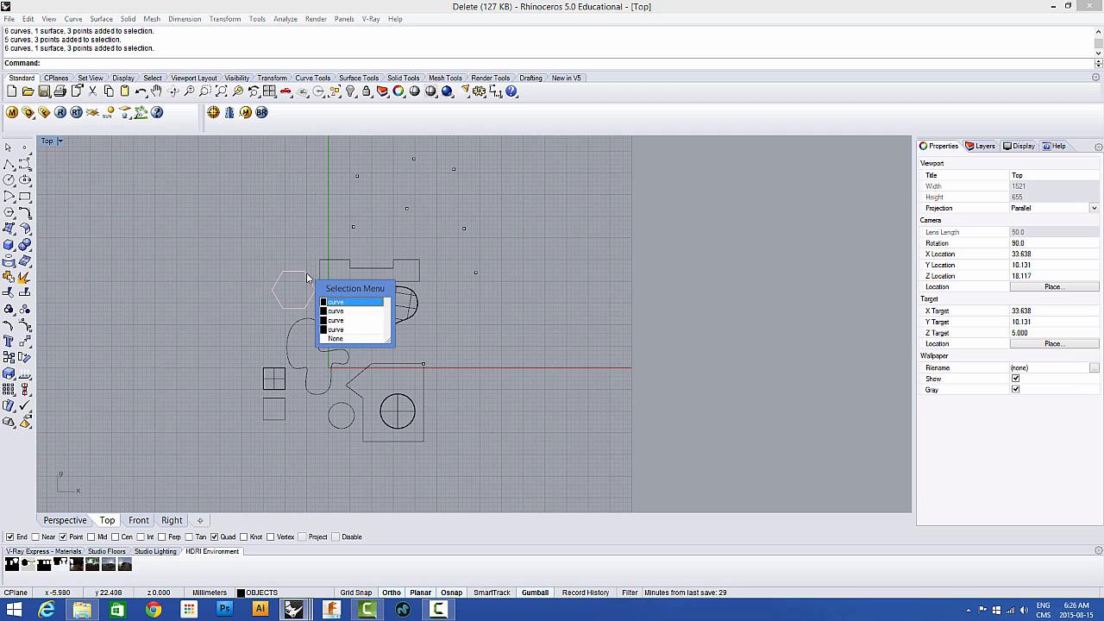
pyautogui.click(337, 303)
pyautogui.press('Escape')
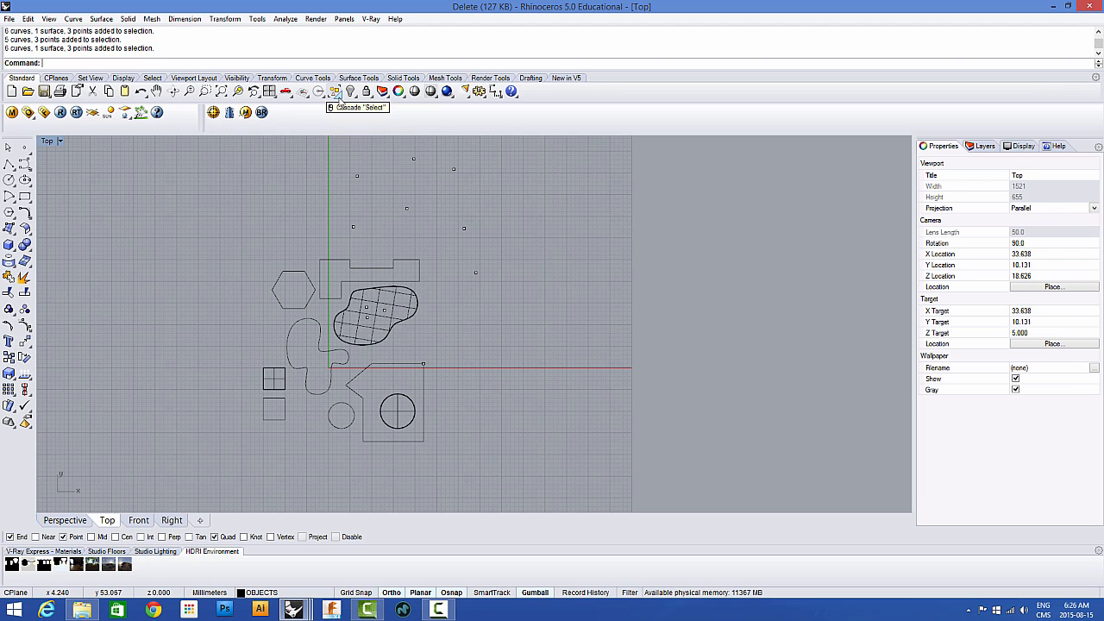
# Step: Keep the set of selection commands floating beside the objects, and select and hide all curves
pyautogui.click(342, 99)
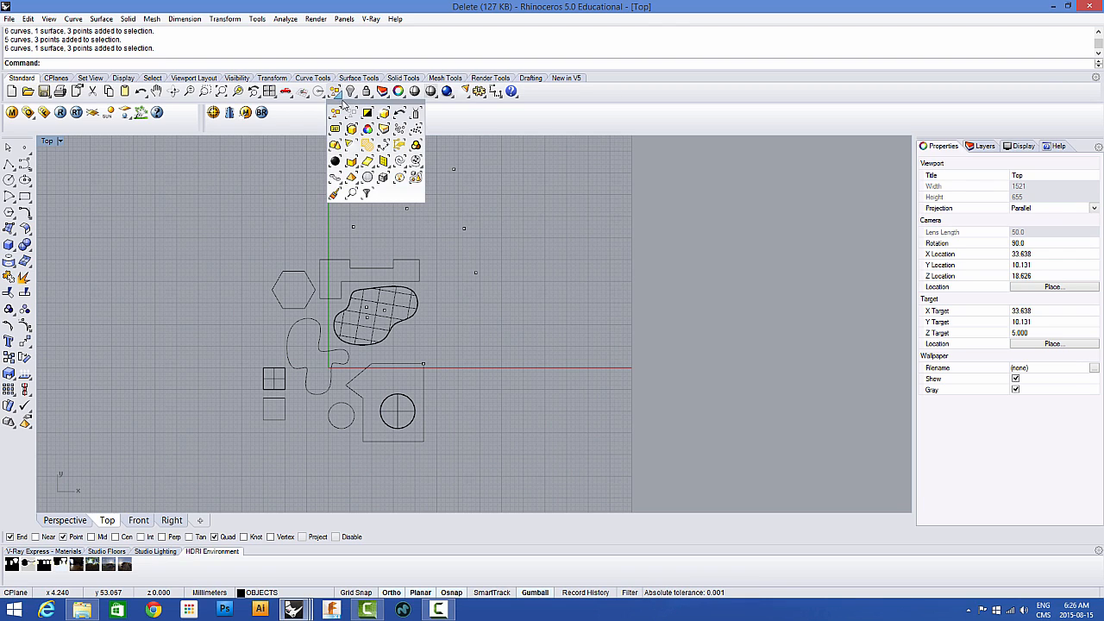
pyautogui.moveTo(344, 101); pyautogui.dragTo(595, 145)
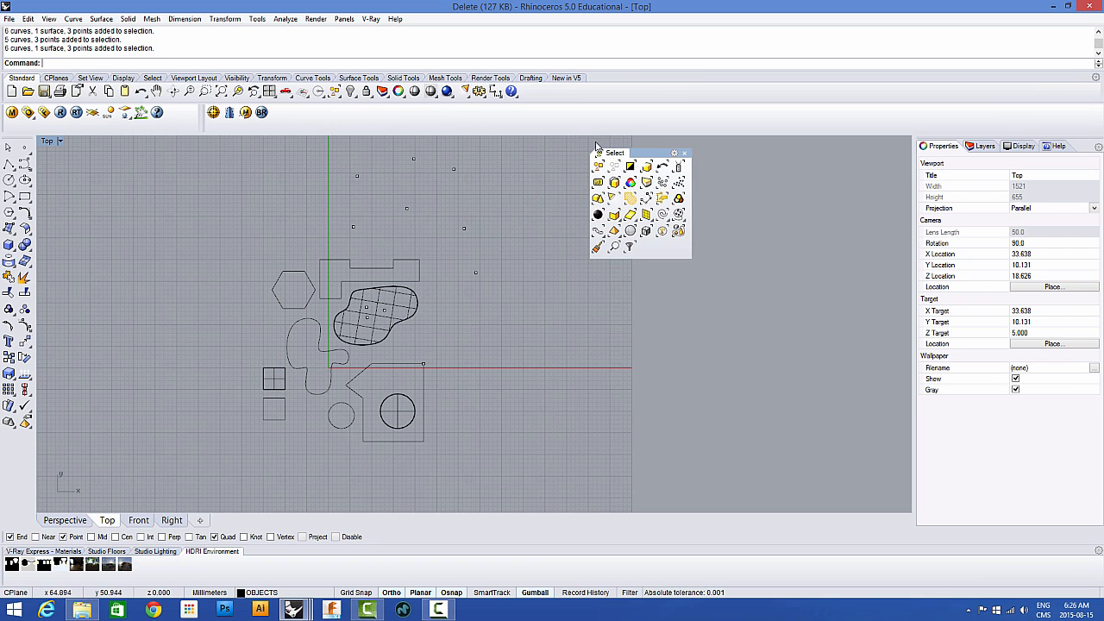
pyautogui.click(662, 215)
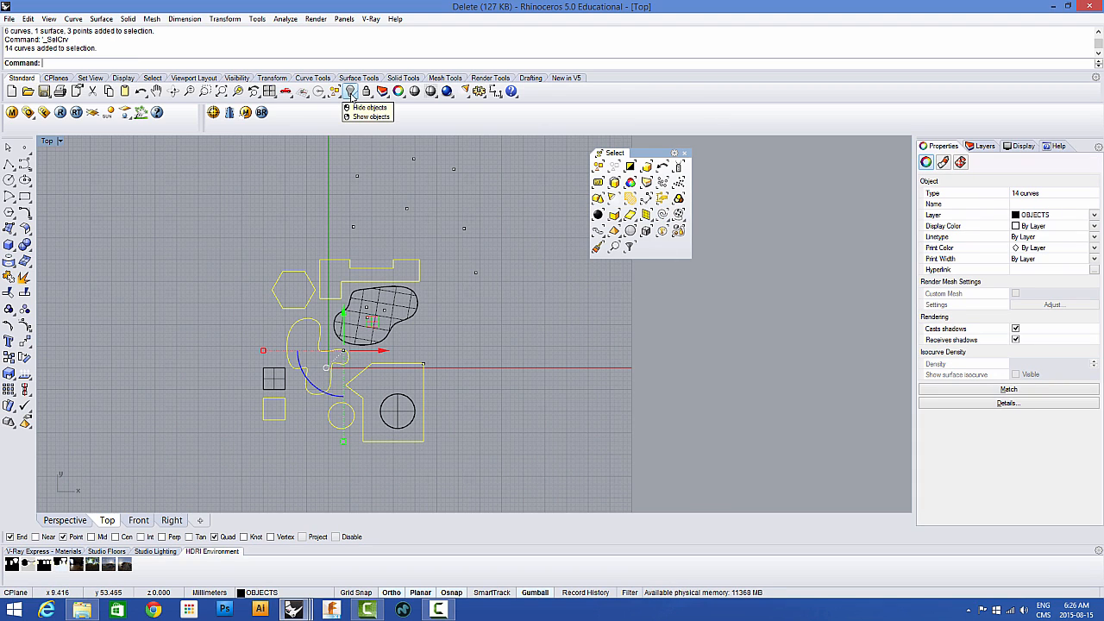
pyautogui.click(351, 92)
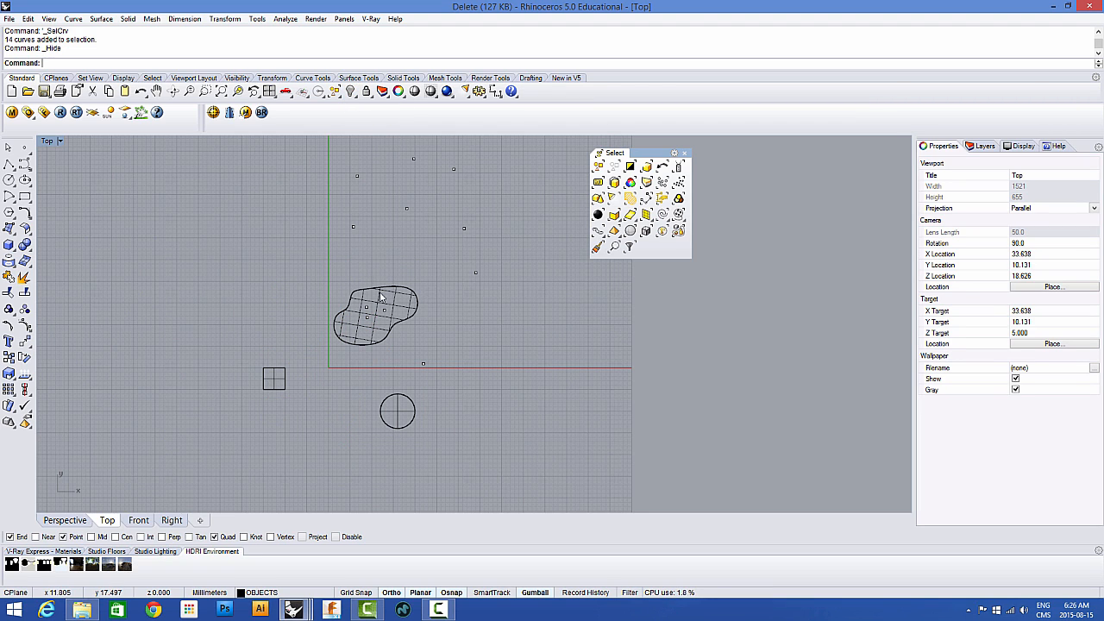
# Step: Select and hide all points, and do the same for all surfaces
pyautogui.moveTo(449, 327); pyautogui.dragTo(445, 345, button='right')
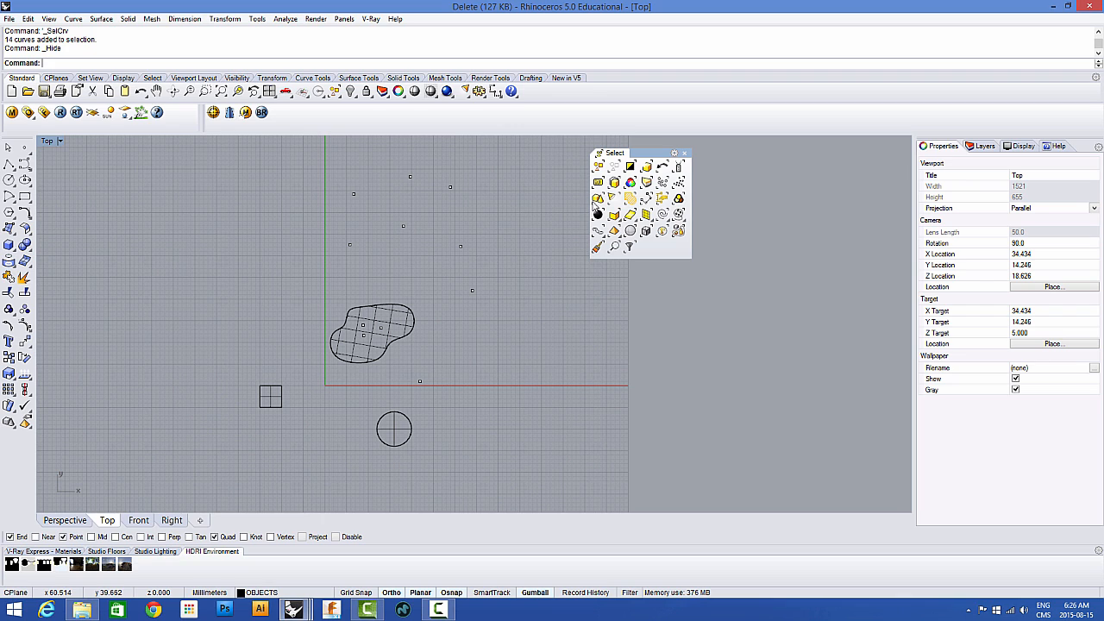
pyautogui.click(663, 185)
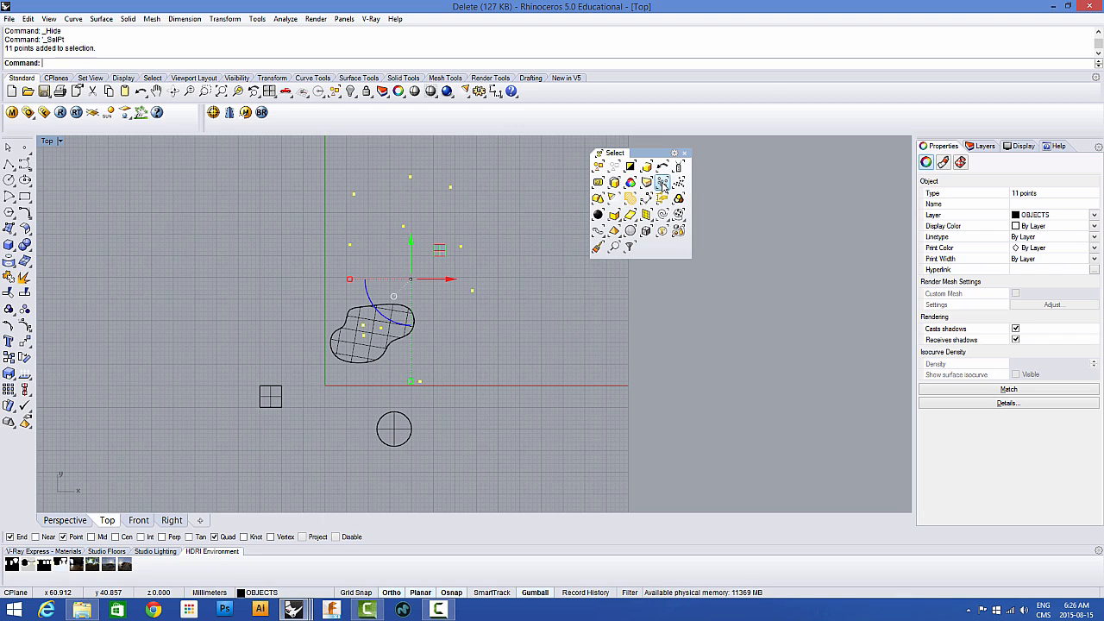
pyautogui.click(351, 92)
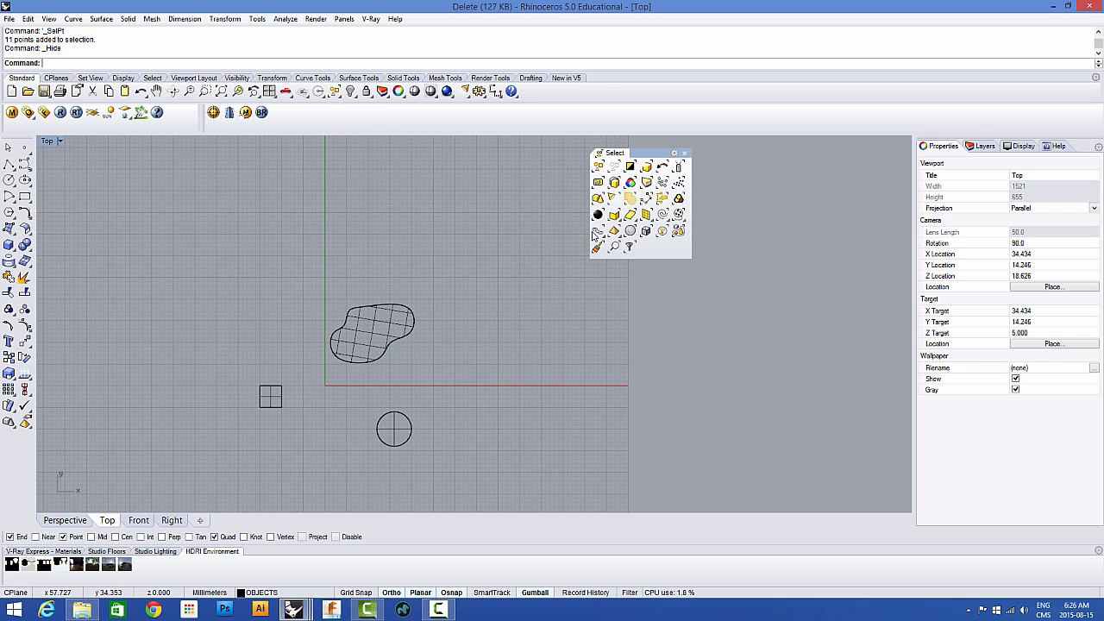
pyautogui.click(630, 216)
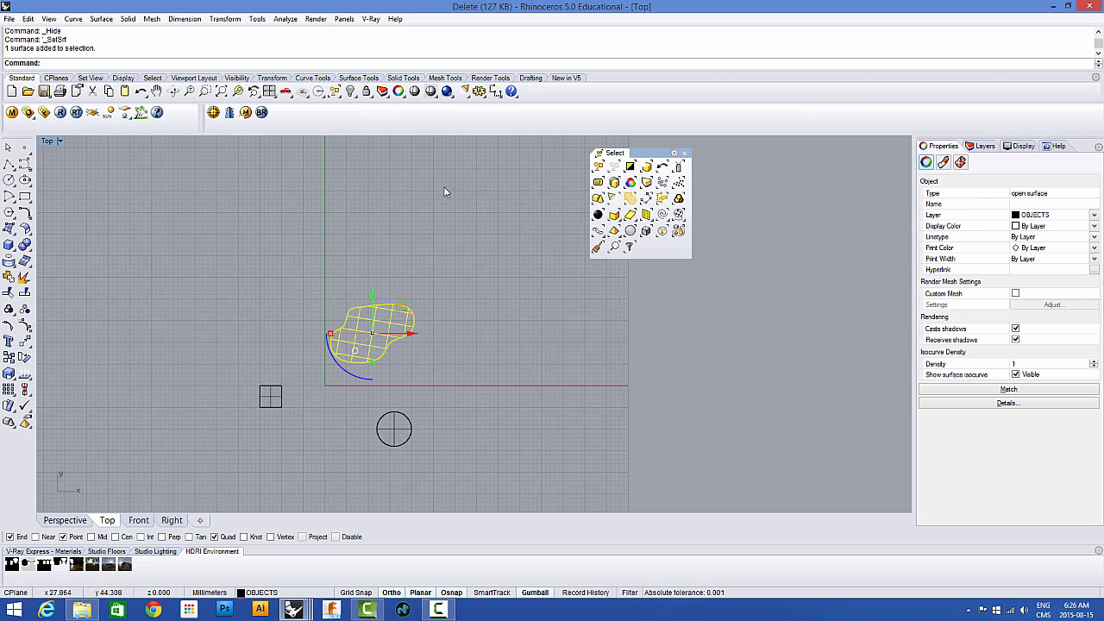
pyautogui.click(353, 93)
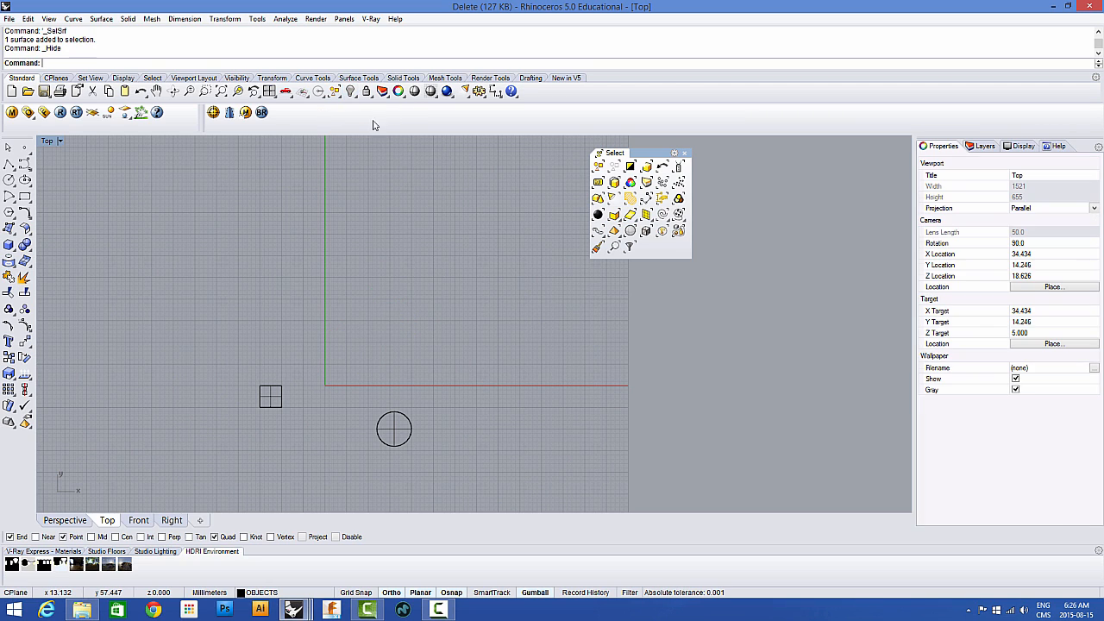
# Step: Select and hide all polysurfaces, and bring every hidden object back into view
pyautogui.click(598, 214)
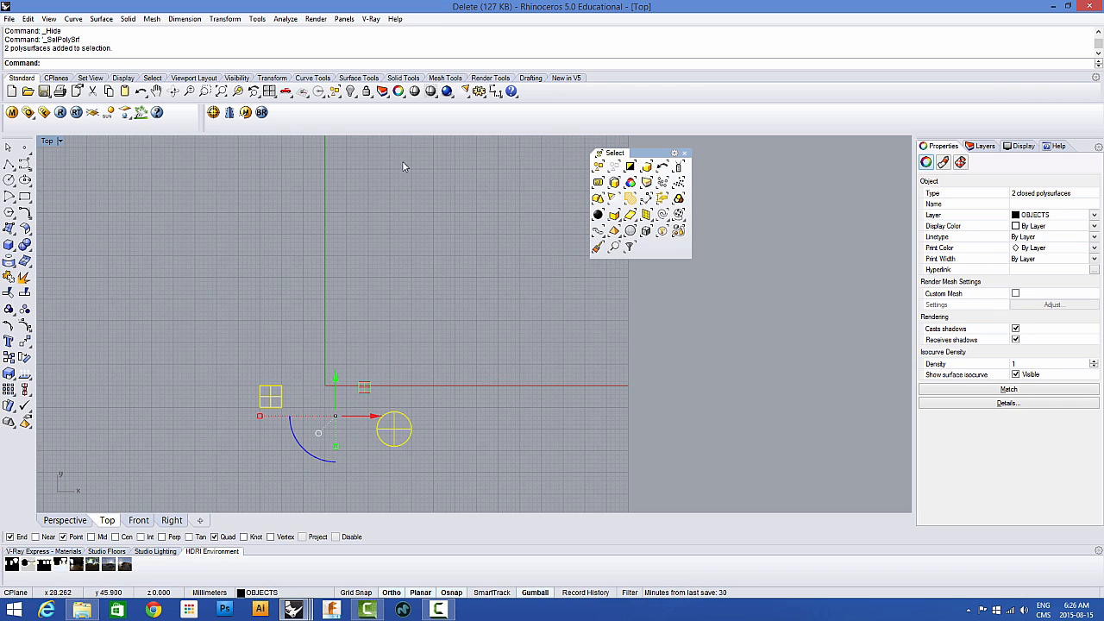
pyautogui.click(350, 92)
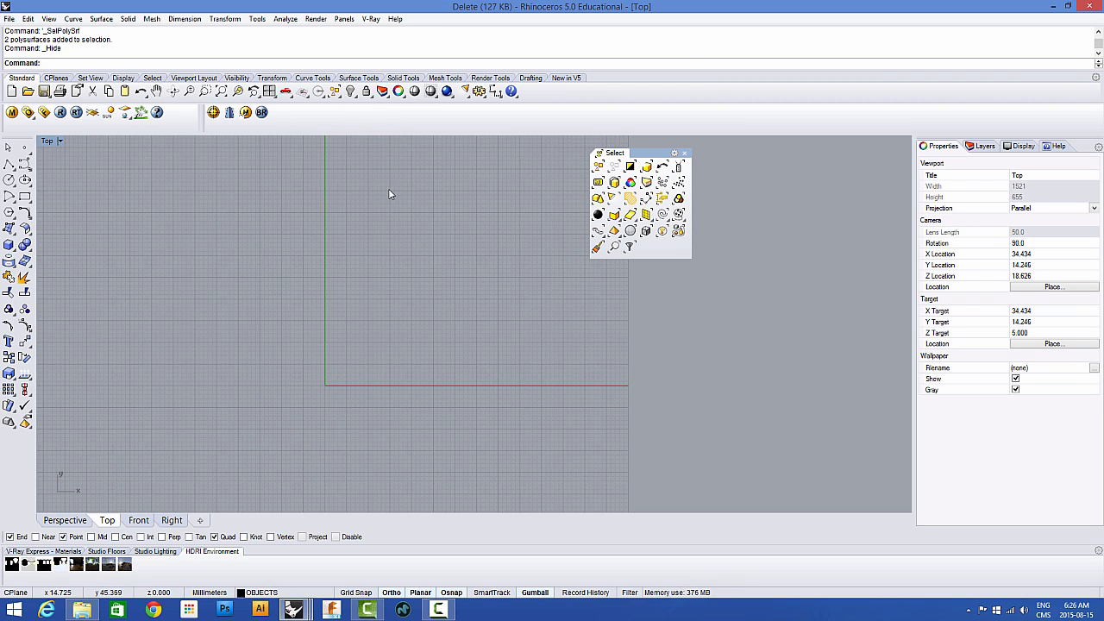
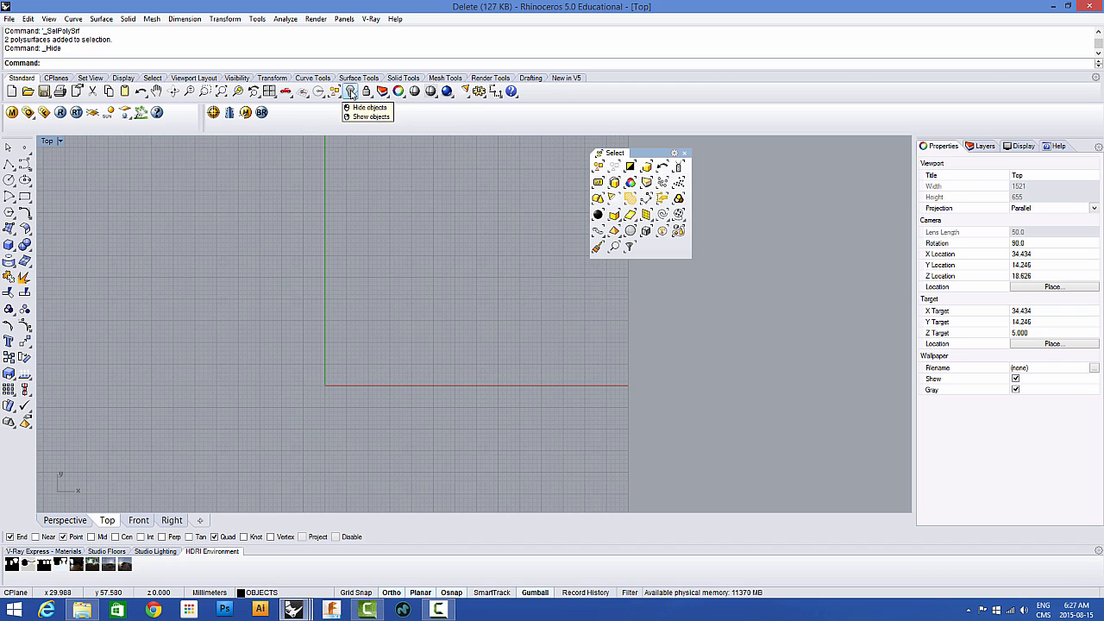
pyautogui.rightClick(351, 93)
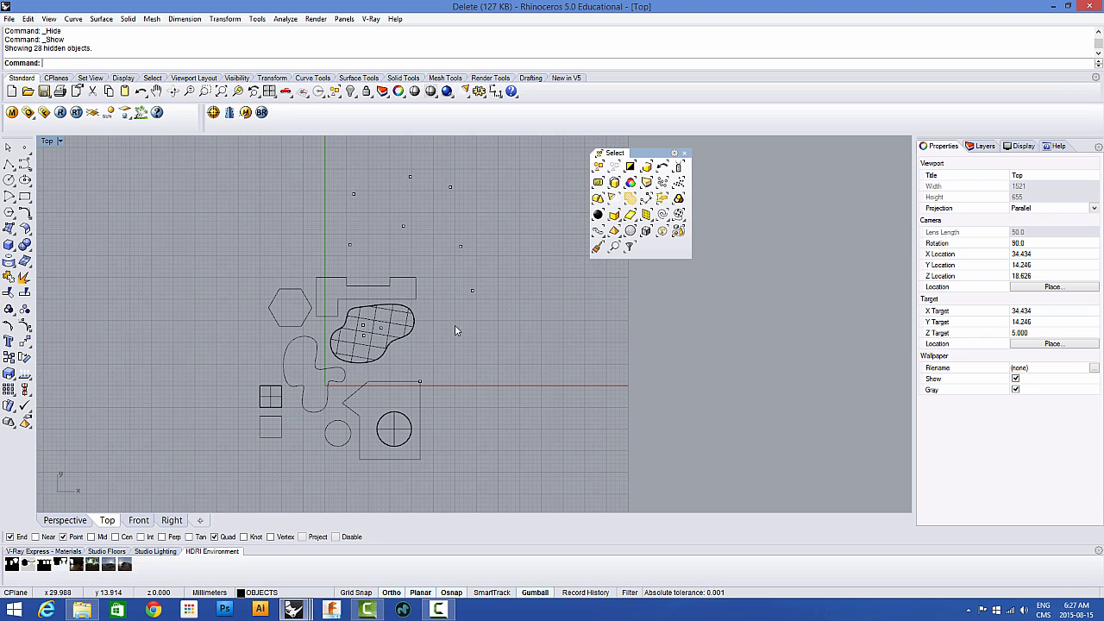
# Step: Crossing-select the hexagons and freeform curve in the Top view, group them, and test the group by picking one member
pyautogui.moveTo(455, 328); pyautogui.dragTo(460, 313, button='right')
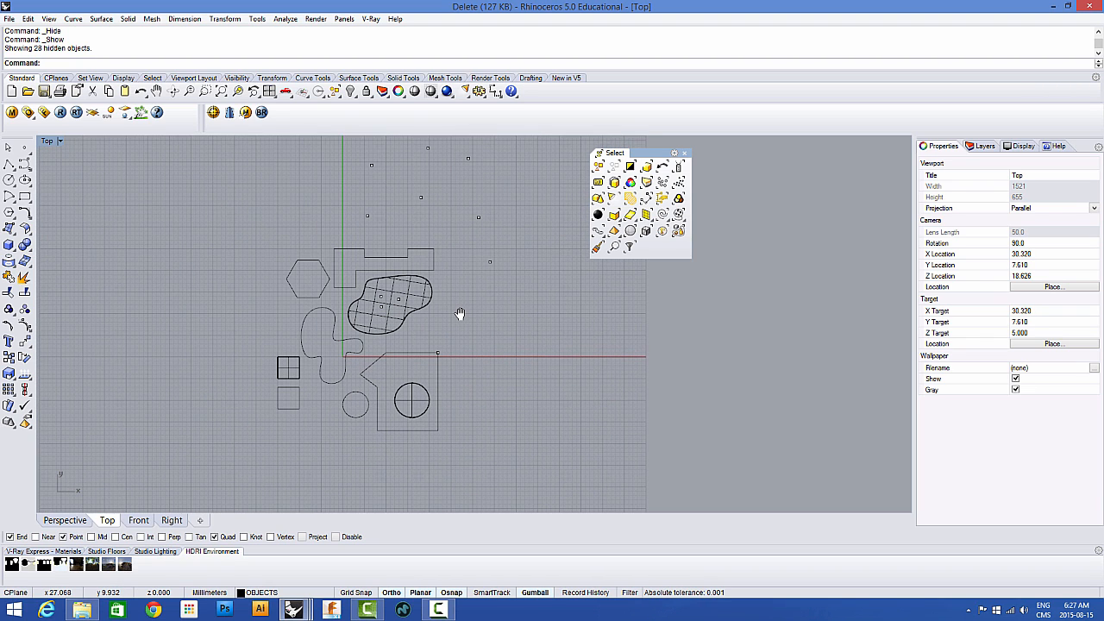
pyautogui.doubleClick(47, 141)
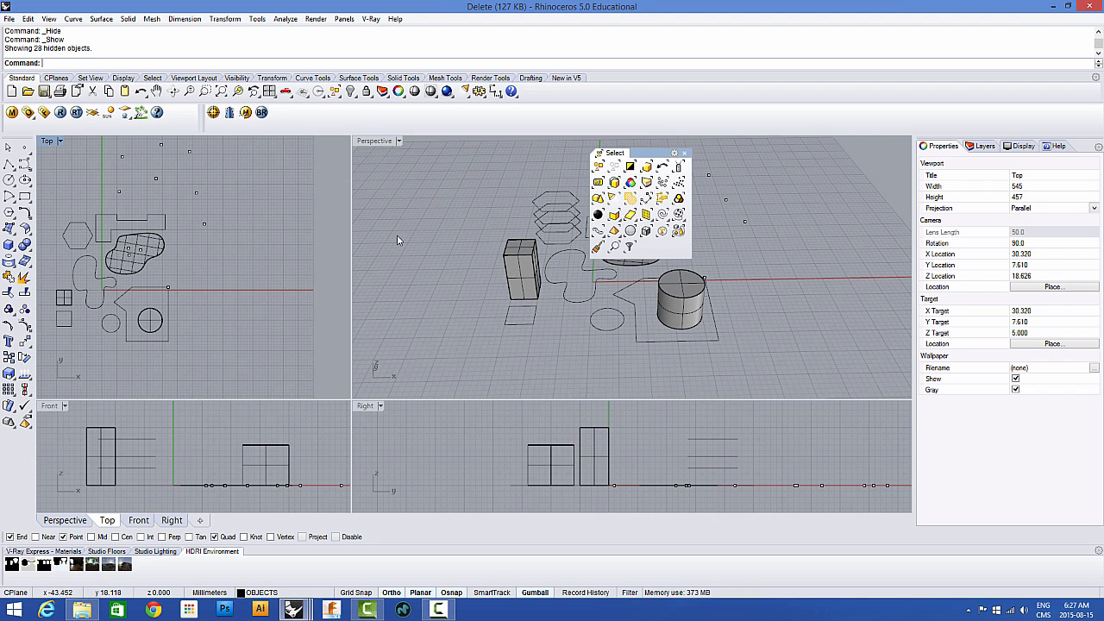
pyautogui.doubleClick(47, 141)
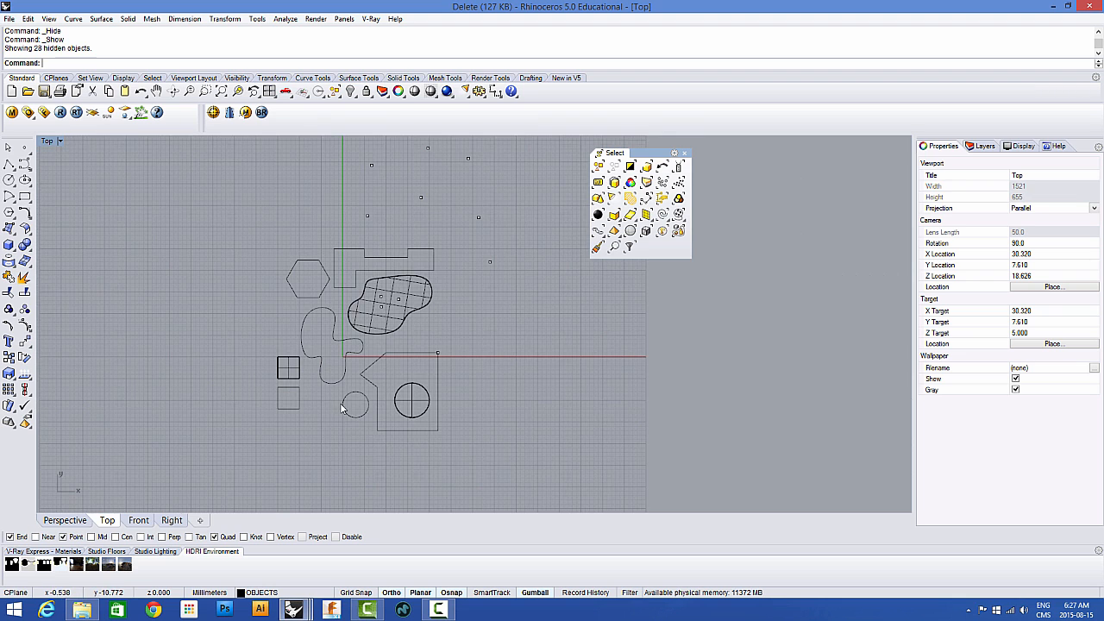
pyautogui.scroll(5, 373, 388)
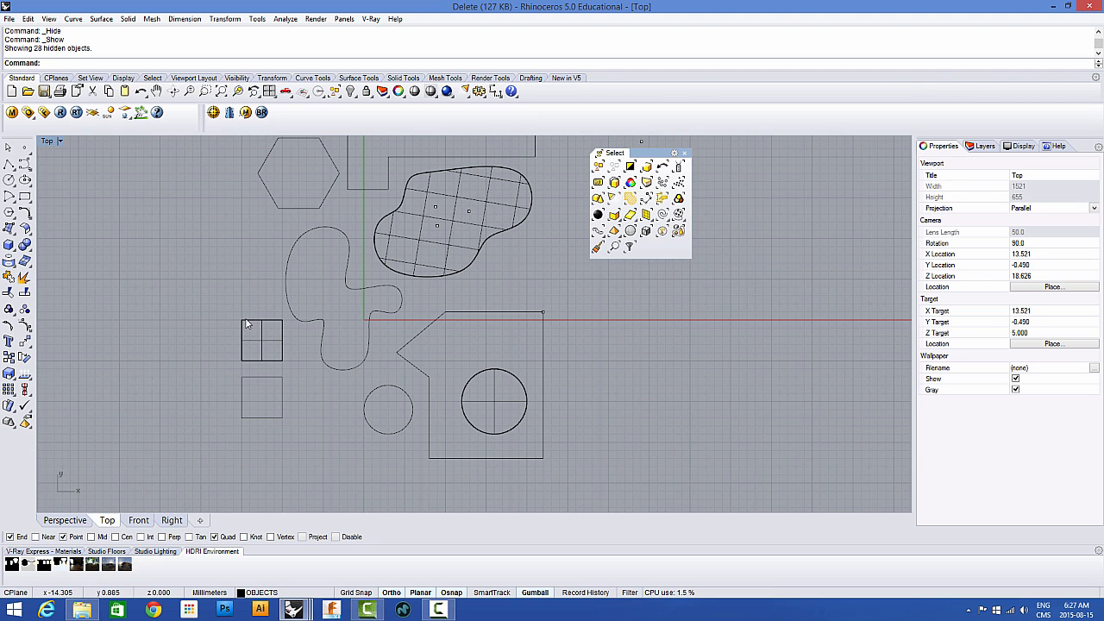
pyautogui.moveTo(263, 295); pyautogui.dragTo(221, 366, button='right')
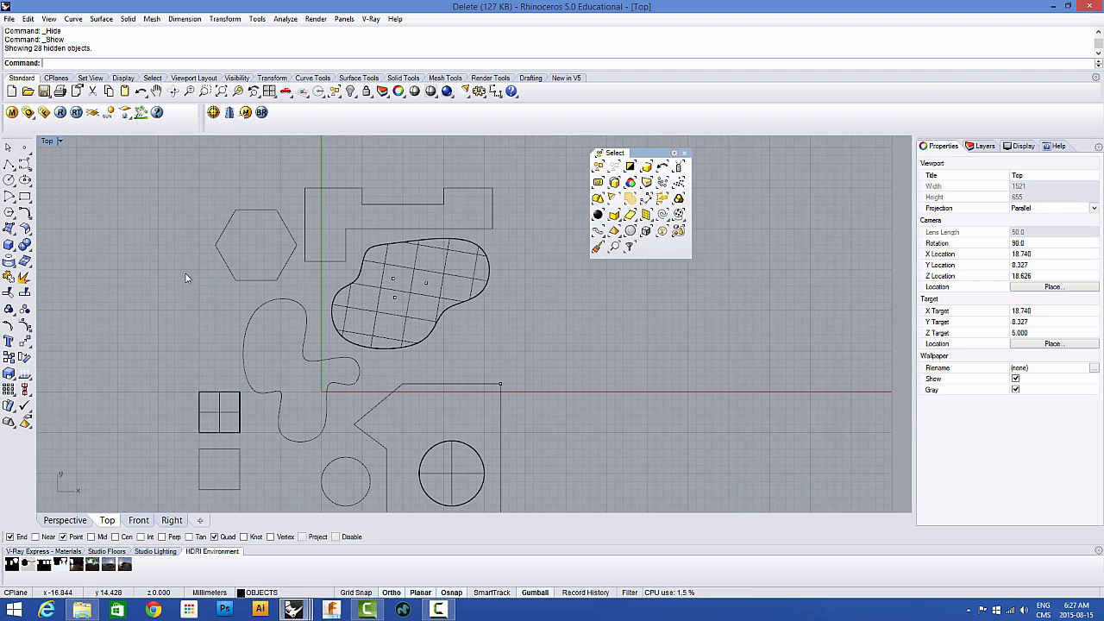
pyautogui.moveTo(229, 319); pyautogui.dragTo(229, 320)
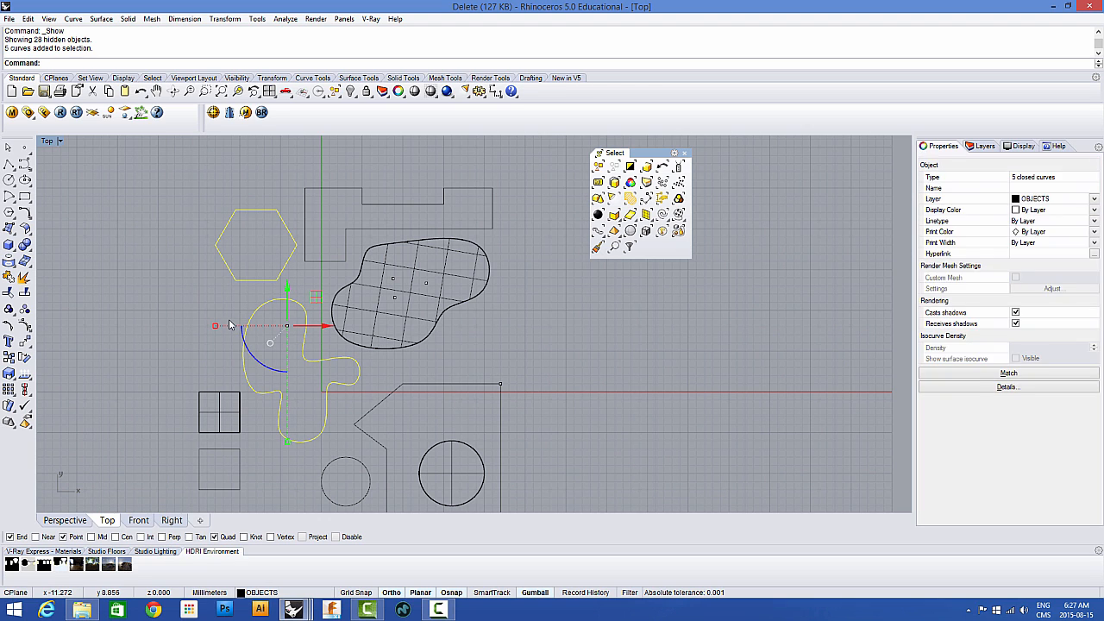
pyautogui.click(13, 313)
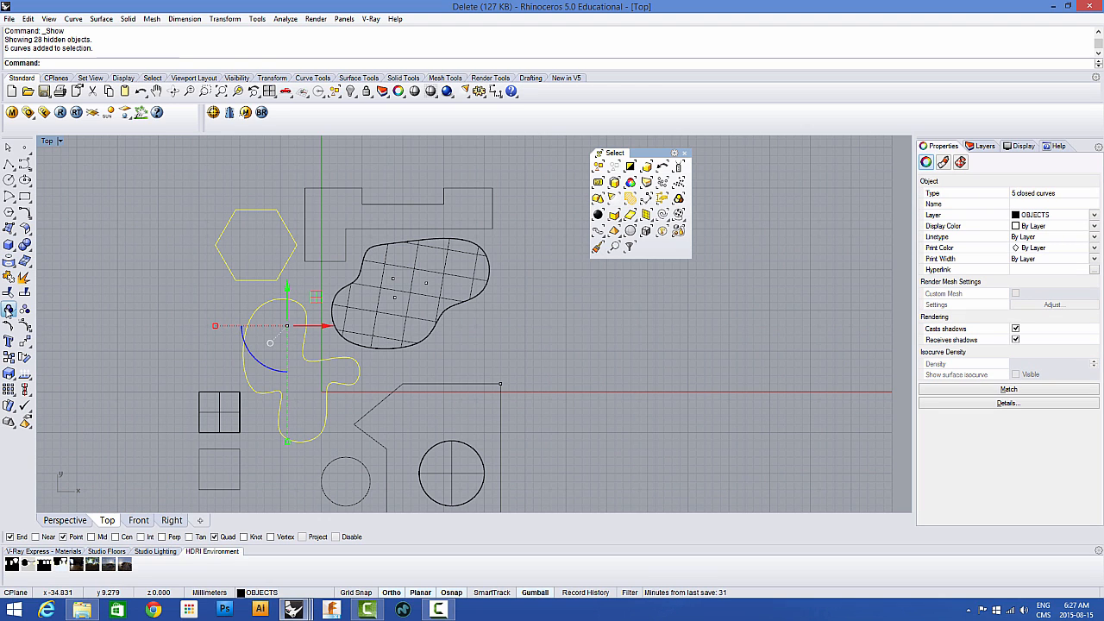
pyautogui.click(123, 298)
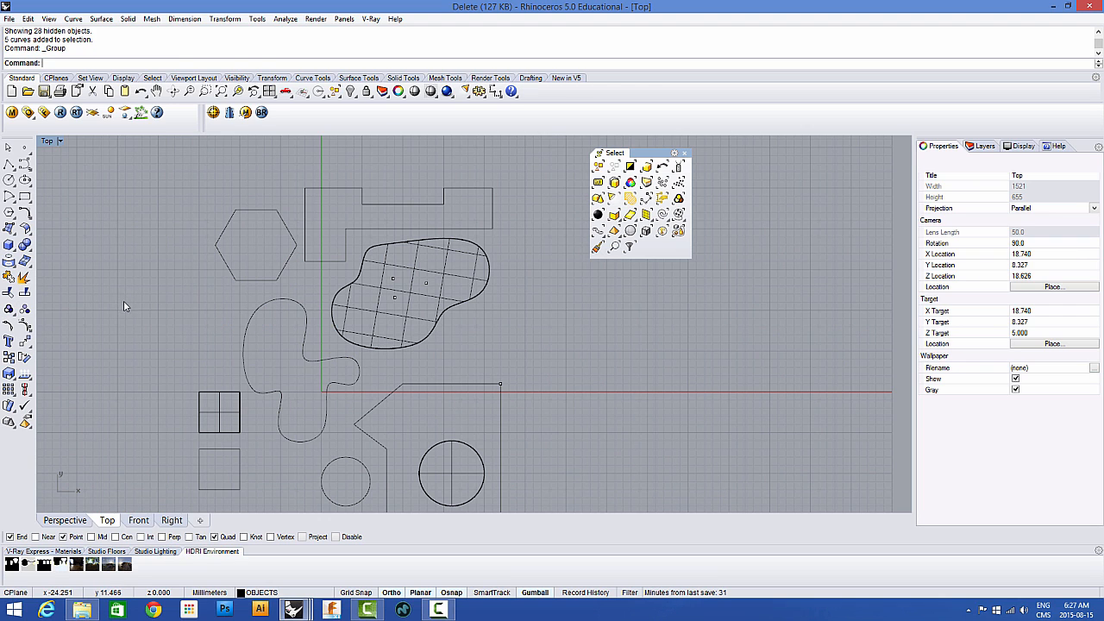
pyautogui.click(242, 282)
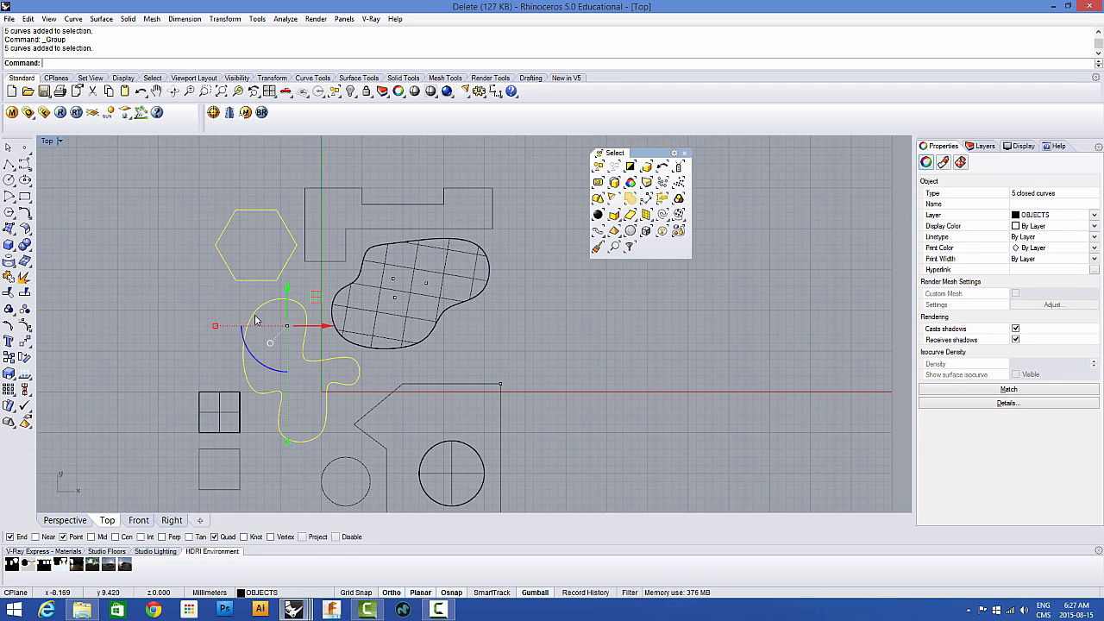
pyautogui.click(156, 274)
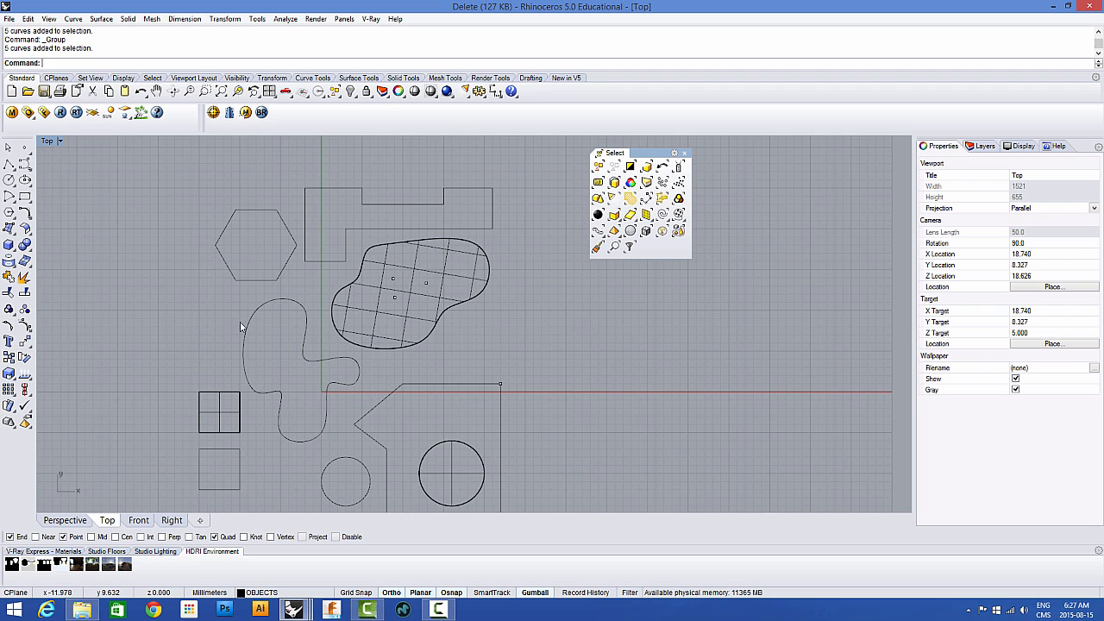
# Step: Group the hexagon and freeform curve group together with the notched curve, and test the new group by picking the notched curve
pyautogui.click(248, 273)
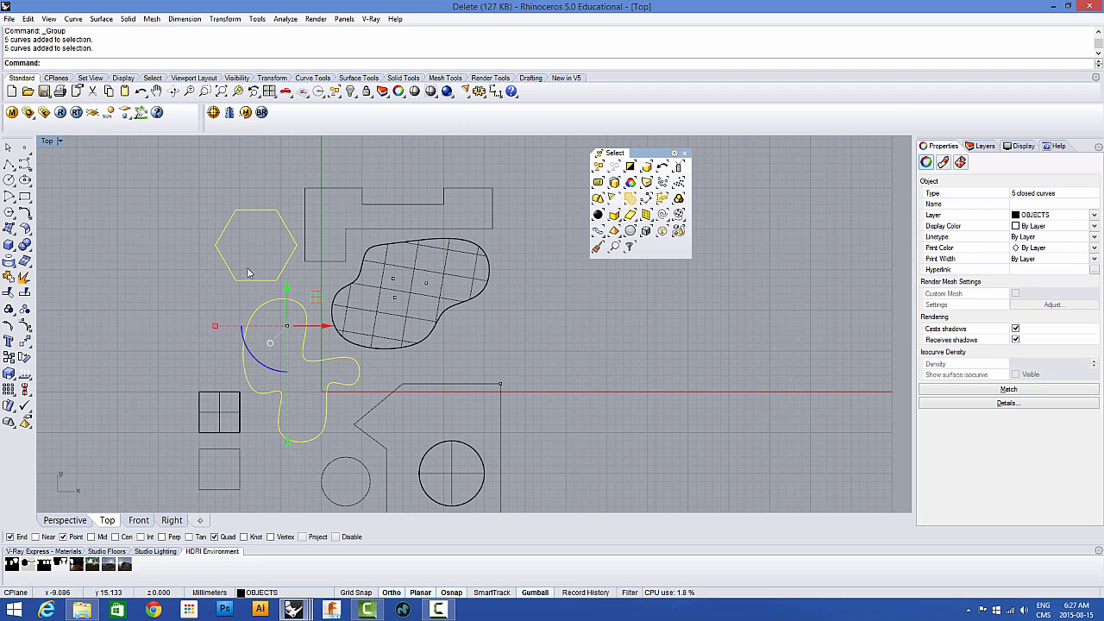
pyautogui.keyDown('shift'); pyautogui.click(307, 220); pyautogui.keyUp('shift')
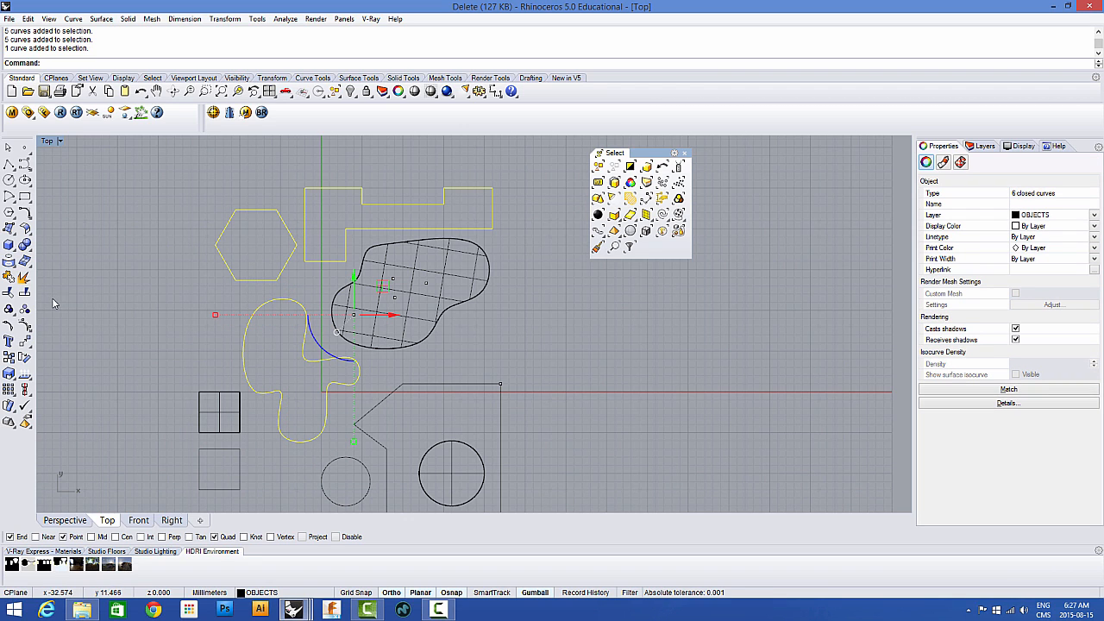
pyautogui.click(8, 308)
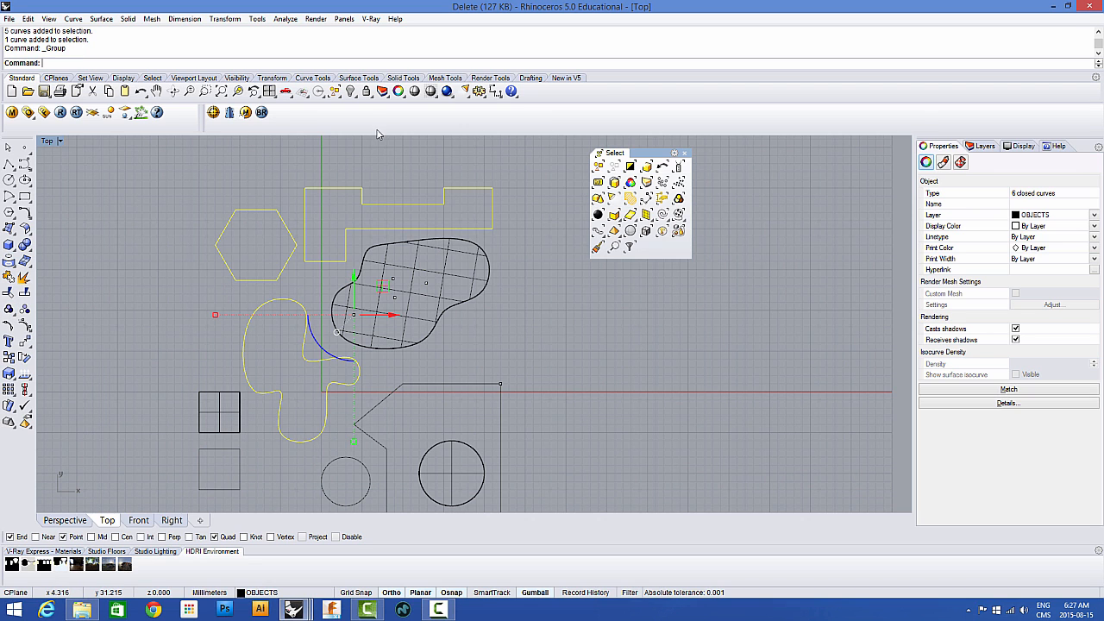
pyautogui.click(380, 184)
pyautogui.click(489, 188)
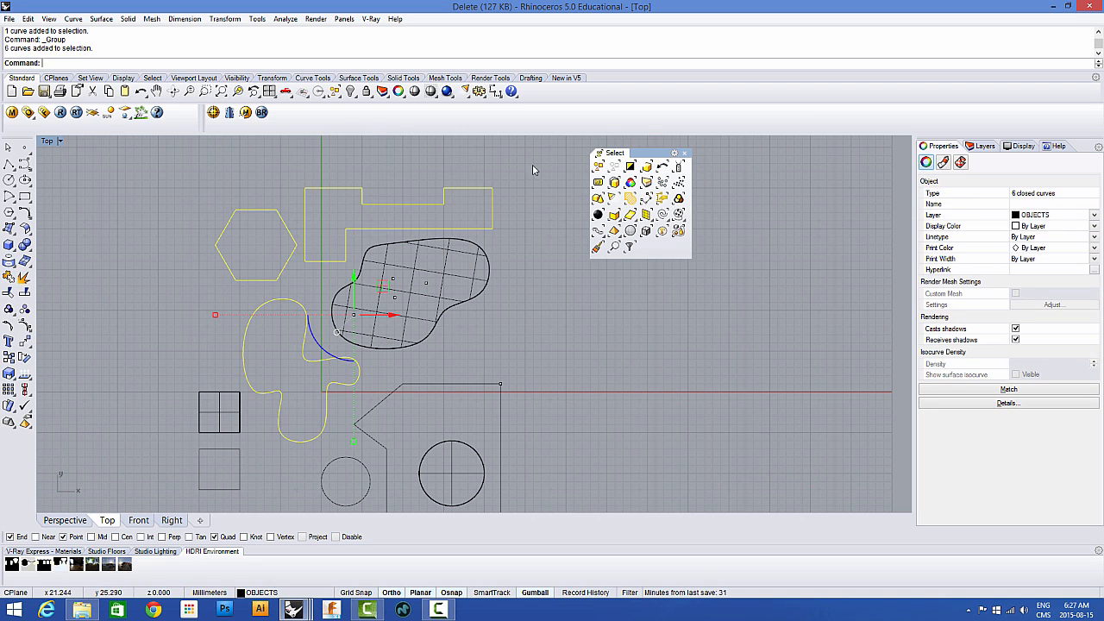
pyautogui.click(544, 157)
# Step: Keep the set of grouping commands floating beside the objects, and try to add the square box to the curve group
pyautogui.scroll(-3, 526, 170)
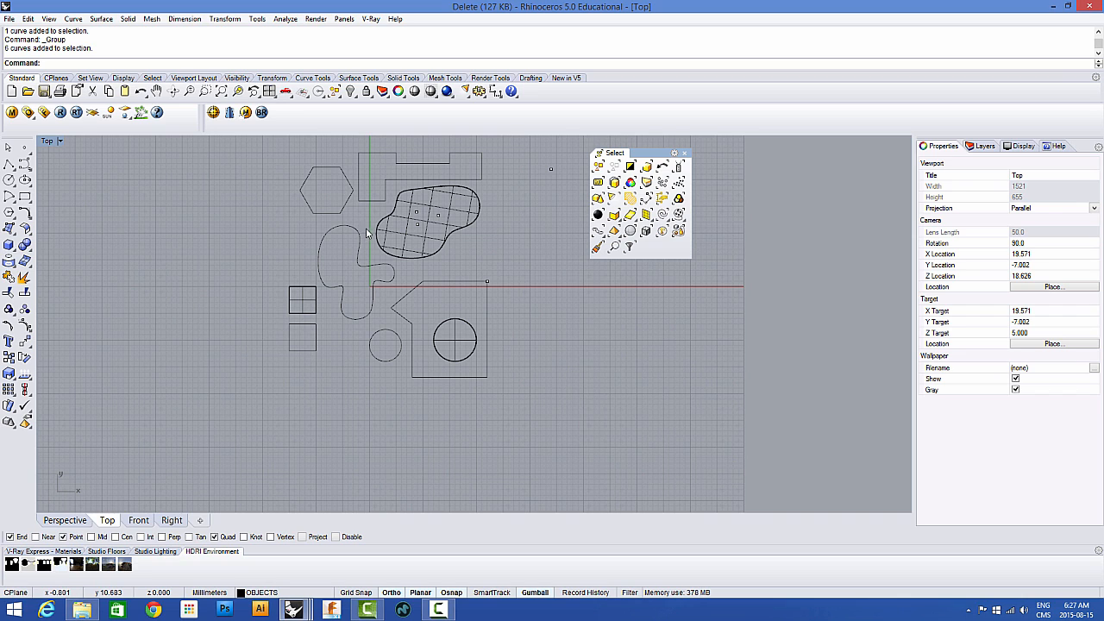
pyautogui.click(12, 312)
pyautogui.moveTo(33, 304); pyautogui.dragTo(72, 293)
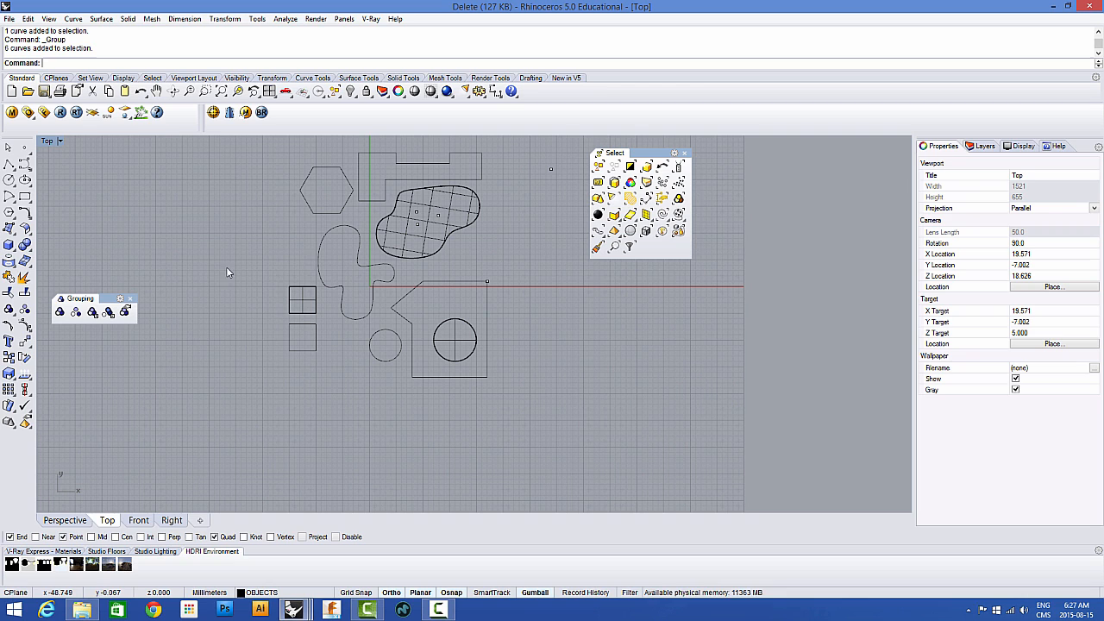
pyautogui.click(328, 219)
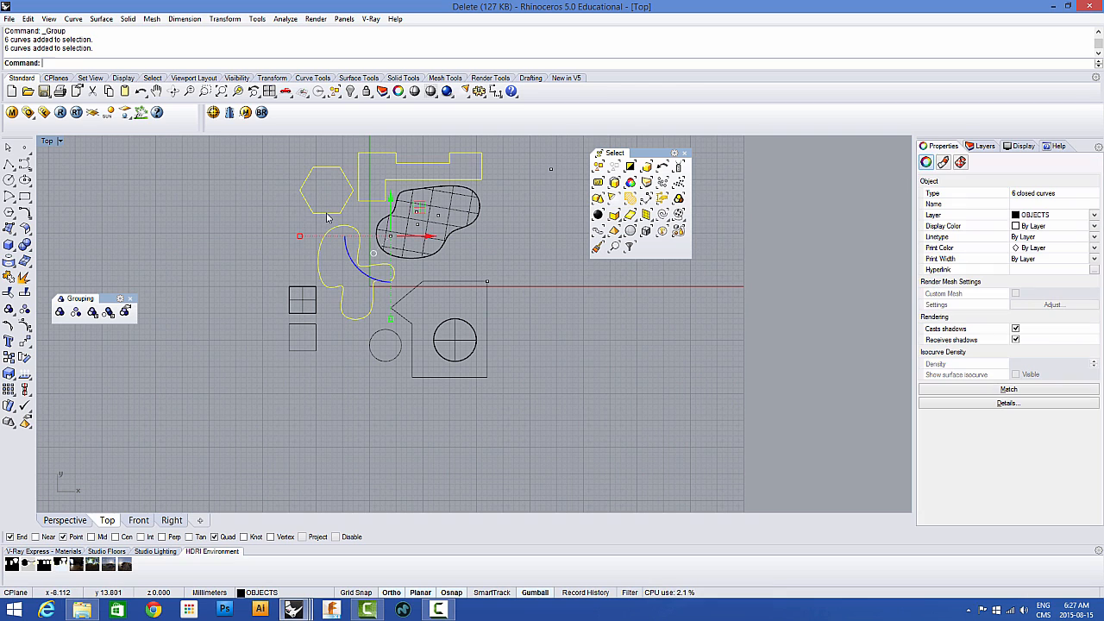
pyautogui.click(93, 313)
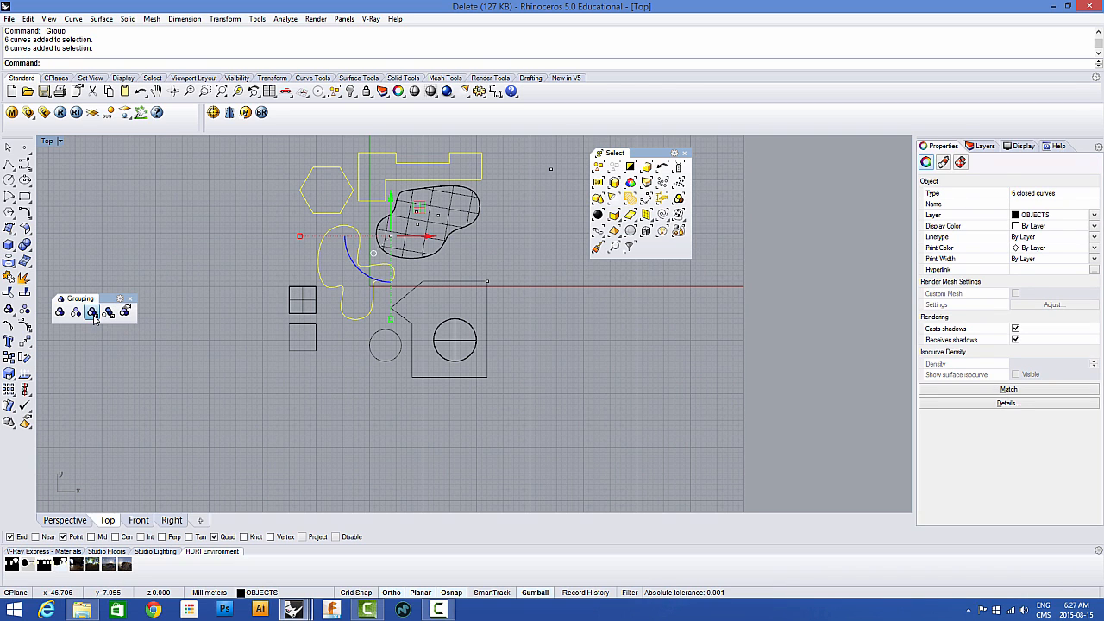
pyautogui.click(299, 318)
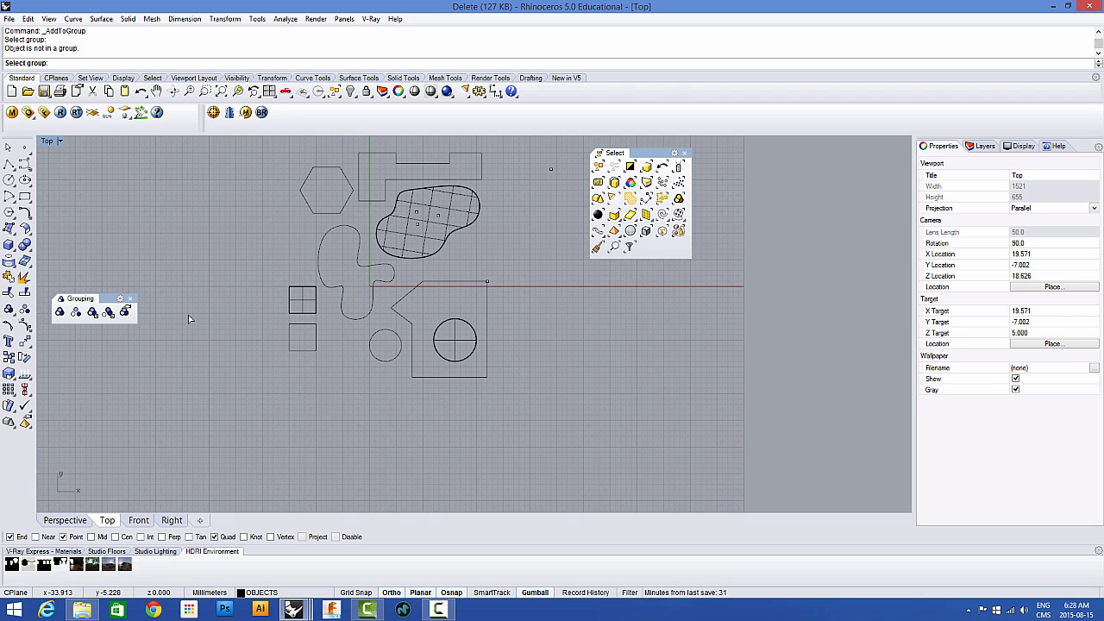
pyautogui.press('Escape')
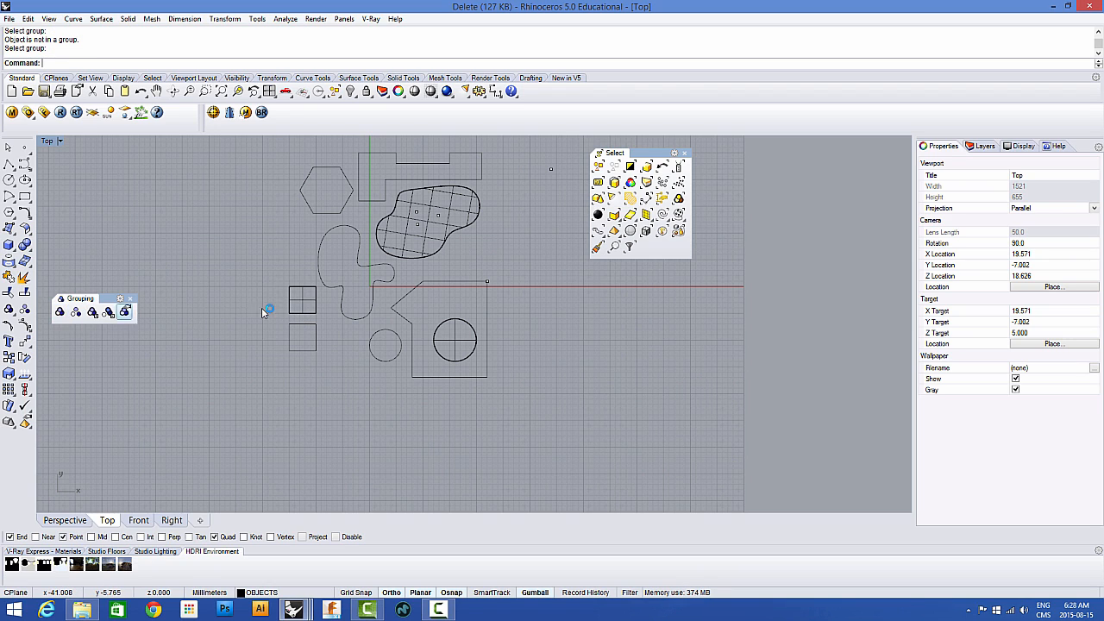
# Step: Select the square box and the curve group separately, clearing each selection
pyautogui.click(316, 299)
pyautogui.press('Escape')
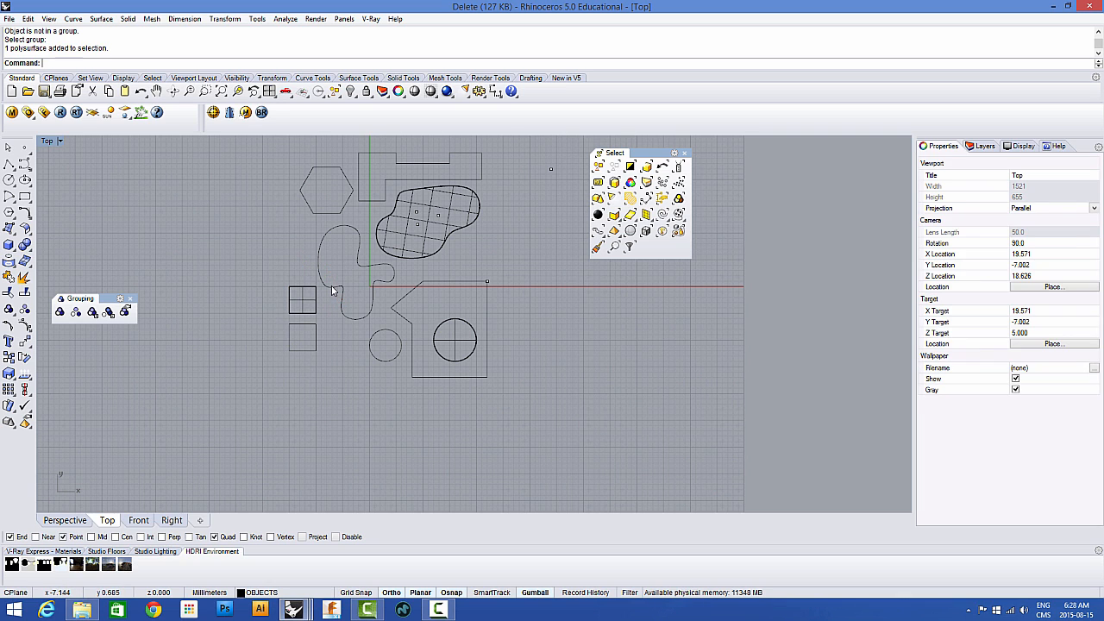
pyautogui.click(332, 290)
pyautogui.press('Escape')
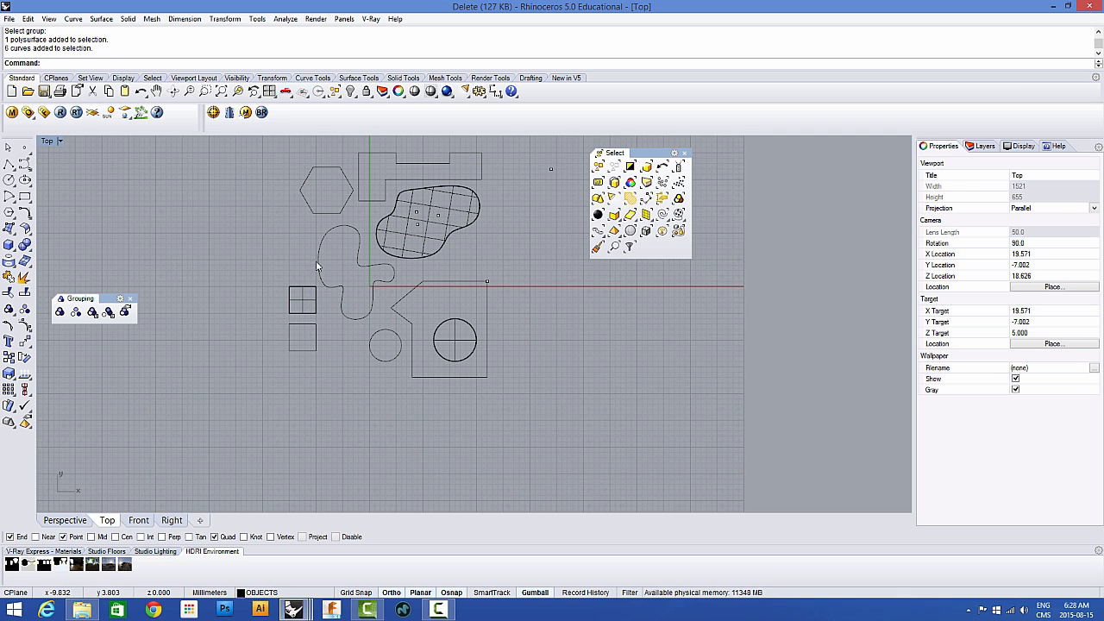
# Step: Group the curve group with the square box polysurface, and test the group by picking the box
pyautogui.click(59, 312)
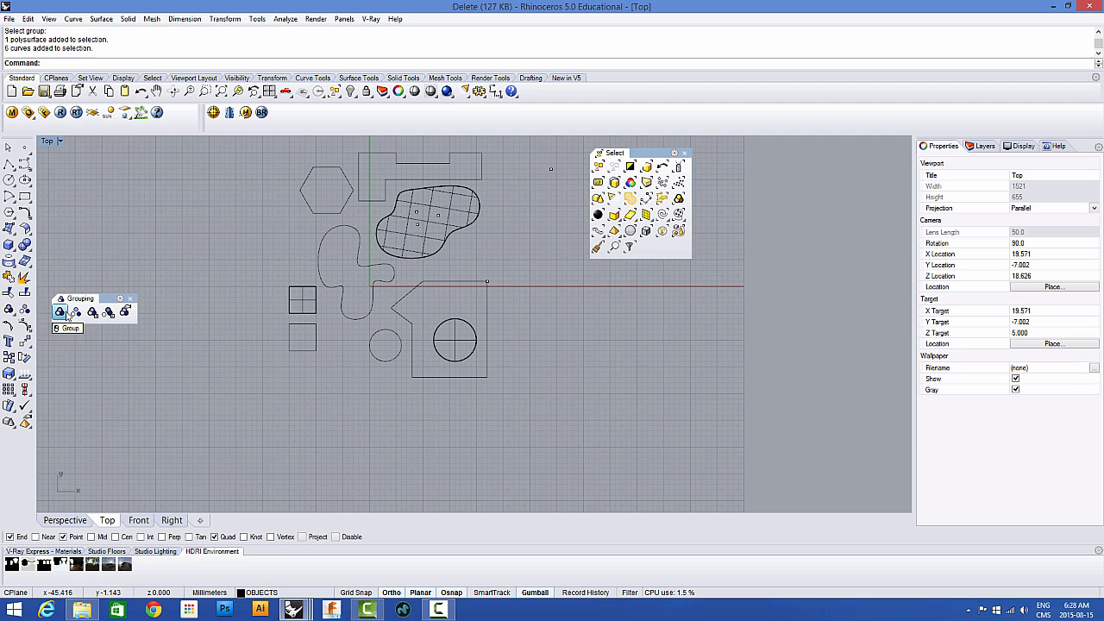
pyautogui.click(321, 270)
pyautogui.click(307, 292)
pyautogui.press('Return')
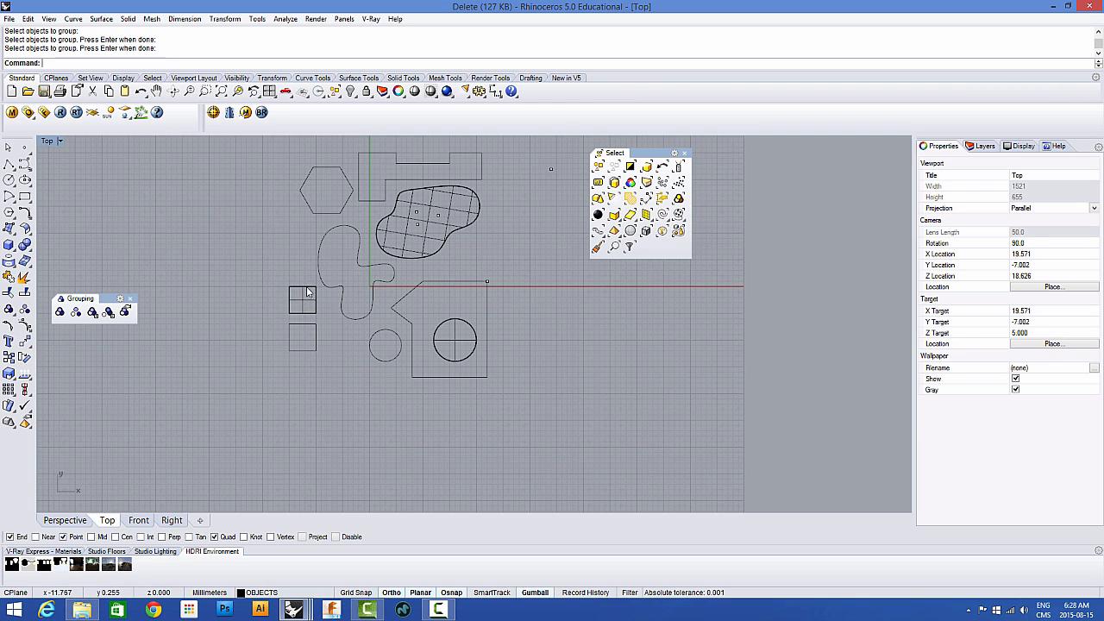
pyautogui.click(307, 293)
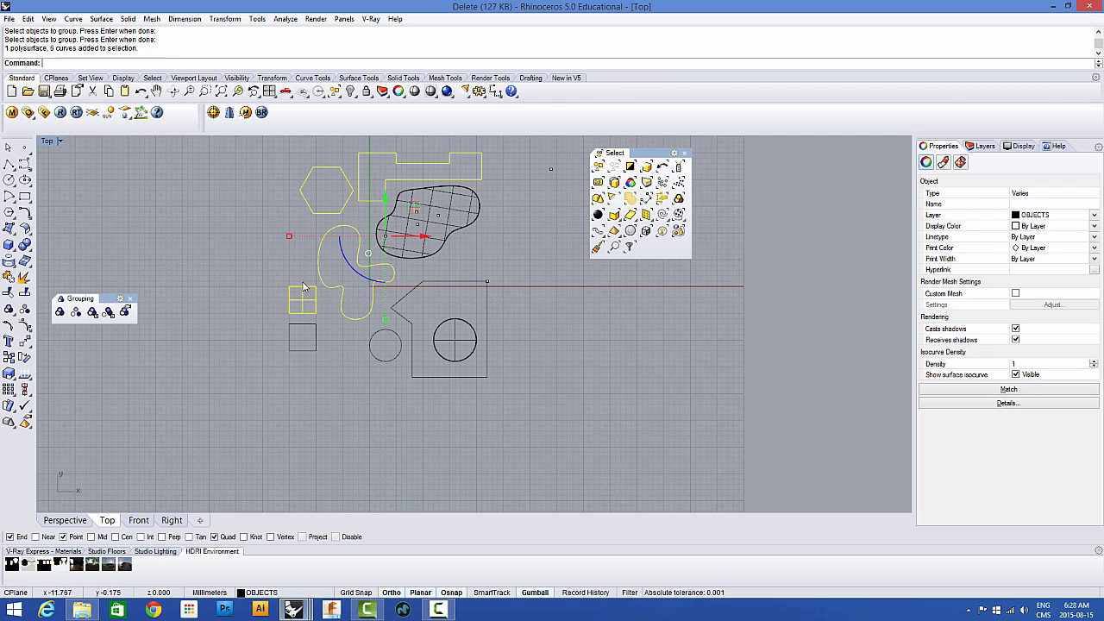
# Step: Remove the square box from the group, and test by picking the curves and the box separately
pyautogui.click(109, 313)
pyautogui.click(302, 300)
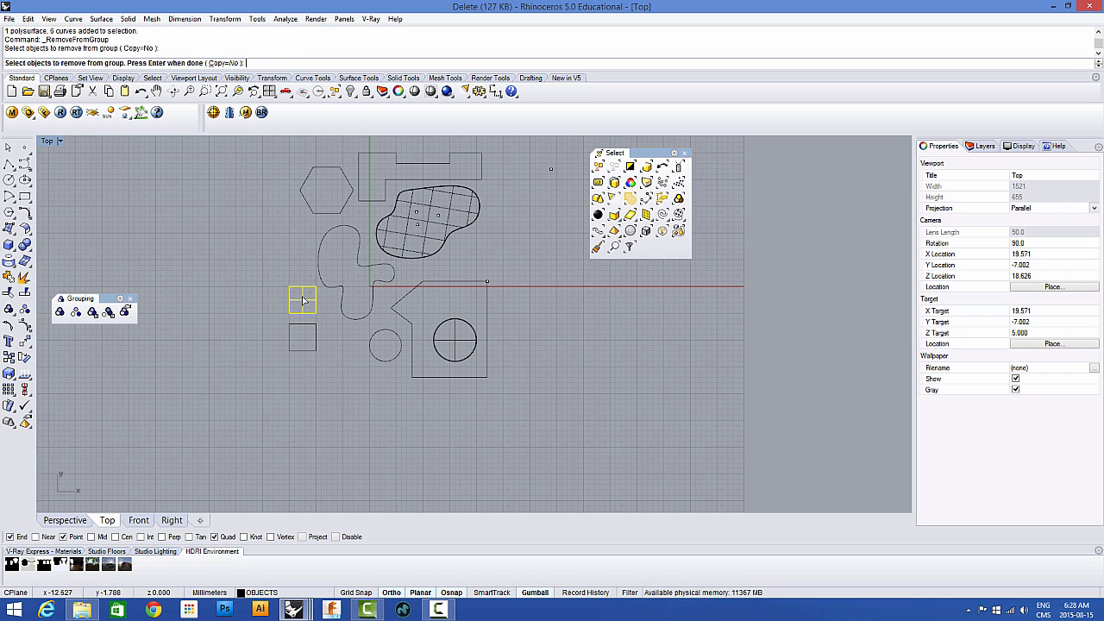
pyautogui.press('Return')
pyautogui.press('Escape')
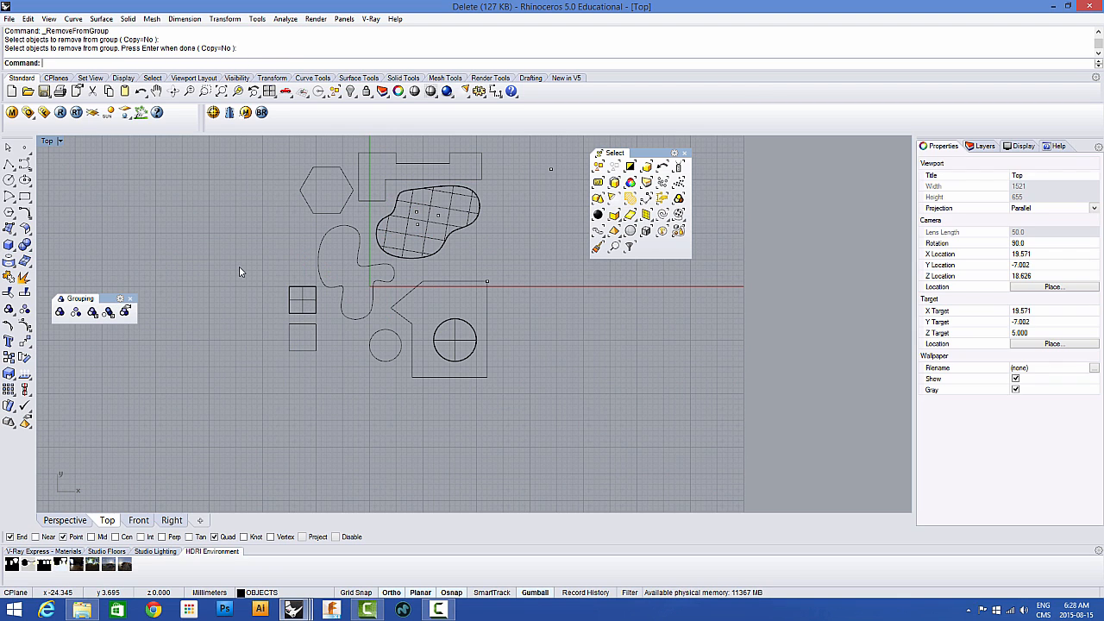
pyautogui.click(318, 266)
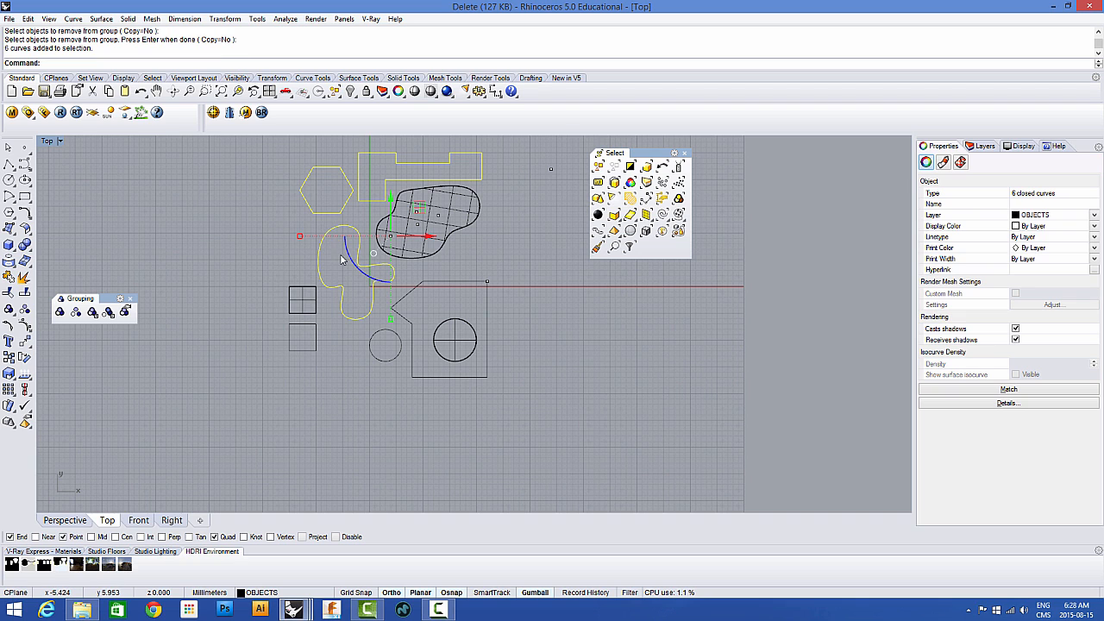
pyautogui.click(302, 295)
pyautogui.click(288, 265)
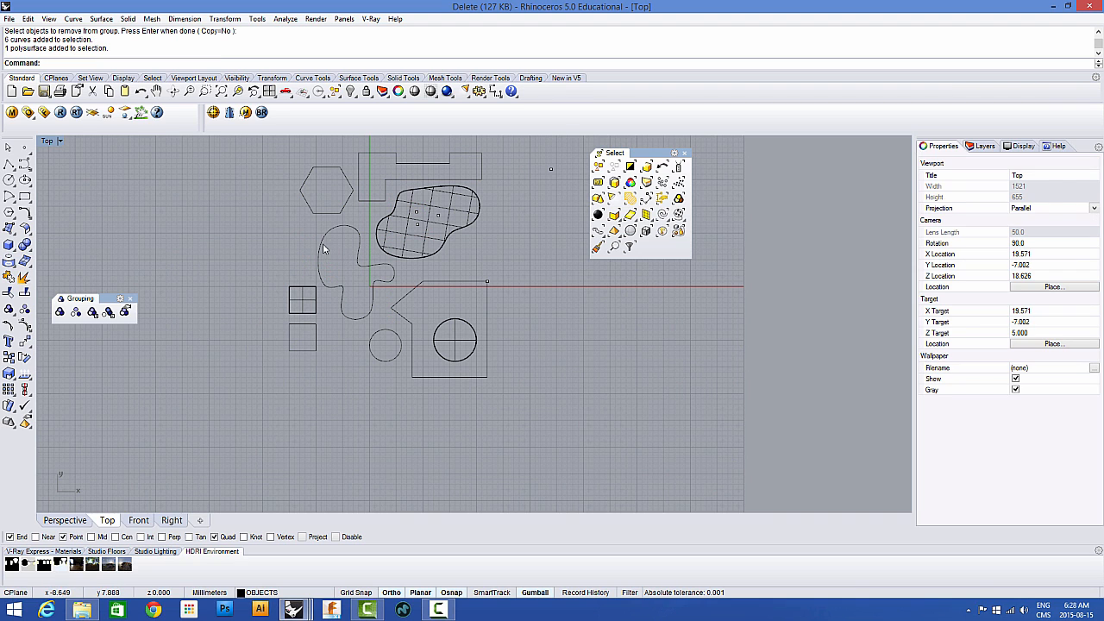
# Step: Ungroup the group containing the hexagons, freeform curve and notched curve
pyautogui.click(323, 246)
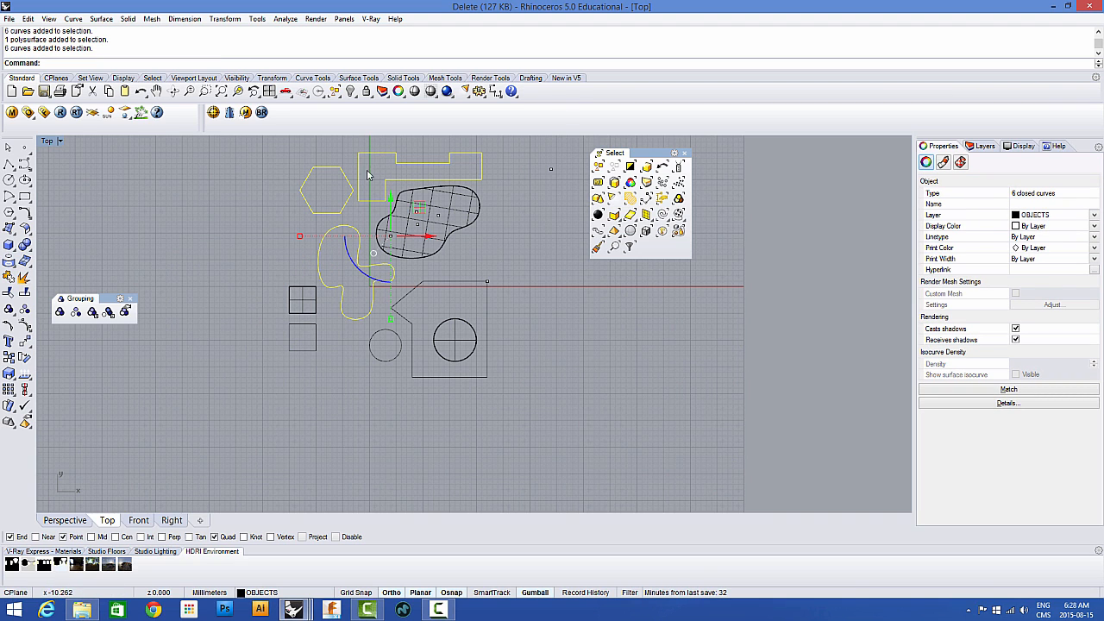
pyautogui.click(76, 312)
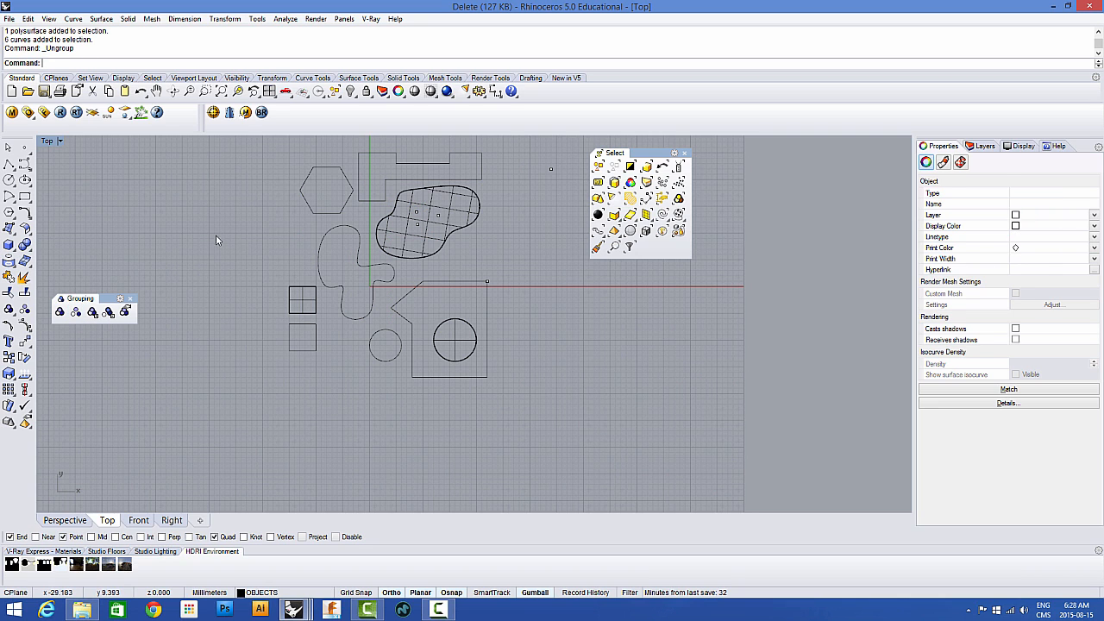
# Step: Ungroup the remaining curve group, and test by picking the freeform curve, hexagon and notched curve separately before clearing the selection
pyautogui.click(75, 312)
pyautogui.click(323, 244)
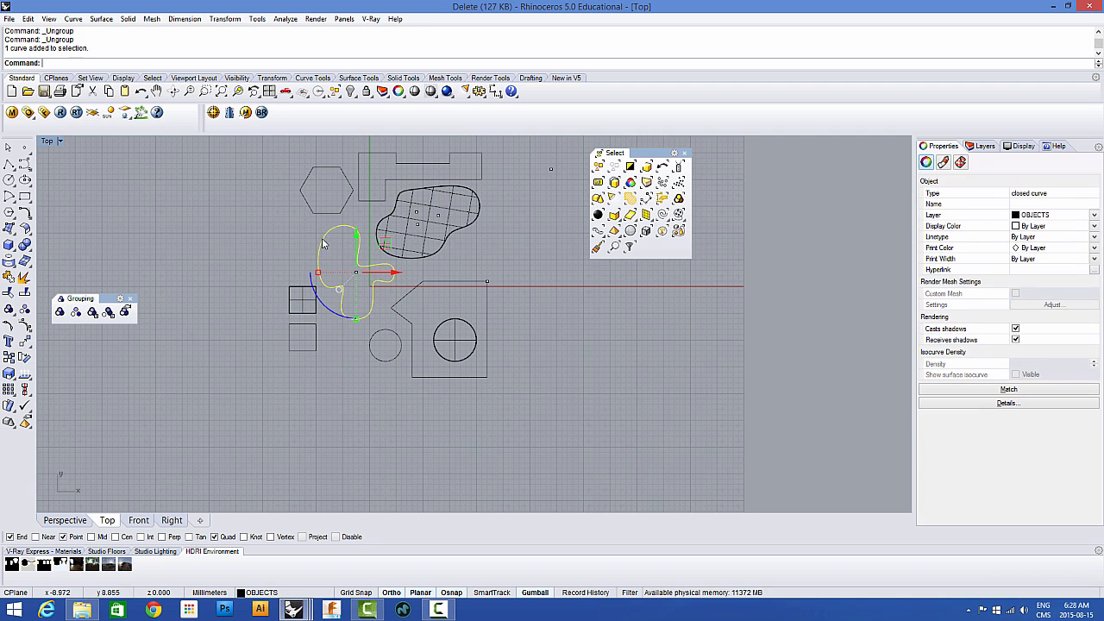
pyautogui.click(326, 213)
pyautogui.click(362, 201)
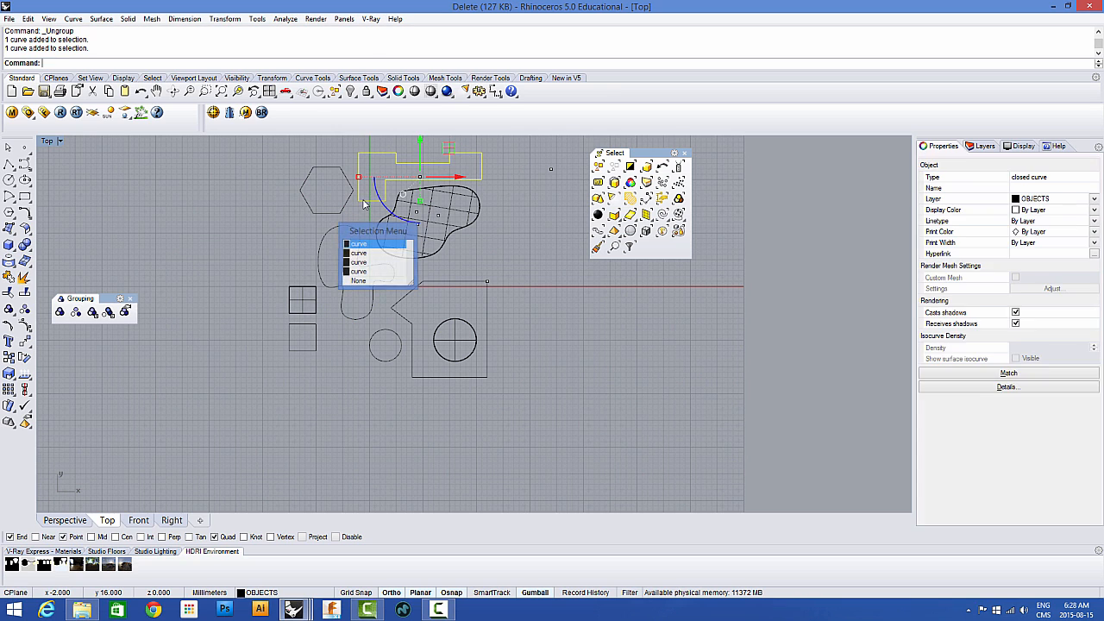
pyautogui.click(280, 213)
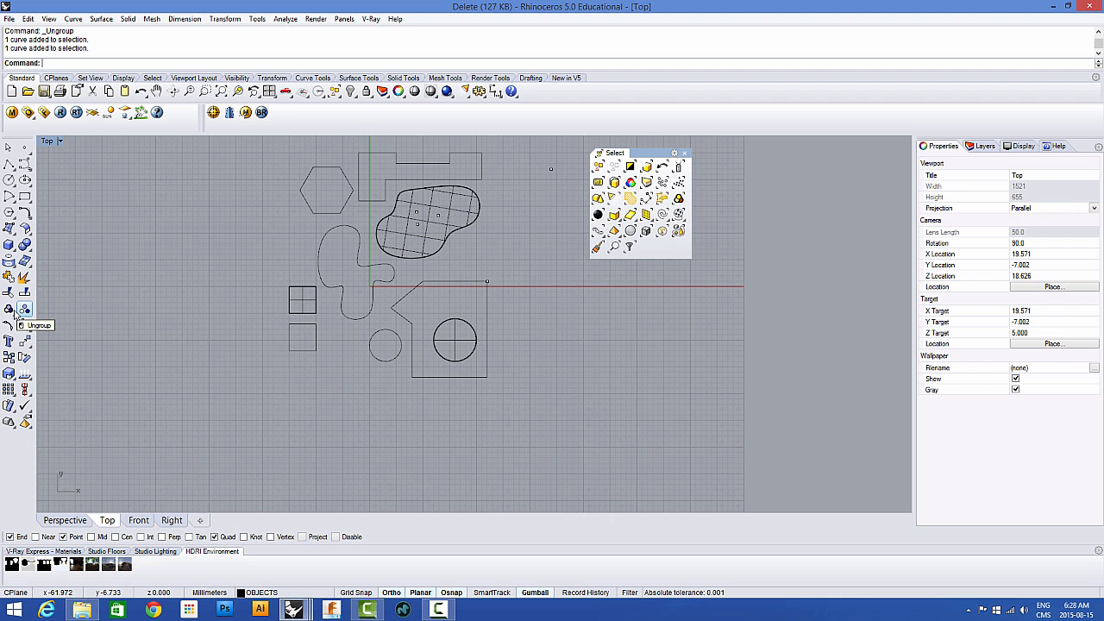
# Step: Close the floating Select toolbar so it no longer covers the Top viewport
pyautogui.moveTo(238, 253); pyautogui.dragTo(206, 311, button='right')
pyautogui.scroll(2, 255, 298)
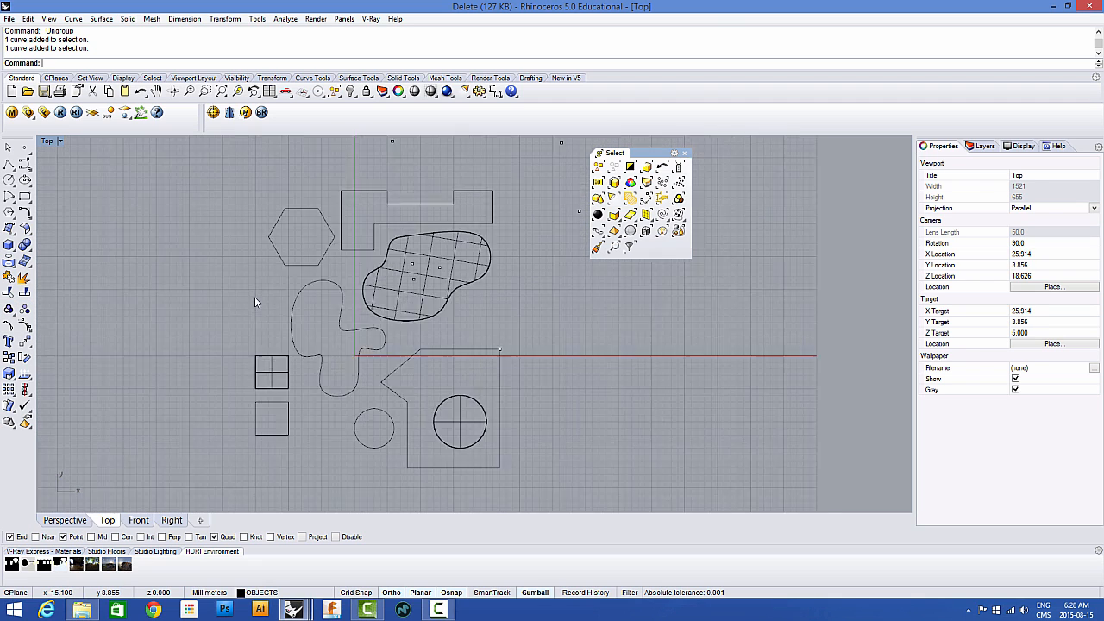
pyautogui.scroll(2, 233, 297)
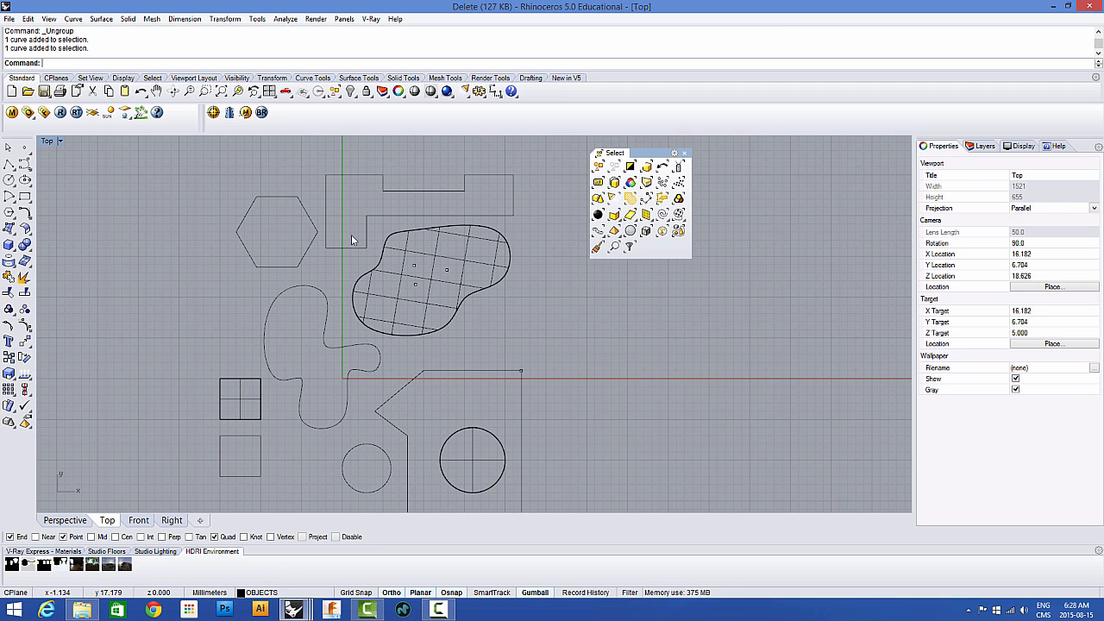
pyautogui.click(685, 154)
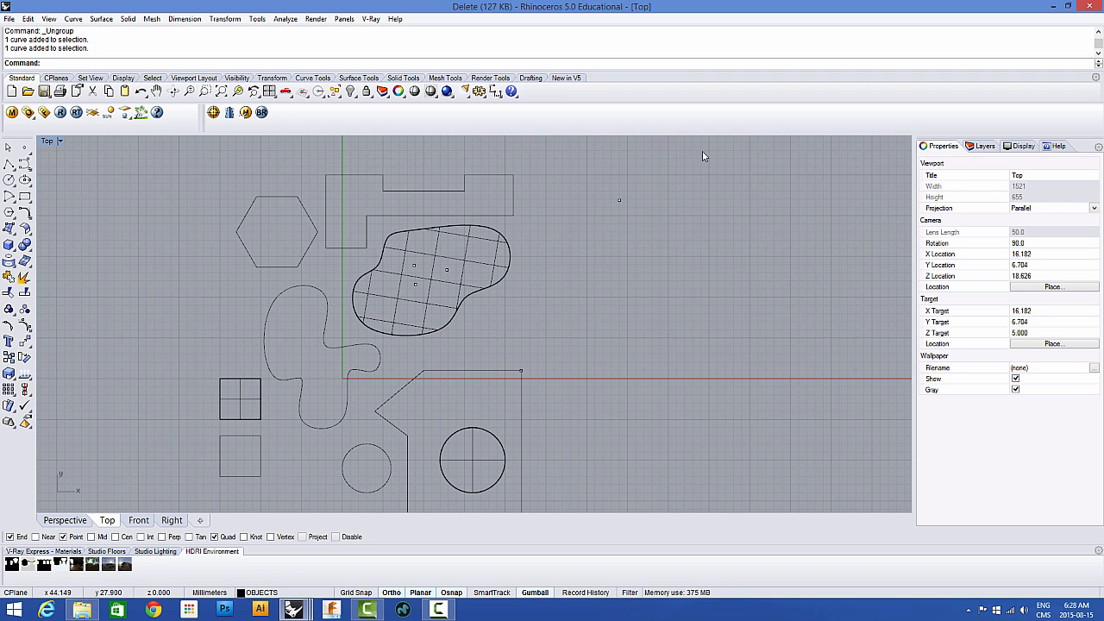
pyautogui.scroll(-3, 704, 153)
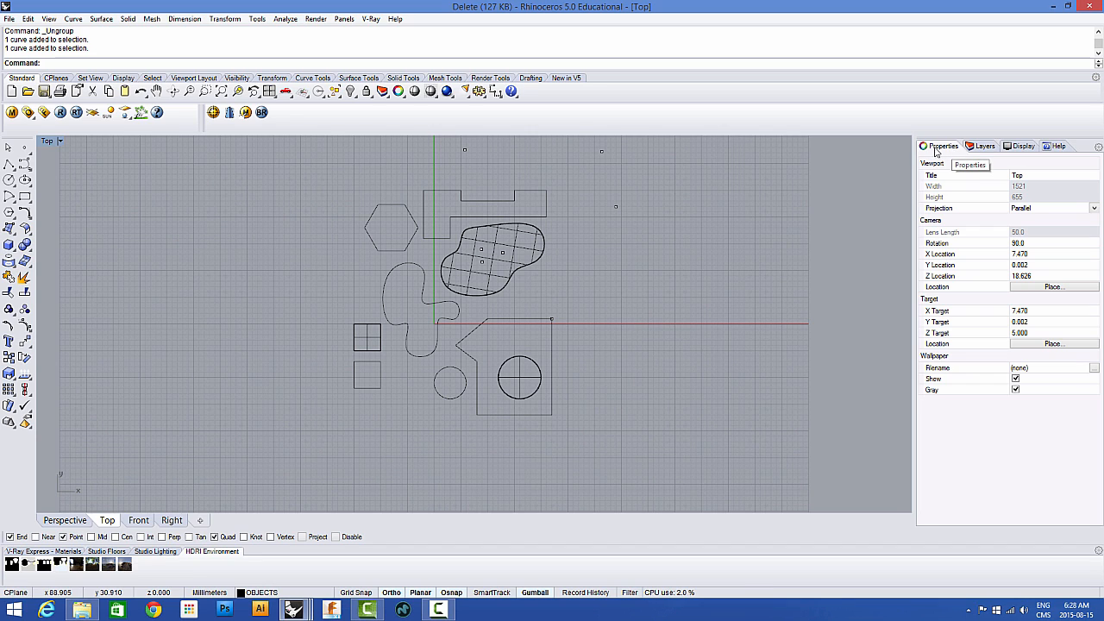
# Step: Review the docked Help, Layers and viewport Properties panels
pyautogui.click(1059, 147)
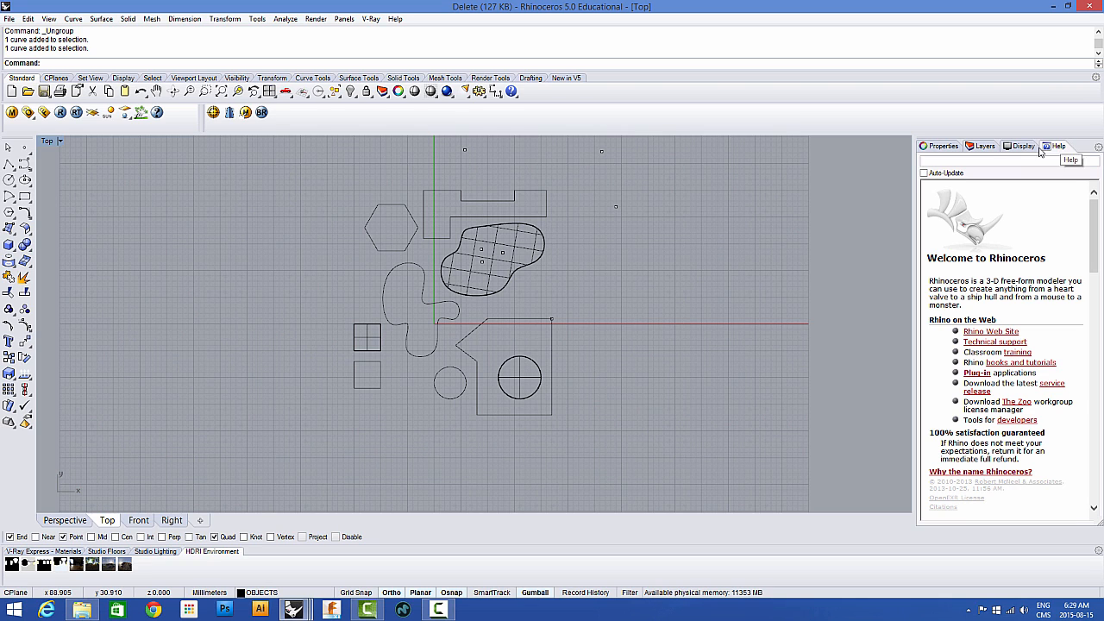
pyautogui.click(958, 146)
pyautogui.click(985, 147)
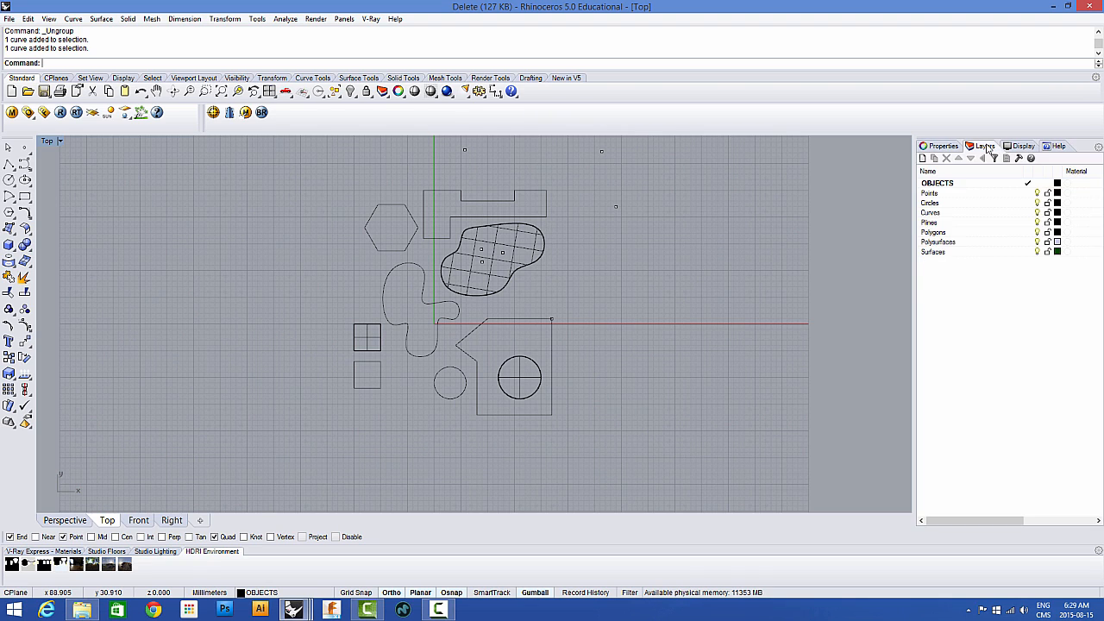
pyautogui.click(949, 148)
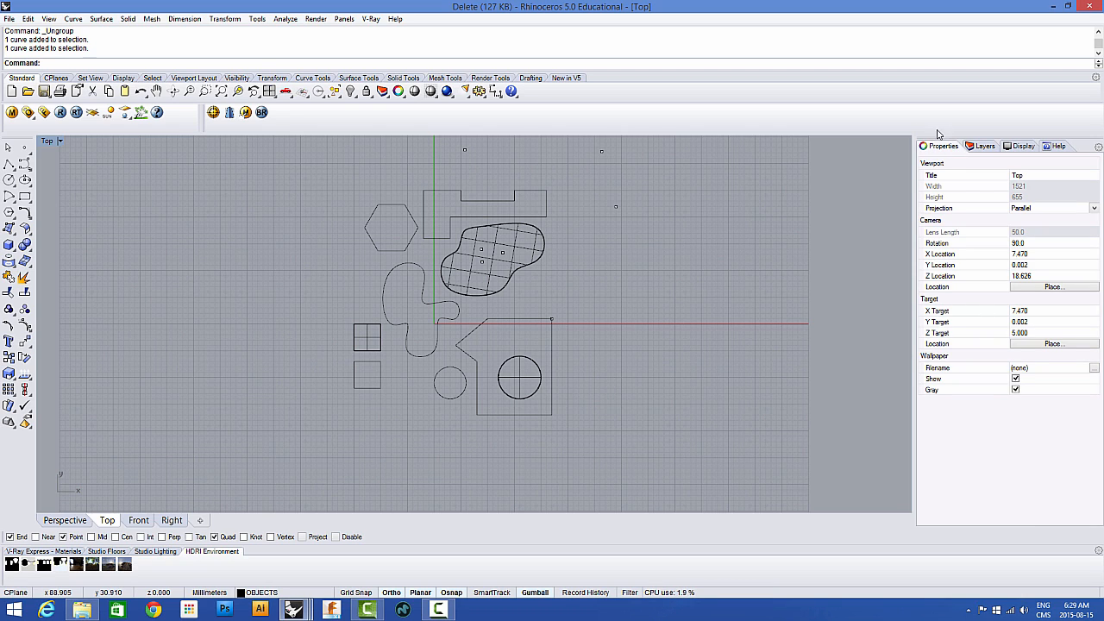
pyautogui.click(985, 147)
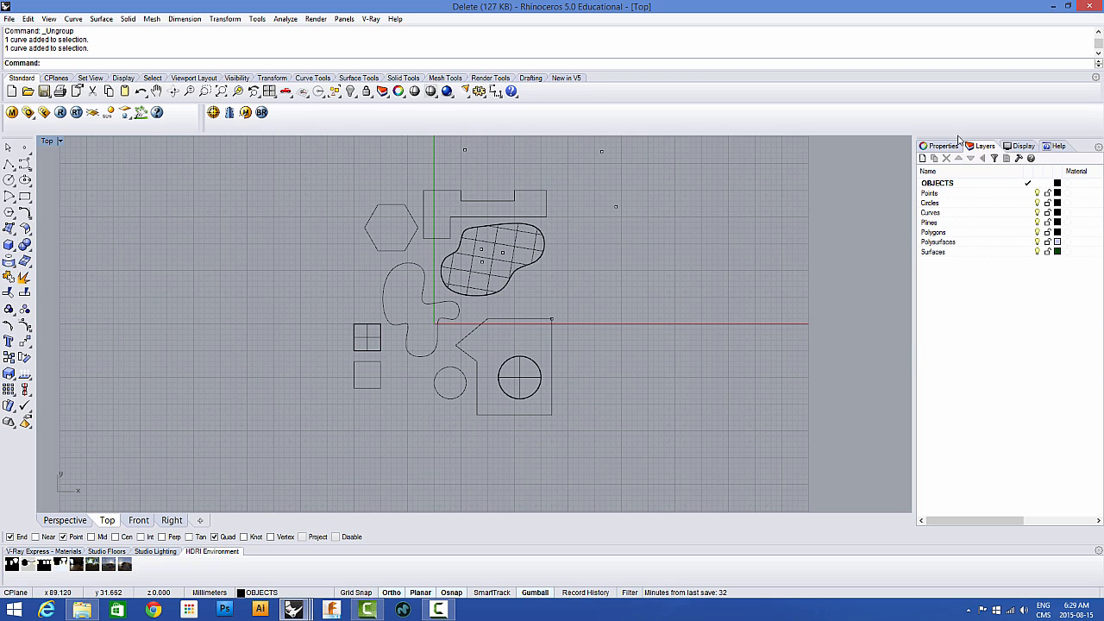
# Step: Undock and close the Properties and Layers panels, and narrow the remaining panel group holding Display and Help
pyautogui.click(945, 145)
pyautogui.moveTo(949, 148); pyautogui.dragTo(833, 173)
pyautogui.click(1044, 164)
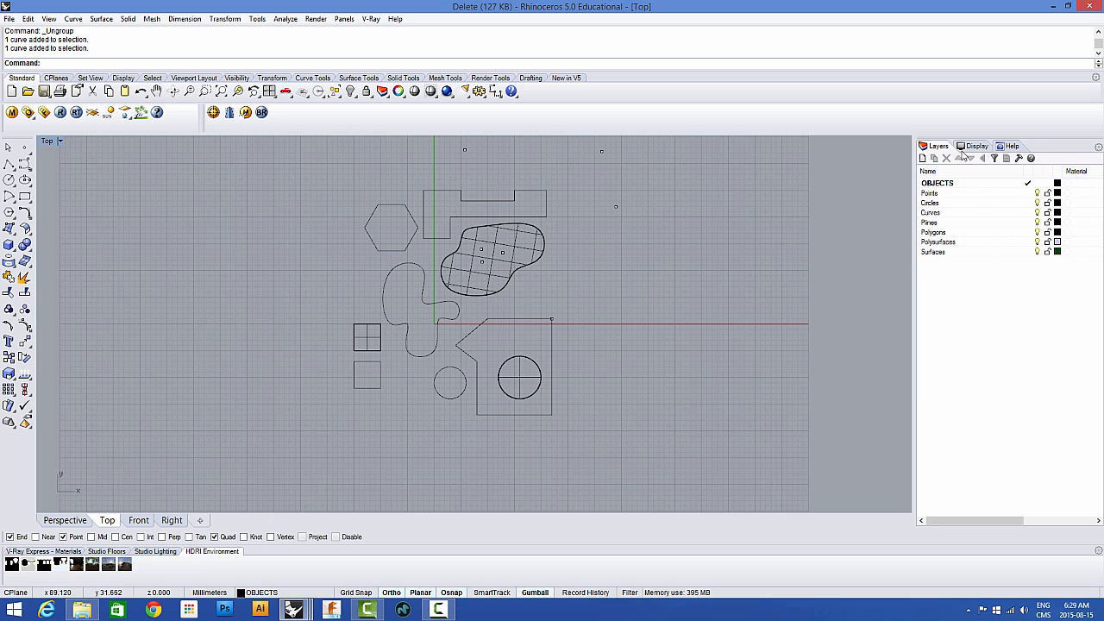
pyautogui.moveTo(937, 148); pyautogui.dragTo(796, 173)
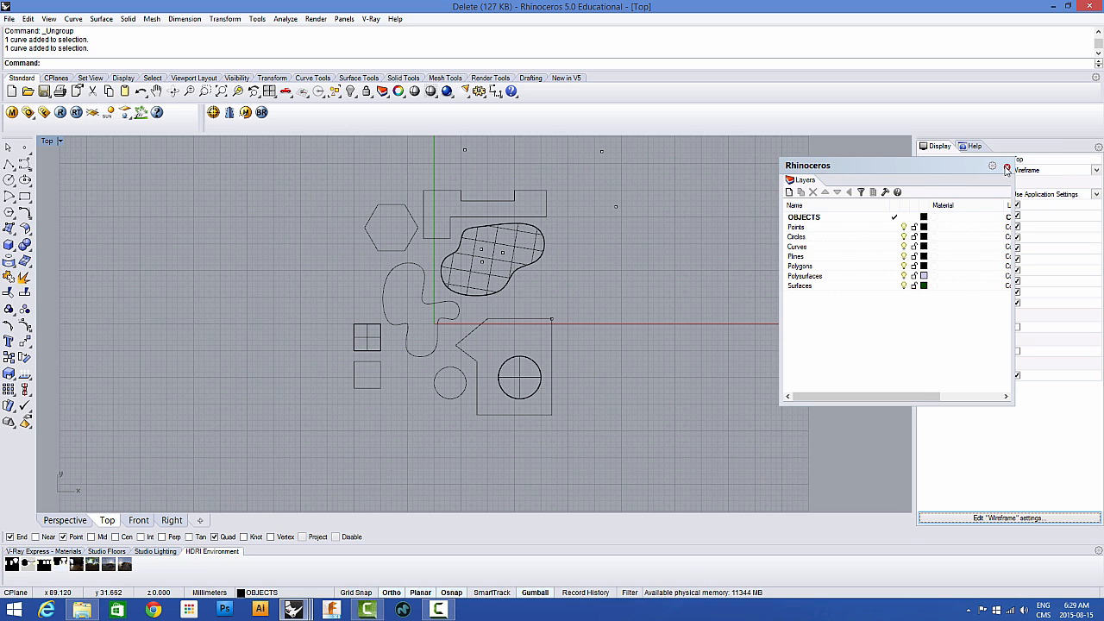
pyautogui.click(1005, 170)
pyautogui.moveTo(913, 259); pyautogui.dragTo(967, 259)
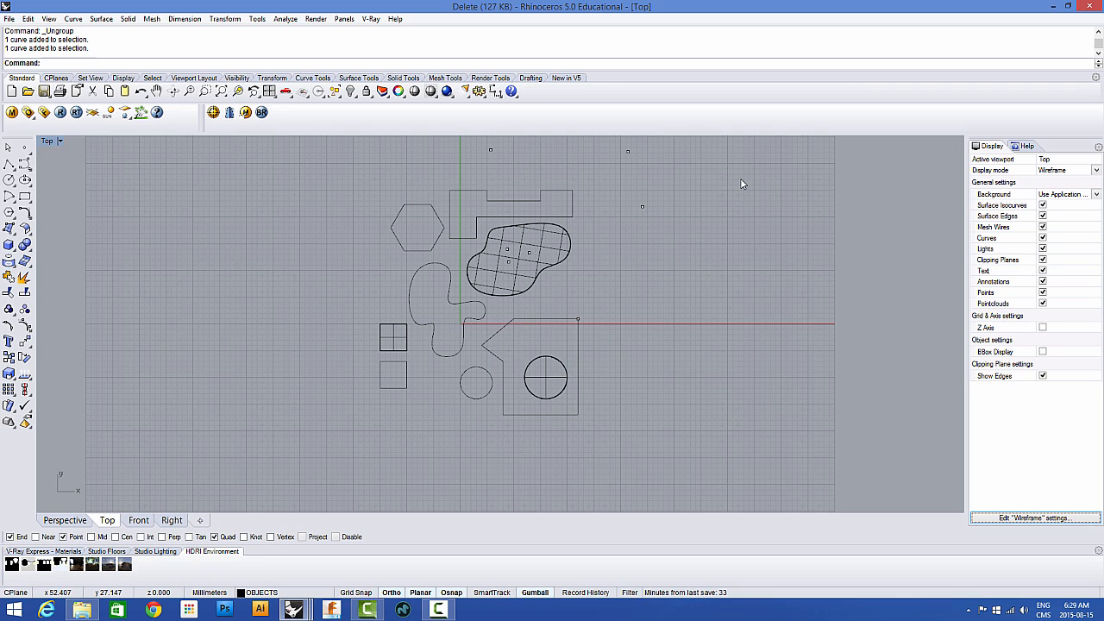
# Step: Reopen the Properties panel and dock it in one group with Help and Display, with Properties first
pyautogui.click(397, 92)
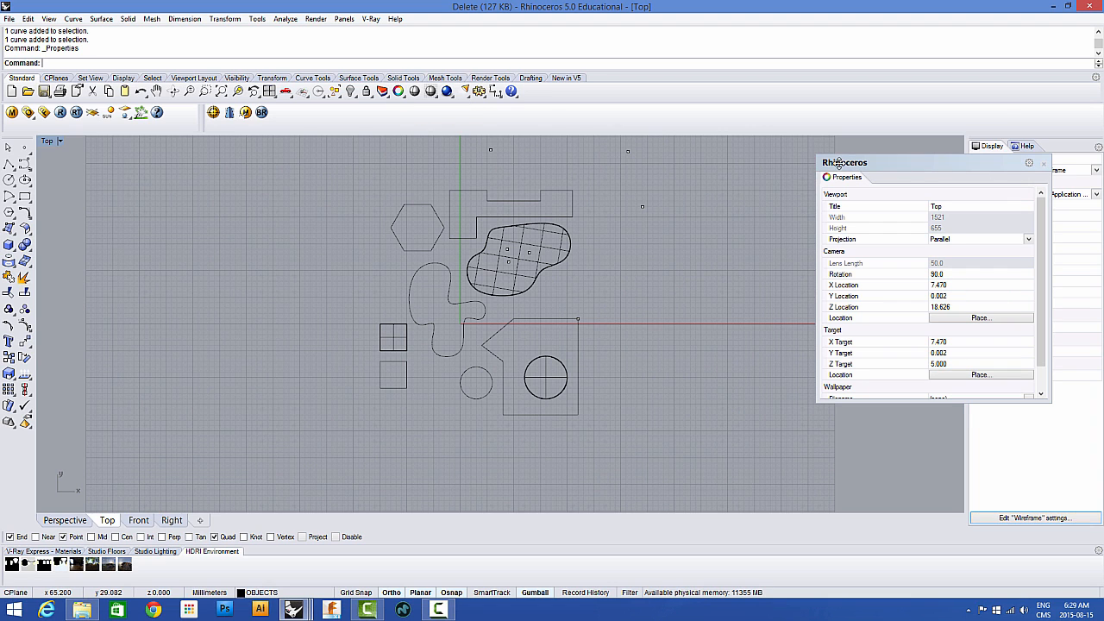
pyautogui.moveTo(867, 158); pyautogui.dragTo(966, 181)
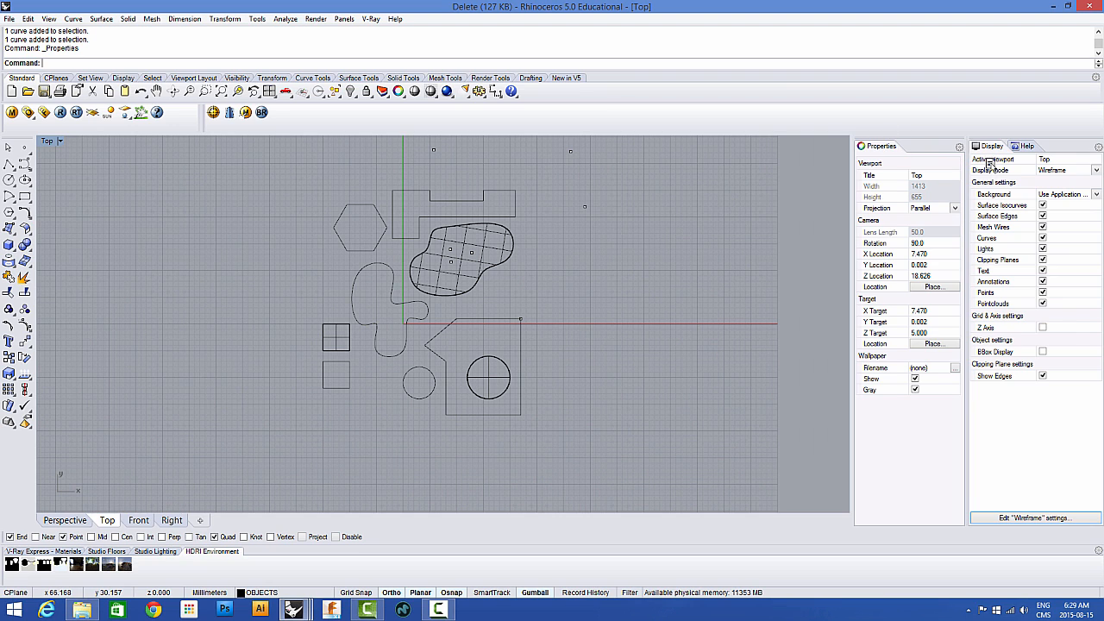
pyautogui.moveTo(1010, 153); pyautogui.dragTo(918, 156)
pyautogui.click(1057, 148)
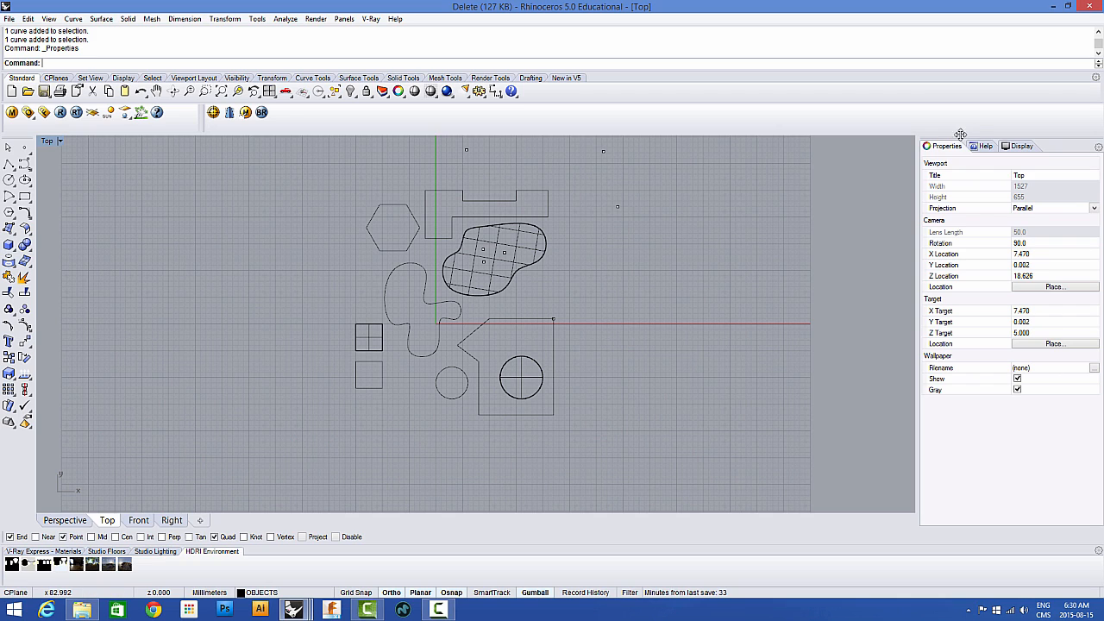
# Step: Reopen the Layers panel and dock it in the side panel group directly after Properties
pyautogui.click(382, 92)
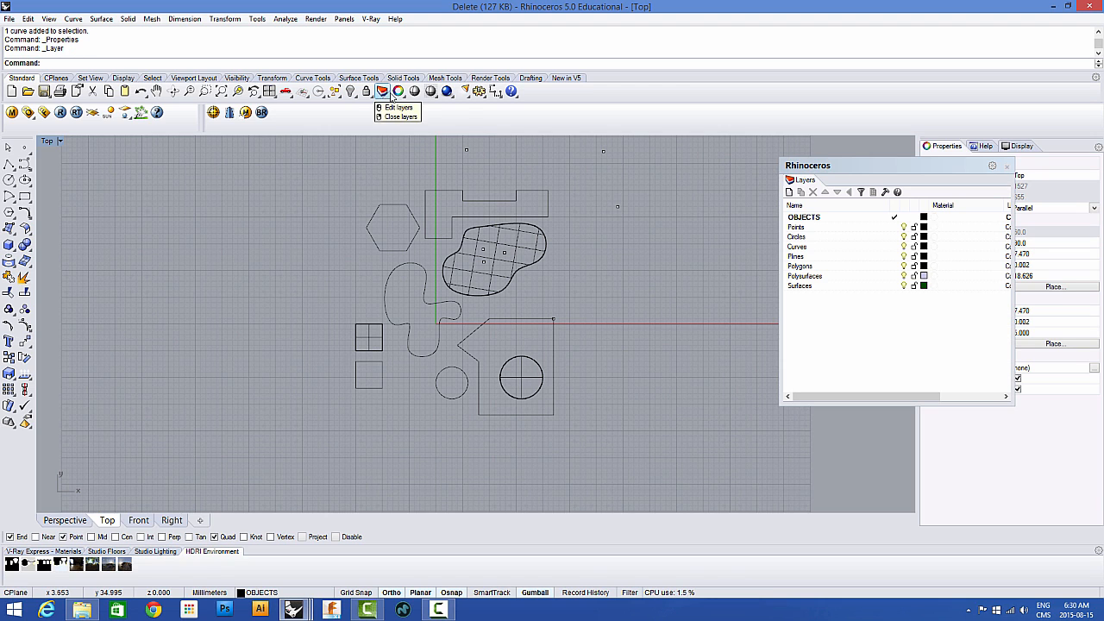
pyautogui.moveTo(828, 163); pyautogui.dragTo(643, 155)
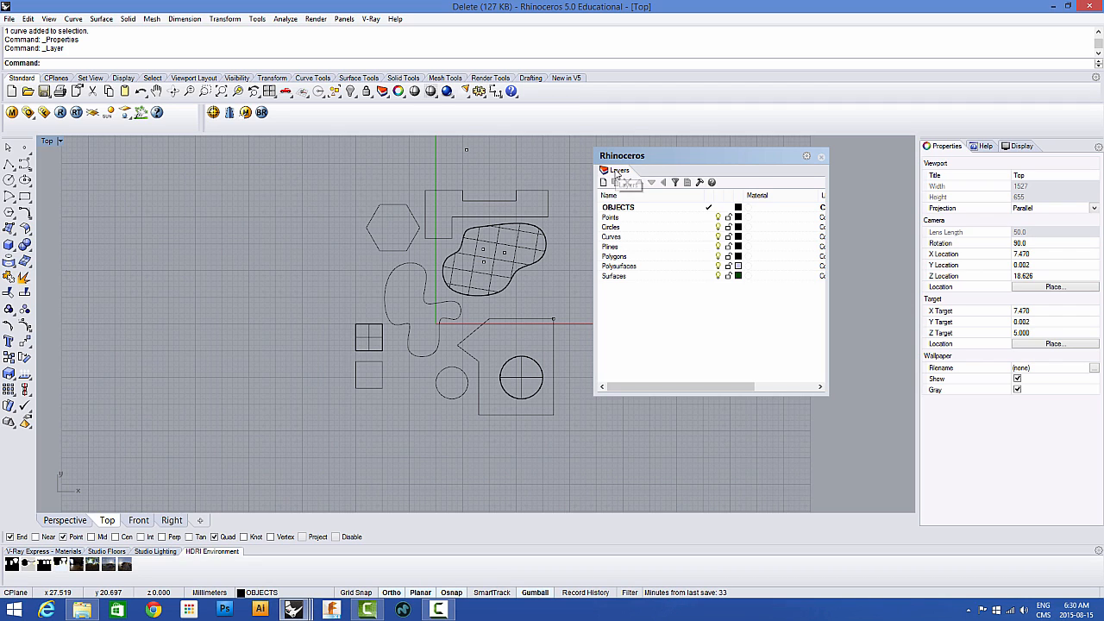
pyautogui.moveTo(774, 233); pyautogui.dragTo(956, 153)
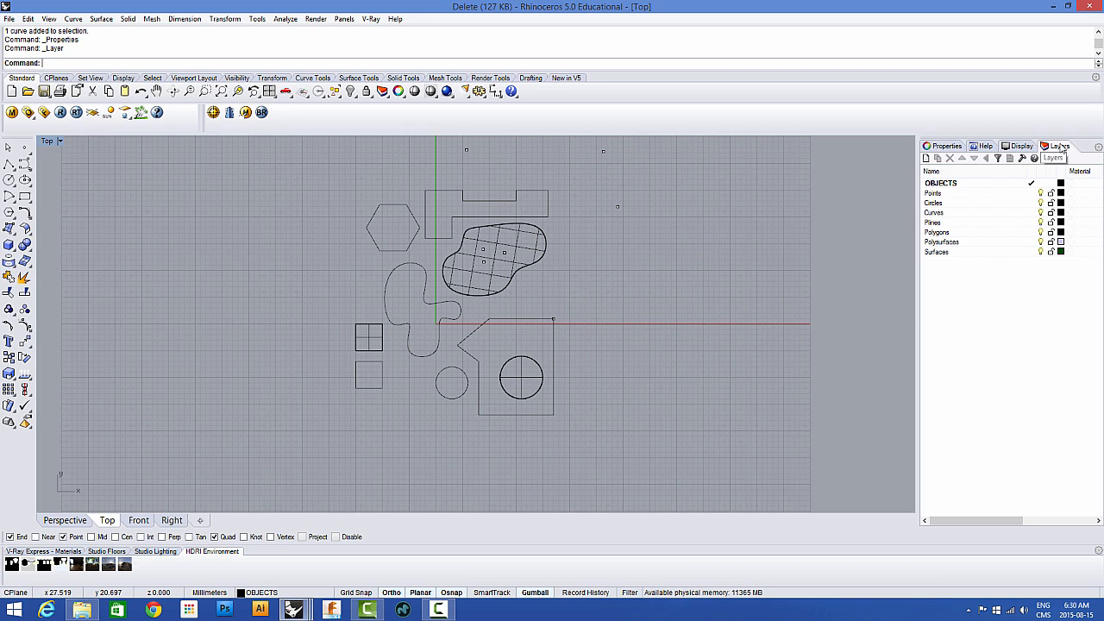
pyautogui.moveTo(1060, 147); pyautogui.dragTo(982, 150)
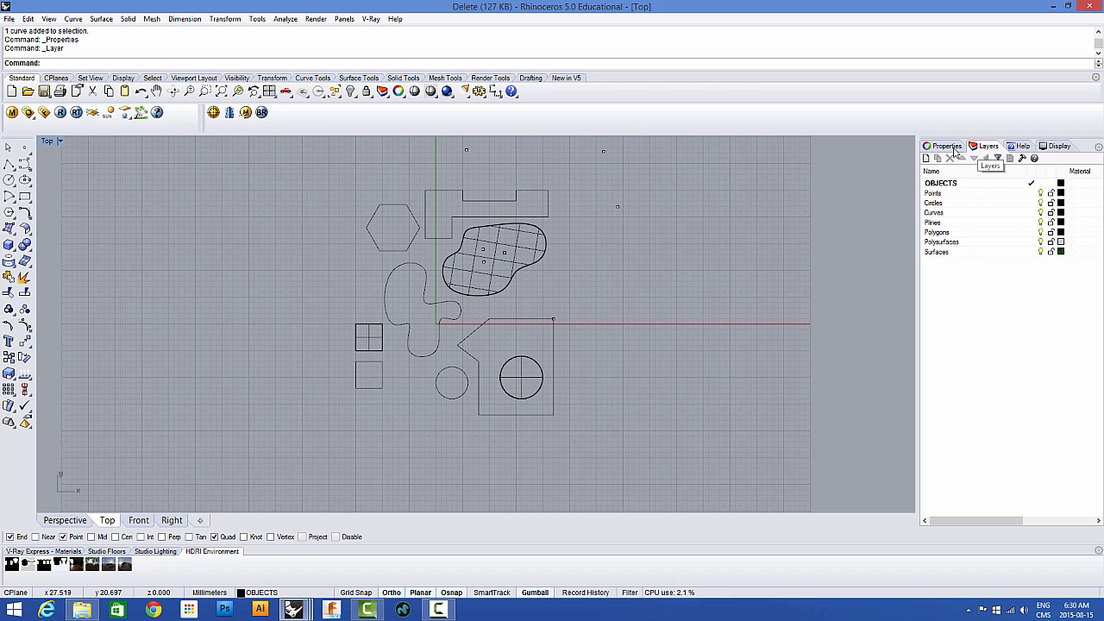
pyautogui.click(954, 148)
pyautogui.click(977, 149)
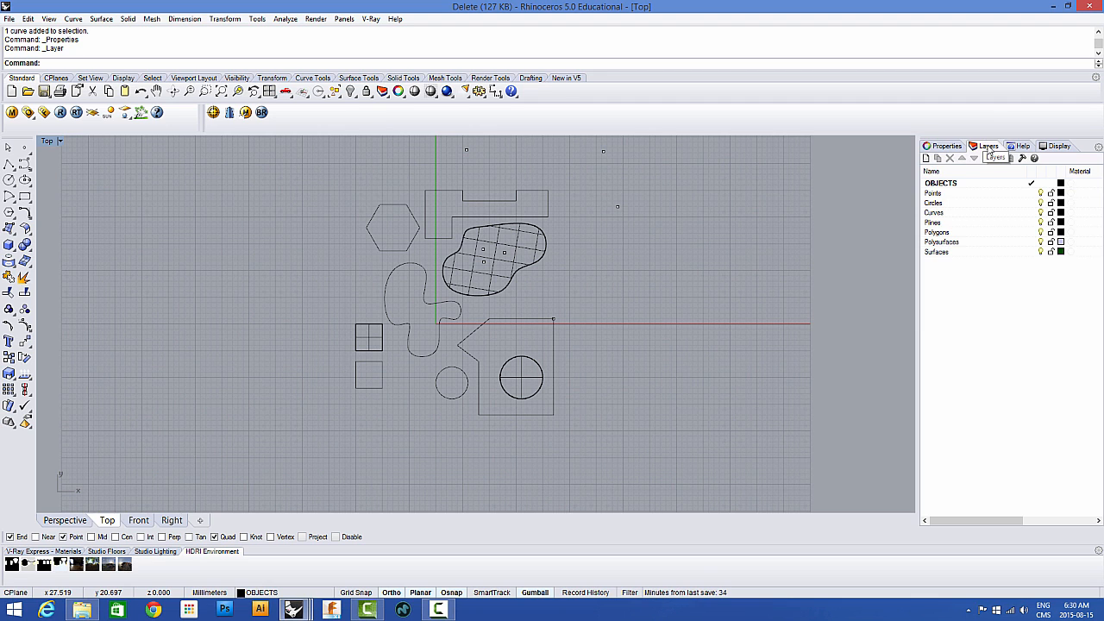
# Step: Create a new layer named Layer 01 below OBJECTS, and delete that layer again
pyautogui.moveTo(561, 305); pyautogui.dragTo(571, 346, button='right')
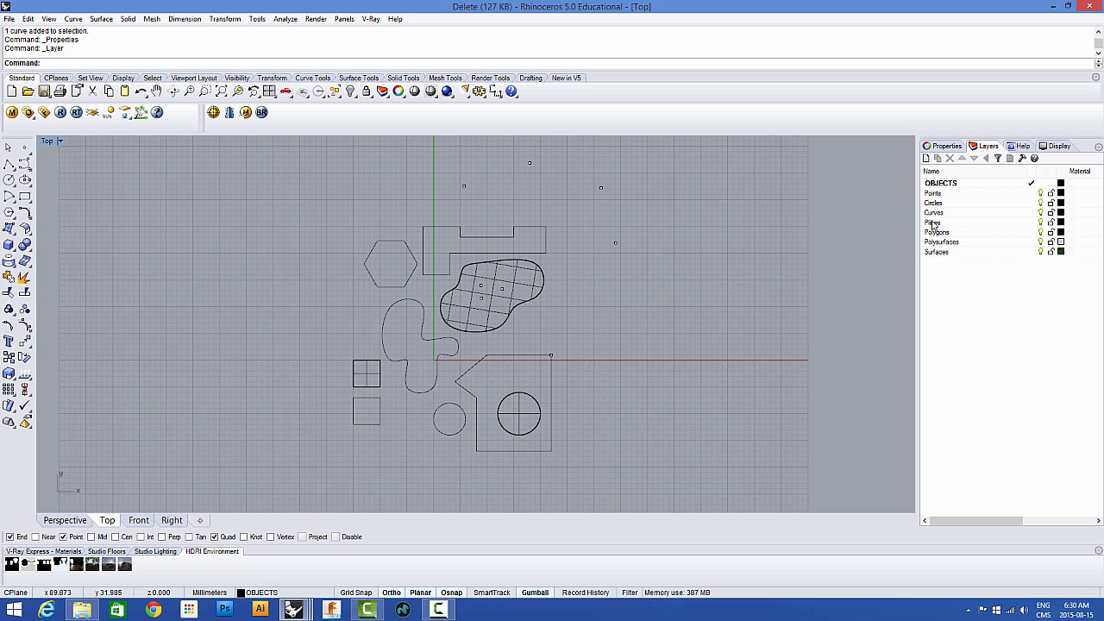
pyautogui.click(1041, 196)
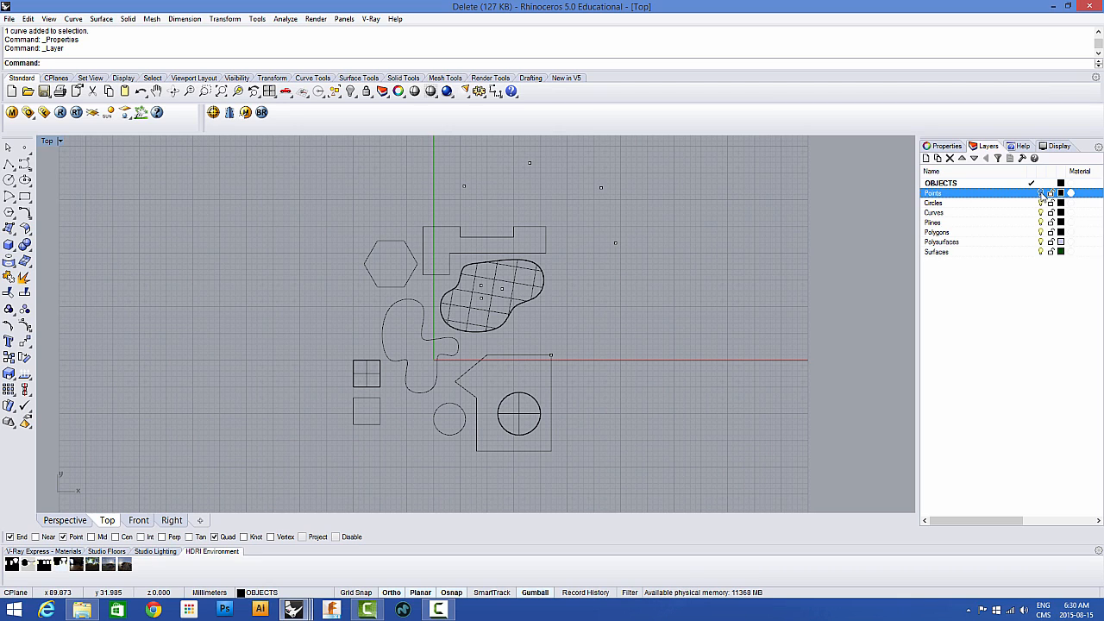
pyautogui.click(931, 184)
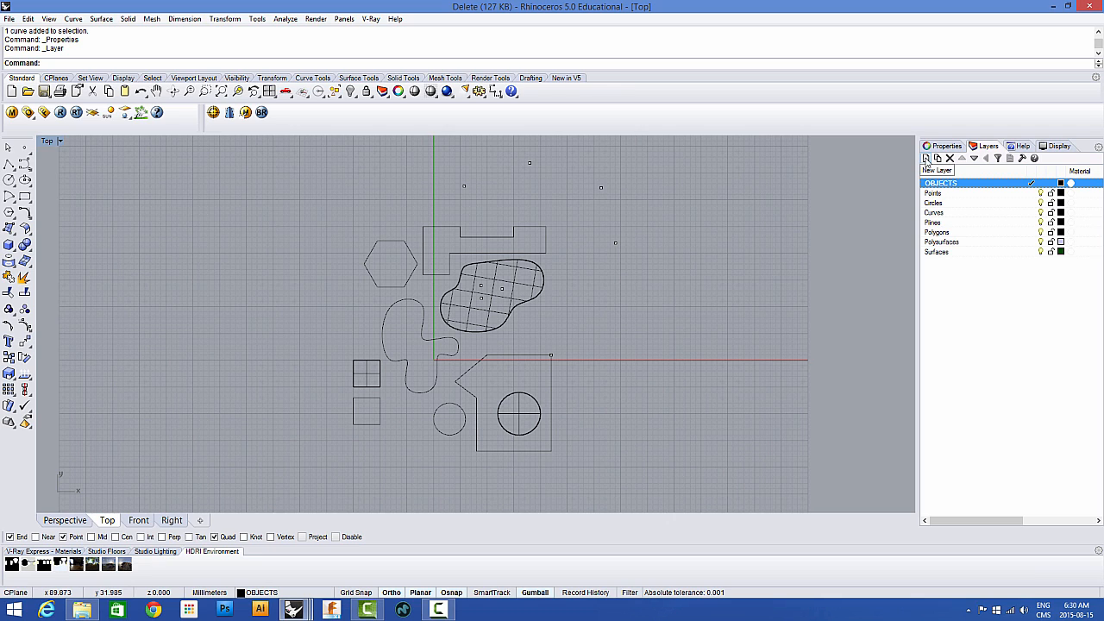
pyautogui.click(926, 158)
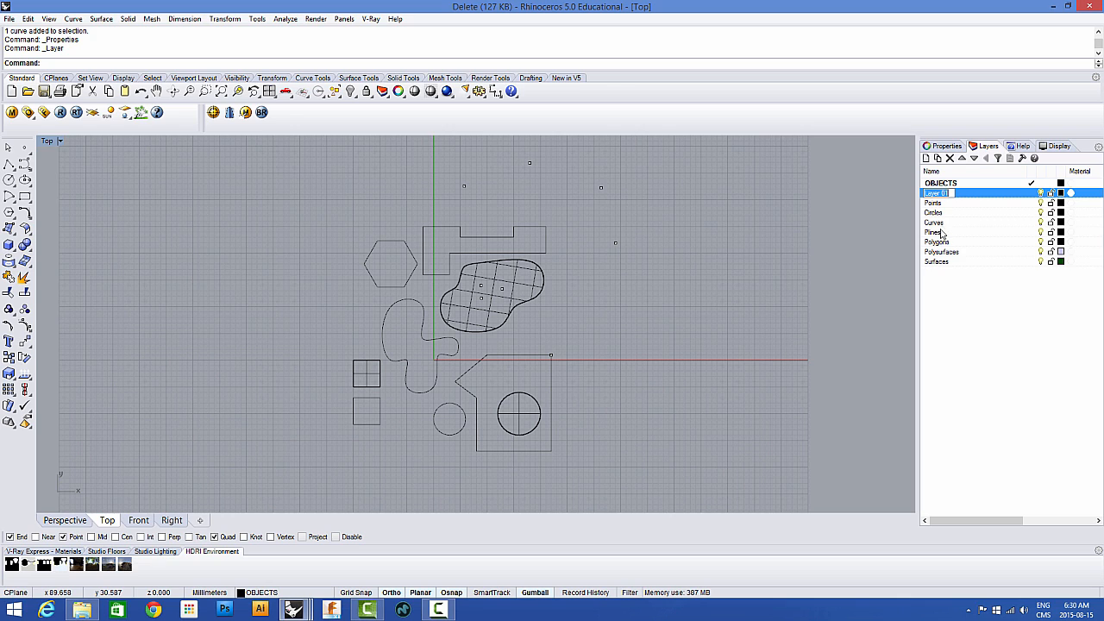
pyautogui.press('Return')
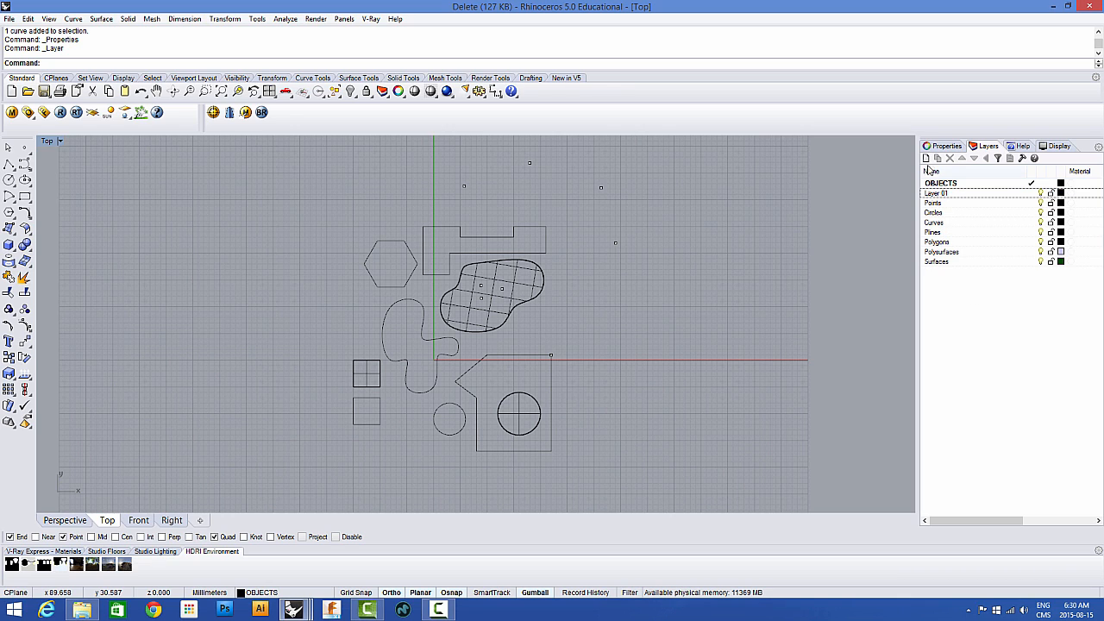
pyautogui.click(935, 194)
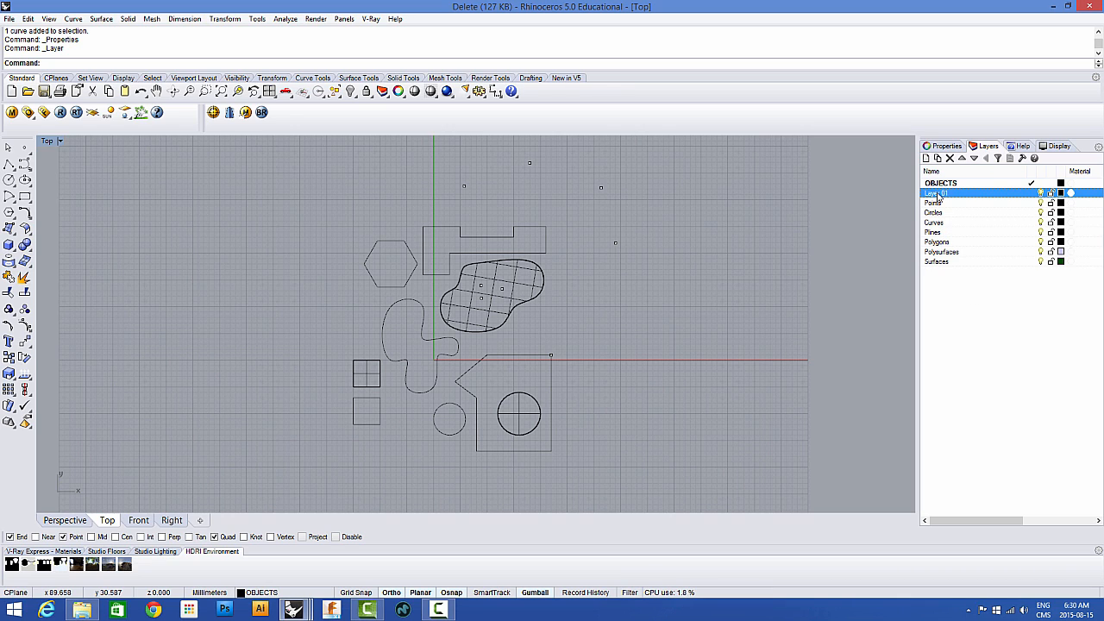
pyautogui.click(950, 158)
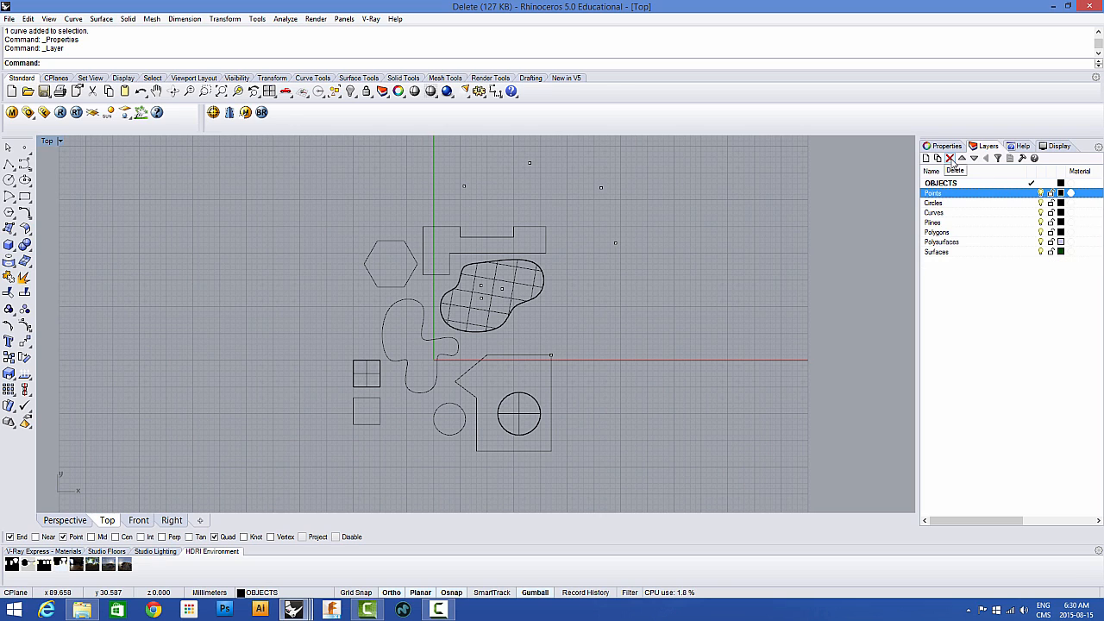
pyautogui.click(964, 317)
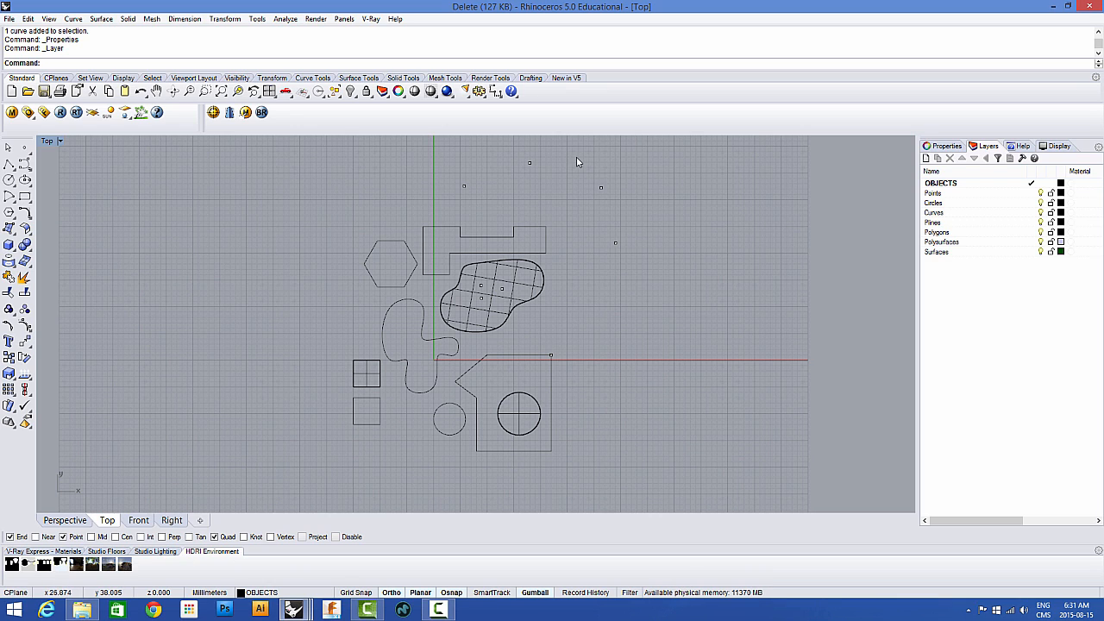
# Step: Float the Select toolbar over the Top viewport
pyautogui.click(933, 195)
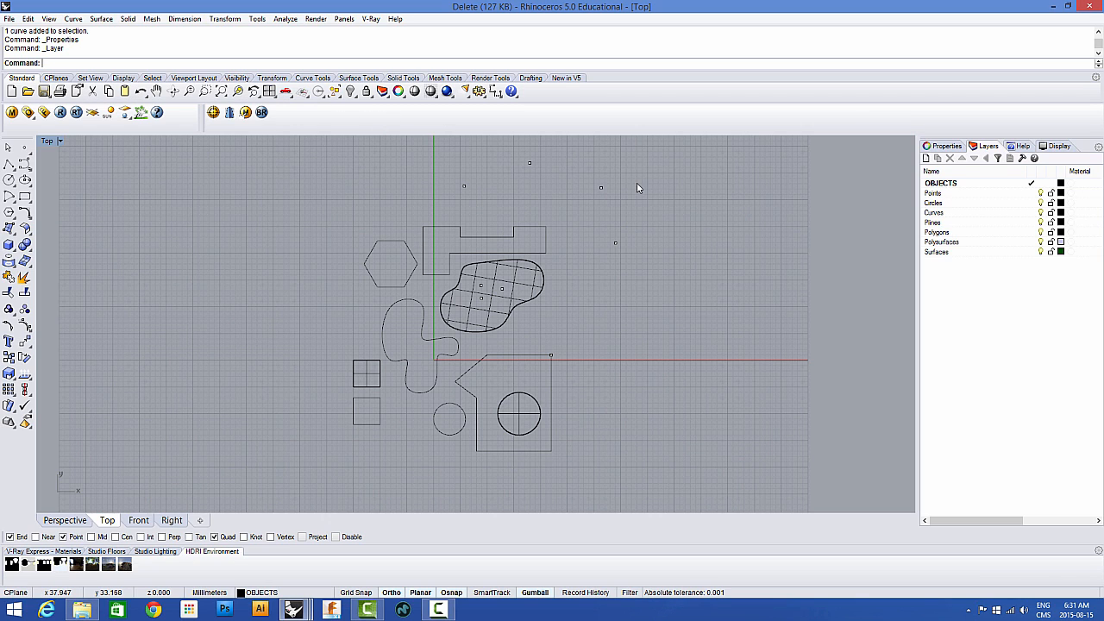
pyautogui.click(339, 95)
pyautogui.moveTo(345, 102); pyautogui.dragTo(277, 155)
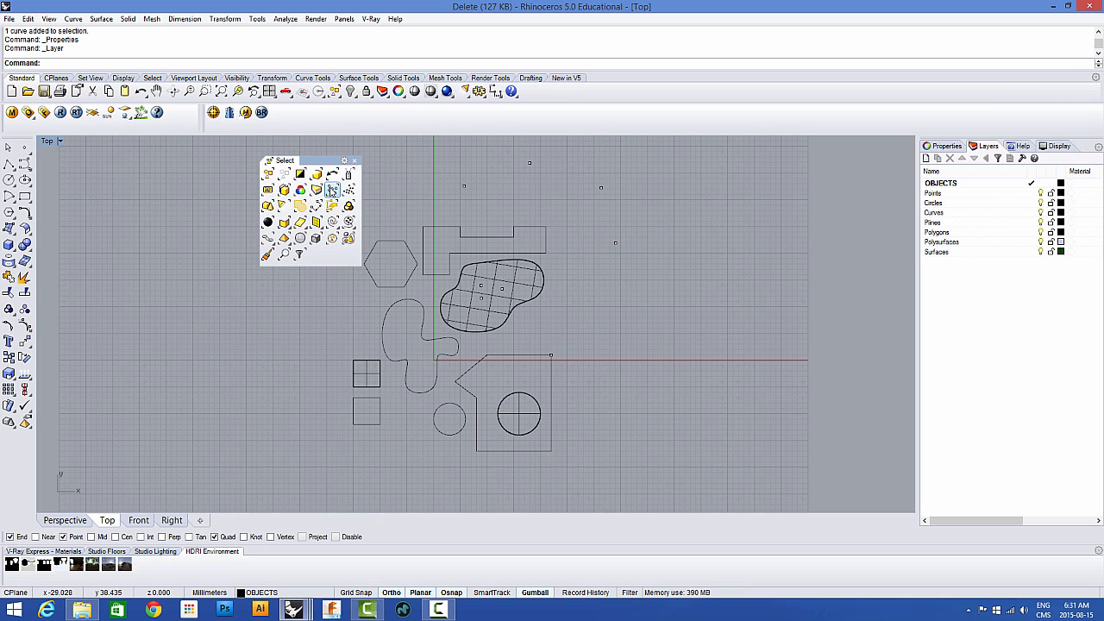
# Step: Select all point objects, move them to the Points layer, and check the assignment by switching that layer off and on
pyautogui.click(332, 190)
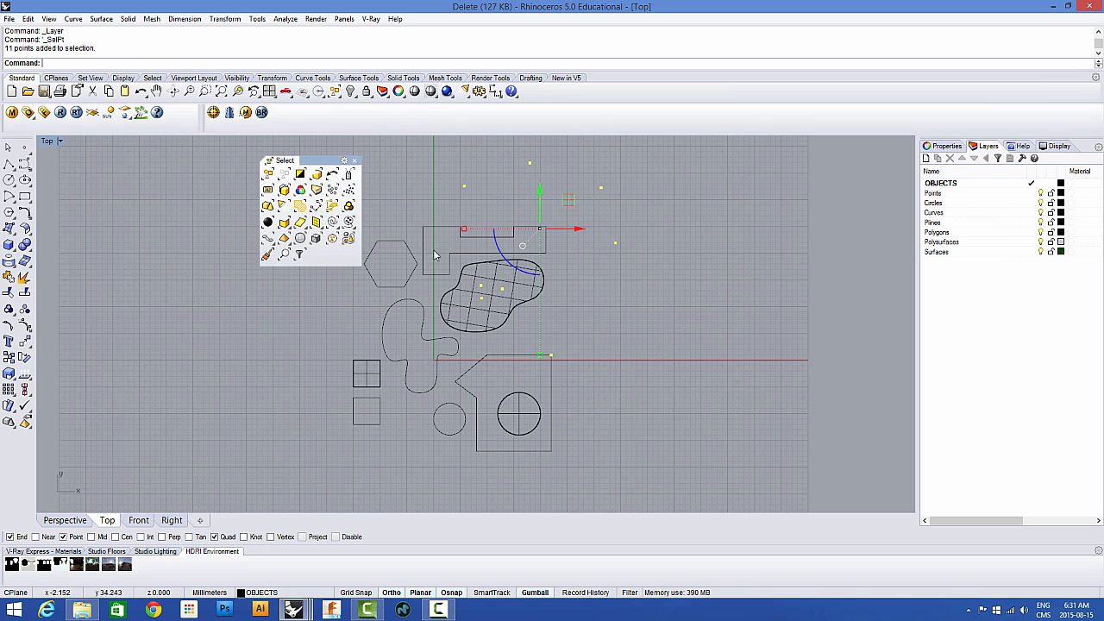
pyautogui.rightClick(933, 195)
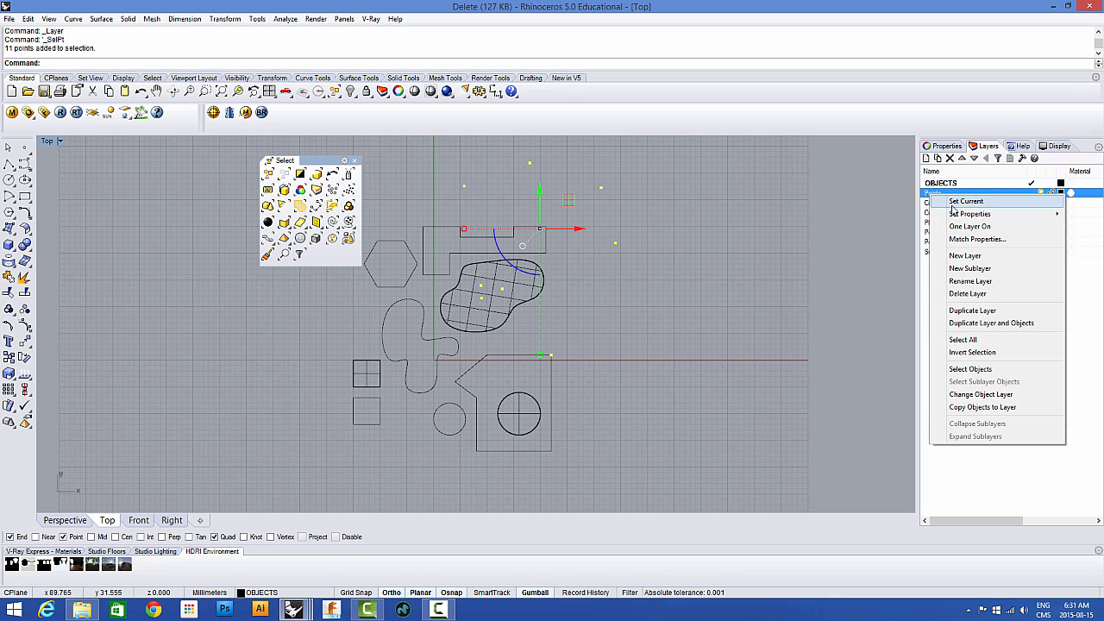
pyautogui.click(980, 394)
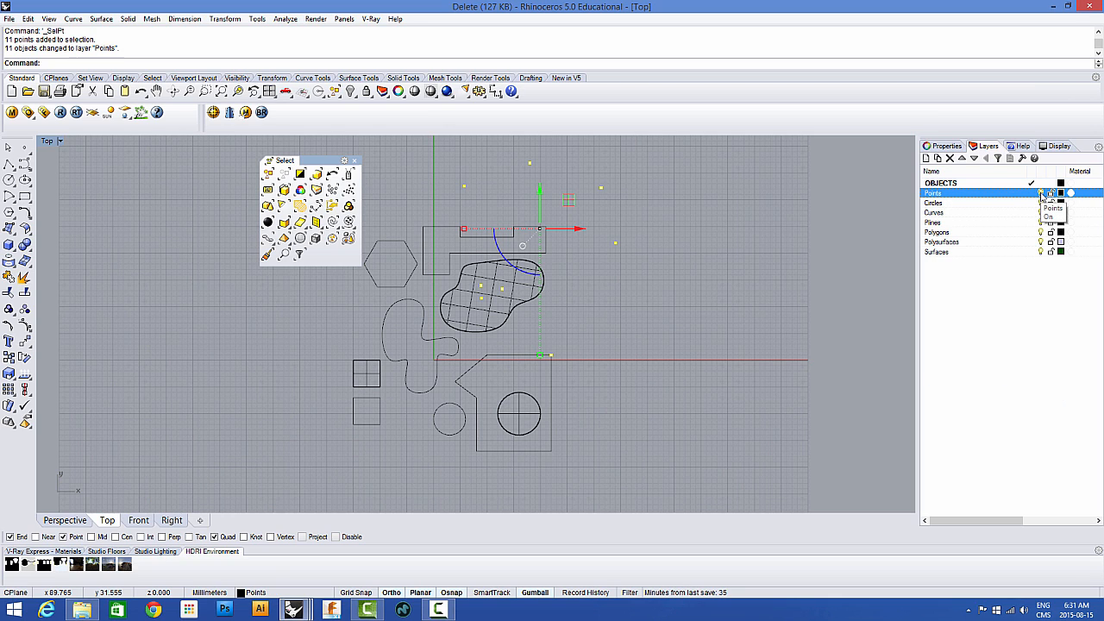
pyautogui.click(1040, 193)
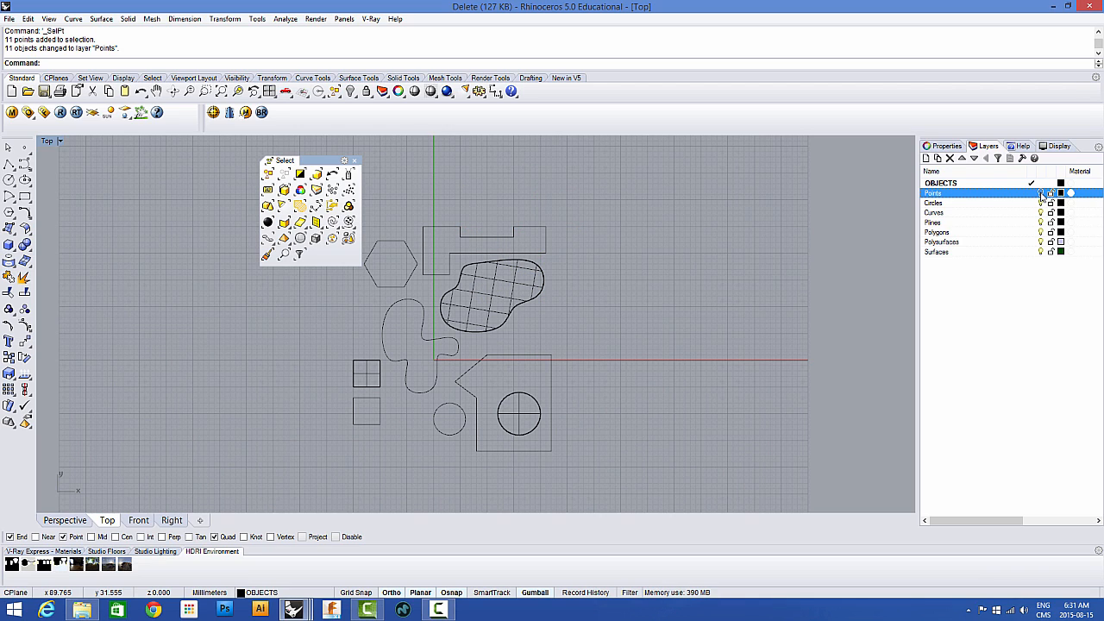
pyautogui.click(1041, 193)
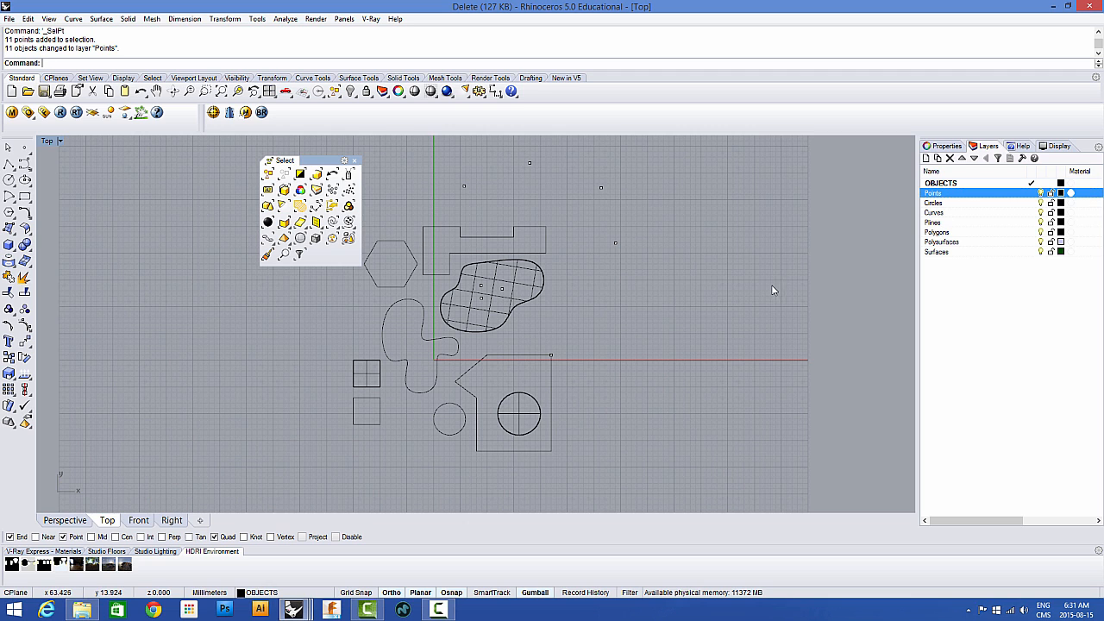
# Step: Move the plain circle curve to the Circles layer and check it by toggling that layer's visibility, leaving it on
pyautogui.press('Left')
pyautogui.press('Left')
pyautogui.moveTo(602, 404); pyautogui.dragTo(629, 372, button='right')
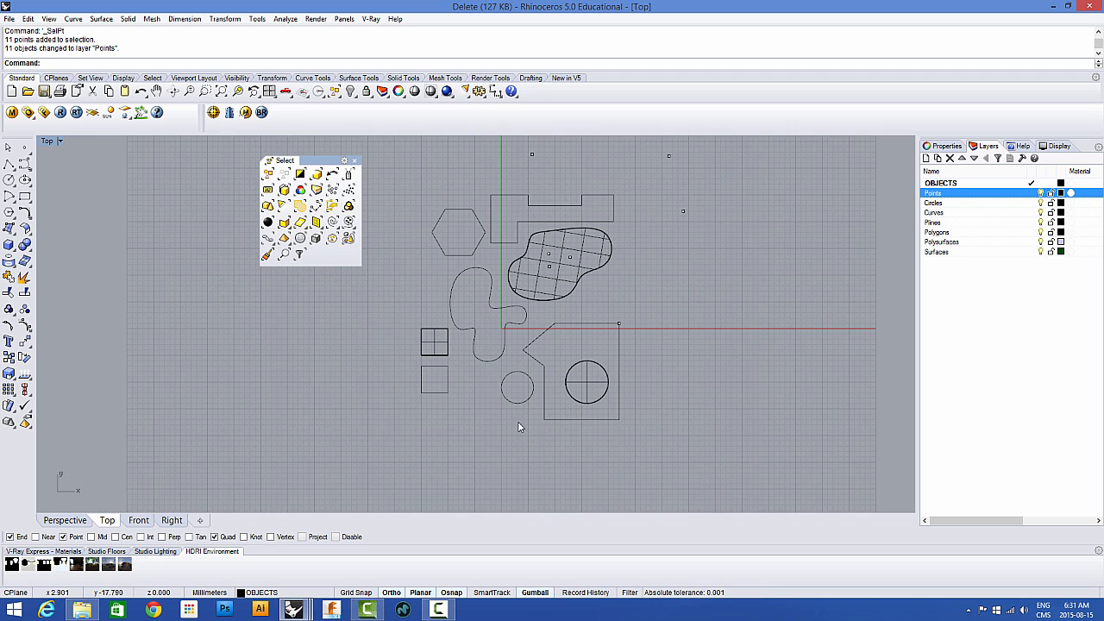
pyautogui.moveTo(523, 423); pyautogui.dragTo(503, 402)
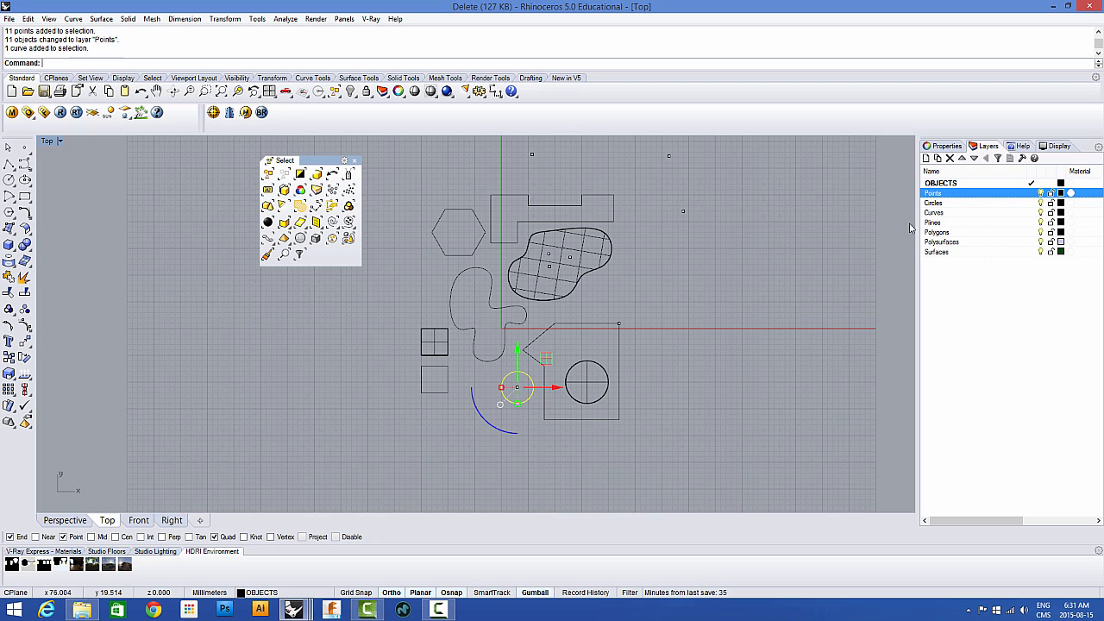
pyautogui.rightClick(935, 203)
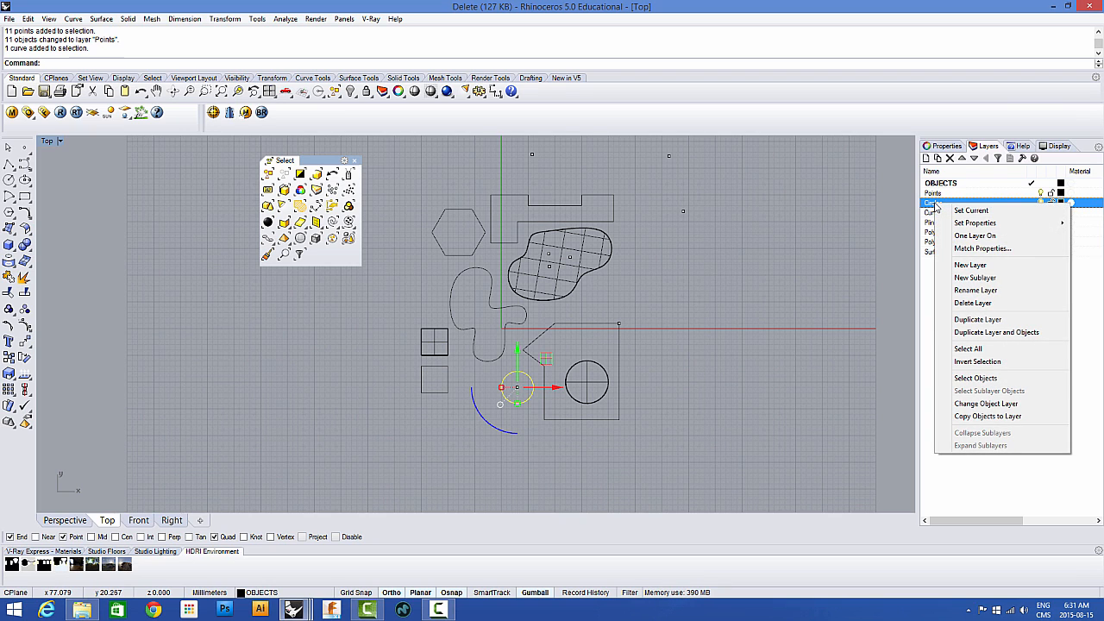
pyautogui.click(981, 405)
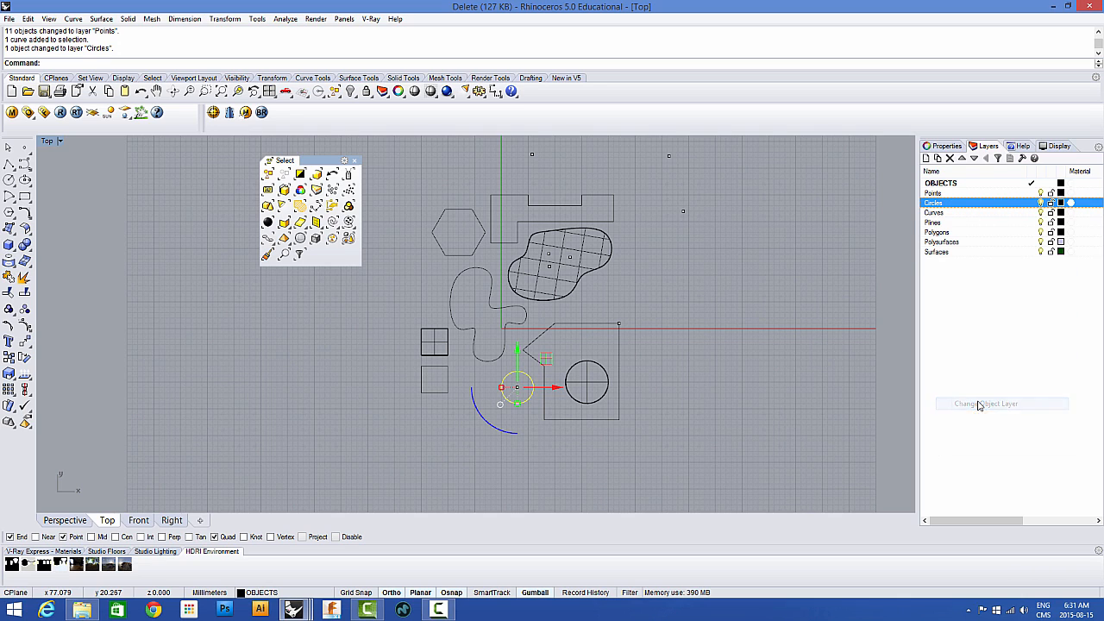
pyautogui.click(1040, 202)
pyautogui.click(1042, 203)
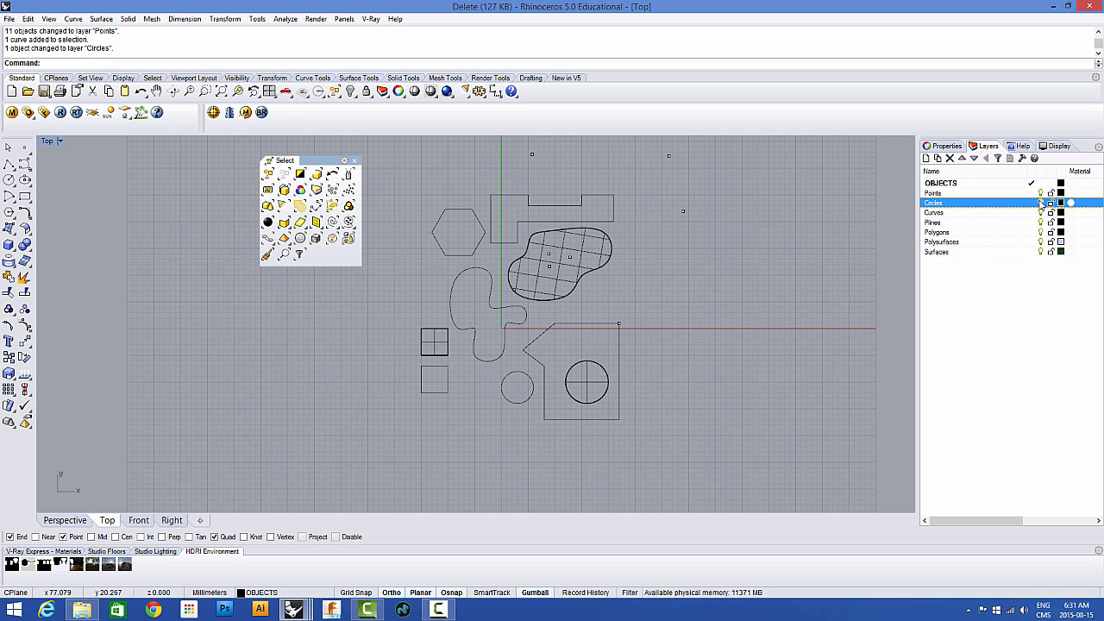
pyautogui.click(1041, 203)
pyautogui.click(1042, 203)
pyautogui.click(1041, 204)
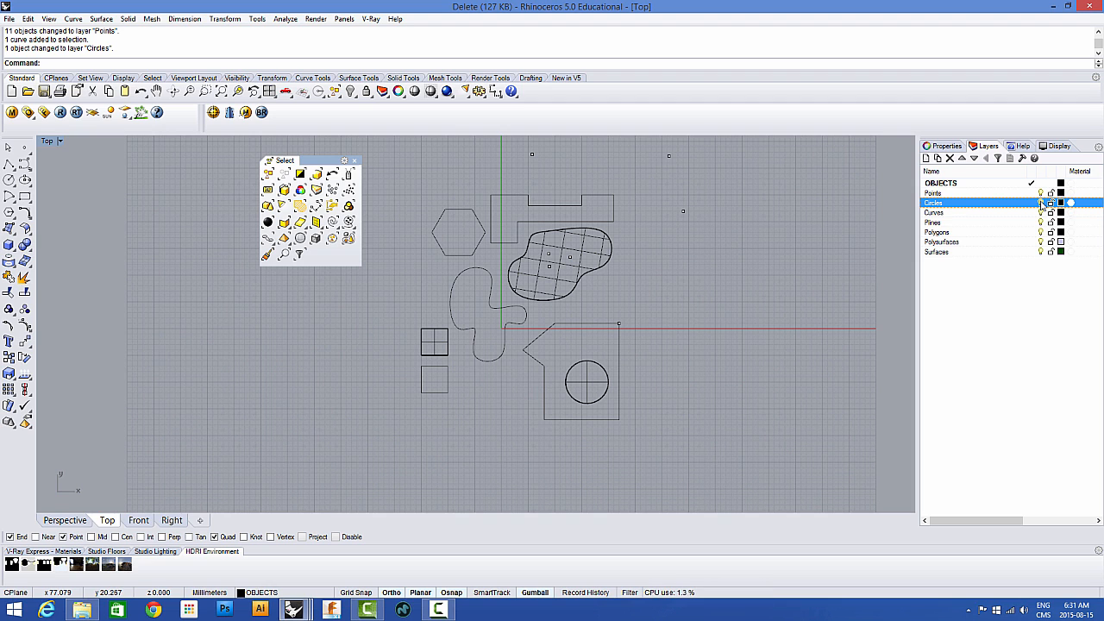
pyautogui.click(1041, 204)
# Step: Move the closed freeform curve to the Curves layer and check it by switching that layer off and on
pyautogui.scroll(3, 516, 393)
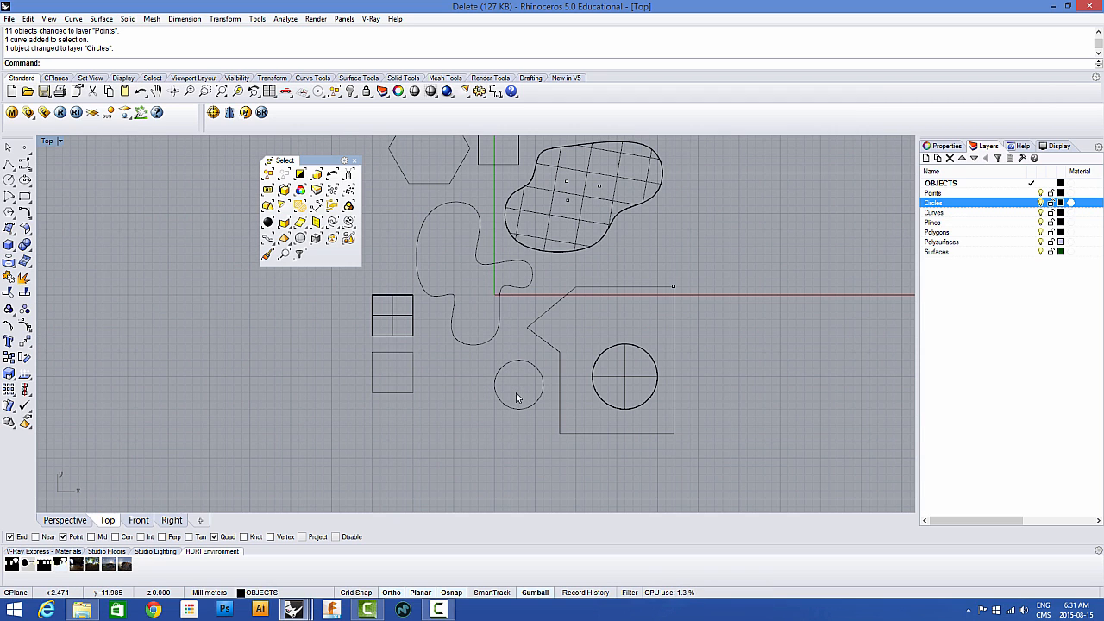
pyautogui.moveTo(509, 332); pyautogui.dragTo(588, 368, button='right')
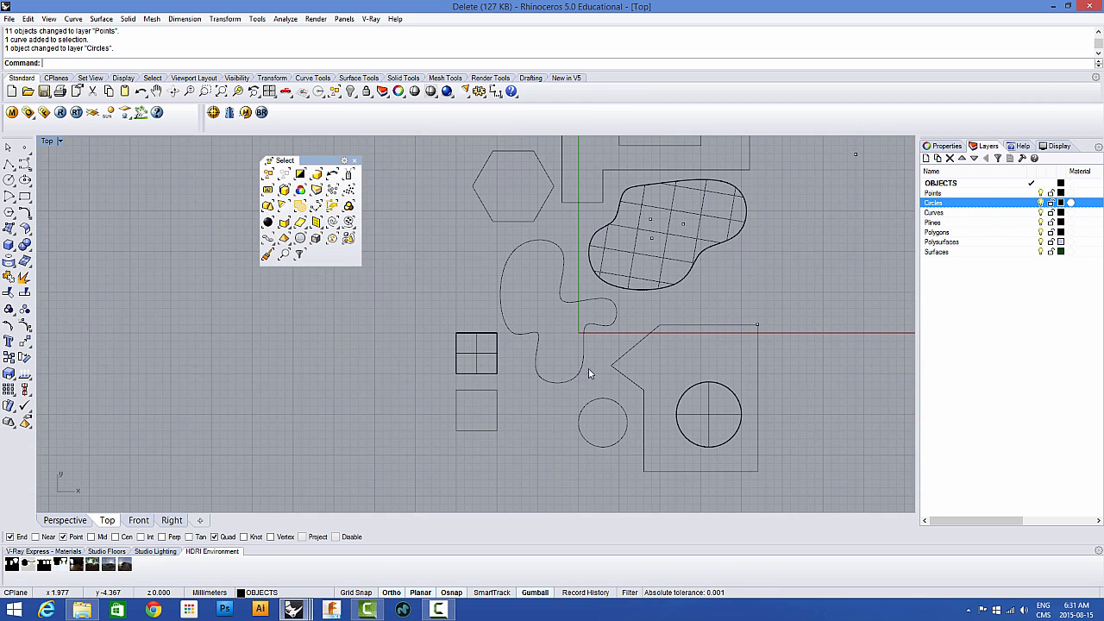
pyautogui.click(535, 369)
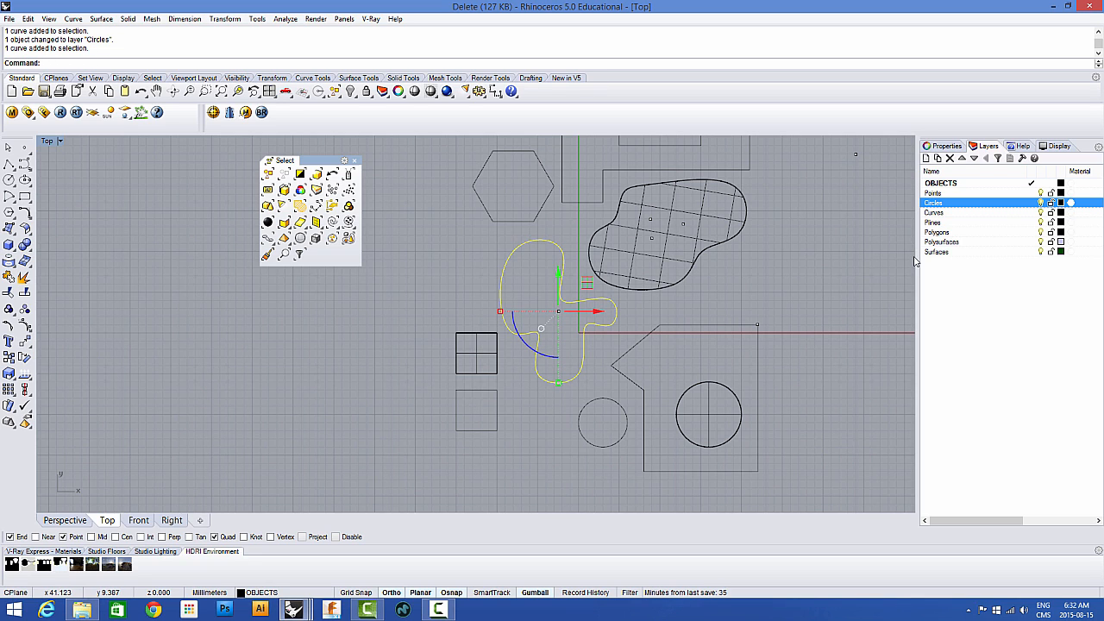
pyautogui.rightClick(934, 213)
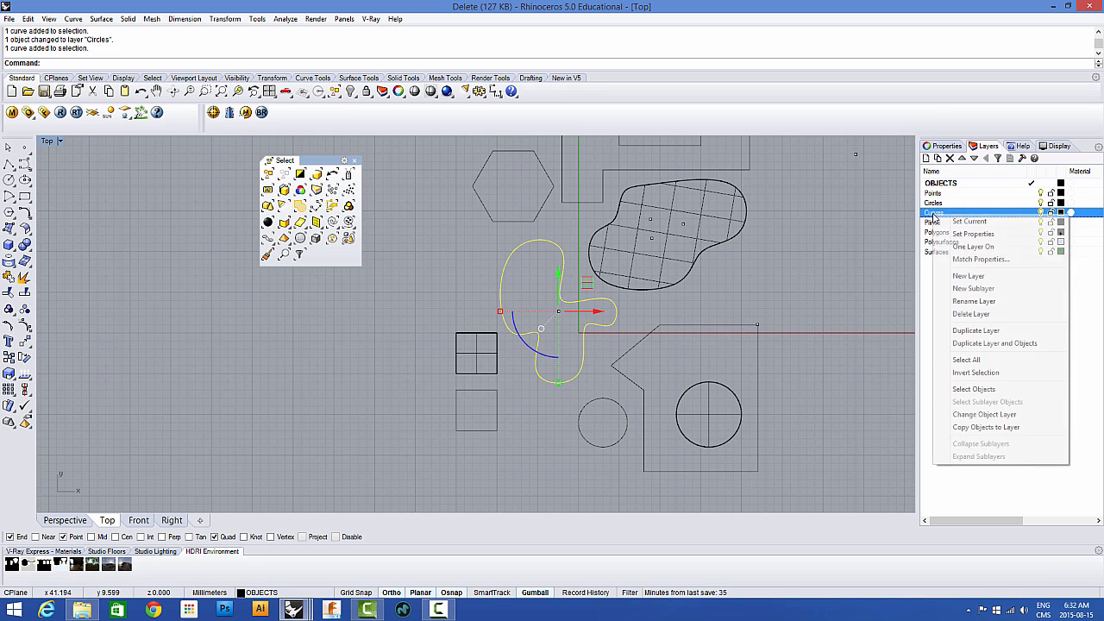
pyautogui.click(966, 416)
pyautogui.click(1040, 212)
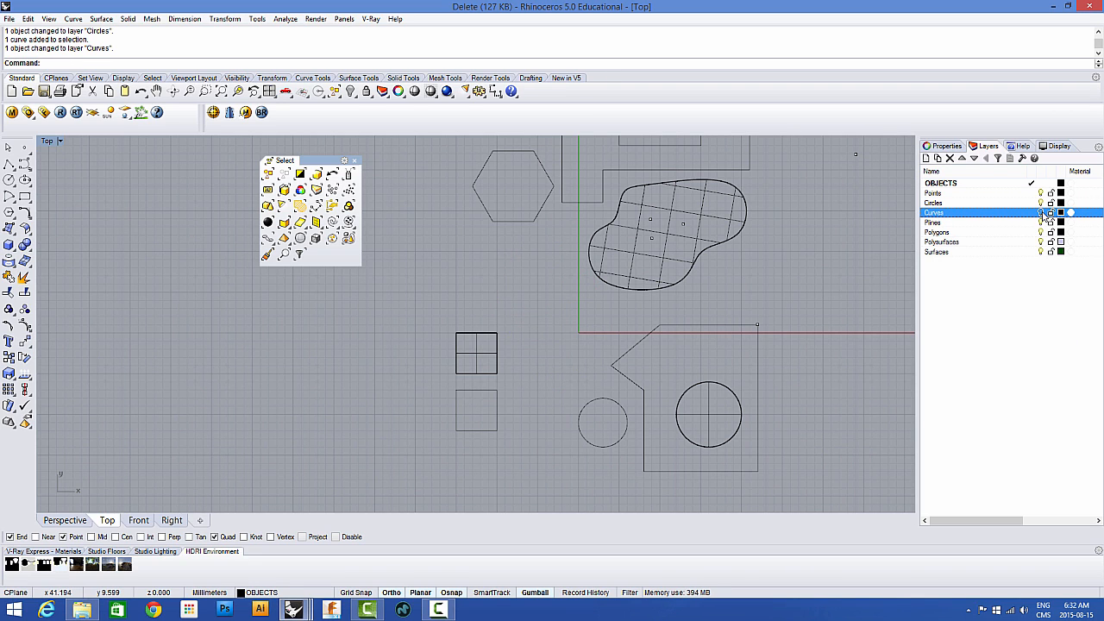
pyautogui.click(1041, 212)
# Step: Select all polysurfaces, move them to the Polysurfaces layer, and clear the selection
pyautogui.moveTo(587, 411); pyautogui.dragTo(626, 378, button='right')
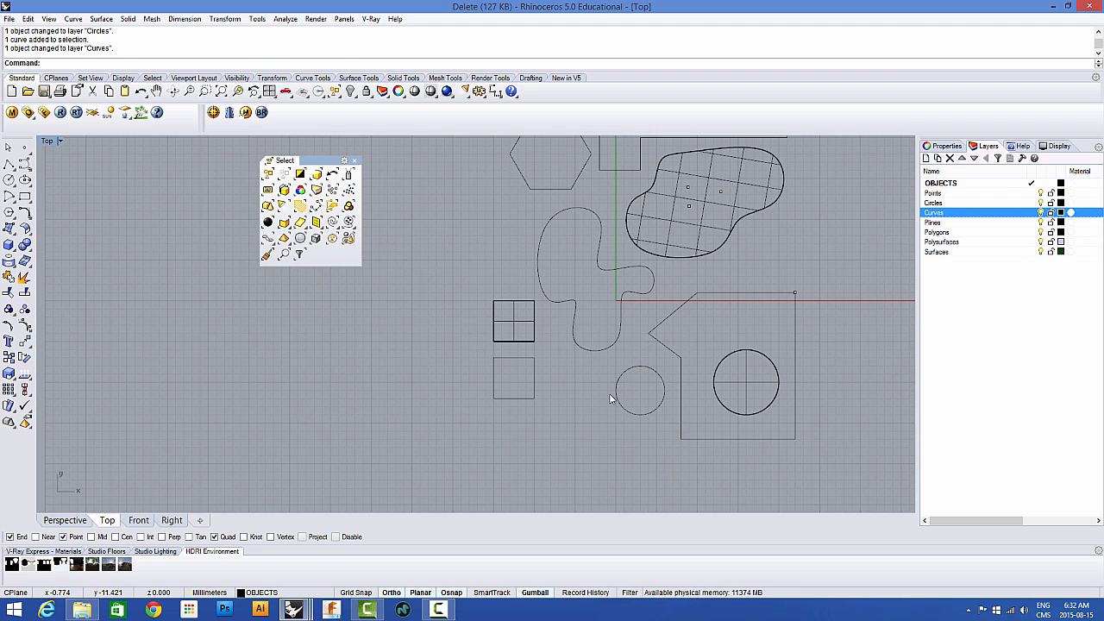
pyautogui.scroll(-4, 779, 284)
pyautogui.moveTo(780, 285); pyautogui.dragTo(660, 344, button='right')
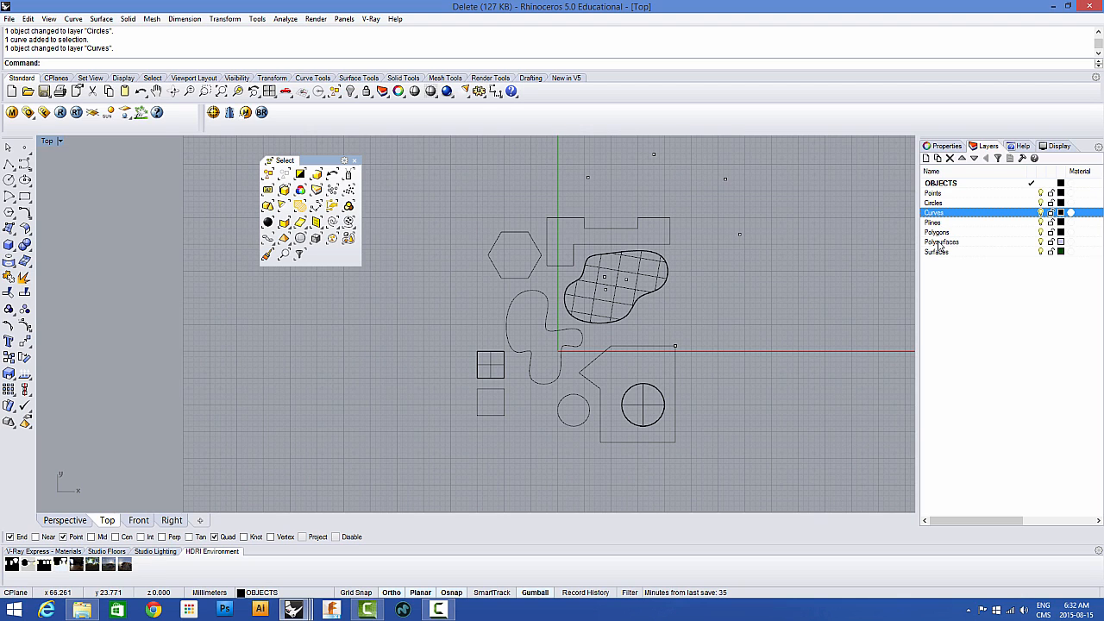
pyautogui.click(284, 223)
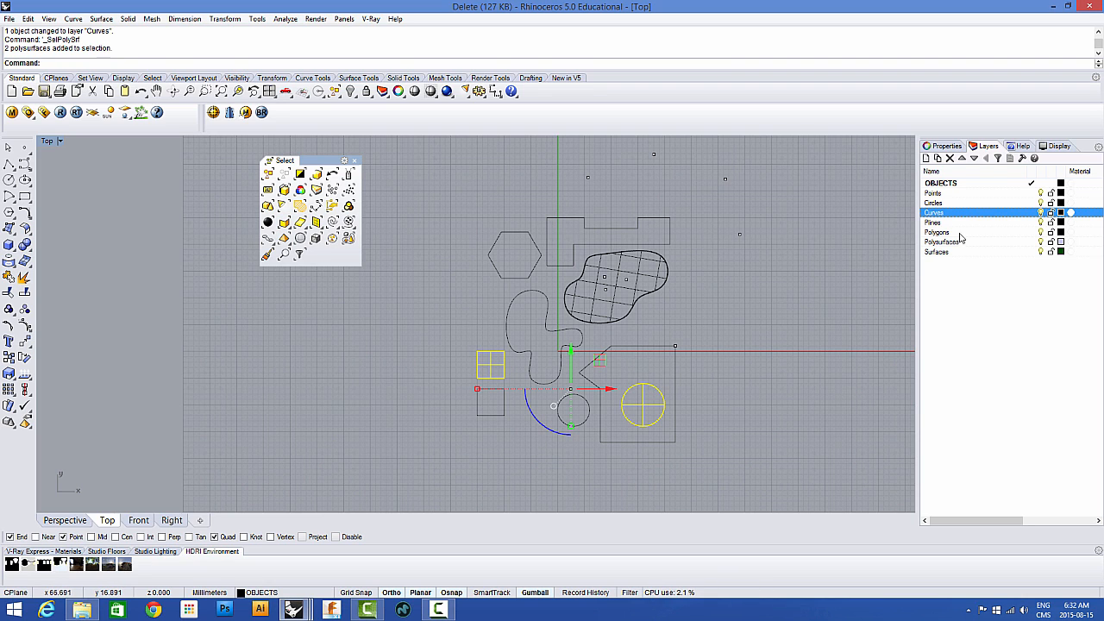
pyautogui.rightClick(933, 243)
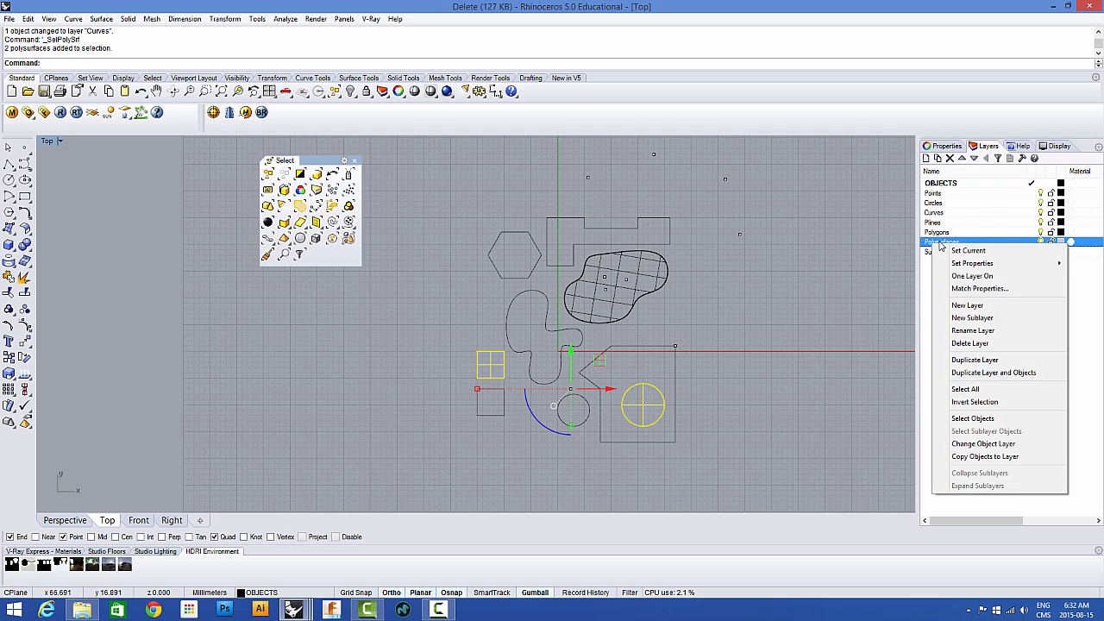
pyautogui.click(977, 445)
pyautogui.press('Escape')
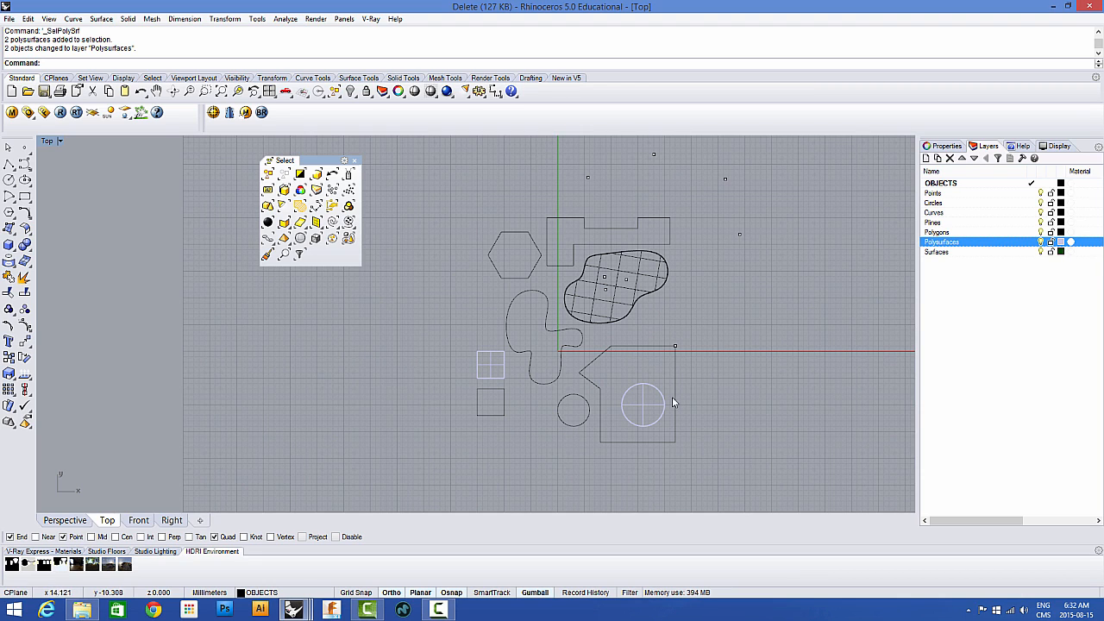
# Step: Change the Polysurfaces layer colour to a light green
pyautogui.click(1061, 245)
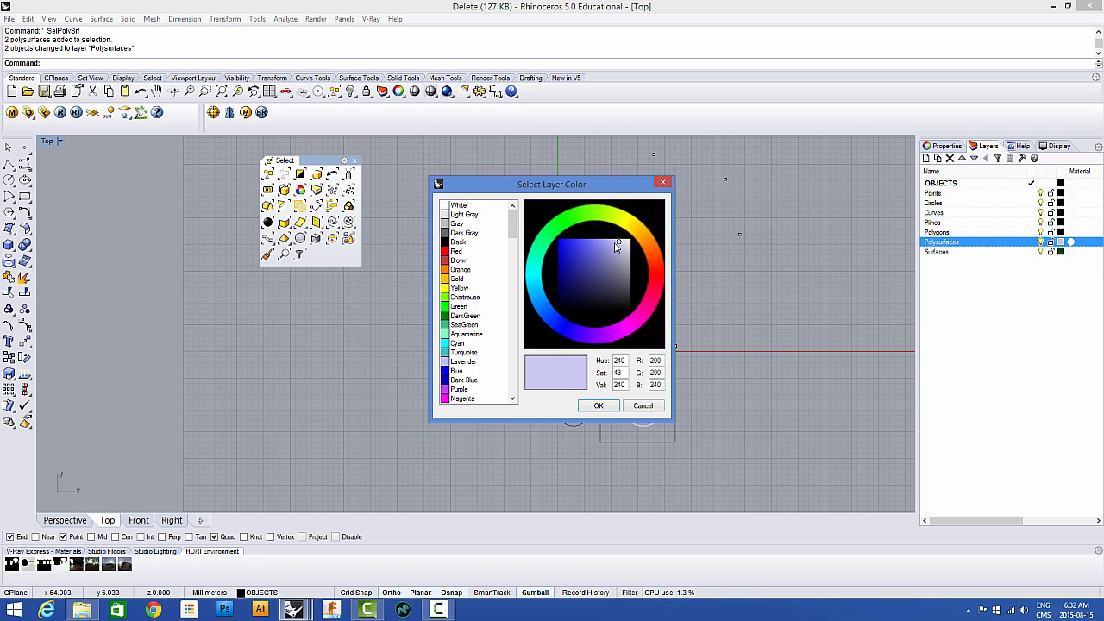
pyautogui.moveTo(616, 248)
pyautogui.mouseDown()
pyautogui.moveTo(594, 281)
pyautogui.moveTo(607, 246)
pyautogui.moveTo(646, 240)
pyautogui.moveTo(653, 261)
pyautogui.moveTo(646, 237)
pyautogui.moveTo(636, 222)
pyautogui.moveTo(580, 209)
pyautogui.moveTo(566, 217)
pyautogui.mouseUp()
pyautogui.click(627, 226)
pyautogui.click(597, 406)
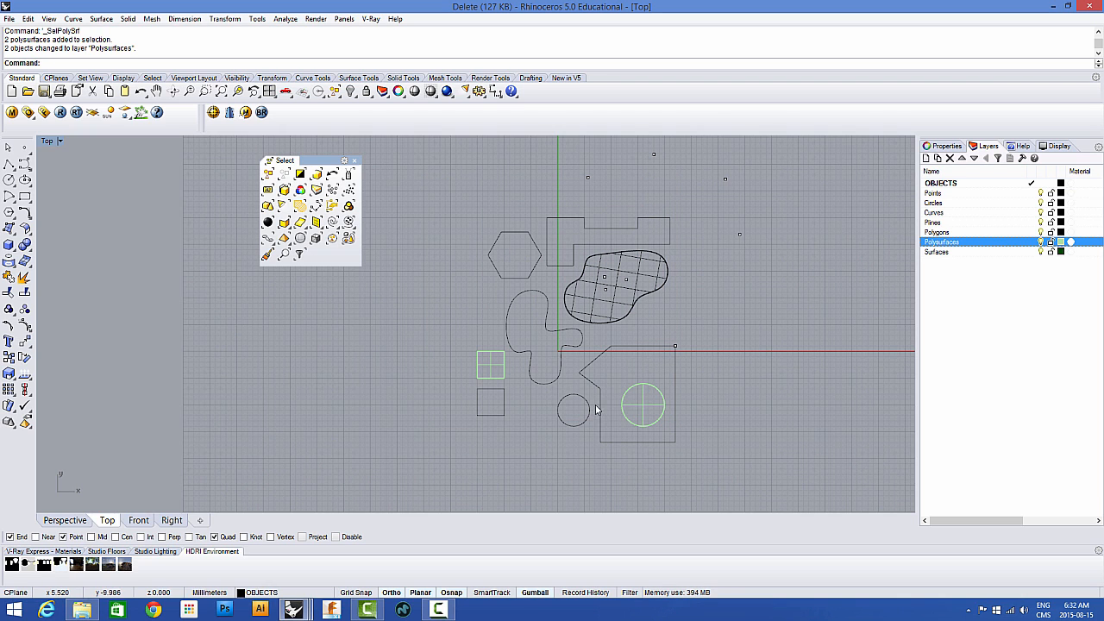
pyautogui.moveTo(649, 409); pyautogui.dragTo(672, 378, button='right')
pyautogui.scroll(6, 672, 378)
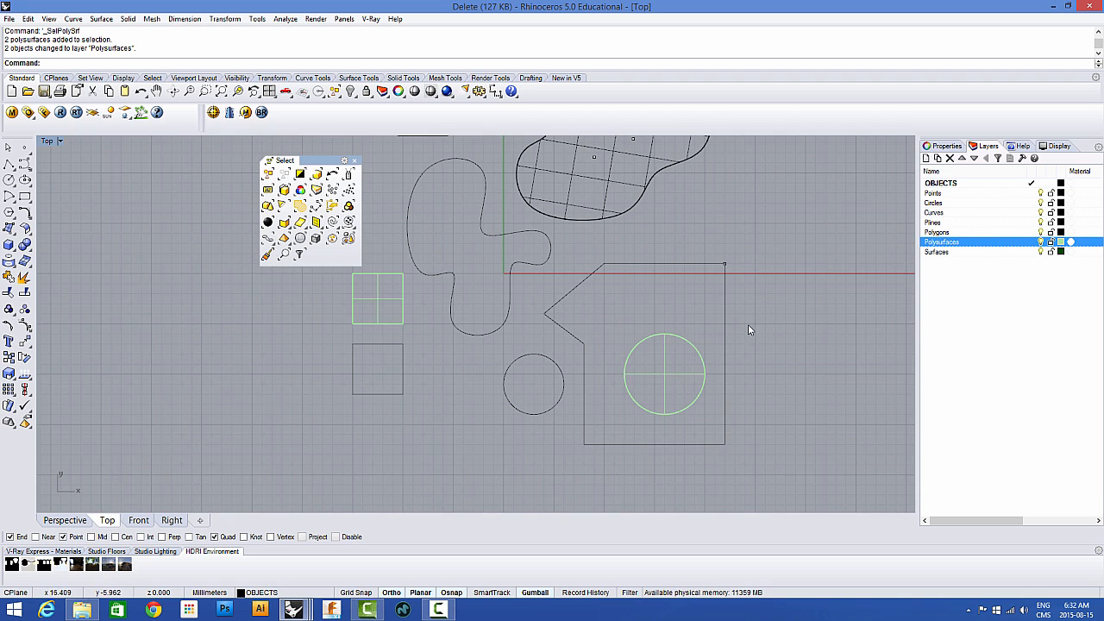
# Step: Set the Points layer colour to blue, RGB 0, 5, 255, and inspect the recoloured points up close
pyautogui.click(1061, 193)
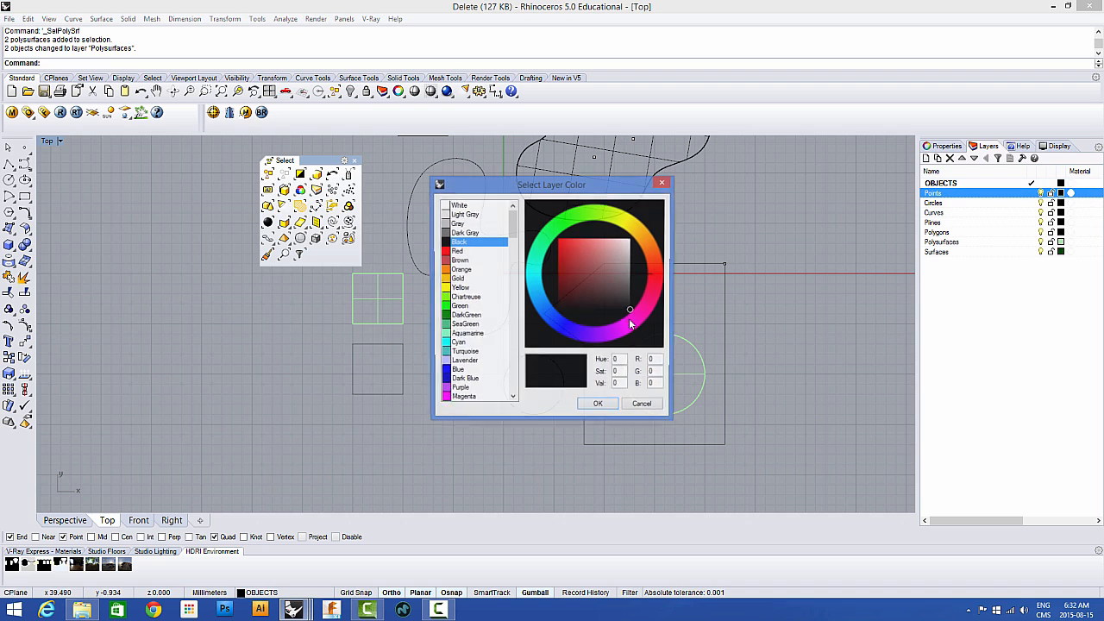
pyautogui.click(563, 333)
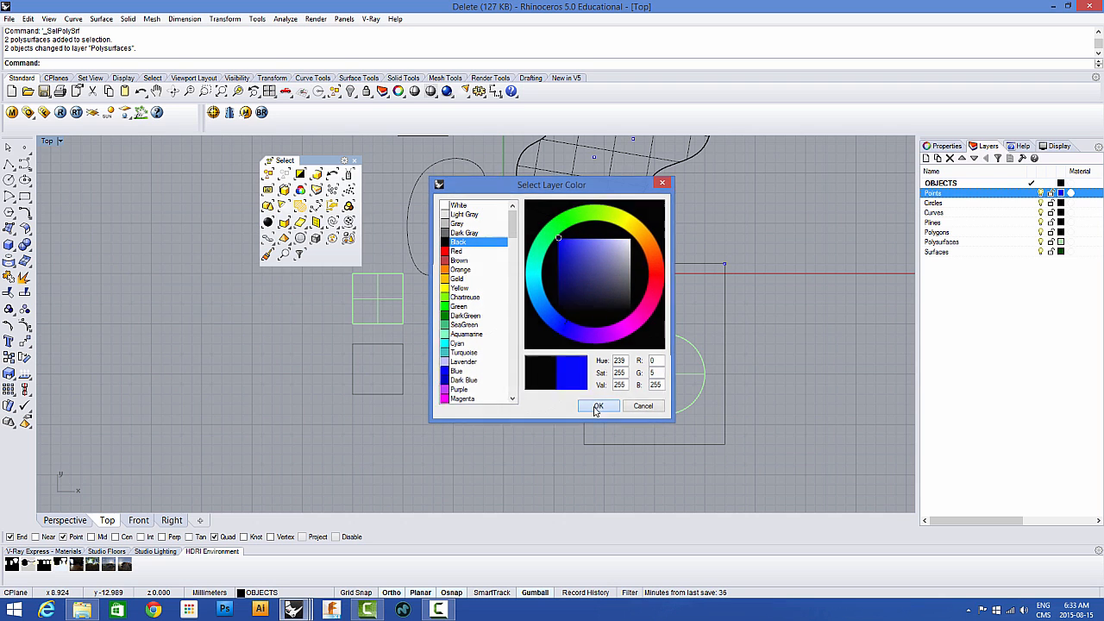
pyautogui.click(595, 406)
pyautogui.scroll(4, 553, 265)
pyautogui.scroll(4, 556, 276)
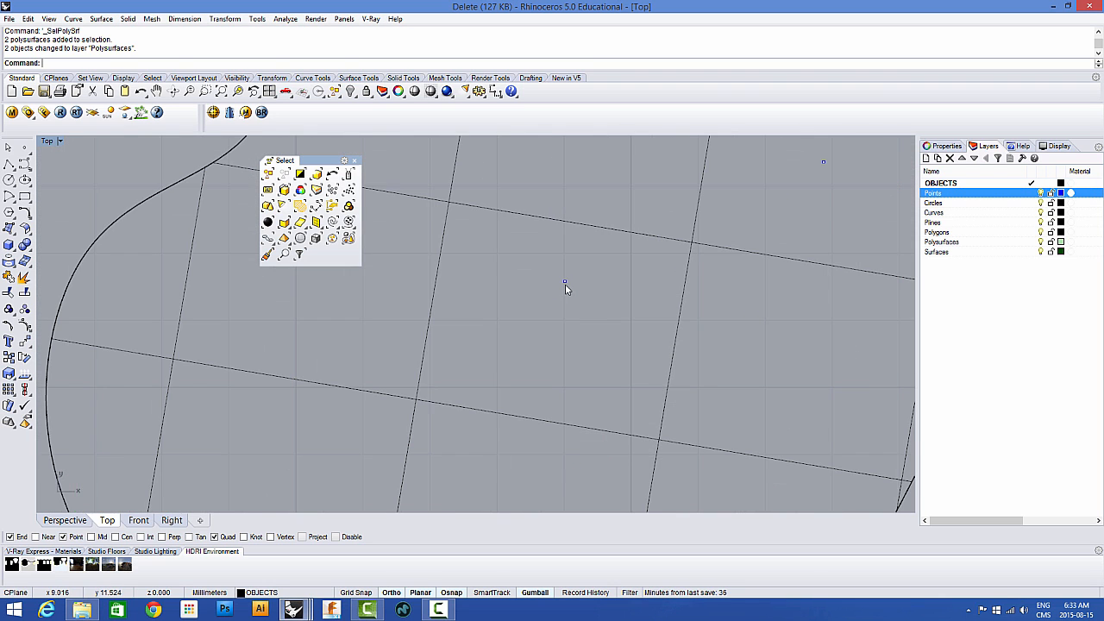
pyautogui.scroll(-7, 565, 284)
pyautogui.scroll(-4, 565, 284)
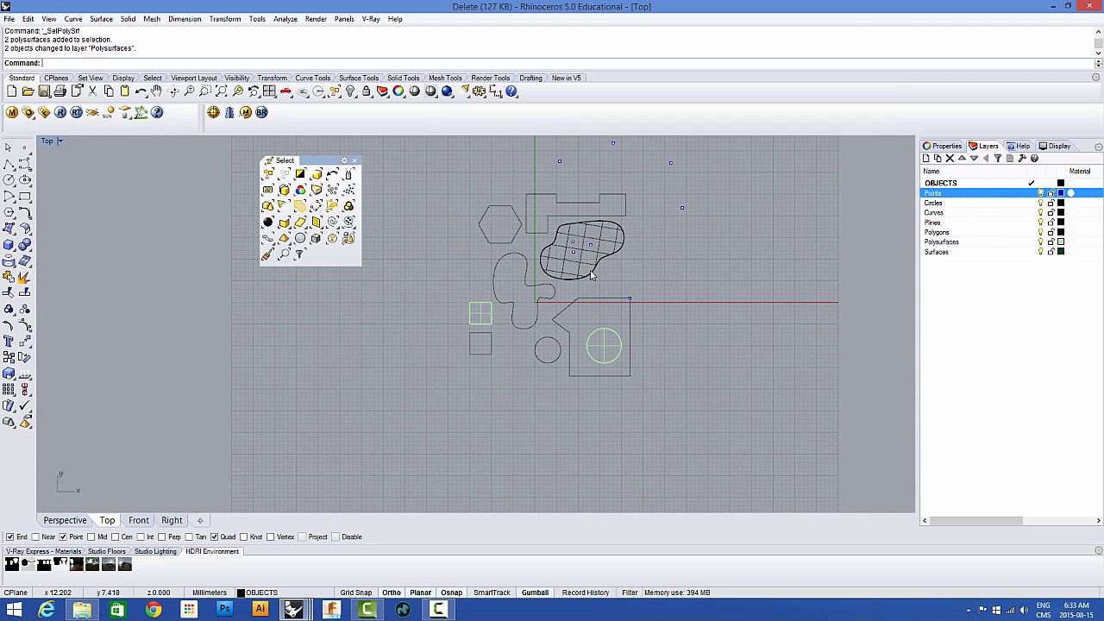
# Step: Set the Circles layer colour to Red and inspect the circle up close
pyautogui.click(1060, 202)
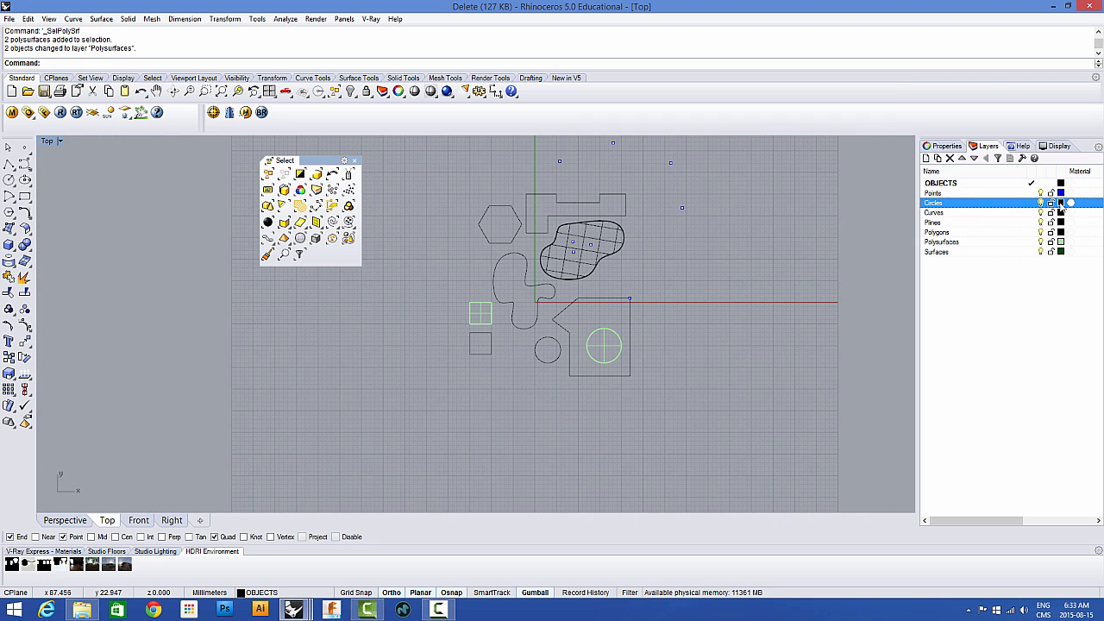
pyautogui.click(457, 251)
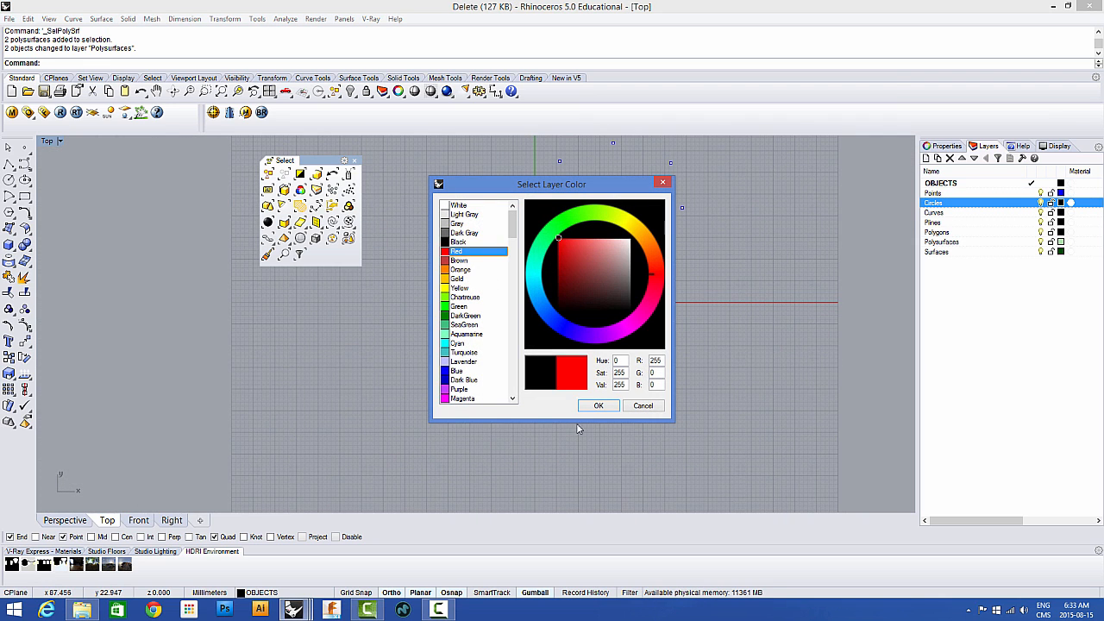
pyautogui.click(598, 406)
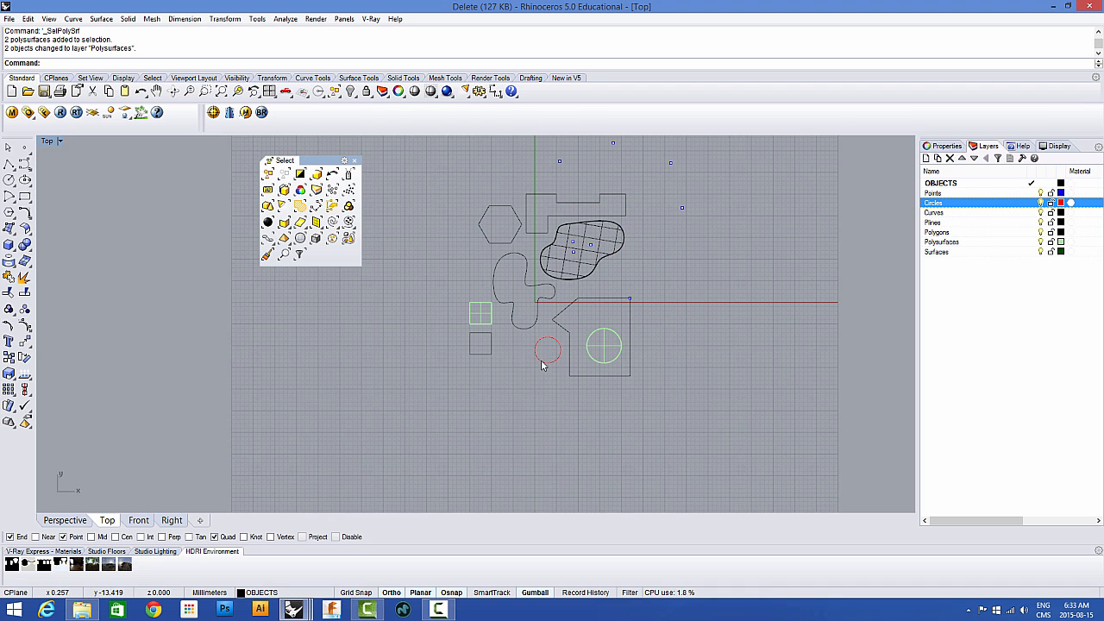
pyautogui.scroll(5, 544, 366)
pyautogui.scroll(-2, 552, 374)
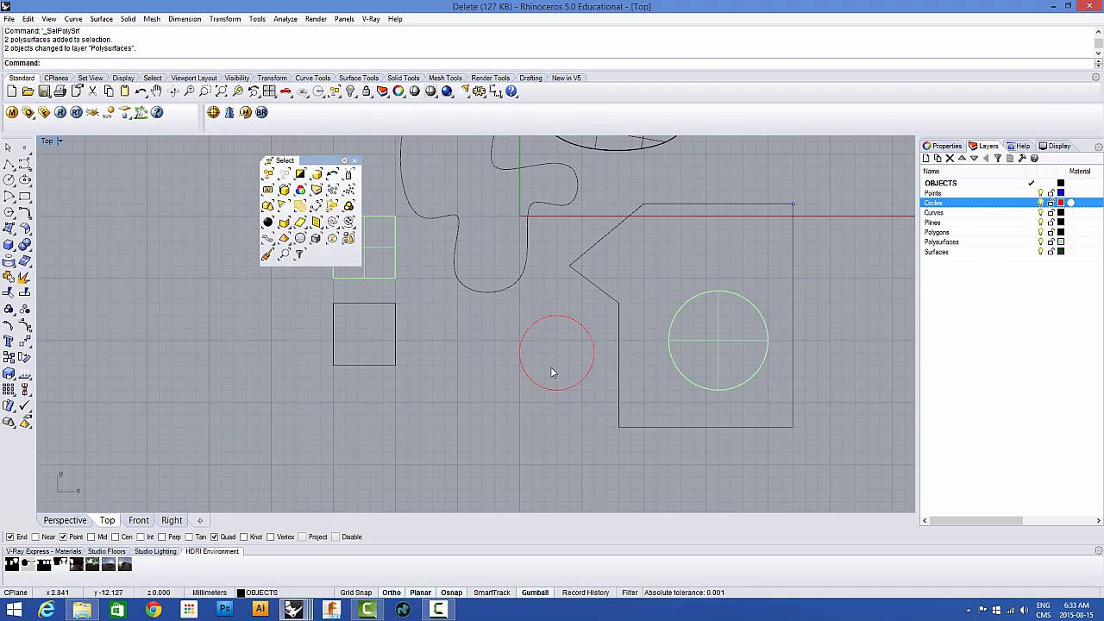
# Step: Add seven new layers below the Surfaces layer
pyautogui.scroll(-3, 650, 301)
pyautogui.moveTo(619, 281); pyautogui.dragTo(552, 351, button='right')
pyautogui.scroll(-2, 579, 340)
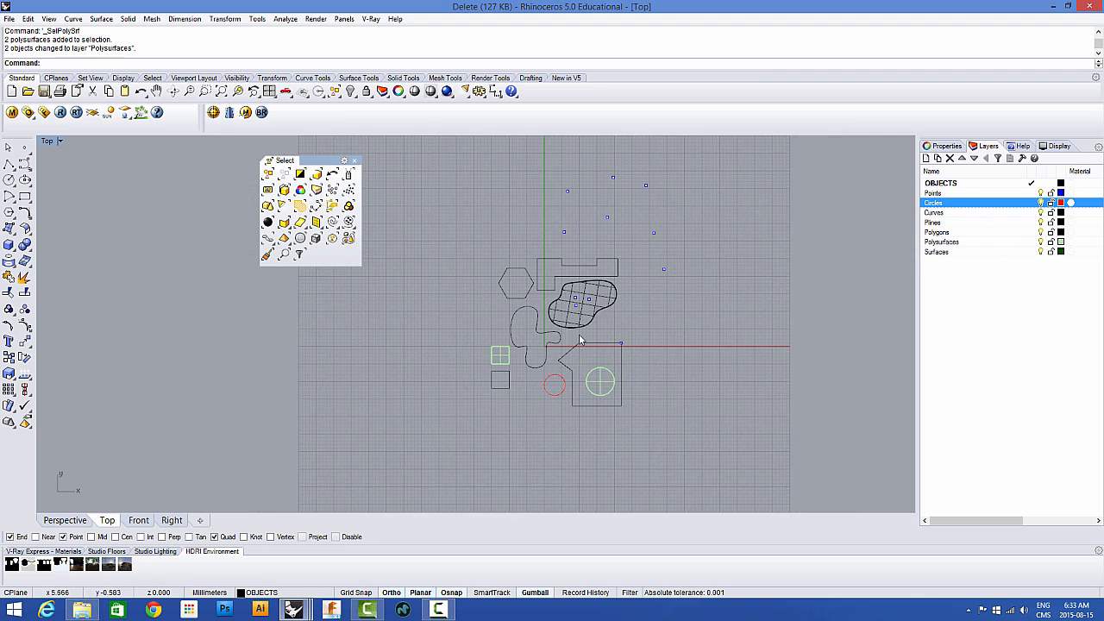
pyautogui.moveTo(605, 296); pyautogui.dragTo(581, 321, button='right')
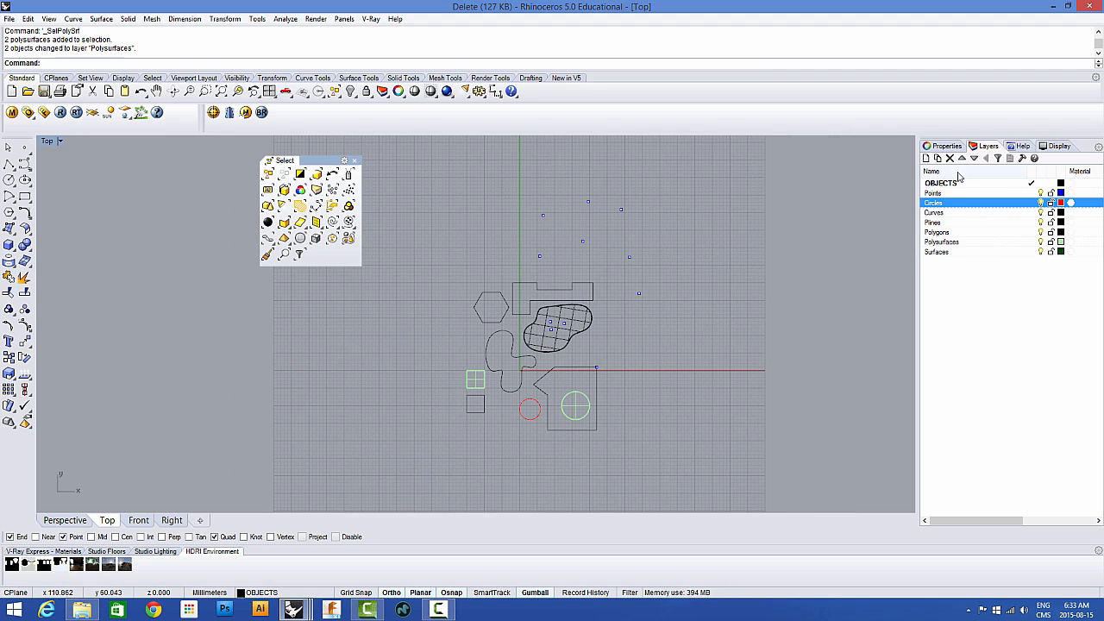
pyautogui.click(939, 252)
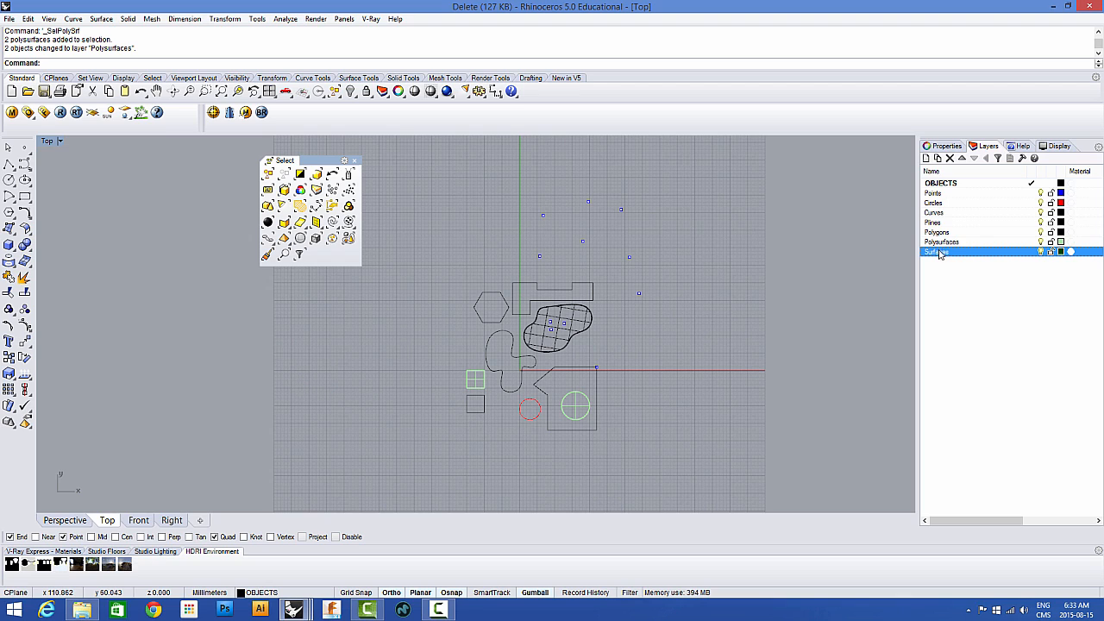
pyautogui.click(925, 160)
pyautogui.click(925, 160)
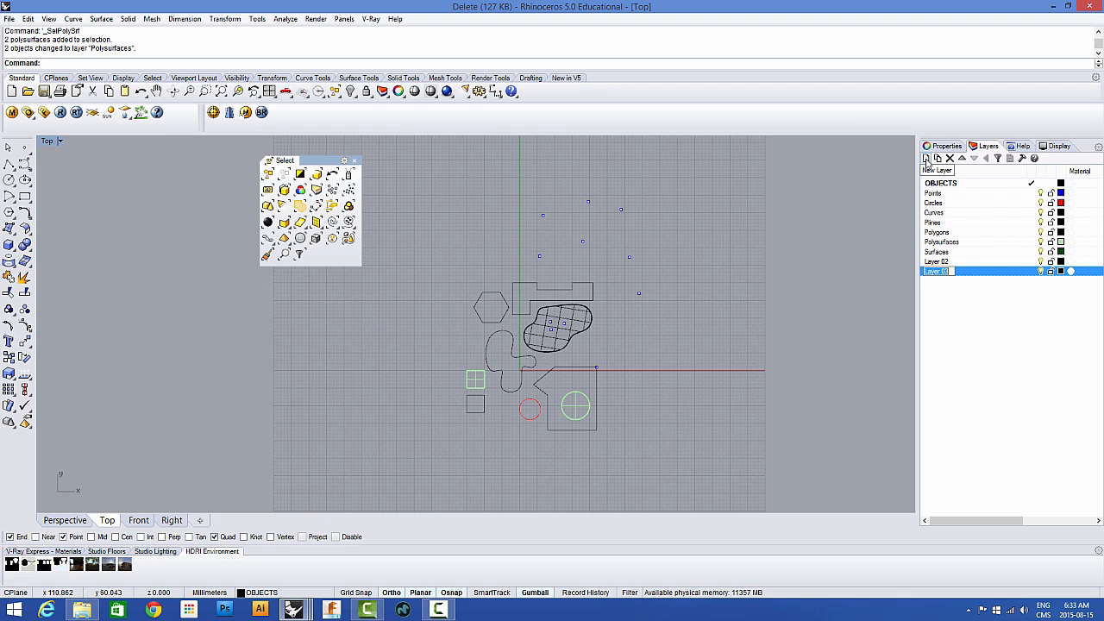
pyautogui.click(926, 160)
pyautogui.click(926, 159)
pyautogui.click(925, 159)
pyautogui.click(926, 160)
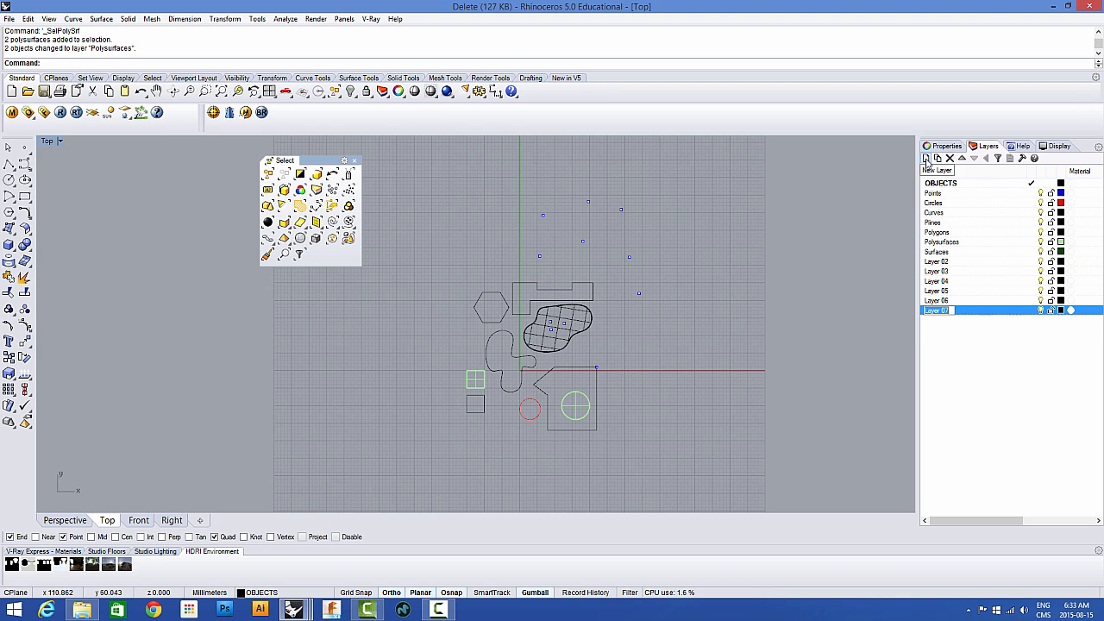
pyautogui.click(926, 159)
# Step: Rename the last new layer, Layer 08, as NouvelleCouche
pyautogui.click(947, 328)
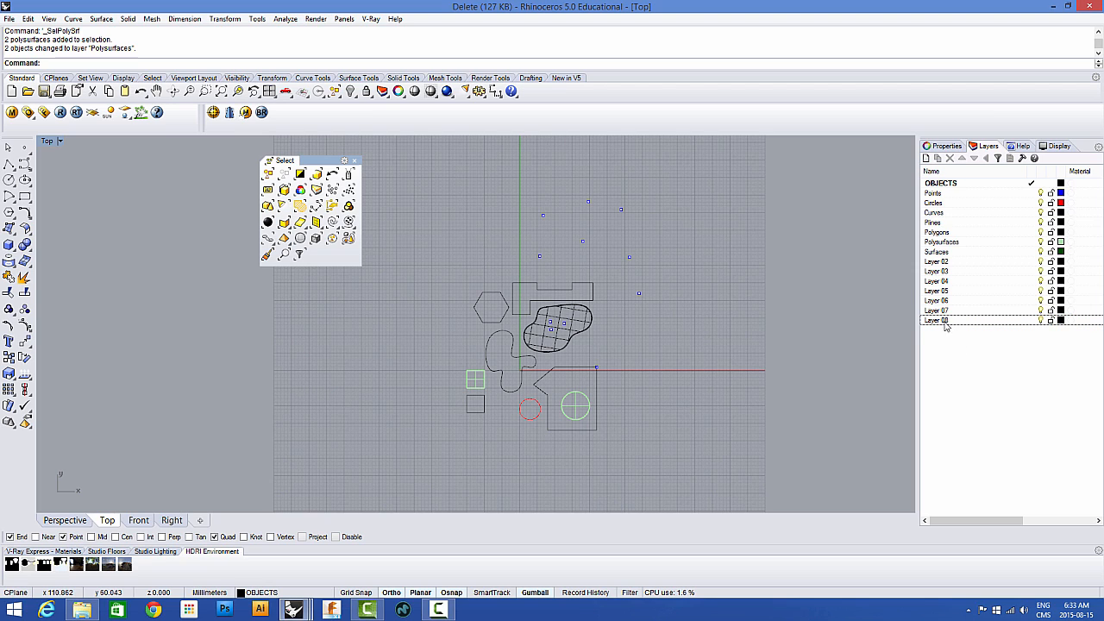
pyautogui.click(943, 322)
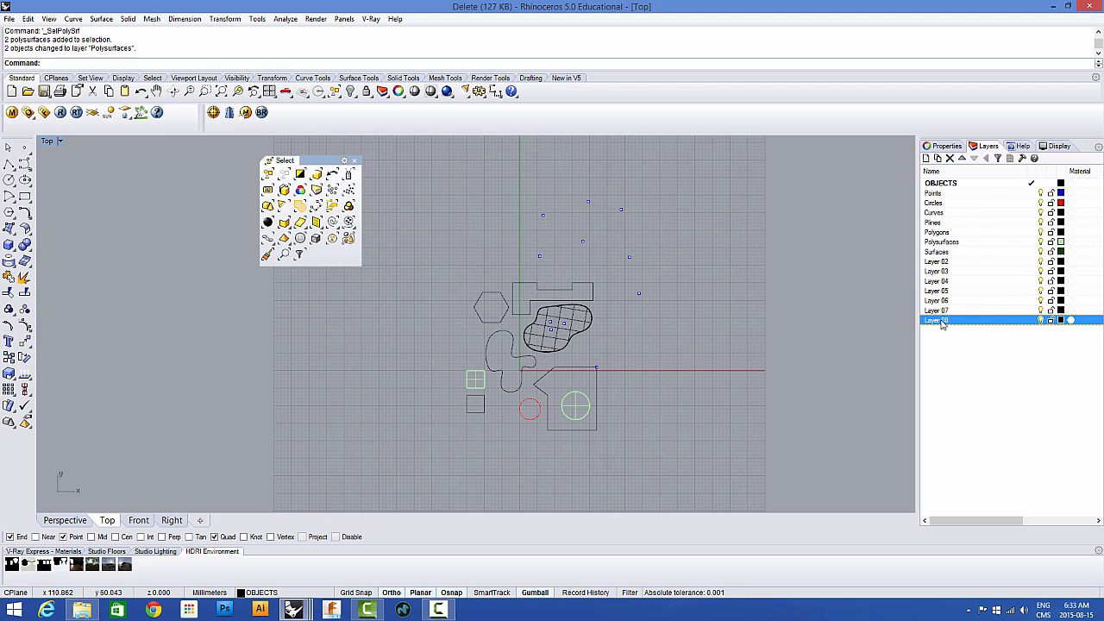
pyautogui.click(940, 321)
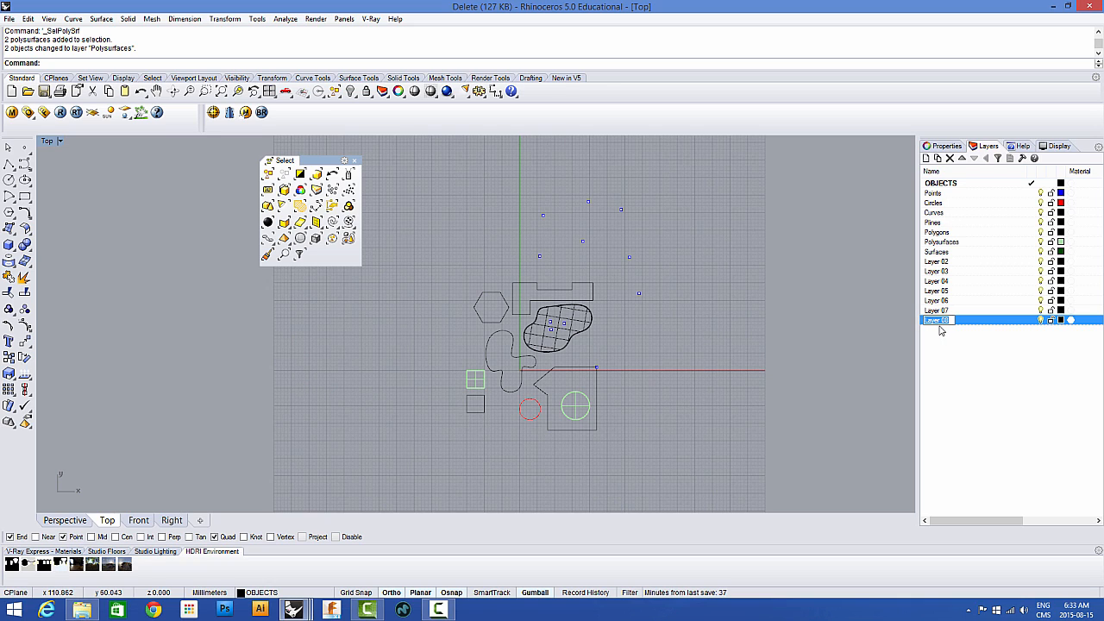
pyautogui.write('NouvelleCouche')
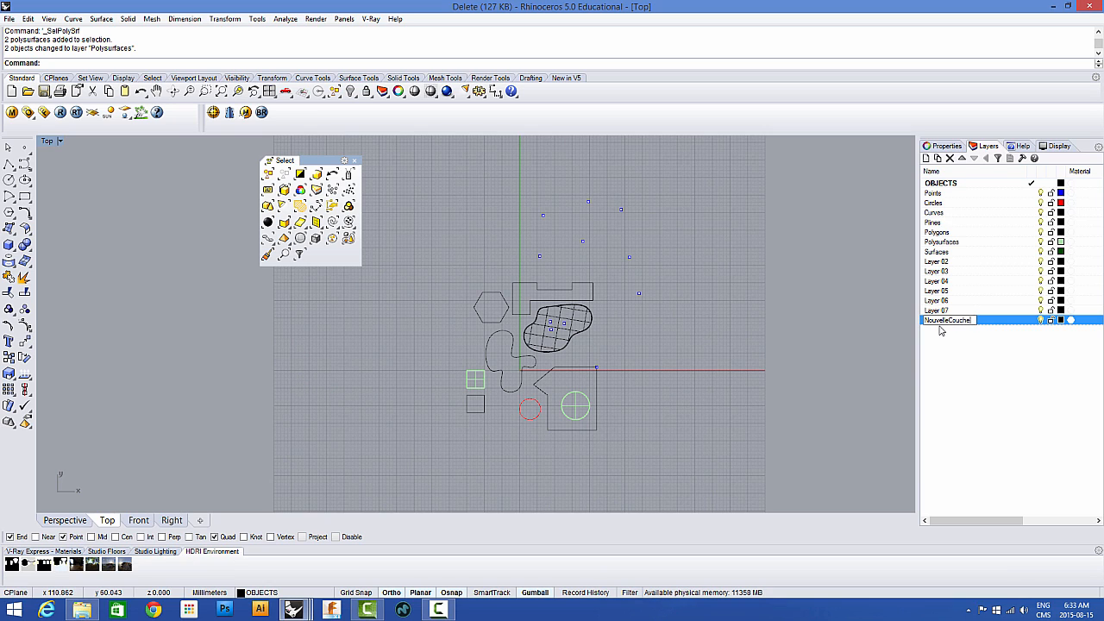
pyautogui.press('Return')
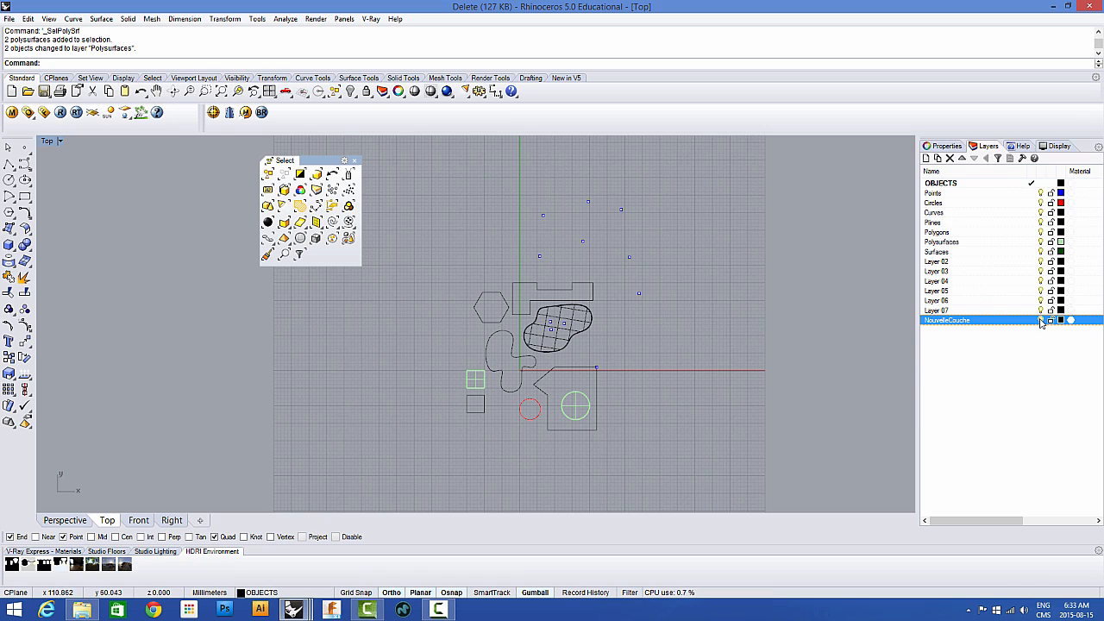
pyautogui.click(965, 321)
pyautogui.click(967, 339)
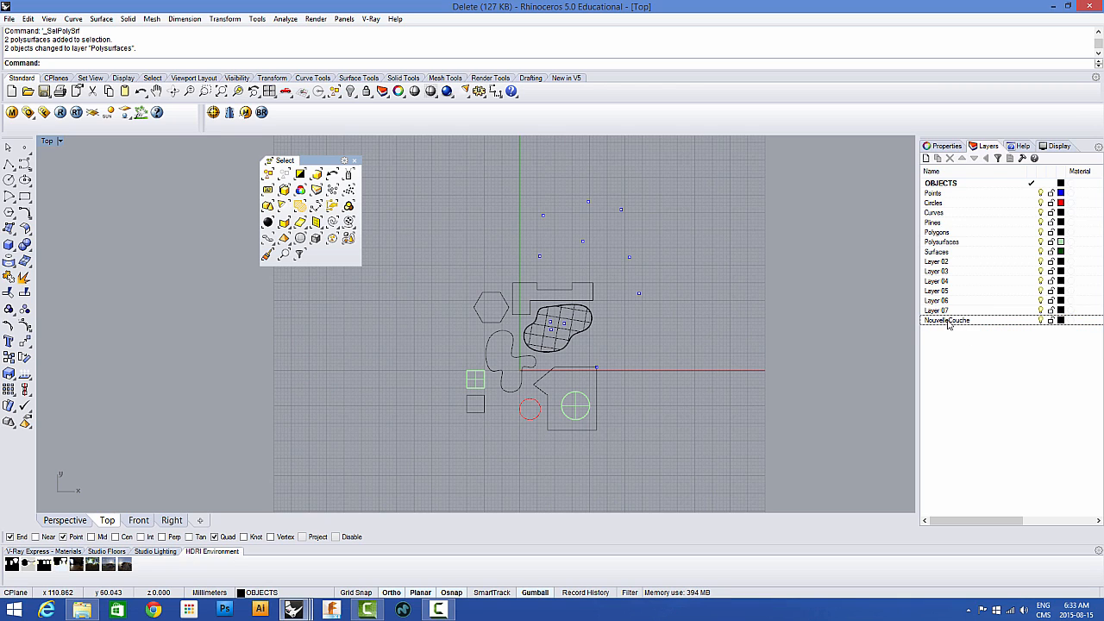
# Step: Delete the six new layers listed below Layer 02
pyautogui.click(944, 311)
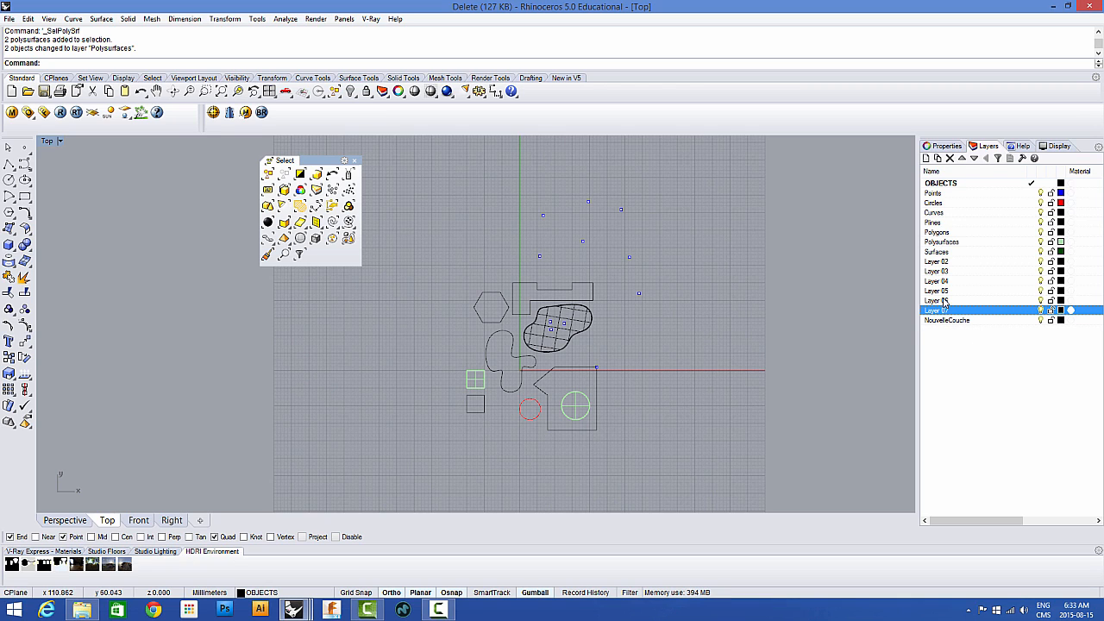
pyautogui.click(950, 160)
pyautogui.click(949, 160)
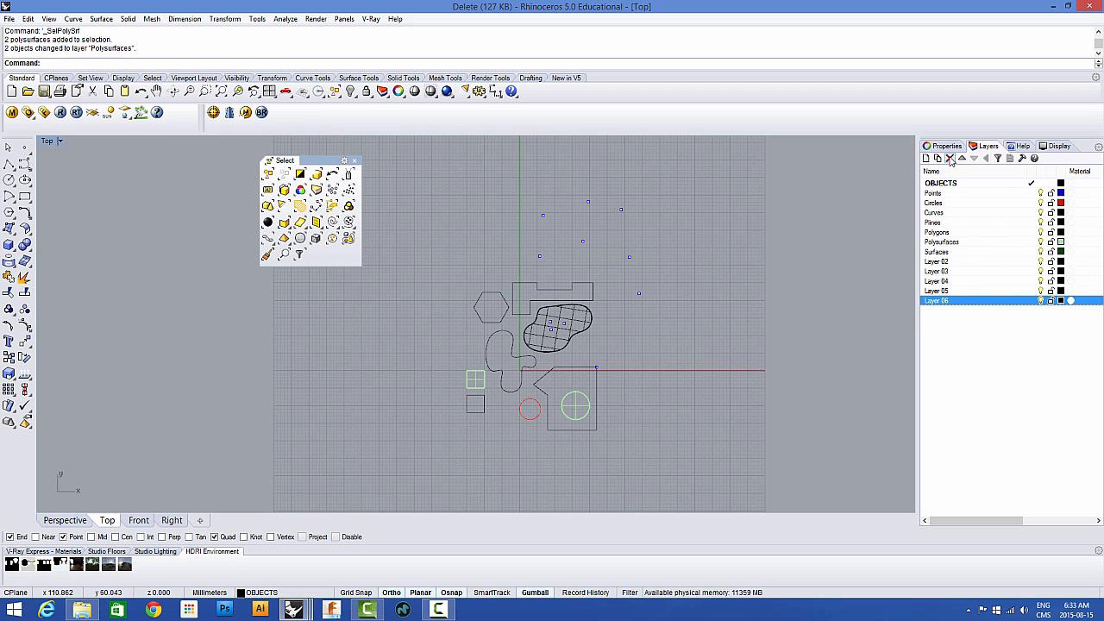
pyautogui.click(950, 159)
pyautogui.click(950, 160)
pyautogui.click(950, 159)
pyautogui.click(950, 160)
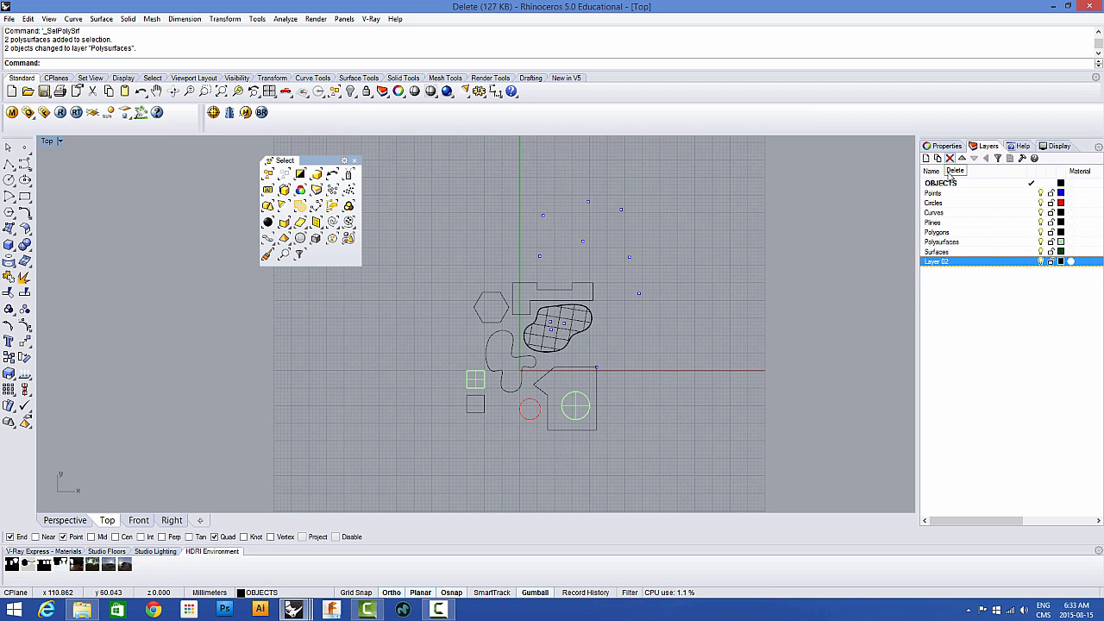
# Step: Rename the remaining new layer, Layer 02, as Calque1
pyautogui.click(939, 266)
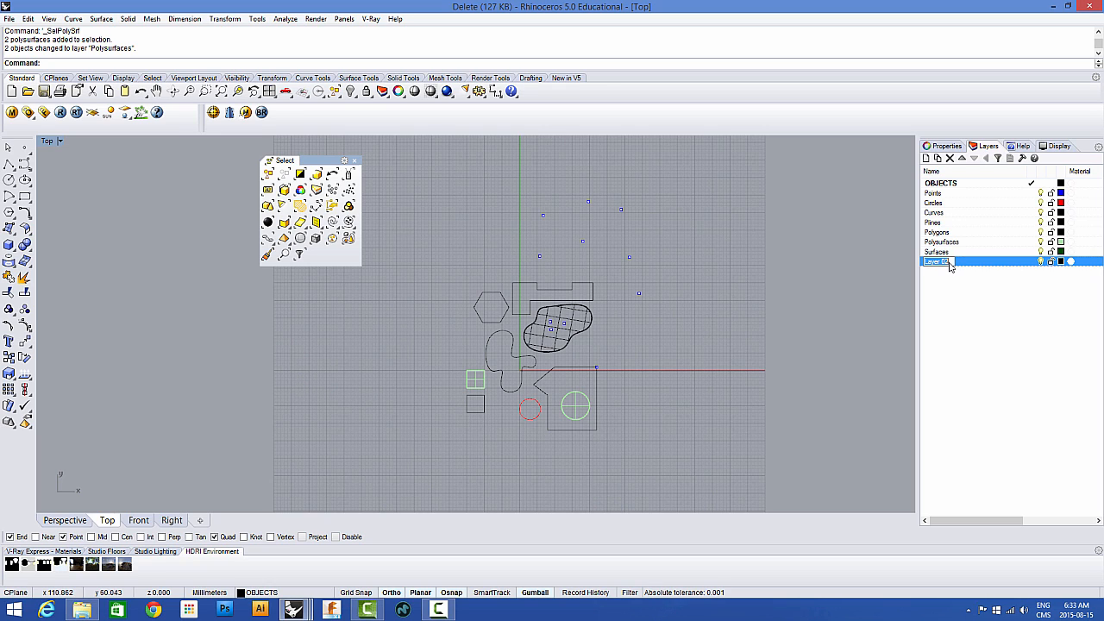
pyautogui.write('Cal')
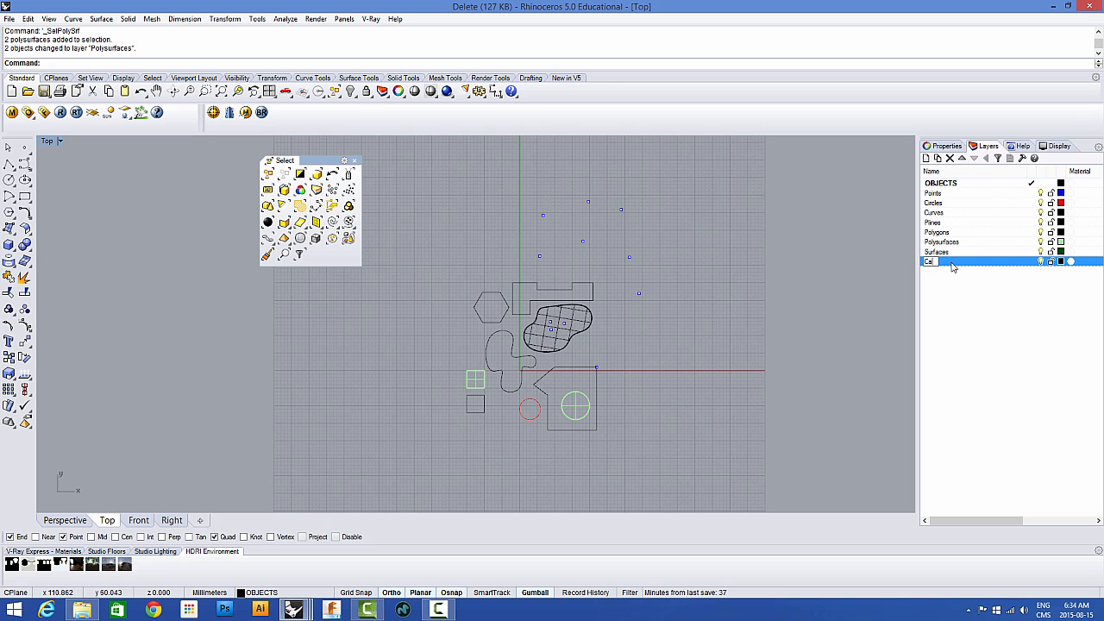
pyautogui.write('que 1')
pyautogui.press('Return')
pyautogui.click(936, 260)
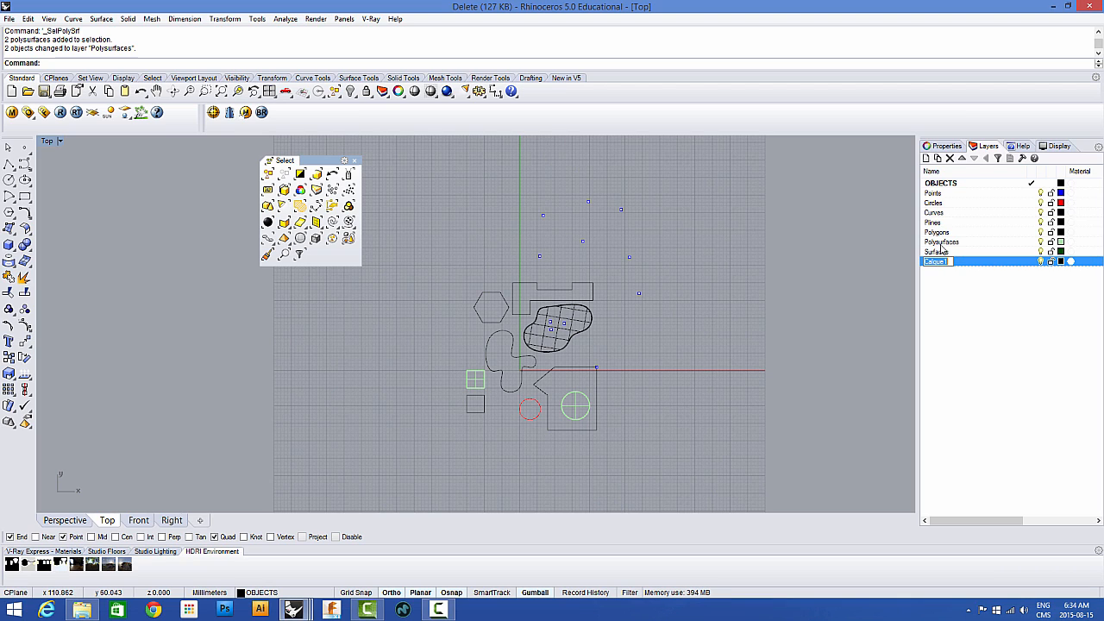
pyautogui.click(967, 284)
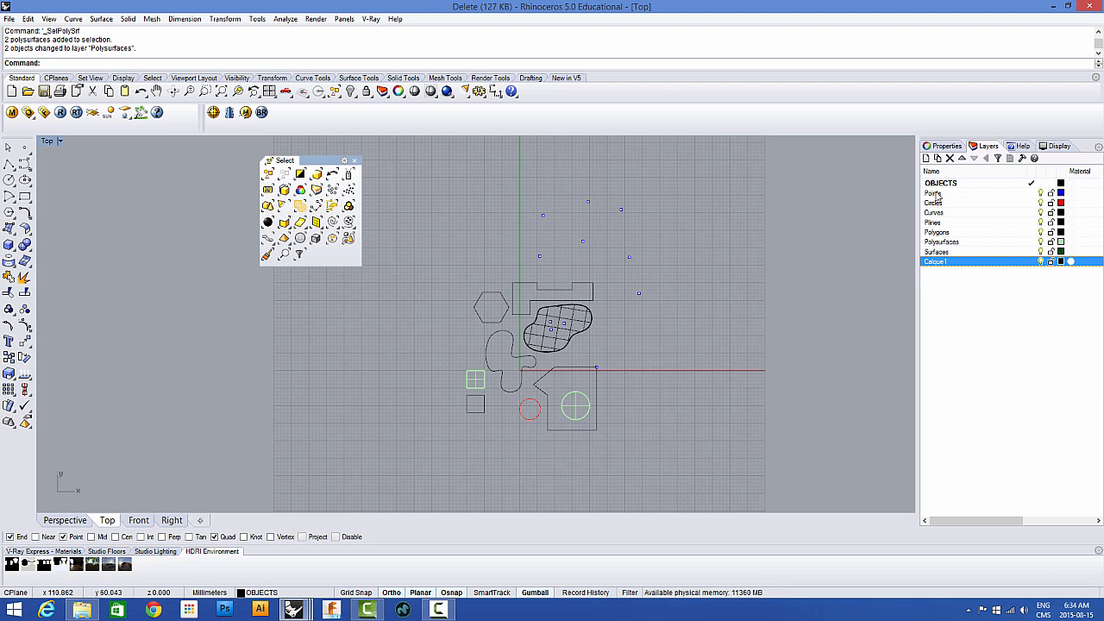
# Step: Create a sublayer named SousCalque1 under the Calque1 layer
pyautogui.click(937, 159)
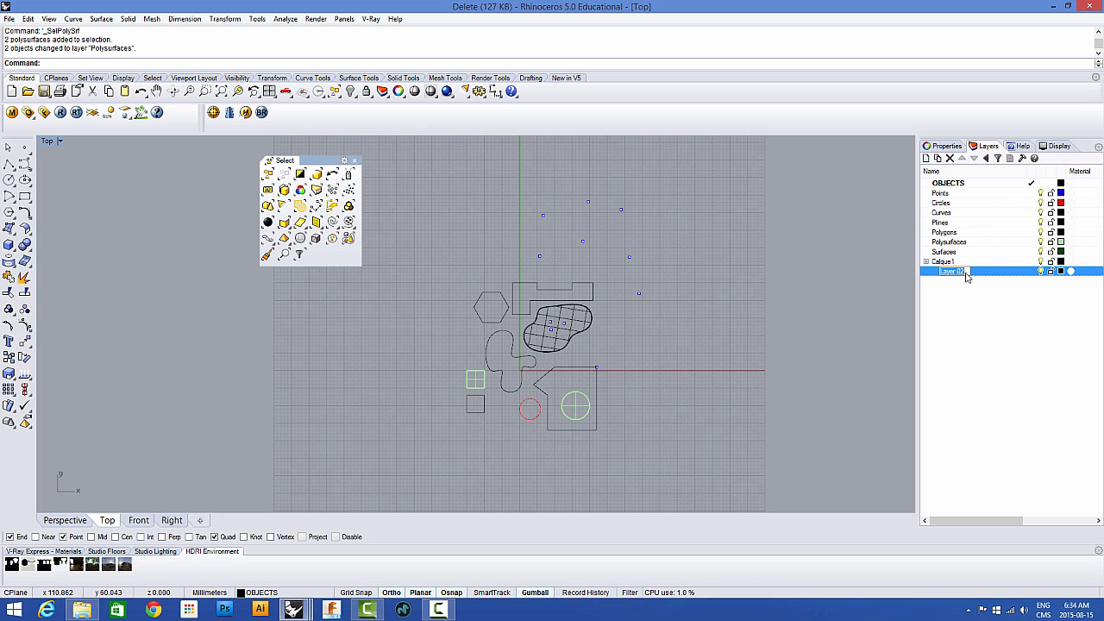
pyautogui.write('SousCal')
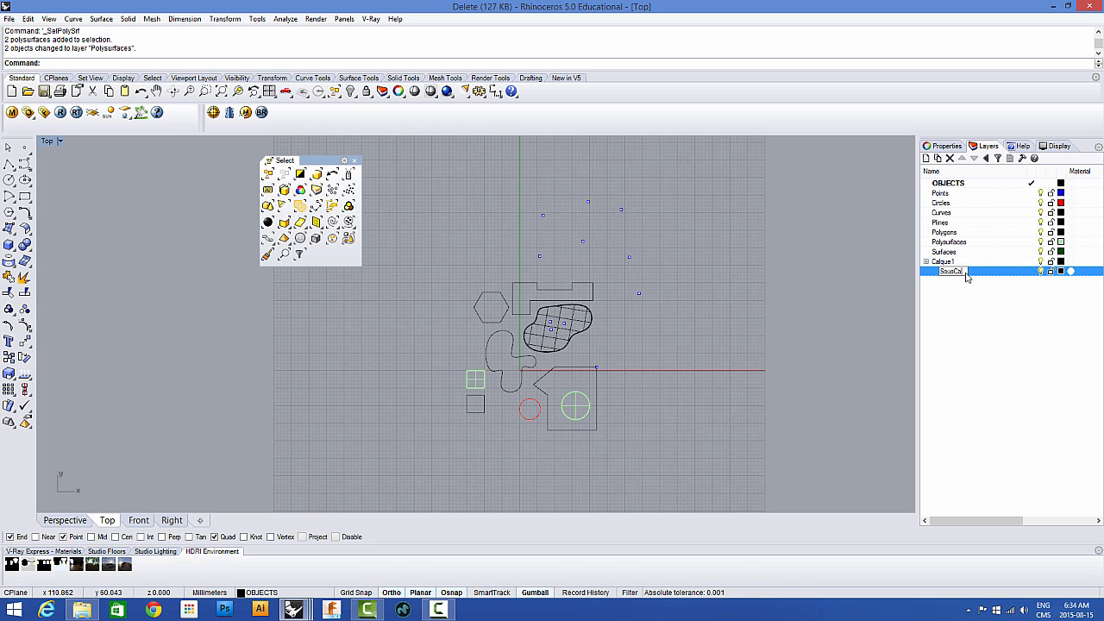
pyautogui.write('que1')
pyautogui.press('Return')
# Step: Create a second sublayer named SousCalque2 under the Calque1 layer
pyautogui.click(949, 262)
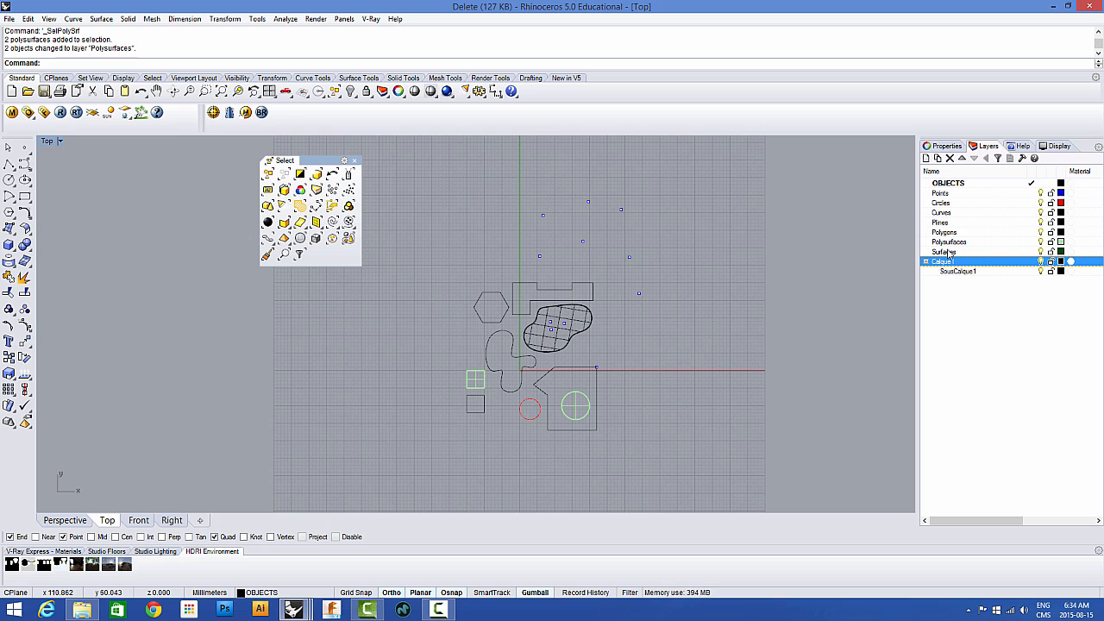
pyautogui.click(939, 160)
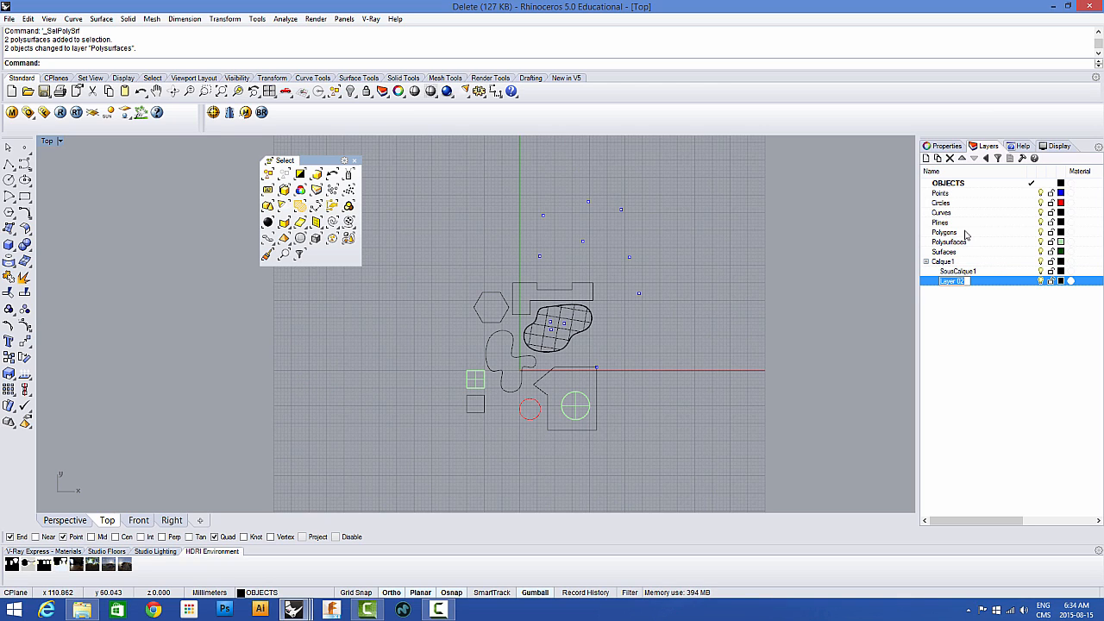
pyautogui.write('Sous')
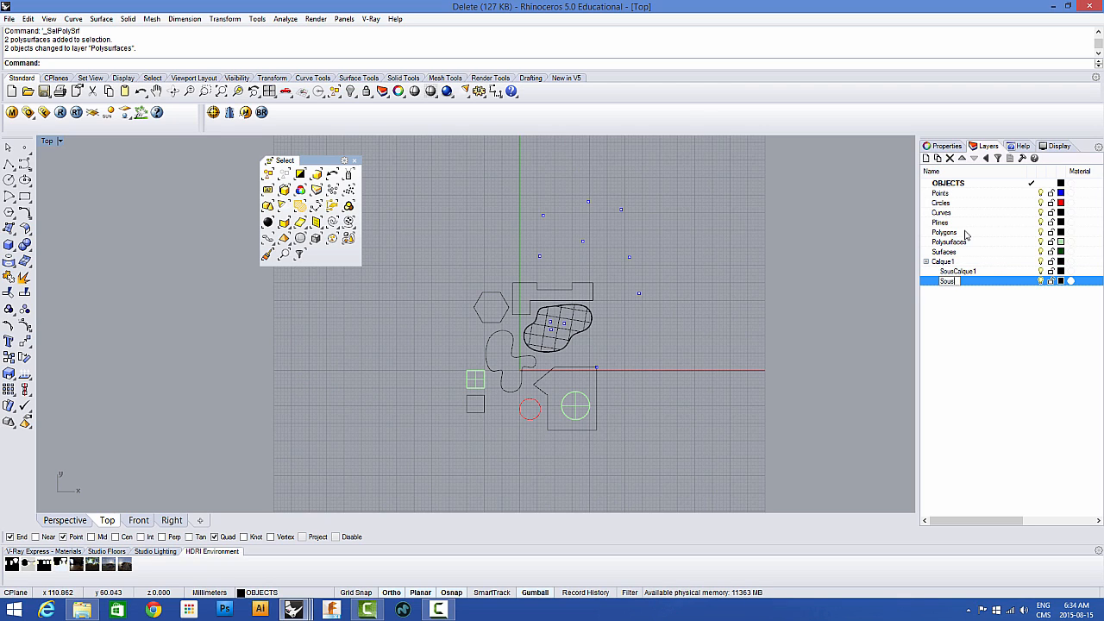
pyautogui.write('Calque2')
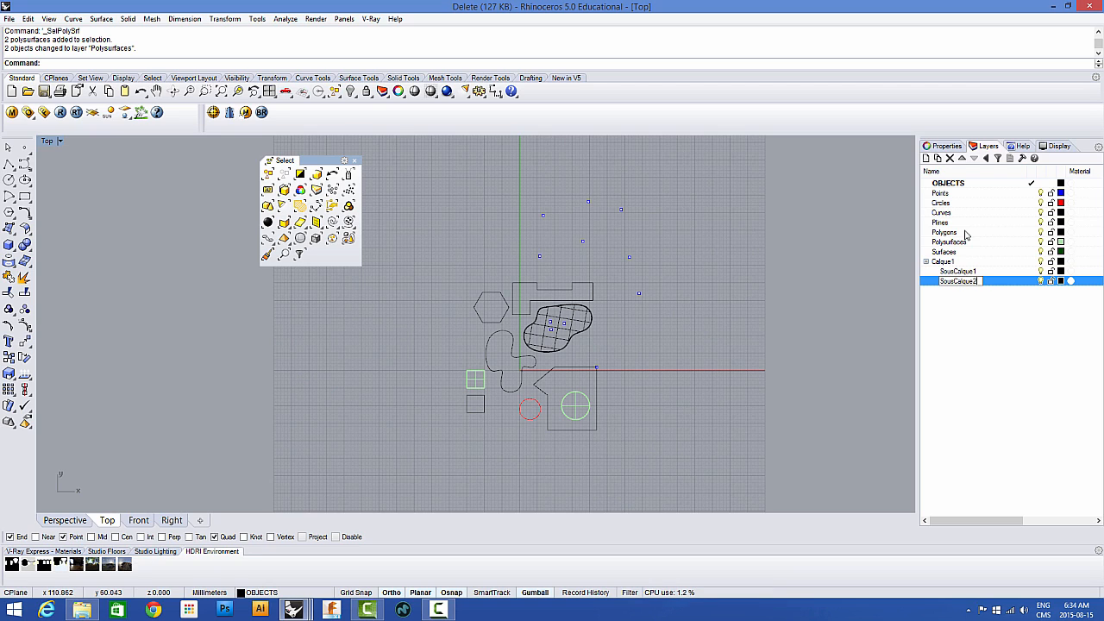
pyautogui.click(981, 300)
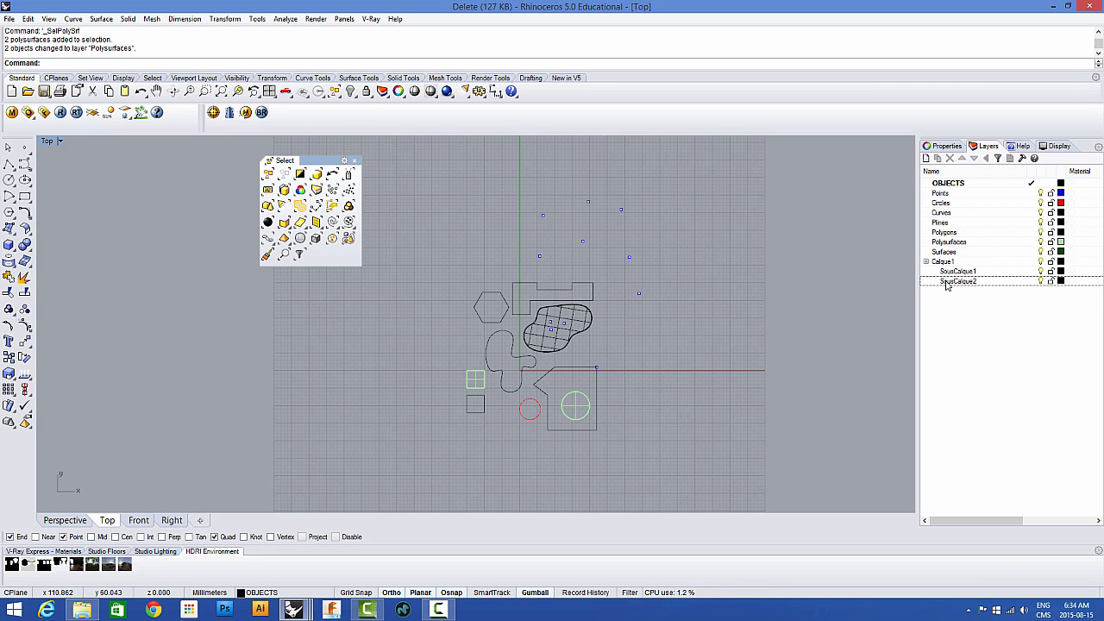
# Step: Nest two sublayers under SousCalque2, naming the first one a and keeping the default name for the second
pyautogui.click(949, 282)
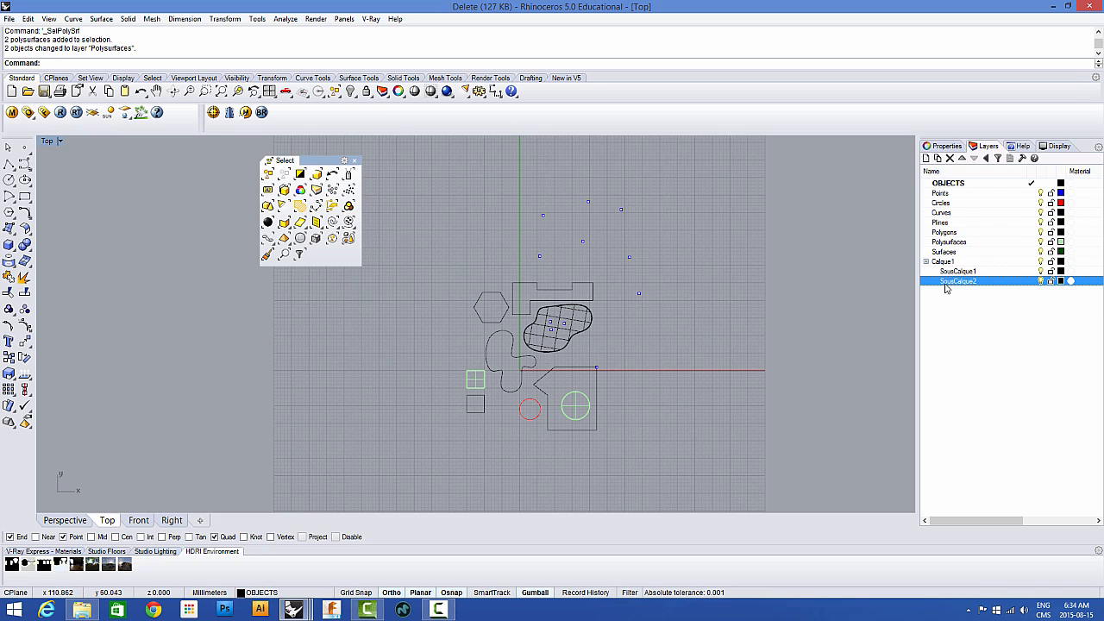
pyautogui.click(937, 159)
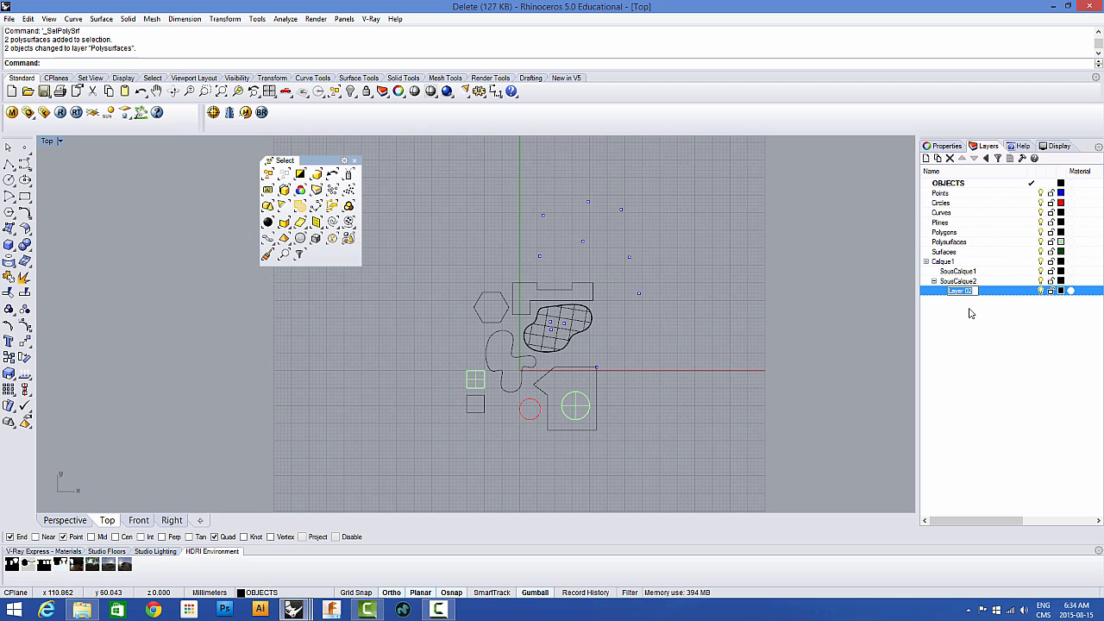
pyautogui.write('e')
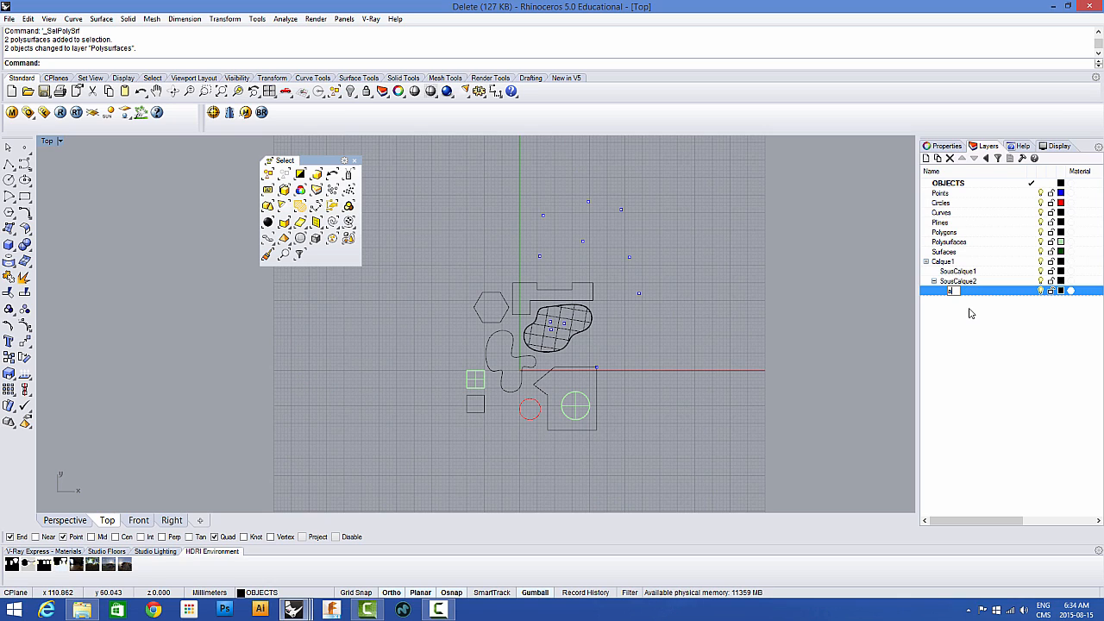
pyautogui.press('Return')
pyautogui.click(957, 282)
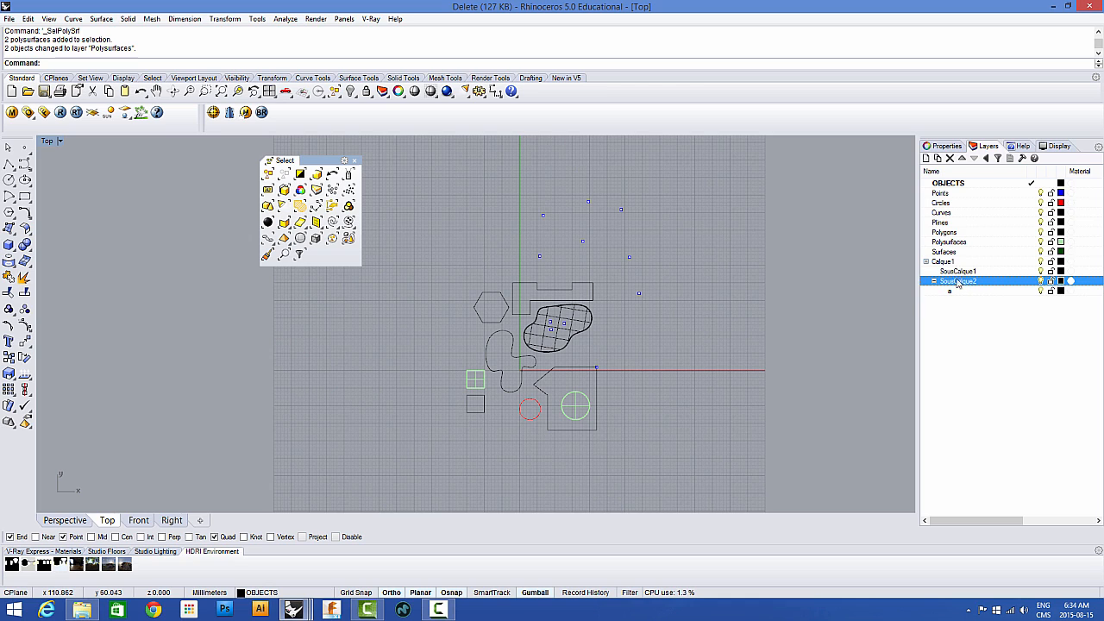
pyautogui.click(938, 158)
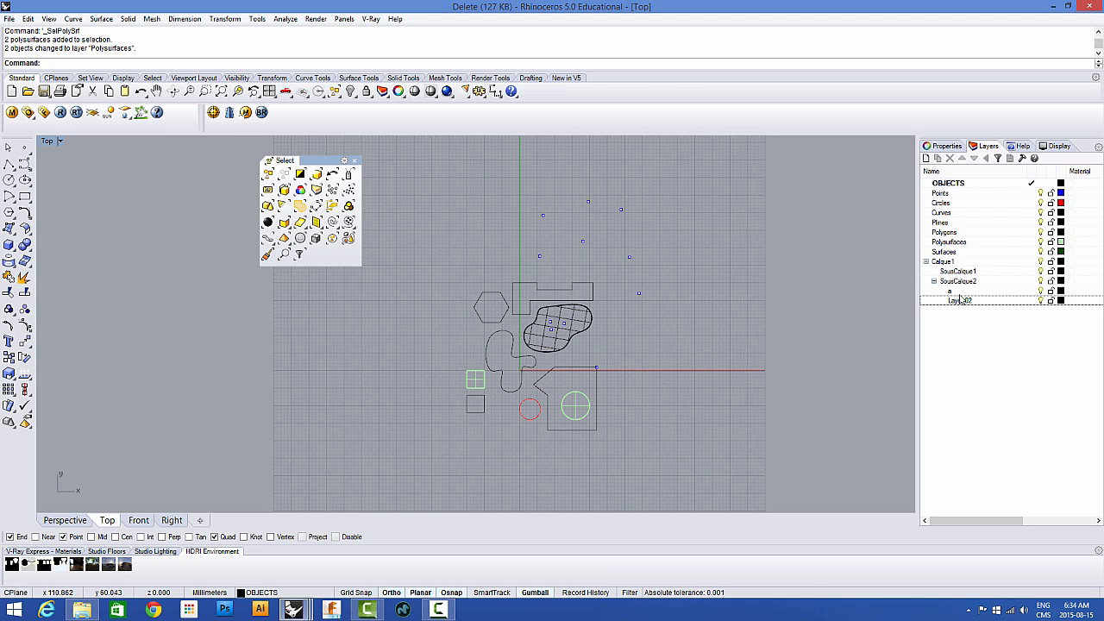
# Step: Delete both sublayers nested under SousCalque2, as well as SousCalque2 and SousCalque1 themselves
pyautogui.click(960, 299)
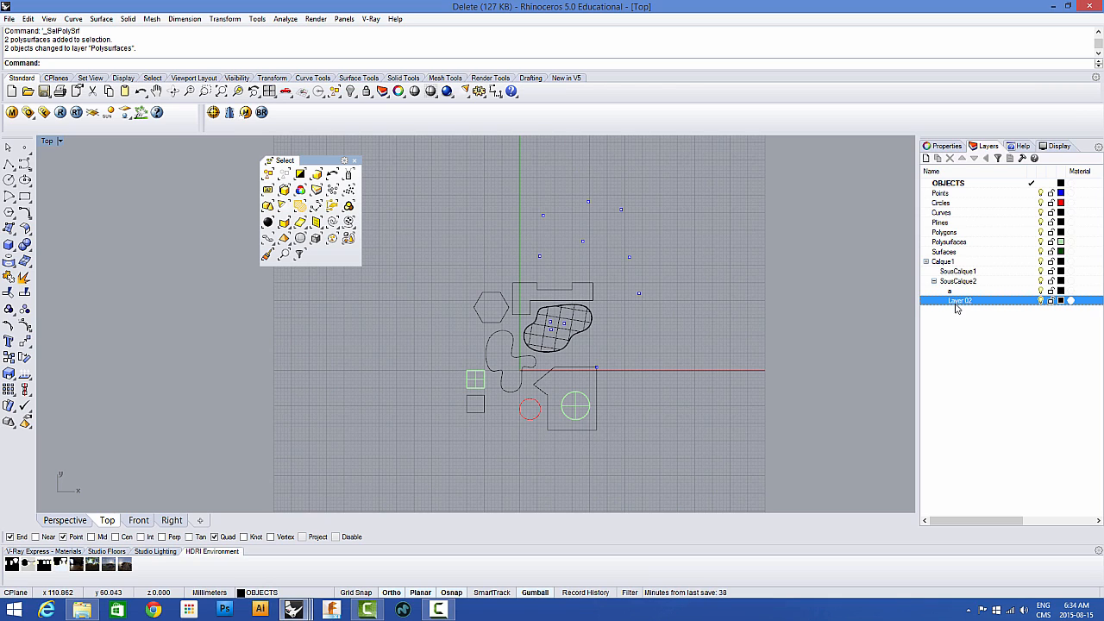
pyautogui.click(949, 159)
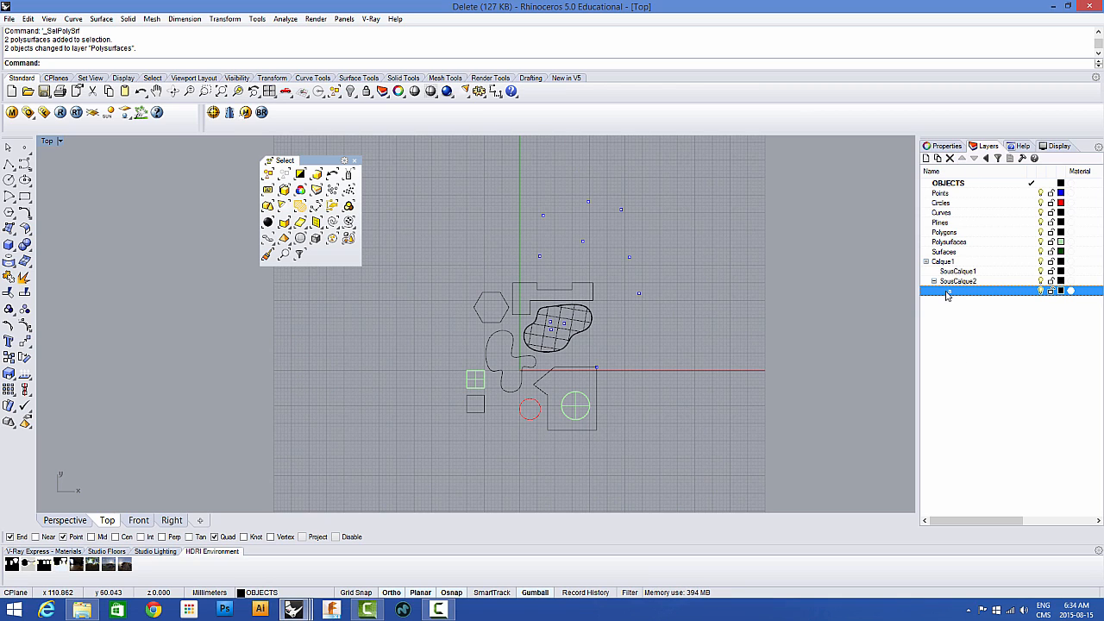
pyautogui.click(950, 159)
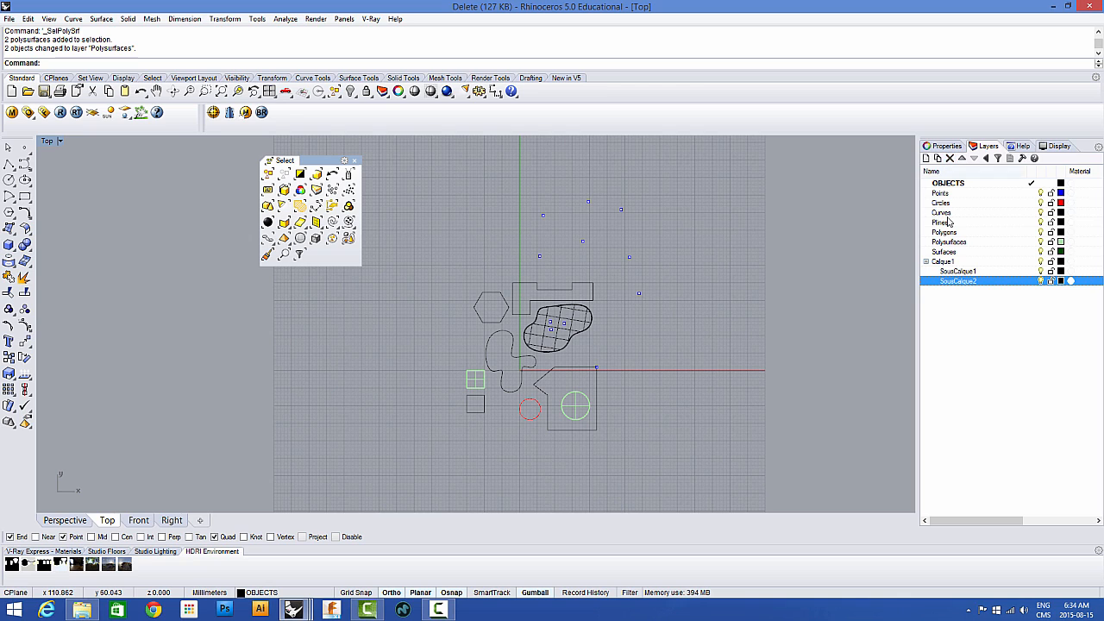
pyautogui.click(950, 158)
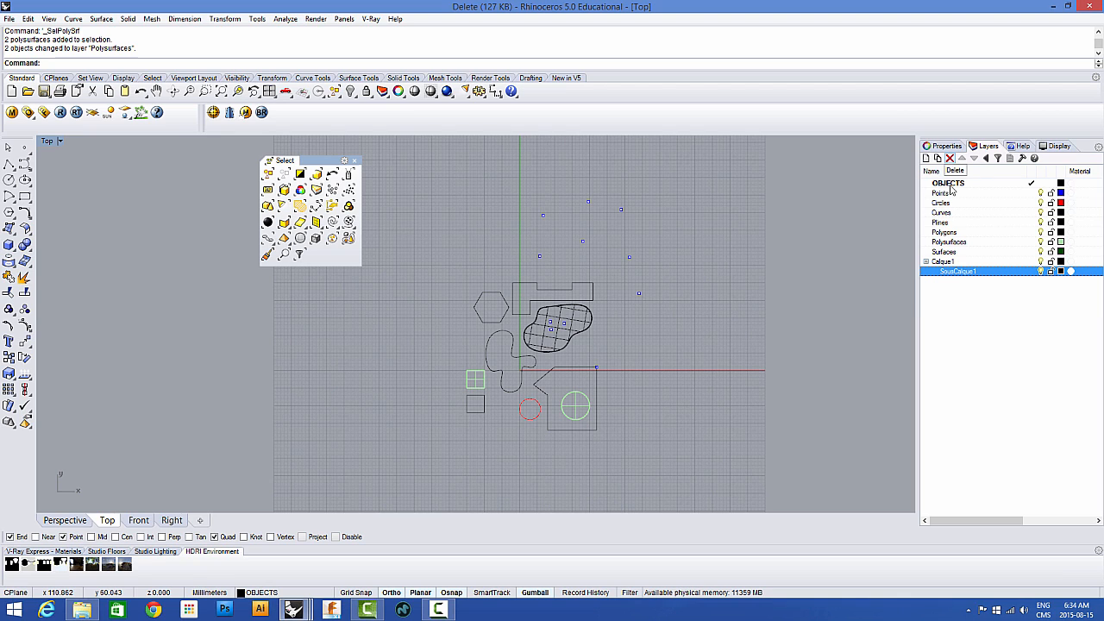
pyautogui.click(950, 159)
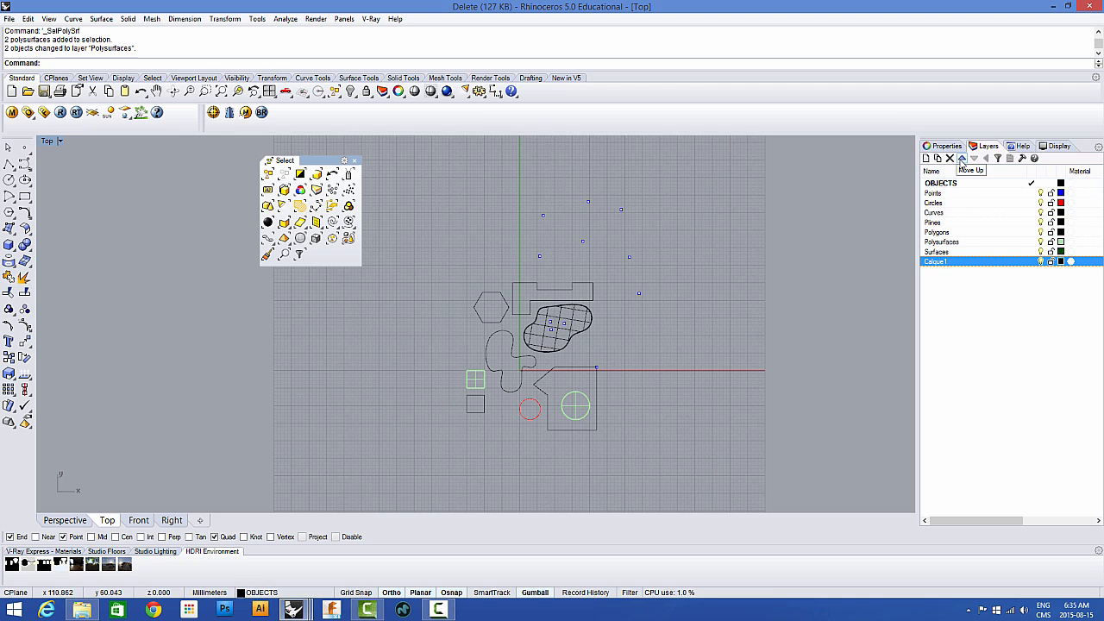
# Step: Move the Calque1 layer up to the very top of the layer list, above OBJECTS
pyautogui.click(962, 160)
pyautogui.click(962, 160)
pyautogui.click(962, 160)
pyautogui.click(962, 159)
pyautogui.click(962, 160)
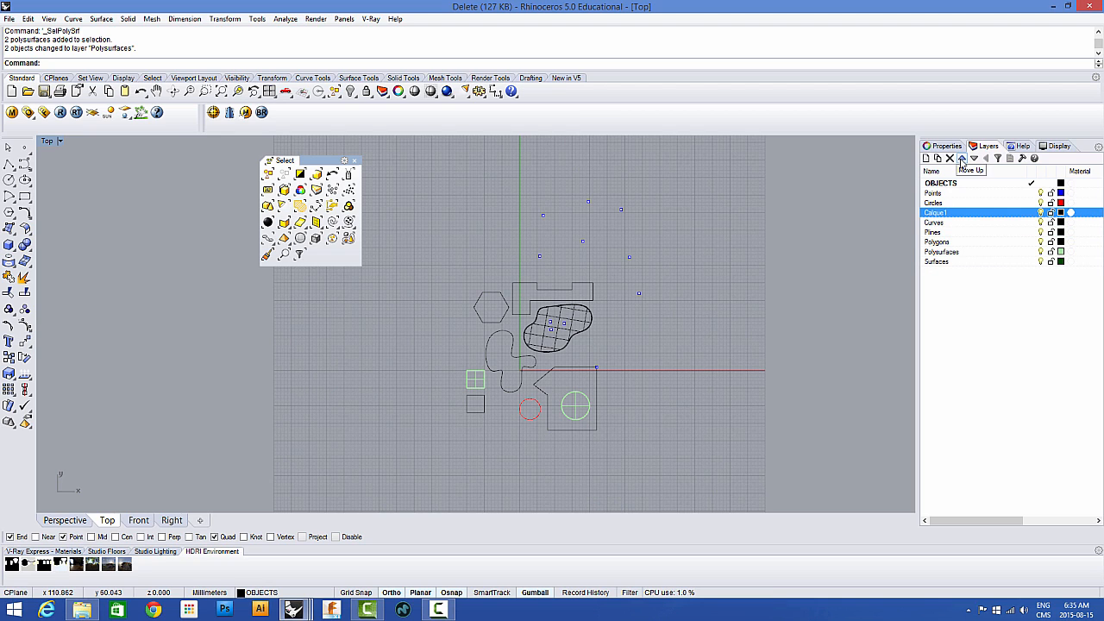
pyautogui.click(962, 160)
pyautogui.click(962, 160)
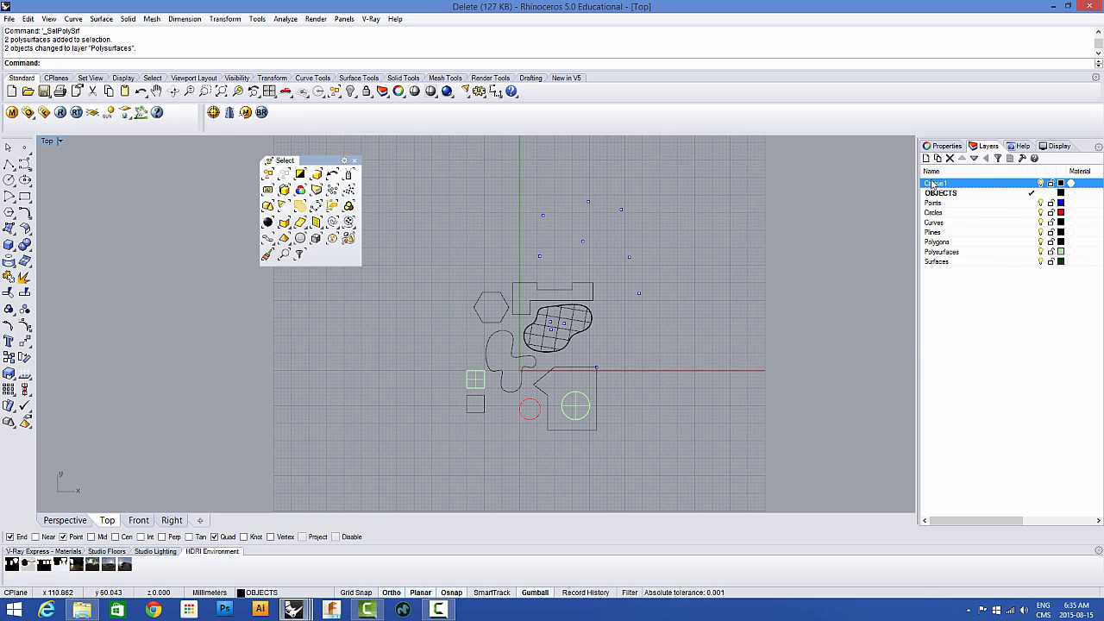
# Step: Move the Calque1 layer down the layer list so it sits between Plines and Polygons
pyautogui.click(940, 195)
pyautogui.click(939, 204)
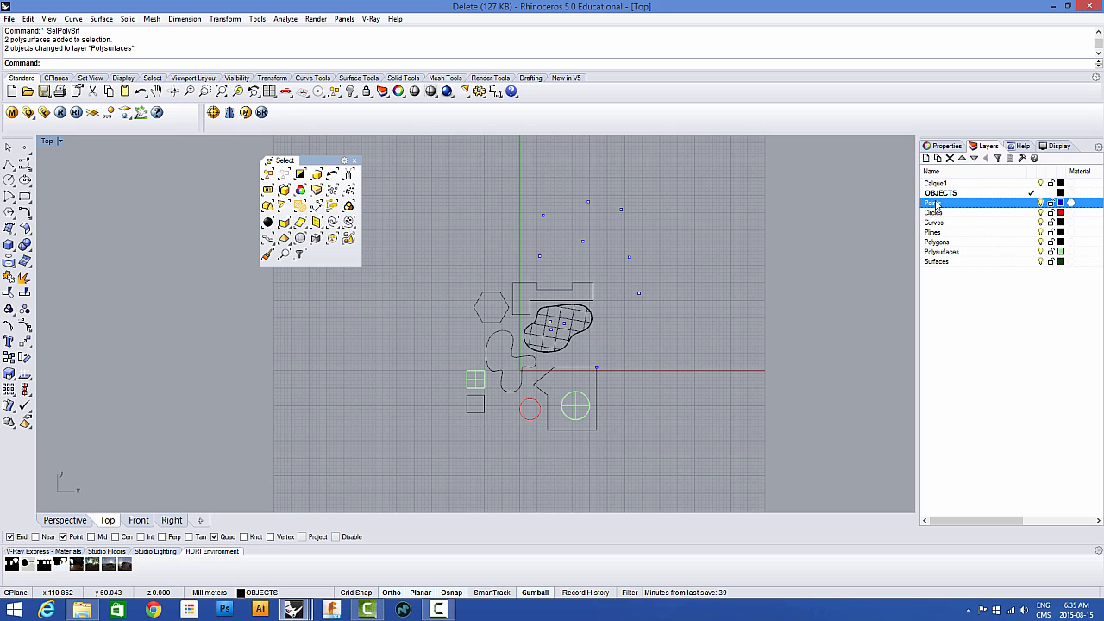
pyautogui.click(938, 184)
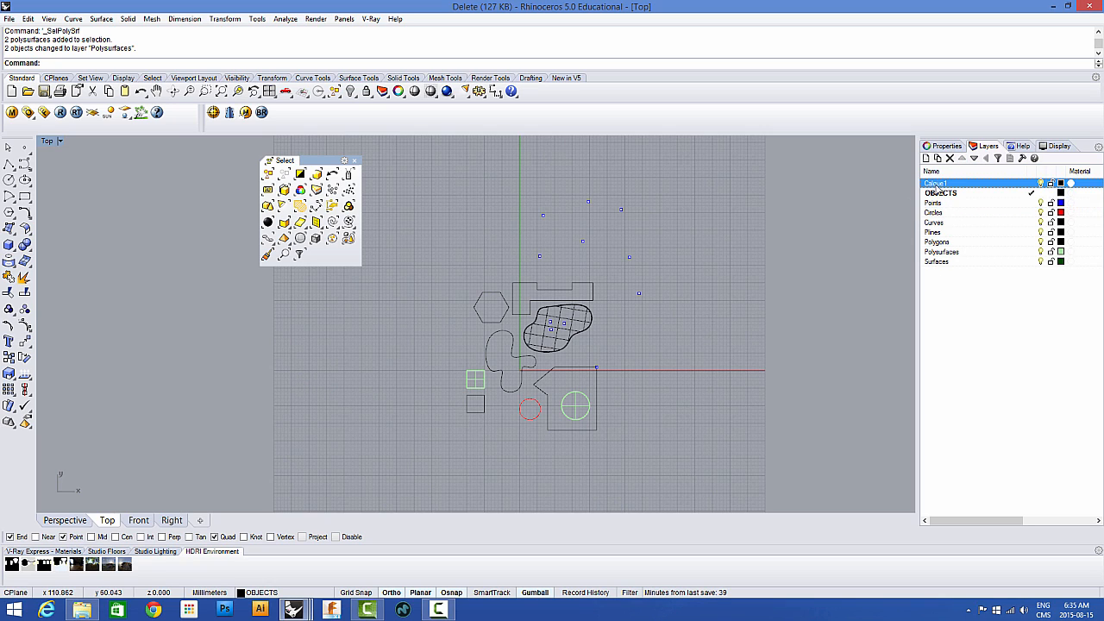
pyautogui.click(974, 159)
pyautogui.click(974, 159)
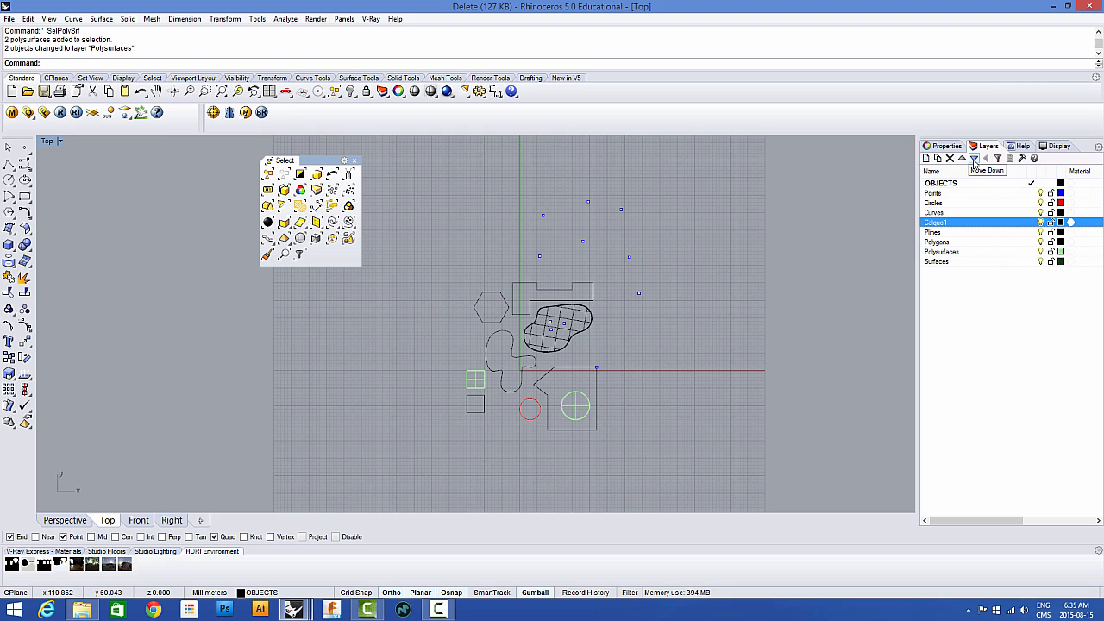
pyautogui.click(974, 158)
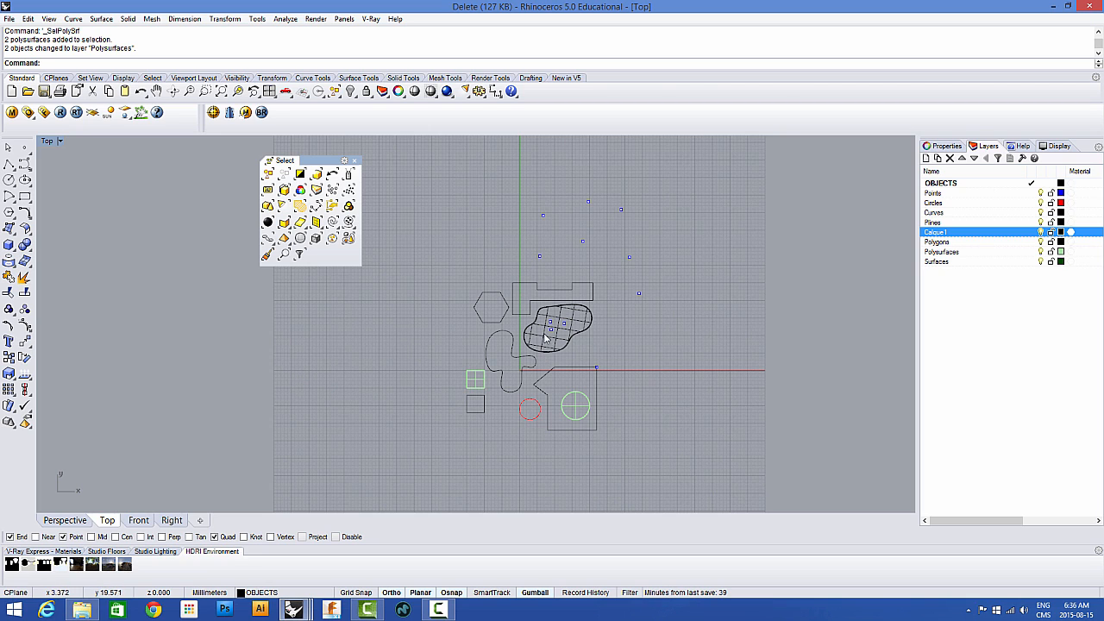
# Step: Turn off the visibility of the Polysurfaces, Circles and Points layers
pyautogui.scroll(4, 540, 339)
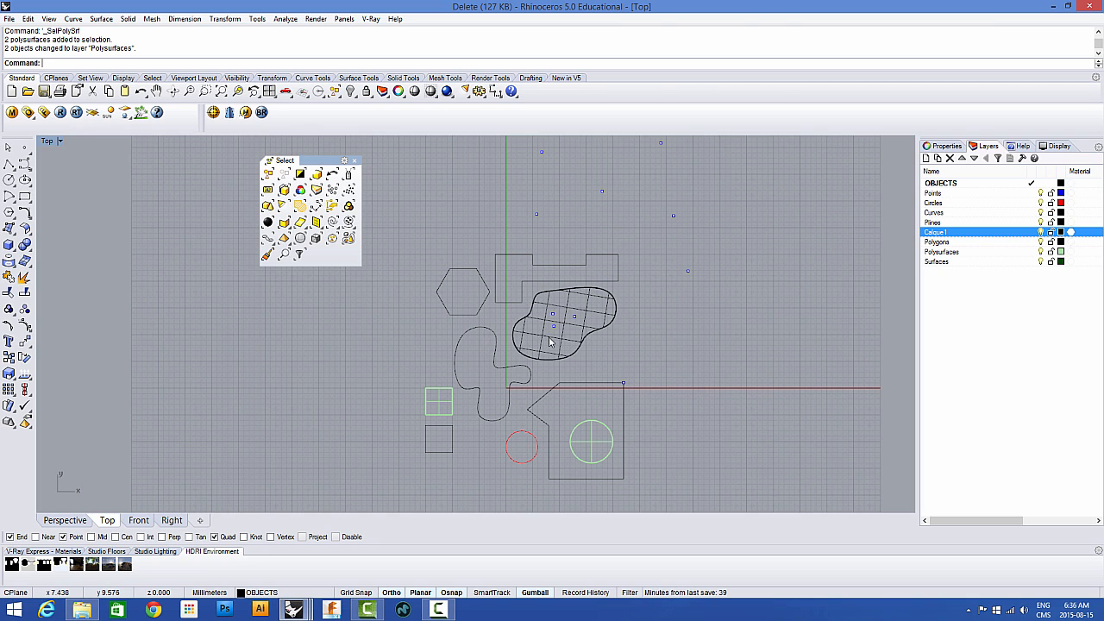
pyautogui.click(1040, 252)
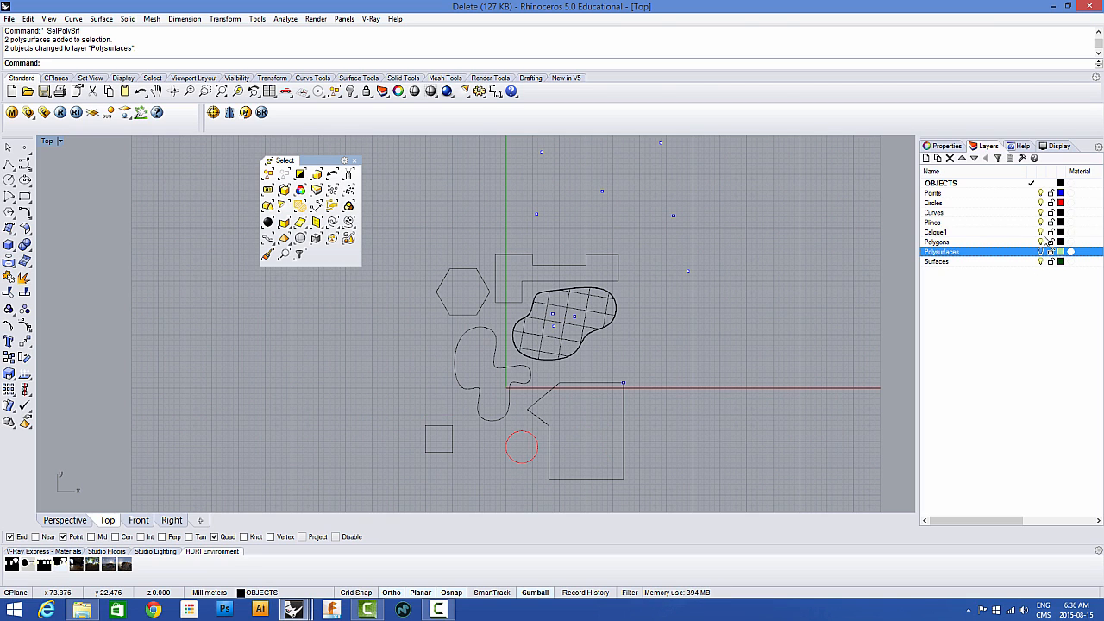
pyautogui.click(1041, 203)
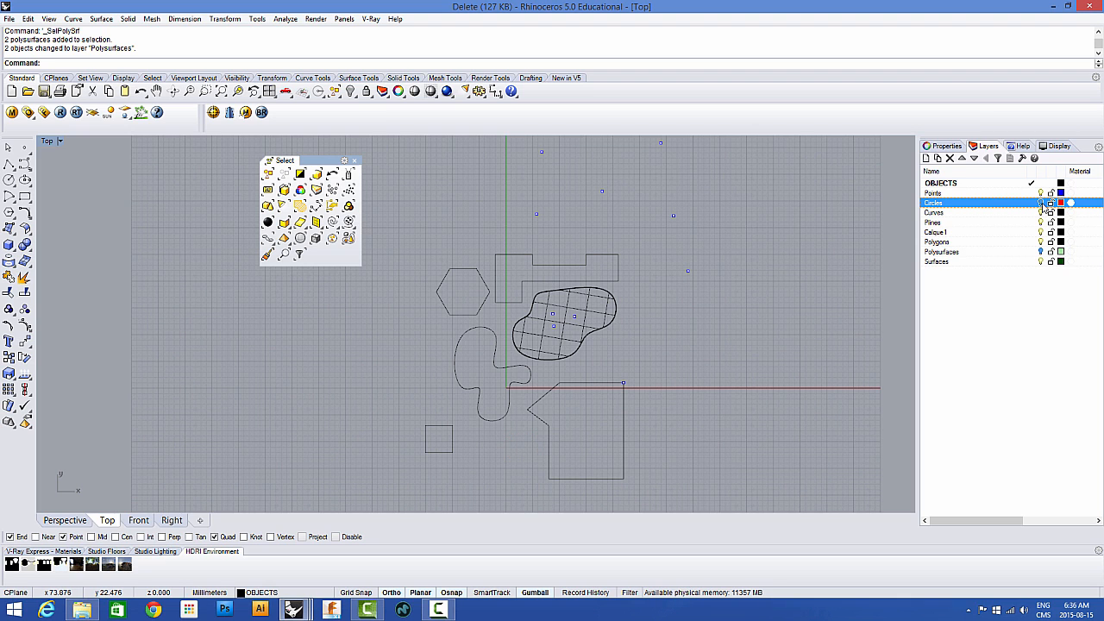
pyautogui.click(1041, 193)
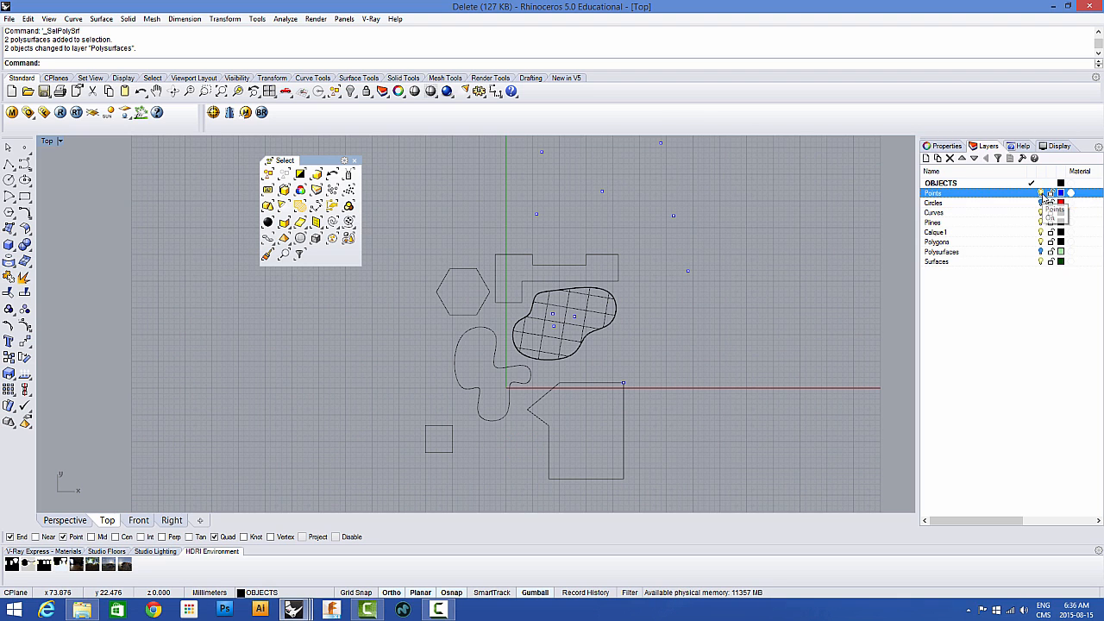
pyautogui.scroll(2, 780, 275)
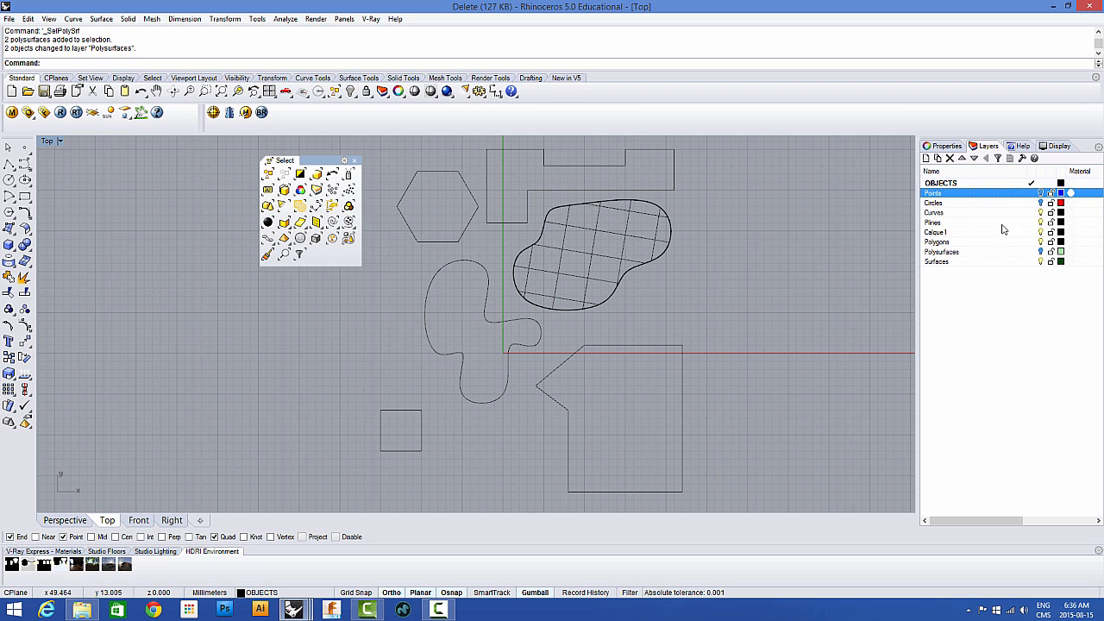
pyautogui.scroll(-2, 595, 318)
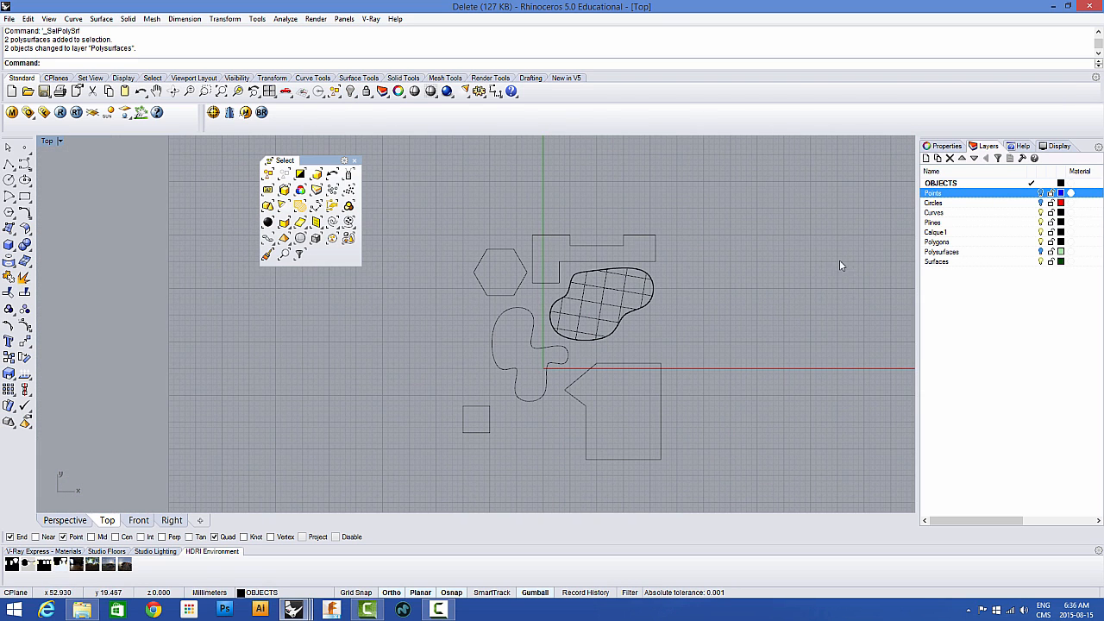
# Step: Turn the Curves layer off to check which objects it hides, and turn it back on
pyautogui.click(1041, 212)
pyautogui.scroll(2, 714, 274)
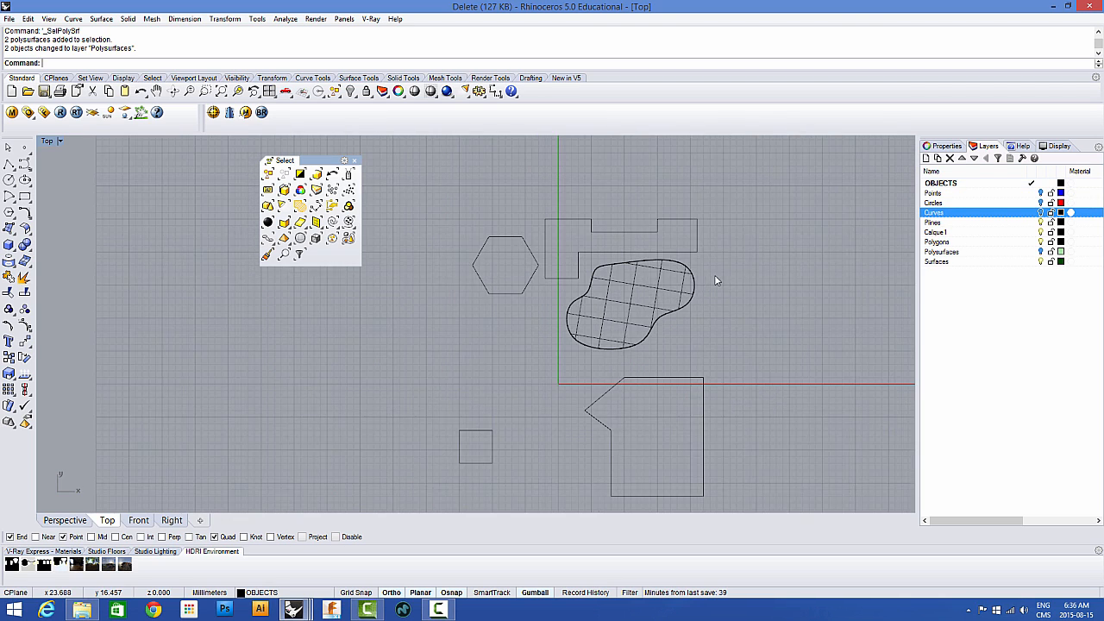
pyautogui.click(1041, 213)
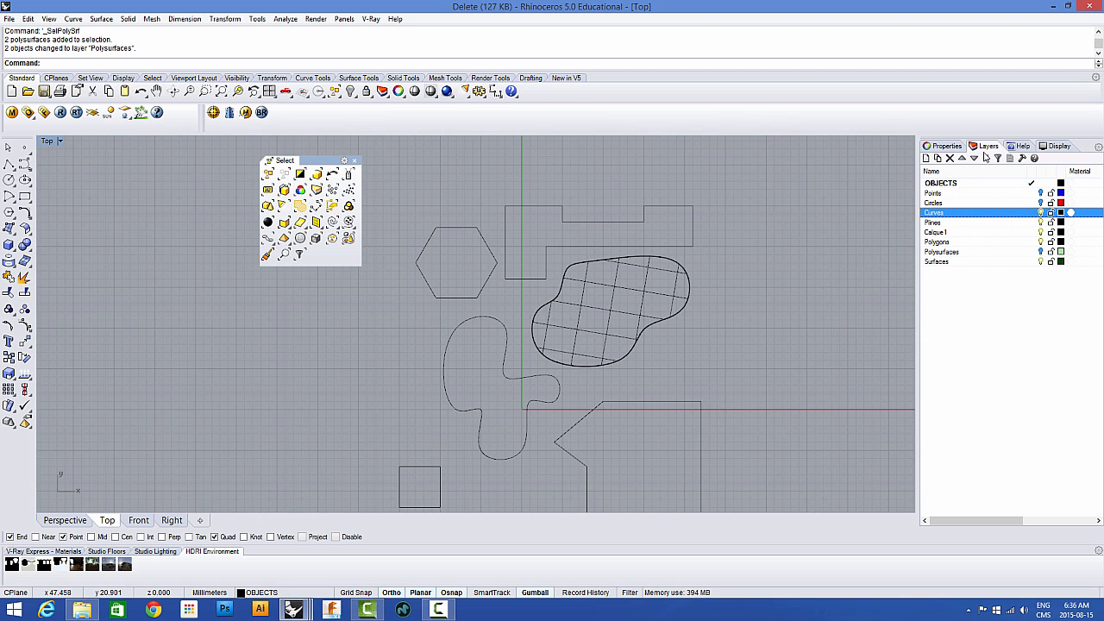
# Step: Turn the visibility of the Points, Circles and Polysurfaces layers back on
pyautogui.click(941, 152)
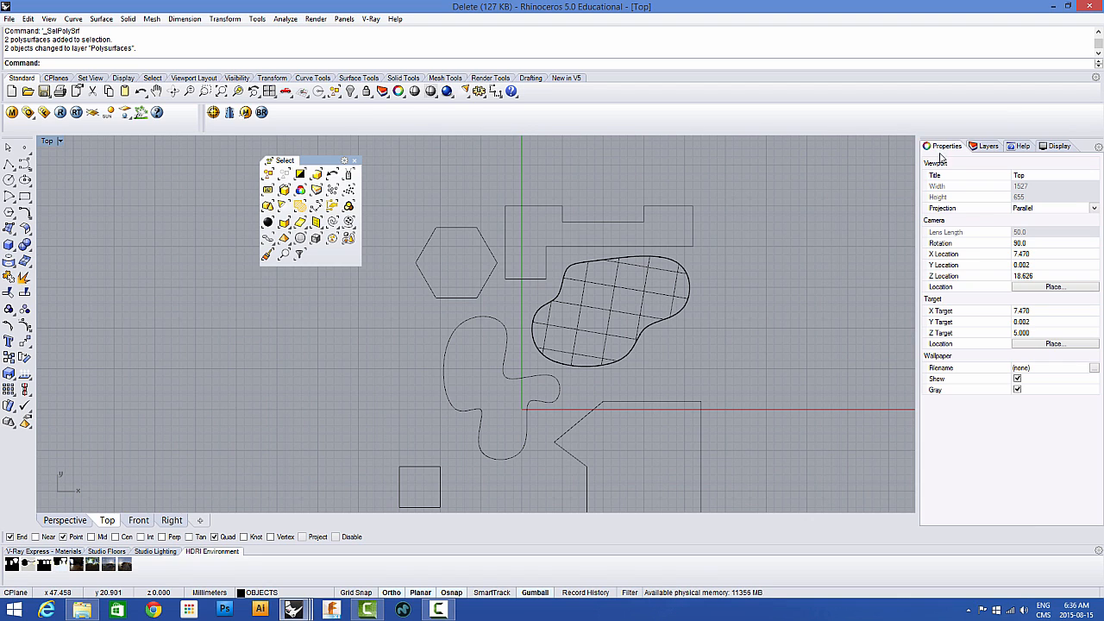
pyautogui.click(985, 148)
pyautogui.click(1041, 193)
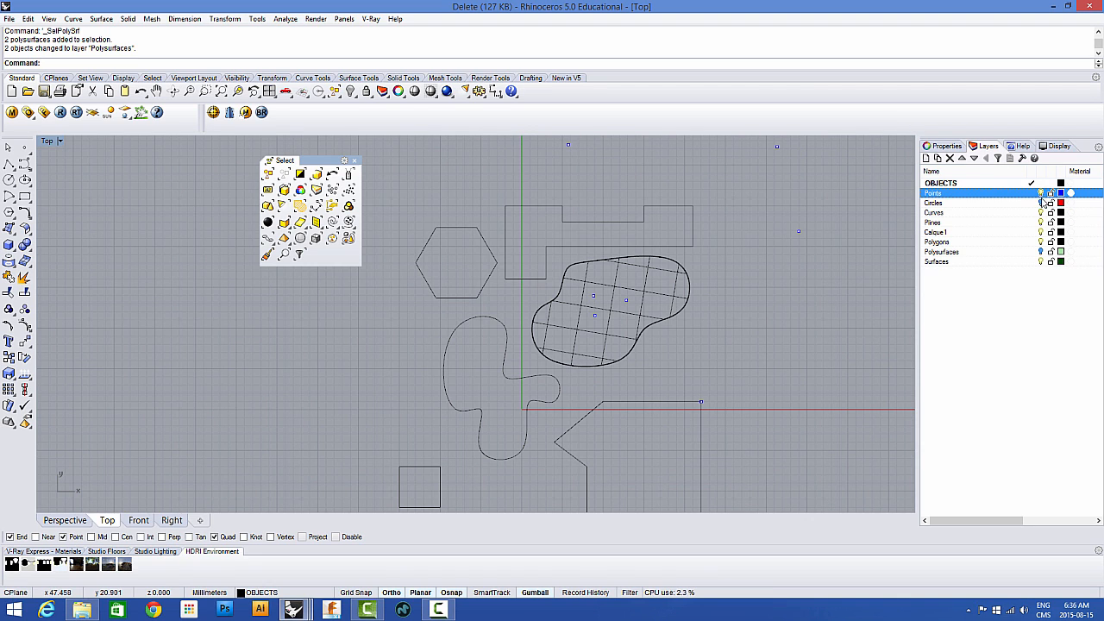
pyautogui.click(1041, 203)
pyautogui.click(1041, 252)
# Step: Maximise the Perspective viewport in place of the Top view and close the floating Select toolbar
pyautogui.click(947, 146)
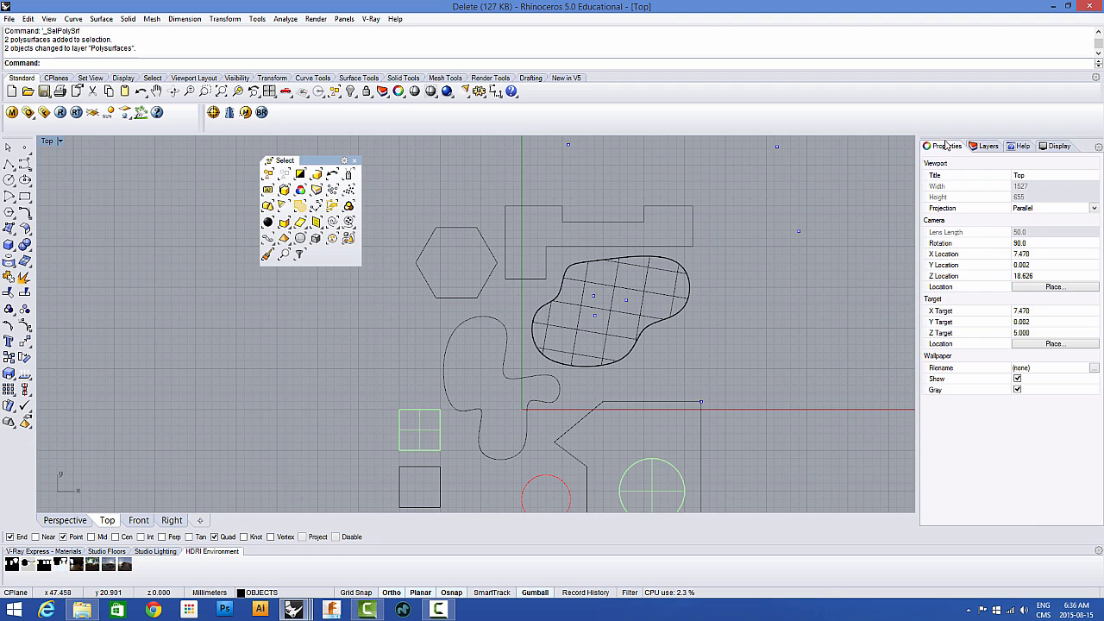
pyautogui.doubleClick(49, 141)
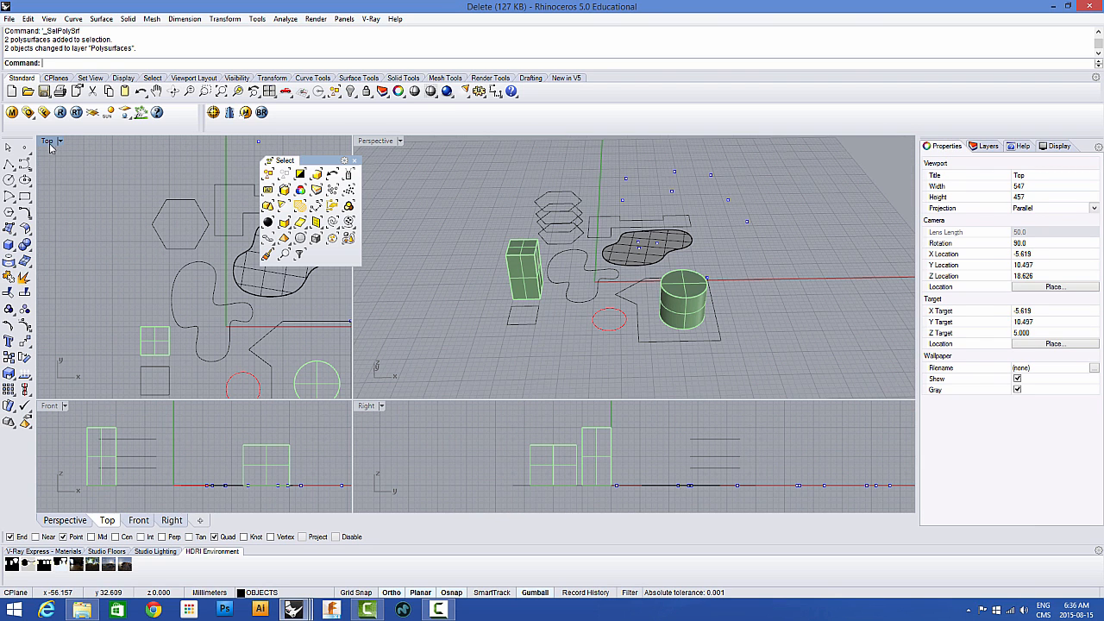
pyautogui.doubleClick(377, 141)
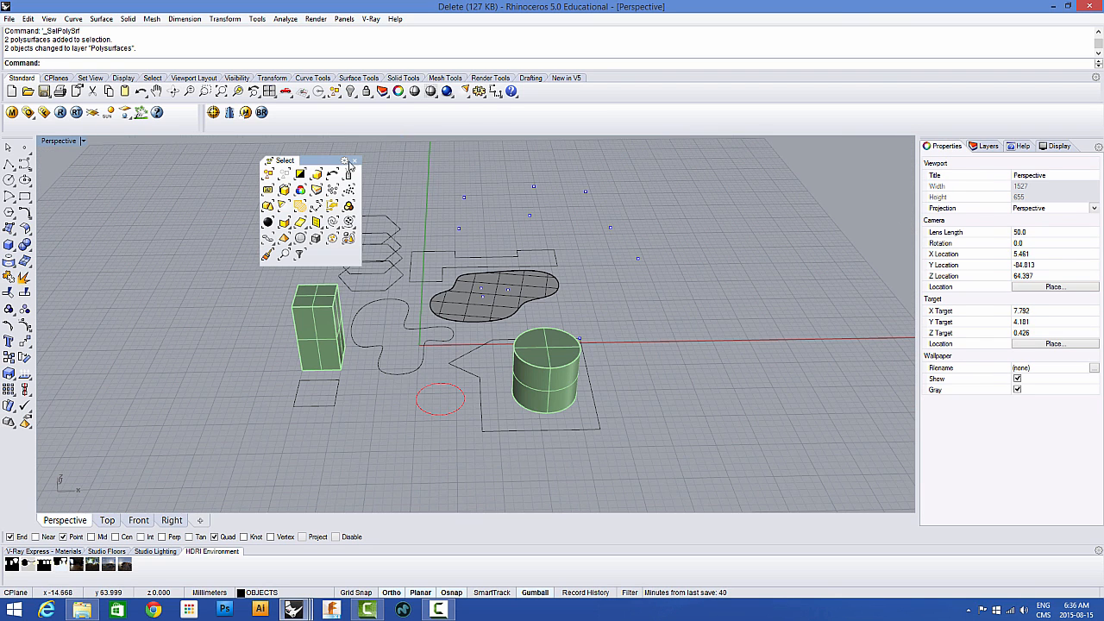
pyautogui.click(354, 161)
pyautogui.scroll(5, 319, 265)
pyautogui.scroll(-4, 320, 266)
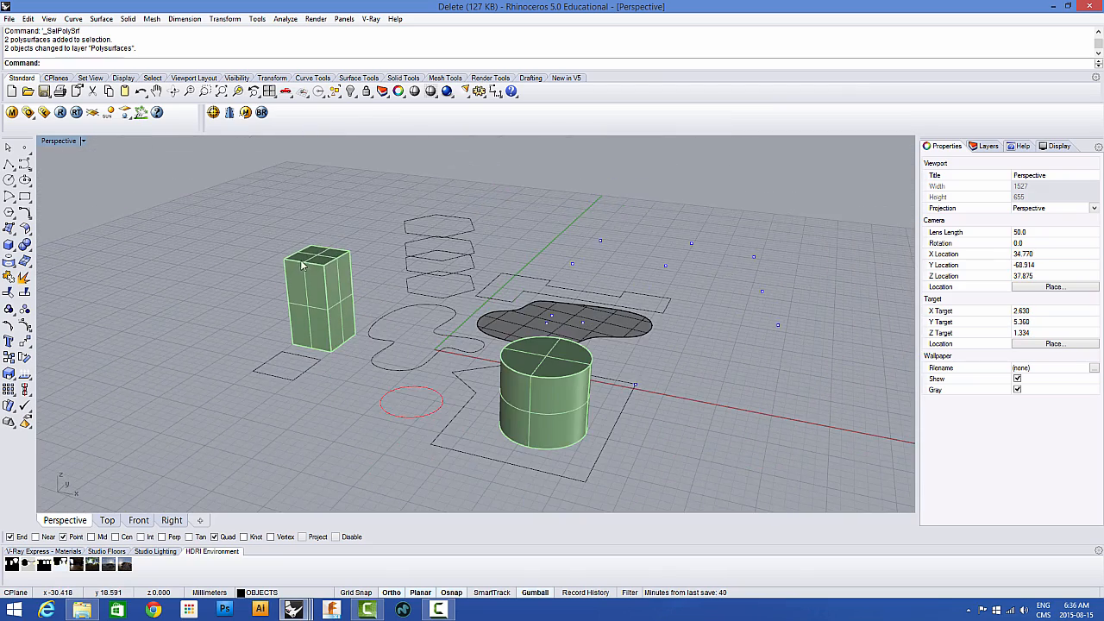
pyautogui.moveTo(313, 269); pyautogui.dragTo(455, 200, button='right')
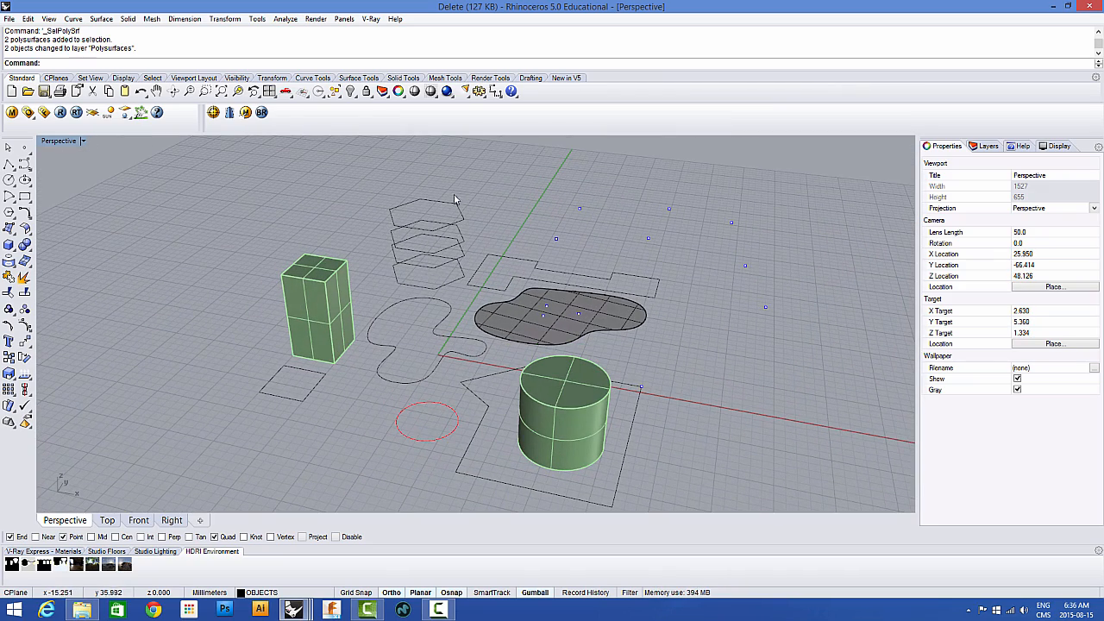
# Step: Inspect the object properties of the uppermost stacked hexagon to see which layer it belongs to, and deselect it
pyautogui.click(987, 147)
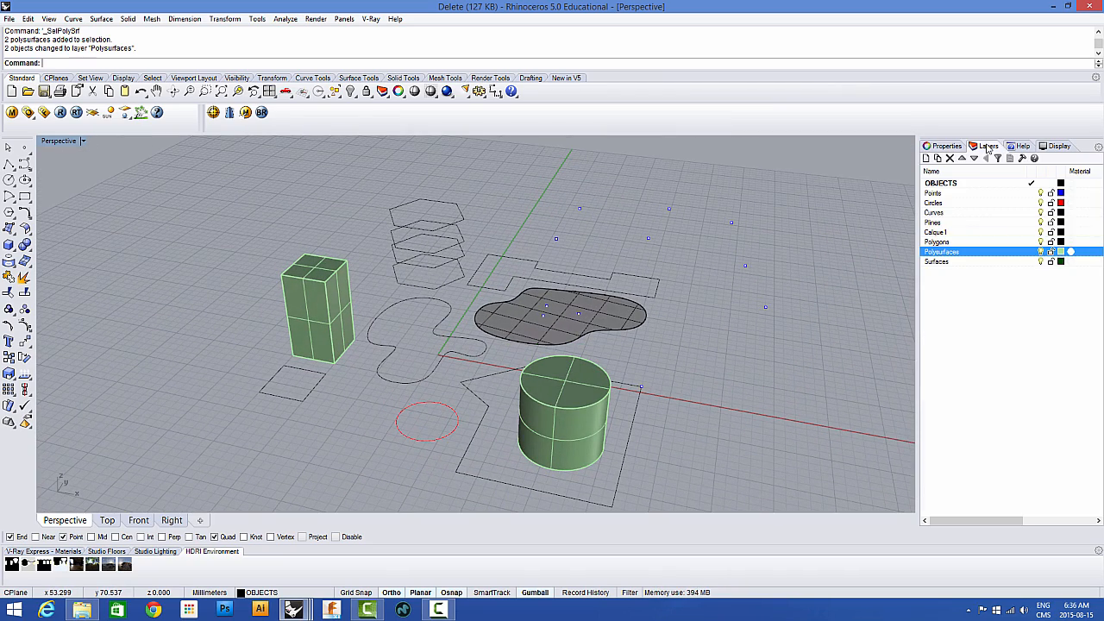
pyautogui.click(939, 184)
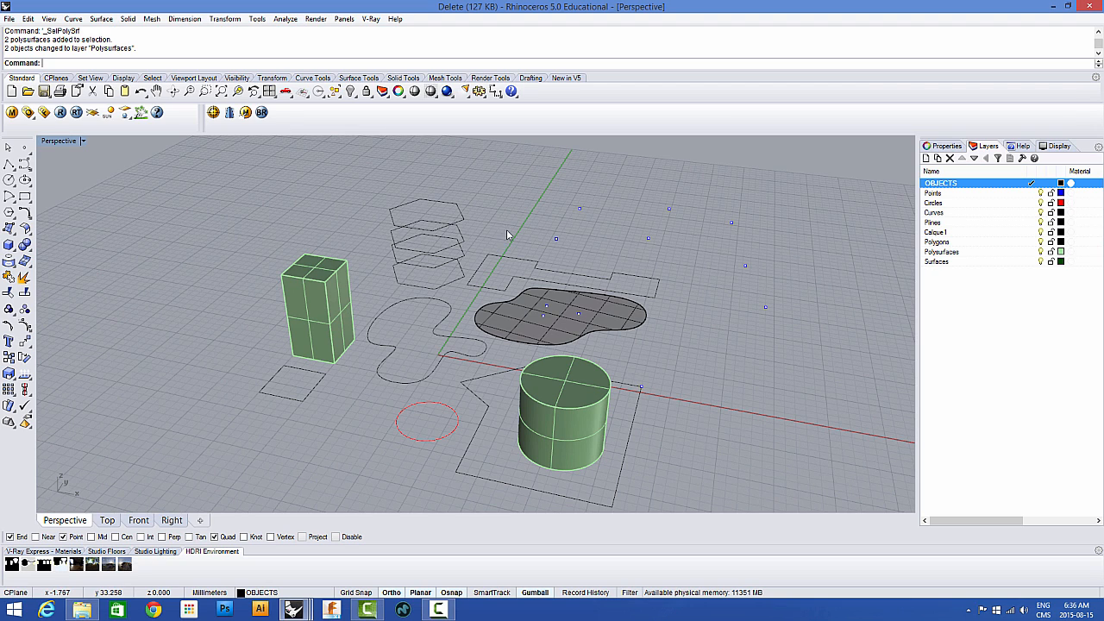
pyautogui.click(940, 147)
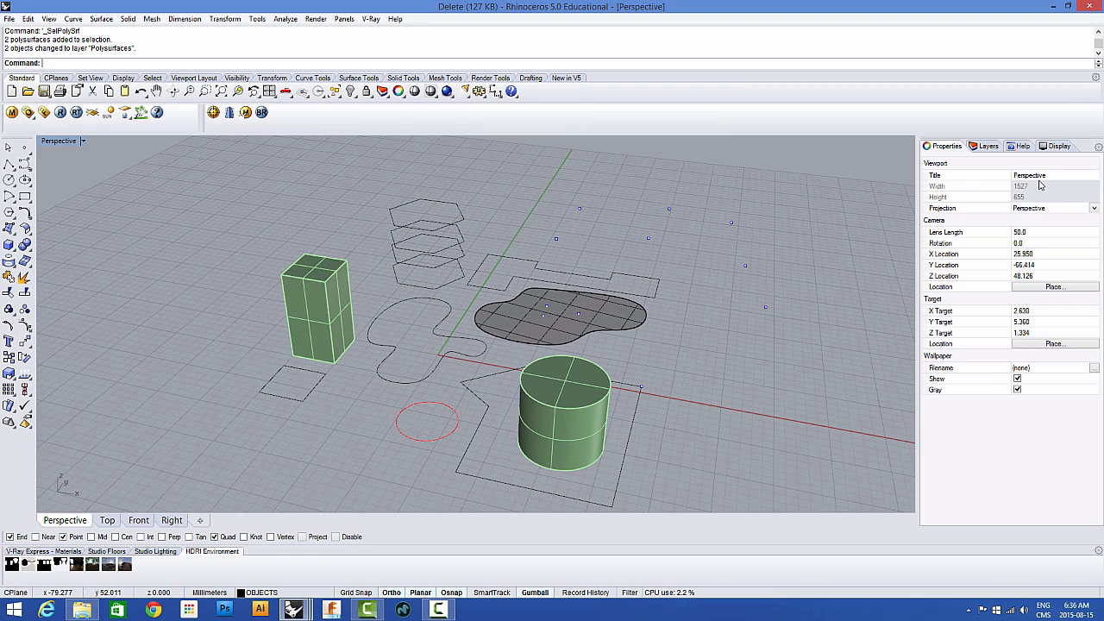
pyautogui.click(432, 205)
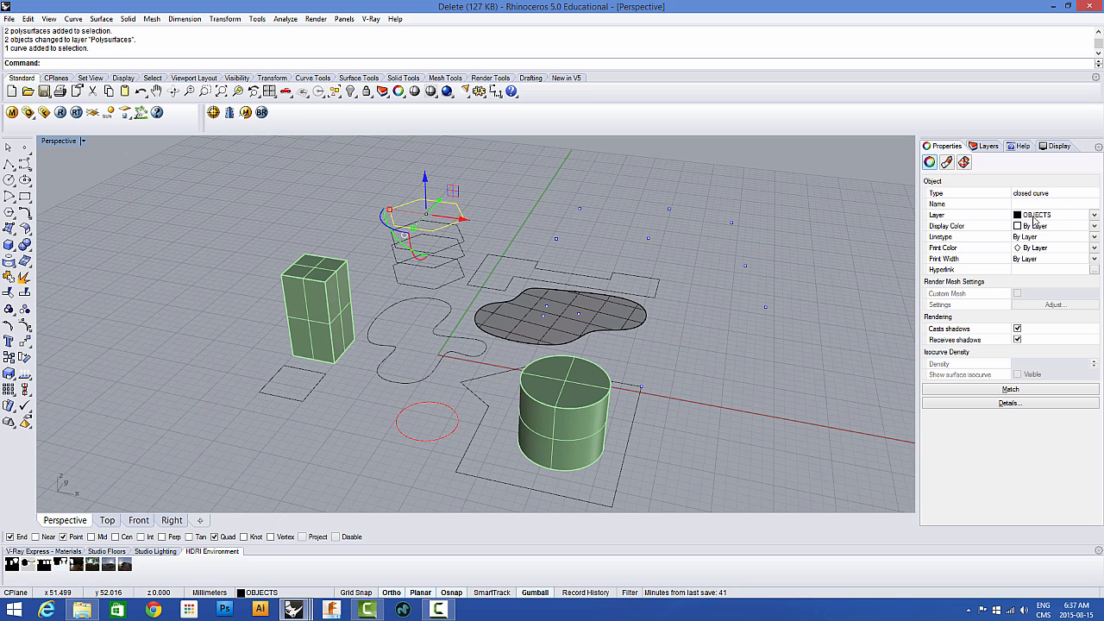
pyautogui.press('Escape')
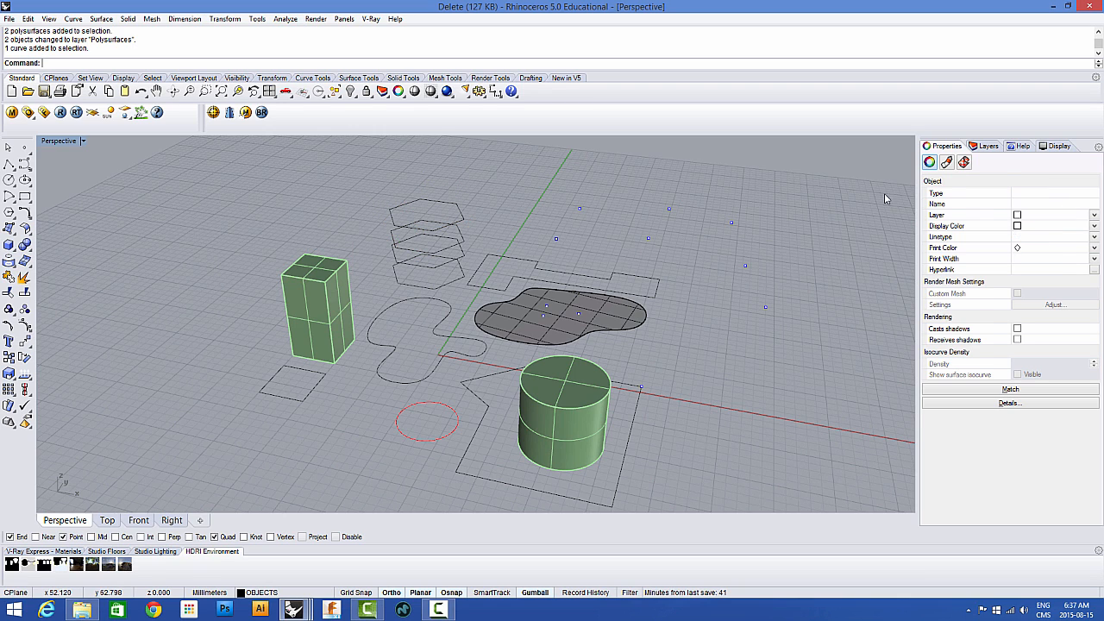
# Step: Select all objects on the OBJECTS layer to see what it contains, and clear the selection
pyautogui.click(983, 147)
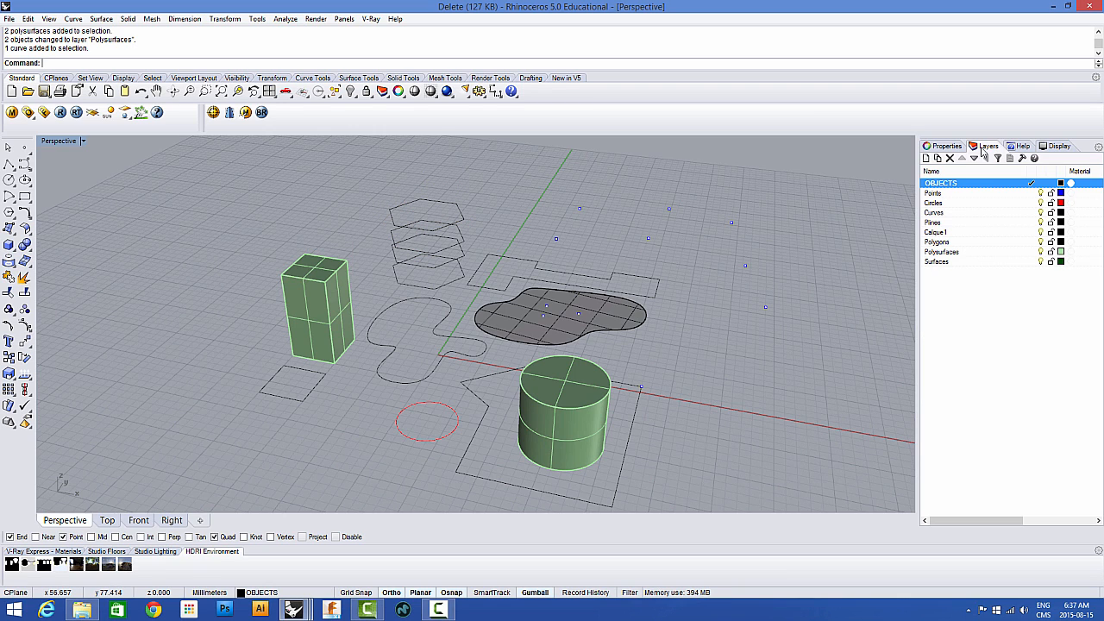
pyautogui.rightClick(968, 188)
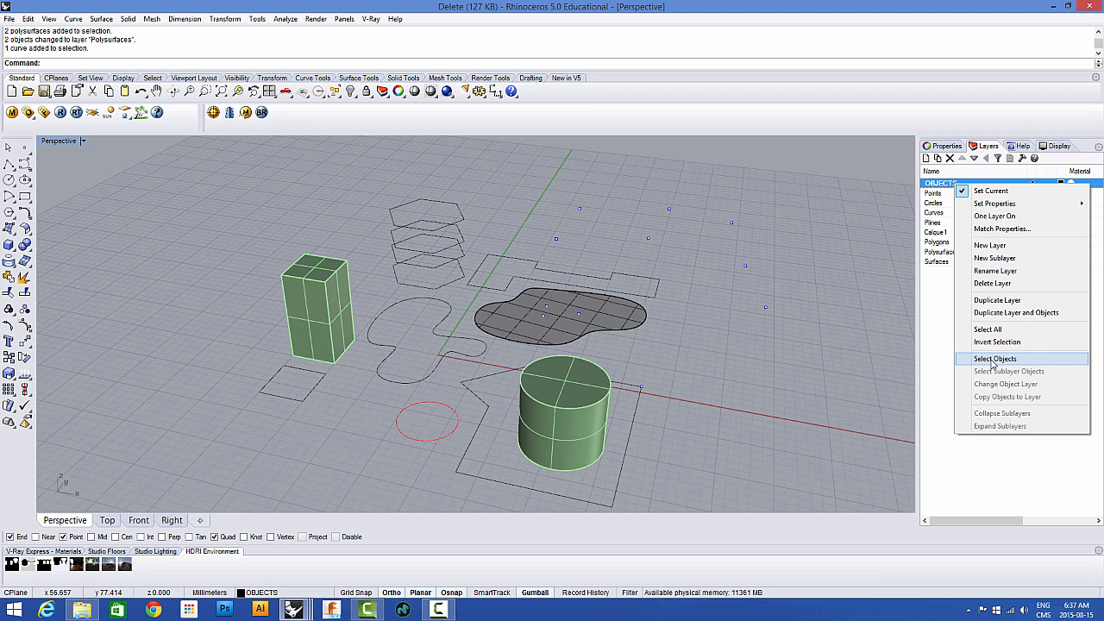
pyautogui.click(993, 359)
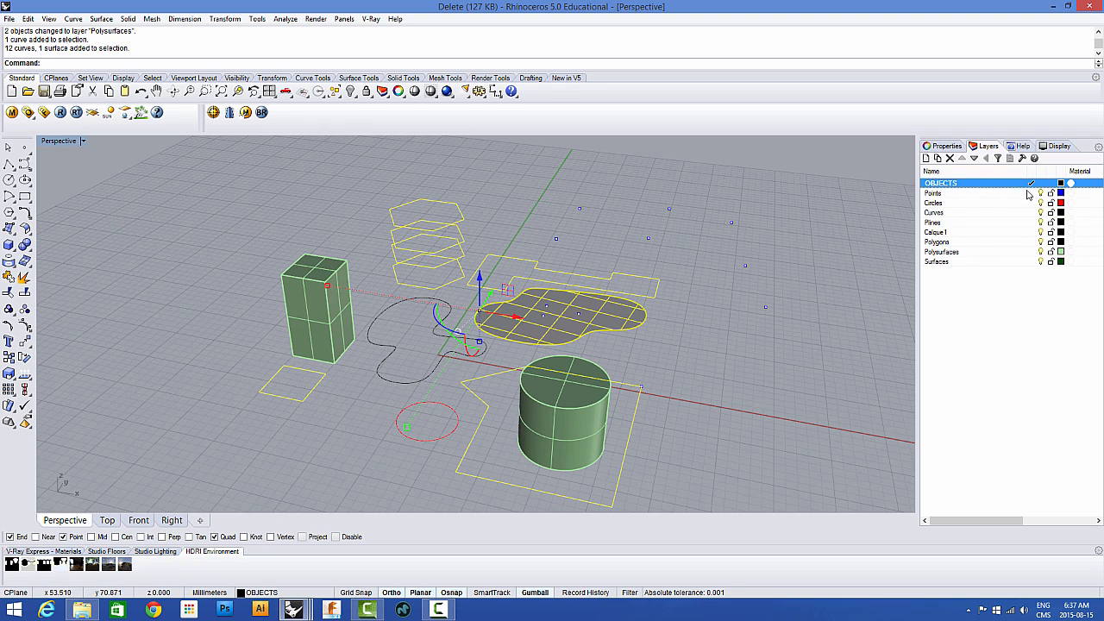
pyautogui.click(749, 180)
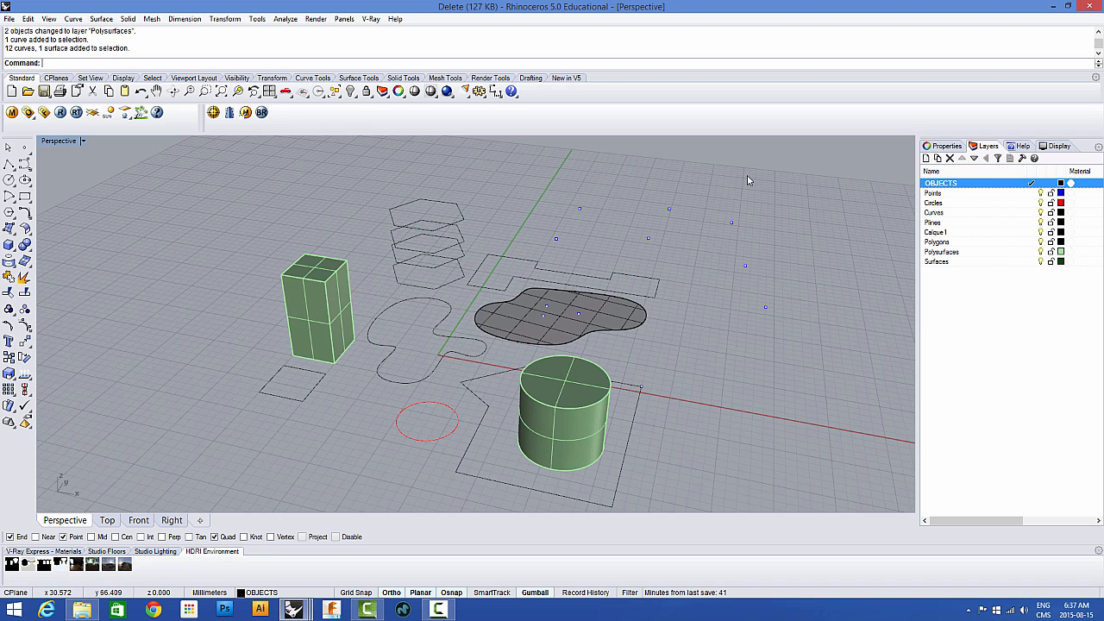
# Step: Assign the uppermost stacked hexagon to the Circles layer through its object properties, and deselect it
pyautogui.click(942, 147)
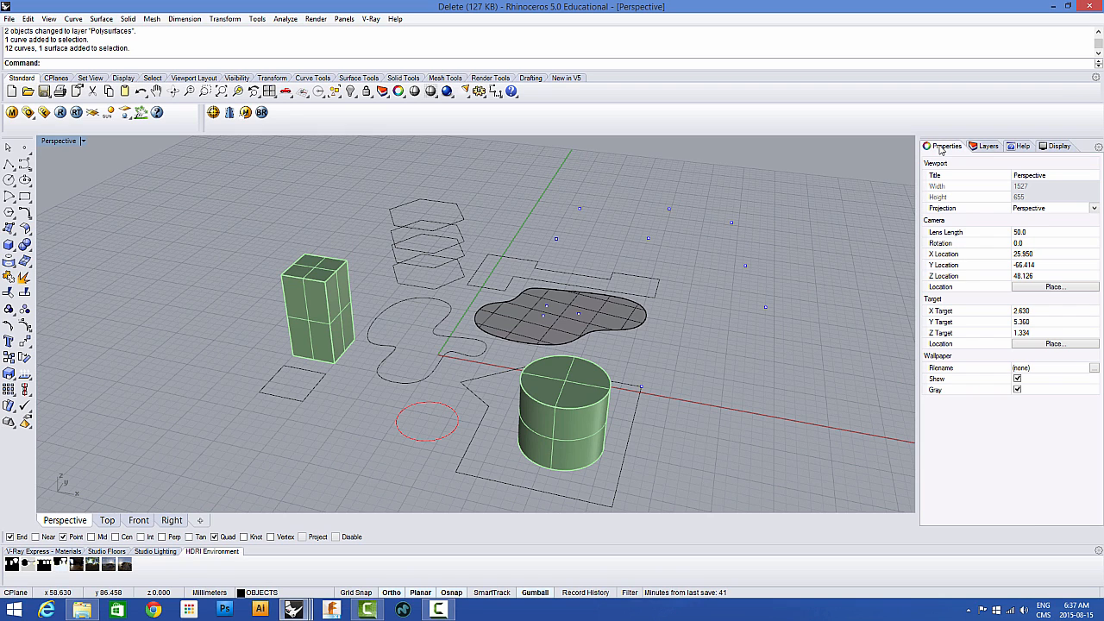
pyautogui.click(429, 208)
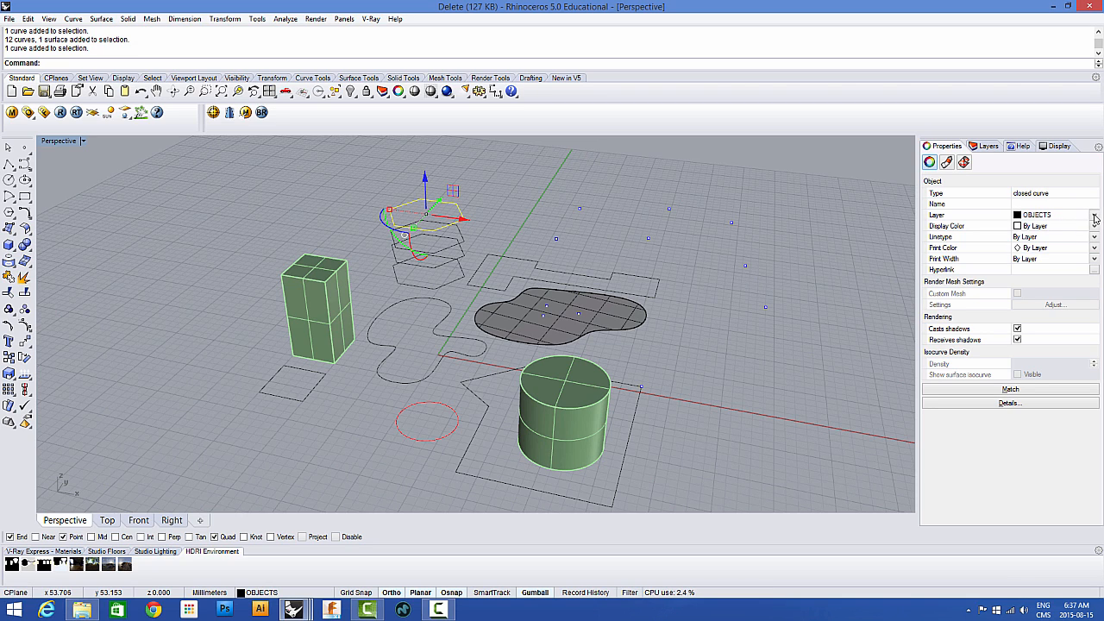
pyautogui.click(1093, 216)
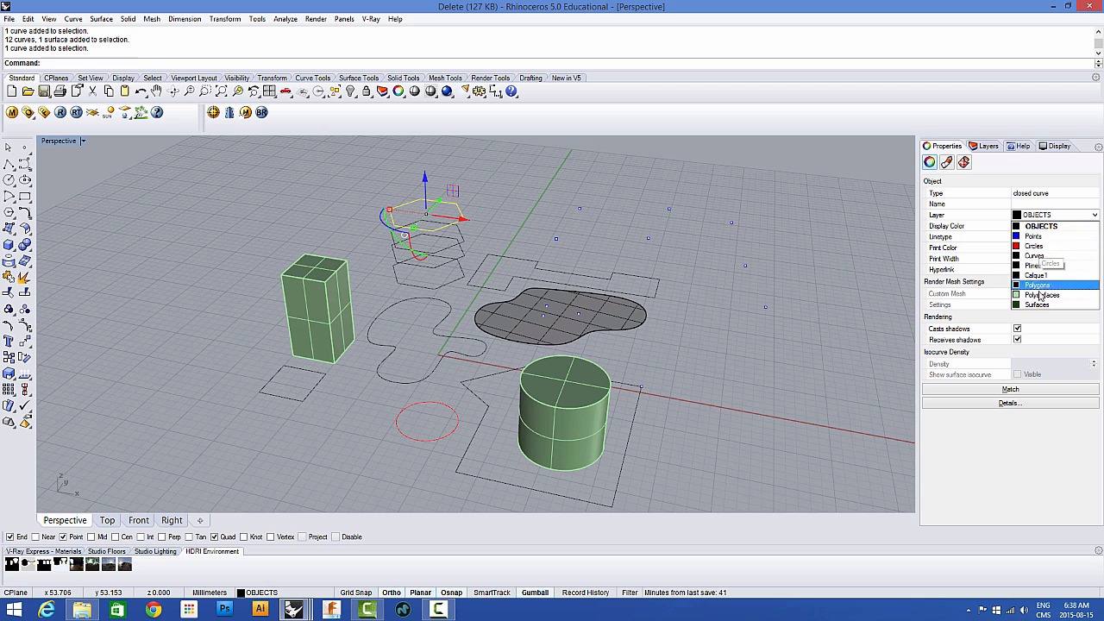
pyautogui.click(1035, 247)
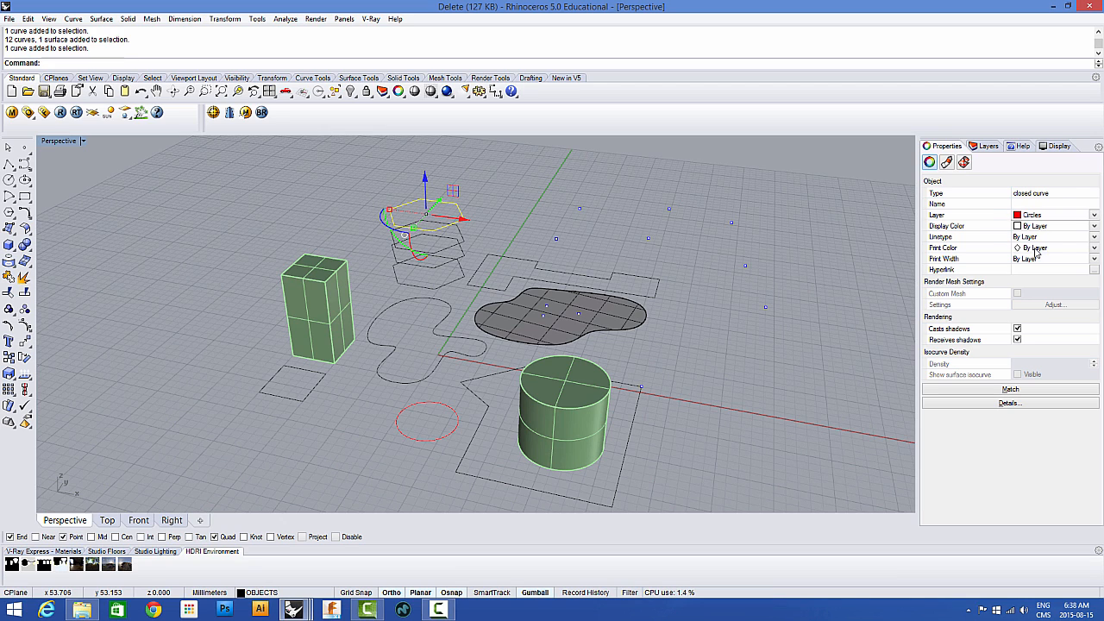
pyautogui.click(737, 218)
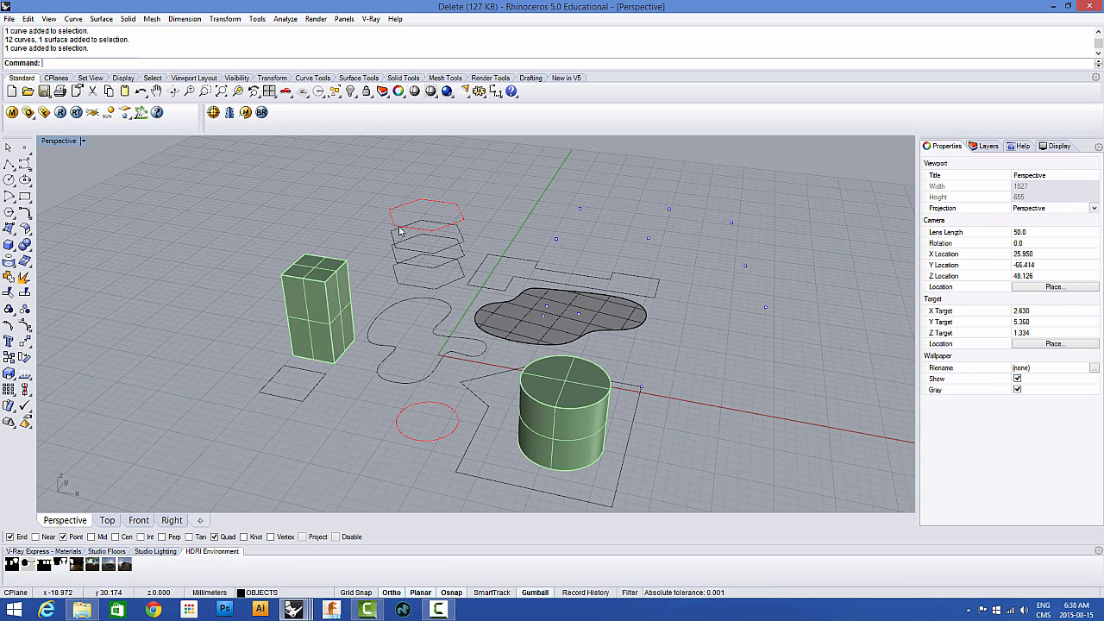
# Step: Reassign the uppermost stacked hexagon to the OBJECTS layer through its object properties, and deselect it
pyautogui.click(448, 208)
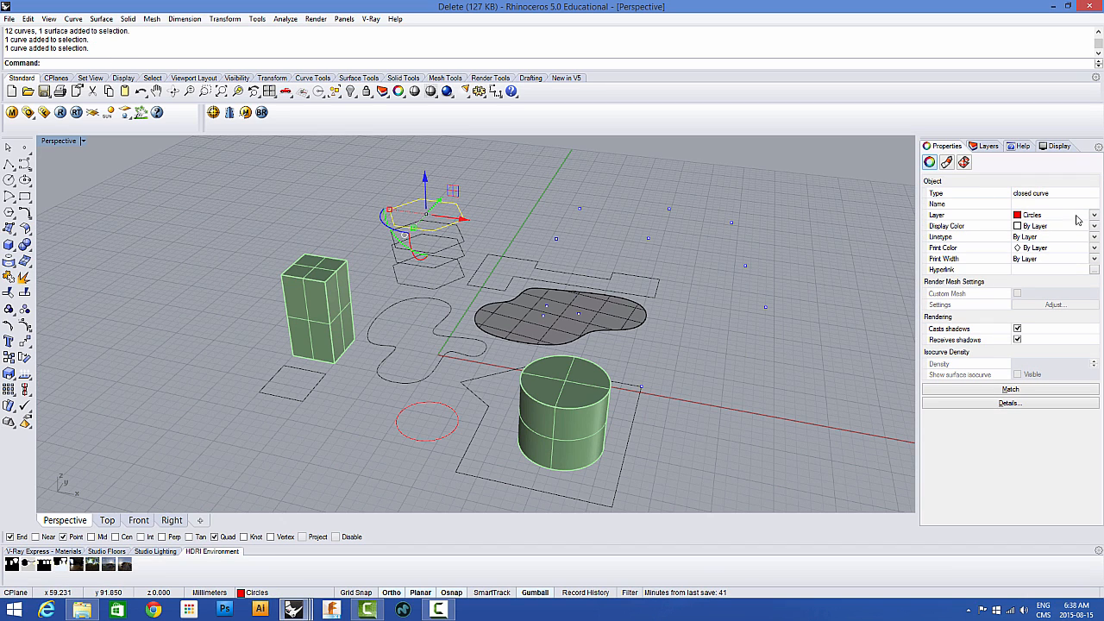
pyautogui.click(1094, 216)
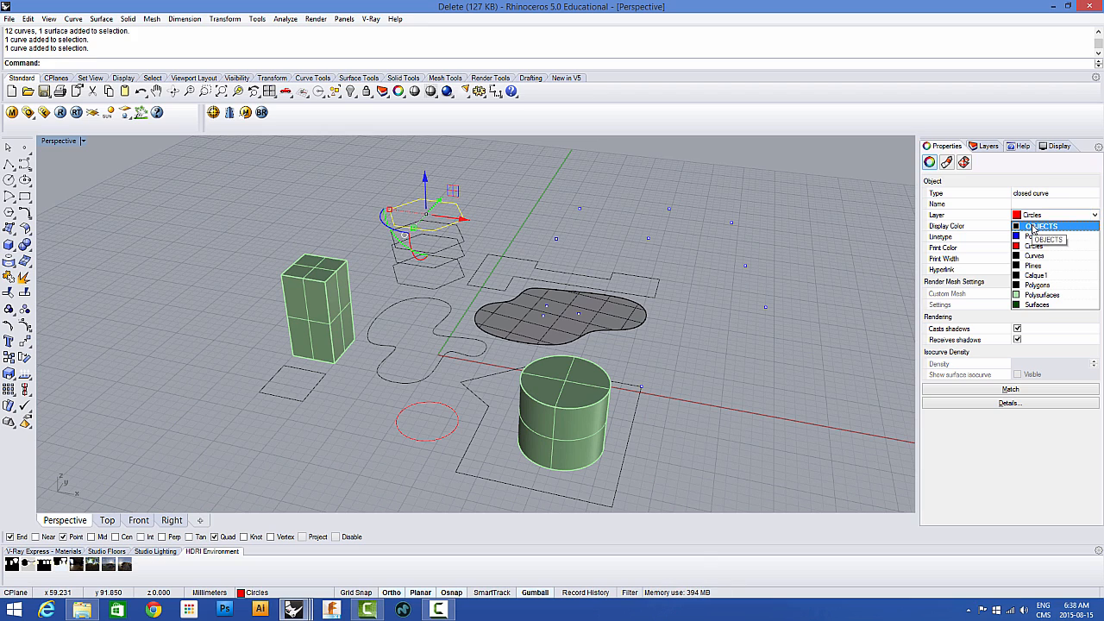
pyautogui.click(1035, 226)
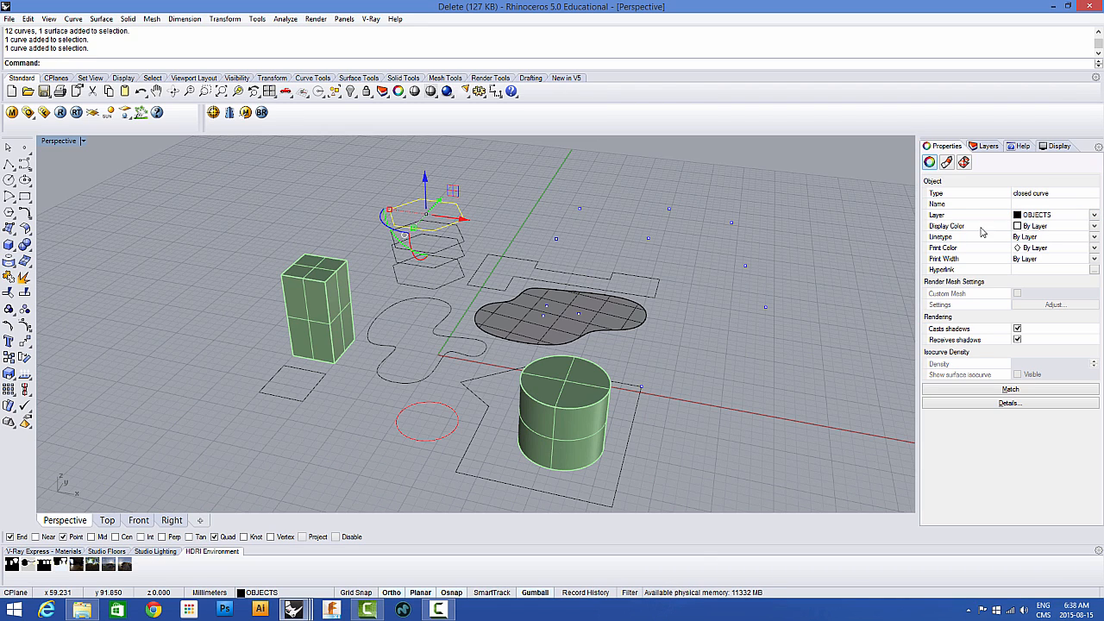
pyautogui.click(852, 215)
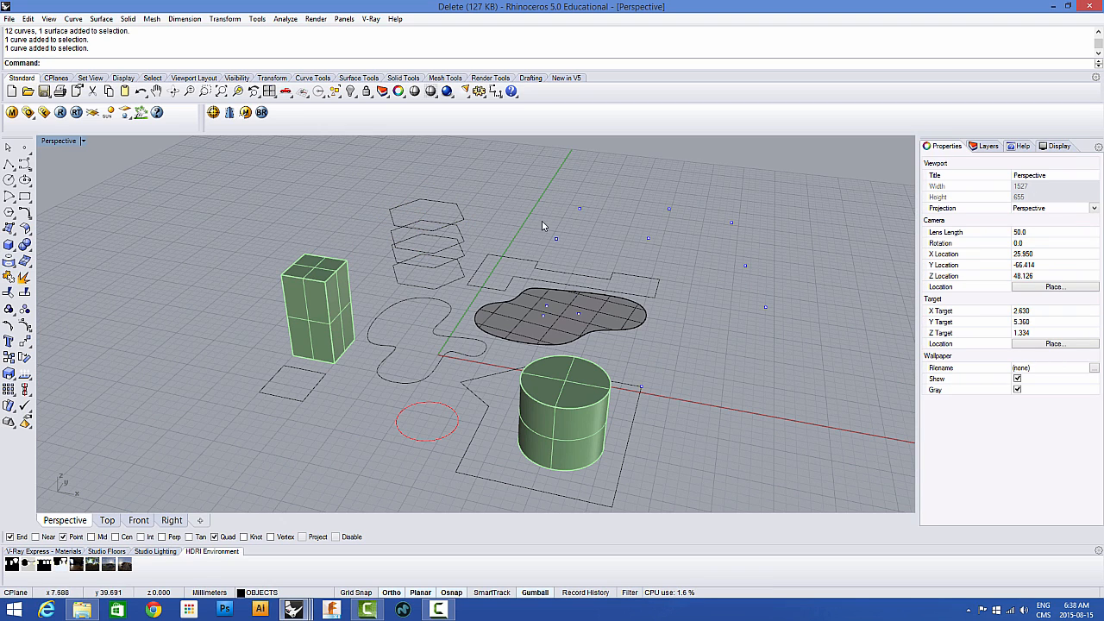
# Step: Compare the uppermost hexagon's layer and display color properties with the color set for the OBJECTS layer, and deselect it
pyautogui.click(463, 219)
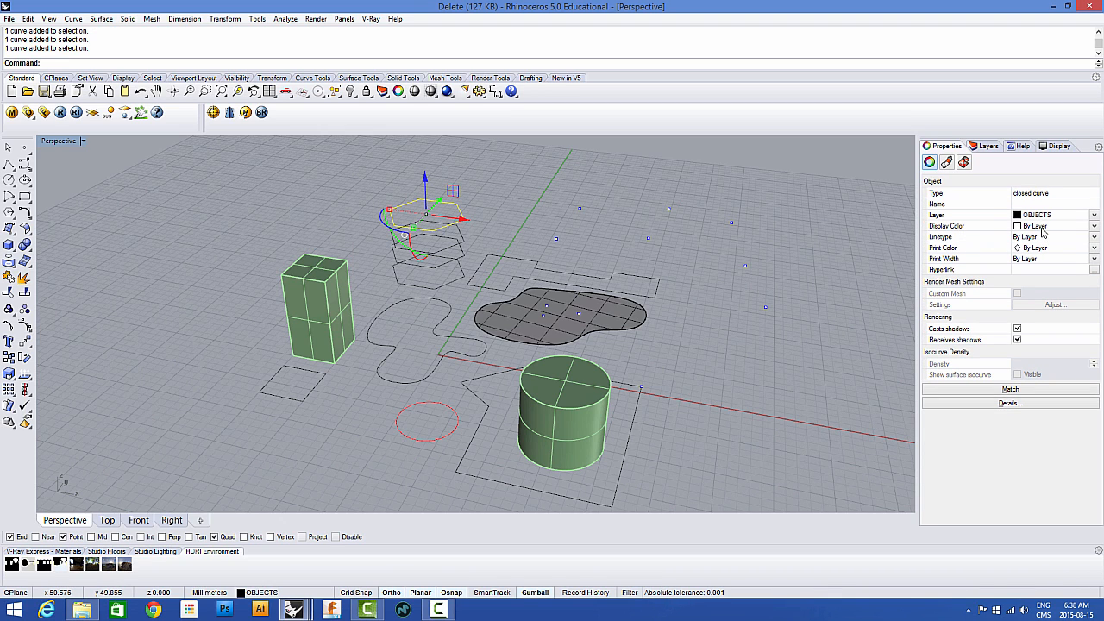
pyautogui.press('Escape')
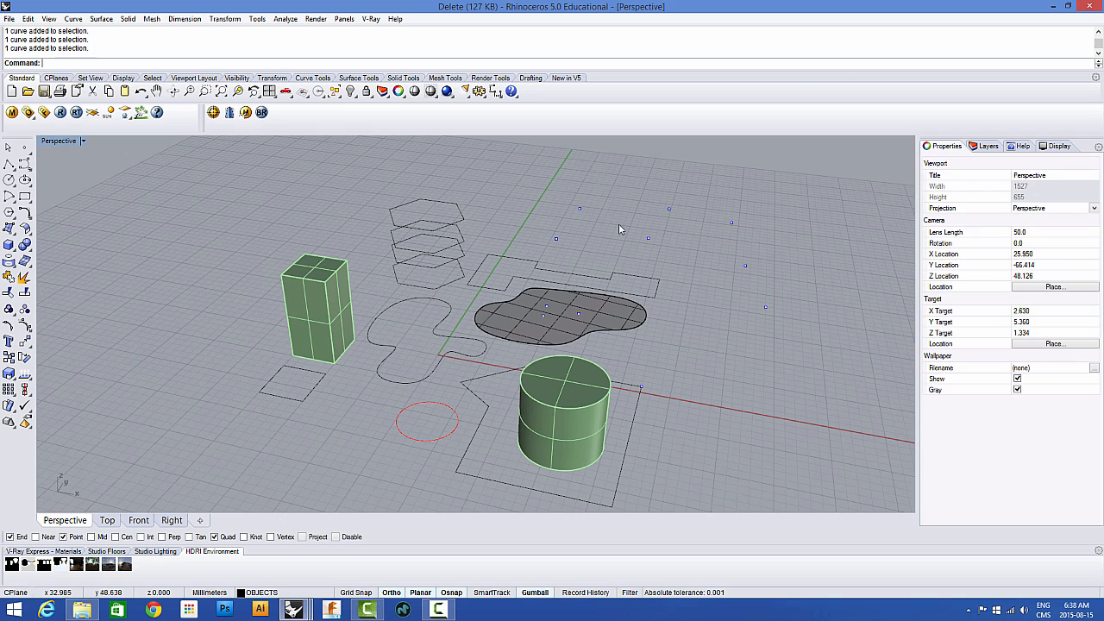
pyautogui.click(462, 221)
pyautogui.click(988, 148)
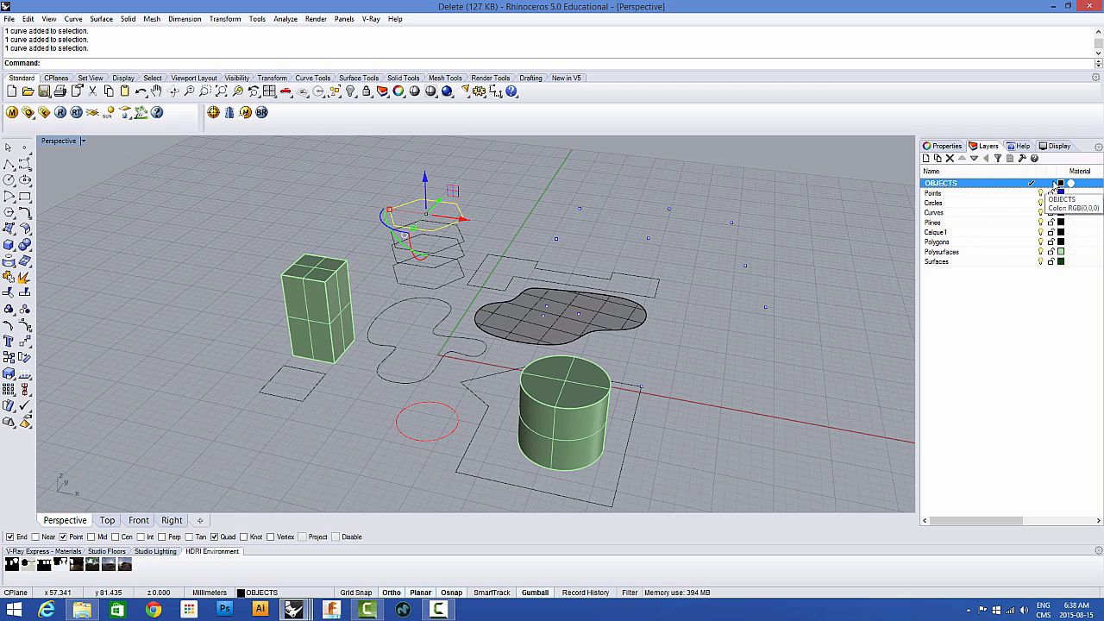
pyautogui.click(956, 147)
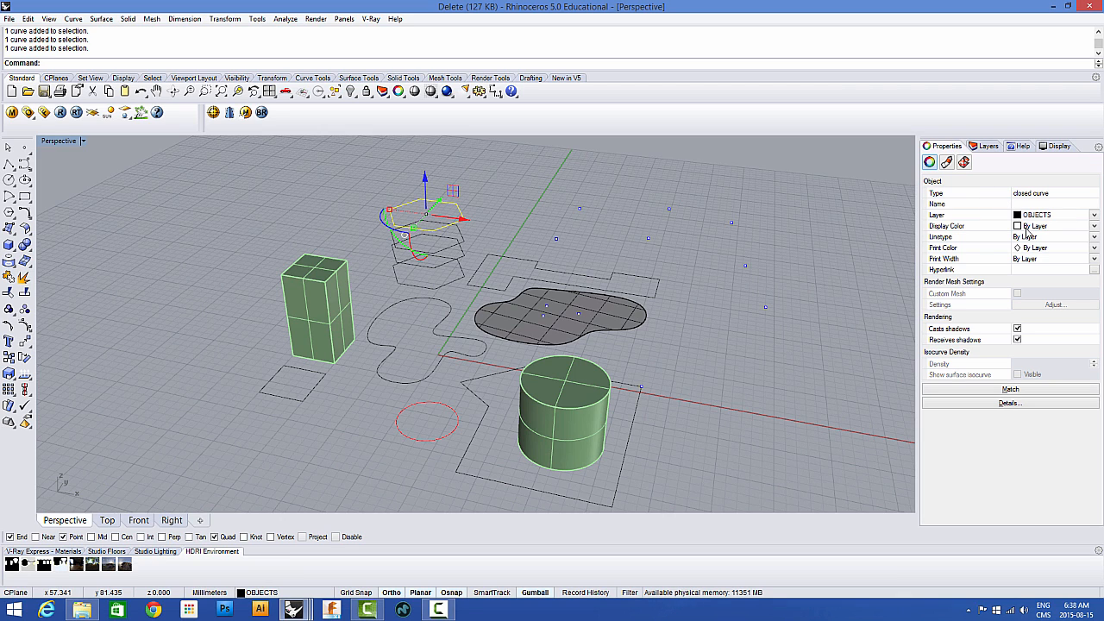
pyautogui.click(693, 209)
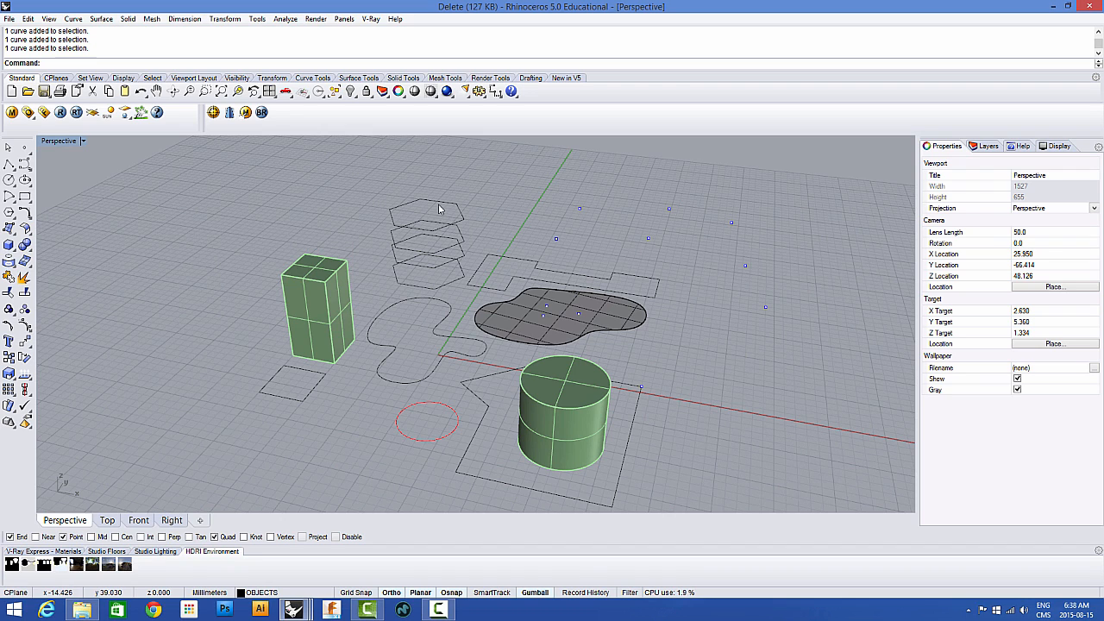
# Step: Override the uppermost stacked hexagon's display color with Green in its object properties, and deselect it
pyautogui.click(438, 209)
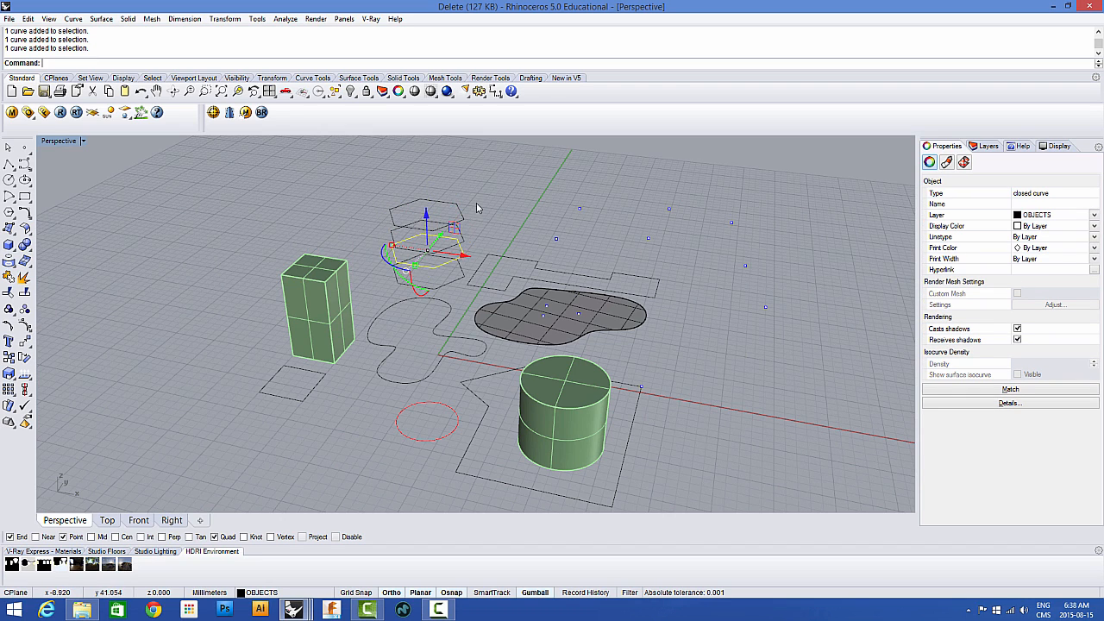
pyautogui.press('Escape')
pyautogui.click(457, 211)
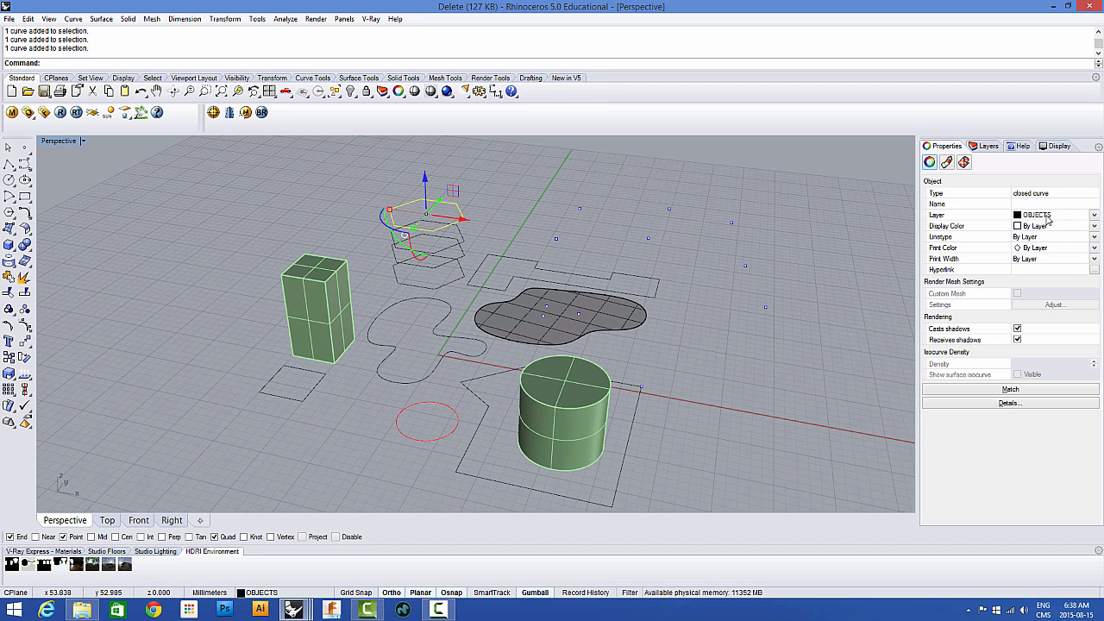
pyautogui.click(985, 146)
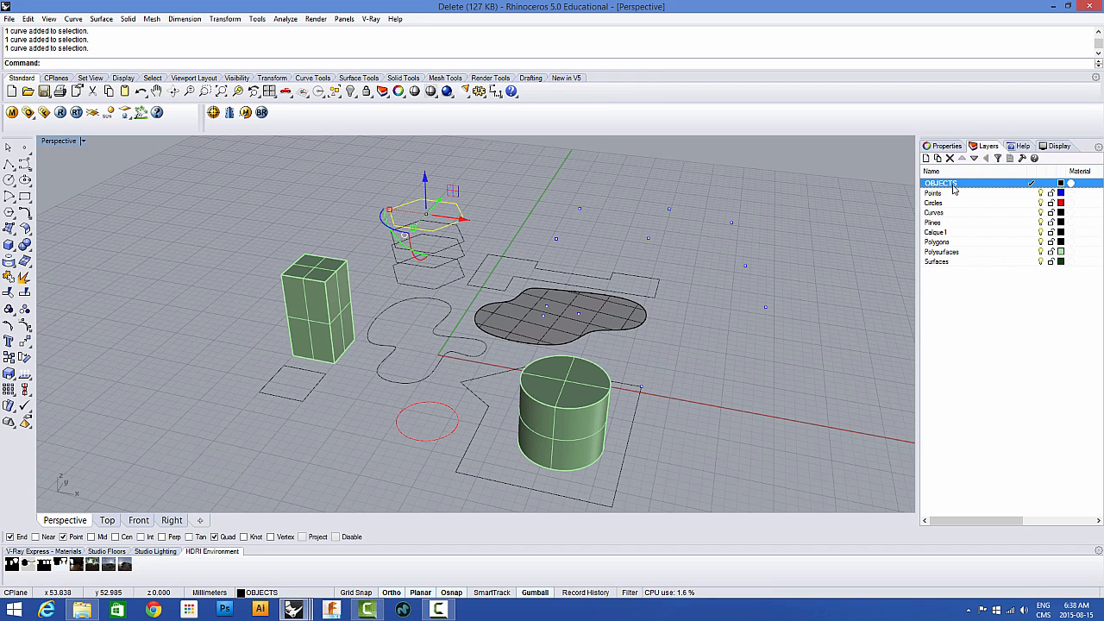
pyautogui.click(942, 148)
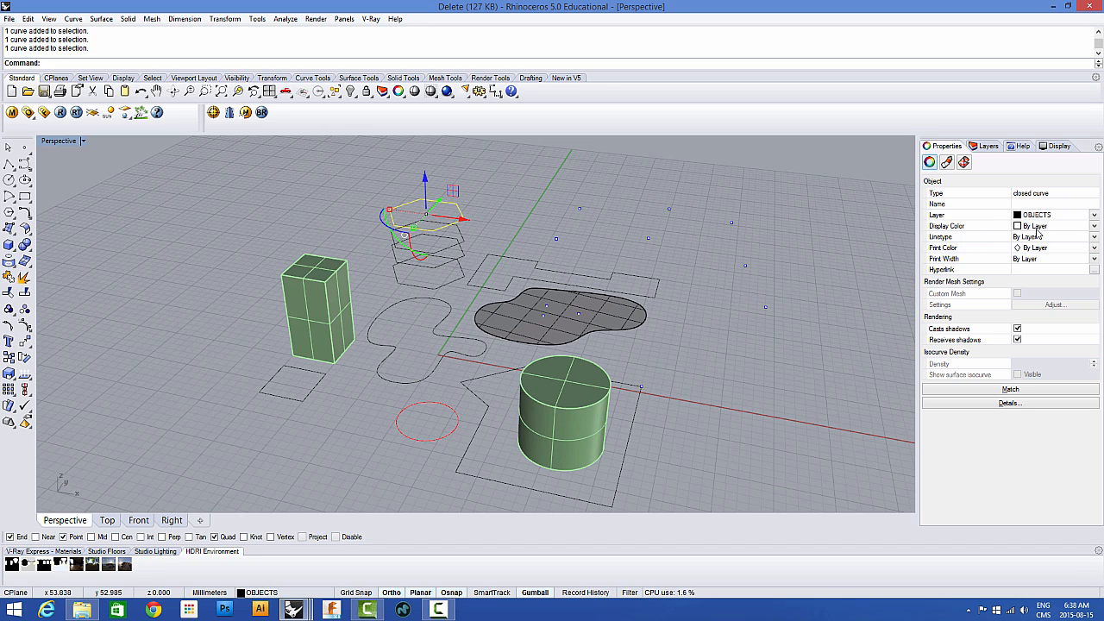
pyautogui.click(1041, 228)
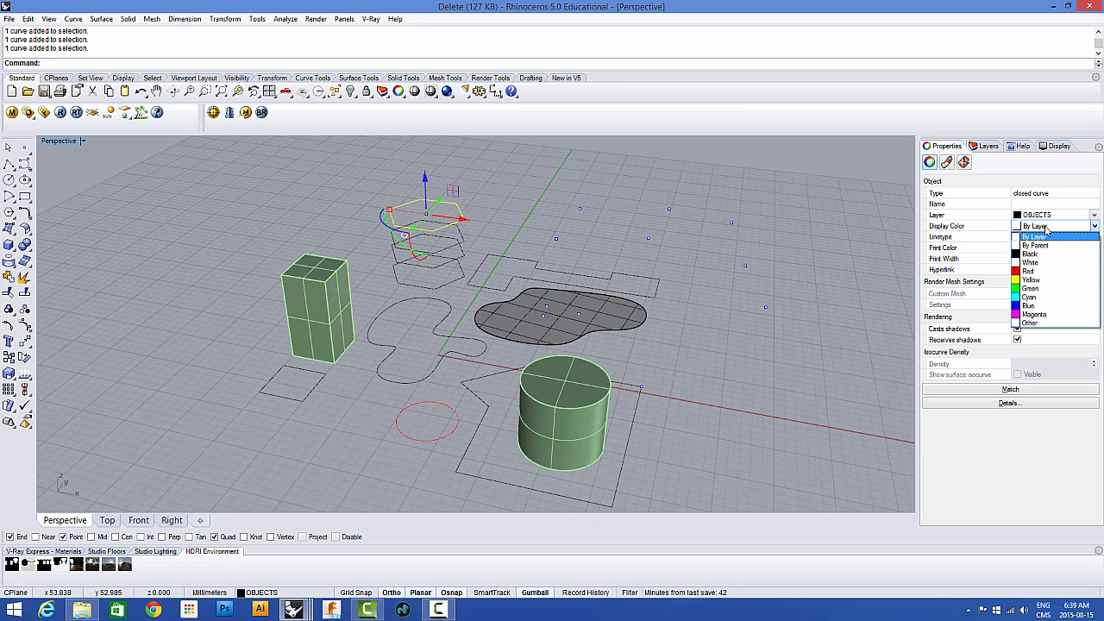
pyautogui.click(1041, 282)
pyautogui.press('Escape')
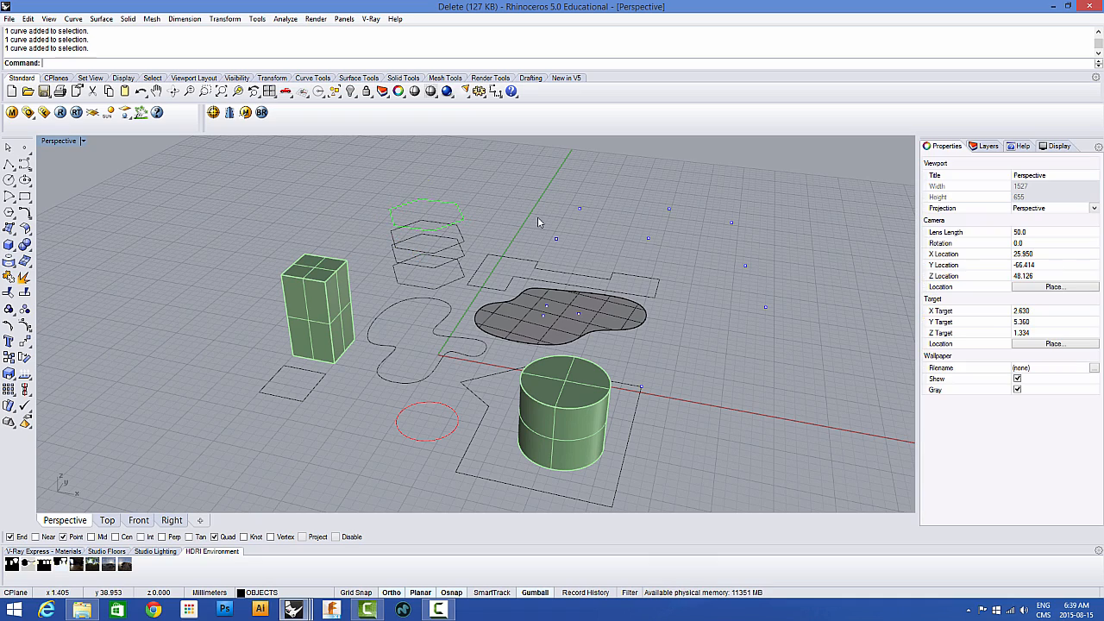
# Step: Examine the green hexagon's layer and display color up close, and compare them with the layer list
pyautogui.scroll(5, 460, 225)
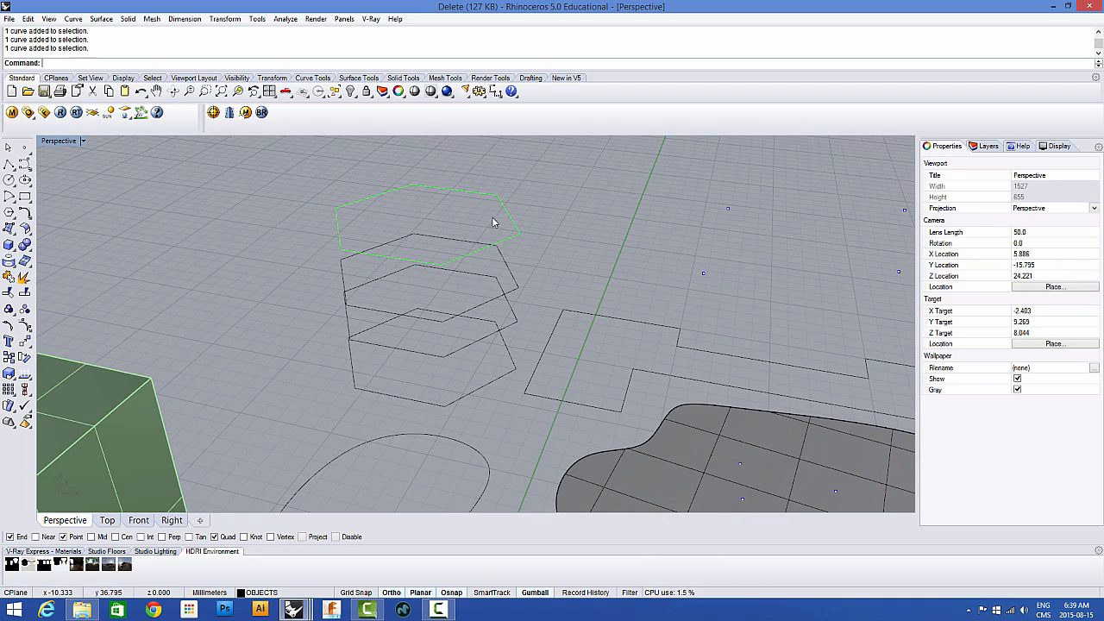
pyautogui.click(510, 217)
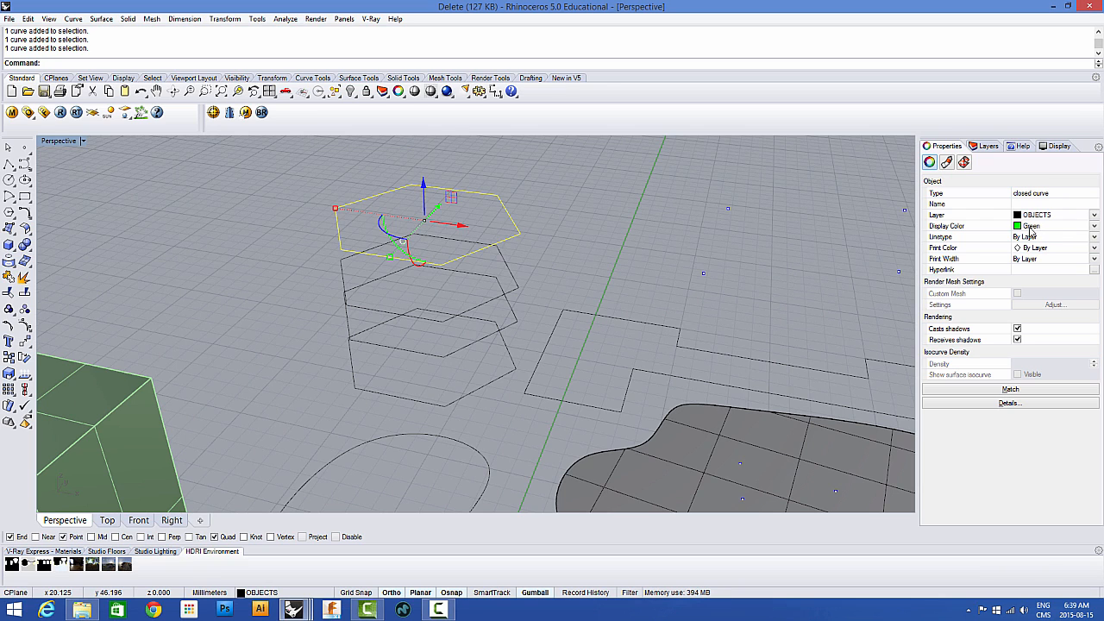
pyautogui.click(781, 214)
pyautogui.click(984, 146)
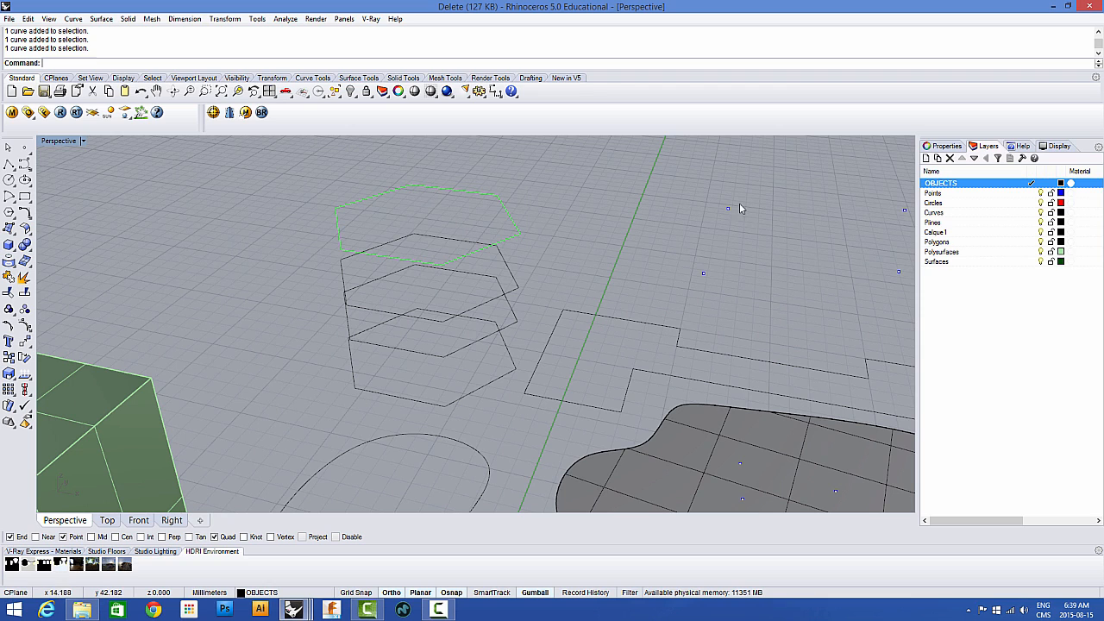
pyautogui.click(949, 146)
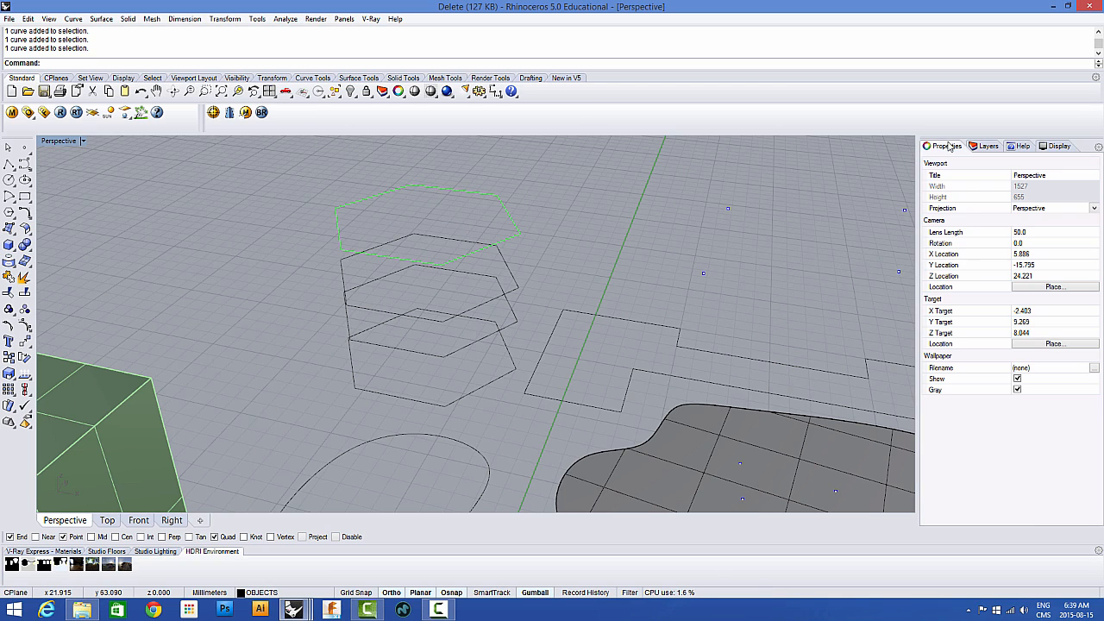
# Step: Set the uppermost hexagon's display color to By Layer, recheck its properties and deselect it
pyautogui.click(502, 207)
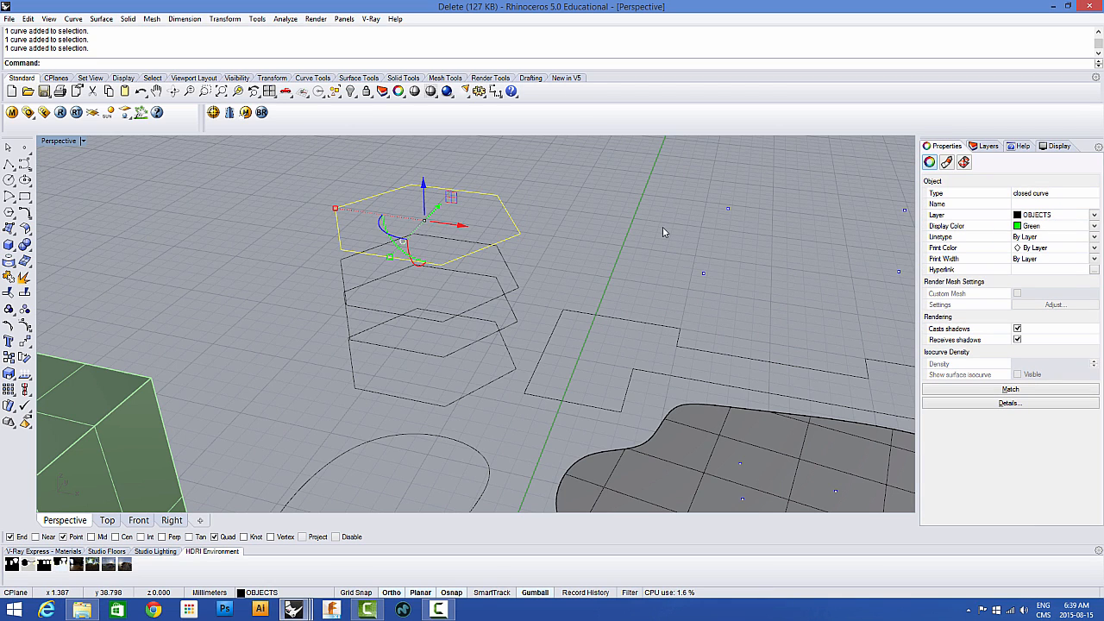
pyautogui.click(1044, 228)
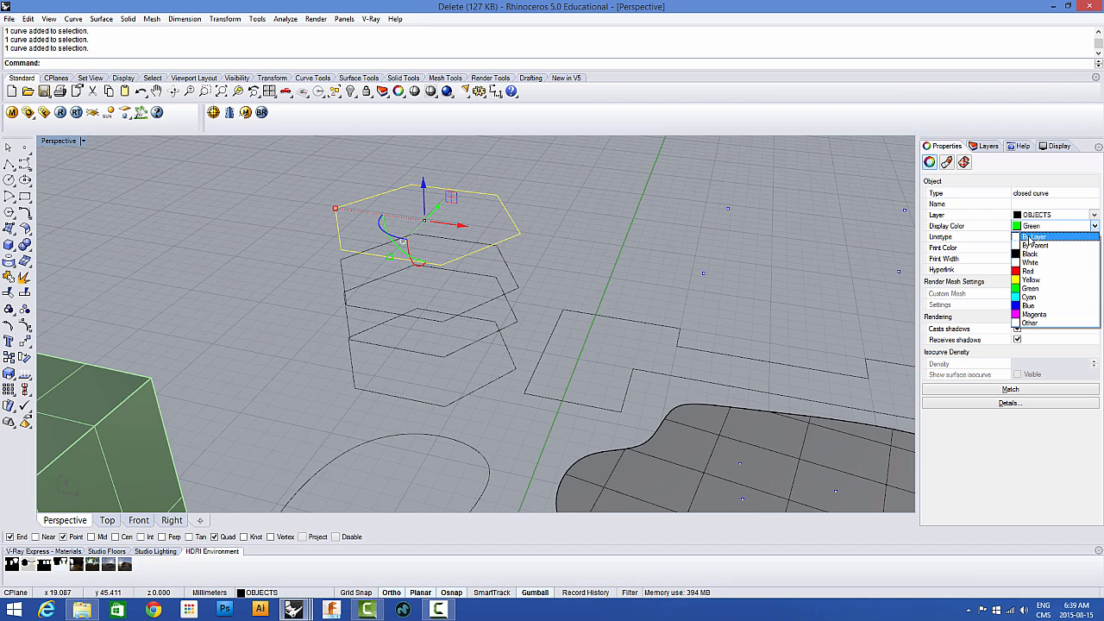
pyautogui.click(1032, 238)
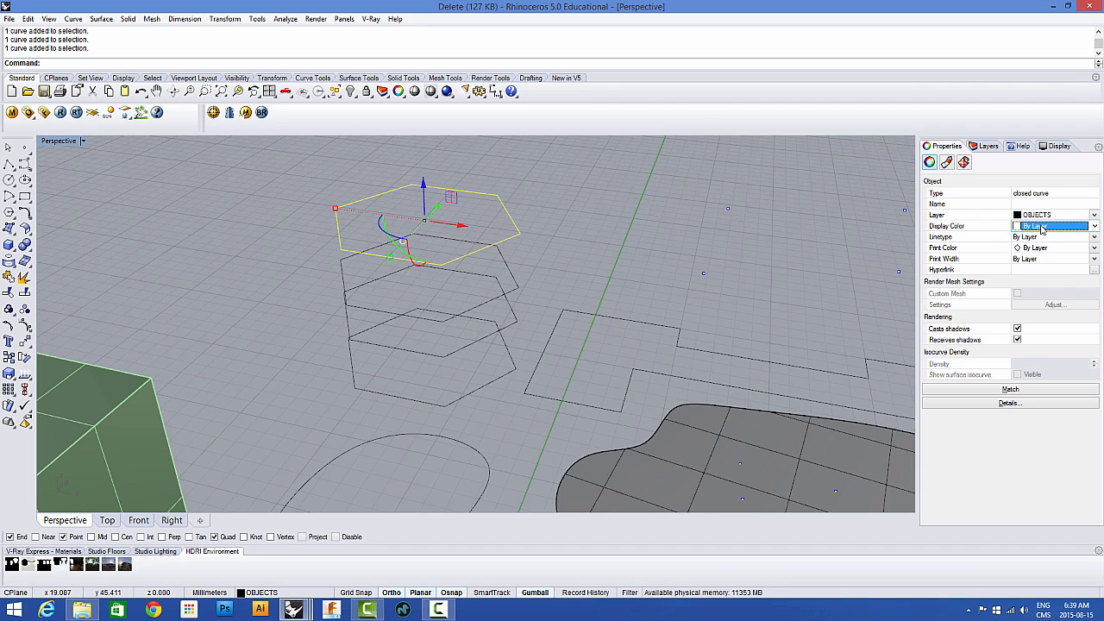
pyautogui.click(756, 224)
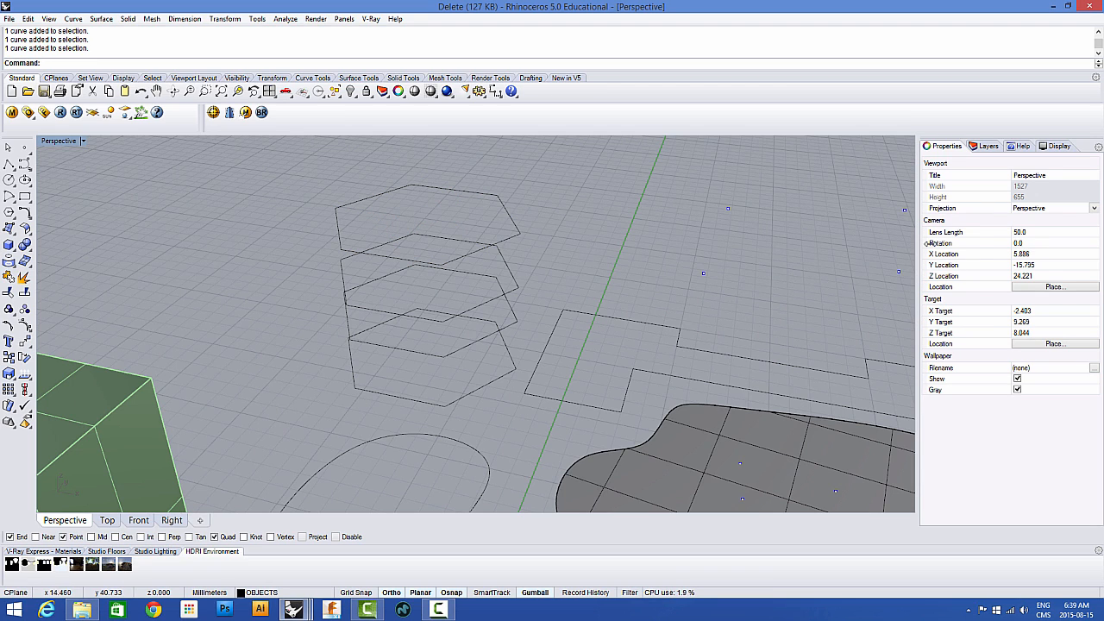
pyautogui.click(512, 224)
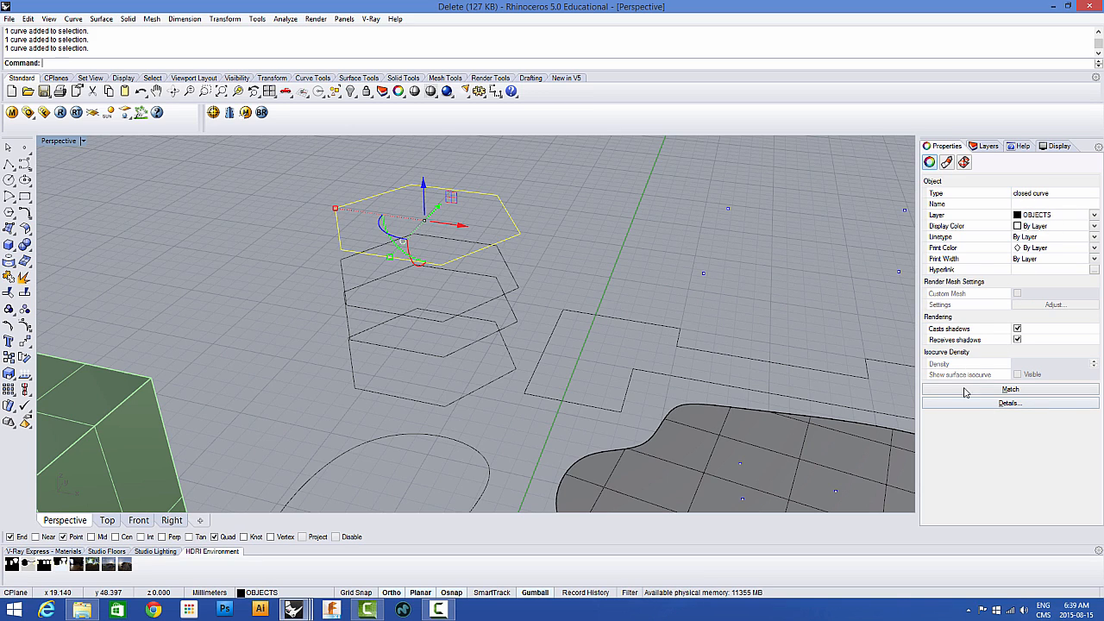
pyautogui.click(562, 226)
# Step: Select the flat freeform surface and examine its object properties, edges and isocurves from several angles and distances
pyautogui.scroll(-5, 563, 226)
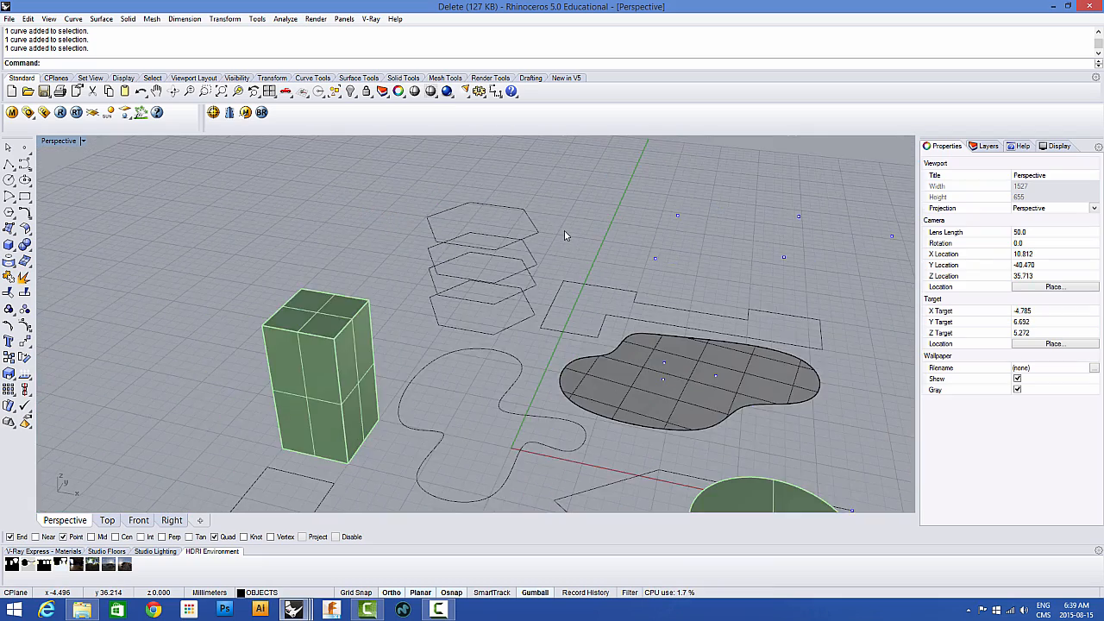
pyautogui.moveTo(530, 297); pyautogui.dragTo(540, 315, button='right')
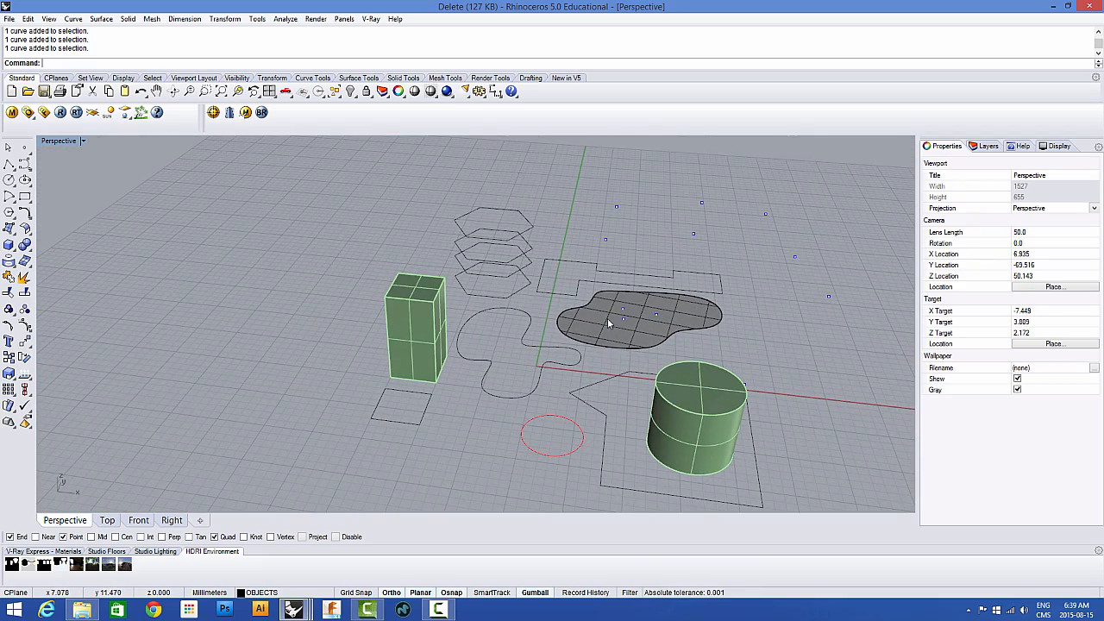
pyautogui.click(602, 324)
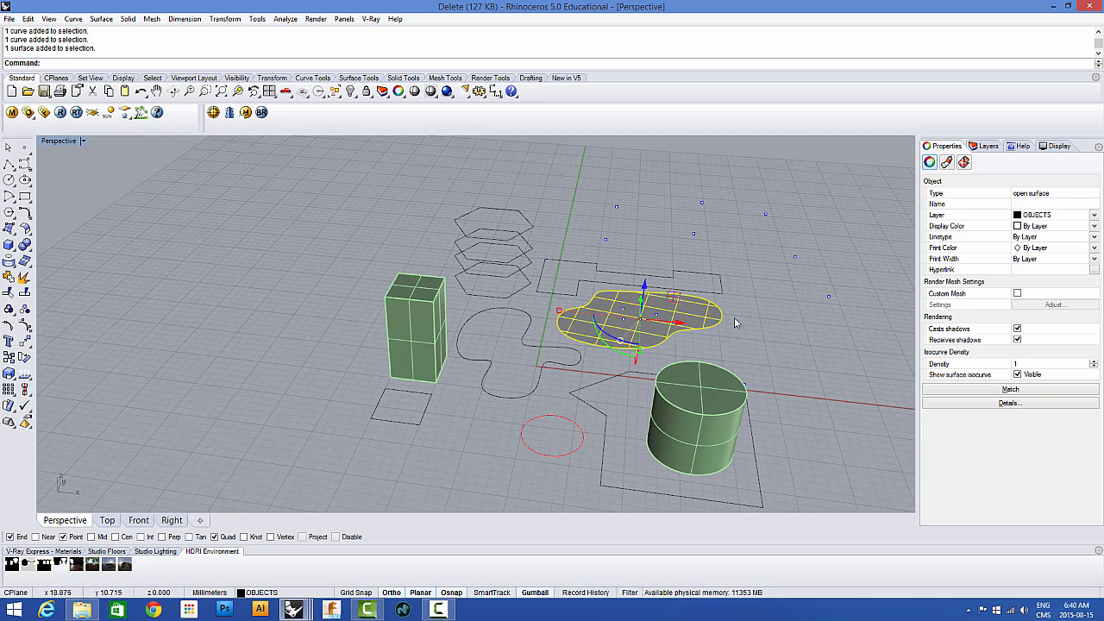
pyautogui.scroll(5, 616, 296)
pyautogui.moveTo(616, 296); pyautogui.dragTo(552, 254, button='right')
pyautogui.scroll(-5, 552, 255)
pyautogui.scroll(5, 589, 366)
pyautogui.moveTo(589, 368); pyautogui.dragTo(518, 328, button='right')
pyautogui.scroll(-3, 590, 358)
pyautogui.scroll(3, 517, 380)
pyautogui.scroll(-2, 466, 343)
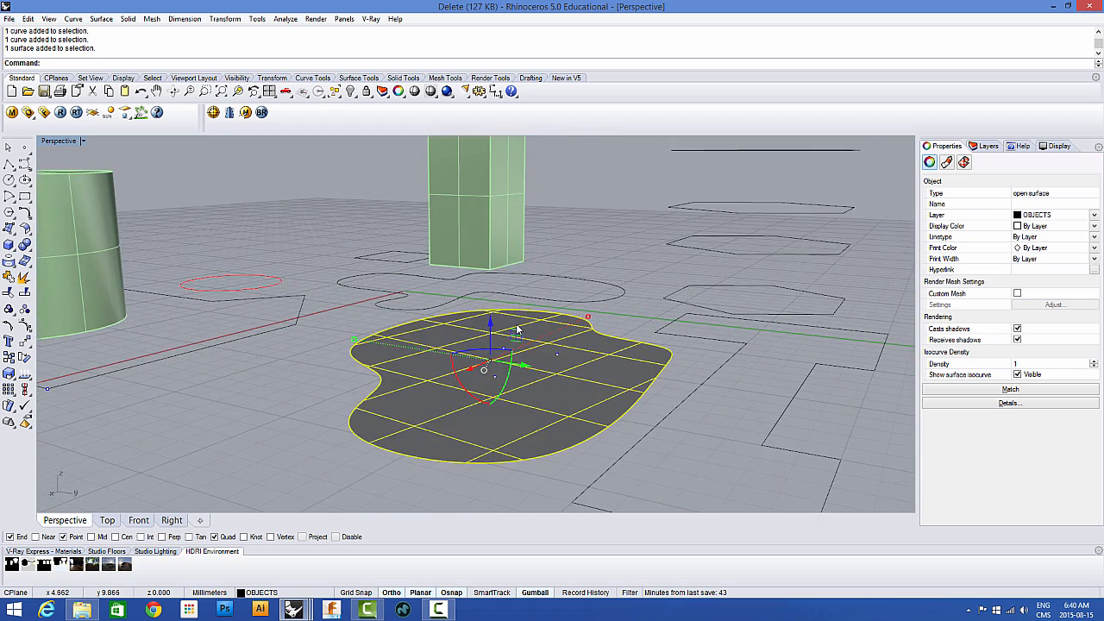
pyautogui.scroll(-2, 518, 327)
pyautogui.scroll(3, 473, 423)
pyautogui.moveTo(474, 423); pyautogui.dragTo(481, 409, button='right')
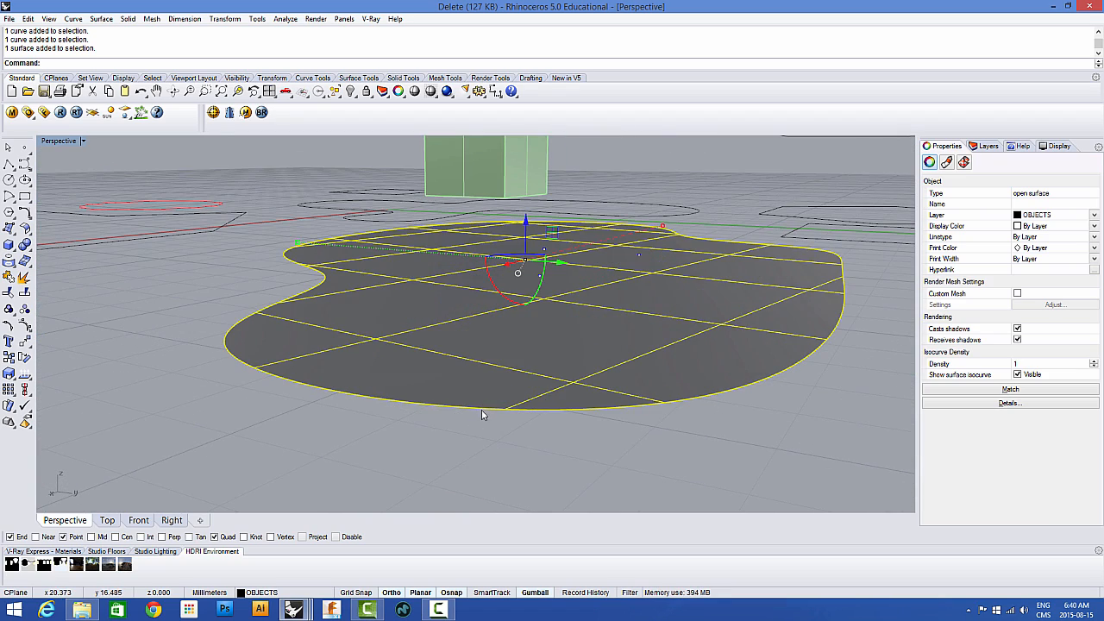
pyautogui.scroll(-2, 487, 404)
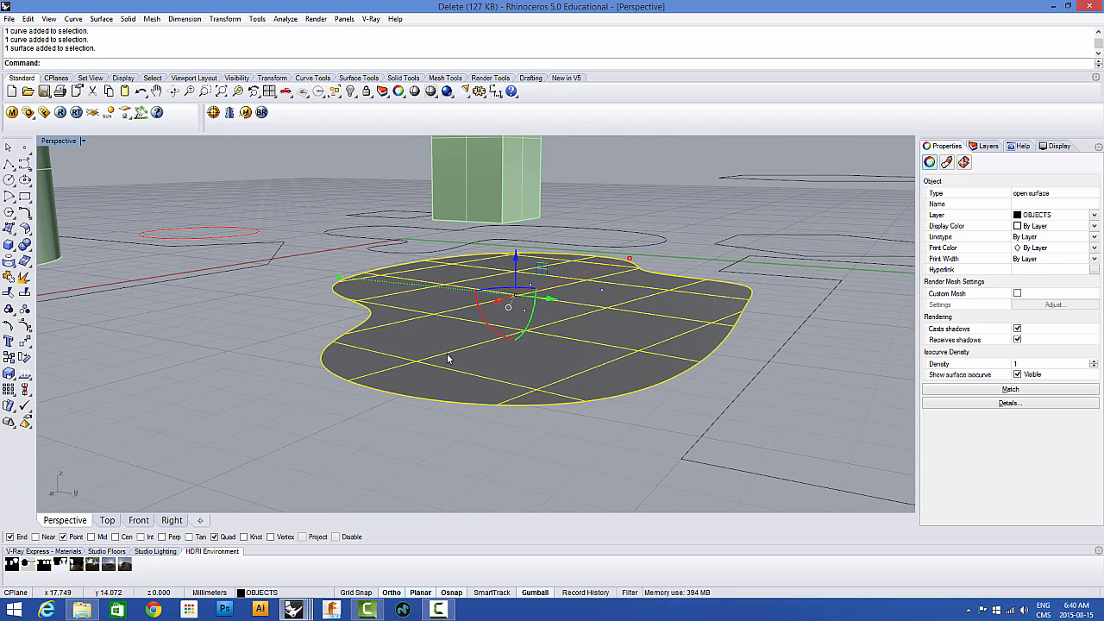
pyautogui.scroll(1, 389, 395)
pyautogui.scroll(1, 373, 402)
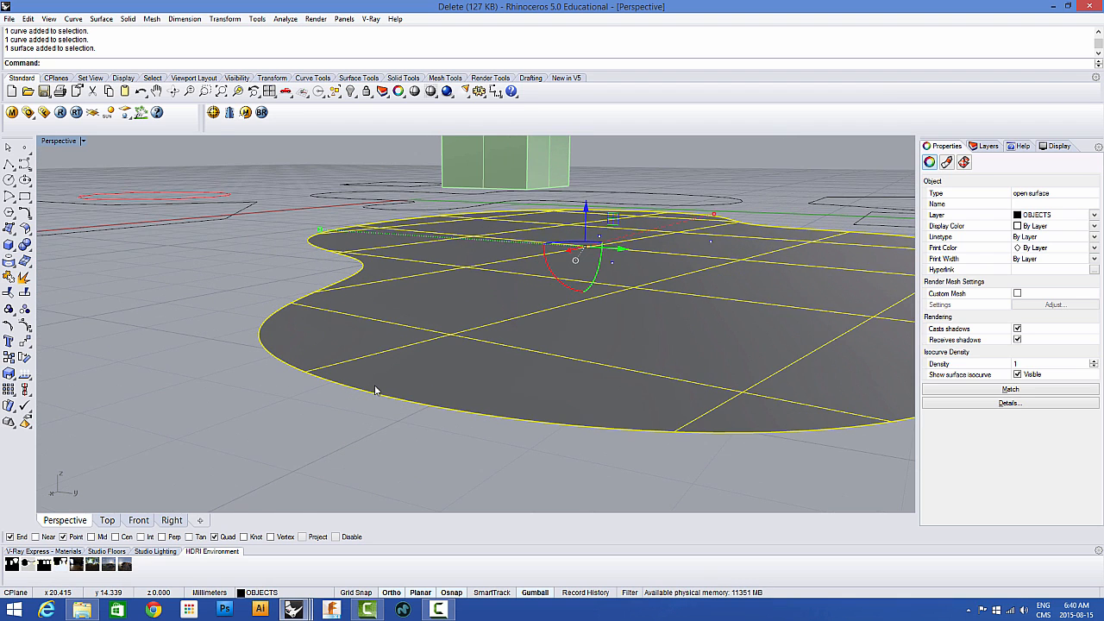
pyautogui.scroll(1, 376, 390)
pyautogui.scroll(-2, 379, 392)
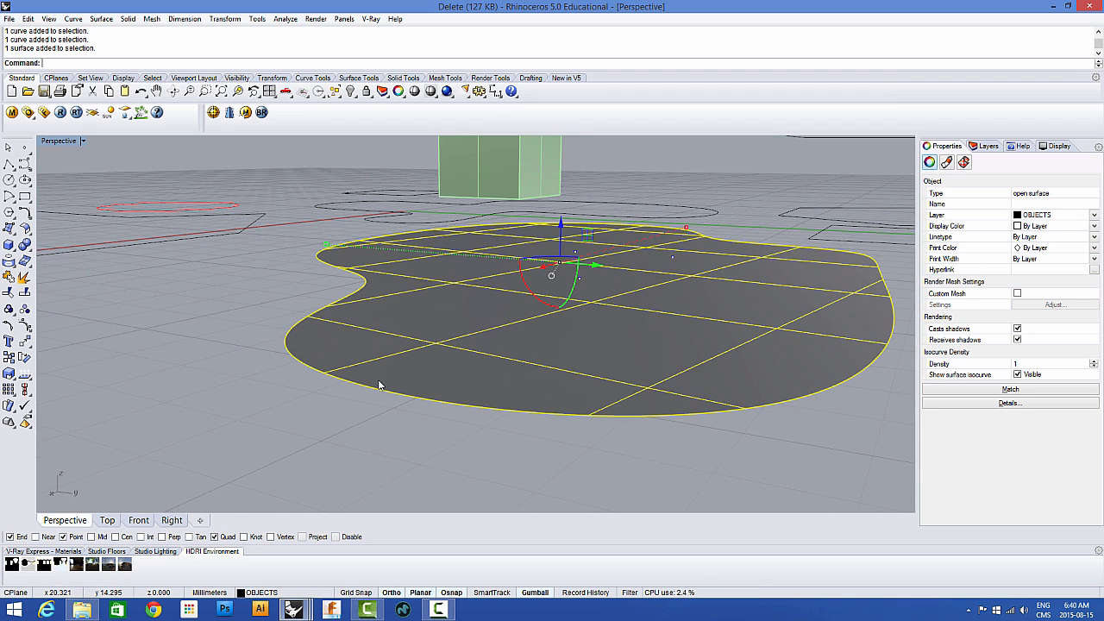
pyautogui.scroll(-3, 390, 398)
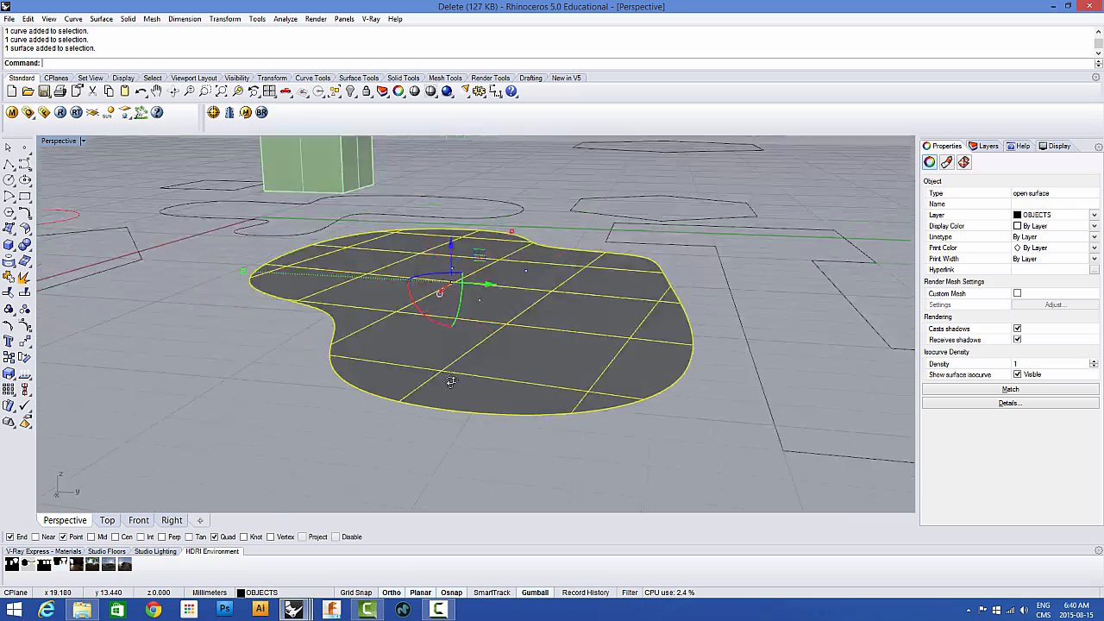
pyautogui.moveTo(390, 399); pyautogui.dragTo(475, 387, button='right')
pyautogui.scroll(-1, 473, 388)
pyautogui.scroll(-4, 473, 388)
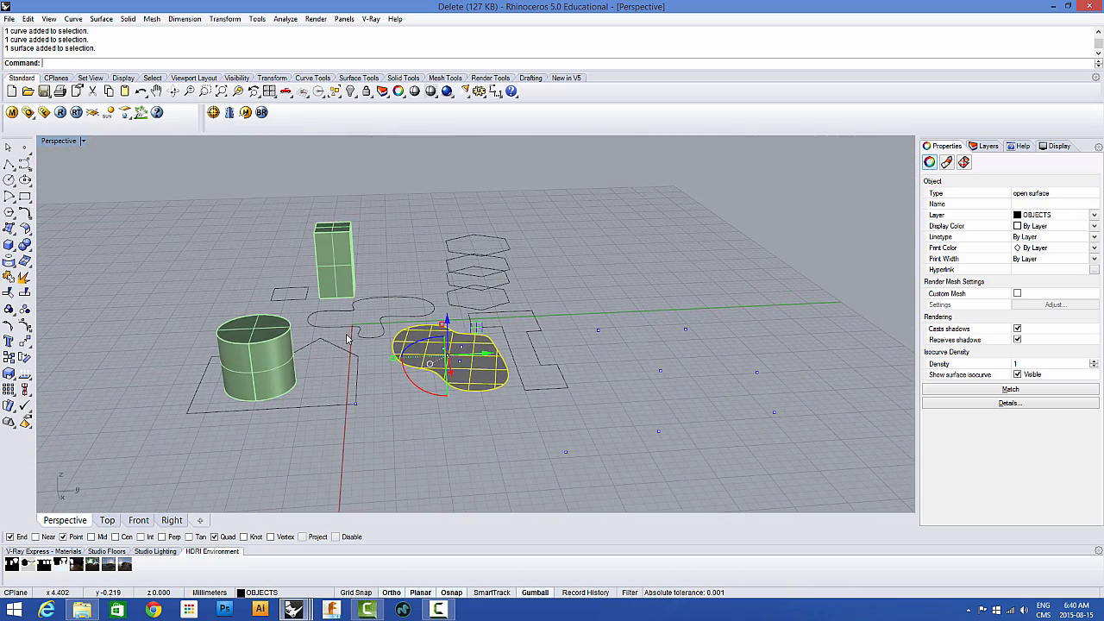
# Step: Select the tall box polysurface and examine its faces and object properties up close
pyautogui.click(333, 250)
pyautogui.moveTo(214, 234); pyautogui.dragTo(501, 215, button='right')
pyautogui.scroll(6, 384, 302)
pyautogui.scroll(-2, 384, 302)
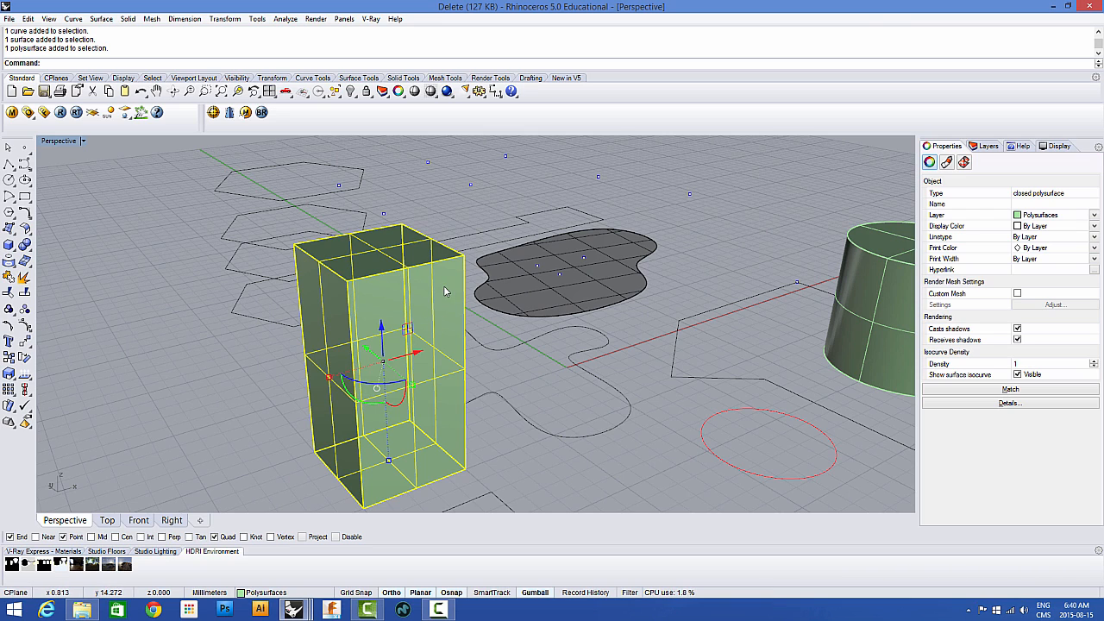
# Step: Select the cylinder polysurface and examine its object properties from another angle
pyautogui.moveTo(463, 315); pyautogui.dragTo(383, 328, button='right')
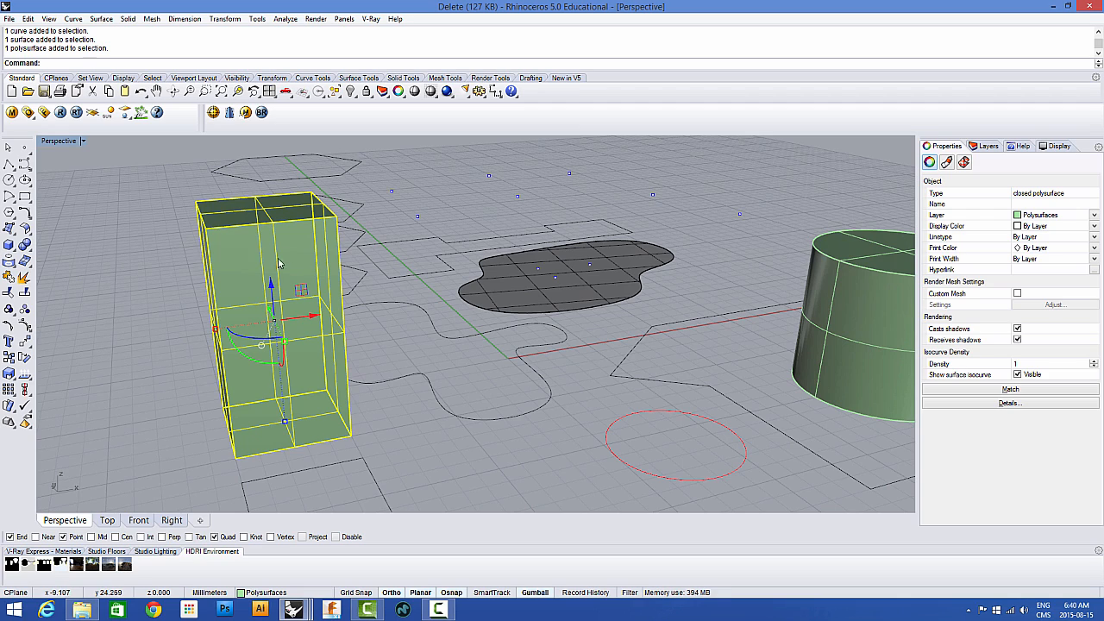
pyautogui.moveTo(280, 263); pyautogui.dragTo(572, 296, button='right')
pyautogui.scroll(-3, 592, 312)
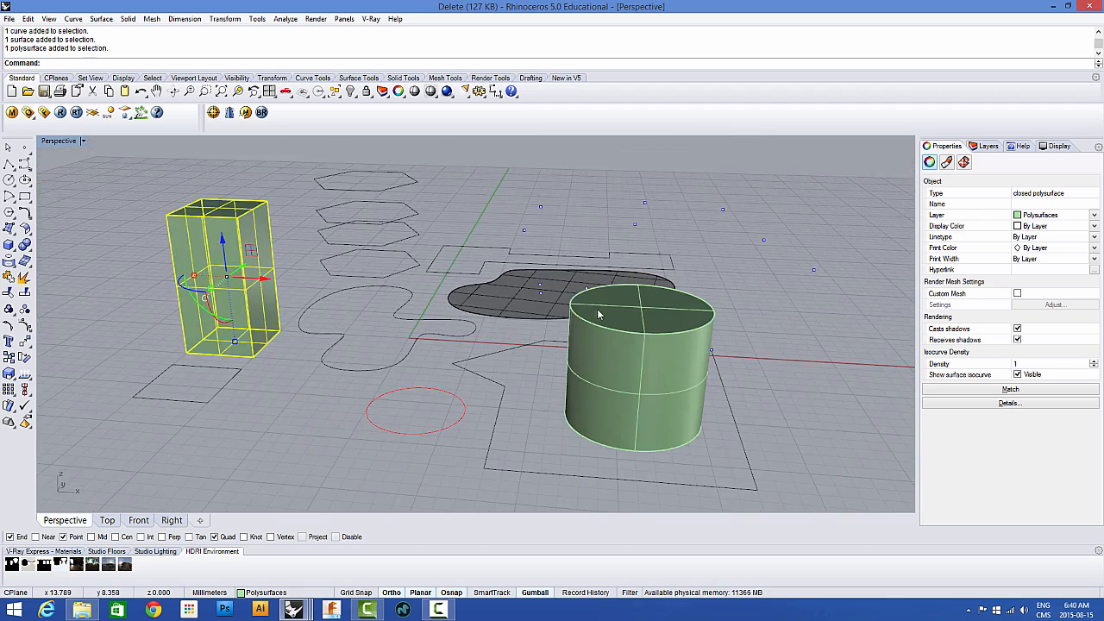
pyautogui.click(612, 367)
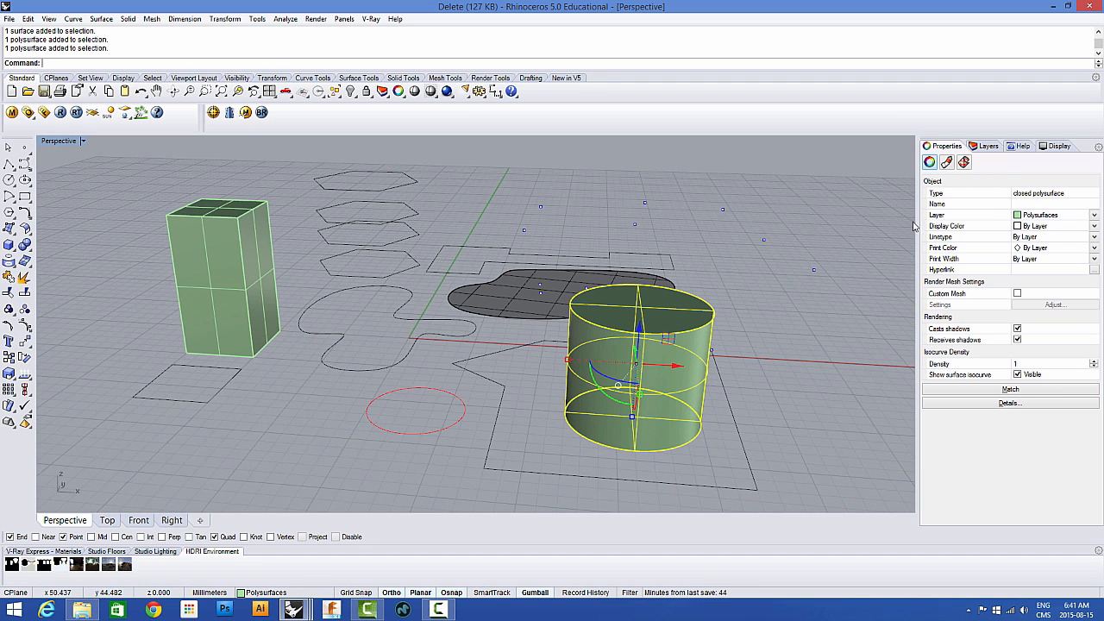
pyautogui.moveTo(649, 349); pyautogui.dragTo(694, 338, button='right')
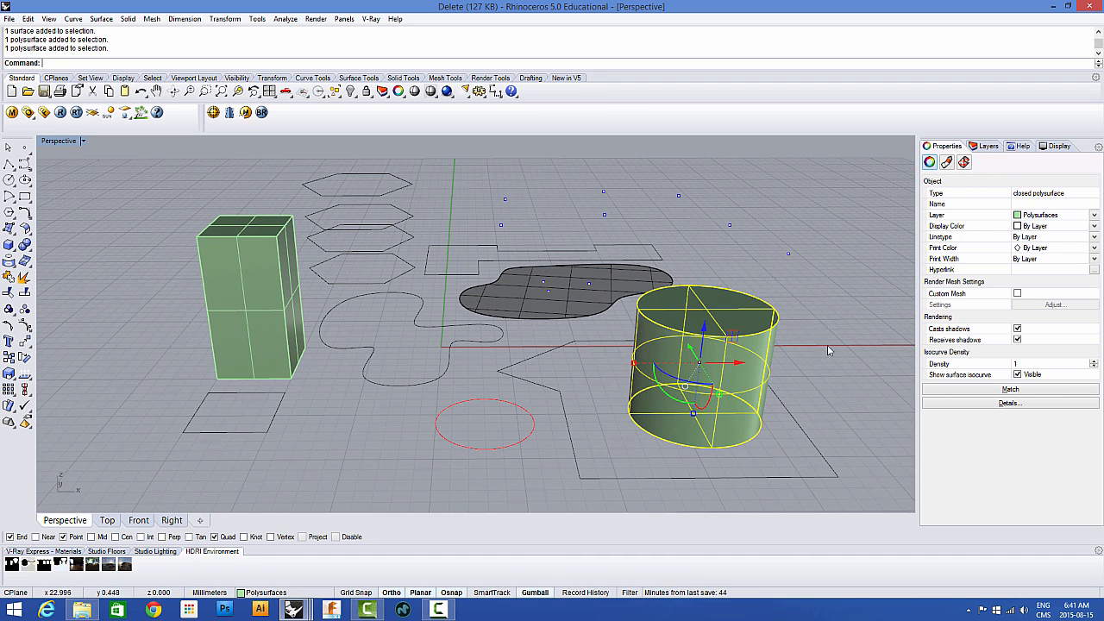
# Step: Read the cylinder's full object description, including its ID, geometry validity and render mesh details, then close it and deselect the cylinder
pyautogui.click(1020, 403)
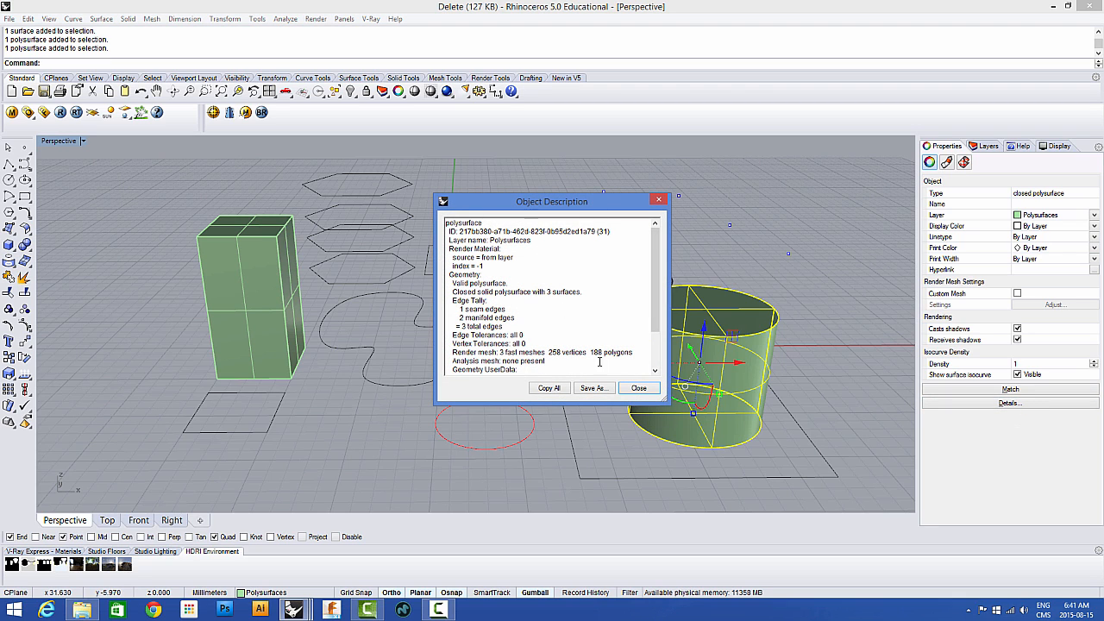
pyautogui.moveTo(664, 399); pyautogui.dragTo(687, 489)
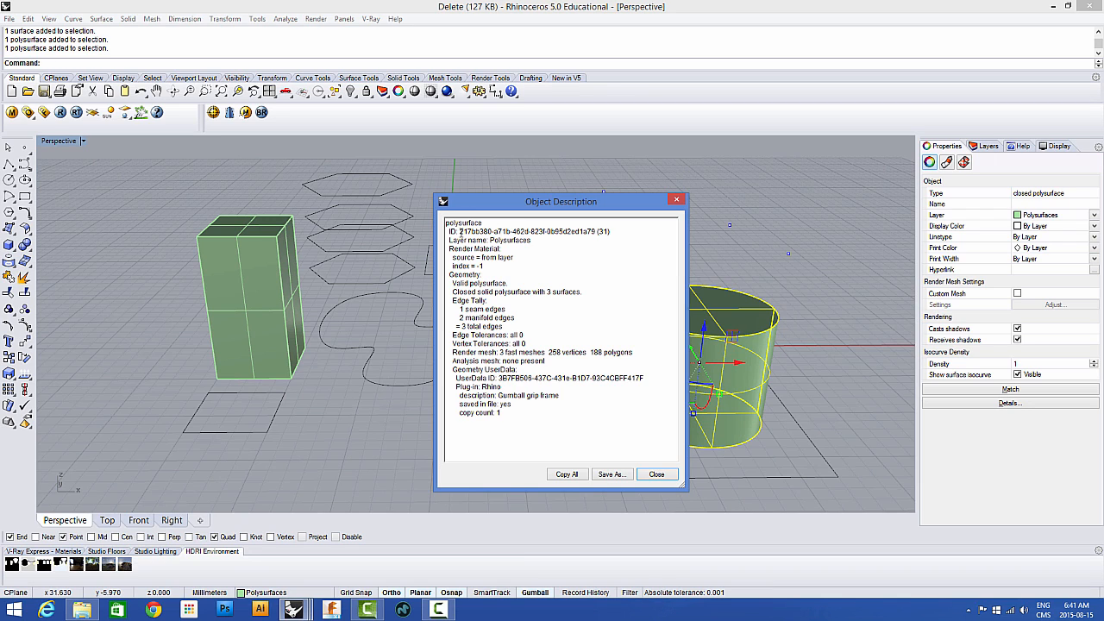
pyautogui.moveTo(460, 232); pyautogui.dragTo(611, 233)
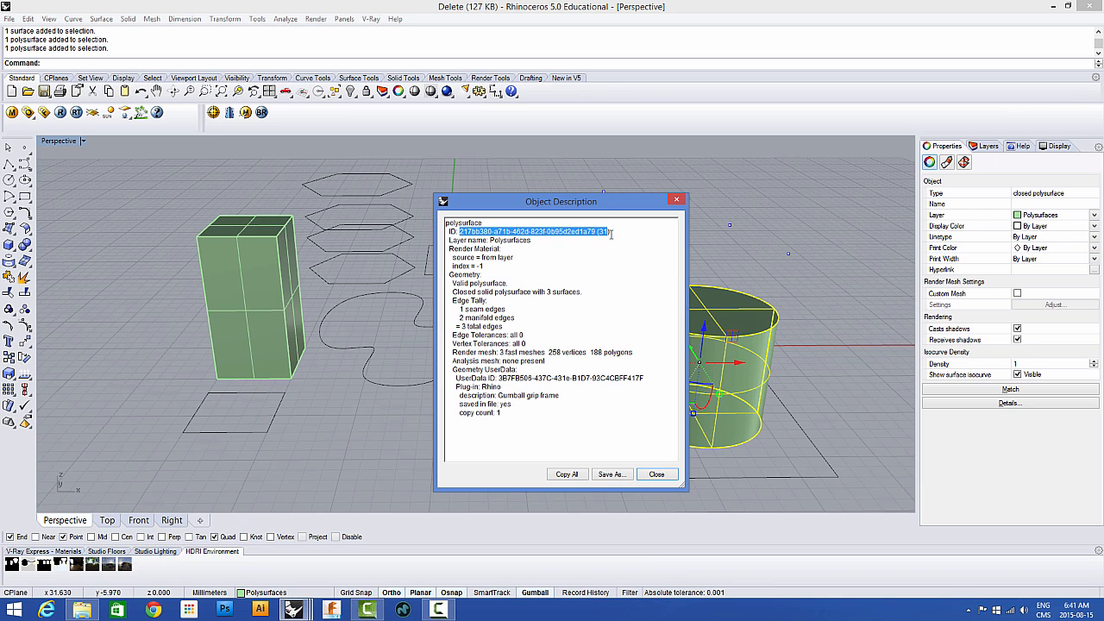
pyautogui.click(516, 246)
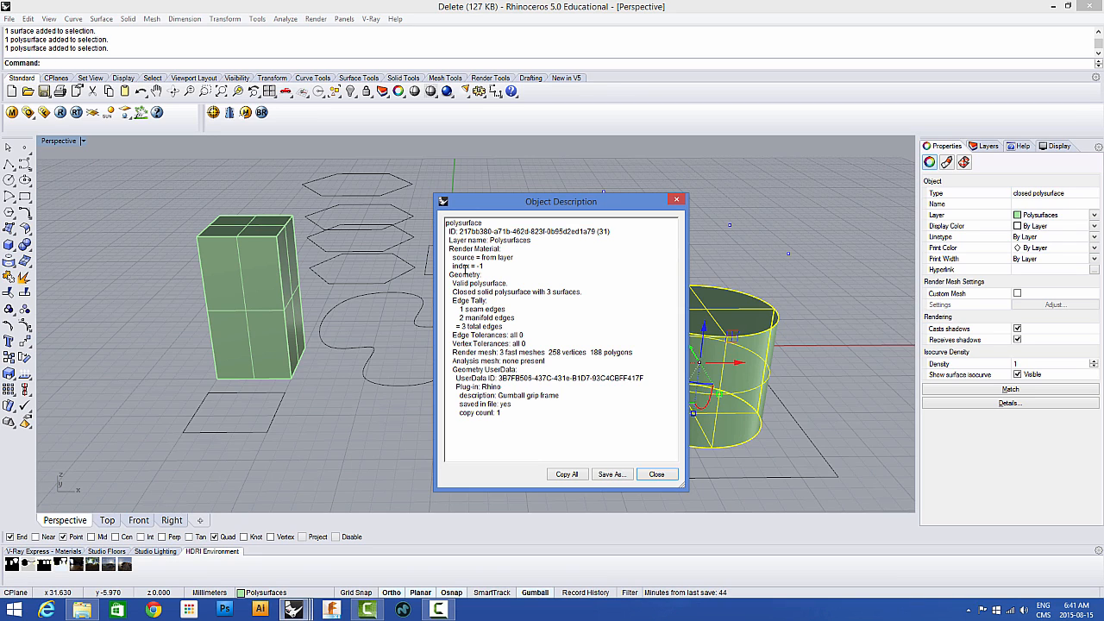
pyautogui.moveTo(507, 283); pyautogui.dragTo(443, 295)
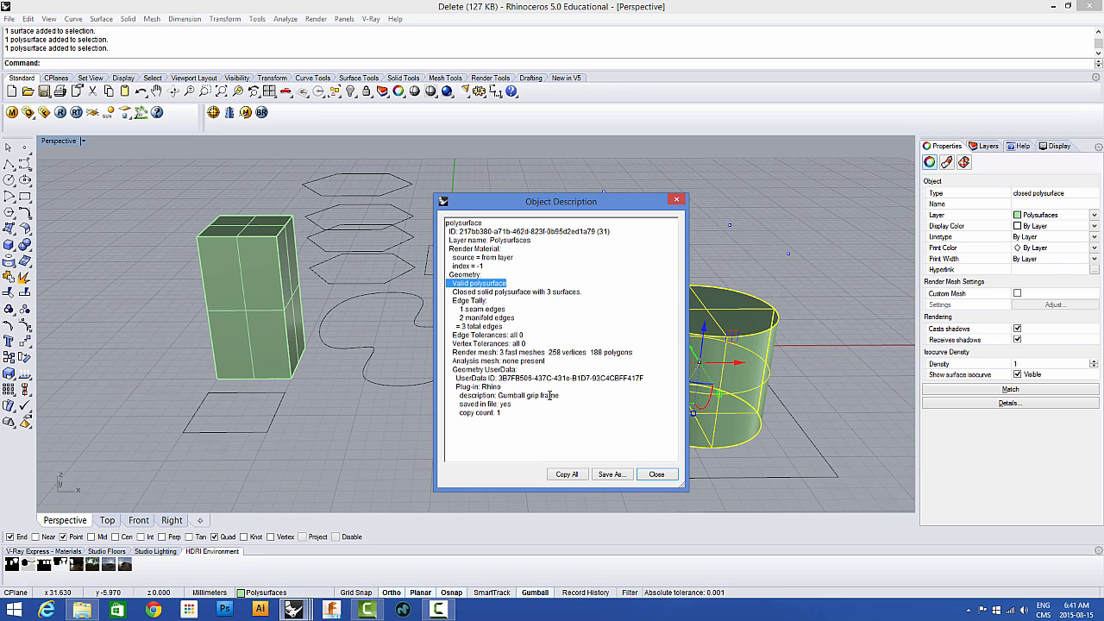
pyautogui.moveTo(500, 352); pyautogui.dragTo(631, 352)
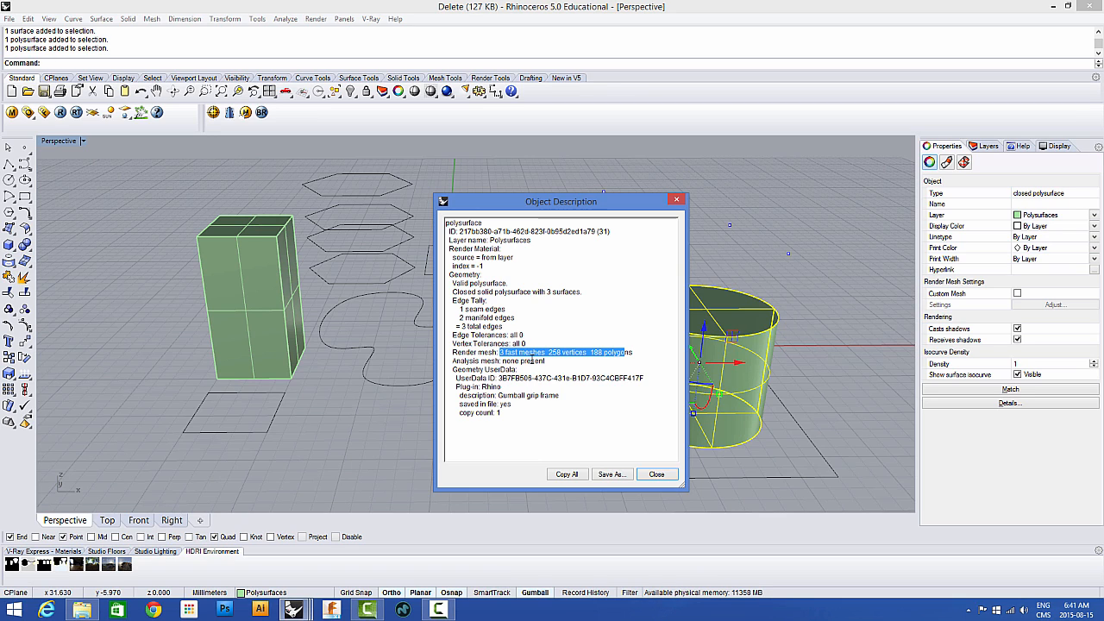
pyautogui.click(499, 317)
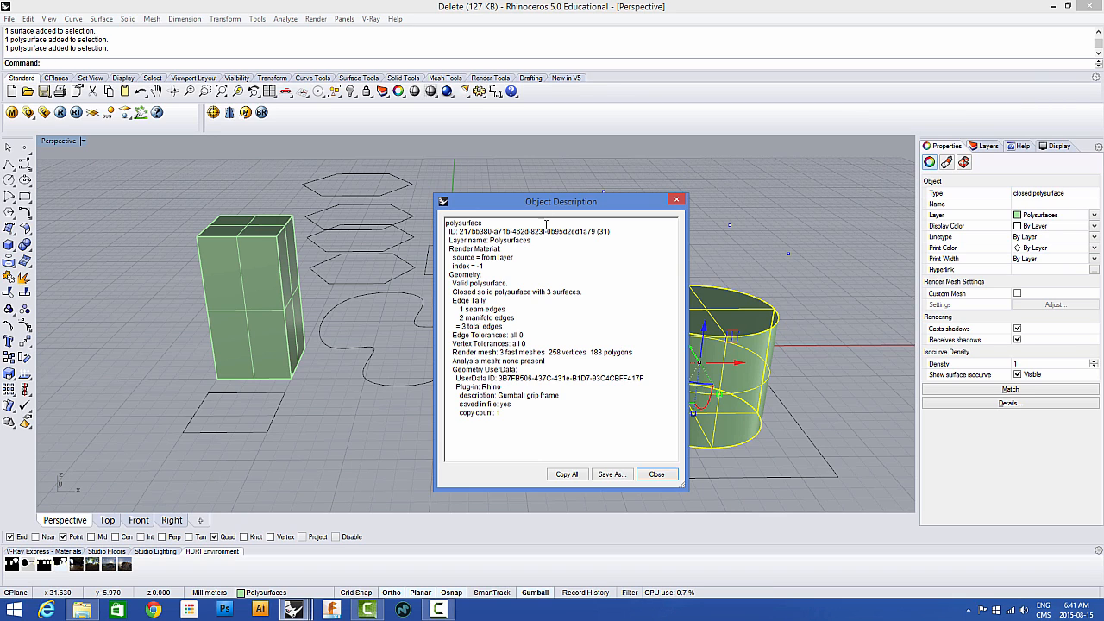
pyautogui.click(655, 475)
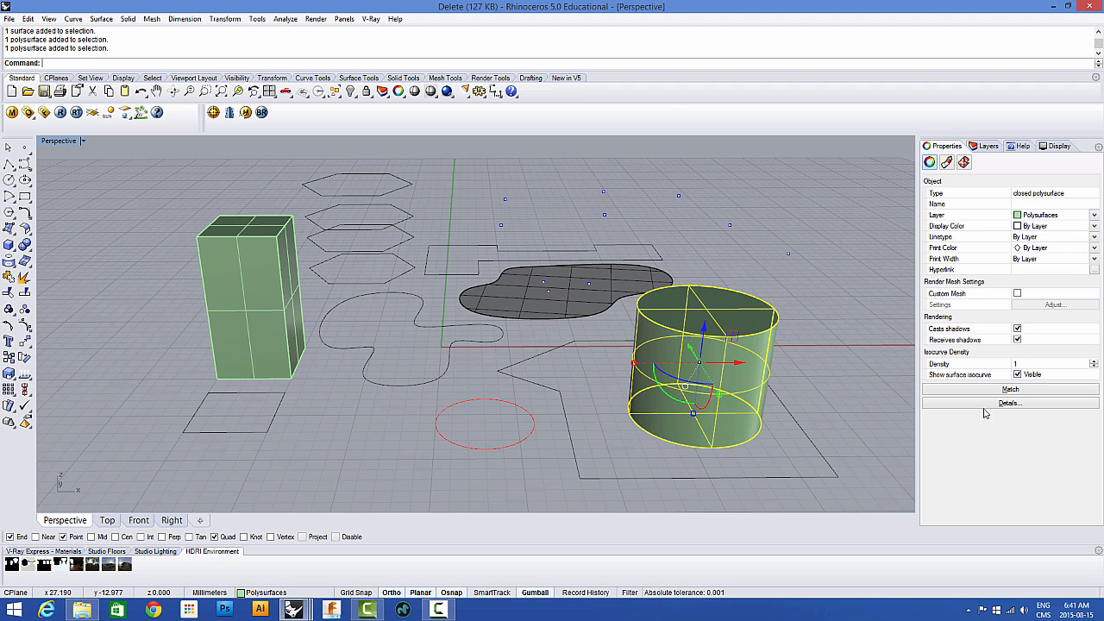
pyautogui.click(661, 183)
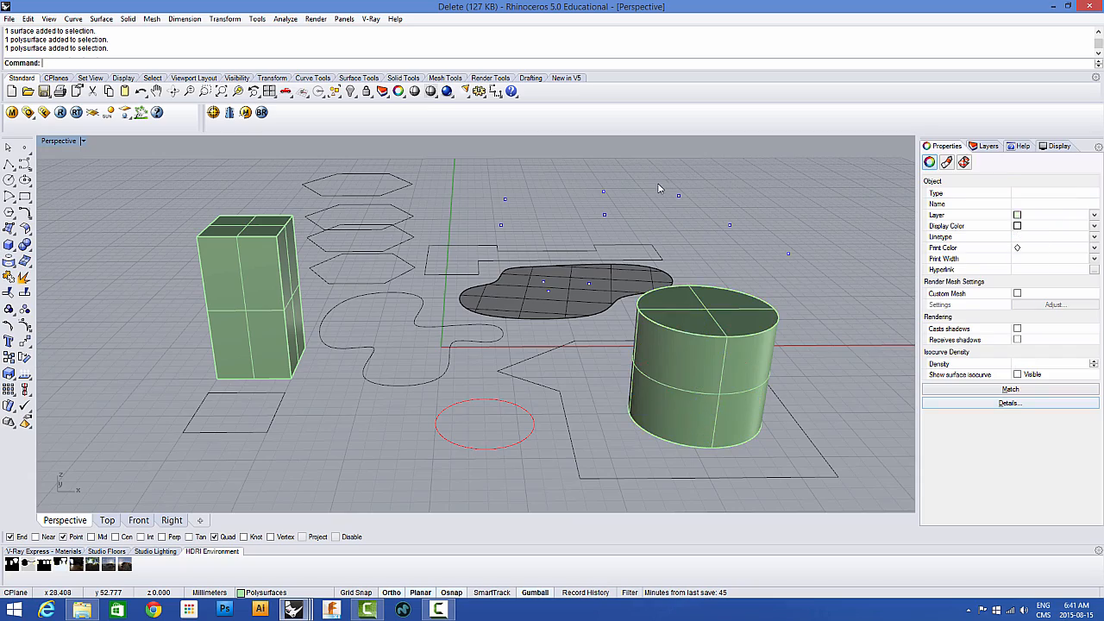
# Step: Disable all object snaps temporarily and turn them back on
pyautogui.moveTo(660, 185); pyautogui.dragTo(466, 243, button='right')
pyautogui.scroll(-6, 587, 203)
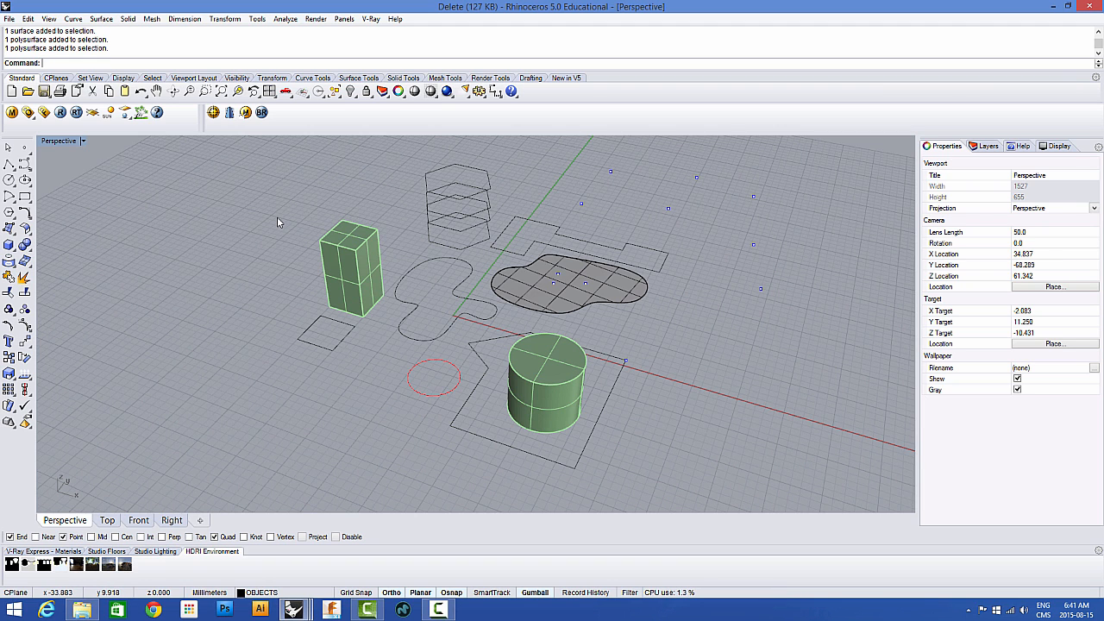
pyautogui.moveTo(277, 222); pyautogui.dragTo(278, 351, button='right')
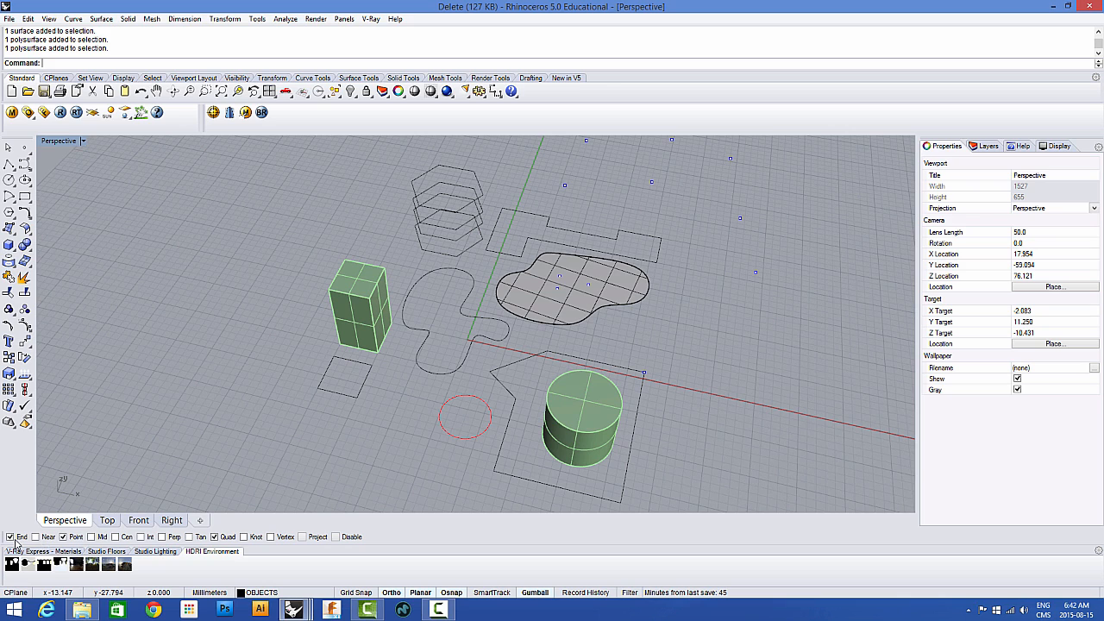
pyautogui.rightClick(452, 594)
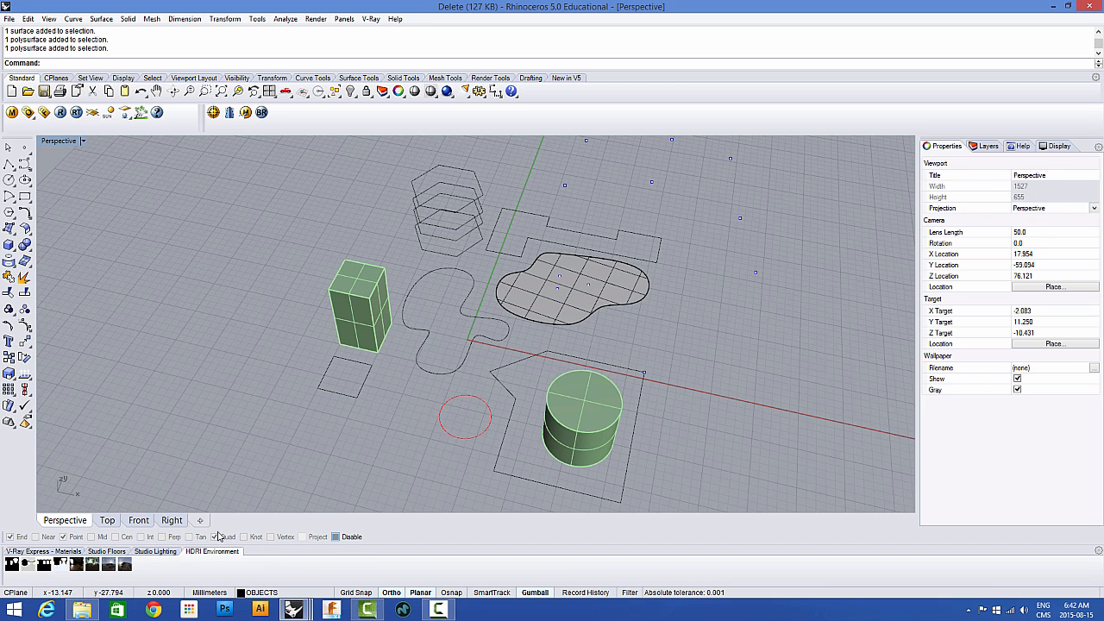
pyautogui.rightClick(457, 594)
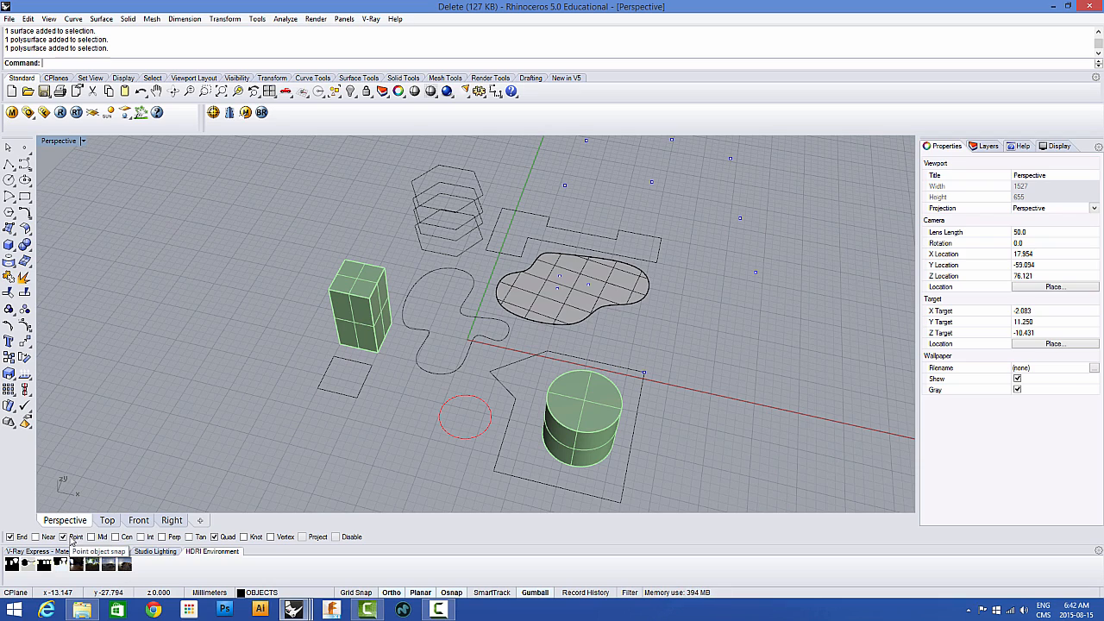
# Step: Switch from the Perspective view to a maximized Top view framed on the scattered point objects
pyautogui.moveTo(211, 373); pyautogui.dragTo(212, 376, button='right')
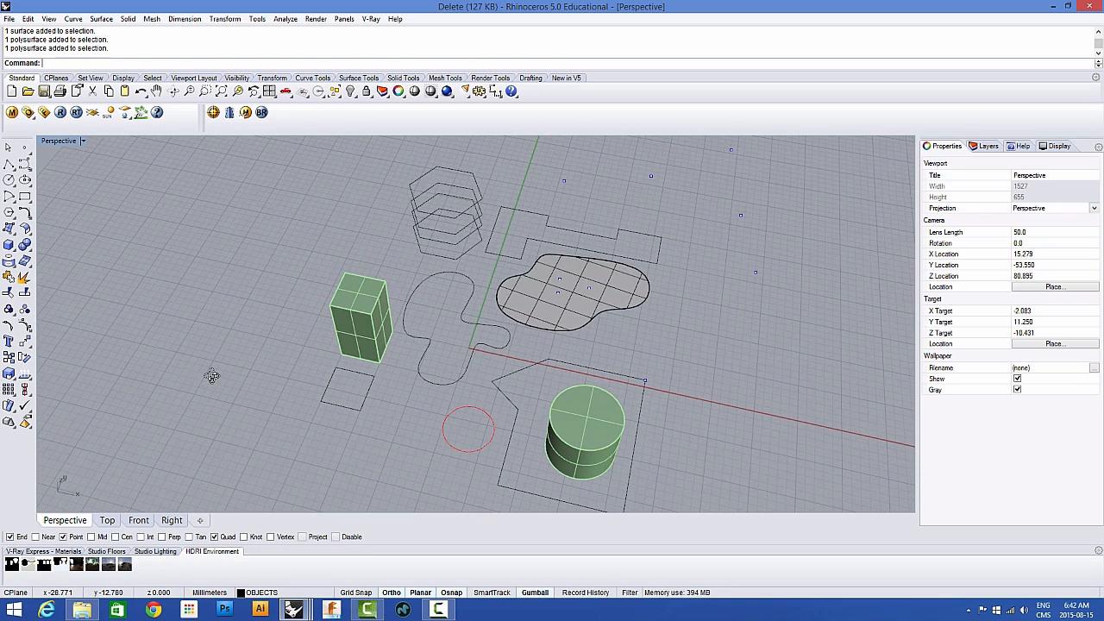
pyautogui.scroll(-4, 211, 376)
pyautogui.moveTo(380, 356); pyautogui.dragTo(414, 377, button='right')
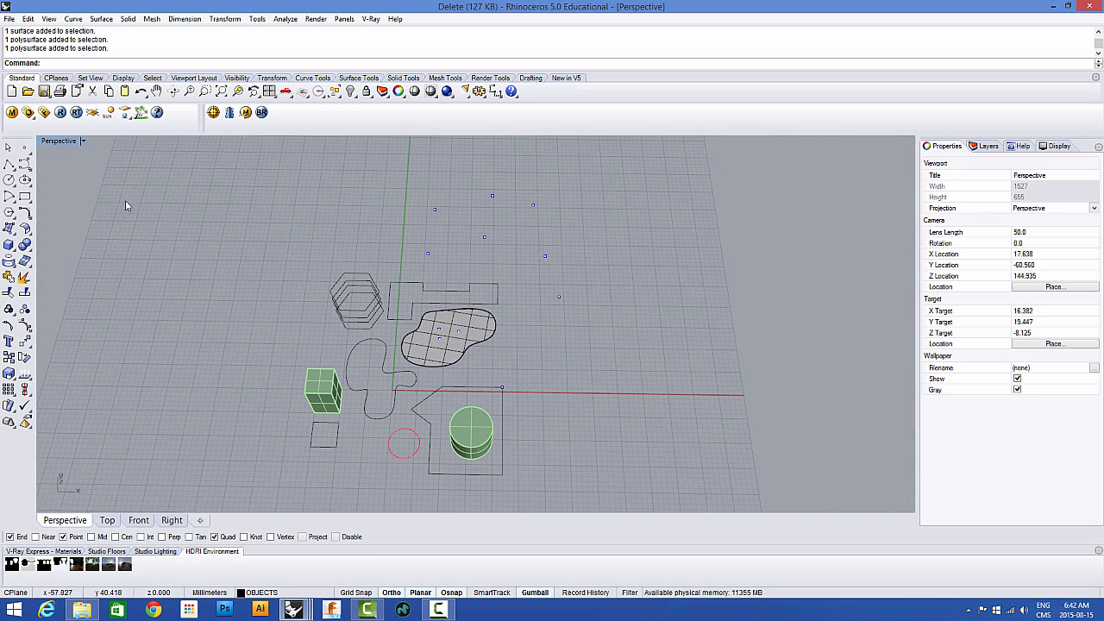
pyautogui.doubleClick(48, 142)
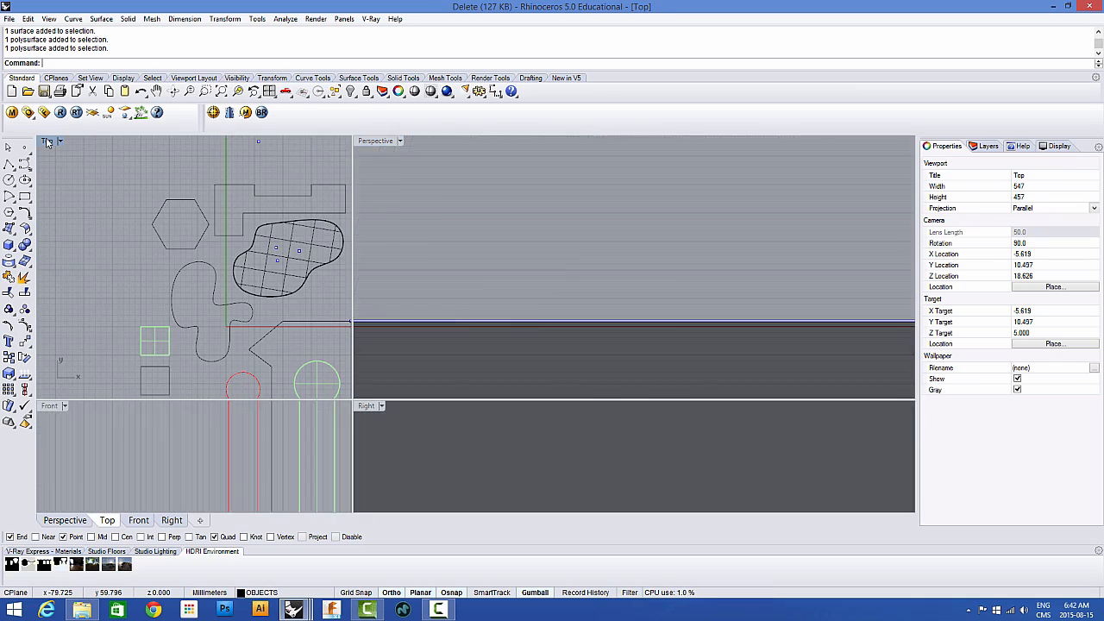
pyautogui.doubleClick(48, 141)
pyautogui.scroll(-3, 365, 302)
pyautogui.moveTo(364, 302); pyautogui.dragTo(239, 374, button='right')
pyautogui.scroll(3, 318, 328)
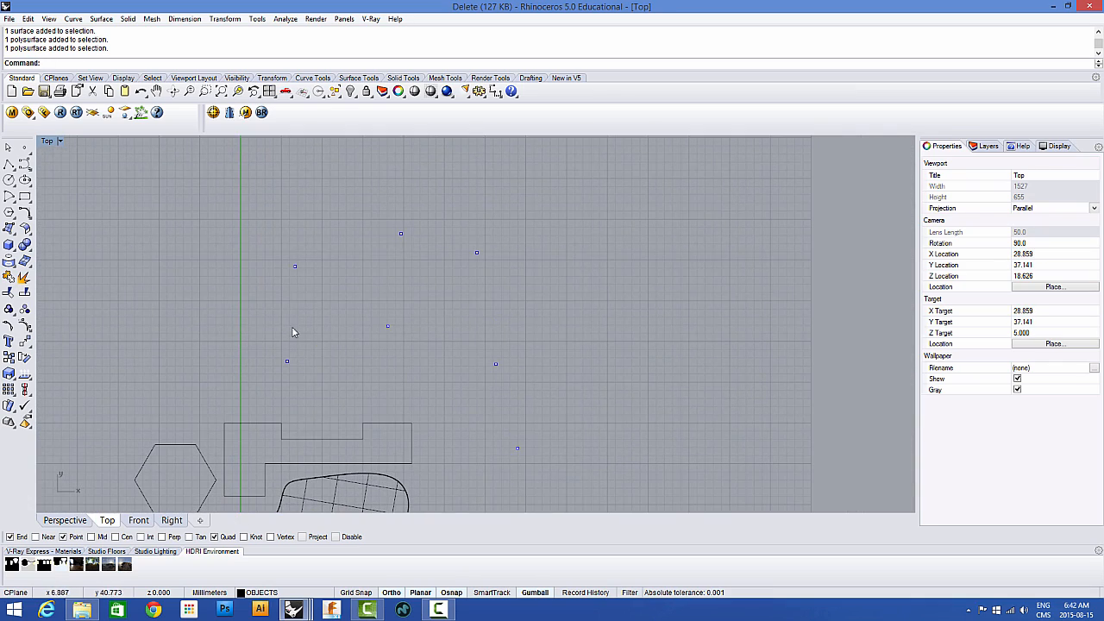
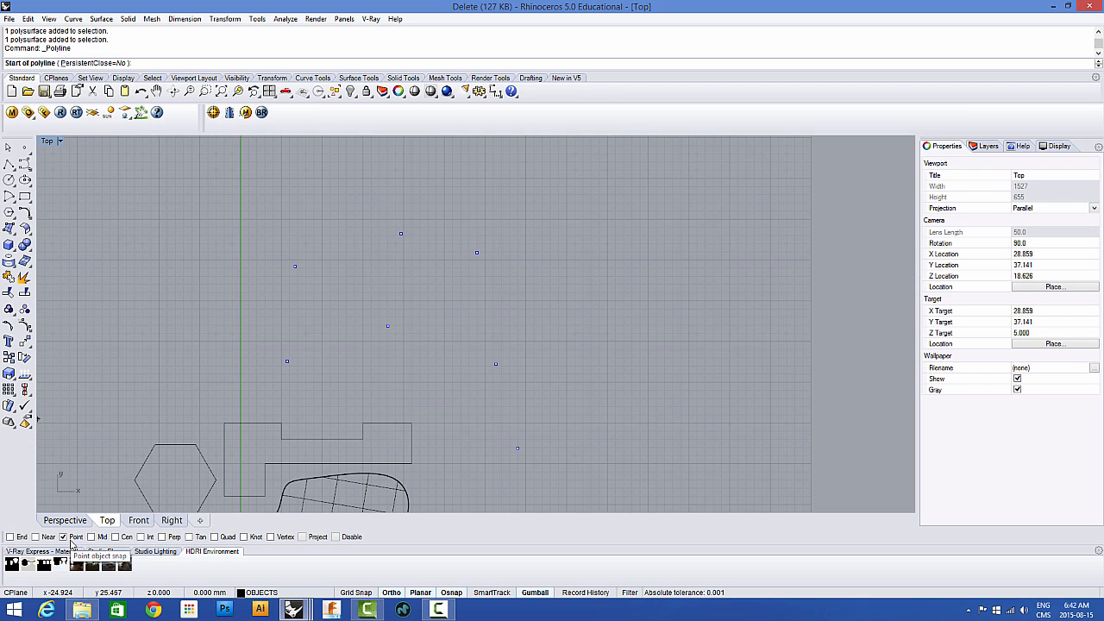
# Step: Draw an open polyline through five of the scattered points, snapping each vertex with the Point object snap
pyautogui.click(287, 363)
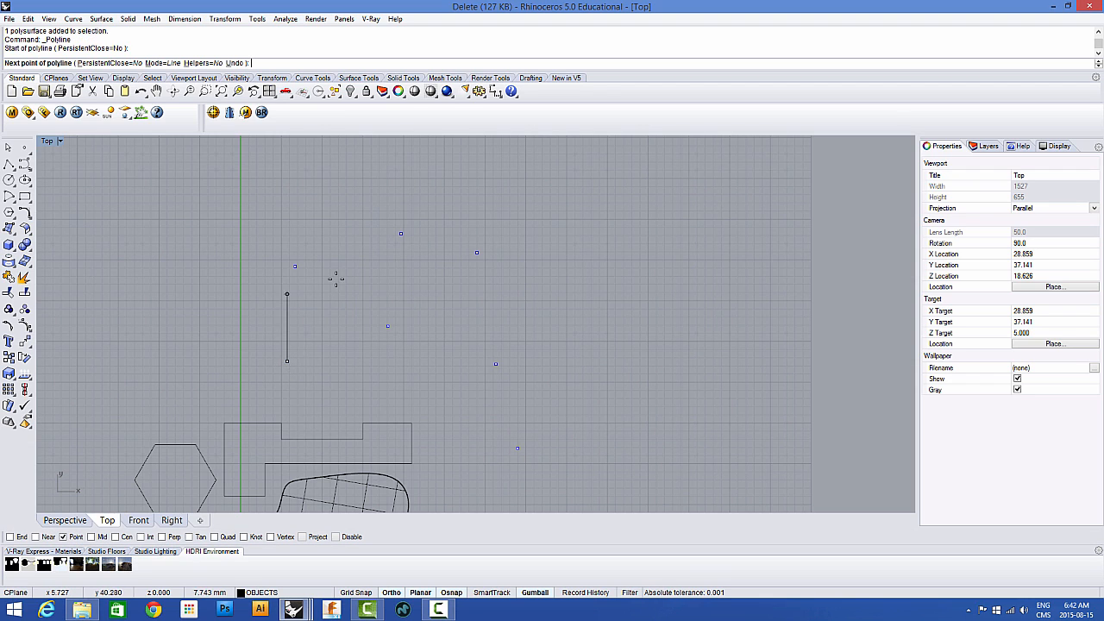
pyautogui.click(295, 267)
pyautogui.click(388, 326)
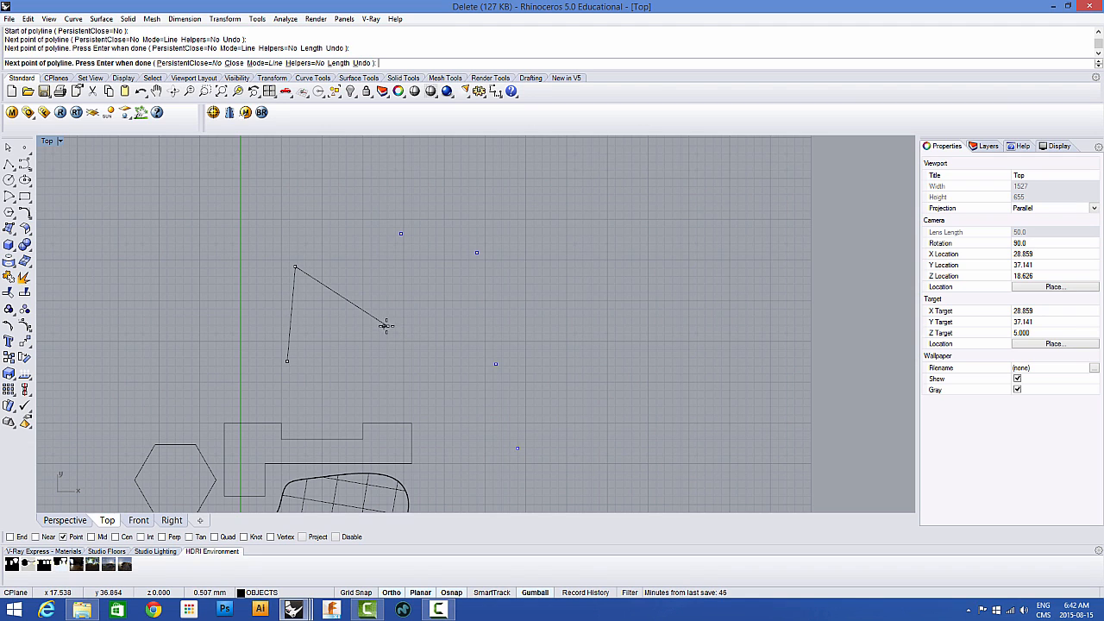
pyautogui.click(496, 363)
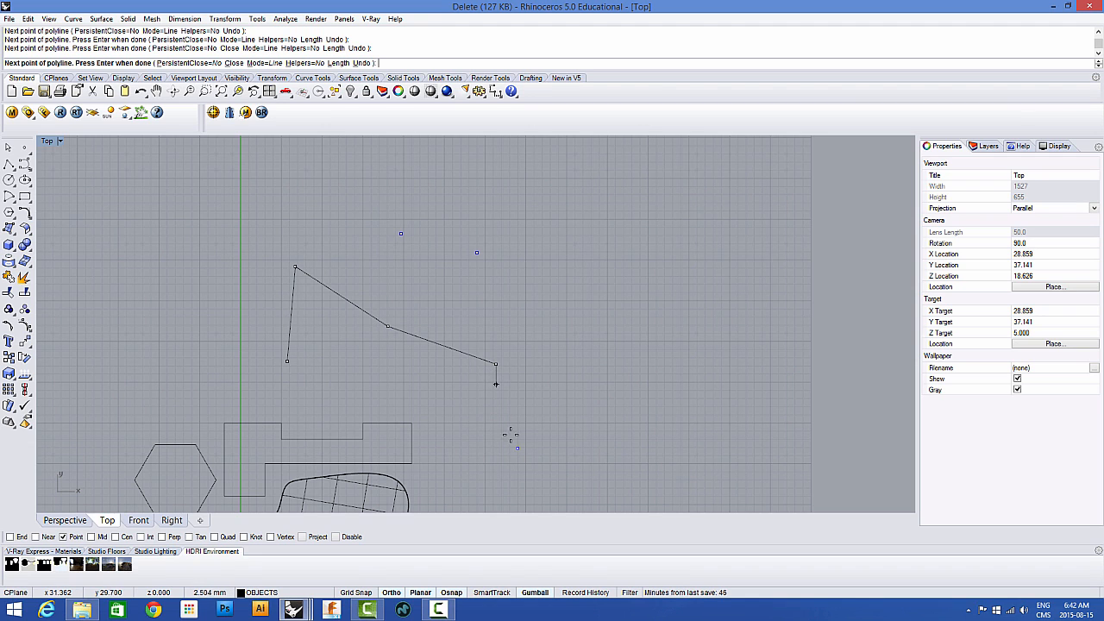
pyautogui.click(518, 449)
pyautogui.press('Return')
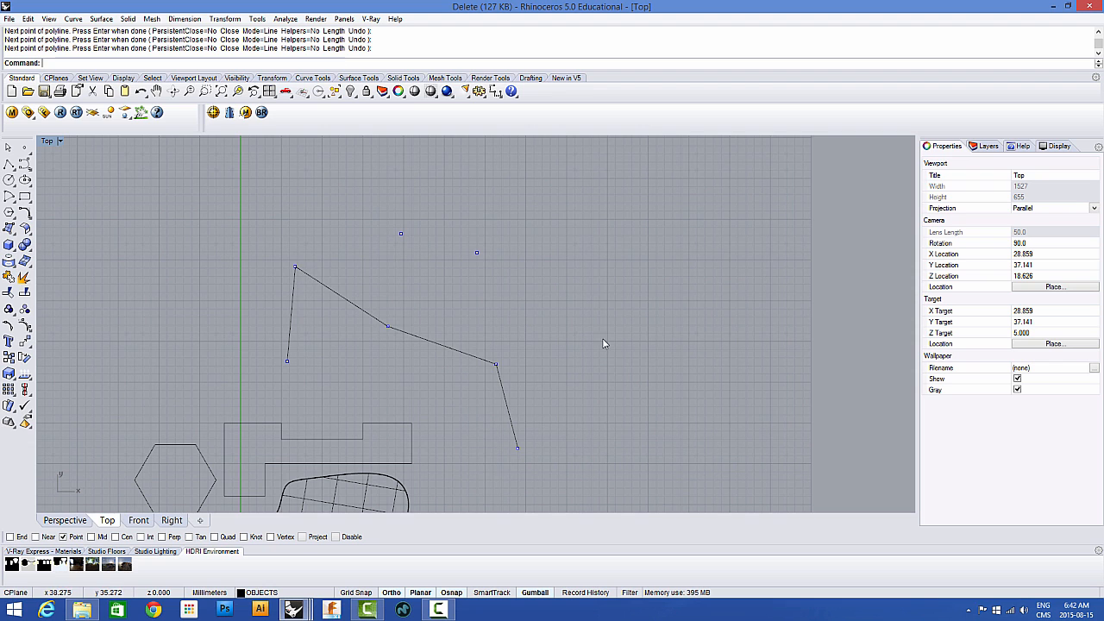
# Step: Replace the Point object snap with Near as the only active snap
pyautogui.moveTo(463, 403); pyautogui.dragTo(480, 379, button='right')
pyautogui.scroll(-2, 458, 382)
pyautogui.moveTo(298, 446); pyautogui.dragTo(310, 419, button='right')
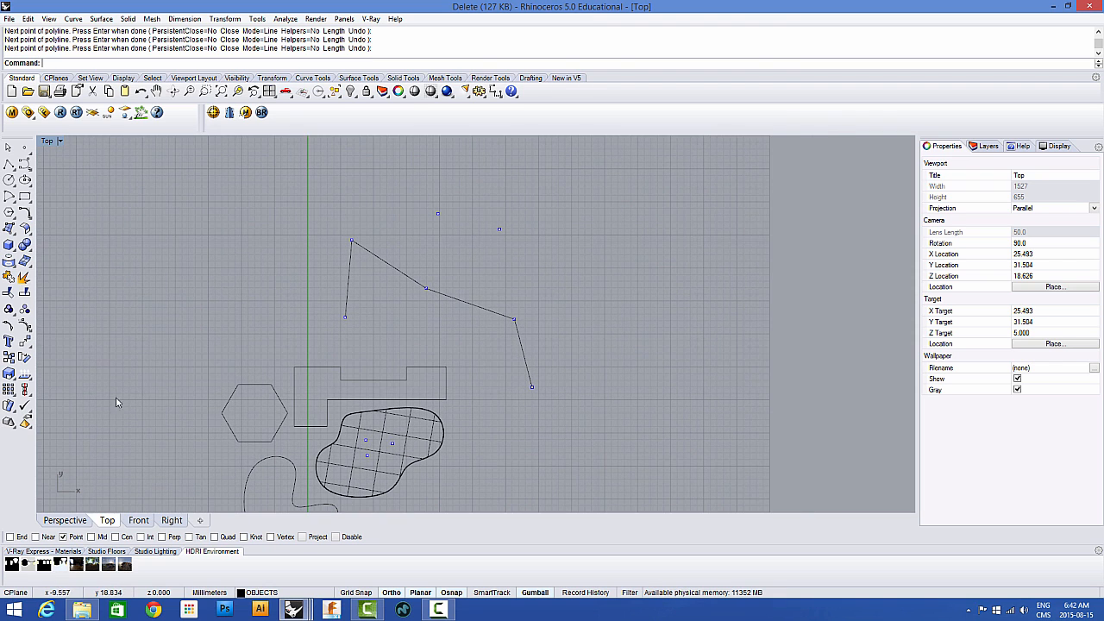
pyautogui.click(63, 538)
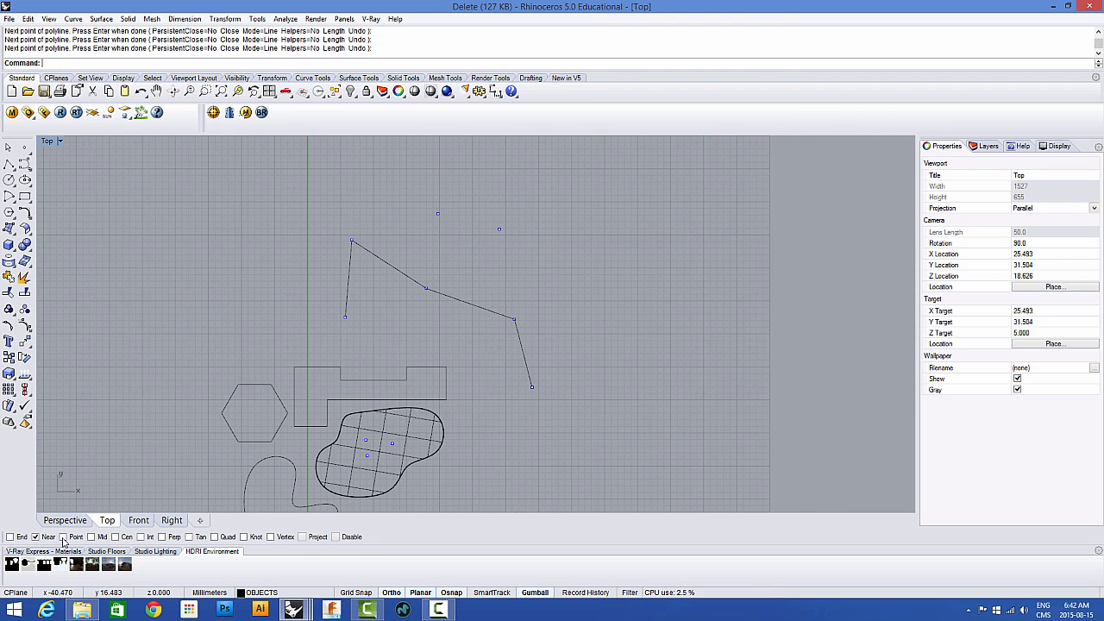
# Step: Draw an irregular polyline with the Near snap, starting on the first polyline, touching its last segment and ending on the notched outline's edge
pyautogui.click(8, 164)
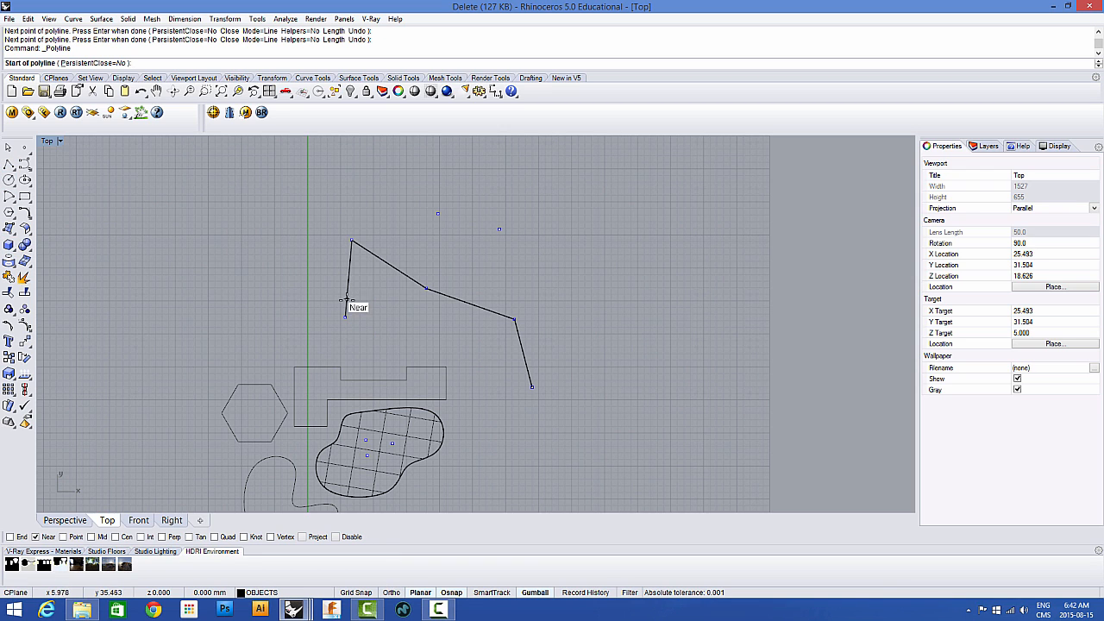
pyautogui.scroll(5, 347, 287)
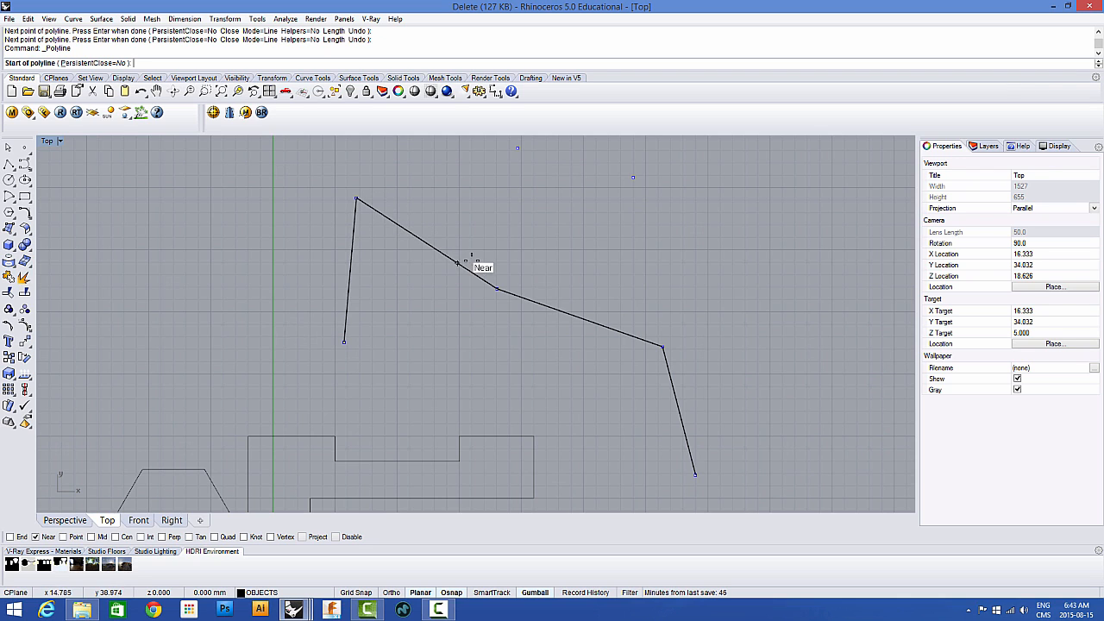
pyautogui.click(570, 313)
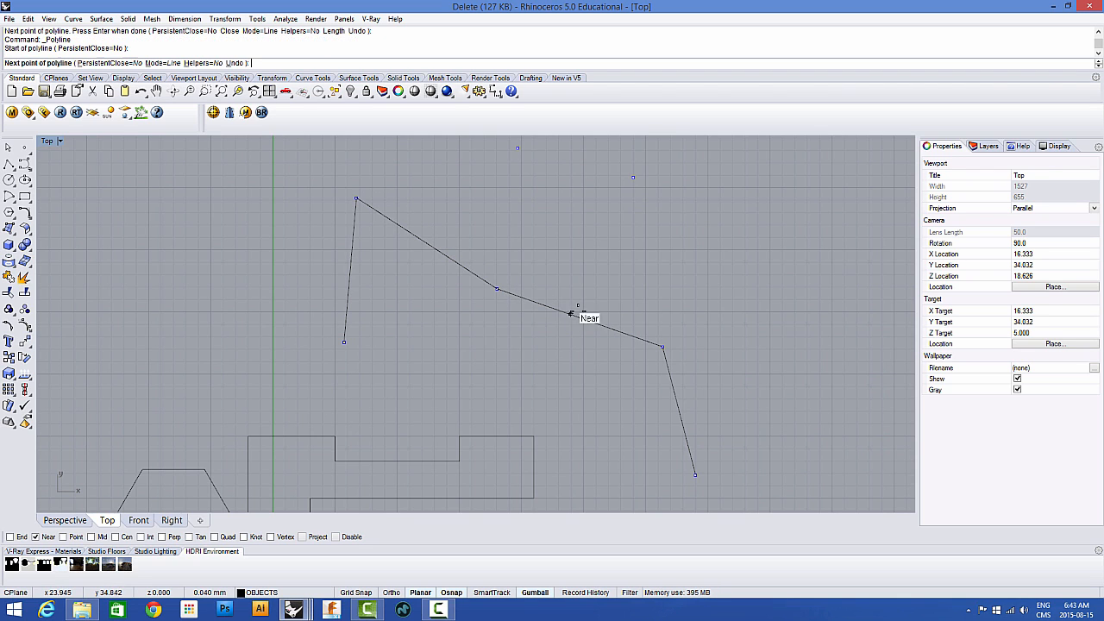
pyautogui.click(620, 291)
pyautogui.click(683, 306)
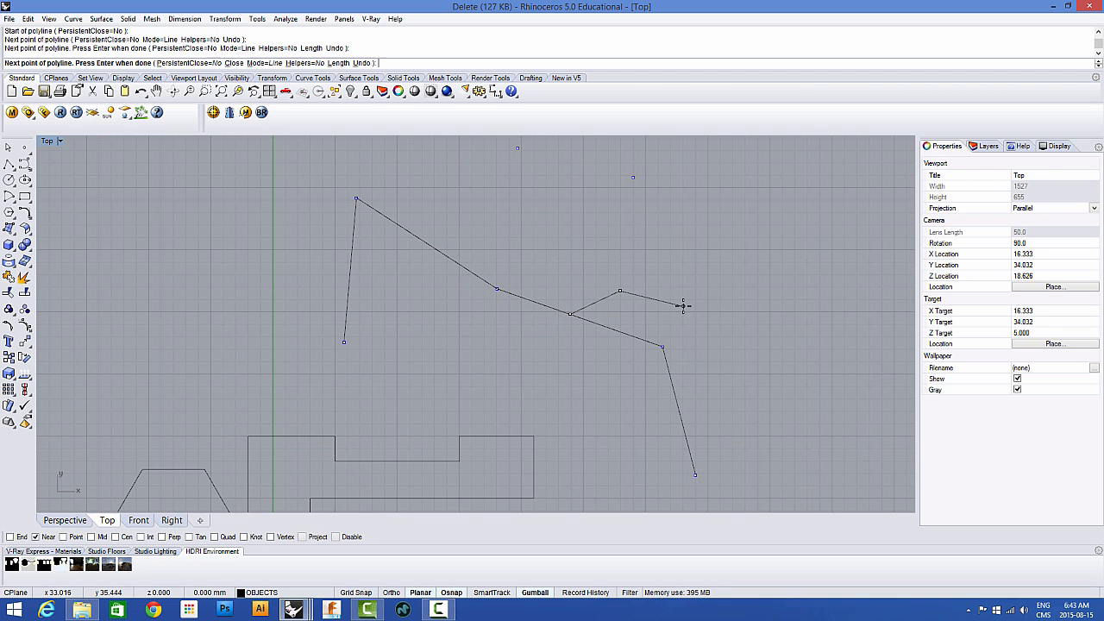
pyautogui.click(667, 363)
pyautogui.click(672, 387)
pyautogui.click(664, 421)
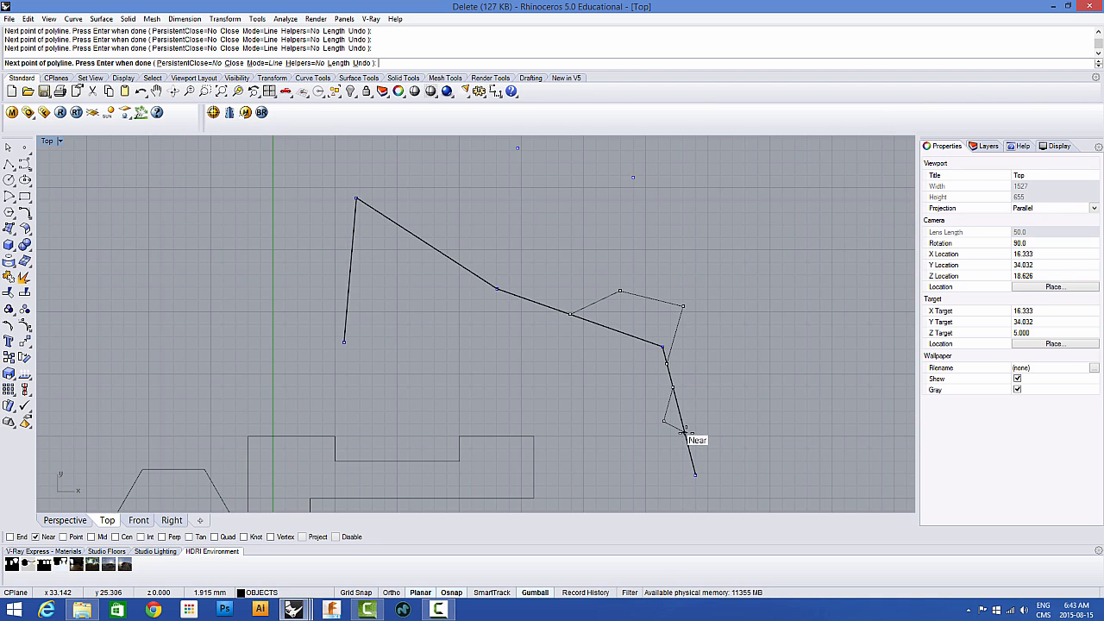
pyautogui.click(534, 458)
pyautogui.press('Return')
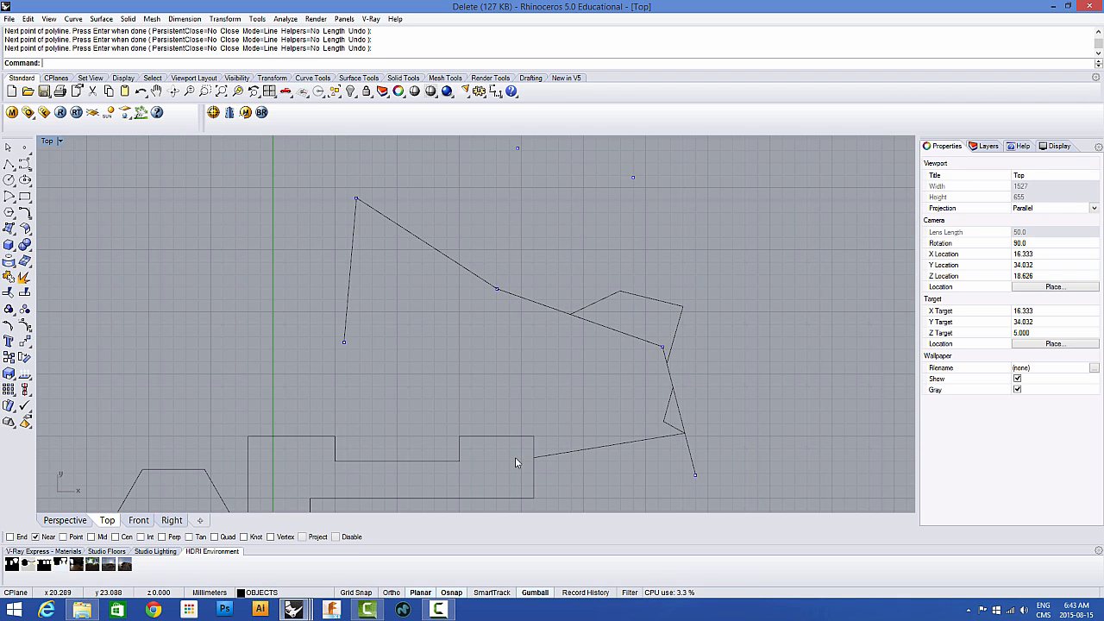
# Step: Delete the irregular polyline that starts on the point polyline and ends on the notched outline's edge
pyautogui.scroll(-2, 515, 457)
pyautogui.moveTo(515, 457); pyautogui.dragTo(433, 416, button='right')
pyautogui.click(543, 343)
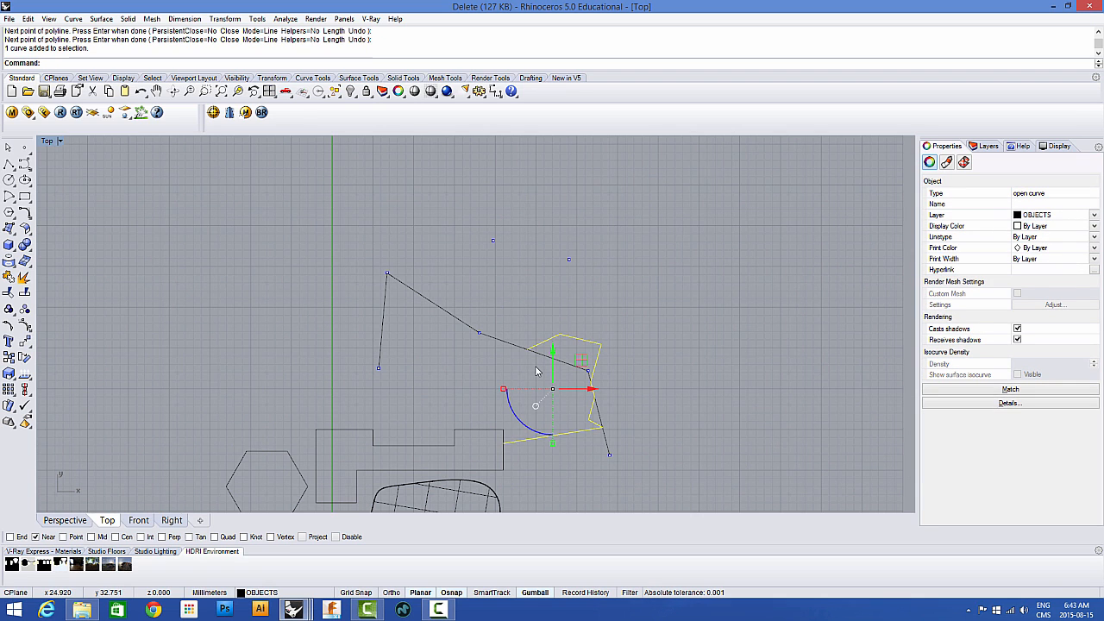
pyautogui.press('Delete')
pyautogui.press('Down')
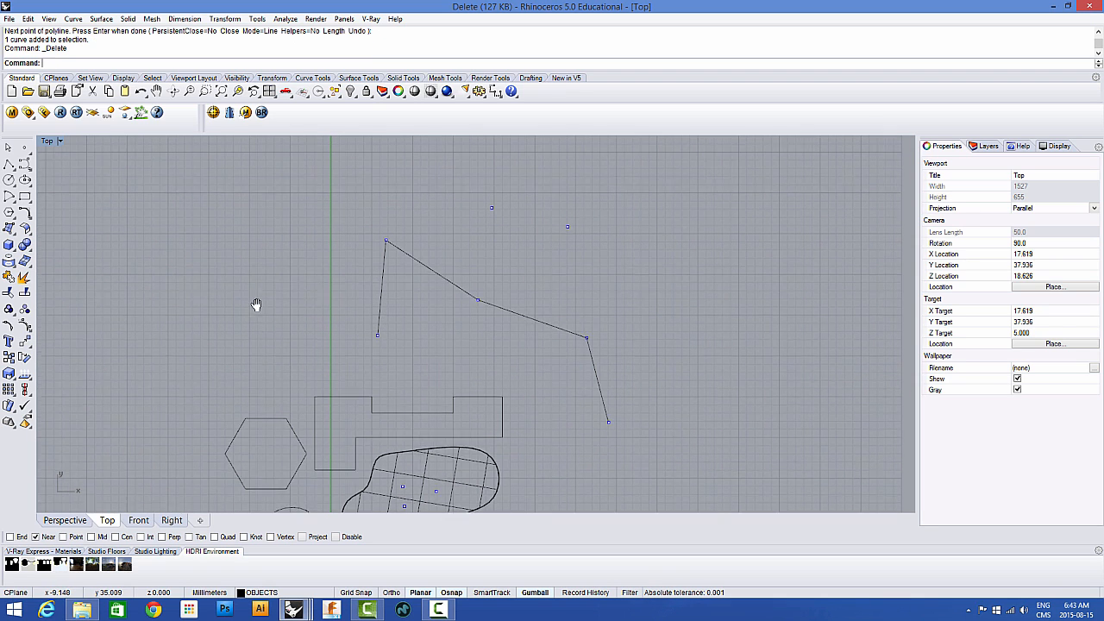
# Step: Make End the only active object snap and draw a line from the notched outline's upper-right corner to the point polyline's lower-right end
pyautogui.click(45, 535)
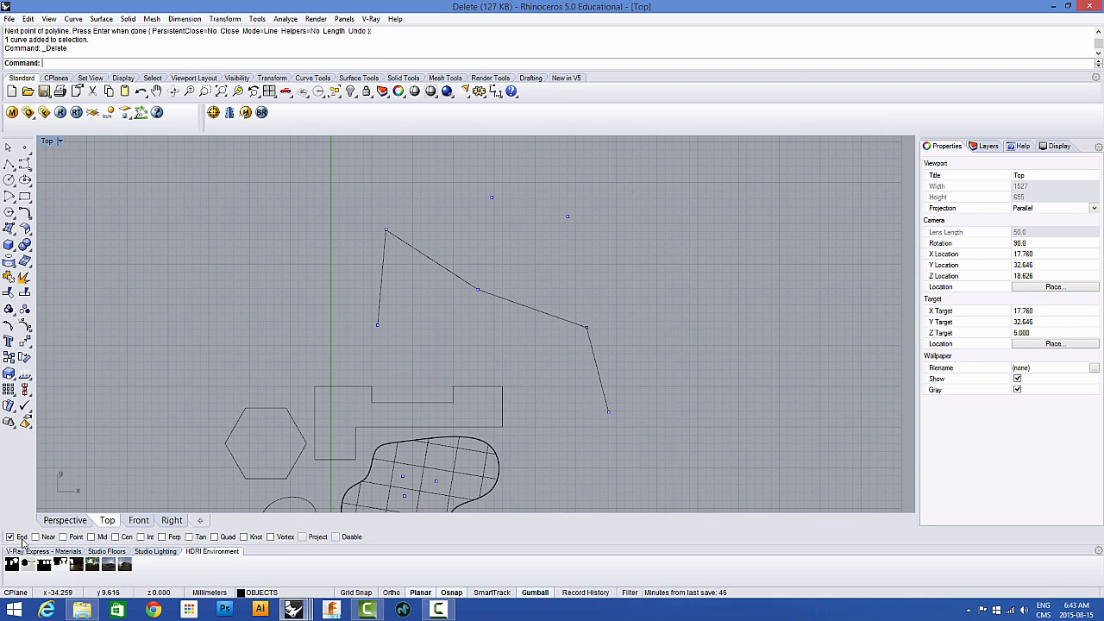
pyautogui.click(9, 164)
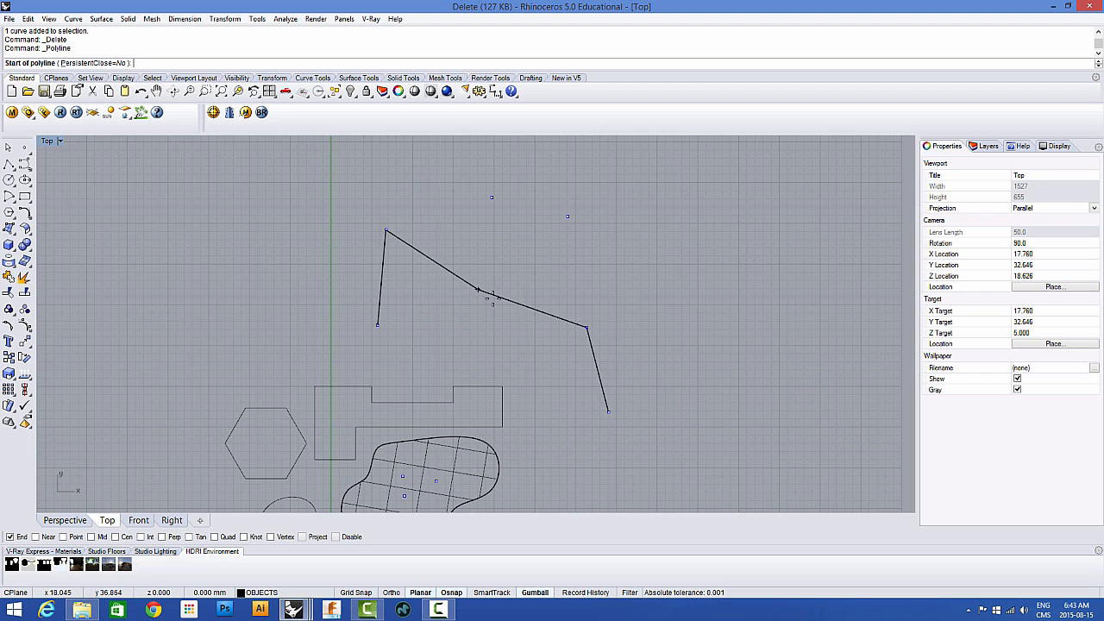
pyautogui.click(505, 388)
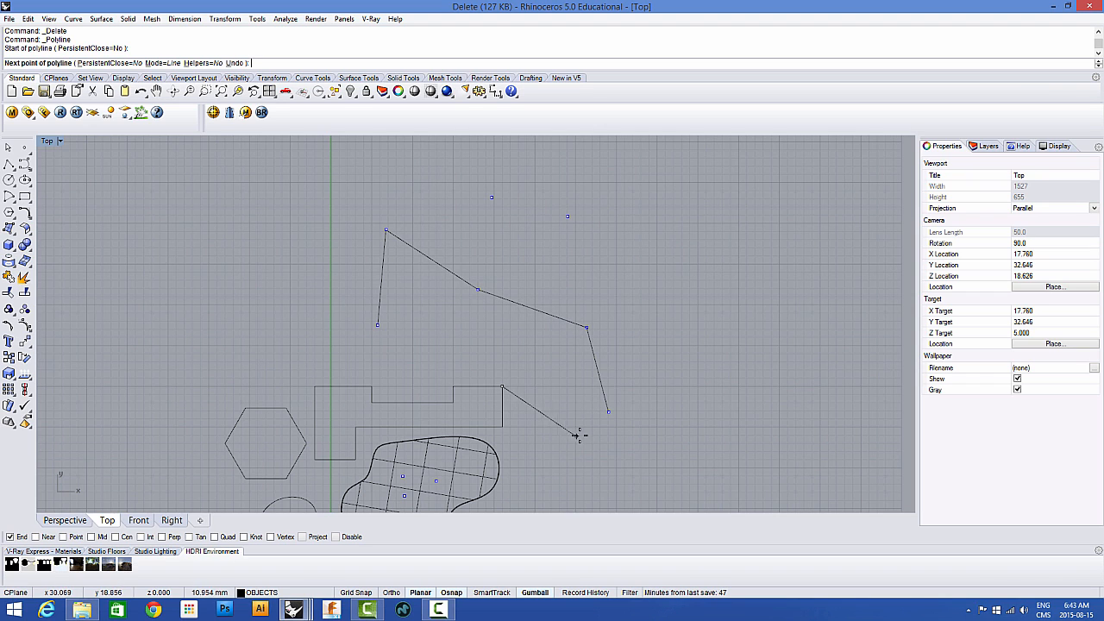
pyautogui.click(608, 411)
pyautogui.press('Return')
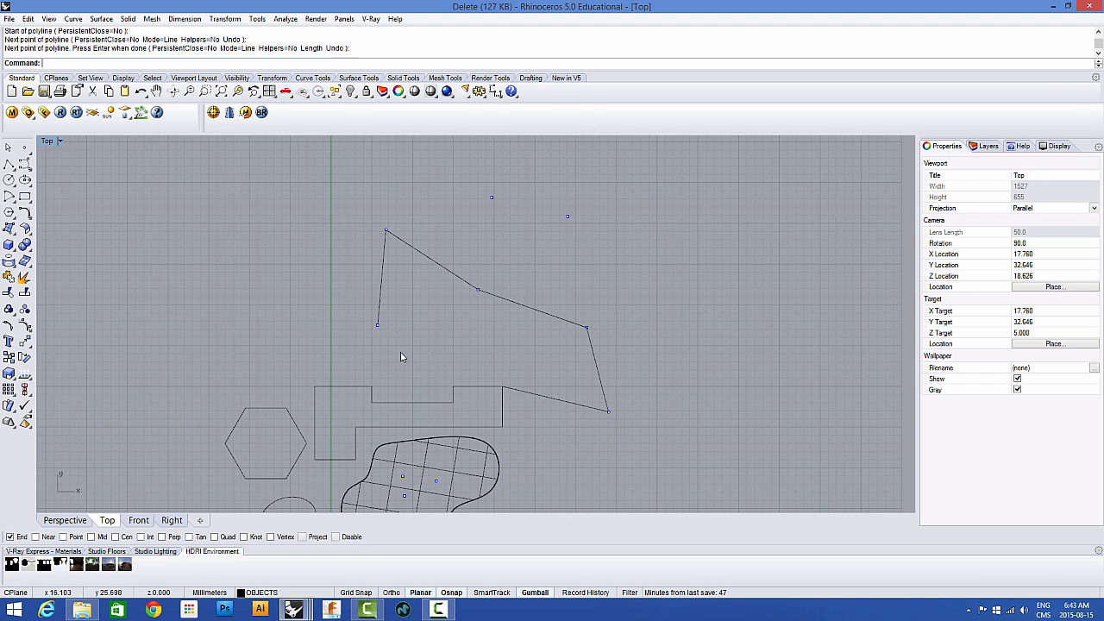
# Step: Draw a line from the point polyline's left end down to the upper-left corner of the outline's notch, using the End snap
pyautogui.press('Return')
pyautogui.click(378, 329)
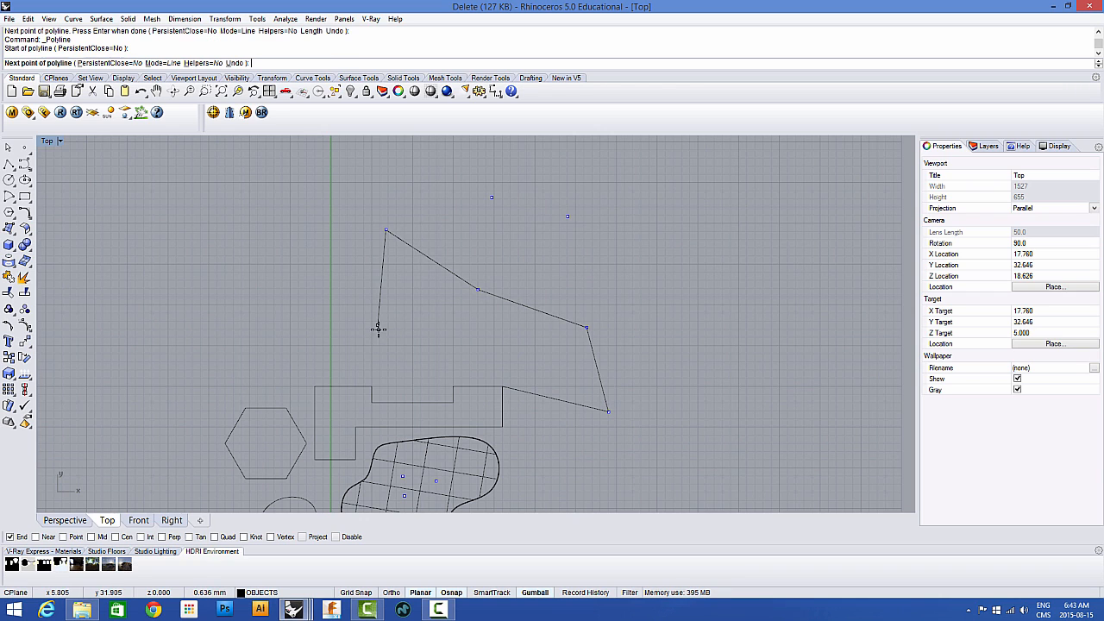
pyautogui.click(372, 386)
pyautogui.press('Return')
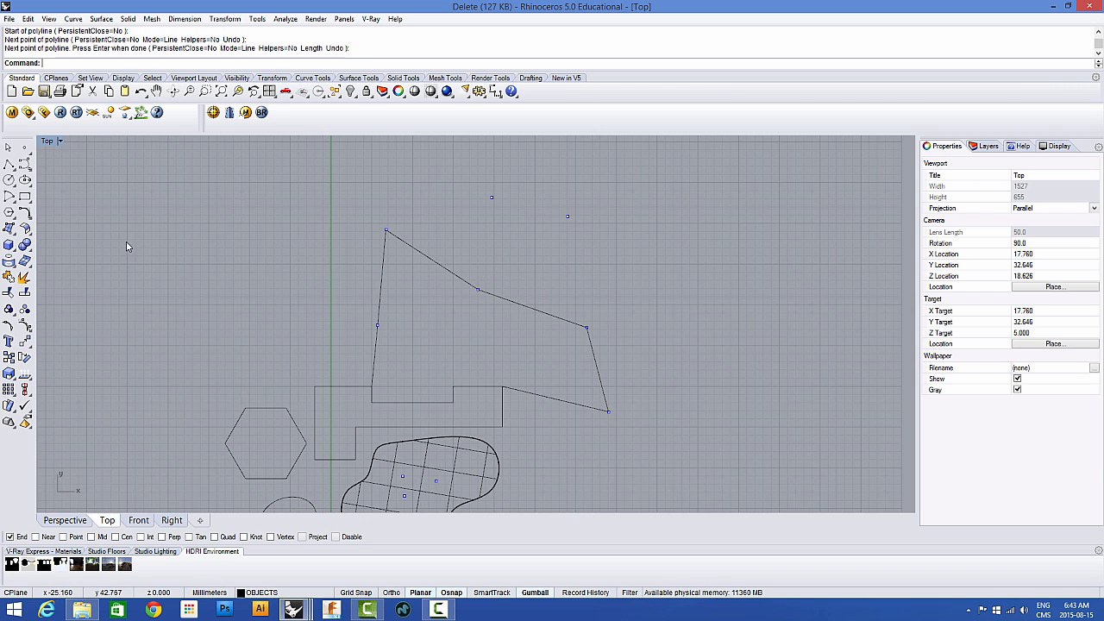
# Step: Draw a short slanted single-segment polyline in the empty area left of the point polyline
pyautogui.click(9, 164)
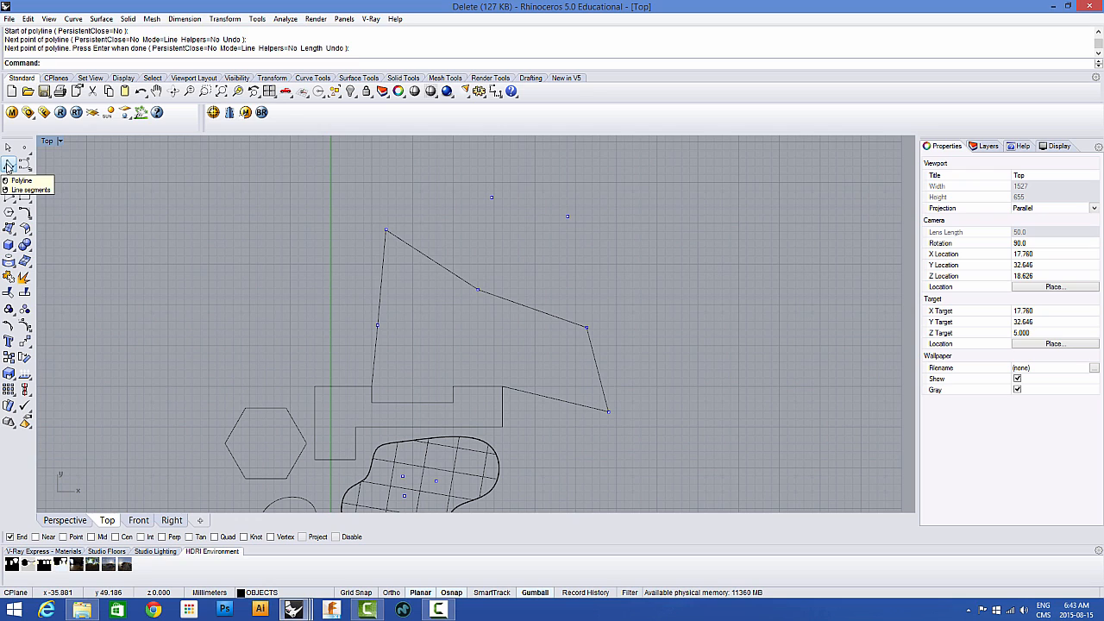
pyautogui.click(114, 263)
pyautogui.click(158, 228)
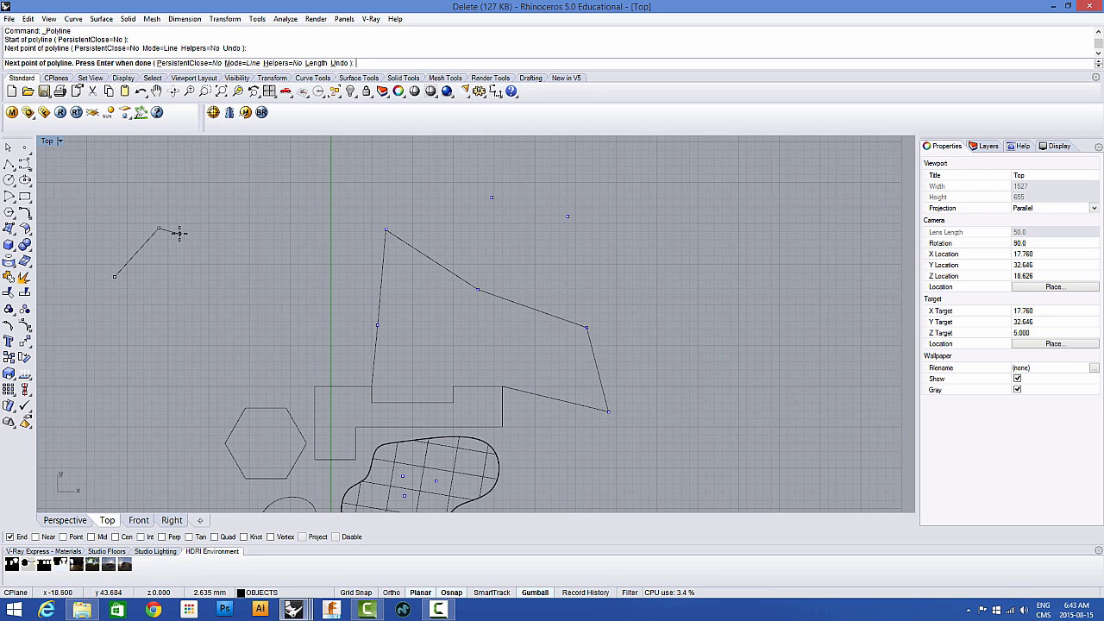
pyautogui.press('Return')
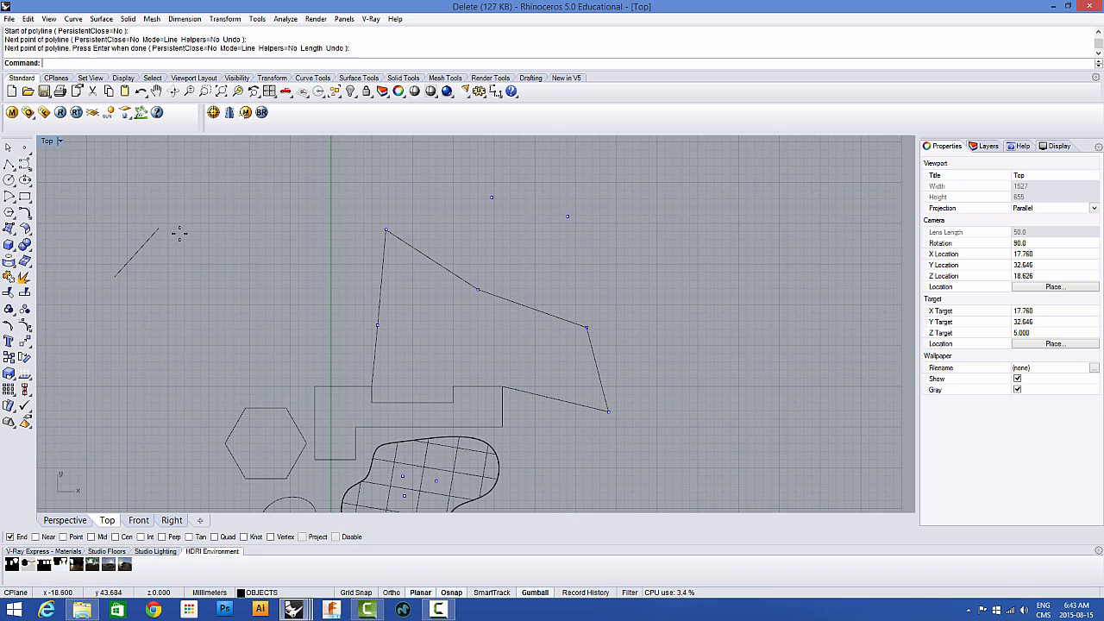
# Step: Draw an open four-segment polyline in the empty area above the slanted line and the point polyline
pyautogui.click(10, 165)
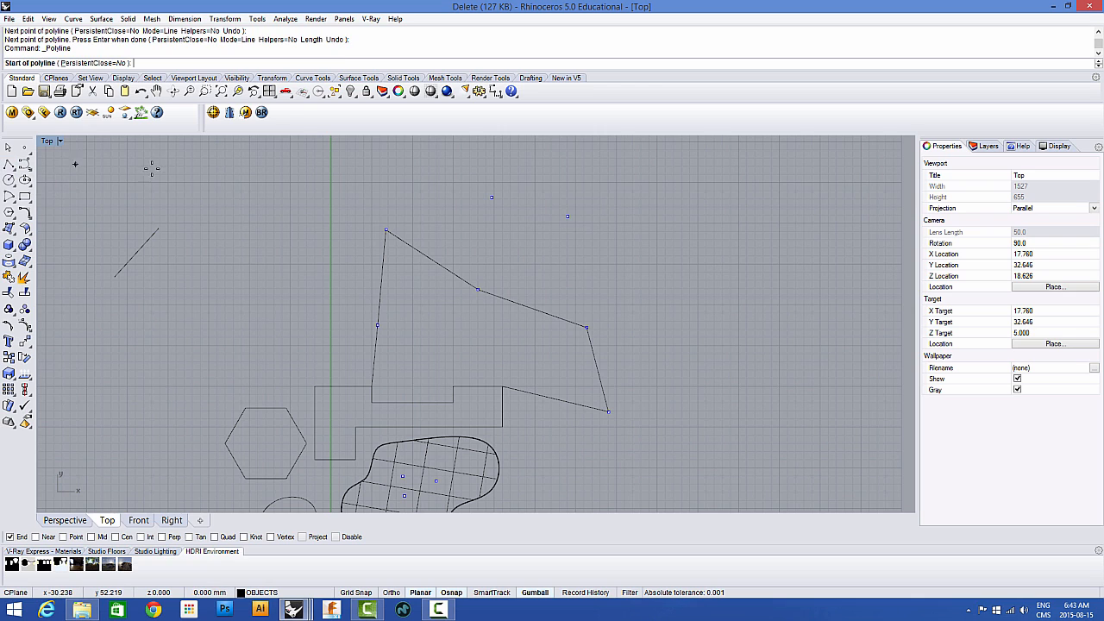
pyautogui.click(188, 192)
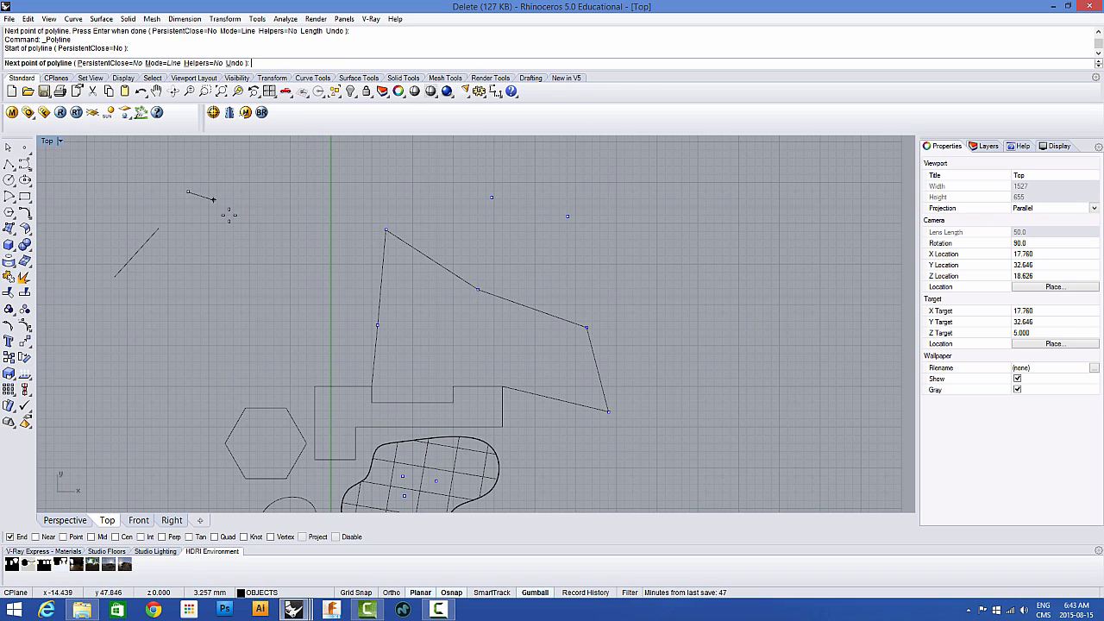
pyautogui.click(310, 197)
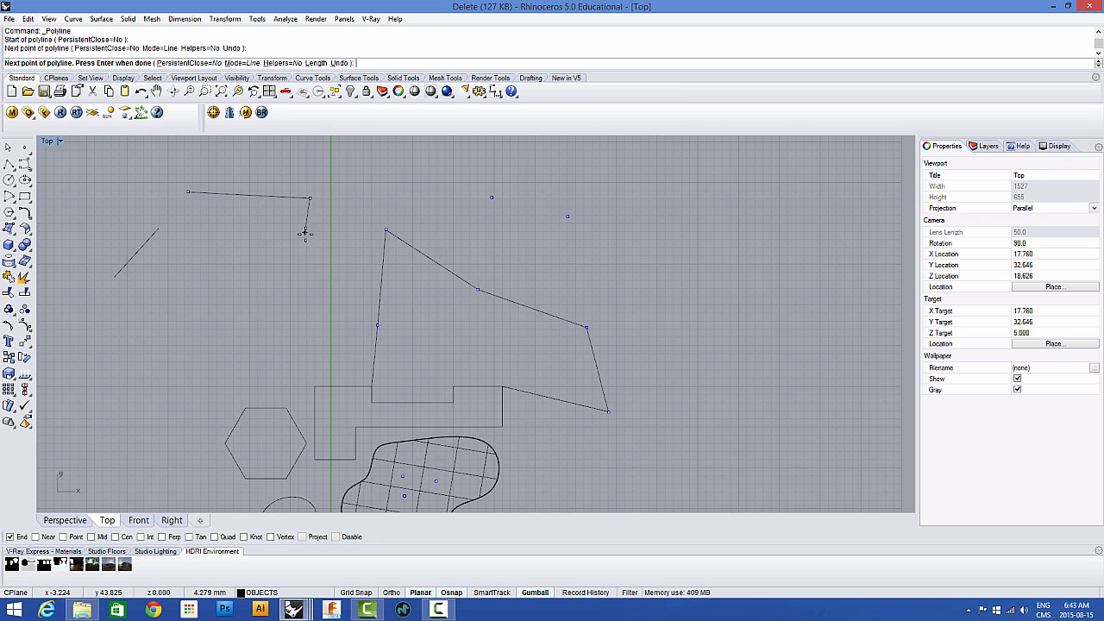
pyautogui.click(366, 173)
pyautogui.click(435, 157)
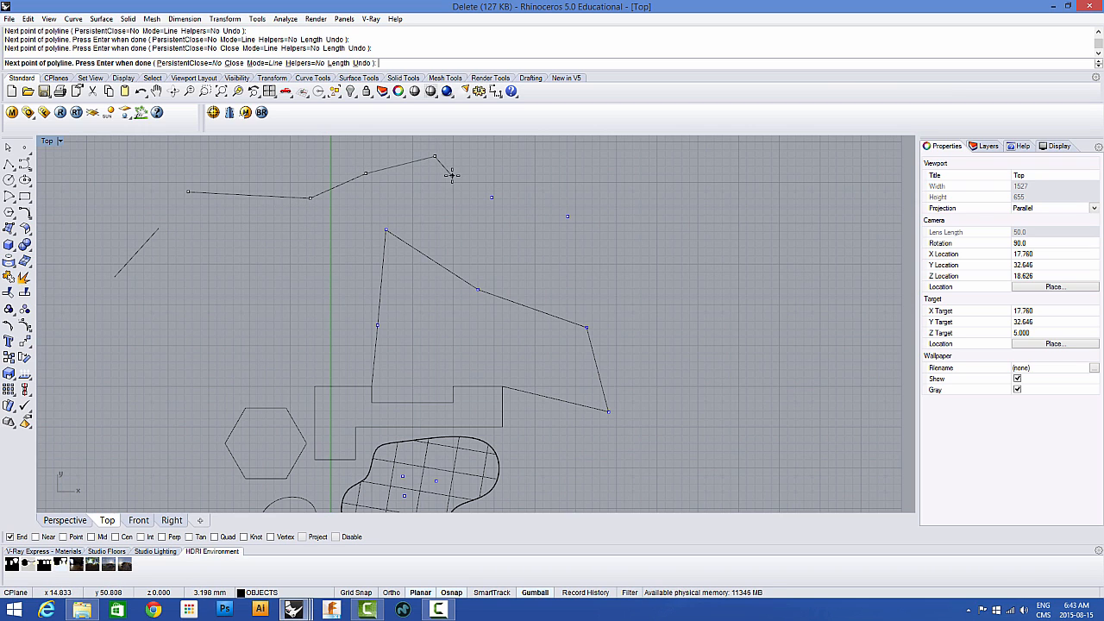
pyautogui.click(451, 176)
pyautogui.moveTo(505, 167); pyautogui.dragTo(517, 274, button='right')
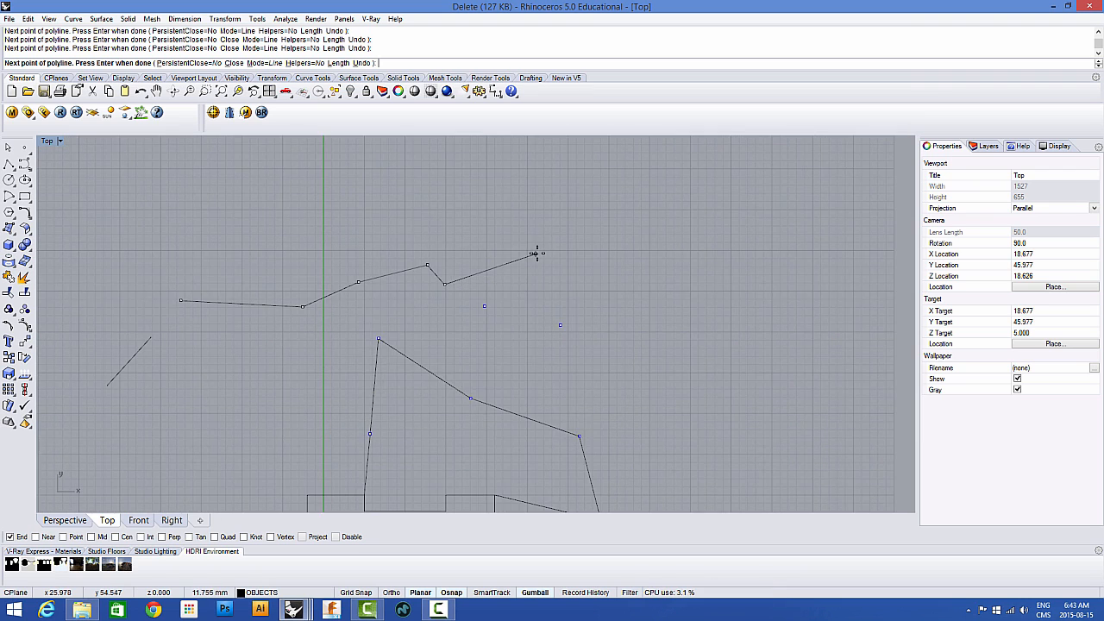
pyautogui.scroll(2, 537, 251)
pyautogui.press('Return')
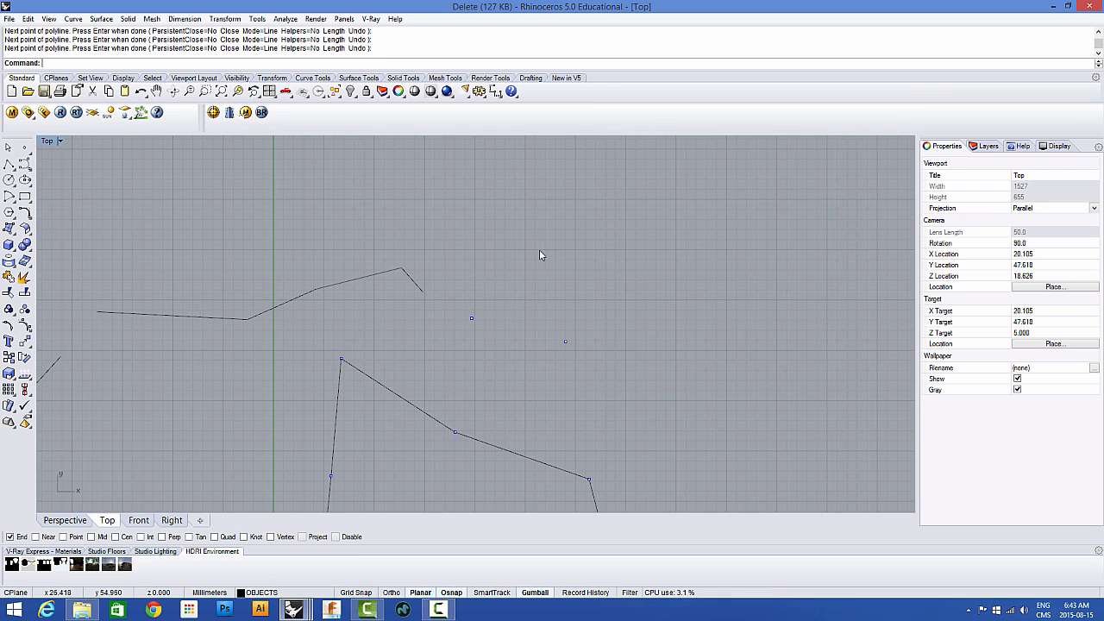
# Step: Draw a three-segment zigzag polyline above the two unconnected point objects
pyautogui.press('Return')
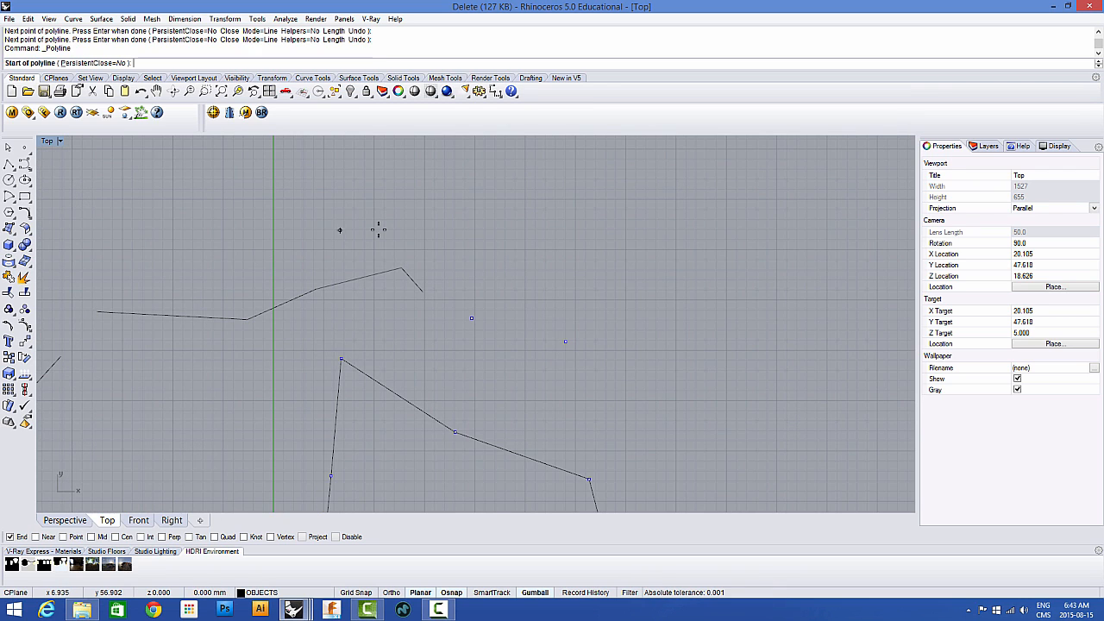
pyautogui.click(420, 219)
pyautogui.click(494, 198)
pyautogui.click(535, 256)
pyautogui.click(603, 207)
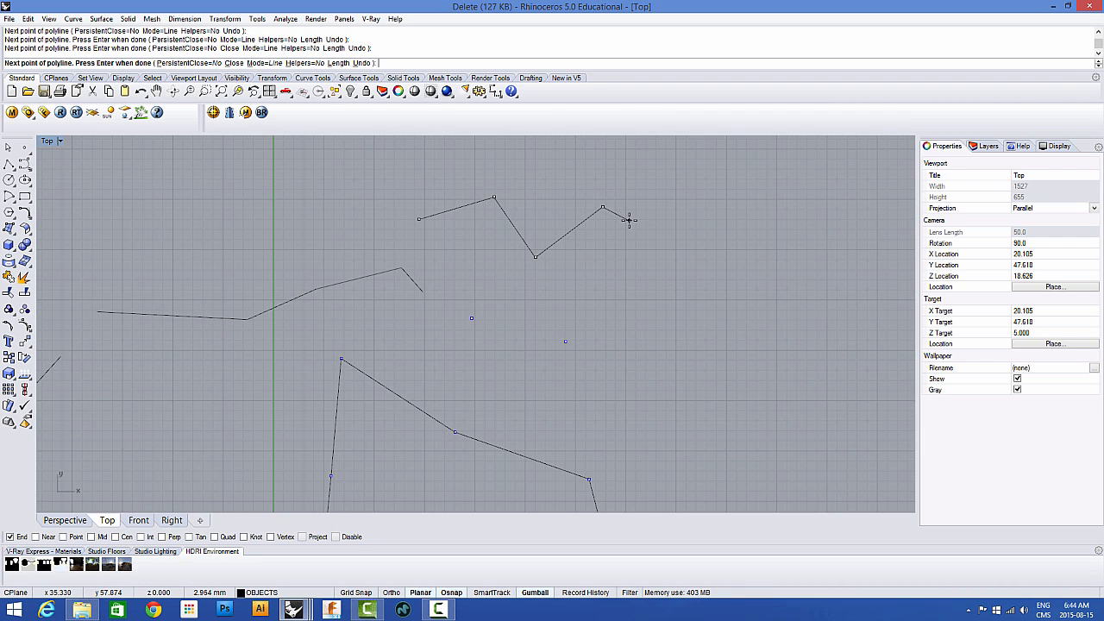
pyautogui.press('Return')
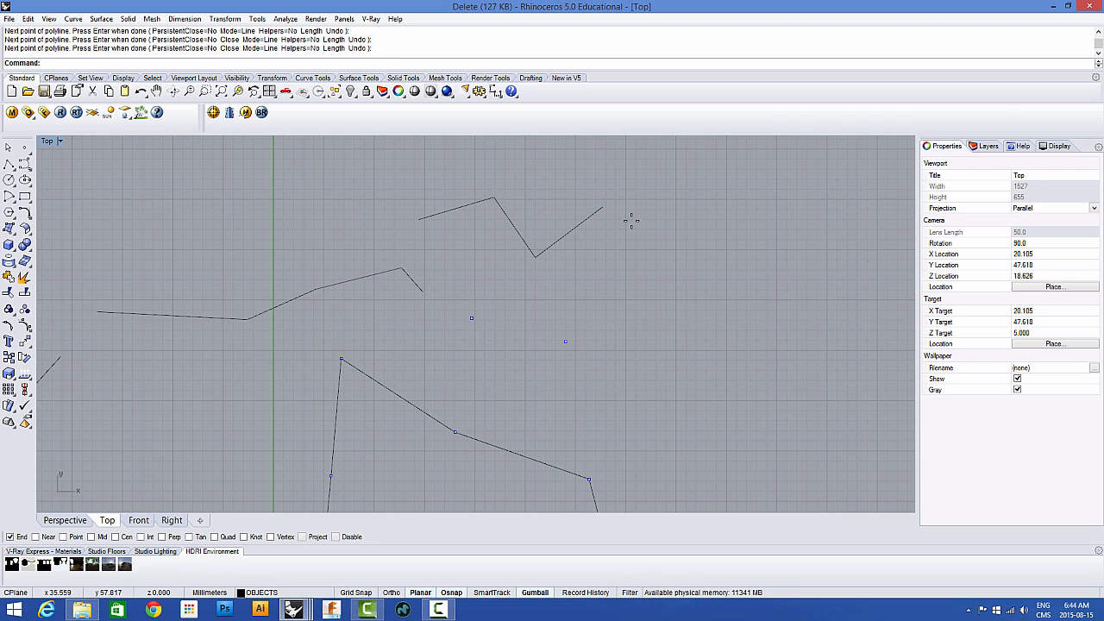
# Step: Draw a four-segment polyline from the notched outline's upper-left corner around to the point polyline's left end, snapping to End
pyautogui.scroll(-4, 608, 208)
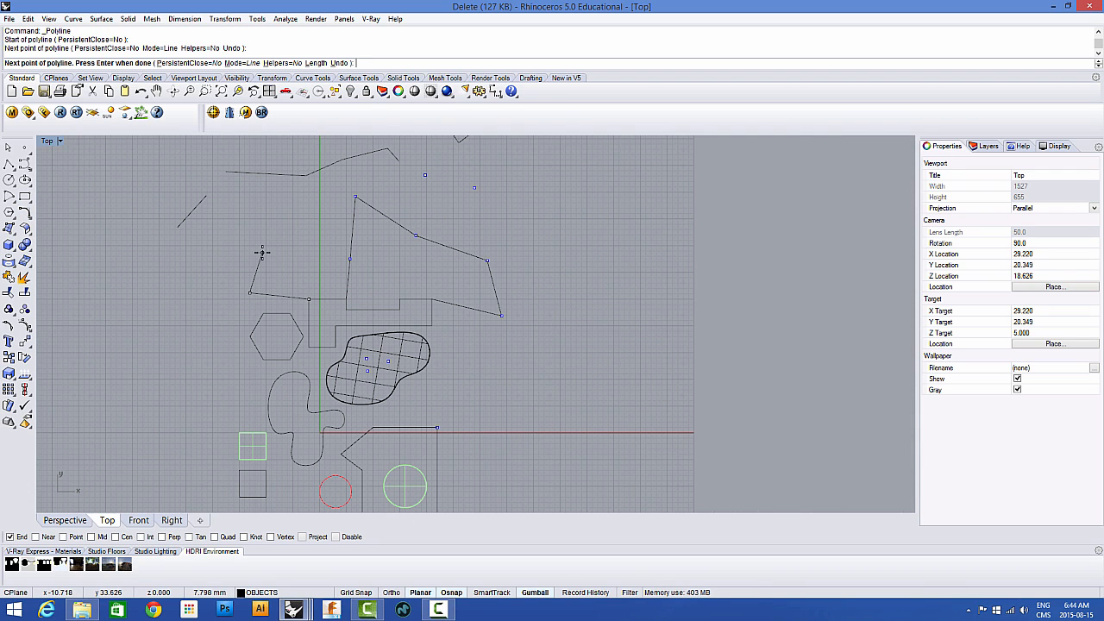
pyautogui.click(262, 253)
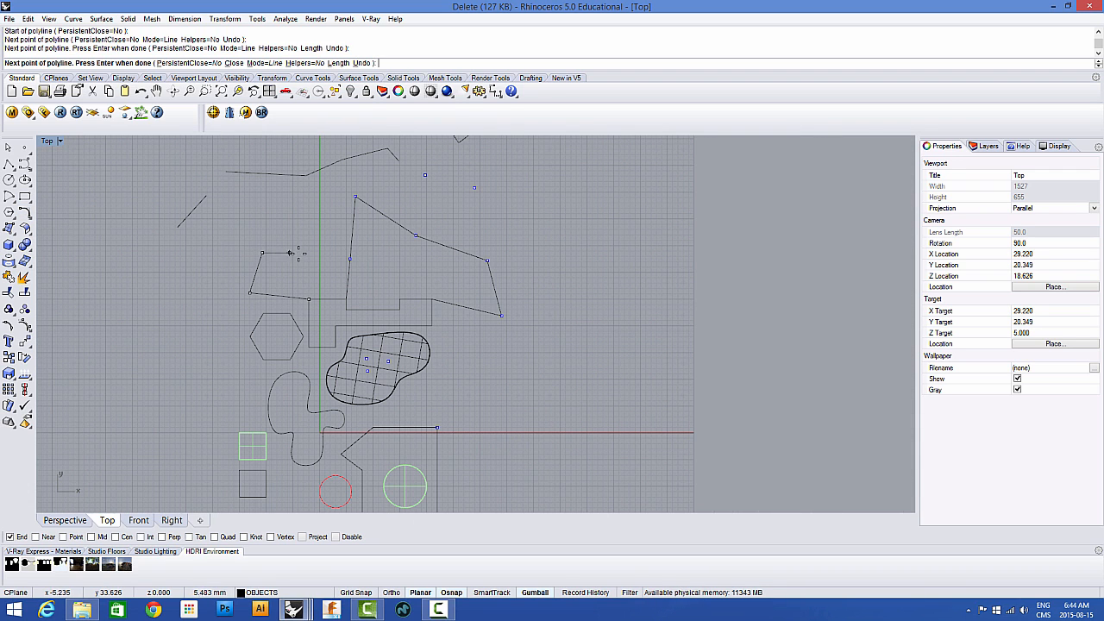
pyautogui.click(299, 253)
pyautogui.click(349, 258)
pyautogui.press('Return')
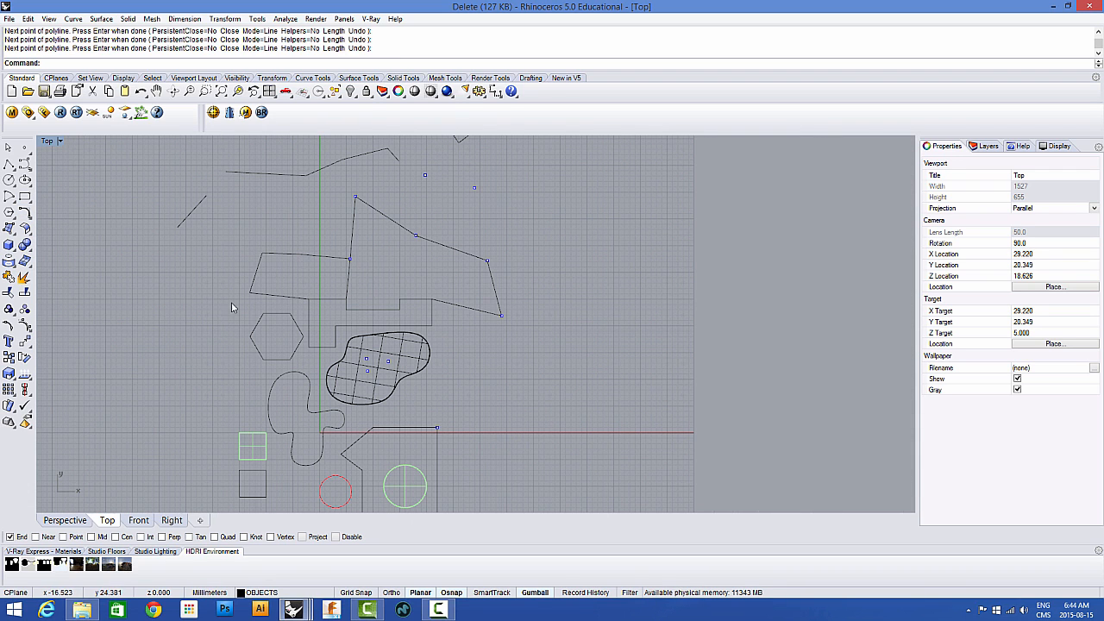
# Step: Replace the End snap with Mid and draw a line down from the midpoint of the short slanted line
pyautogui.click(24, 537)
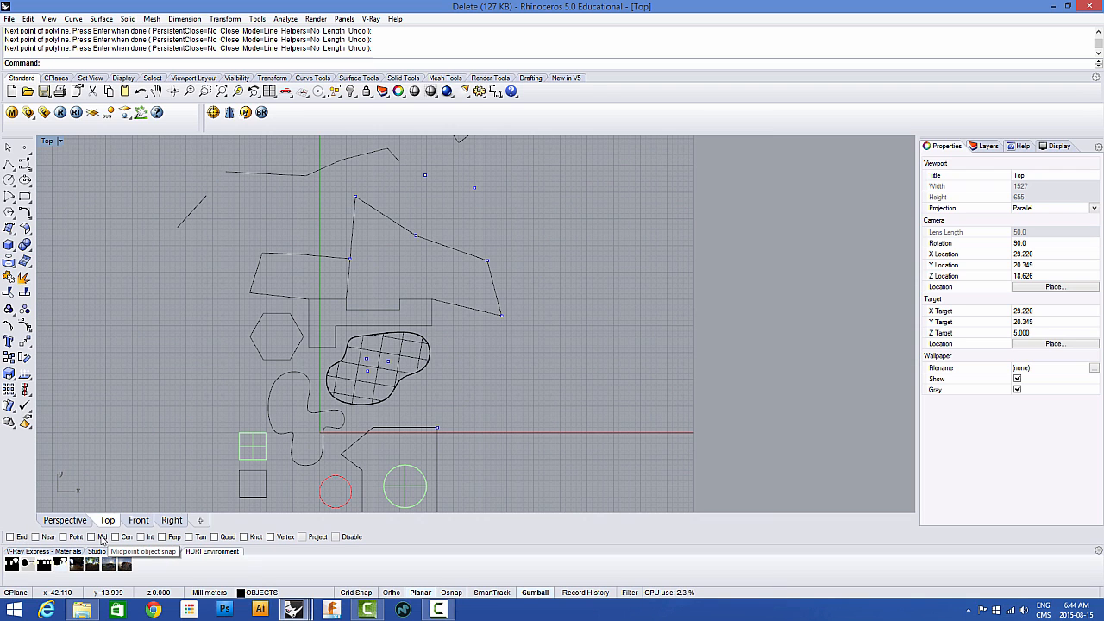
pyautogui.click(102, 537)
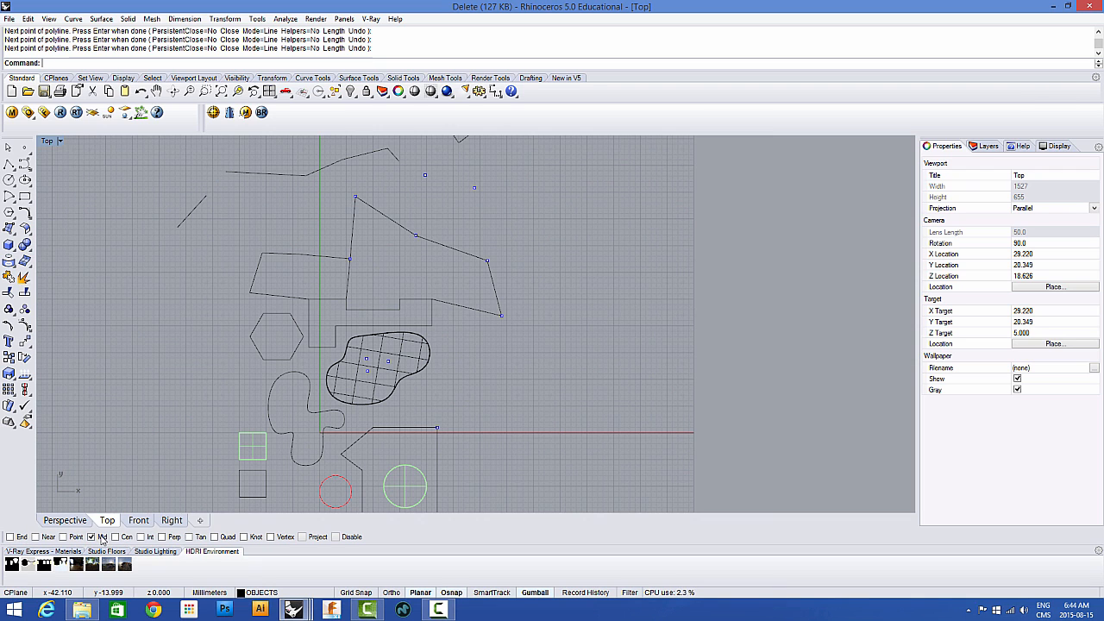
pyautogui.click(9, 164)
pyautogui.scroll(4, 163, 192)
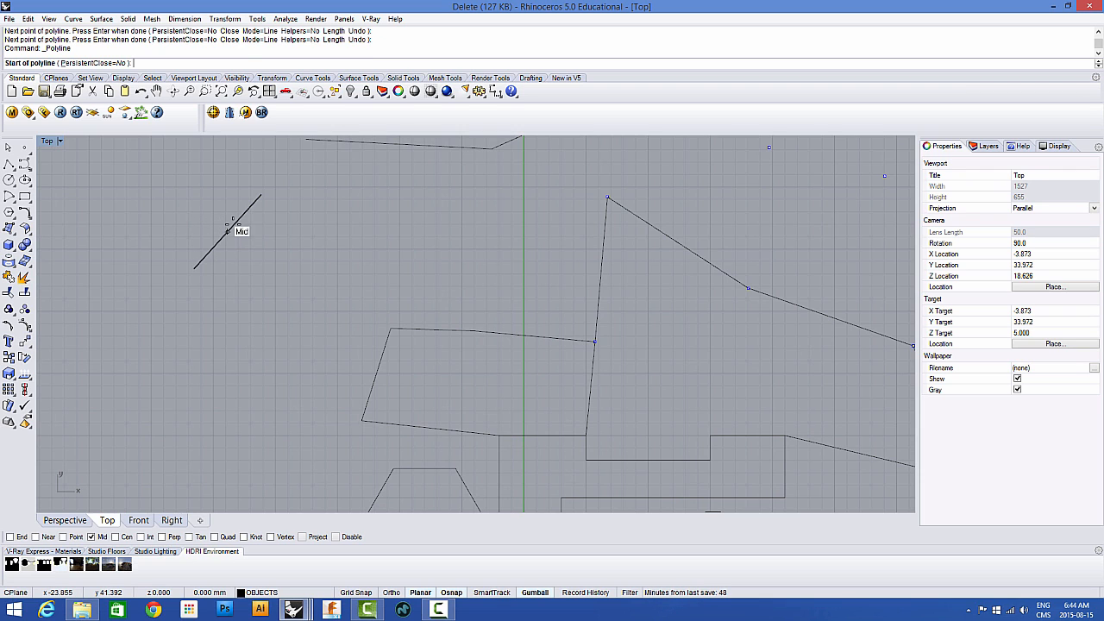
pyautogui.click(226, 232)
pyautogui.click(252, 297)
pyautogui.press('Return')
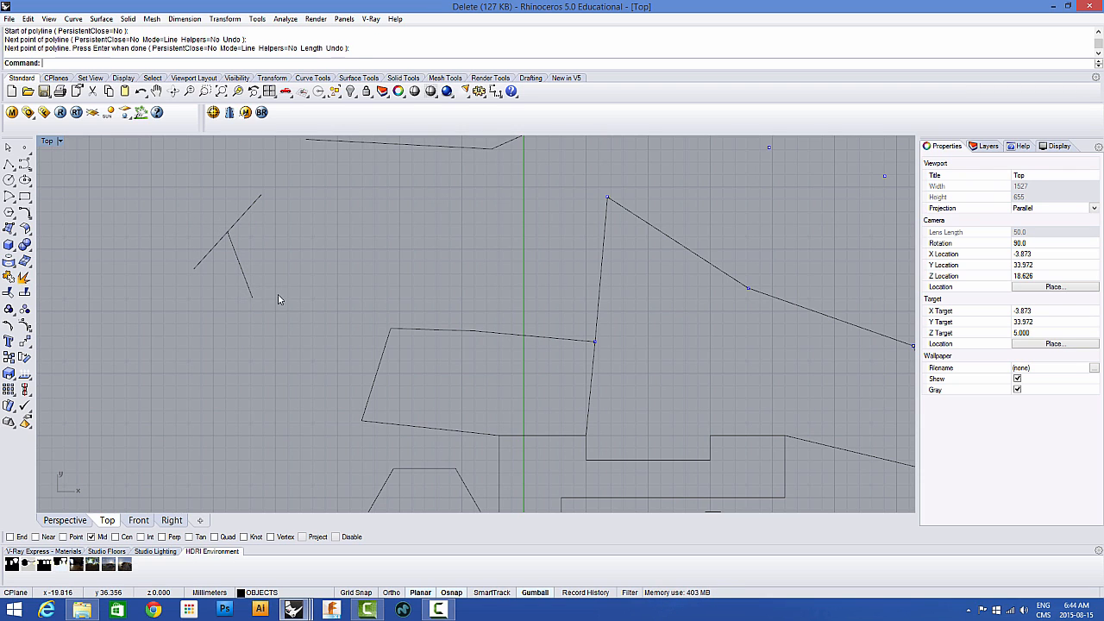
# Step: Draw a line rising to the right from the midpoint of the line attached to the slanted one
pyautogui.press('Return')
pyautogui.click(240, 264)
pyautogui.click(306, 238)
pyautogui.press('Return')
# Step: Draw two short lines outward from segment midpoints of the four-segment side polyline, one from its upper-left segment and one from its left segment
pyautogui.press('Return')
pyautogui.click(433, 329)
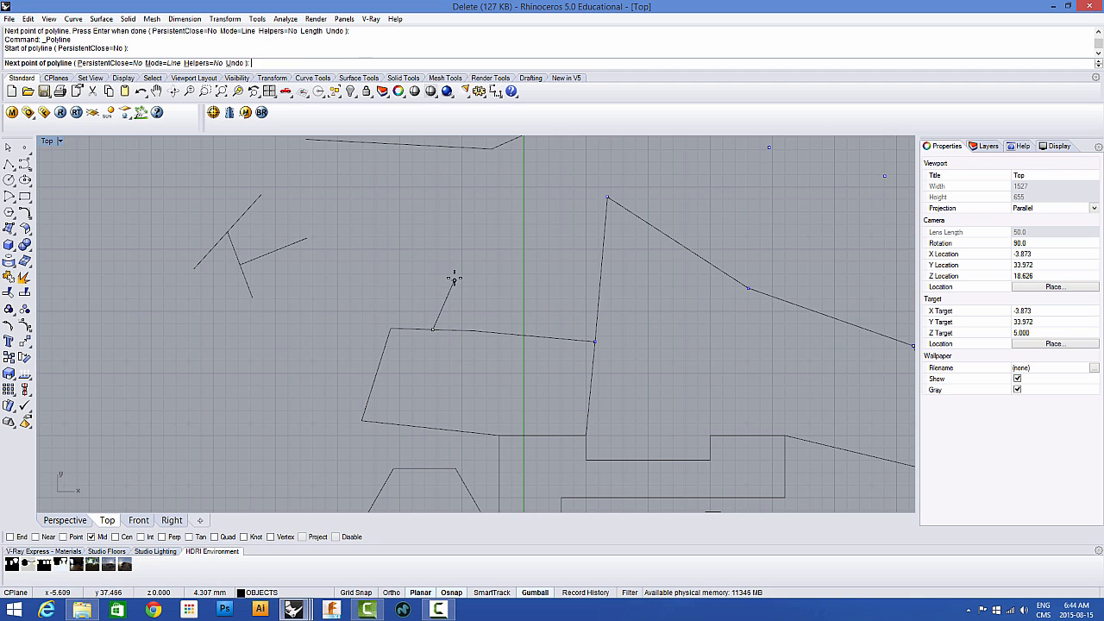
pyautogui.click(454, 278)
pyautogui.press('Return')
pyautogui.press('Return')
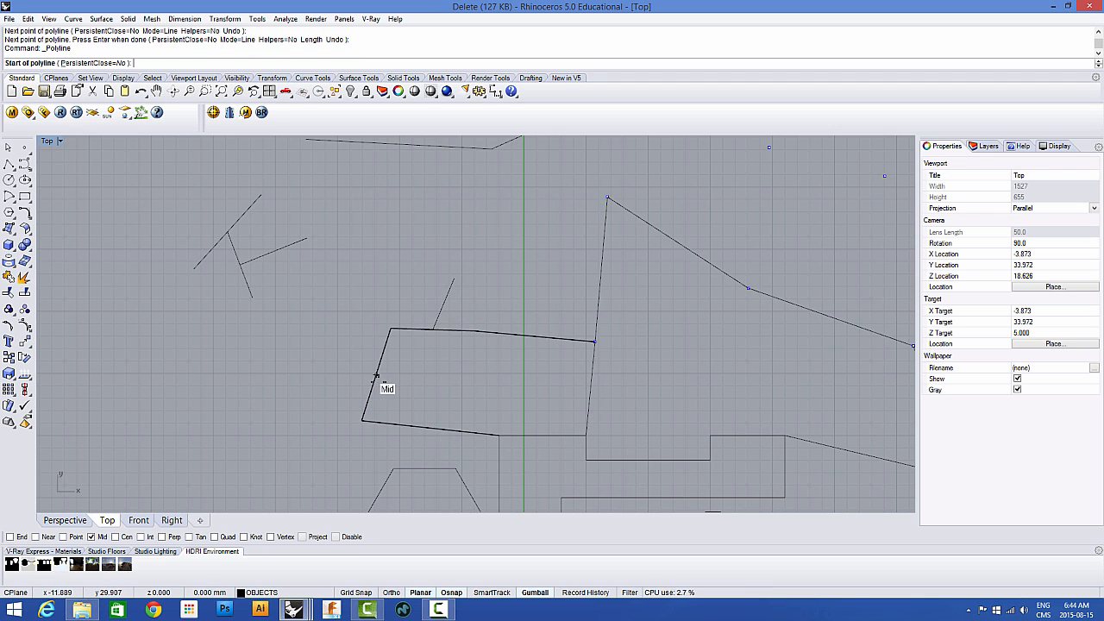
pyautogui.click(379, 377)
pyautogui.click(298, 350)
pyautogui.press('Return')
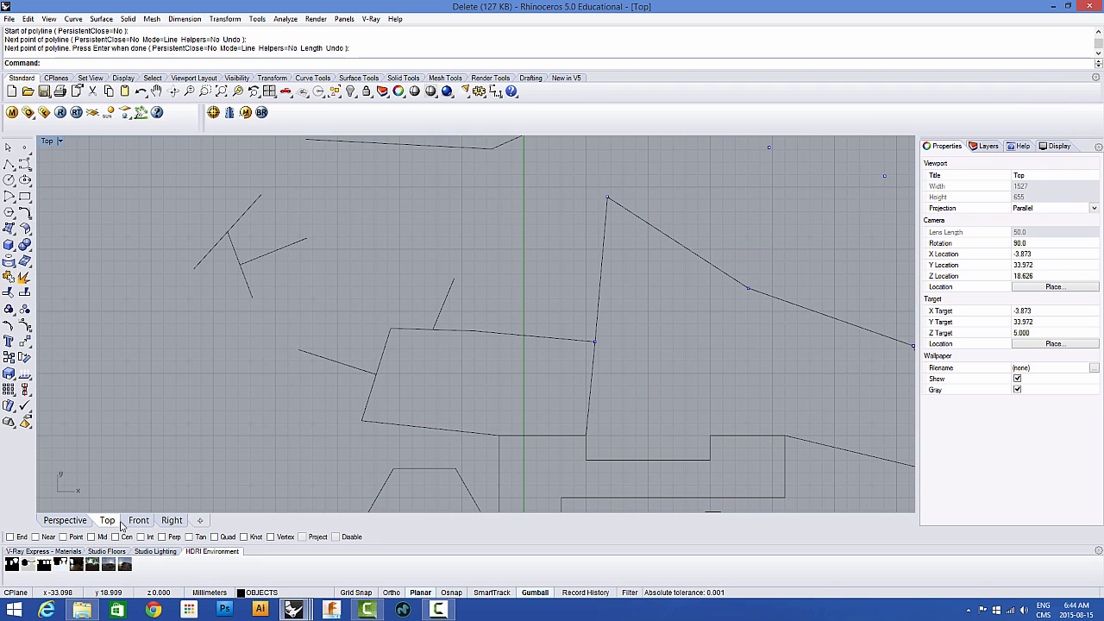
# Step: Turn off the Mid snap and draw a large circle in the empty area right of the zigzag polyline
pyautogui.click(9, 179)
pyautogui.scroll(-5, 121, 283)
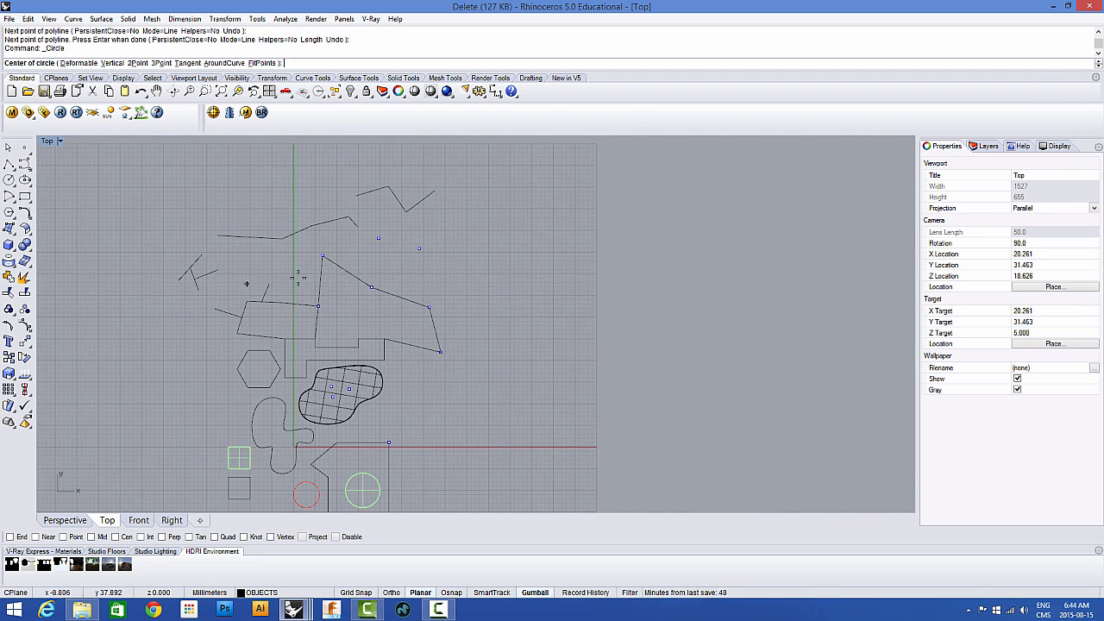
pyautogui.scroll(4, 423, 261)
pyautogui.click(412, 261)
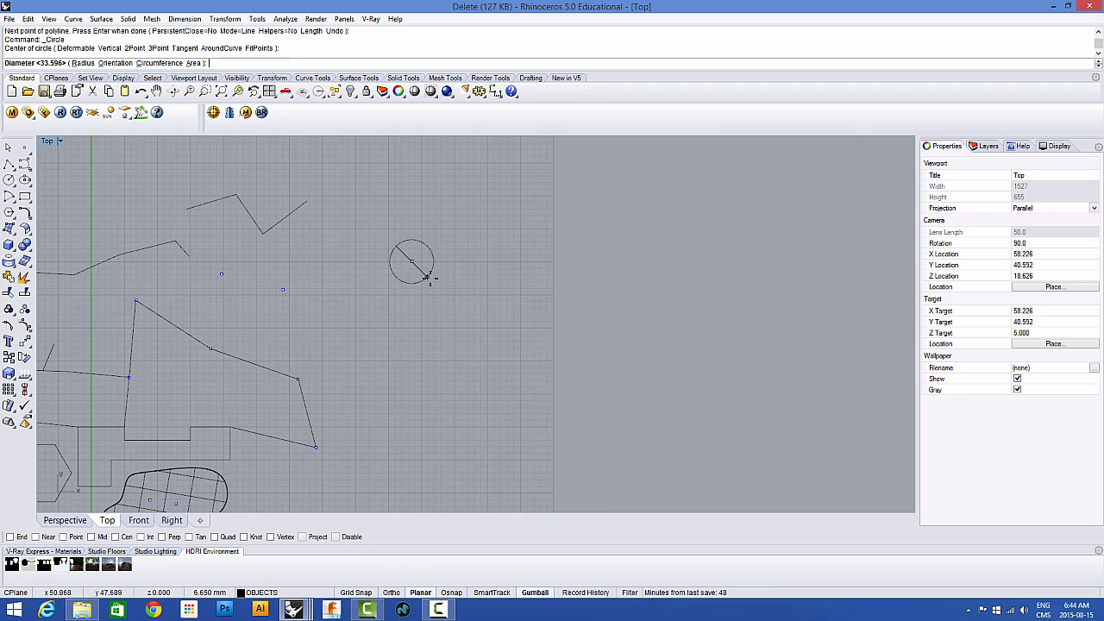
pyautogui.click(472, 259)
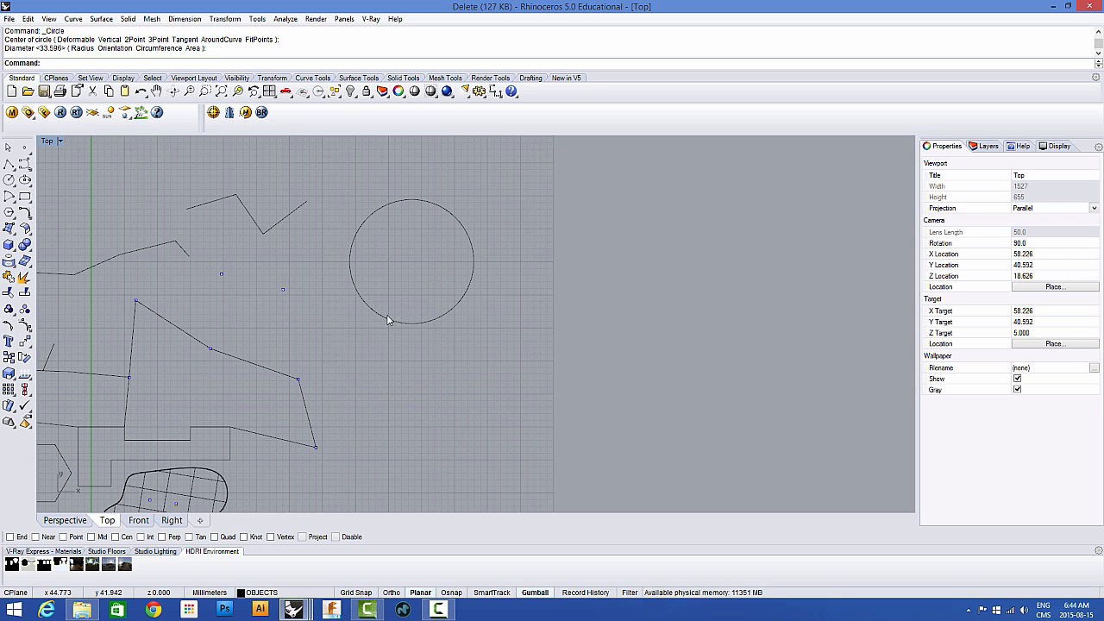
# Step: Place a point at the large circle's centre using the Cen snap, and turn the snap off
pyautogui.click(24, 150)
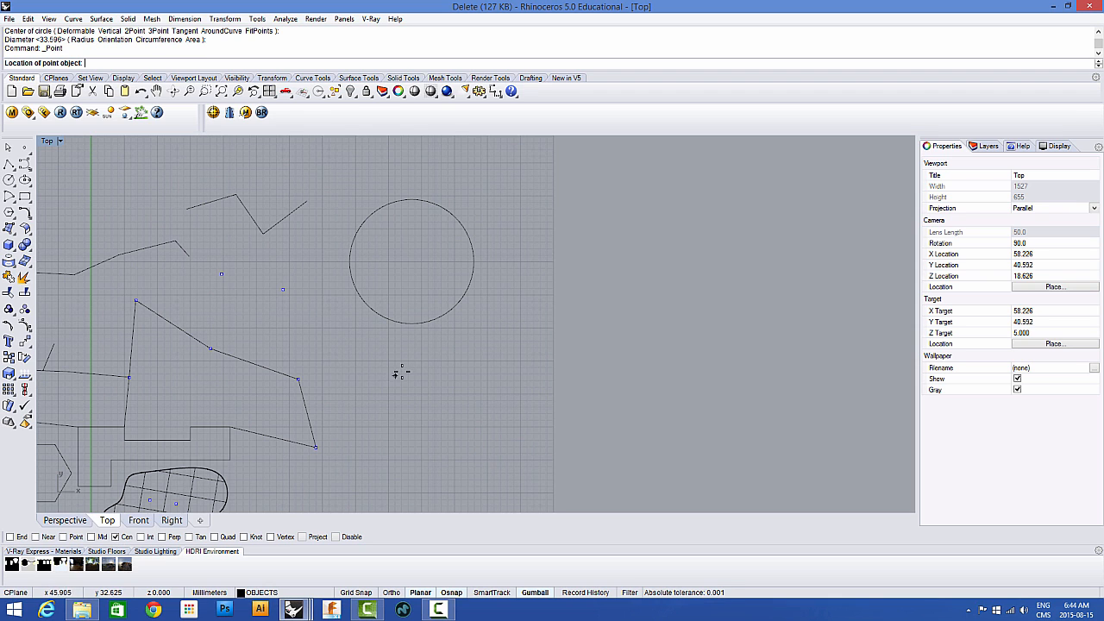
pyautogui.scroll(3, 413, 340)
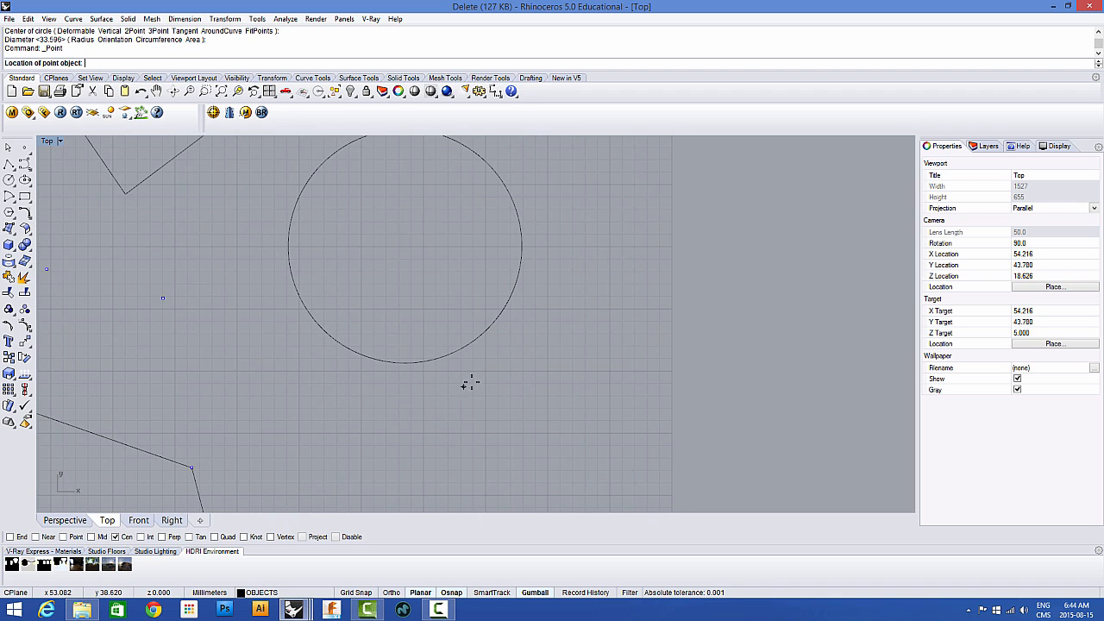
pyautogui.click(479, 341)
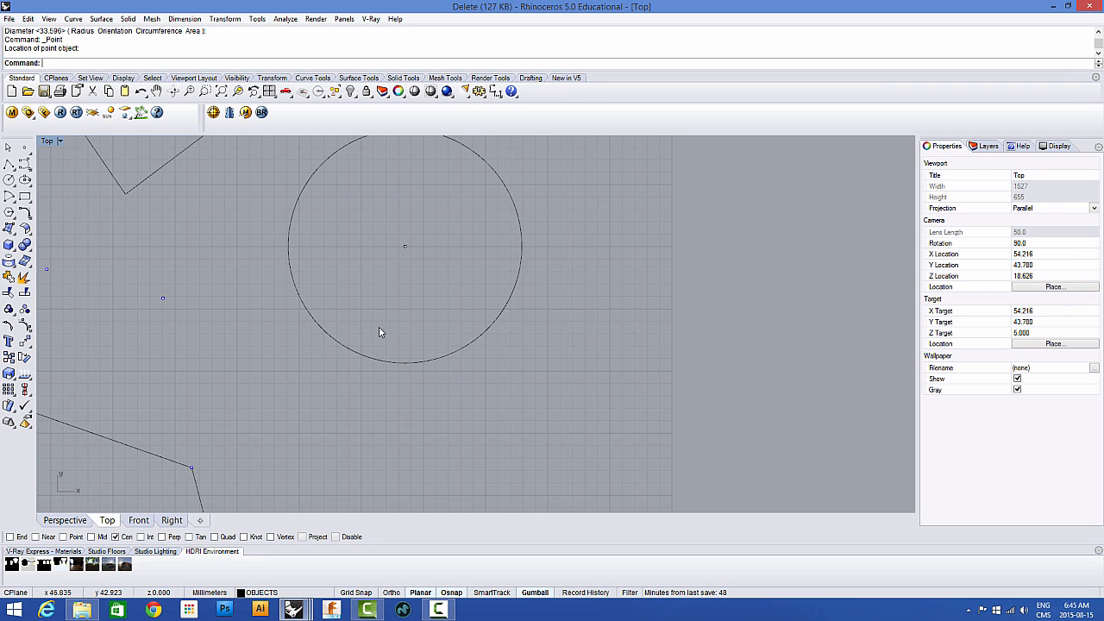
pyautogui.moveTo(379, 331); pyautogui.dragTo(304, 393, button='right')
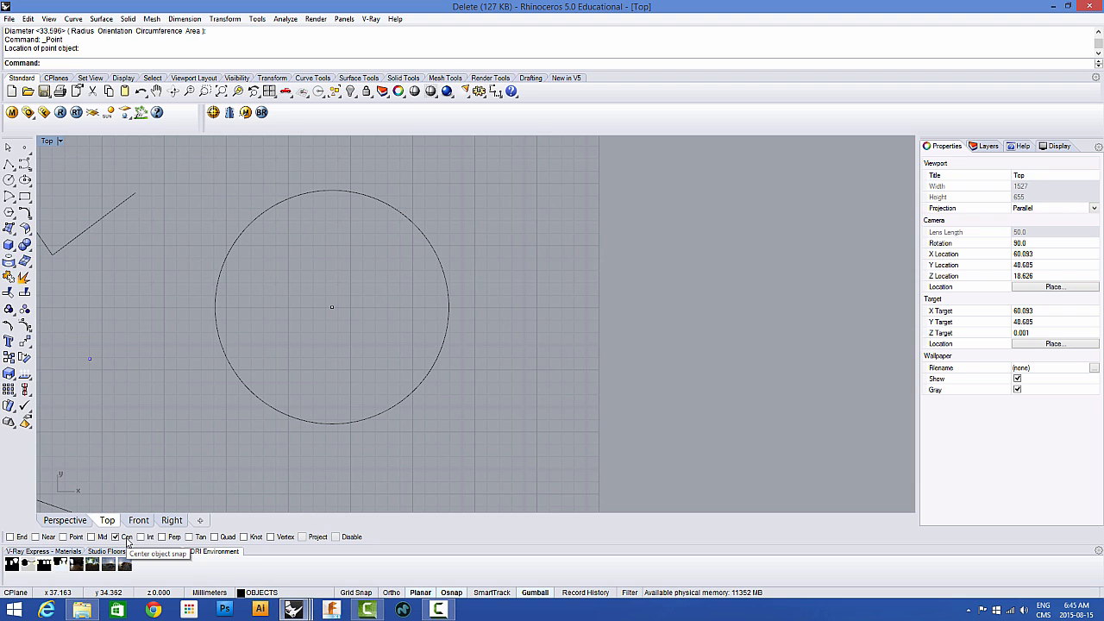
pyautogui.click(127, 538)
# Step: With the Perp snap on, draw a line from the space below the two loose points perpendicular to the large polygon's upper-right edge
pyautogui.moveTo(147, 378); pyautogui.dragTo(265, 382, button='right')
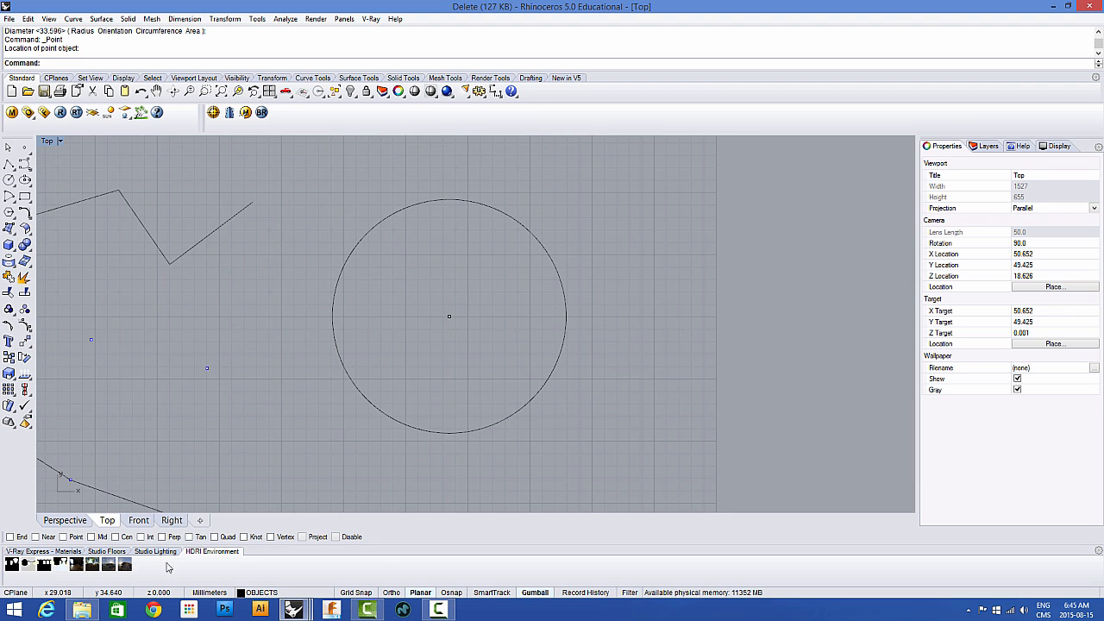
pyautogui.scroll(-5, 201, 447)
pyautogui.moveTo(200, 447); pyautogui.dragTo(256, 448, button='right')
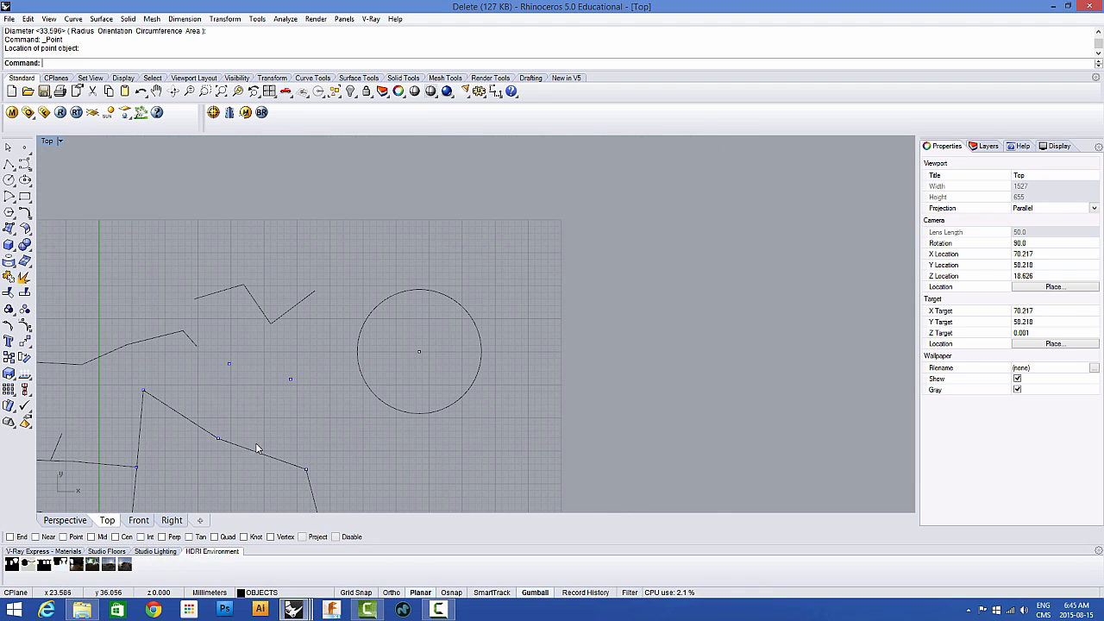
pyautogui.click(9, 166)
pyautogui.scroll(2, 207, 402)
pyautogui.moveTo(254, 385); pyautogui.dragTo(293, 332, button='right')
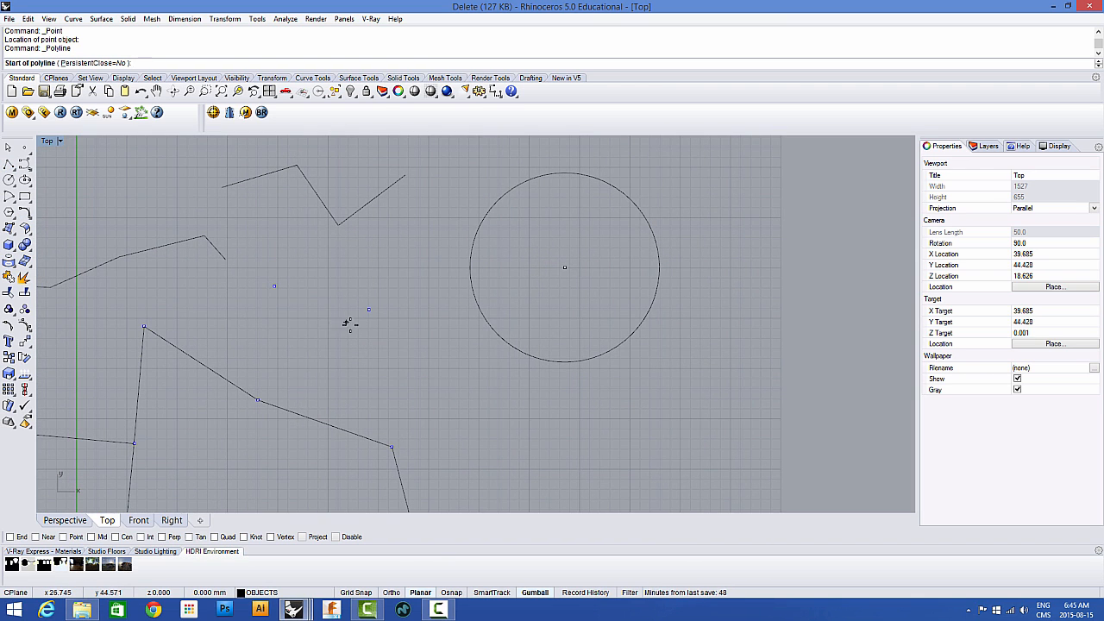
pyautogui.click(358, 337)
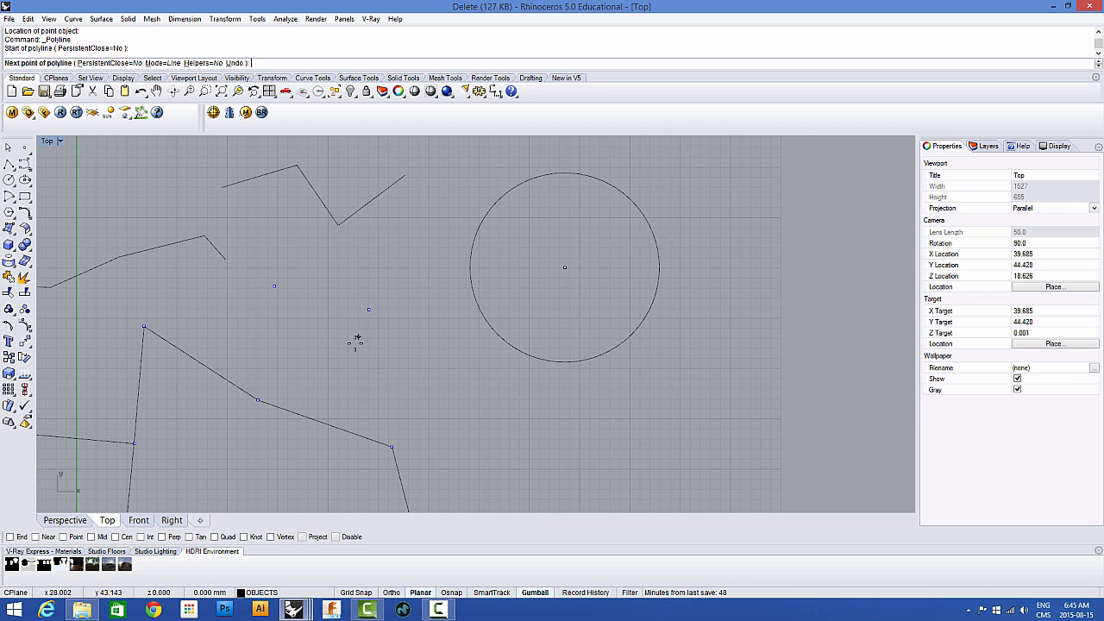
pyautogui.click(175, 538)
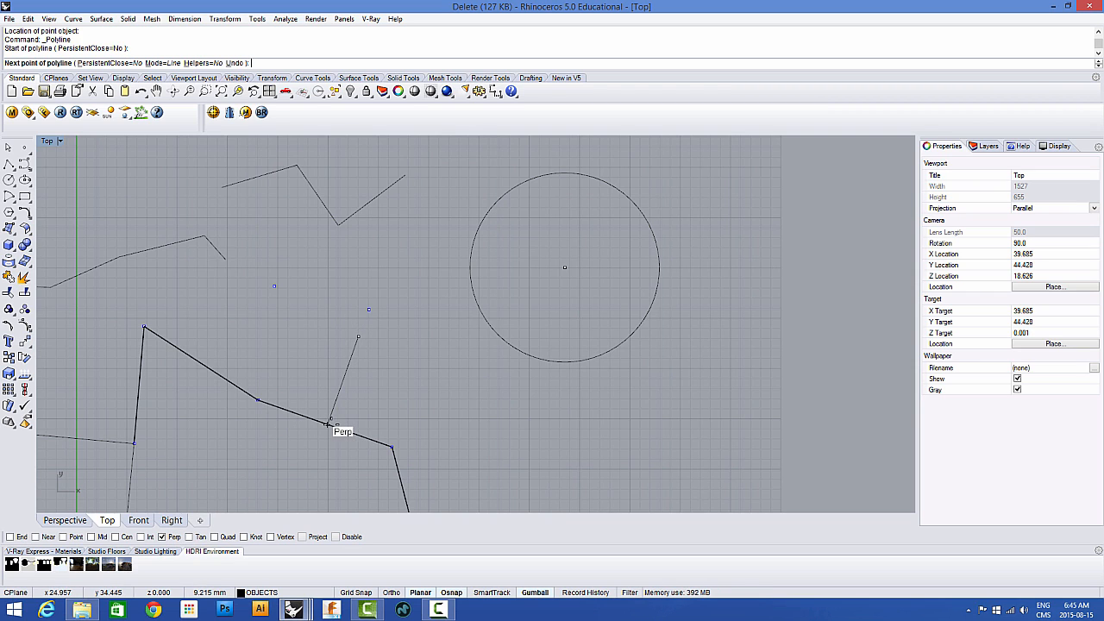
pyautogui.click(328, 424)
pyautogui.press('Return')
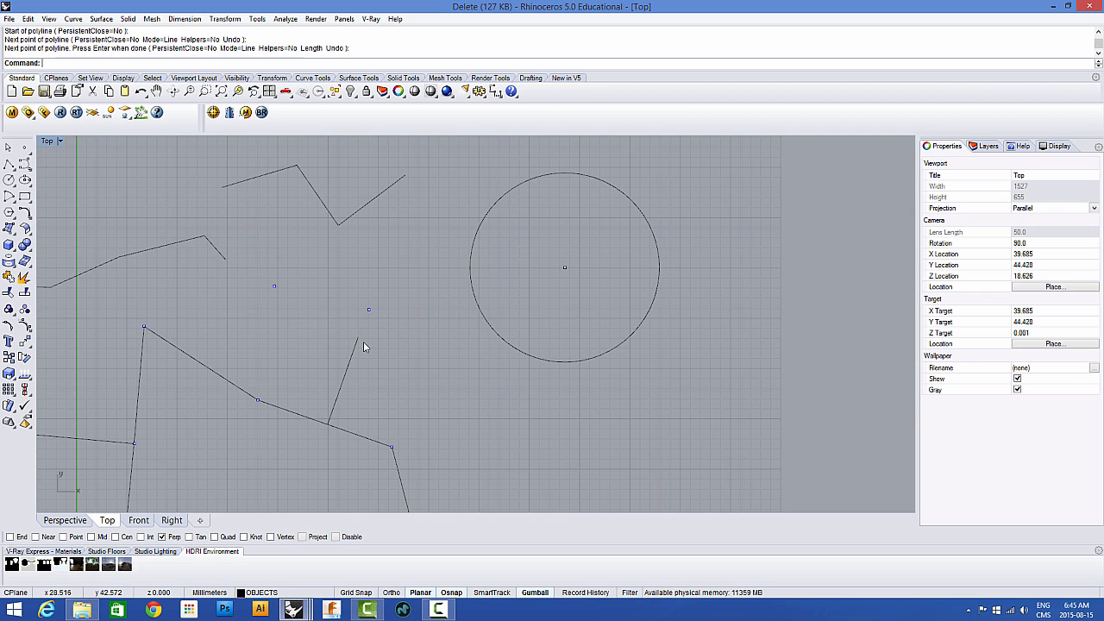
pyautogui.click(323, 426)
pyautogui.press('Escape')
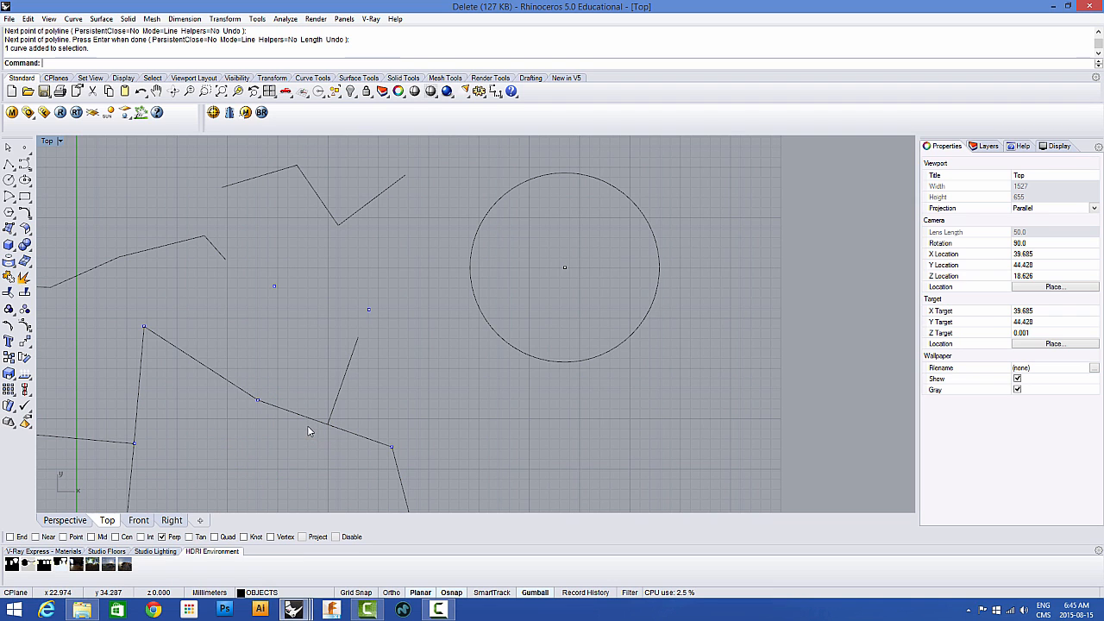
# Step: Draw a line from the empty area right of the large polygon perpendicular to its steep right edge
pyautogui.press('Return')
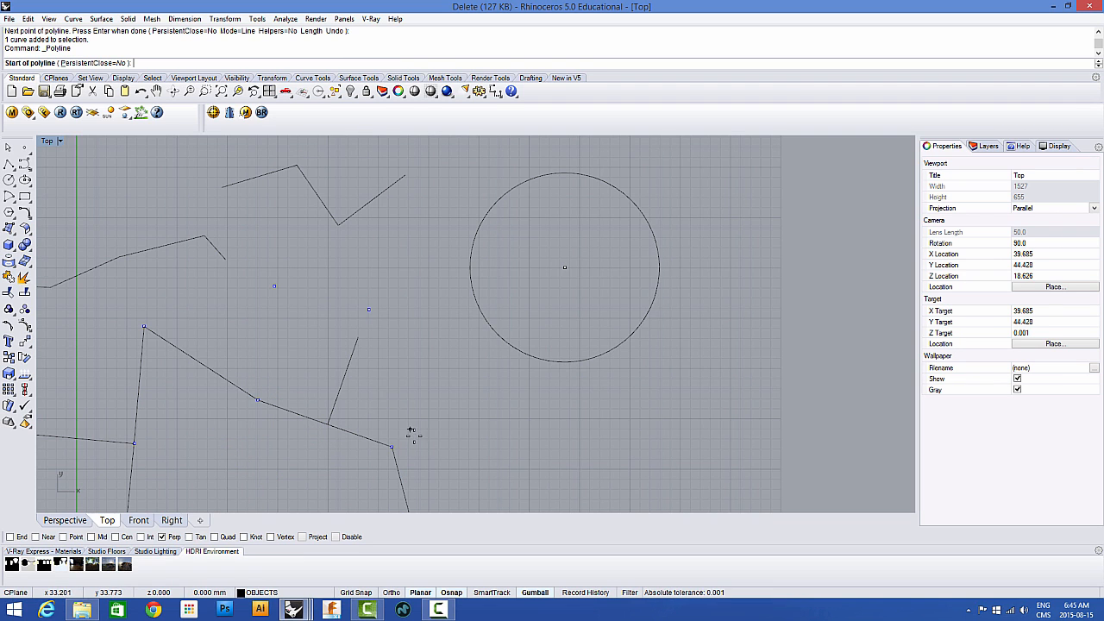
pyautogui.moveTo(412, 431); pyautogui.dragTo(362, 393, button='right')
pyautogui.click(412, 409)
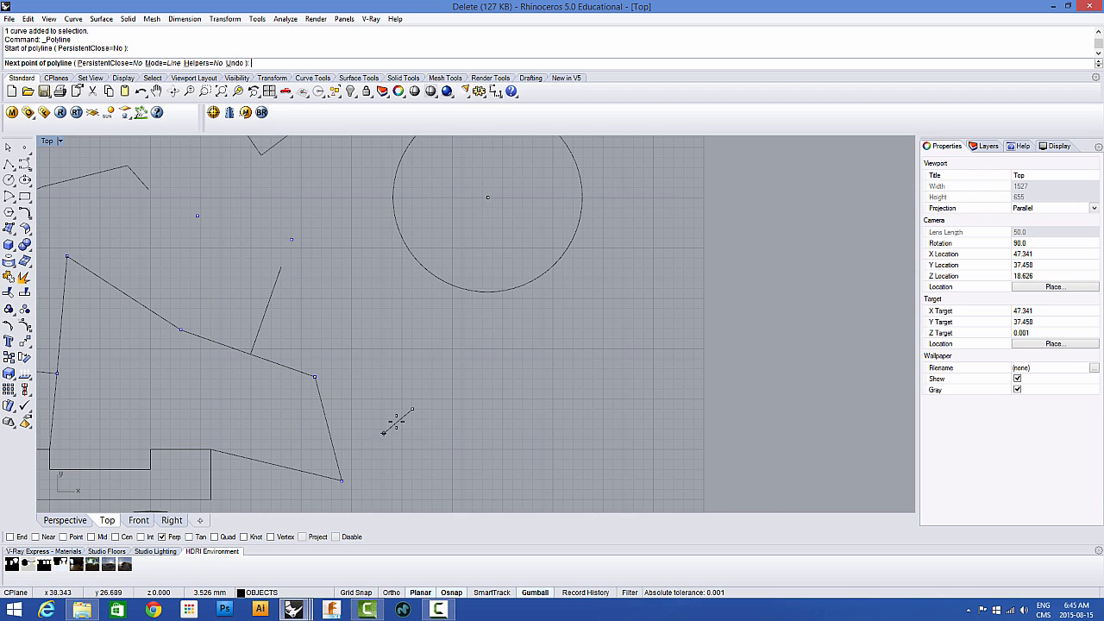
pyautogui.click(329, 431)
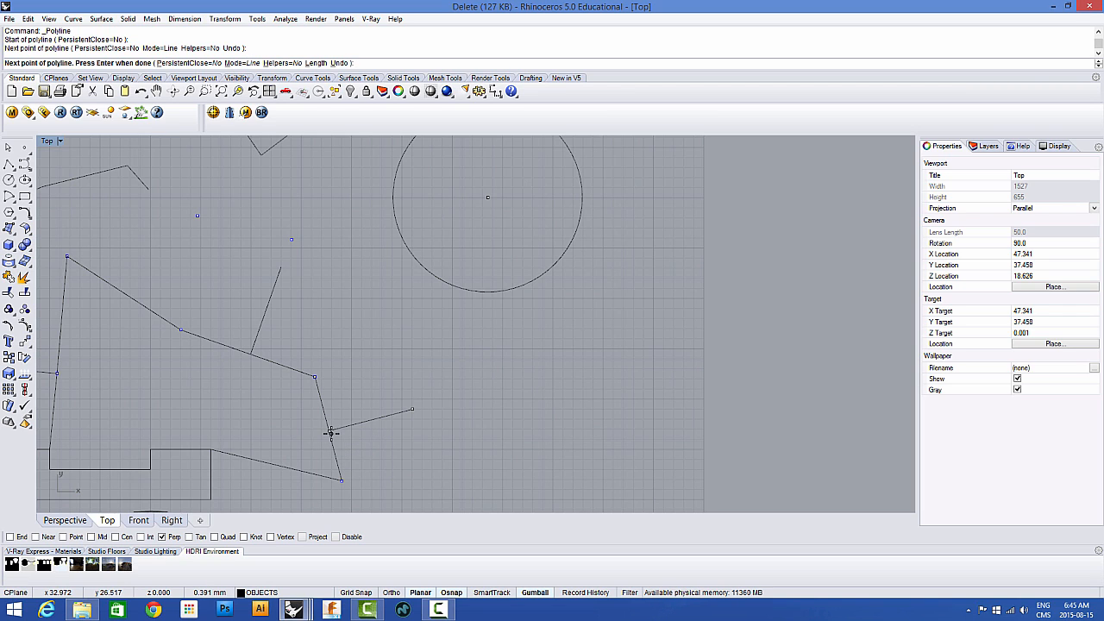
pyautogui.rightClick(331, 432)
# Step: Draw a short line from below the polygon's slanted lower edge, ending perpendicular to that edge
pyautogui.rightClick(271, 435)
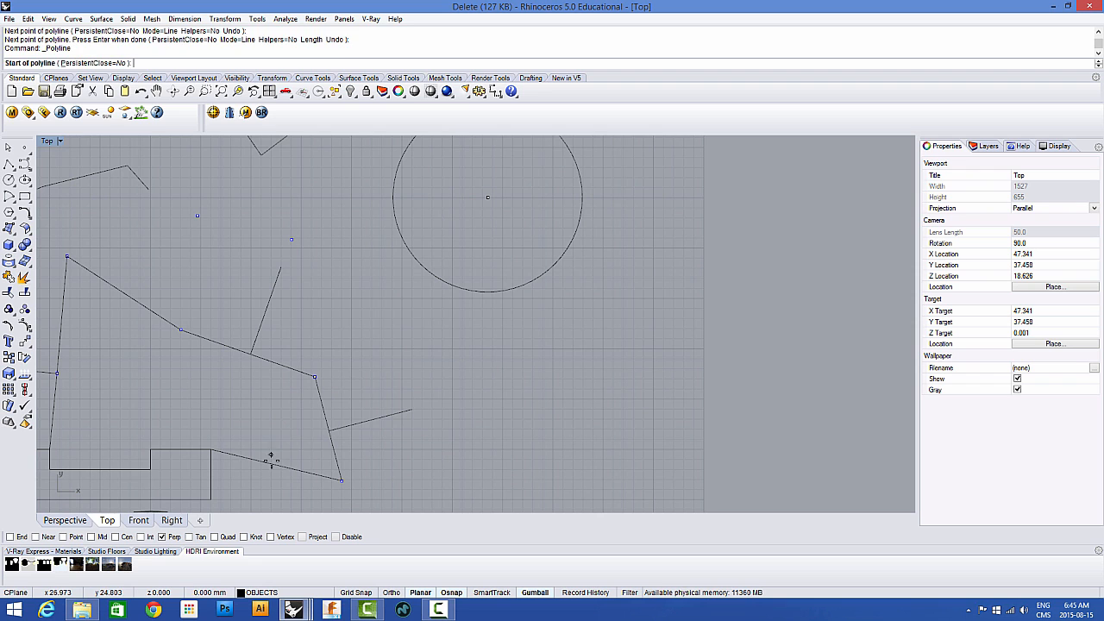
pyautogui.click(263, 490)
pyautogui.click(271, 466)
pyautogui.rightClick(272, 467)
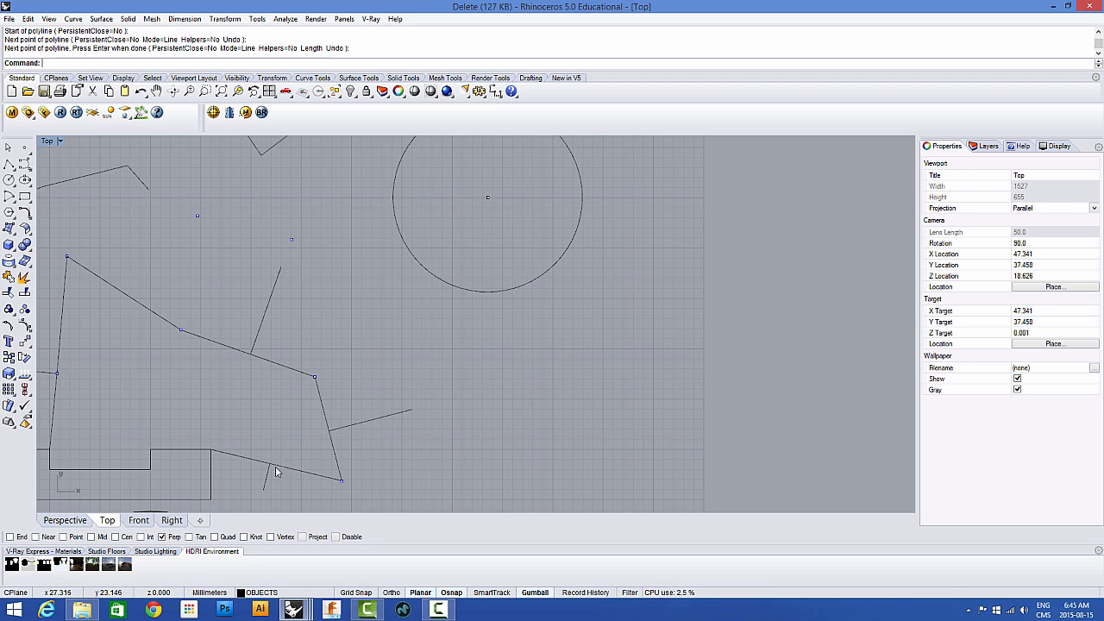
# Step: Replace the Perp snap with Tan and draw a line from the far right, ending tangent to the circle's underside
pyautogui.scroll(-2, 333, 414)
pyautogui.moveTo(370, 395); pyautogui.dragTo(352, 416, button='right')
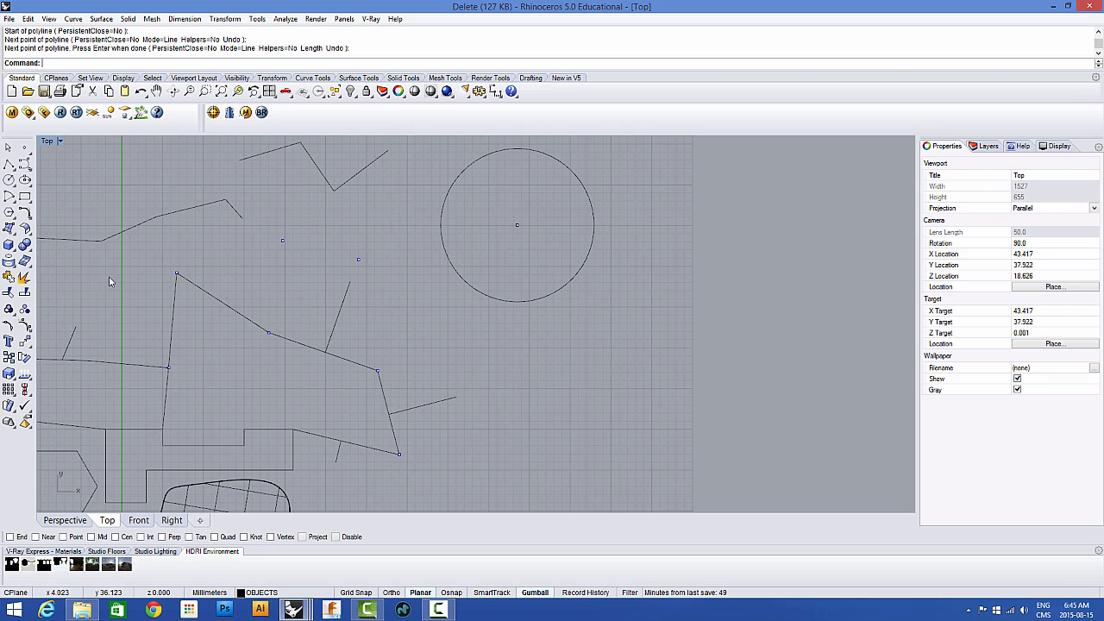
pyautogui.click(8, 165)
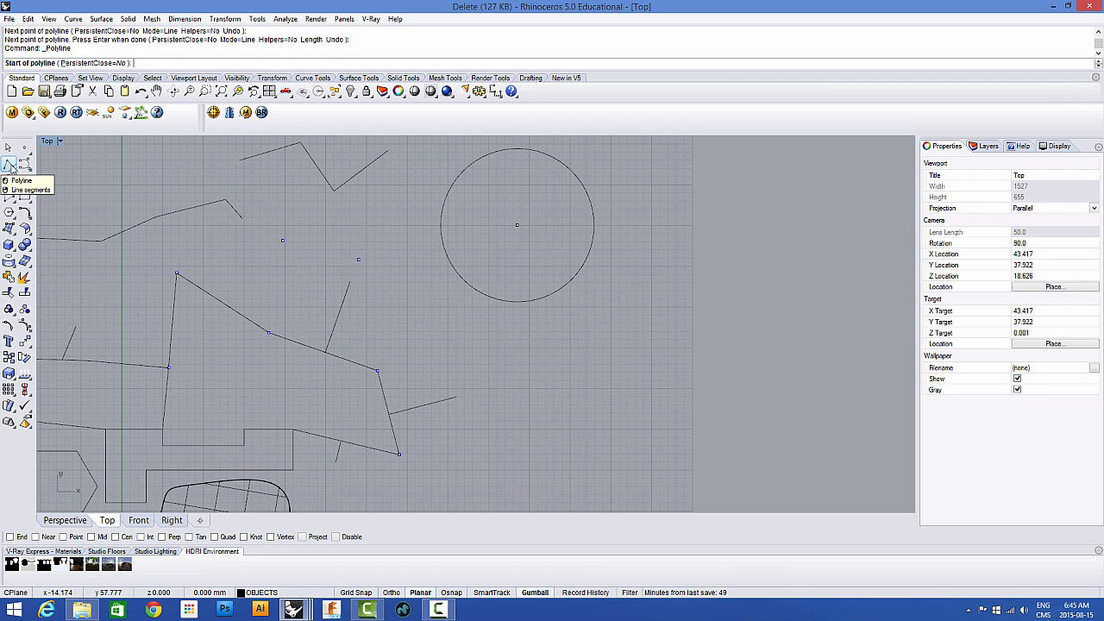
pyautogui.click(807, 321)
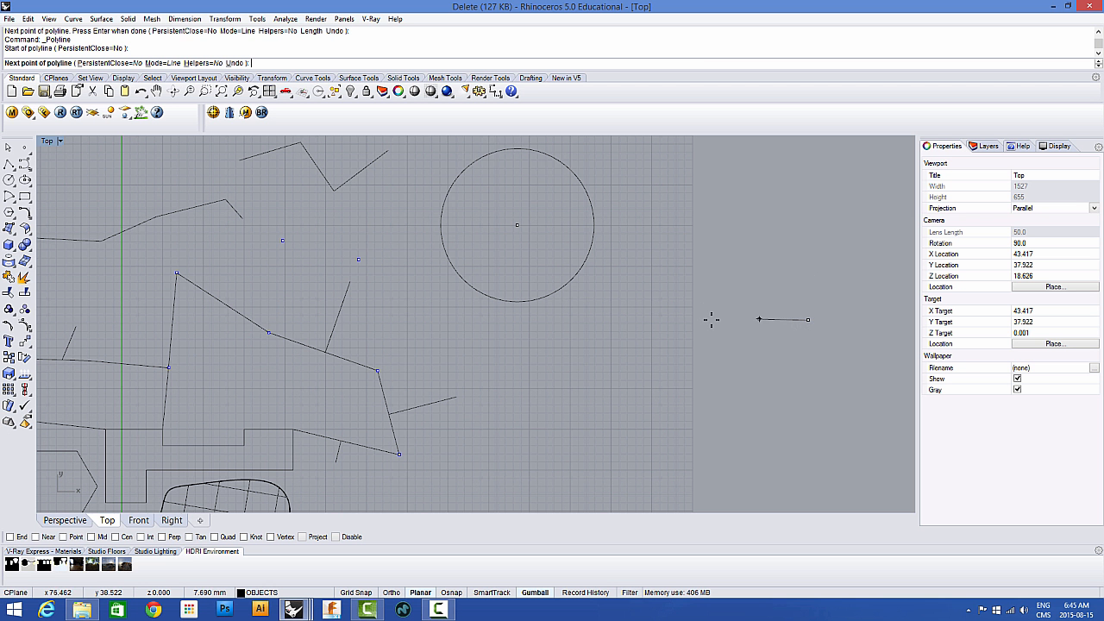
pyautogui.click(200, 539)
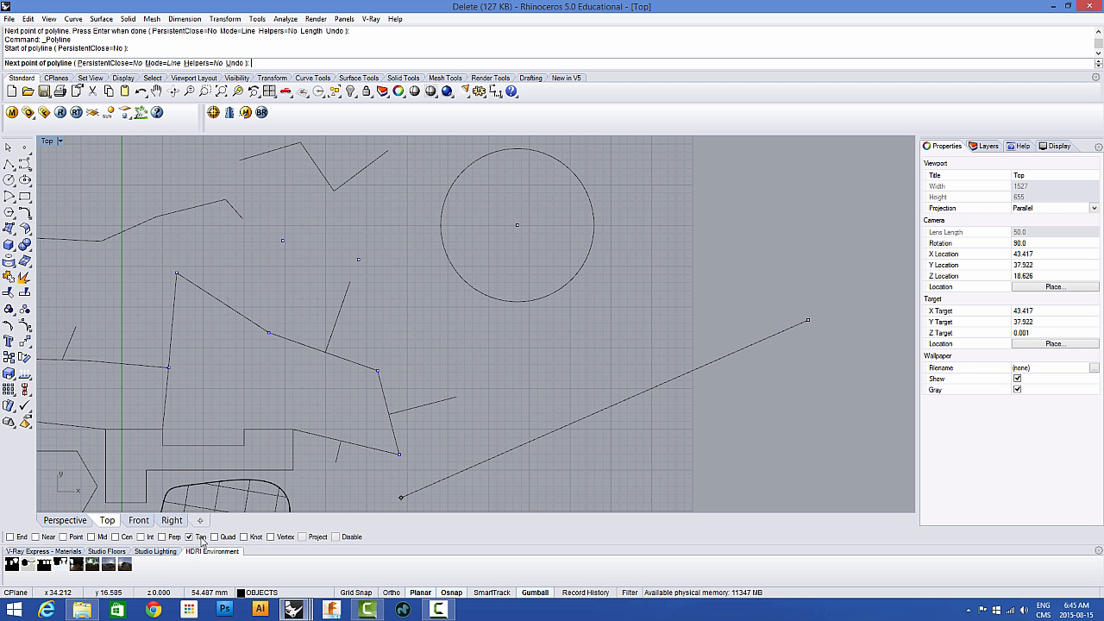
pyautogui.click(516, 303)
pyautogui.rightClick(514, 303)
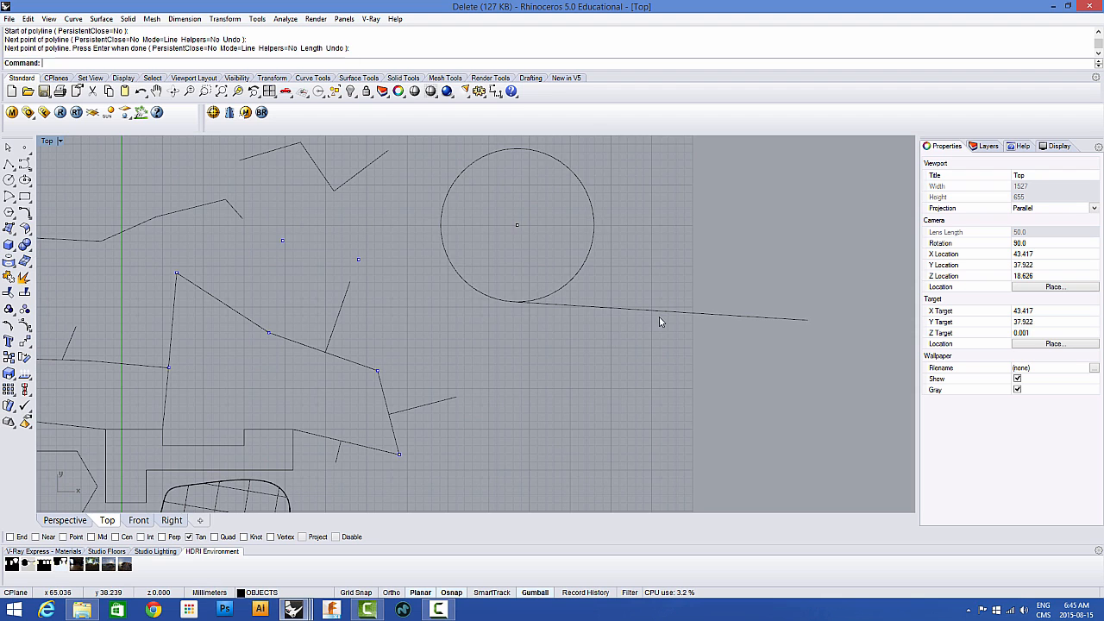
# Step: Draw a second line from the right ending tangent to the circle's upper-right side, and delete both tangent lines
pyautogui.moveTo(805, 247); pyautogui.dragTo(716, 316, button='right')
pyautogui.rightClick(741, 320)
pyautogui.click(742, 316)
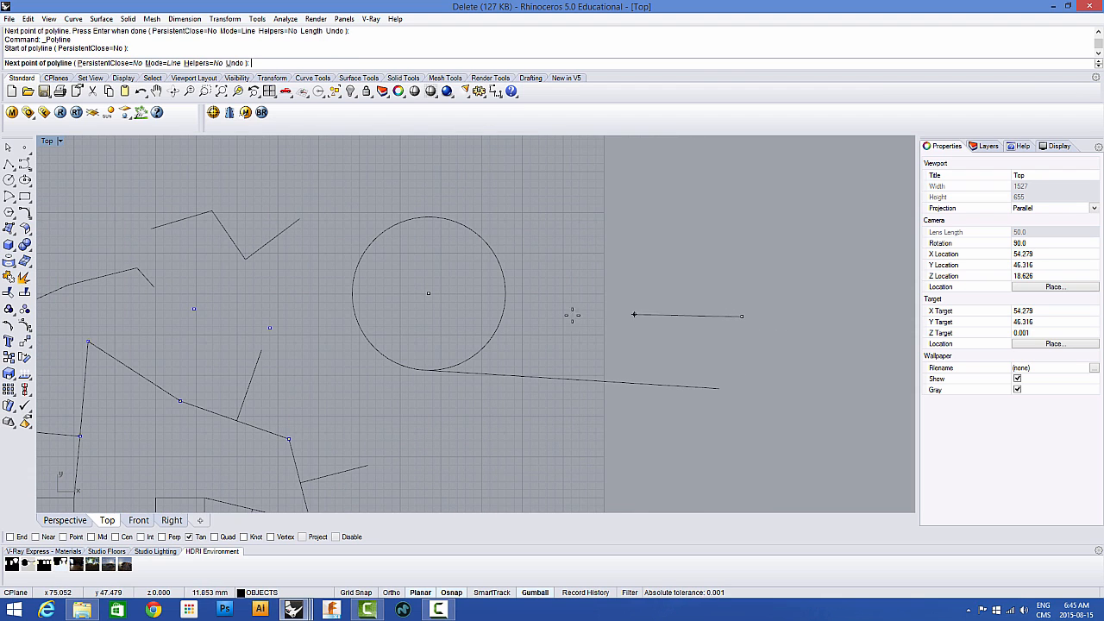
pyautogui.click(455, 220)
pyautogui.rightClick(438, 286)
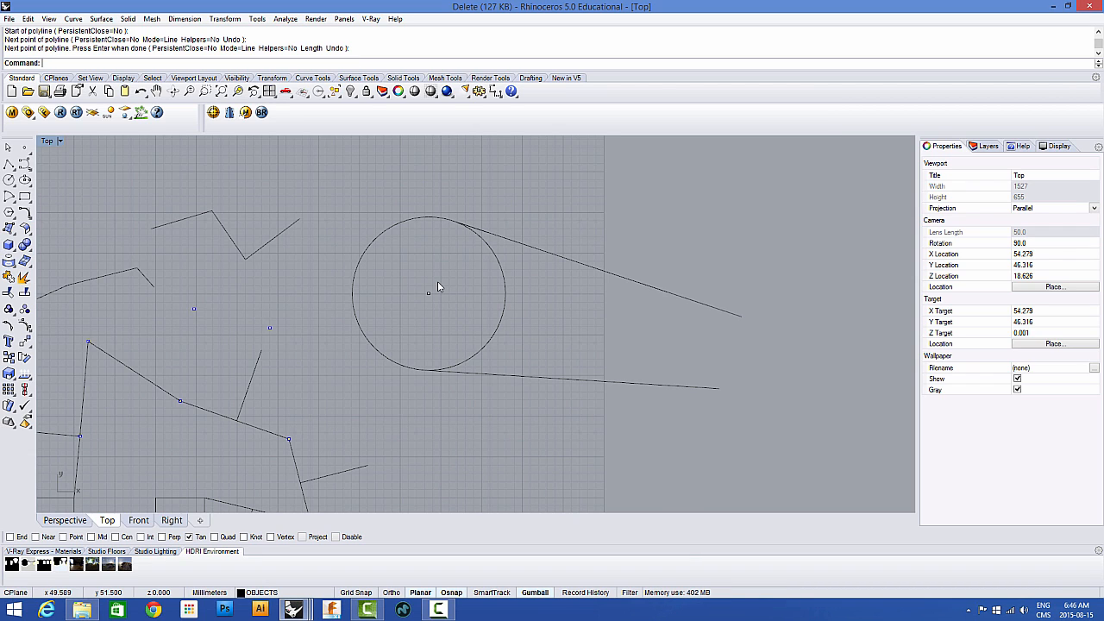
pyautogui.moveTo(751, 225); pyautogui.dragTo(627, 437)
pyautogui.press('Delete')
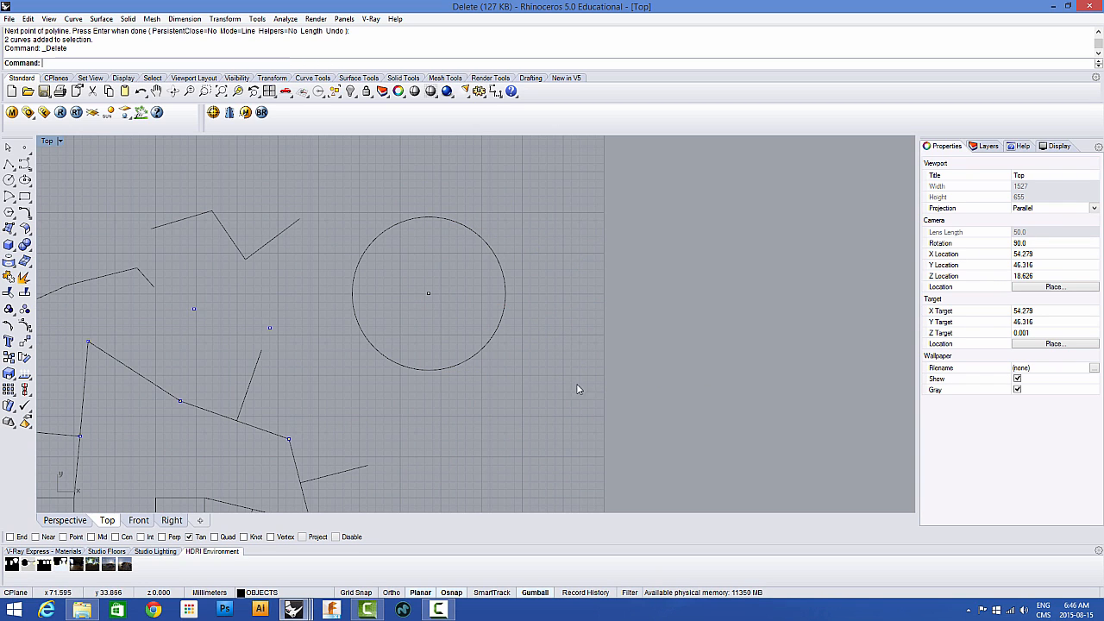
# Step: Replace the Tan snap with Quad and place points at the circle's bottom, left, top and right quadrants
pyautogui.click(24, 148)
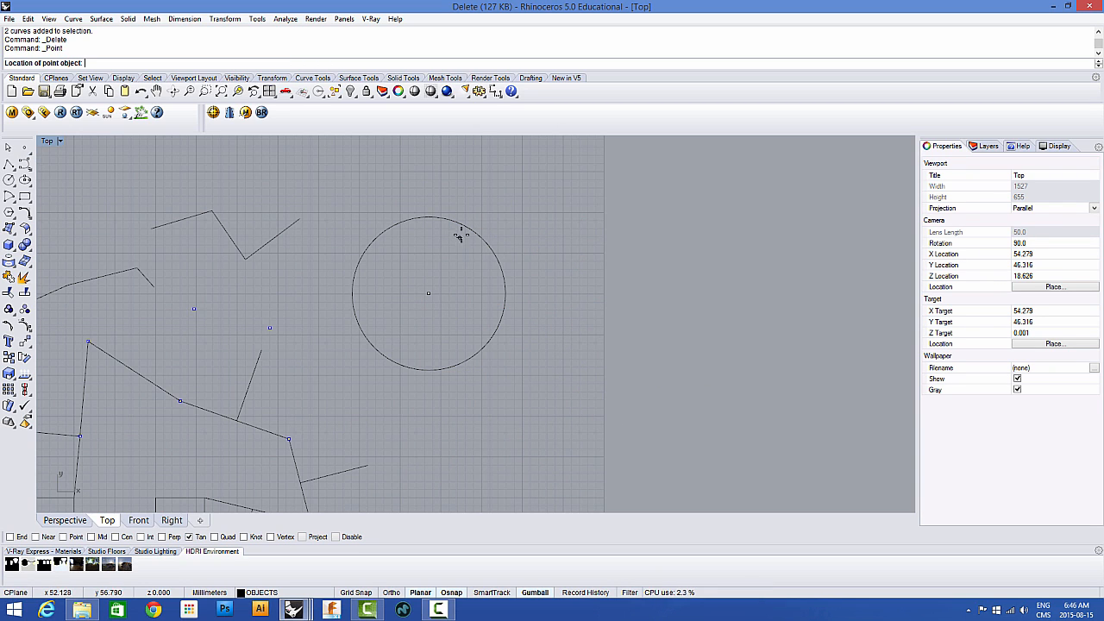
pyautogui.click(24, 148)
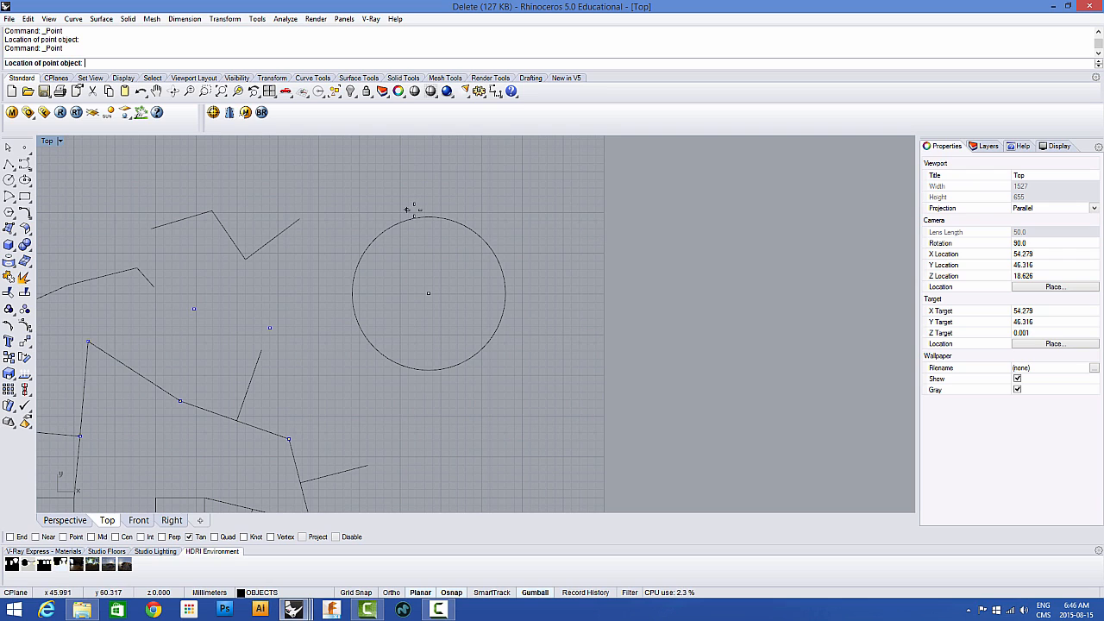
pyautogui.rightClick(211, 537)
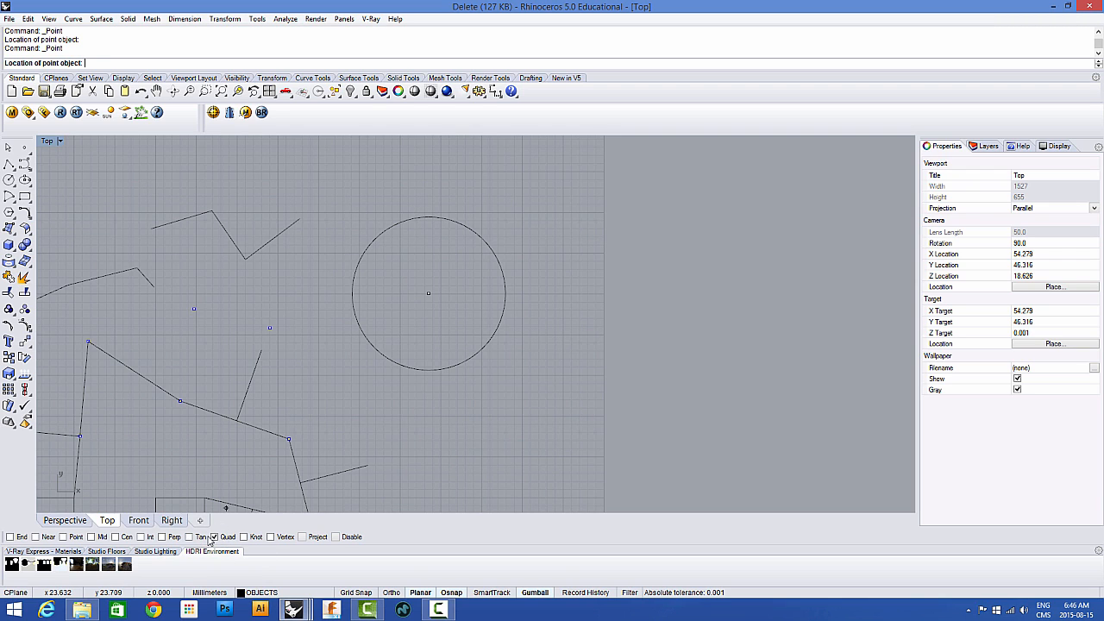
pyautogui.click(429, 371)
pyautogui.press('Return')
pyautogui.click(352, 294)
pyautogui.press('Return')
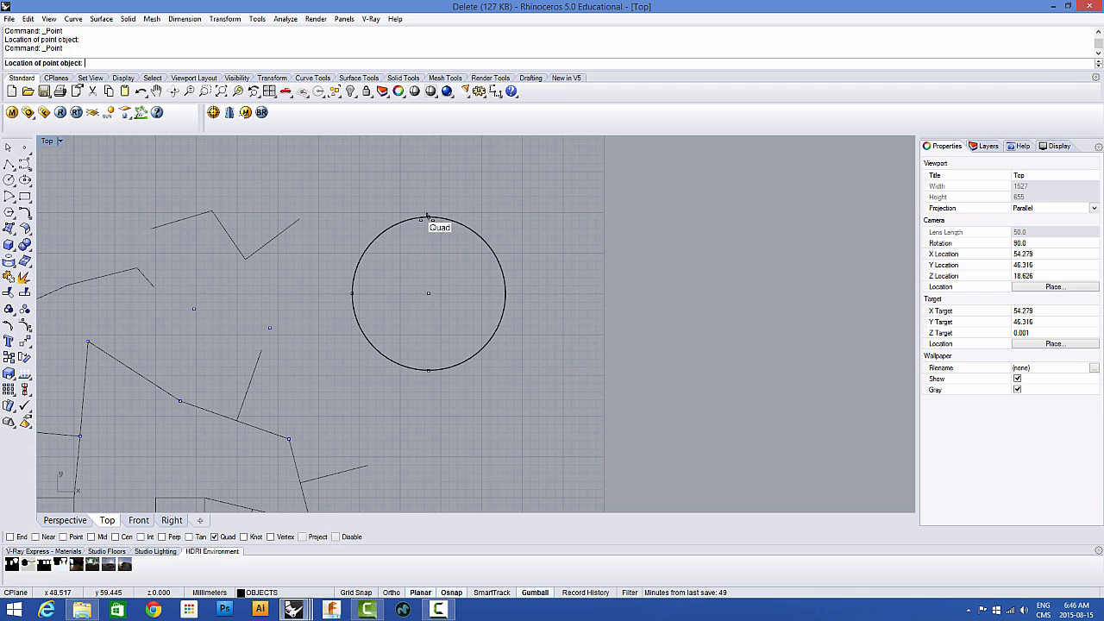
pyautogui.click(429, 217)
pyautogui.press('Return')
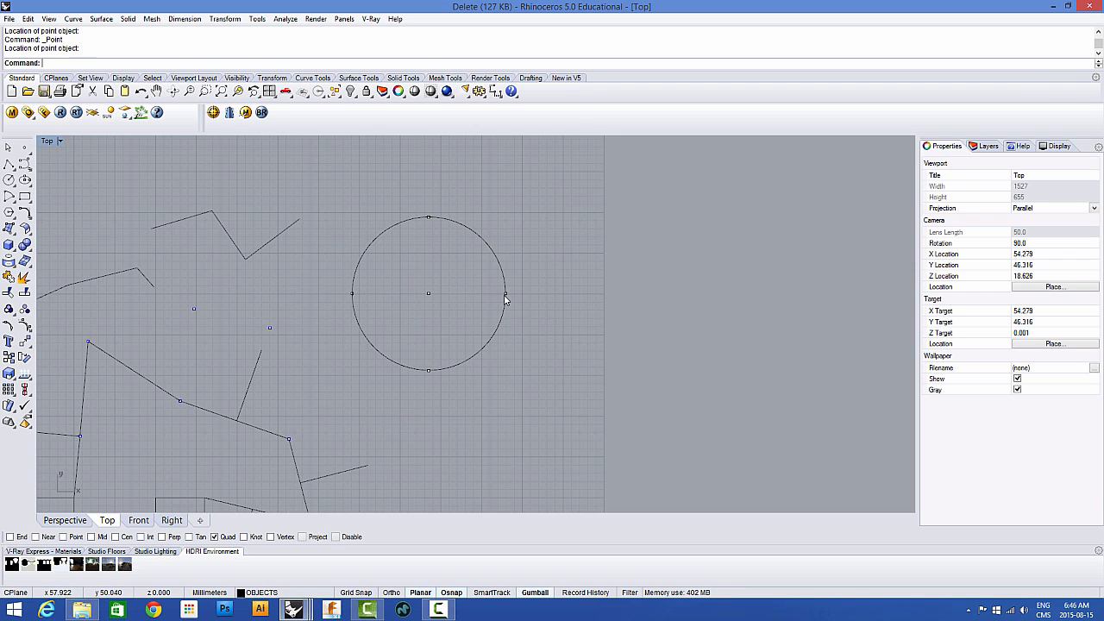
pyautogui.click(492, 296)
# Step: Draw a smooth wavy control-point curve with two crests and two troughs in the empty area right of the circle
pyautogui.click(24, 165)
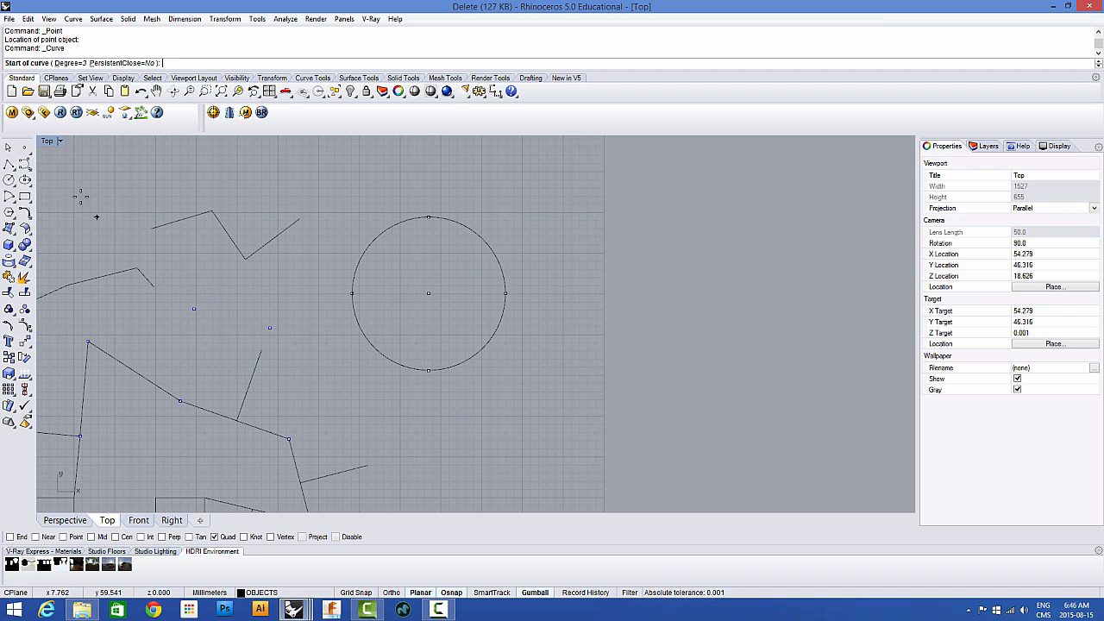
pyautogui.click(24, 165)
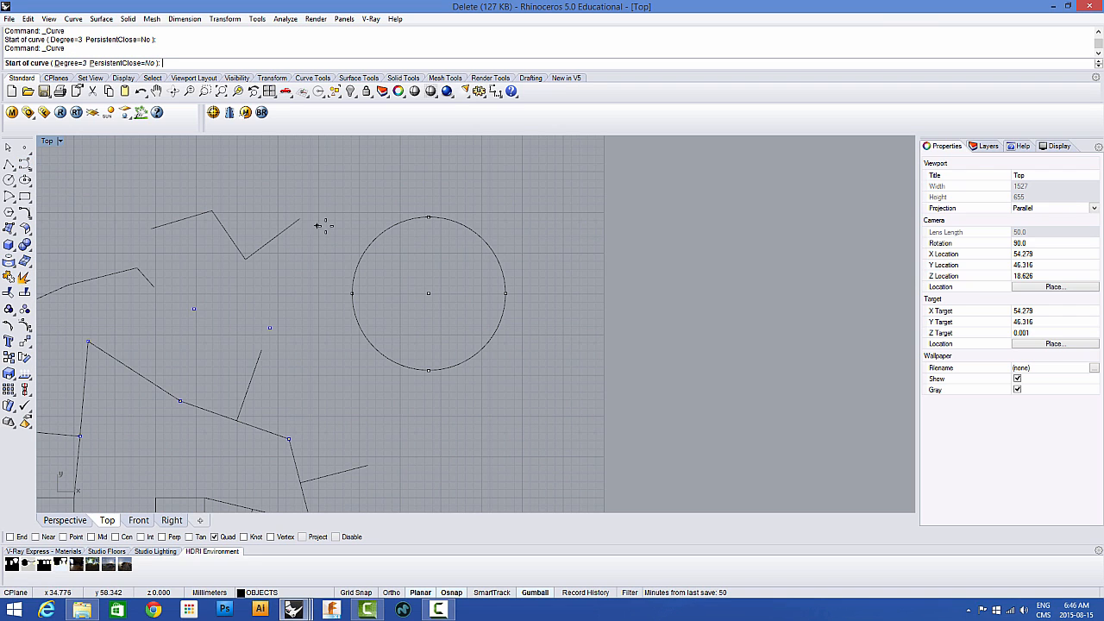
pyautogui.moveTo(320, 221); pyautogui.dragTo(142, 258, button='right')
pyautogui.click(367, 412)
pyautogui.click(400, 309)
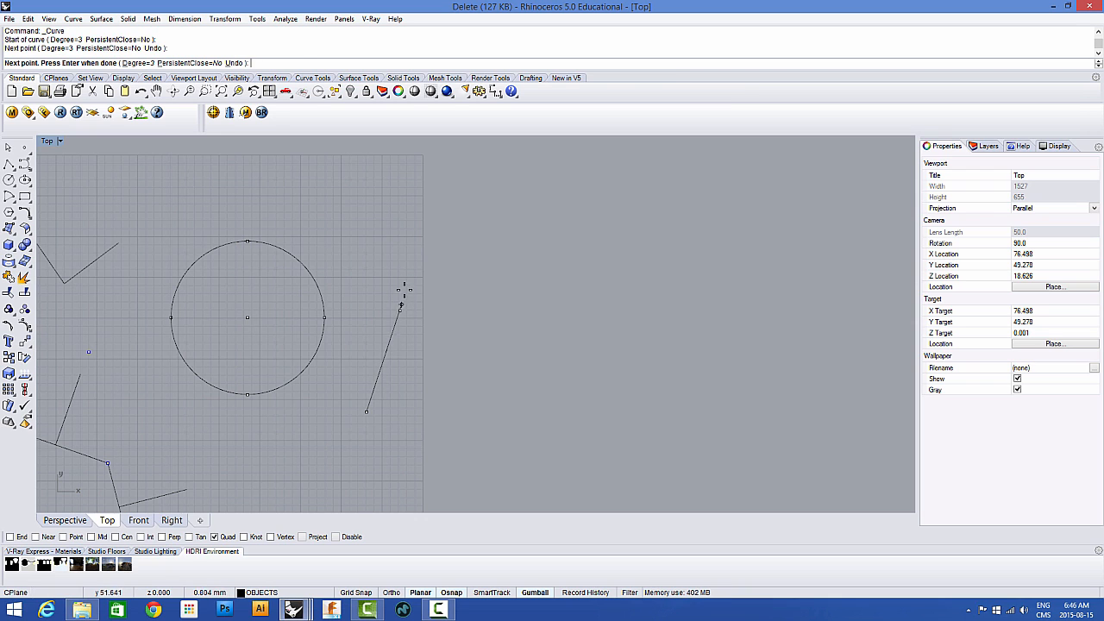
pyautogui.click(417, 263)
pyautogui.click(439, 309)
pyautogui.click(432, 372)
pyautogui.click(464, 428)
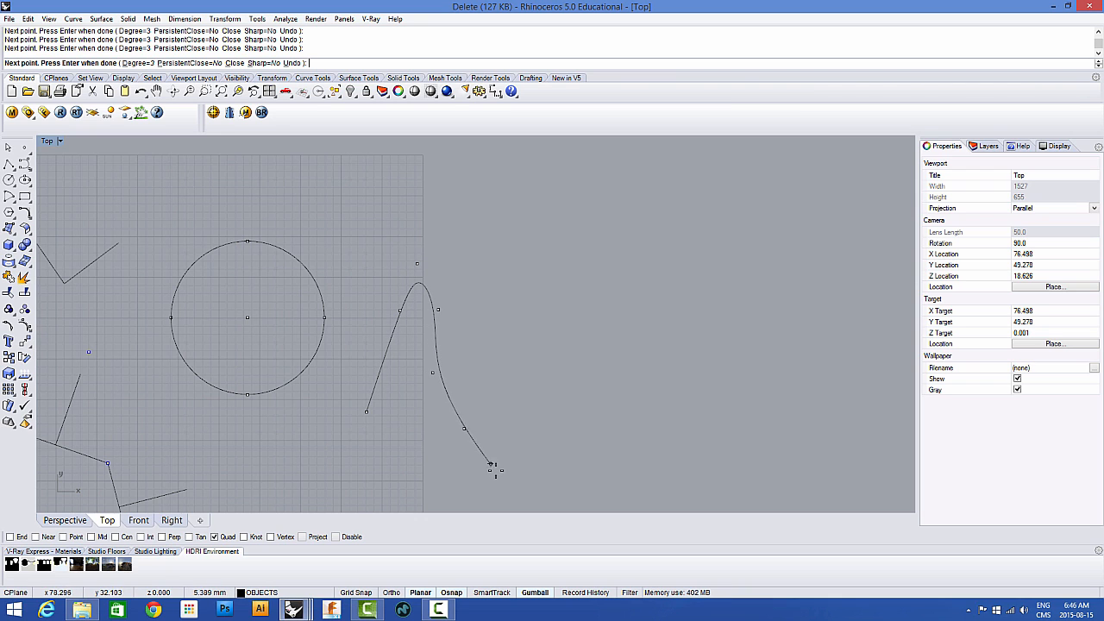
pyautogui.click(497, 472)
pyautogui.click(529, 336)
pyautogui.click(560, 257)
pyautogui.click(616, 284)
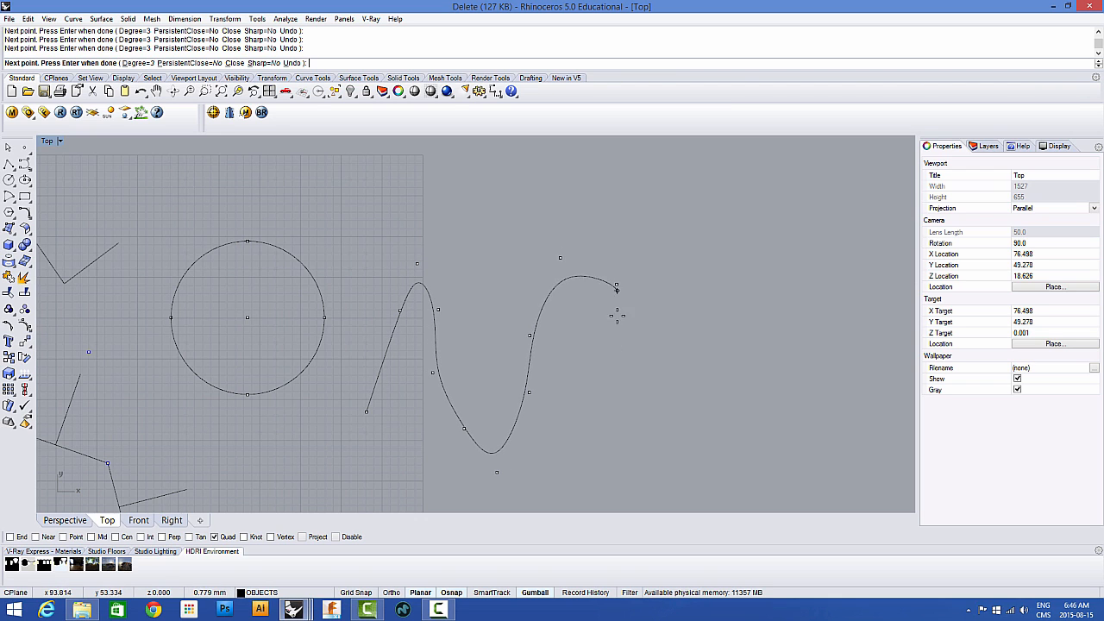
pyautogui.click(619, 380)
pyautogui.click(718, 385)
pyautogui.press('Return')
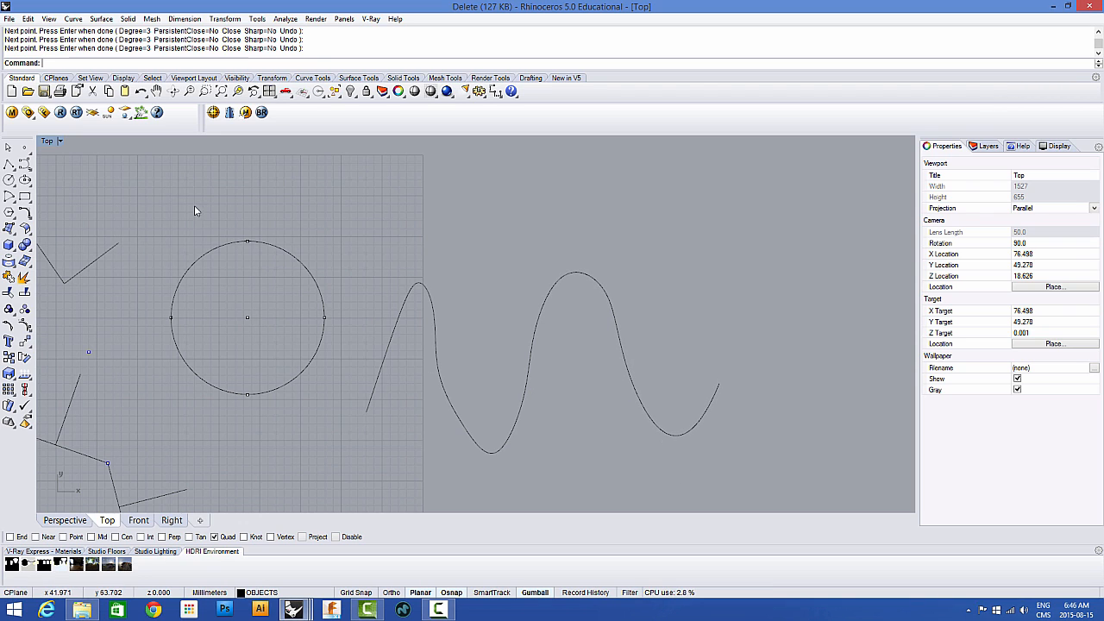
# Step: Place points on the wavy curve's first crest and first trough using the Quad snap
pyautogui.click(24, 149)
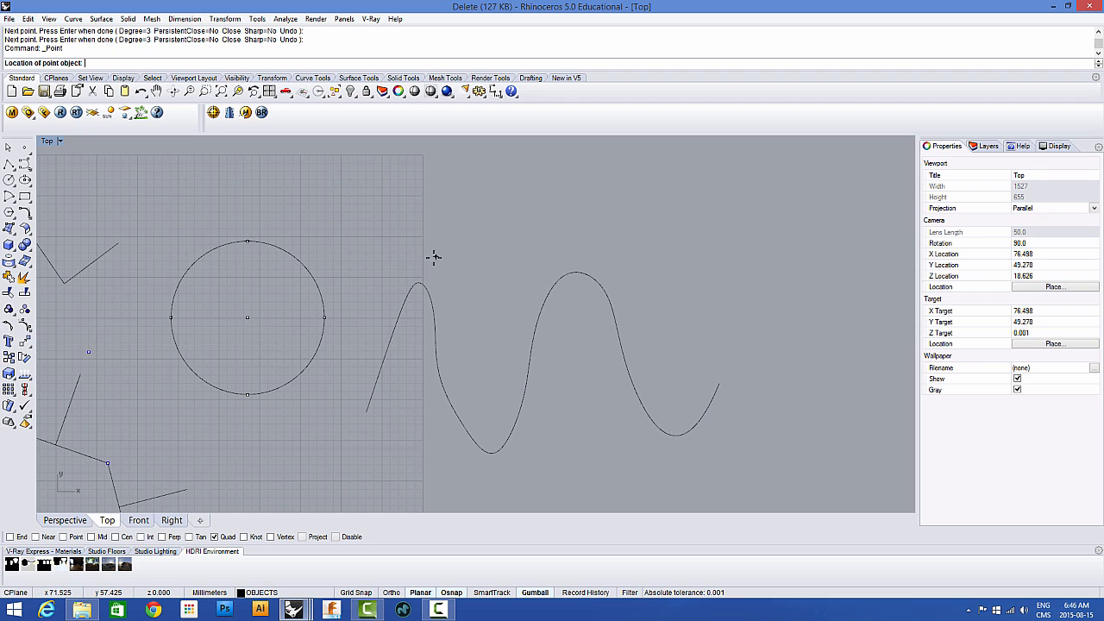
pyautogui.scroll(3, 427, 259)
pyautogui.click(411, 288)
pyautogui.press('Return')
pyautogui.scroll(-2, 458, 261)
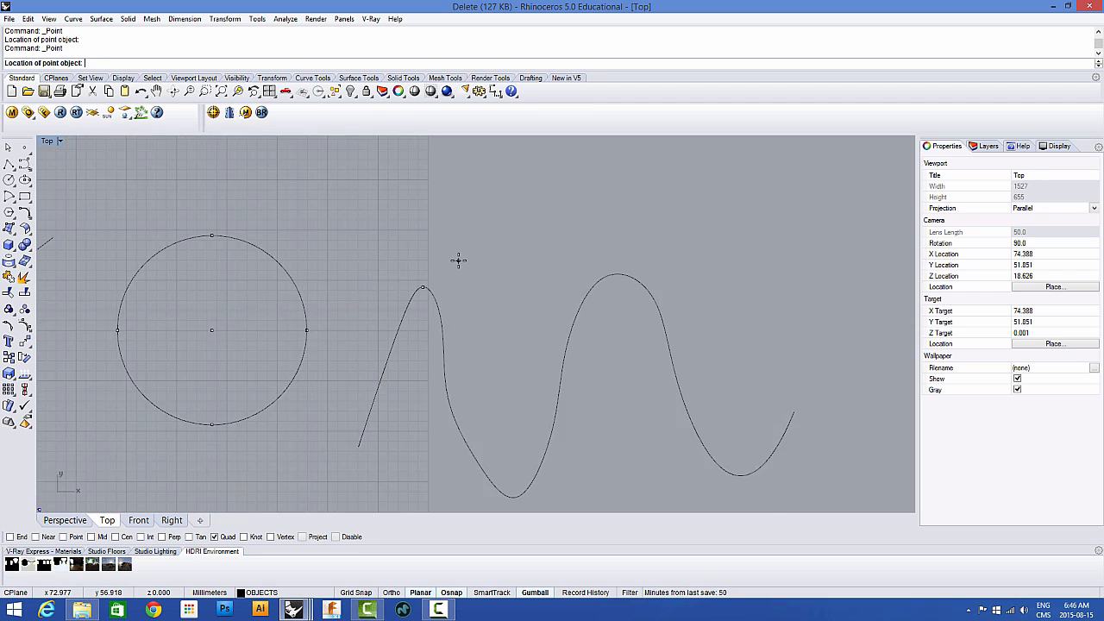
pyautogui.scroll(-2, 458, 261)
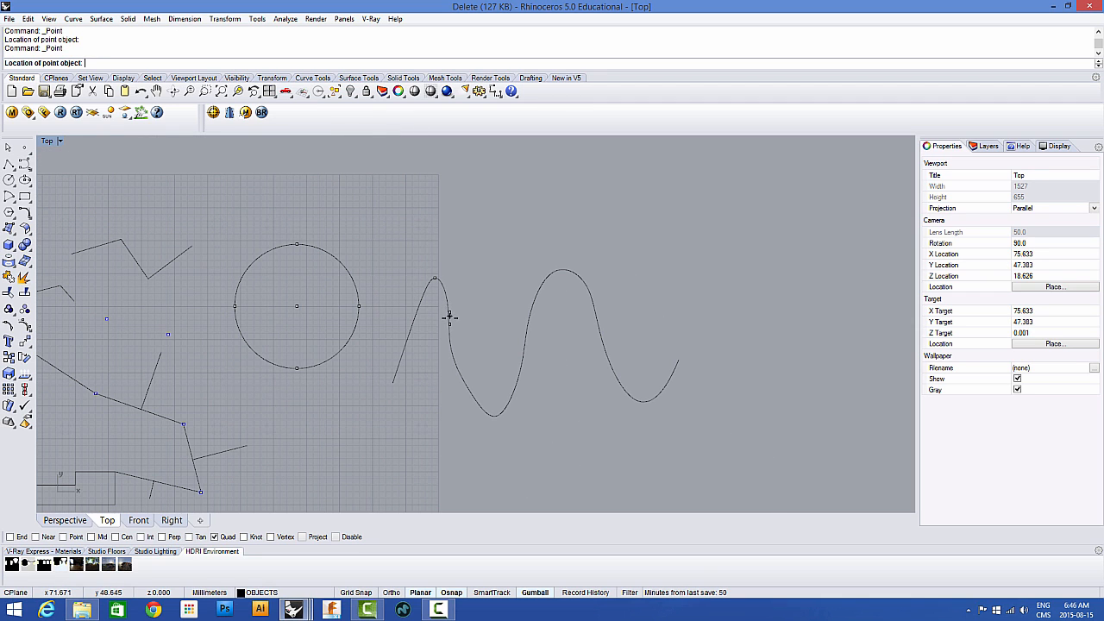
pyautogui.scroll(1, 447, 344)
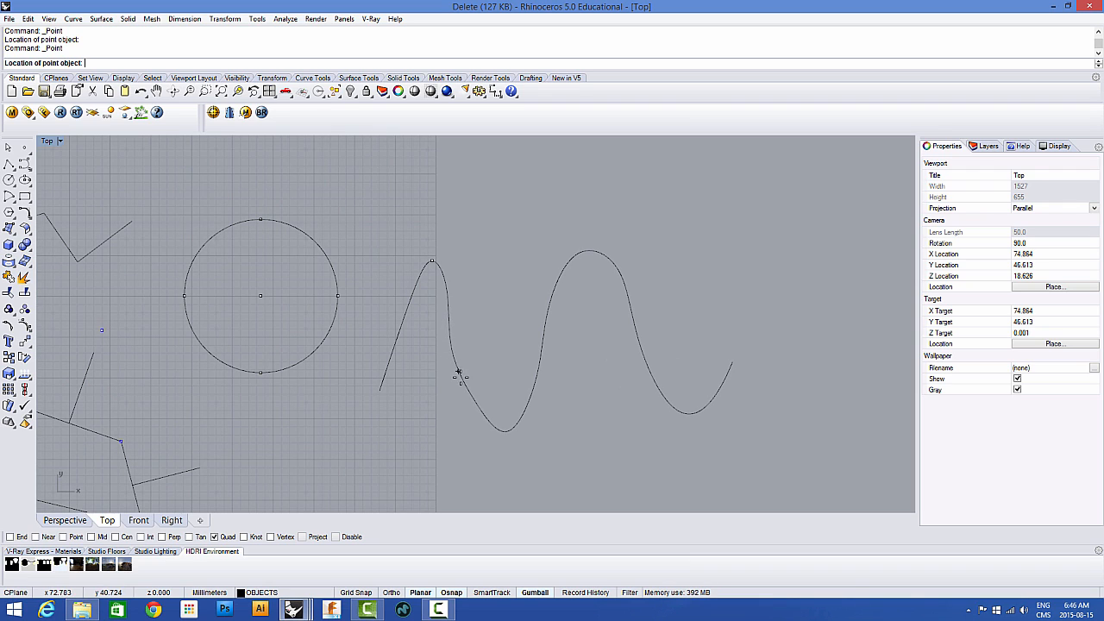
pyautogui.click(508, 434)
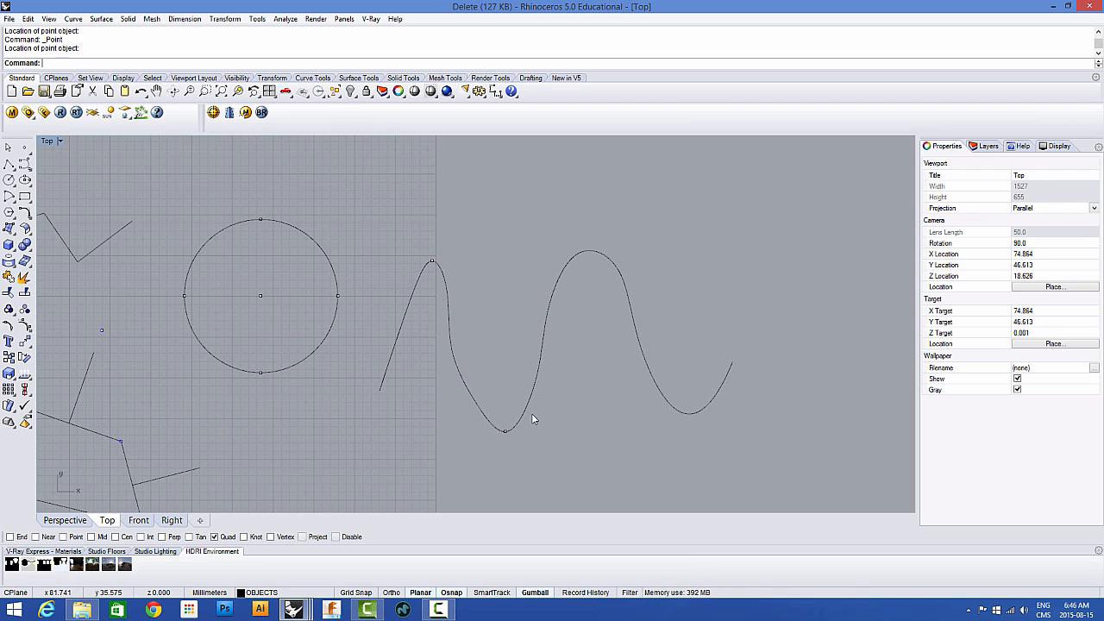
# Step: Place points on the wavy curve's second crest and second trough, and end the Point command
pyautogui.press('Return')
pyautogui.click(590, 252)
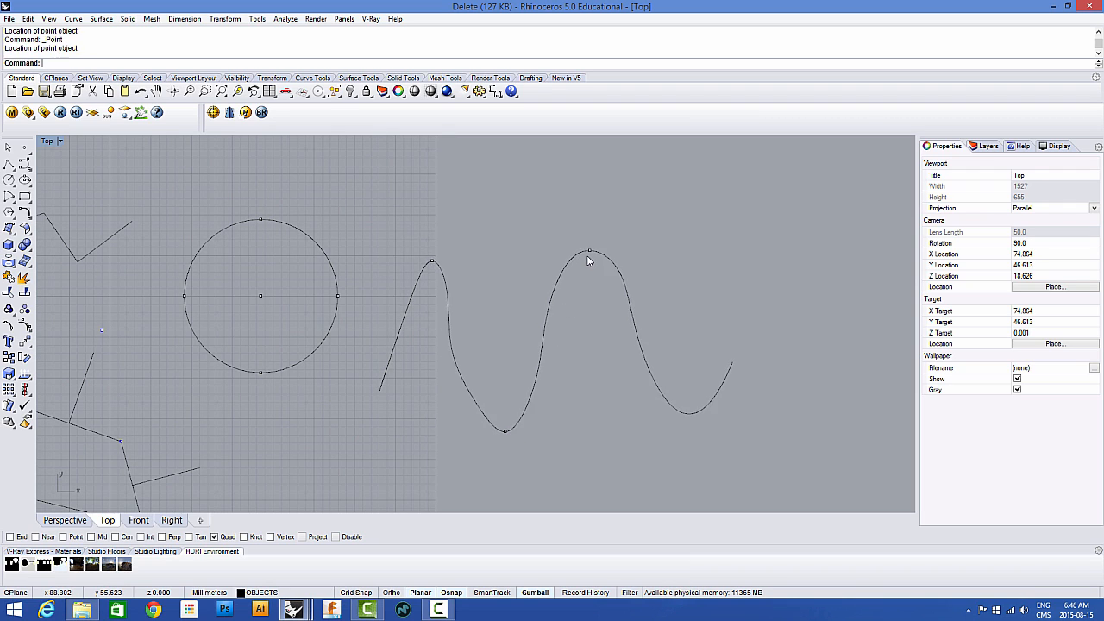
pyautogui.press('Return')
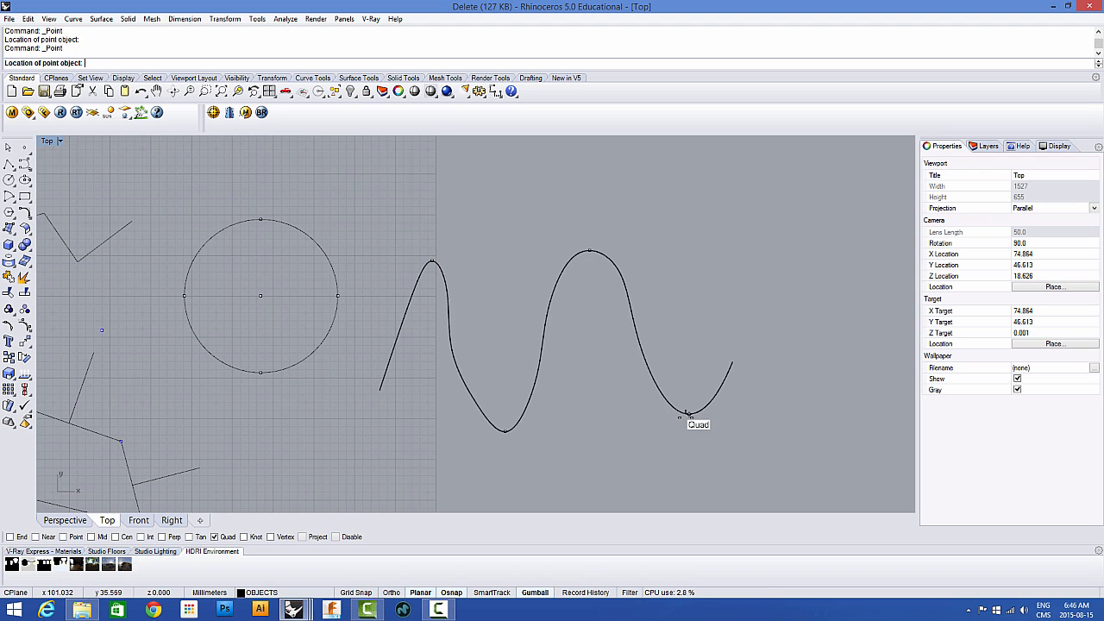
pyautogui.click(688, 414)
pyautogui.press('Return')
pyautogui.press('Escape')
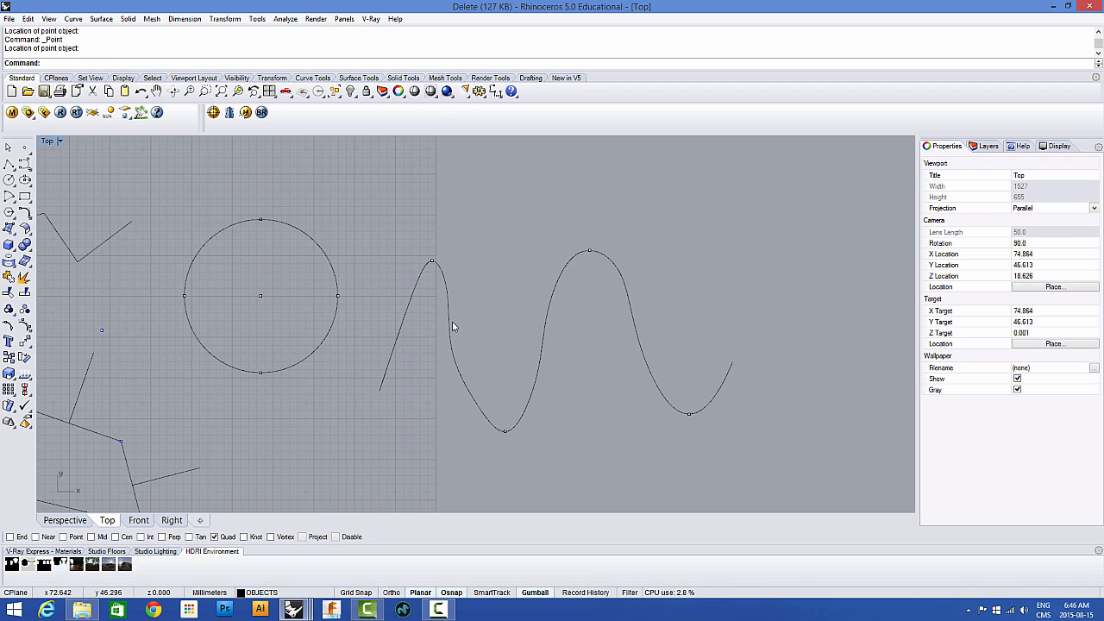
# Step: Turn off the Quad snap and try switching the Disable option for all object snaps on and off
pyautogui.click(215, 537)
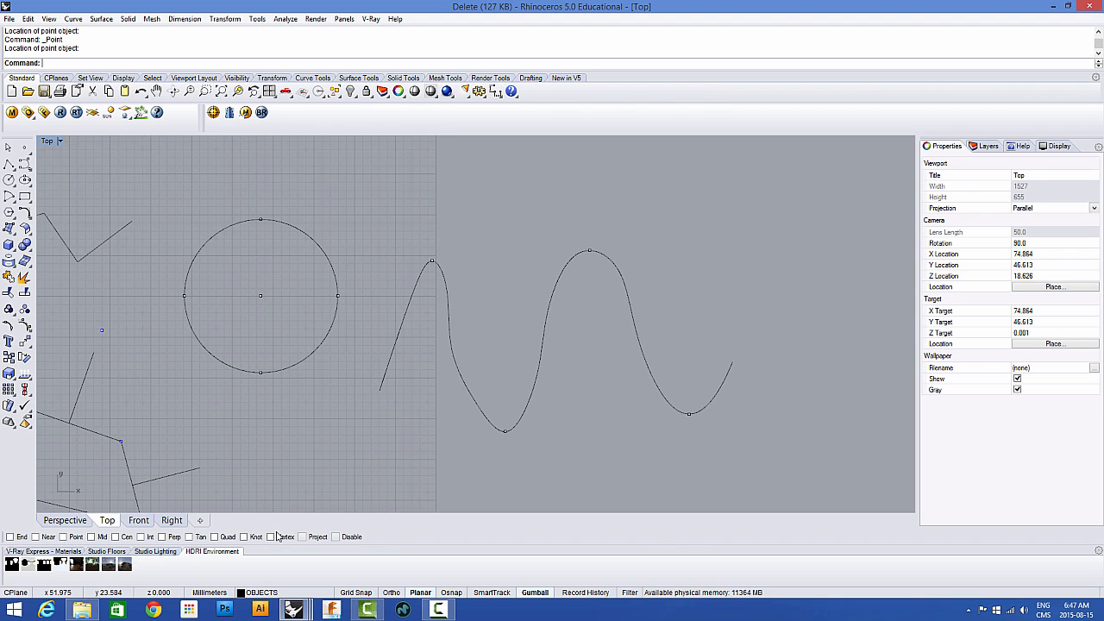
pyautogui.scroll(-5, 422, 467)
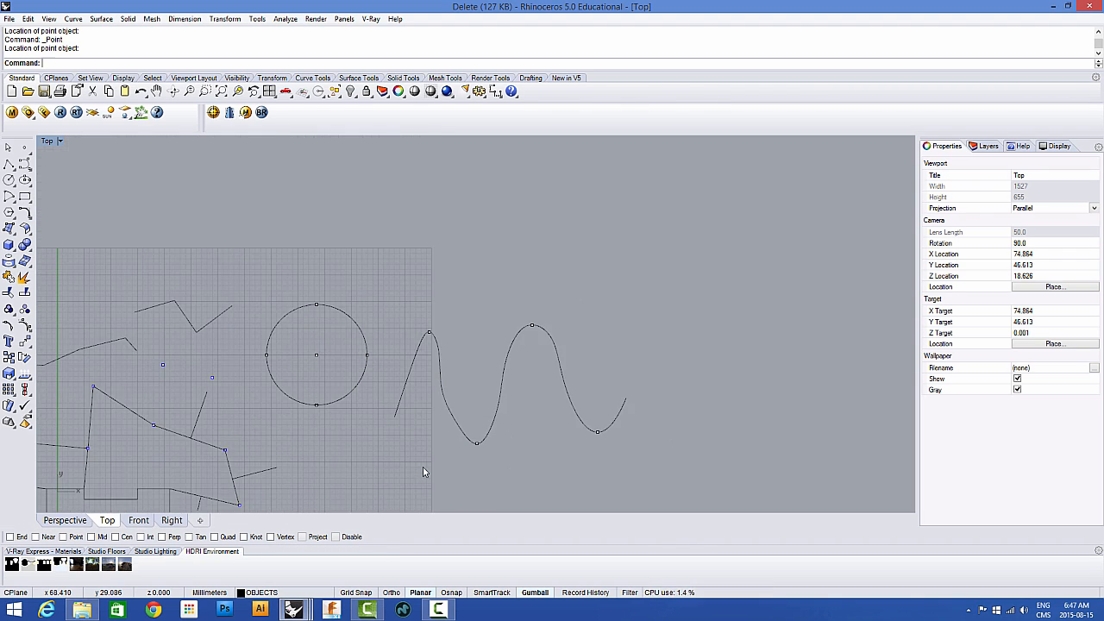
pyautogui.moveTo(328, 456); pyautogui.dragTo(346, 380, button='right')
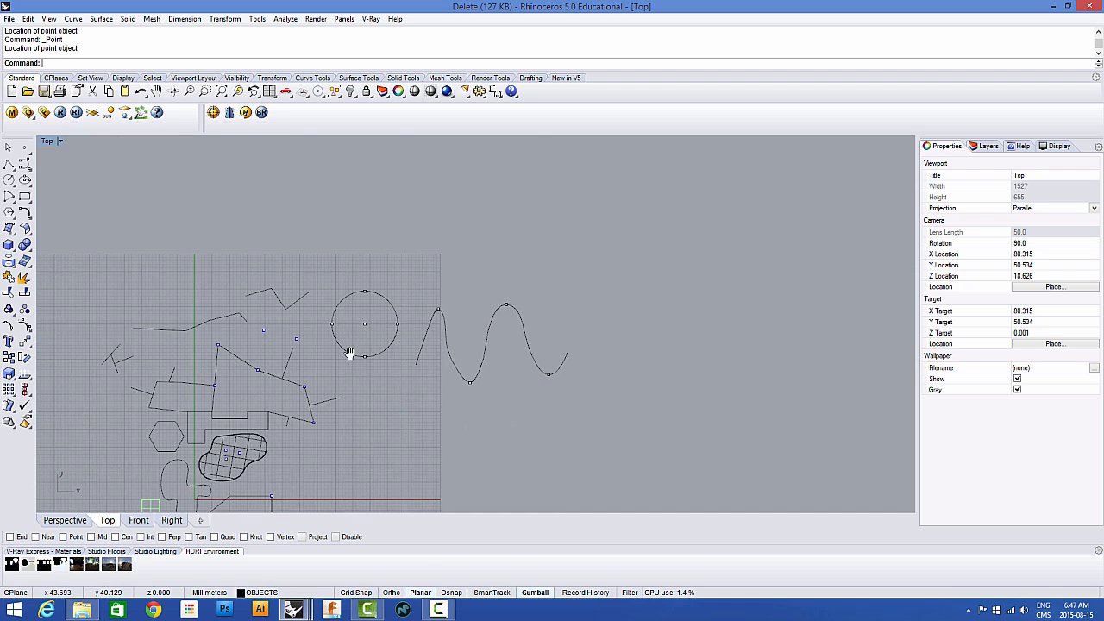
pyautogui.click(335, 540)
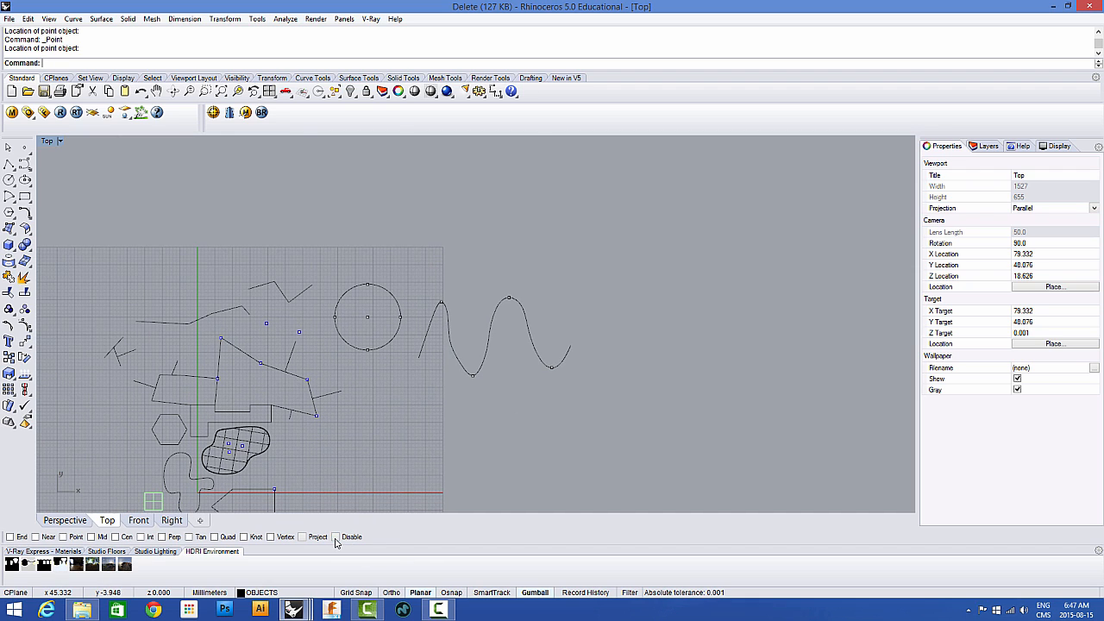
pyautogui.click(336, 538)
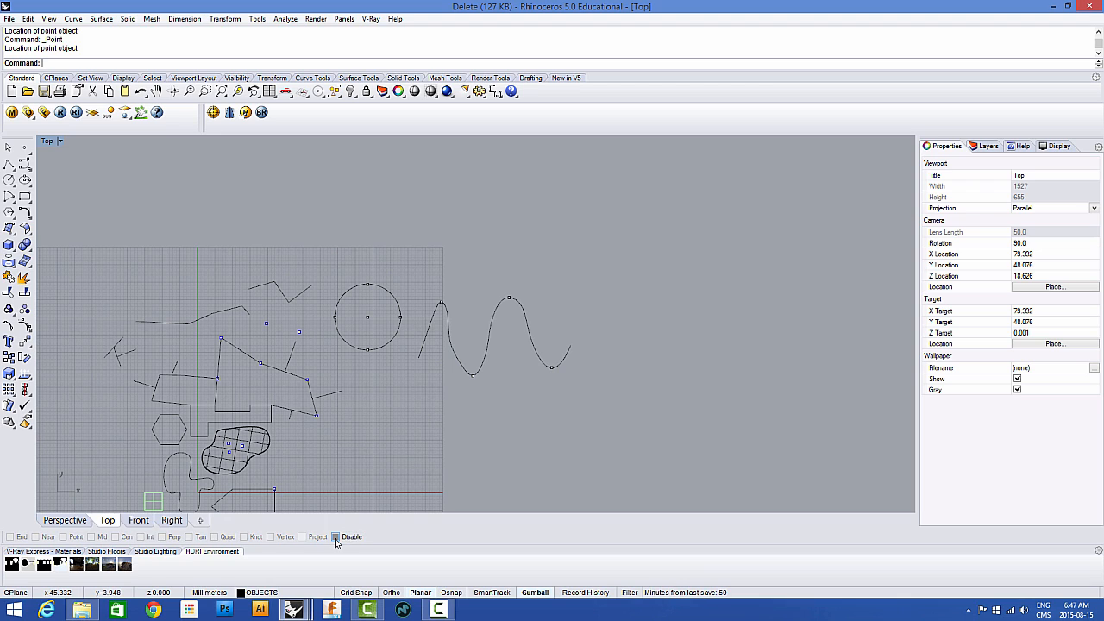
pyautogui.click(336, 538)
pyautogui.click(335, 539)
pyautogui.click(335, 539)
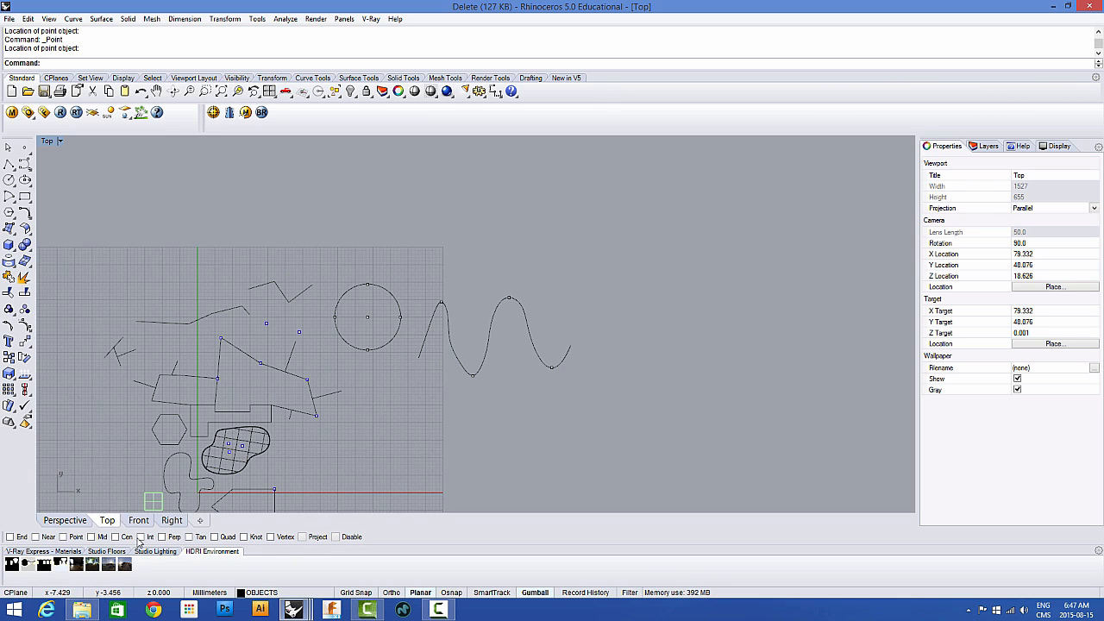
# Step: Turn on the Int, Cen, Point, Near, Tan and Quad object snaps
pyautogui.click(141, 537)
pyautogui.click(115, 536)
pyautogui.click(63, 537)
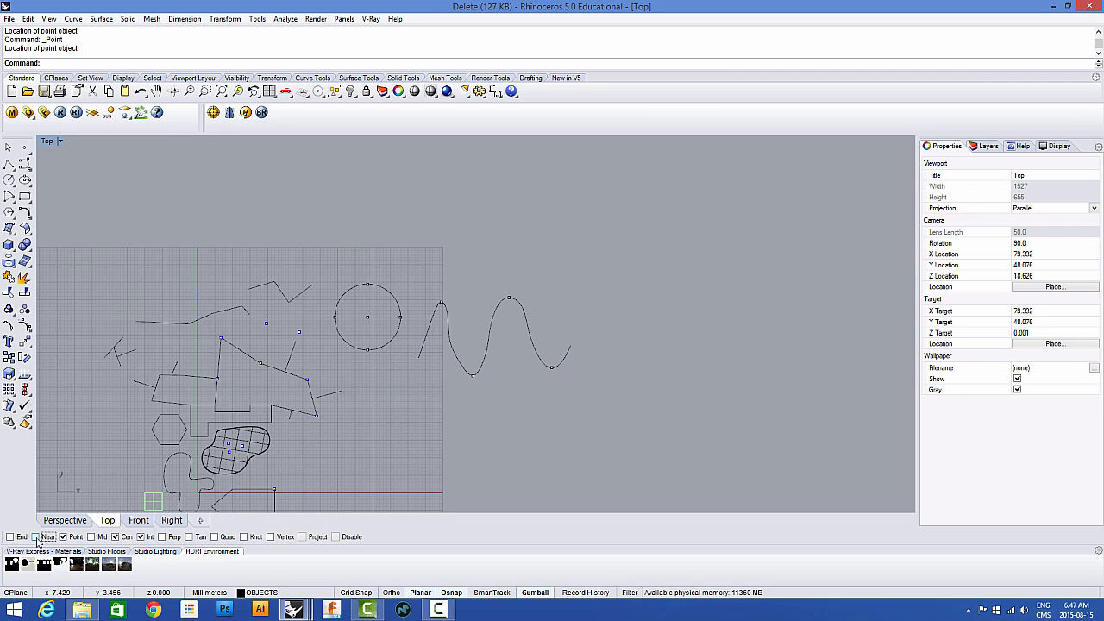
pyautogui.click(36, 537)
pyautogui.click(193, 537)
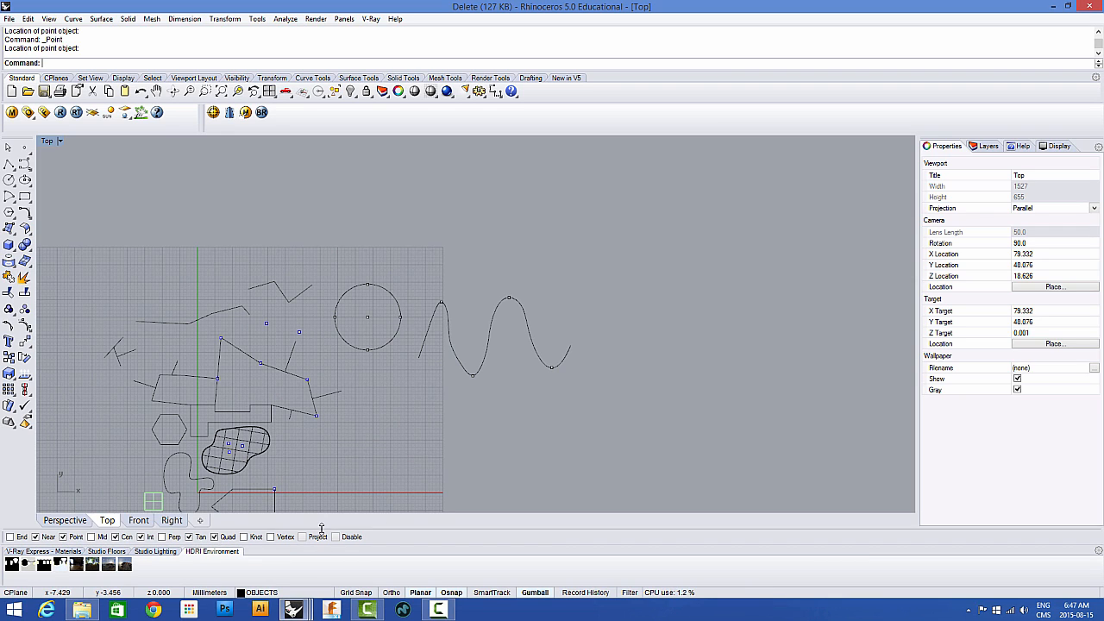
# Step: Start a polyline on the tall polygon's sloping upper edge with the snaps active, heading down to the left
pyautogui.click(9, 168)
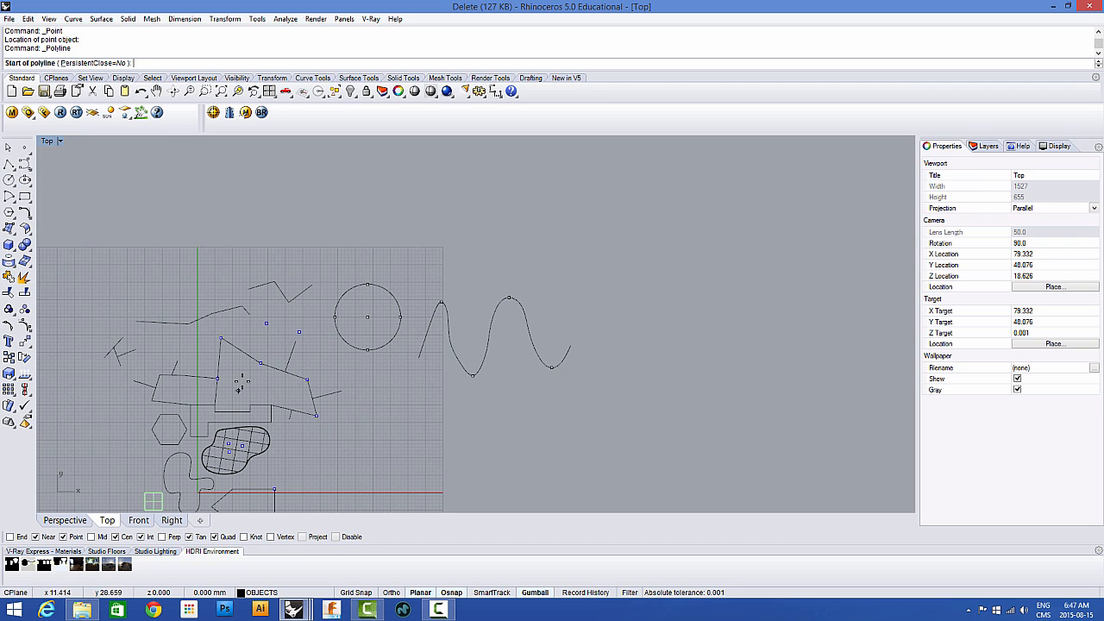
pyautogui.click(231, 347)
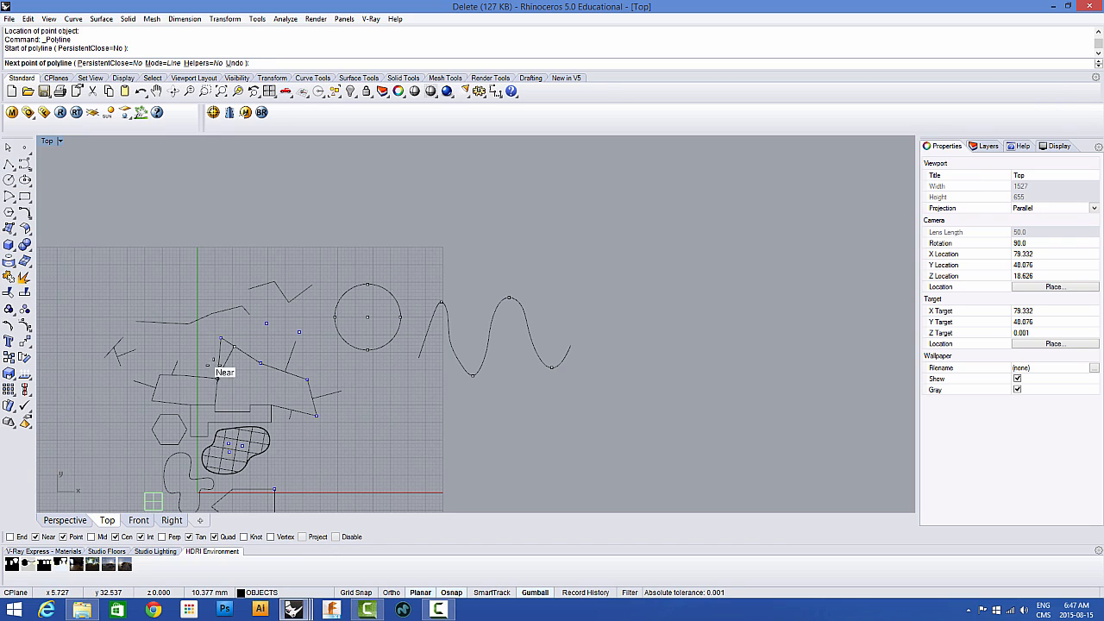
pyautogui.click(209, 360)
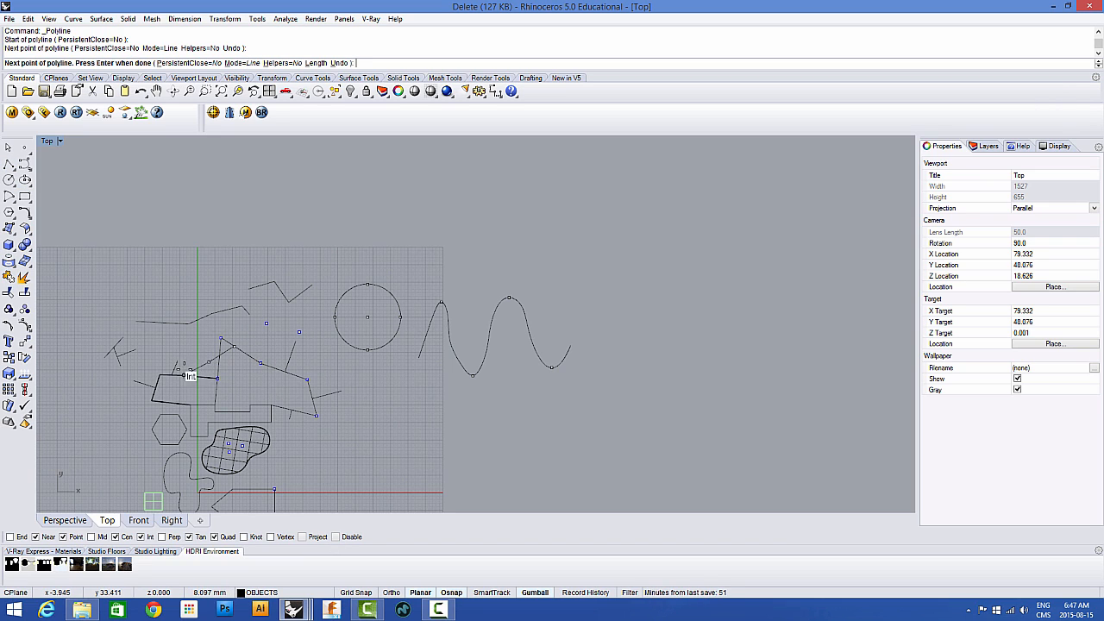
# Step: Disable all object snaps mid-command and continue the polyline freely around the existing shapes, finishing it below and left of the circle
pyautogui.click(335, 537)
pyautogui.click(191, 394)
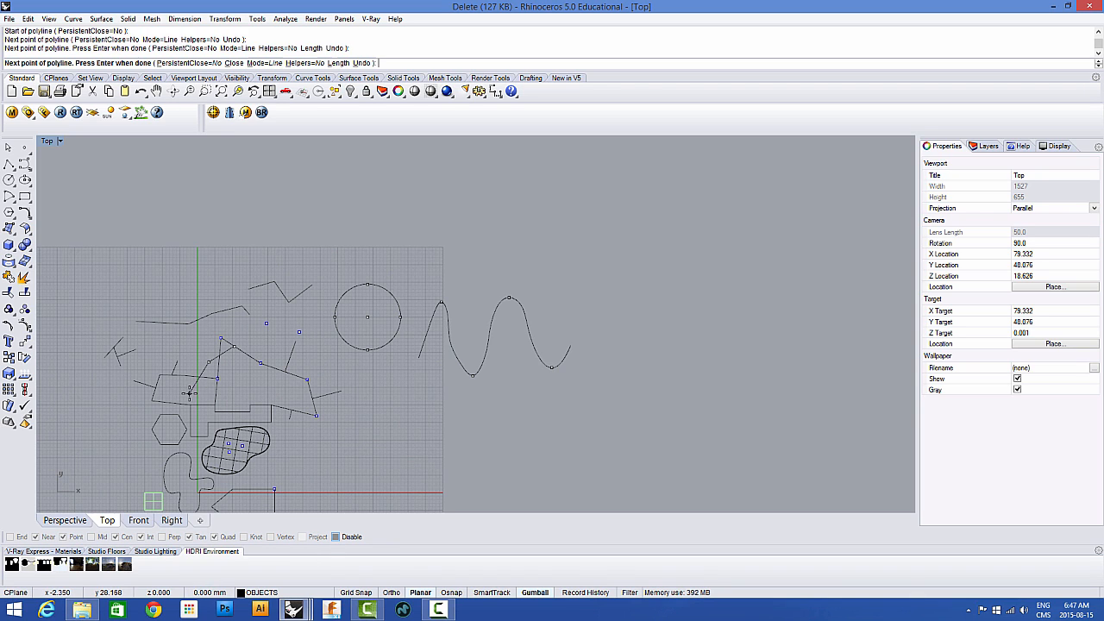
pyautogui.click(143, 418)
pyautogui.click(159, 437)
pyautogui.click(228, 417)
pyautogui.click(257, 390)
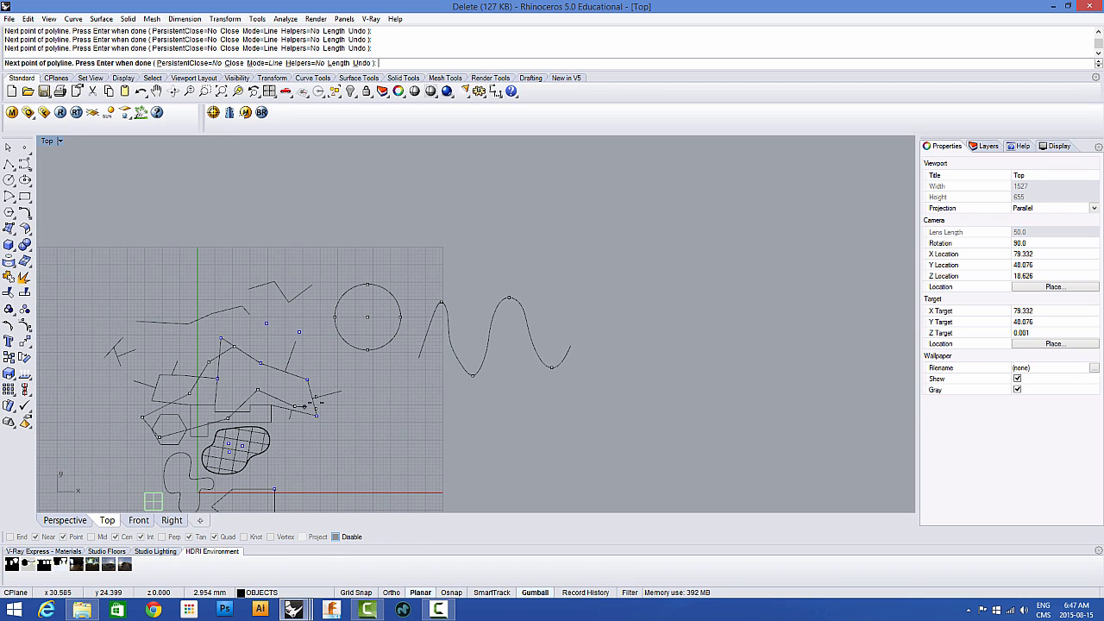
pyautogui.click(294, 406)
pyautogui.click(336, 392)
pyautogui.click(350, 356)
pyautogui.click(323, 333)
pyautogui.scroll(2, 300, 340)
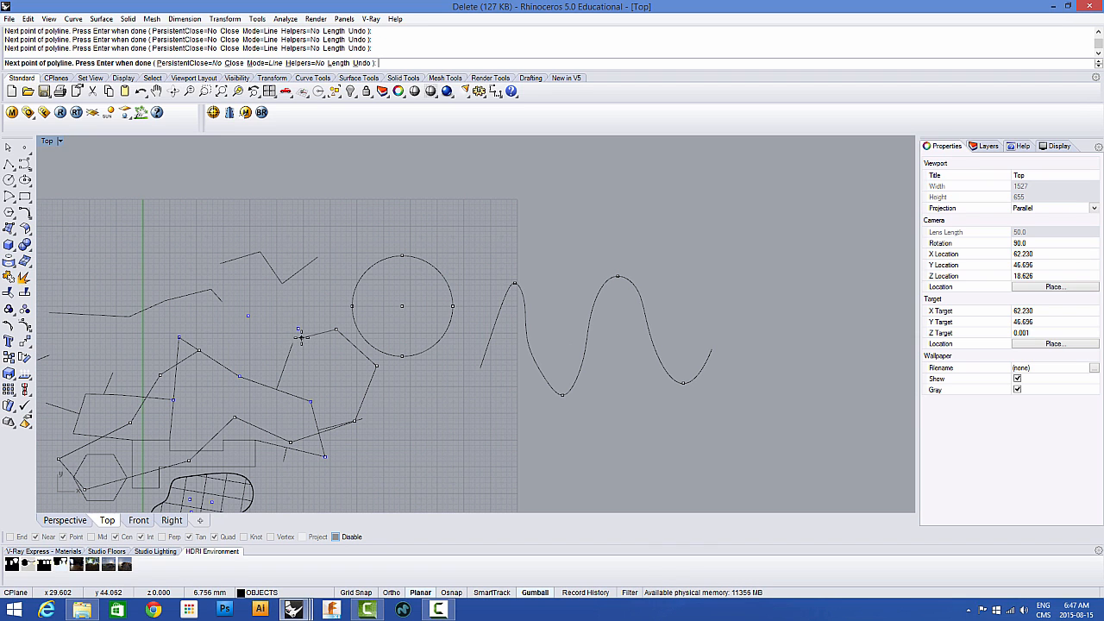
pyautogui.press('Return')
# Step: Re-enable the selected object snaps by switching off the Disable option
pyautogui.scroll(-3, 314, 361)
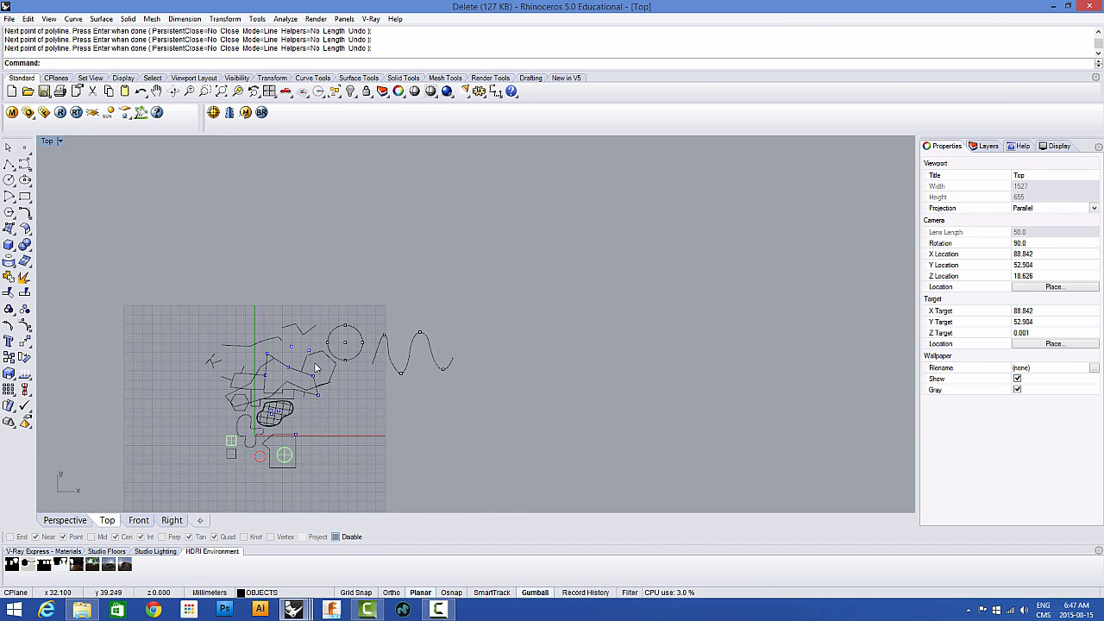
pyautogui.scroll(-1, 355, 457)
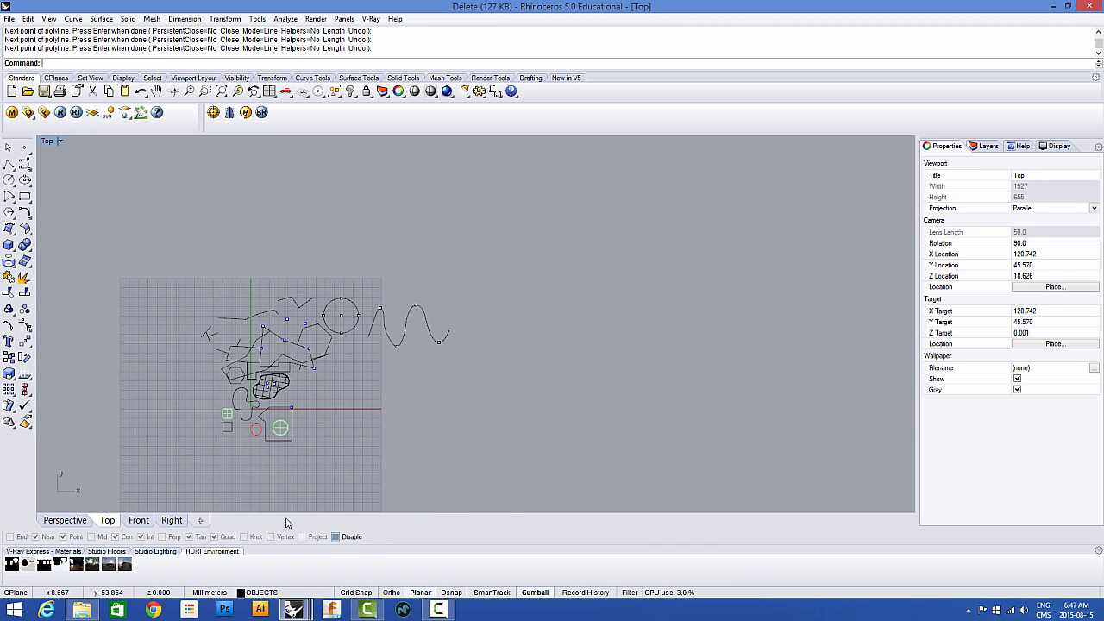
pyautogui.click(338, 537)
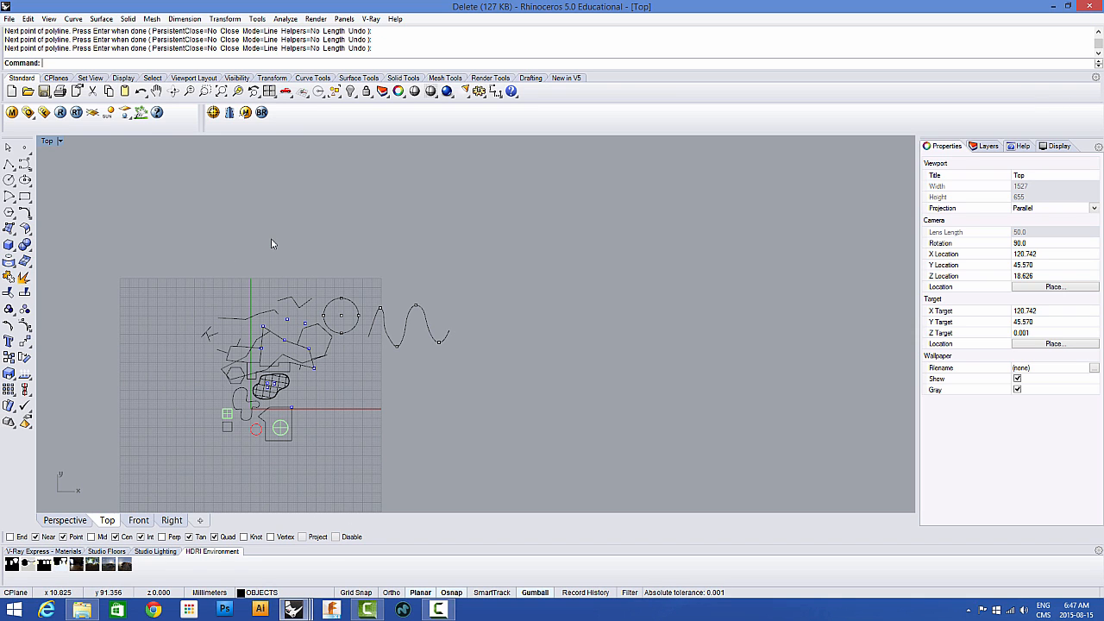
# Step: Restore the four-viewport layout from the maximized Top view and show all the objects in Perspective
pyautogui.scroll(4, 253, 354)
pyautogui.moveTo(252, 366); pyautogui.dragTo(282, 328, button='right')
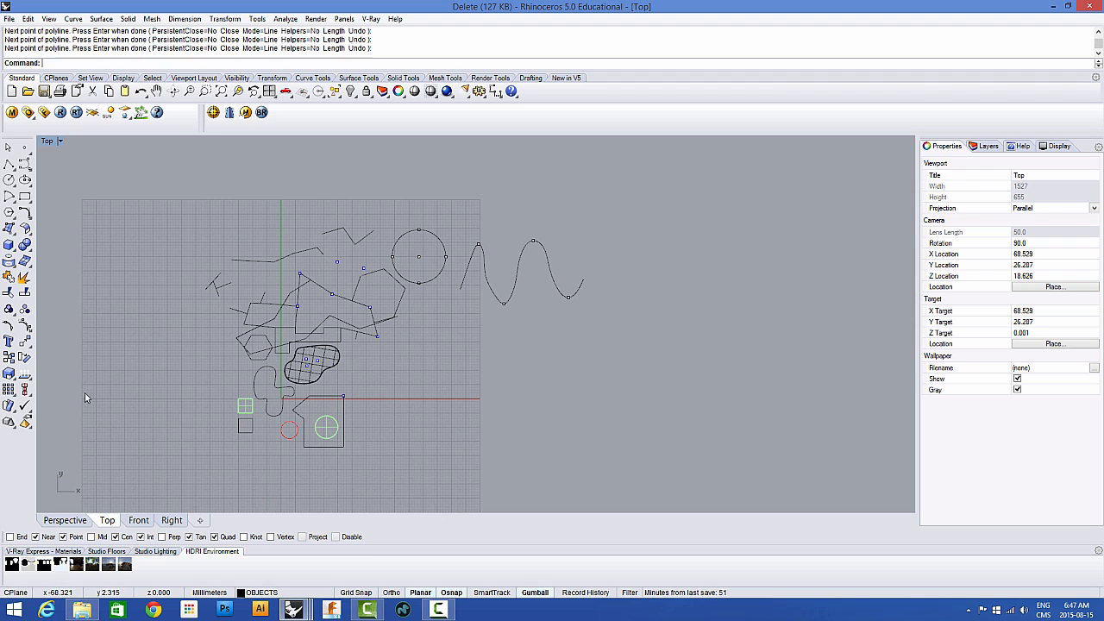
pyautogui.doubleClick(47, 141)
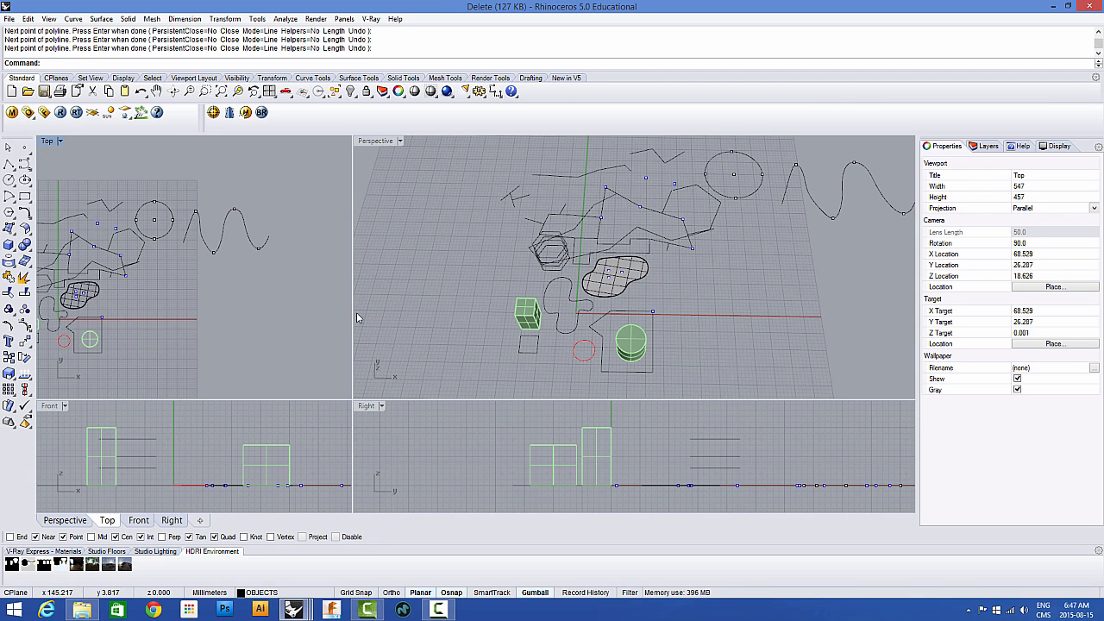
pyautogui.moveTo(356, 313); pyautogui.dragTo(452, 283, button='right')
pyautogui.scroll(-3, 452, 283)
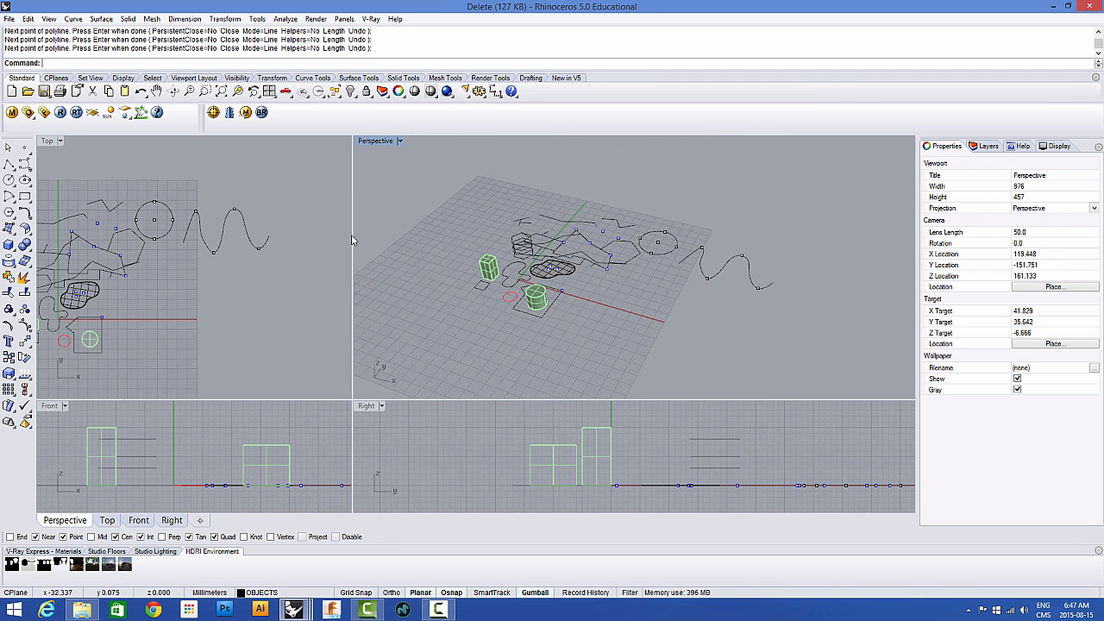
# Step: Narrow the Top and Front viewports and make both lower viewports taller by moving the shared borders
pyautogui.moveTo(351, 163); pyautogui.dragTo(287, 183)
pyautogui.click(273, 183)
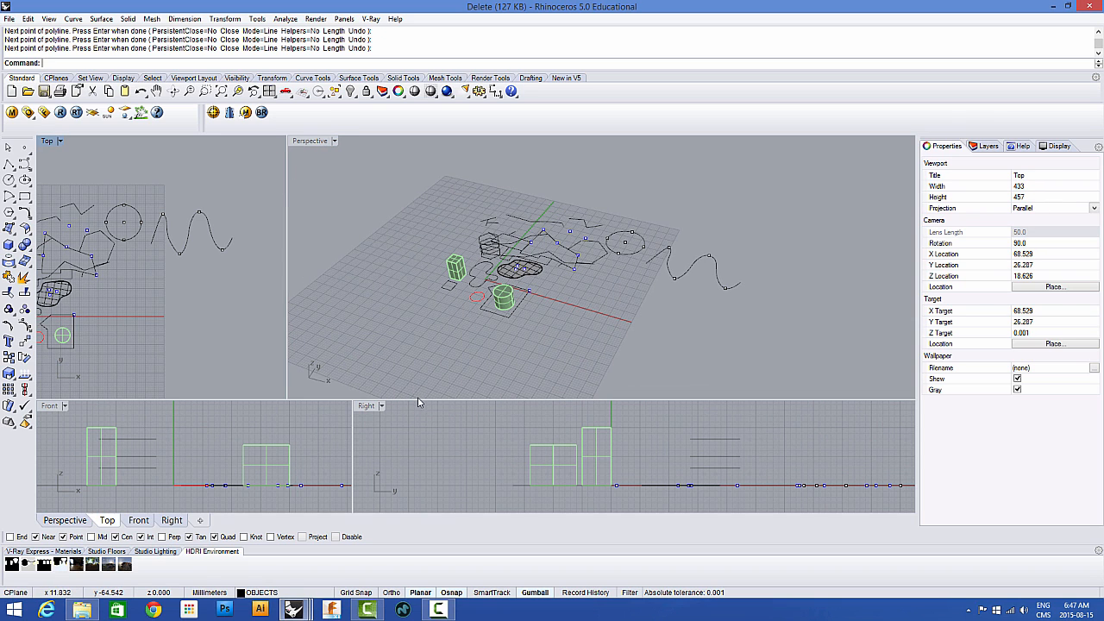
pyautogui.moveTo(419, 399); pyautogui.dragTo(427, 337)
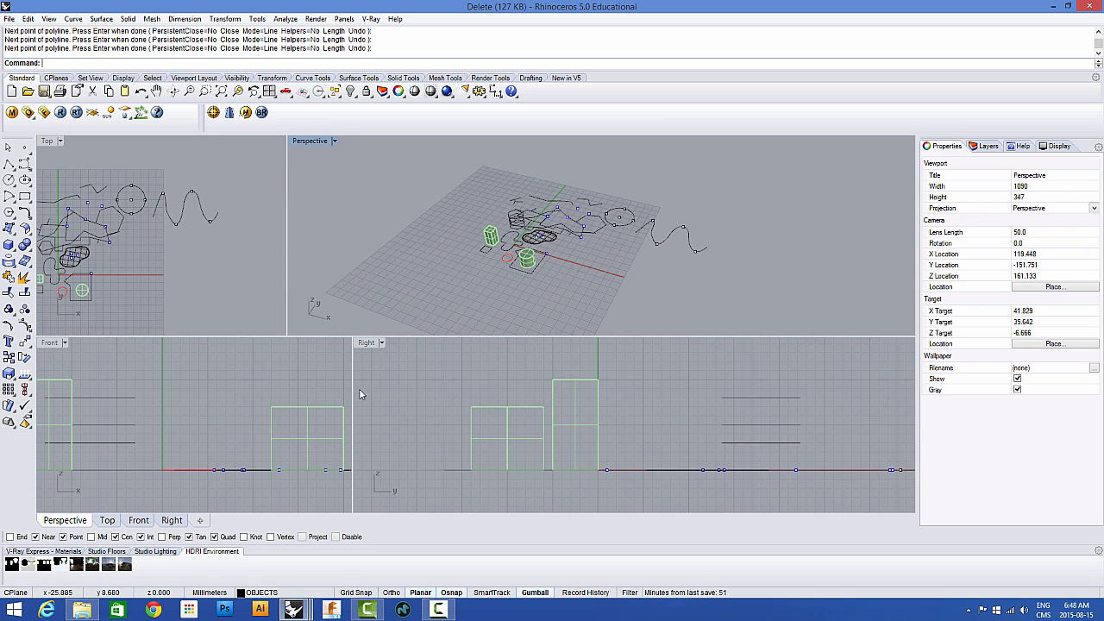
pyautogui.moveTo(353, 391); pyautogui.dragTo(288, 384)
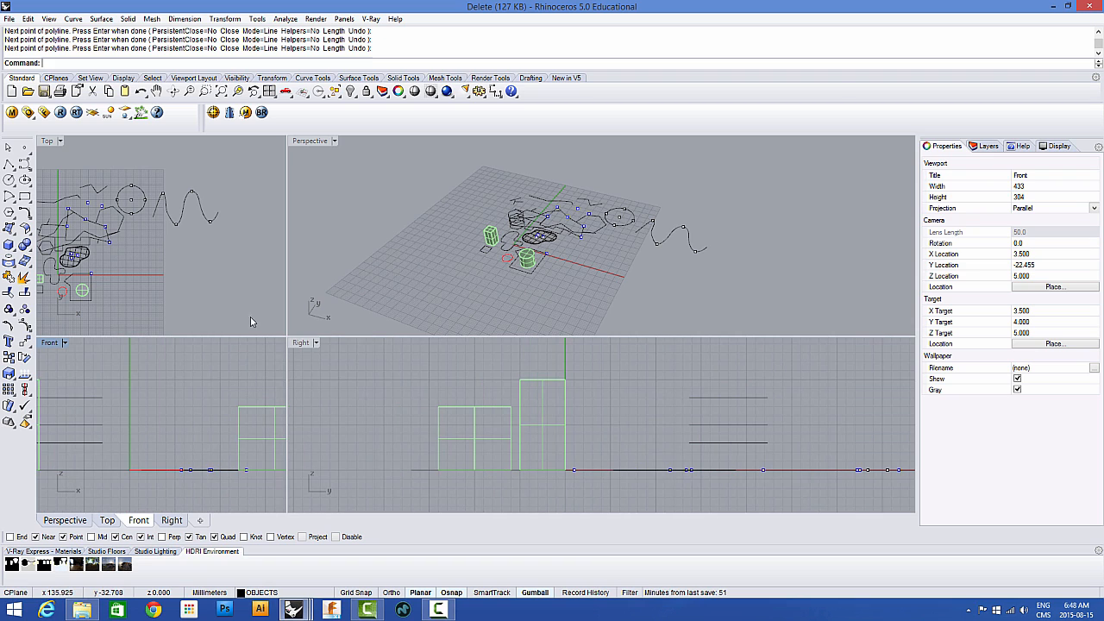
# Step: Shorten the Top and Perspective viewports, widen the Top viewport, and narrow the Front viewport in favour of Right
pyautogui.moveTo(246, 335); pyautogui.dragTo(259, 284)
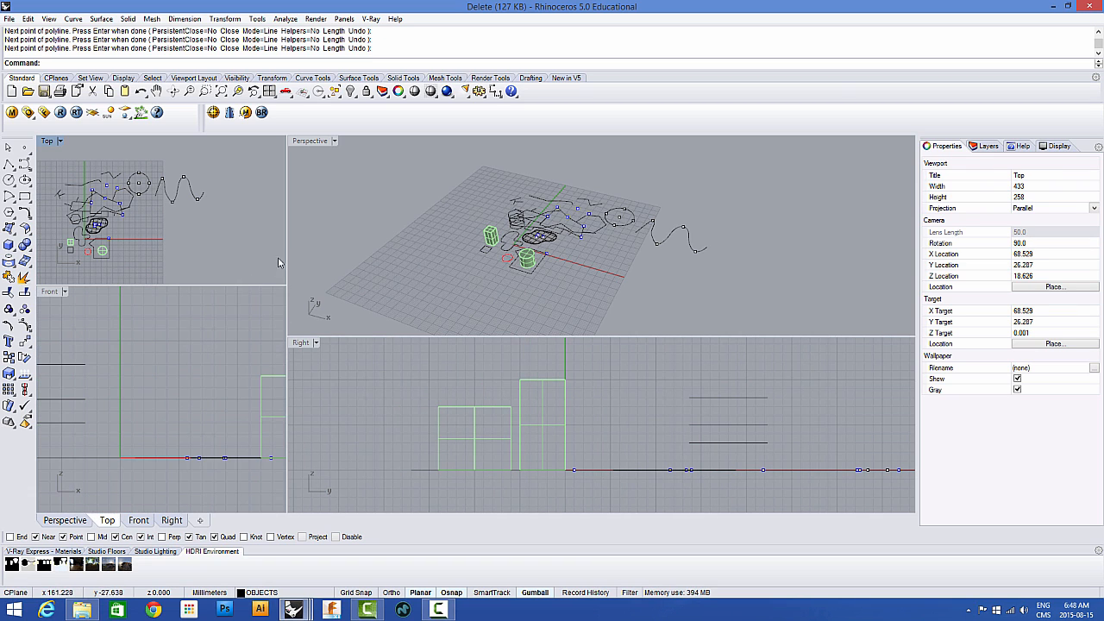
pyautogui.moveTo(287, 247); pyautogui.dragTo(331, 248)
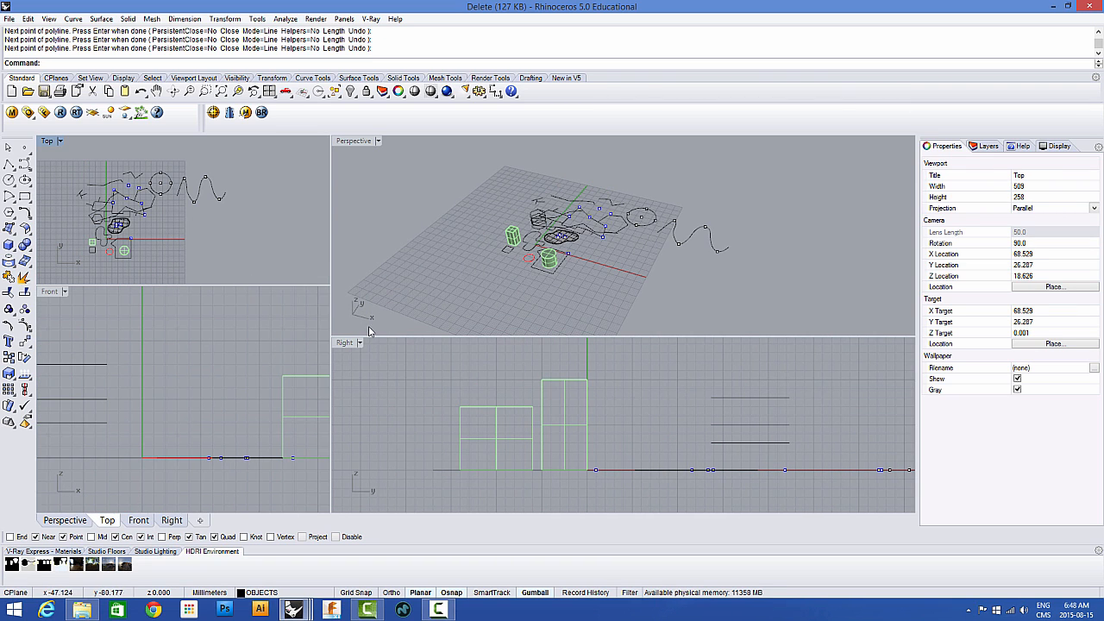
pyautogui.moveTo(379, 339); pyautogui.dragTo(383, 284)
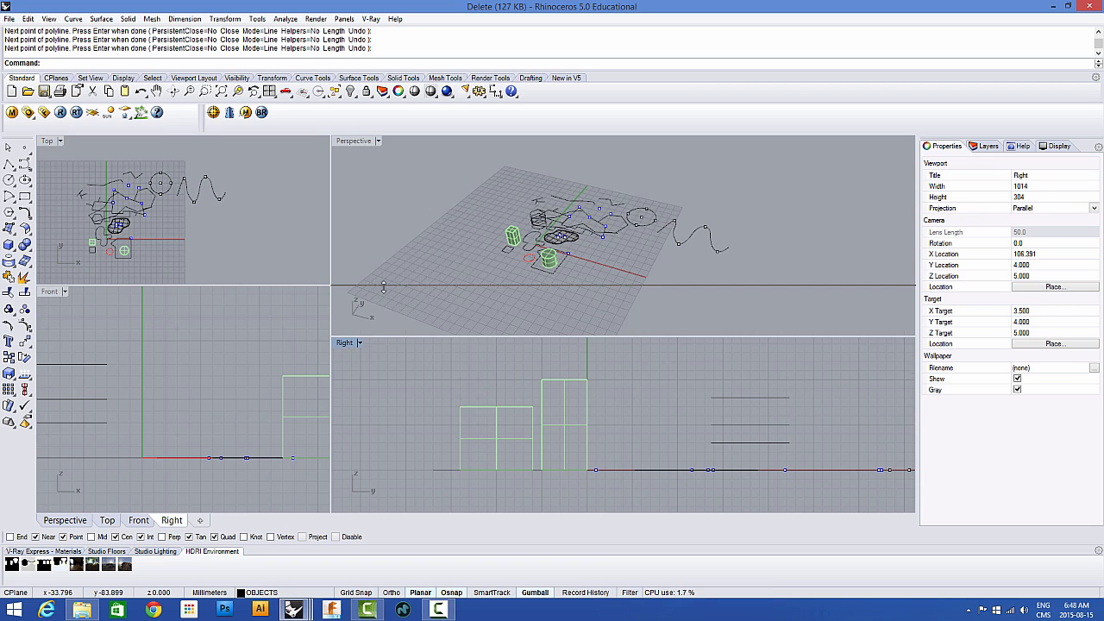
pyautogui.moveTo(333, 326); pyautogui.dragTo(199, 328)
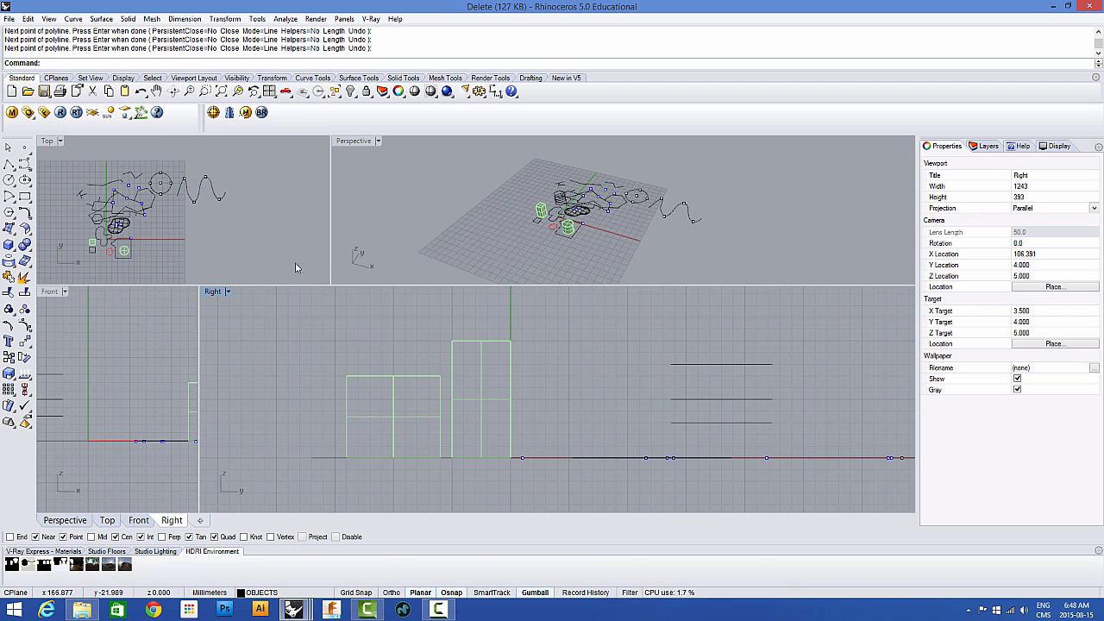
# Step: Enlarge the Perspective viewport by moving its shared borders, and restore the default equal four-viewport layout
pyautogui.moveTo(330, 256); pyautogui.dragTo(200, 250)
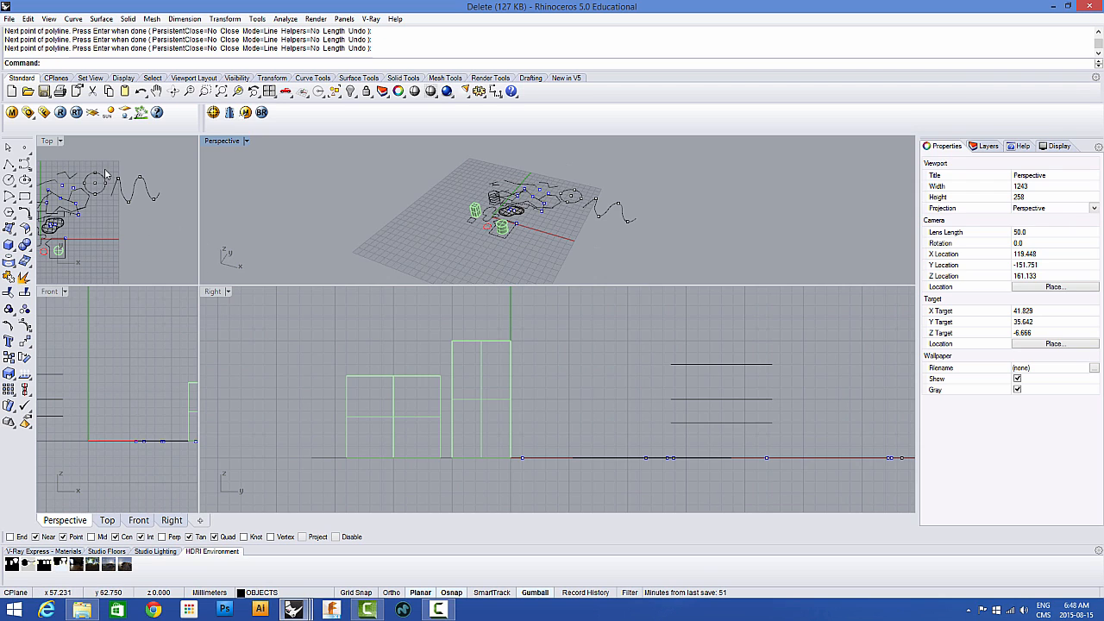
pyautogui.moveTo(354, 285); pyautogui.dragTo(337, 354)
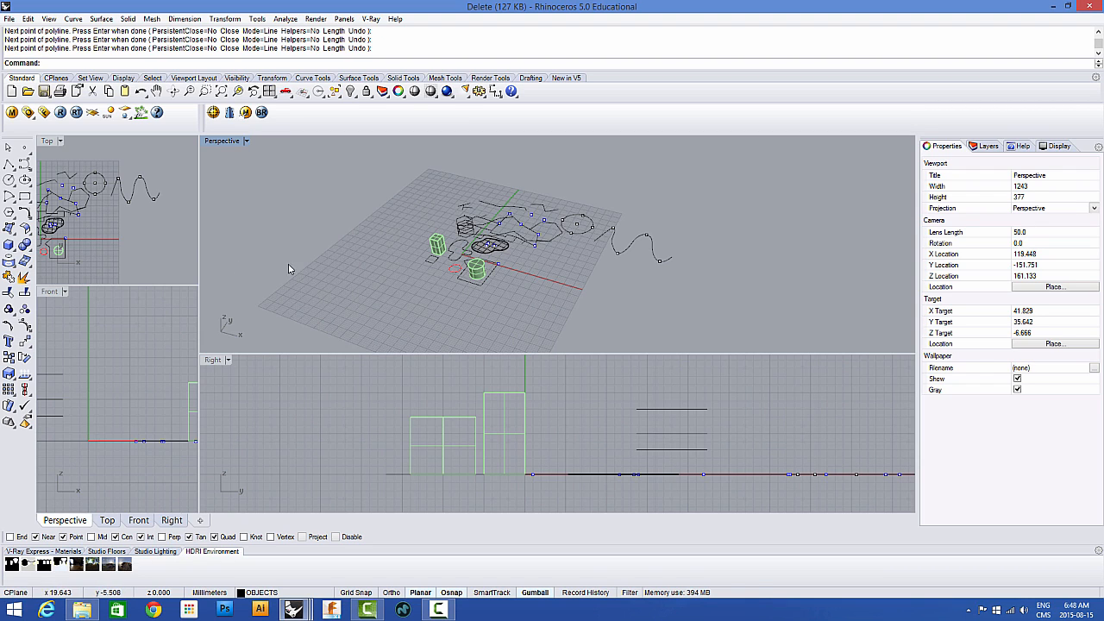
pyautogui.click(269, 91)
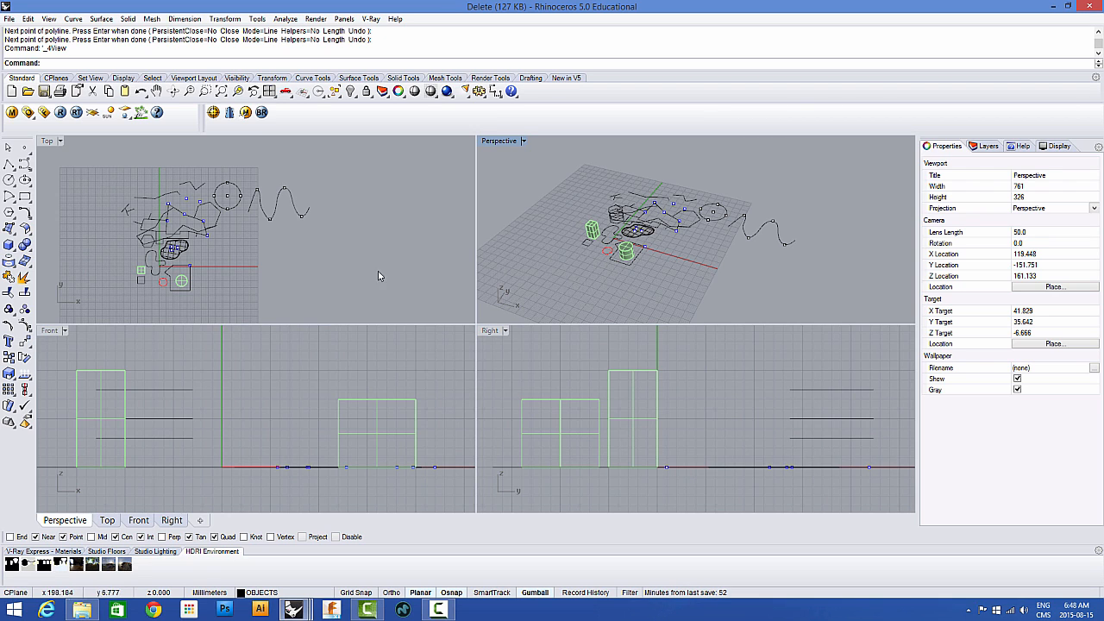
# Step: Maximize the Top viewport to view its curves and restore the four-viewport layout
pyautogui.moveTo(309, 241); pyautogui.dragTo(281, 267, button='right')
pyautogui.scroll(2, 104, 194)
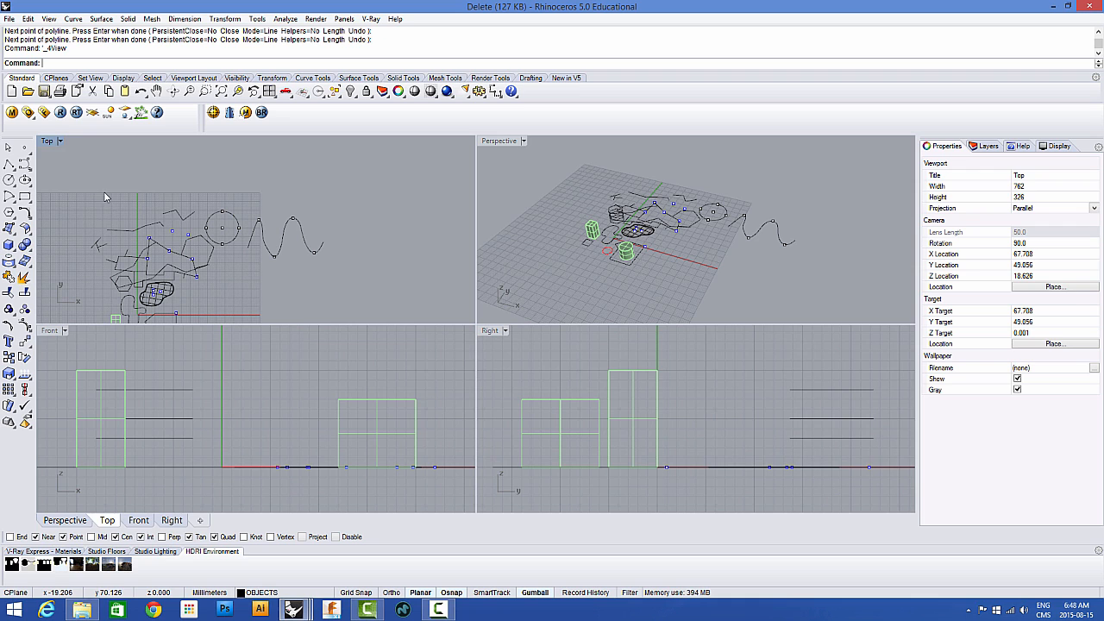
pyautogui.doubleClick(47, 142)
pyautogui.scroll(-4, 406, 252)
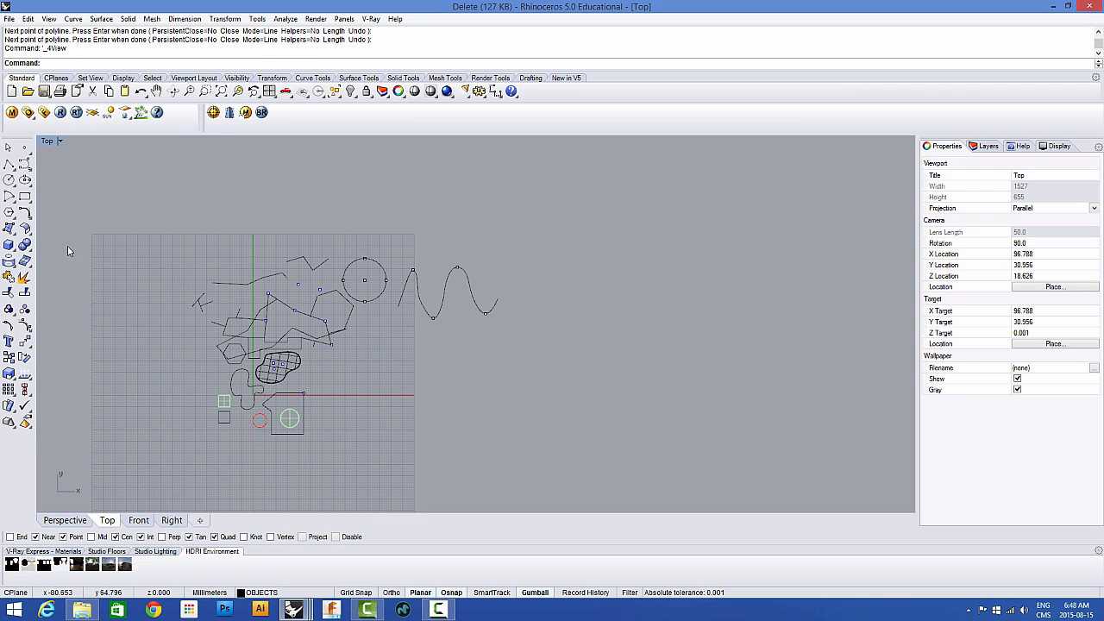
pyautogui.moveTo(184, 325); pyautogui.dragTo(181, 281, button='right')
pyautogui.doubleClick(47, 142)
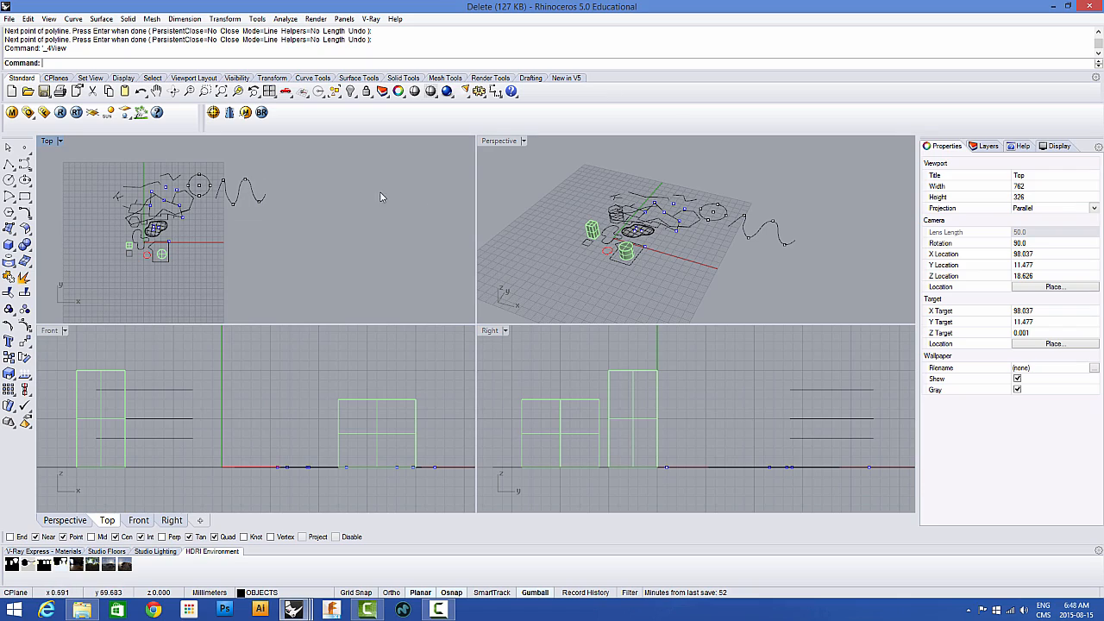
# Step: Maximize the Perspective viewport and explode the green rectangular box into separate surfaces
pyautogui.doubleClick(493, 141)
pyautogui.scroll(6, 258, 319)
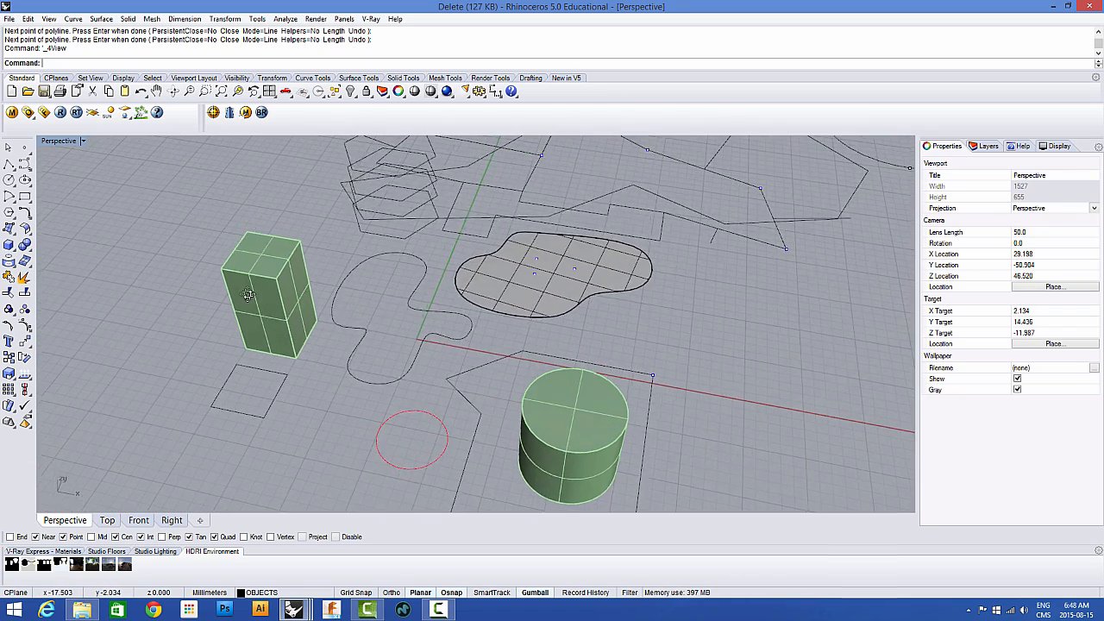
pyautogui.click(248, 304)
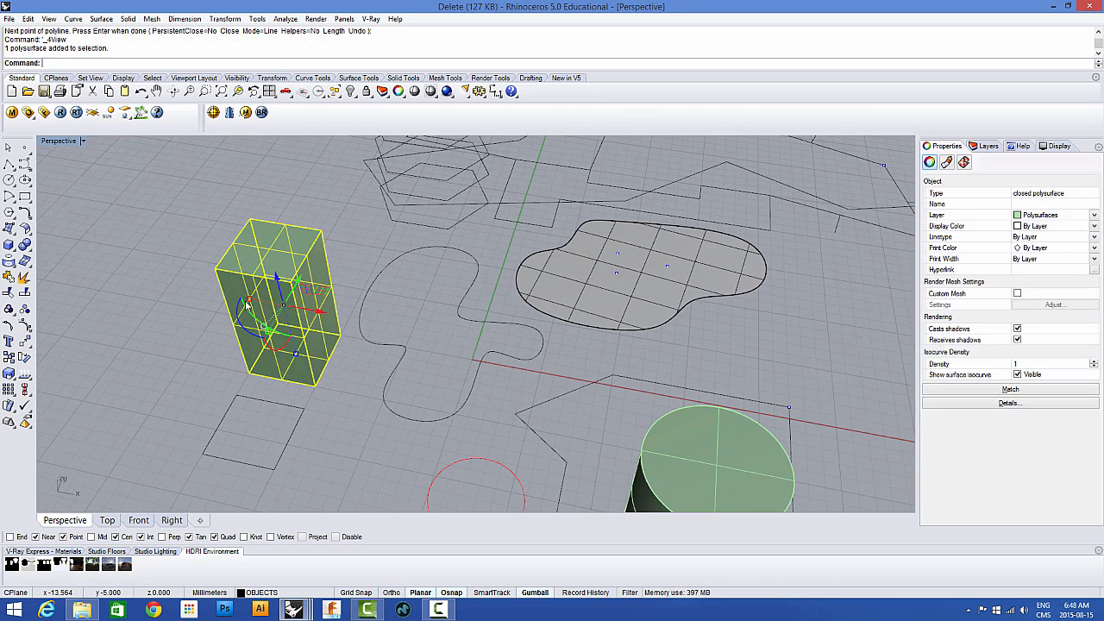
pyautogui.click(25, 278)
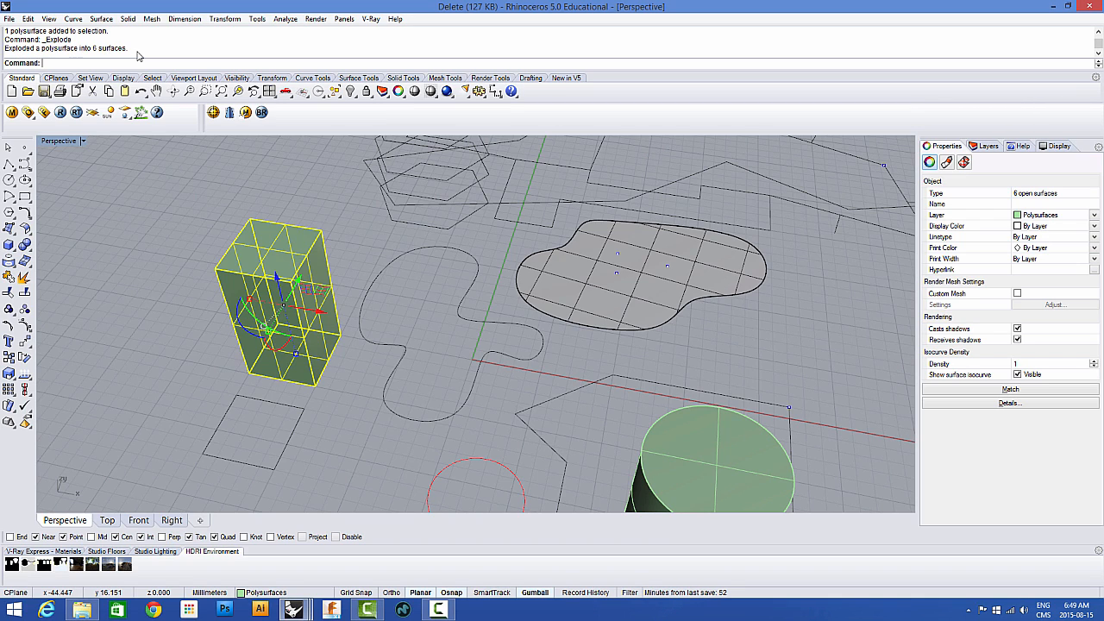
# Step: Select the exploded box's faces one at a time and check each one's object type in its properties
pyautogui.moveTo(284, 289); pyautogui.dragTo(178, 279, button='right')
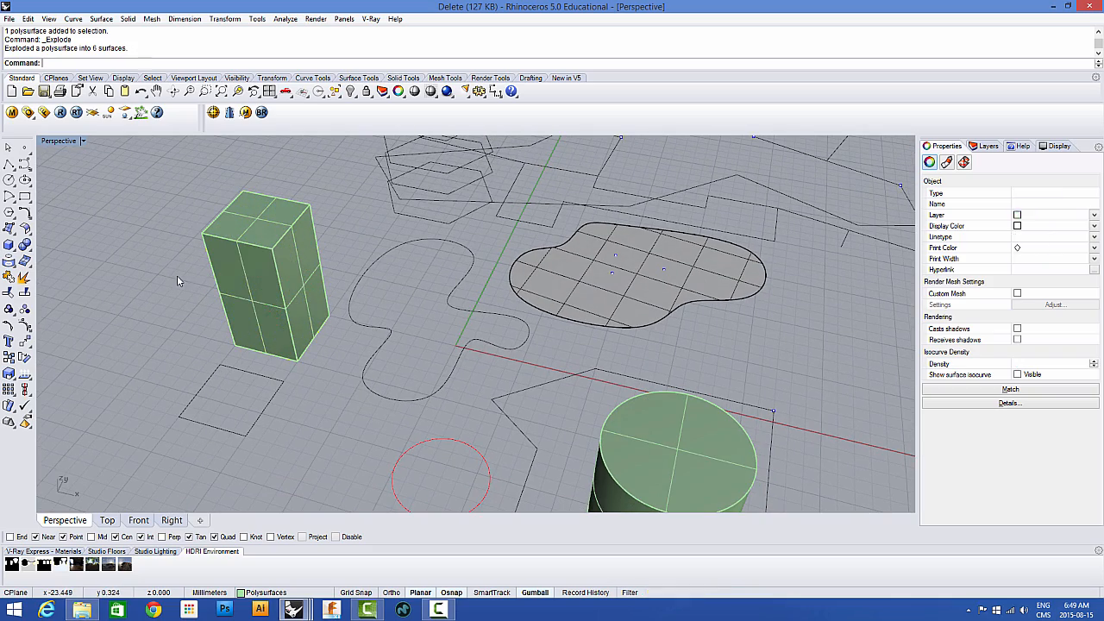
pyautogui.click(249, 270)
pyautogui.click(257, 232)
pyautogui.click(299, 270)
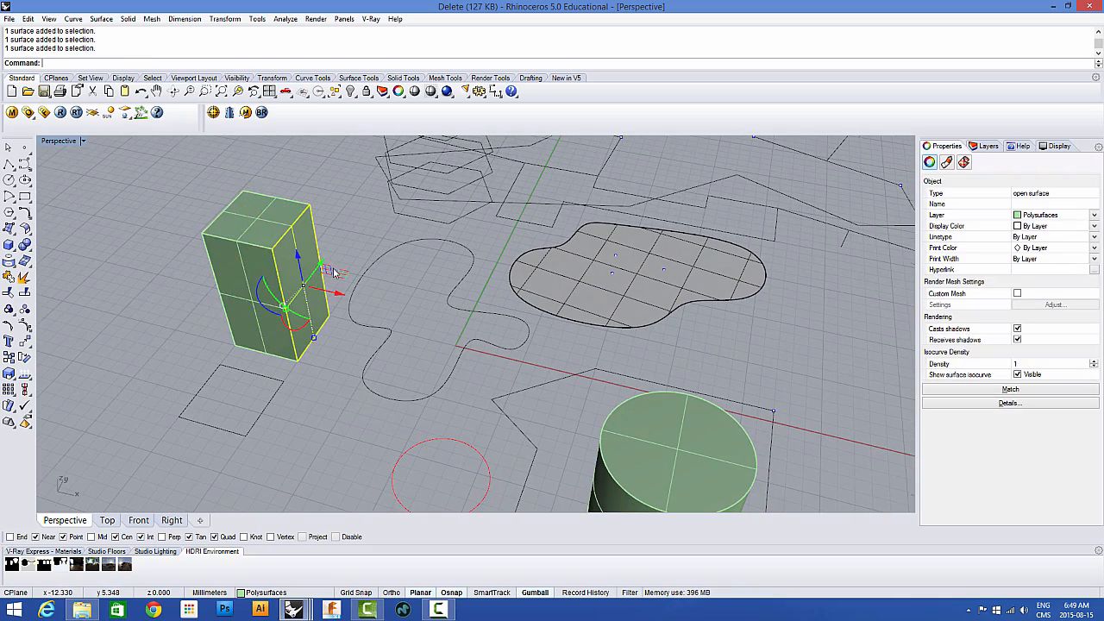
pyautogui.moveTo(299, 270); pyautogui.dragTo(170, 311, button='right')
pyautogui.scroll(5, 221, 321)
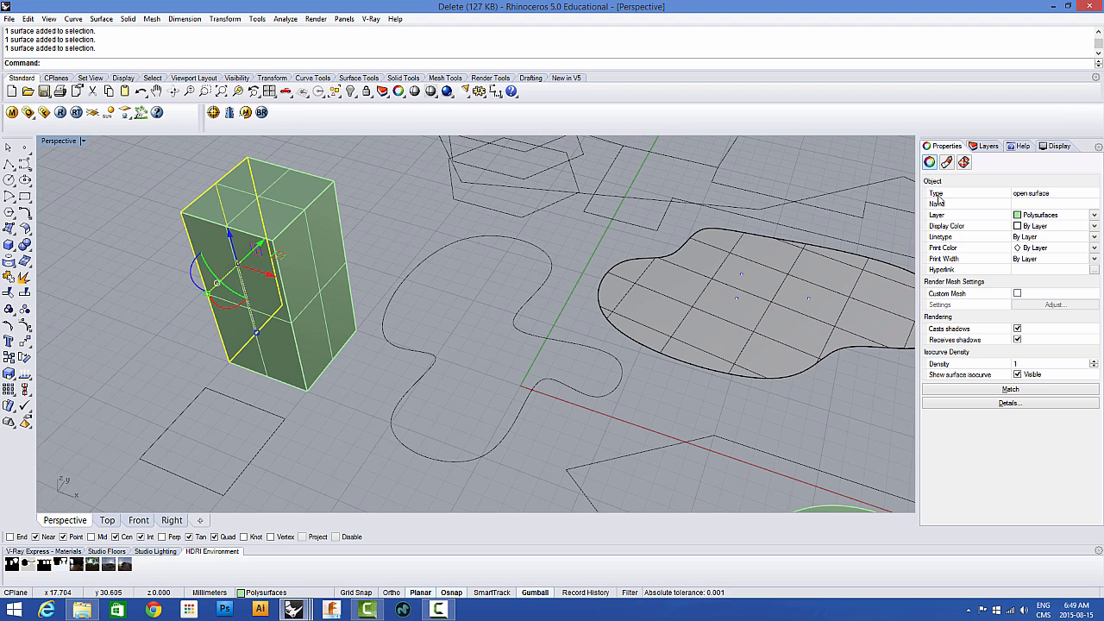
pyautogui.click(316, 257)
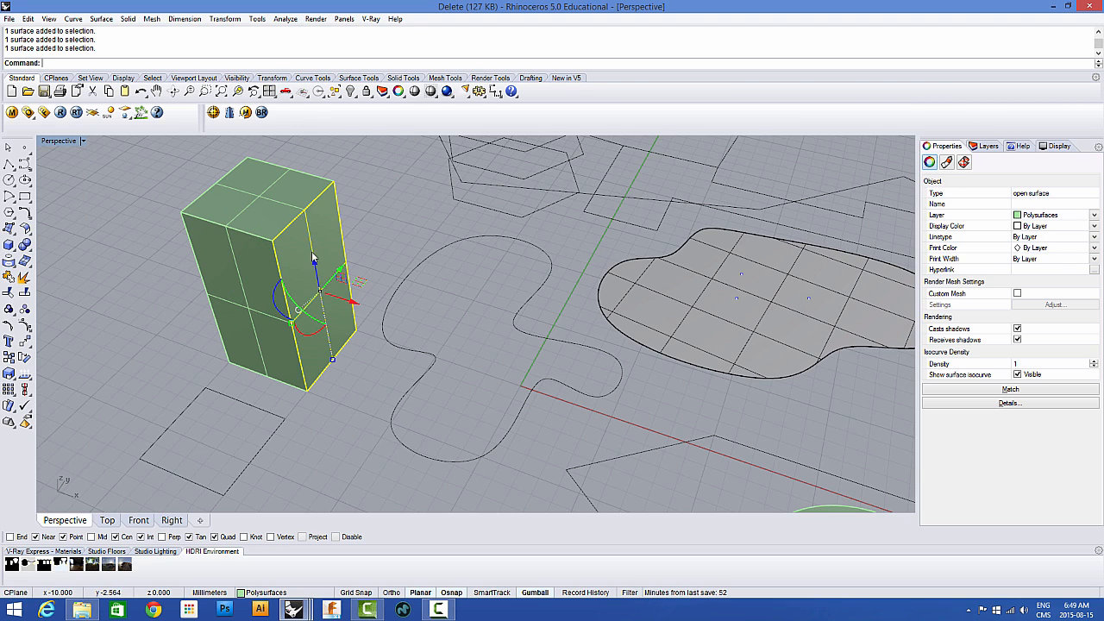
pyautogui.click(300, 204)
pyautogui.click(249, 278)
pyautogui.click(307, 267)
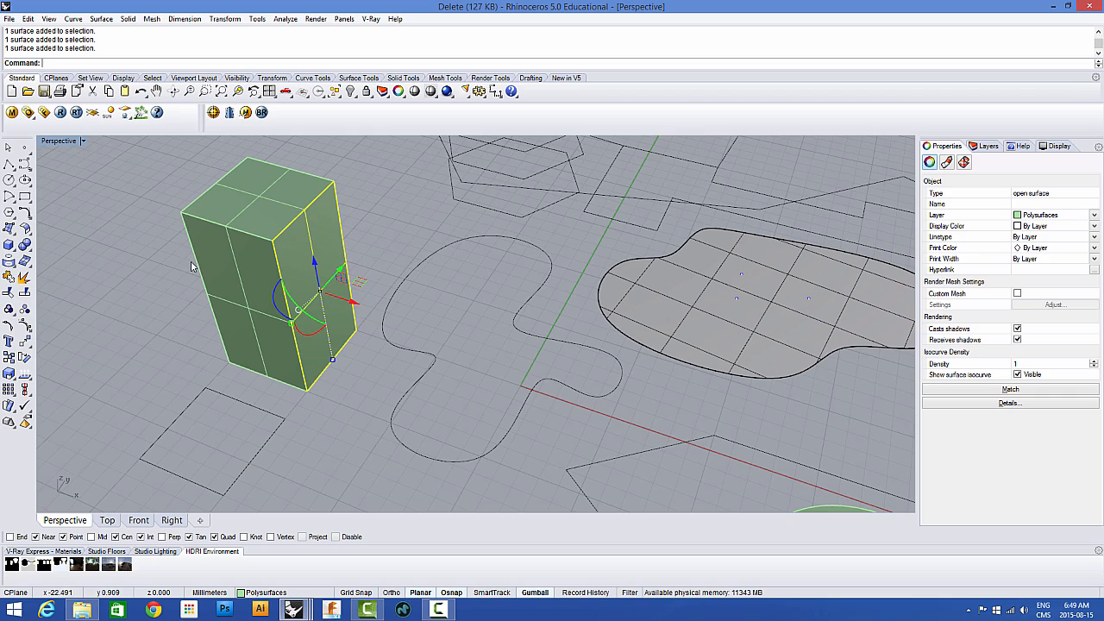
pyautogui.moveTo(256, 277); pyautogui.dragTo(245, 302, button='right')
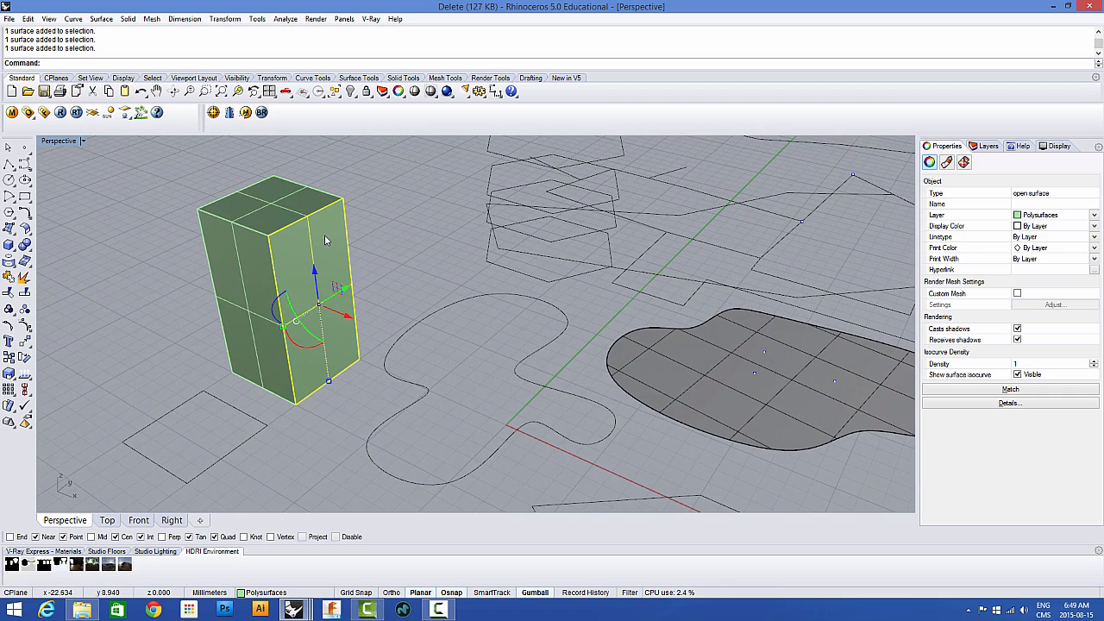
# Step: Clear the face selection and examine the edges where the box's surfaces meet at the upper front corner
pyautogui.click(192, 183)
pyautogui.scroll(2, 259, 235)
pyautogui.scroll(3, 259, 237)
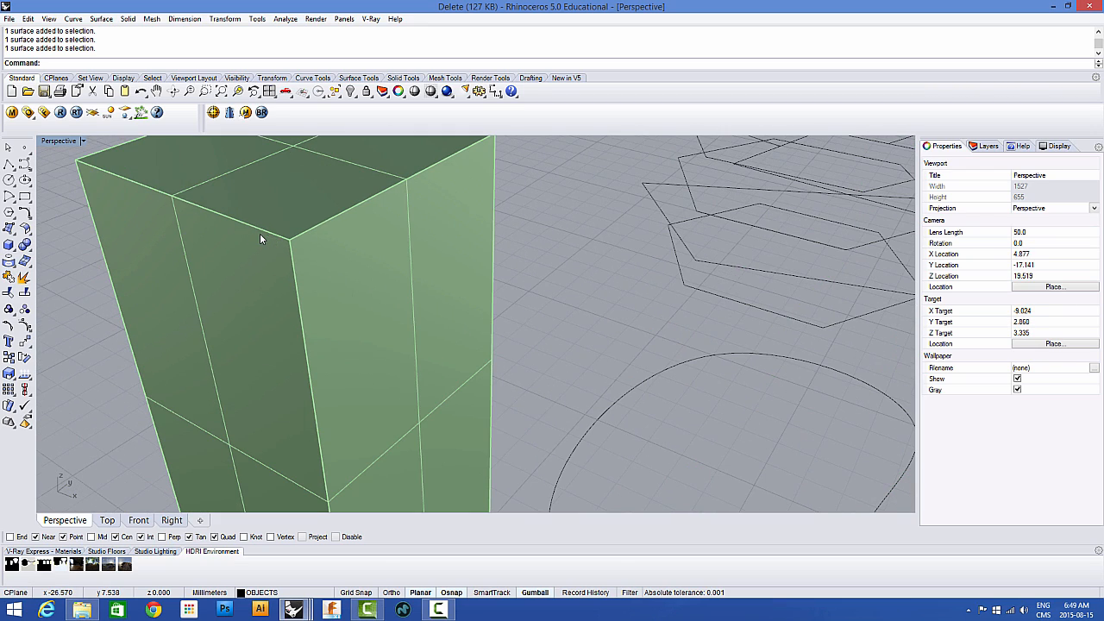
pyautogui.scroll(-5, 277, 236)
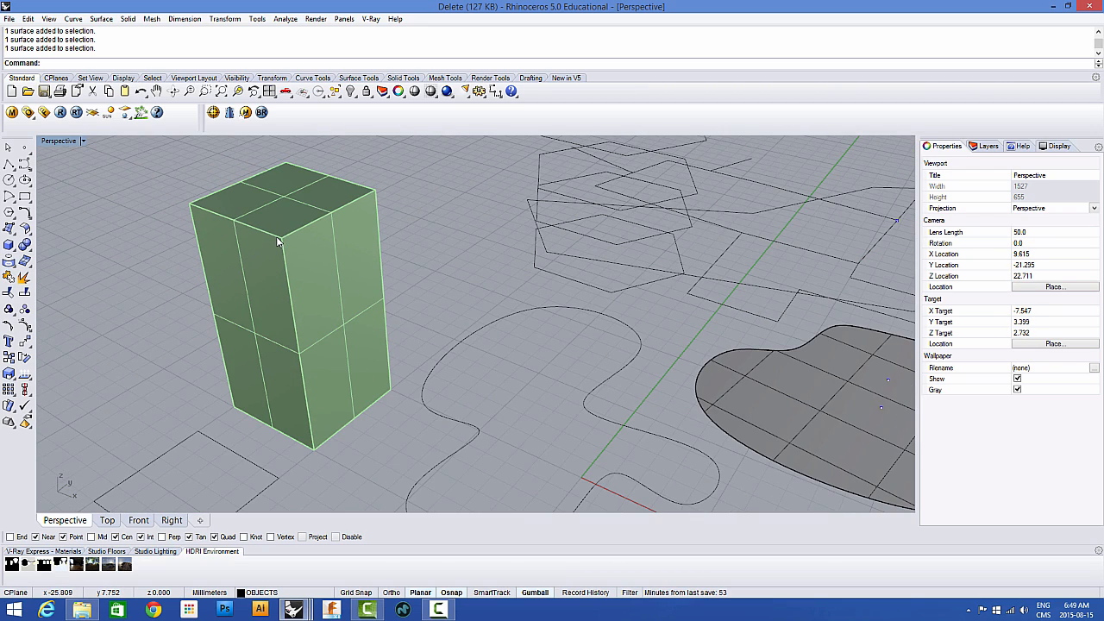
pyautogui.moveTo(296, 248); pyautogui.dragTo(288, 211, button='right')
pyautogui.scroll(-2, 288, 212)
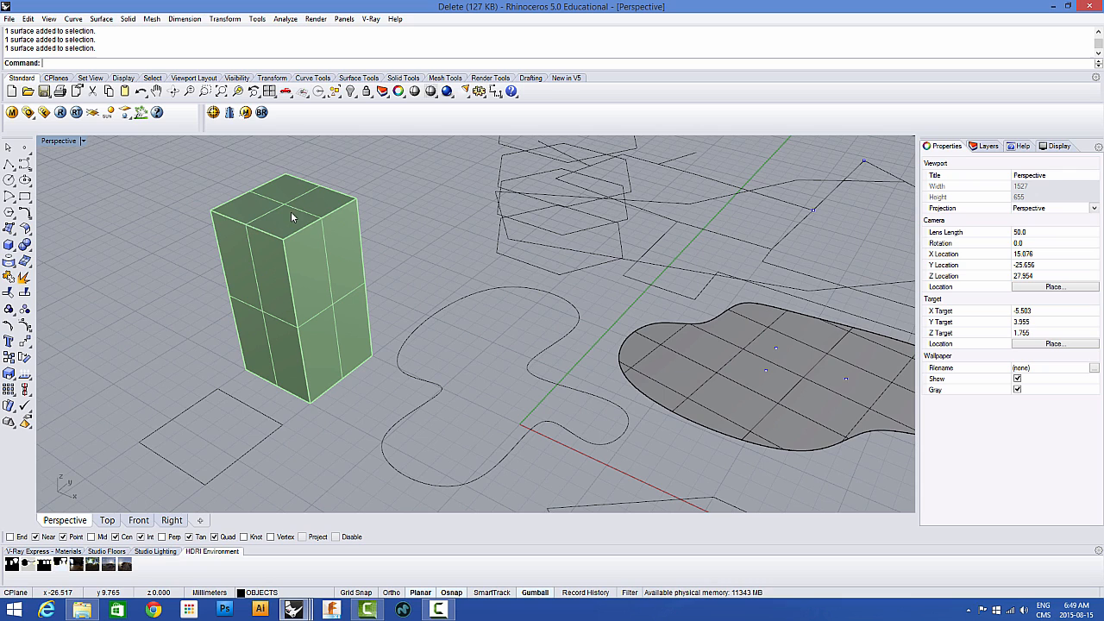
# Step: Try to explode the single top surface of the box
pyautogui.moveTo(233, 207)
pyautogui.mouseDown(button='right')
pyautogui.moveTo(306, 185)
pyautogui.moveTo(245, 212)
pyautogui.mouseUp(button='right')
pyautogui.click(245, 213)
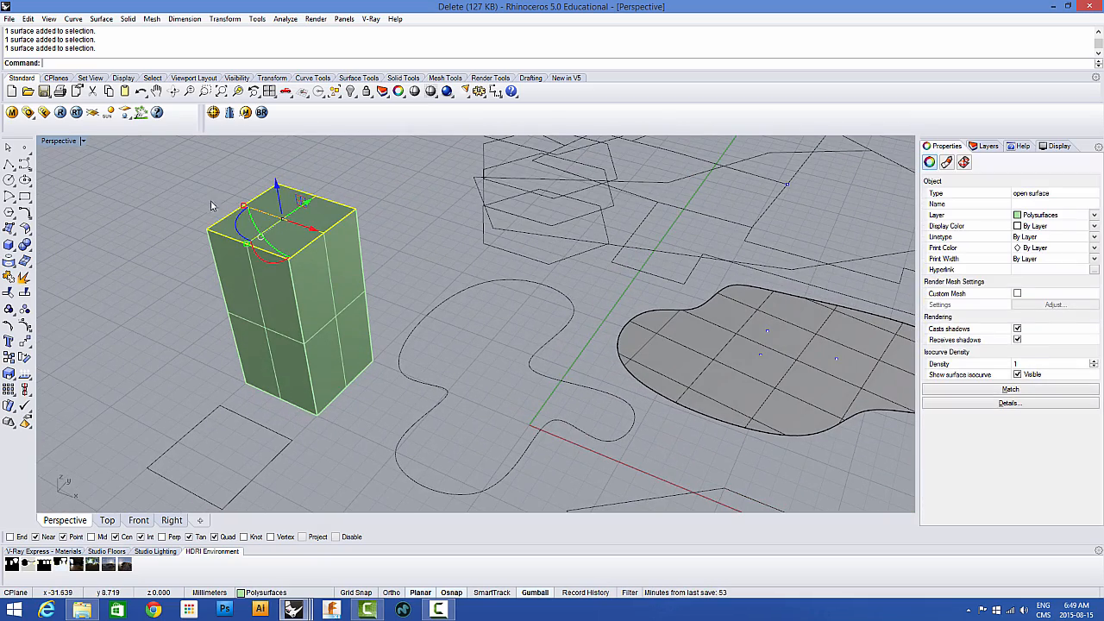
pyautogui.click(24, 277)
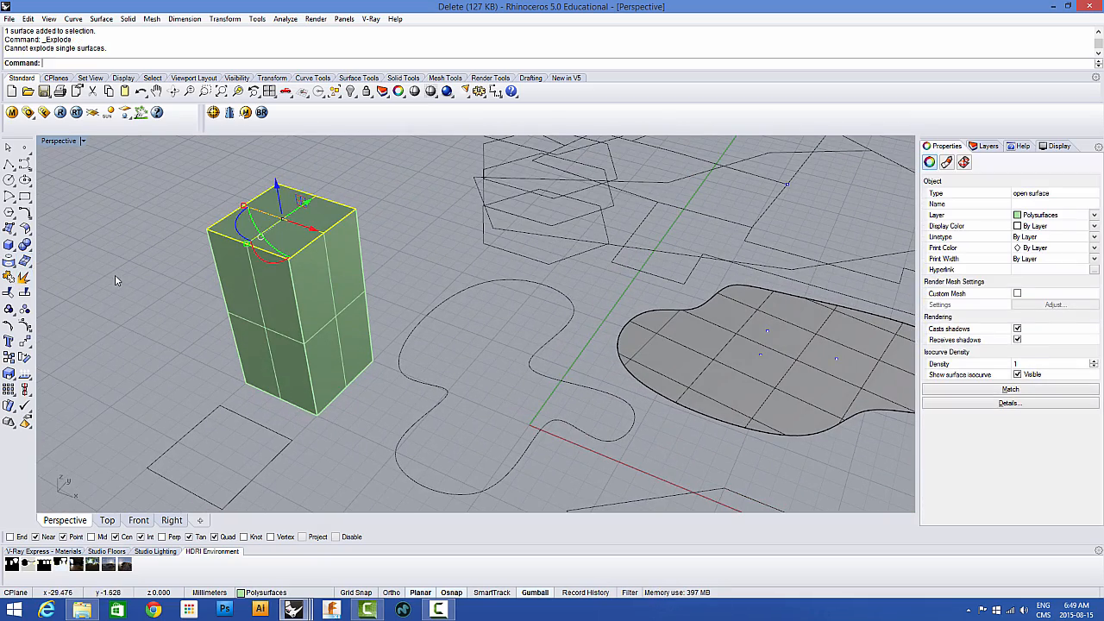
# Step: Open the Rhinoceros help and look up the index keyword "explode"
pyautogui.press('F1')
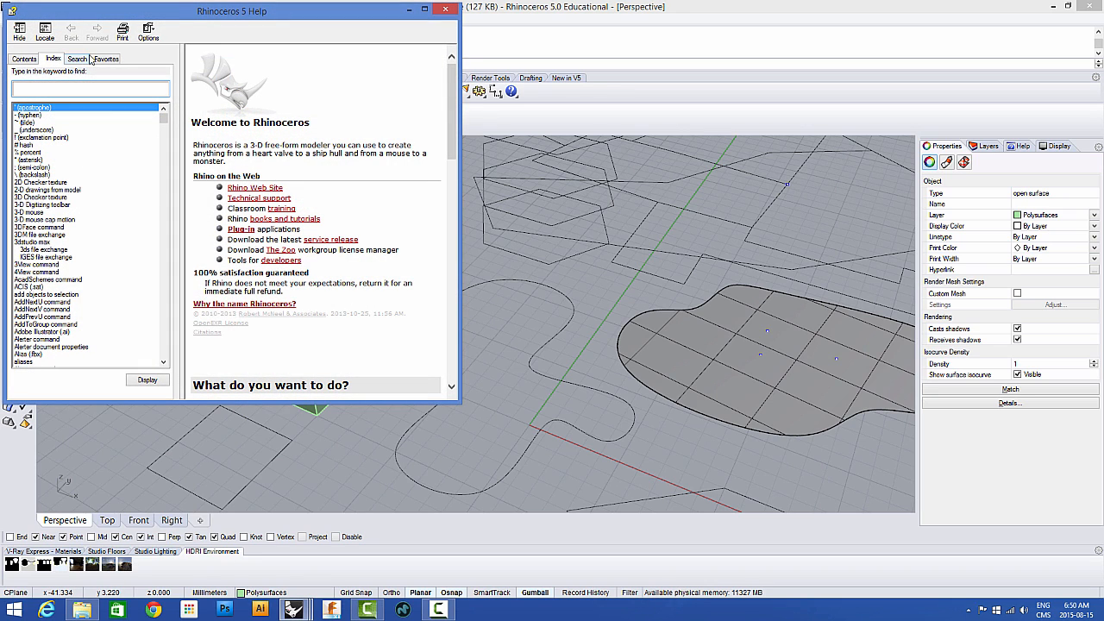
pyautogui.moveTo(190, 12); pyautogui.dragTo(298, 82)
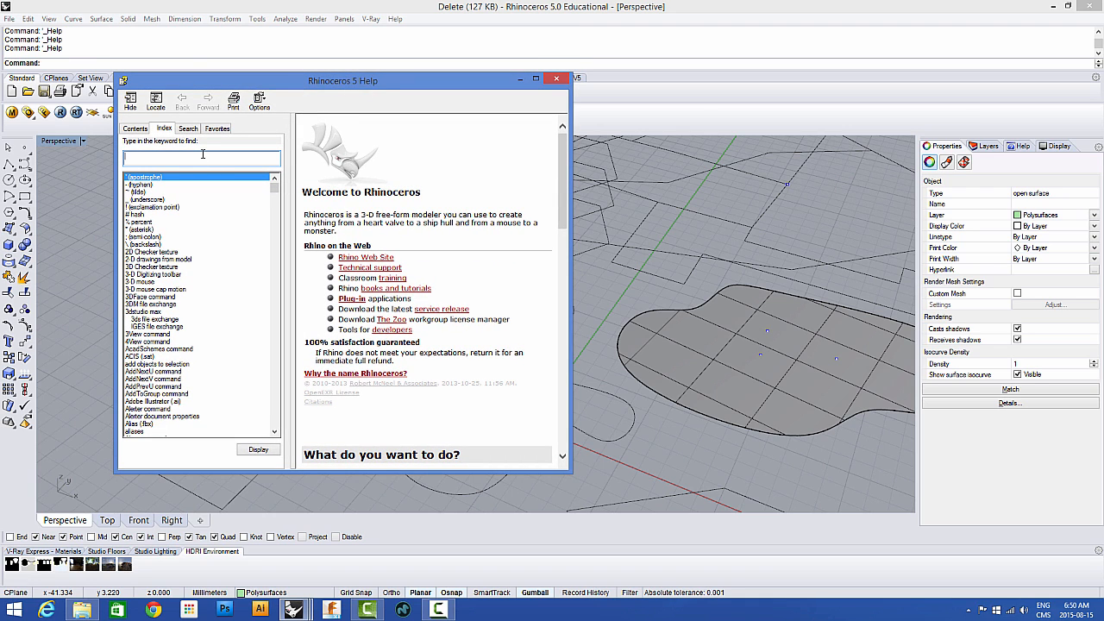
pyautogui.write('explode')
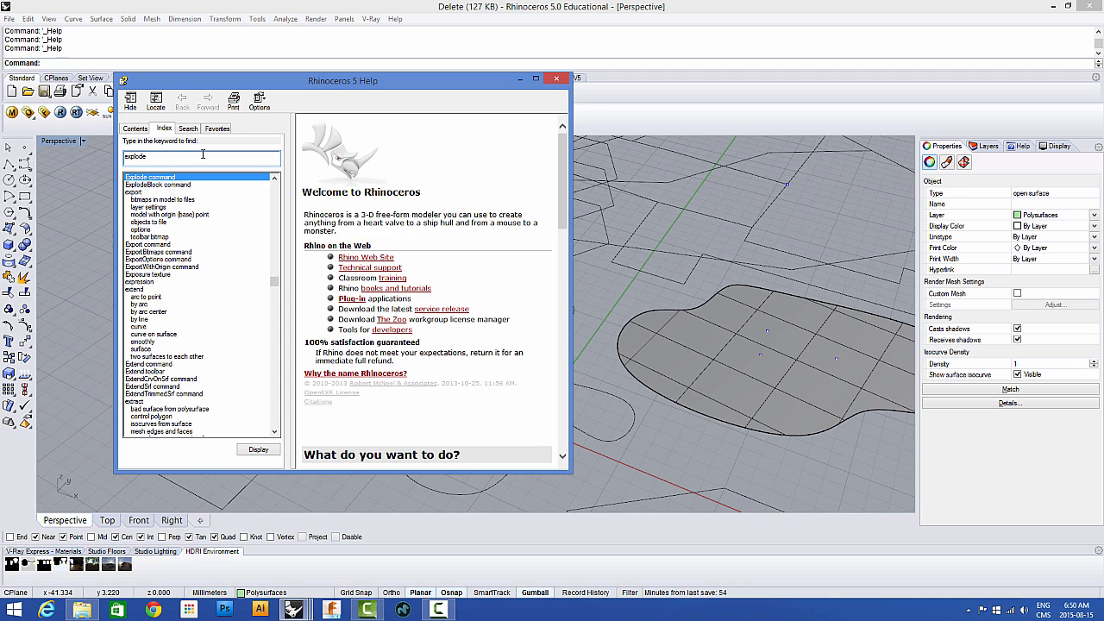
pyautogui.press('Return')
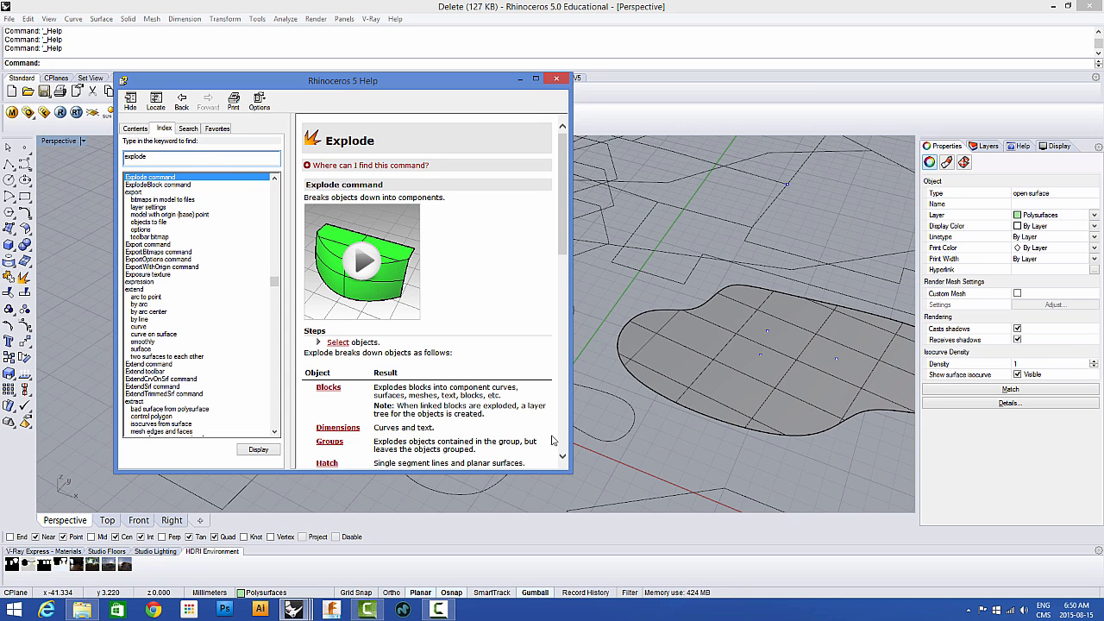
# Step: Enlarge the help window, play the Explode demonstration, and read how the command breaks down each object type
pyautogui.moveTo(568, 474); pyautogui.dragTo(768, 510)
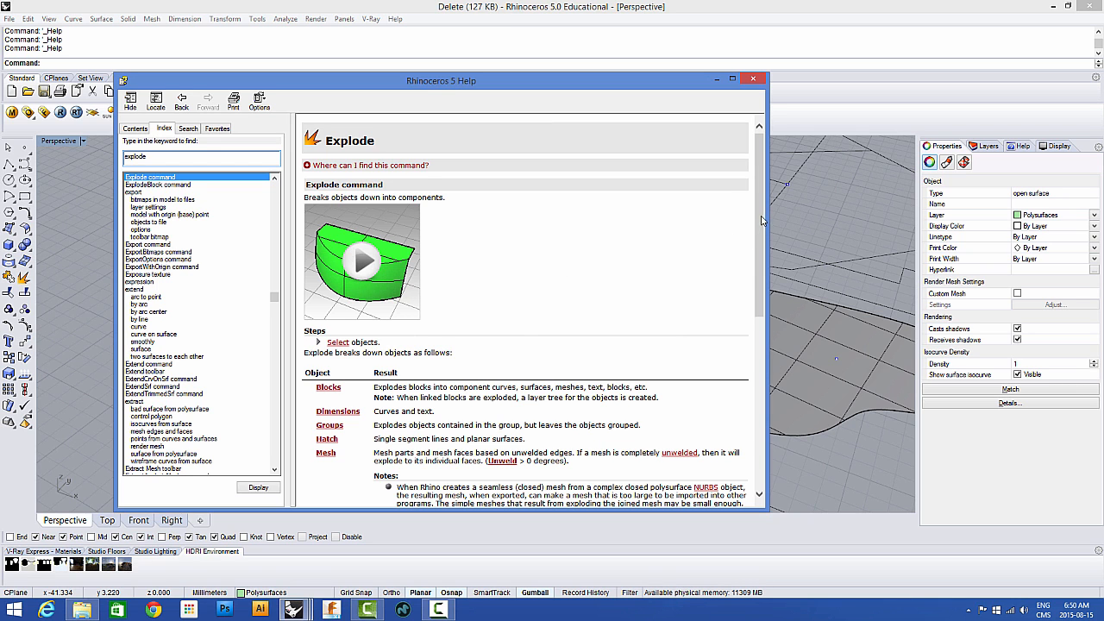
pyautogui.moveTo(764, 221); pyautogui.dragTo(747, 191)
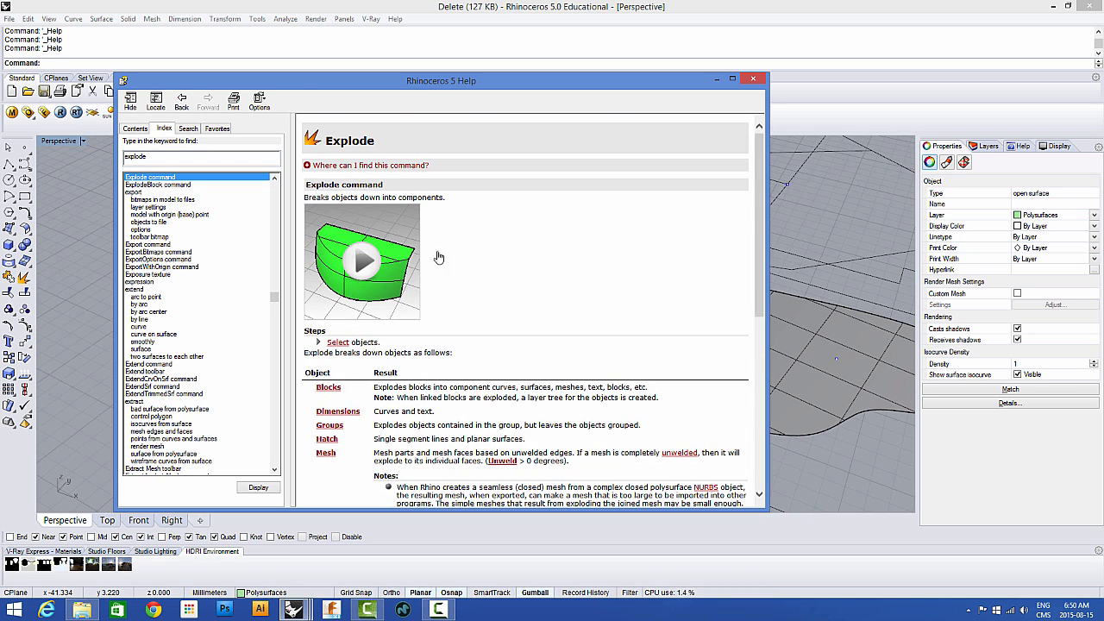
pyautogui.click(362, 266)
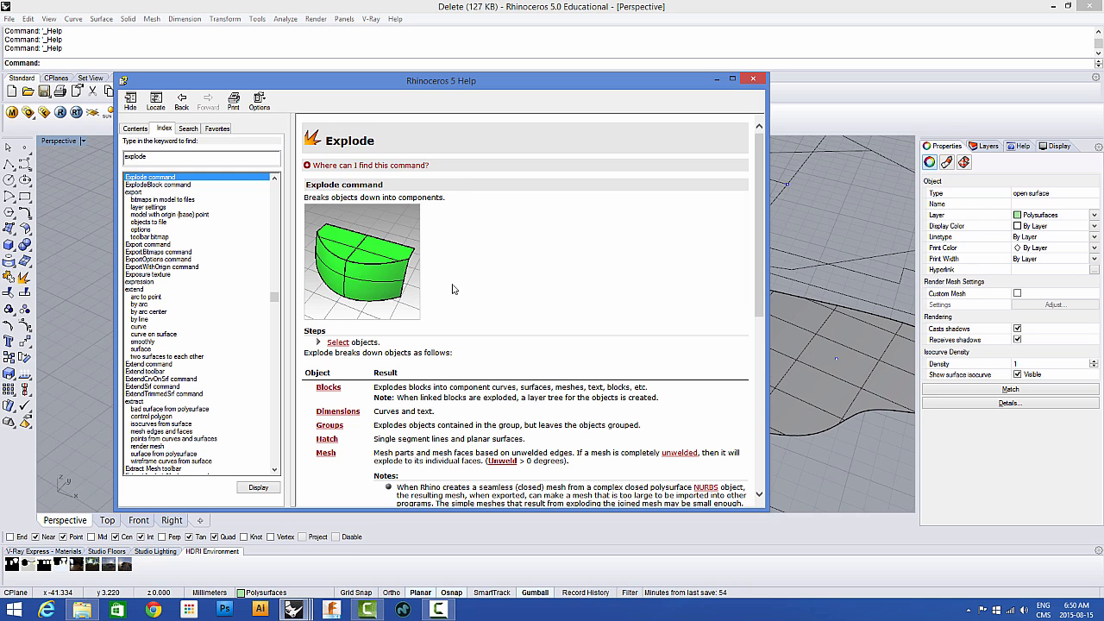
pyautogui.scroll(-3, 454, 289)
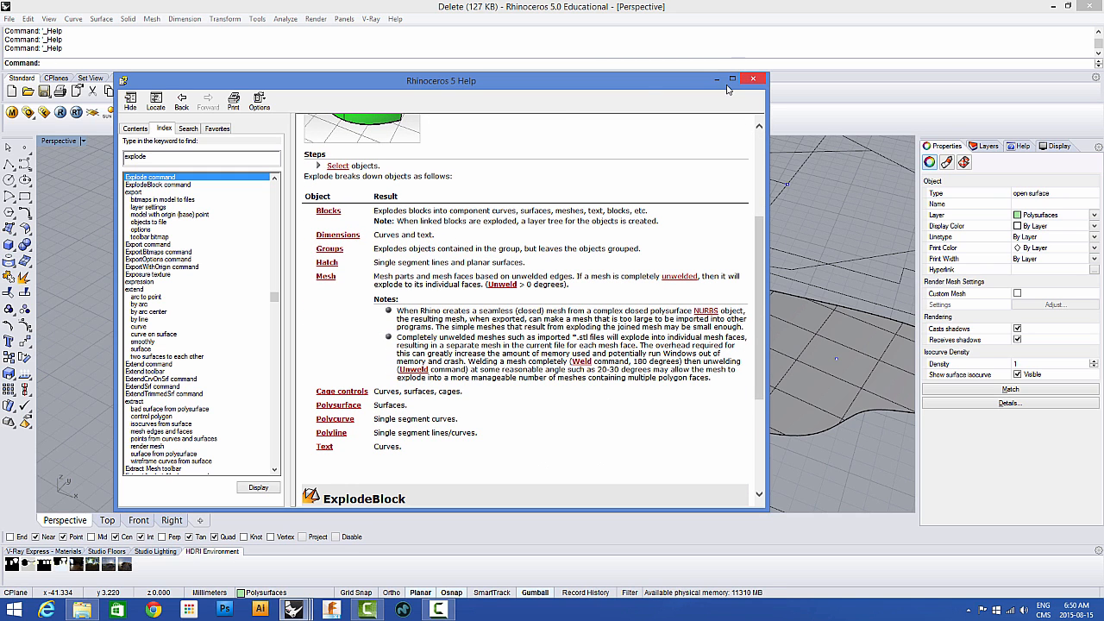
# Step: Look up the index keyword "line" in the help and play the Line command's demonstration
pyautogui.moveTo(157, 156); pyautogui.dragTo(86, 155)
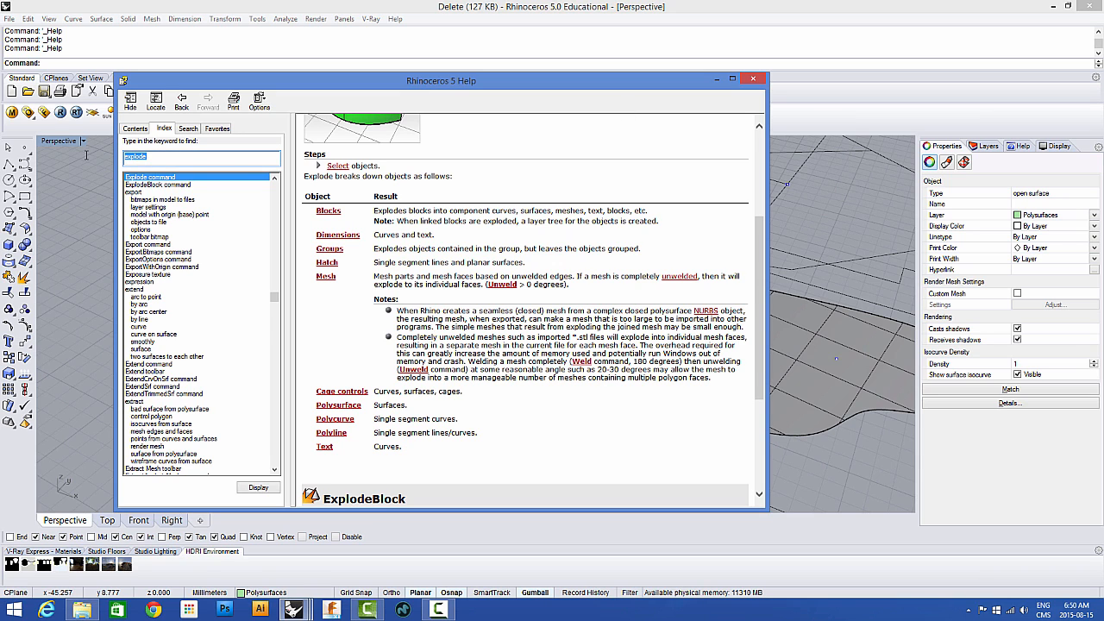
pyautogui.write('line')
pyautogui.press('Return')
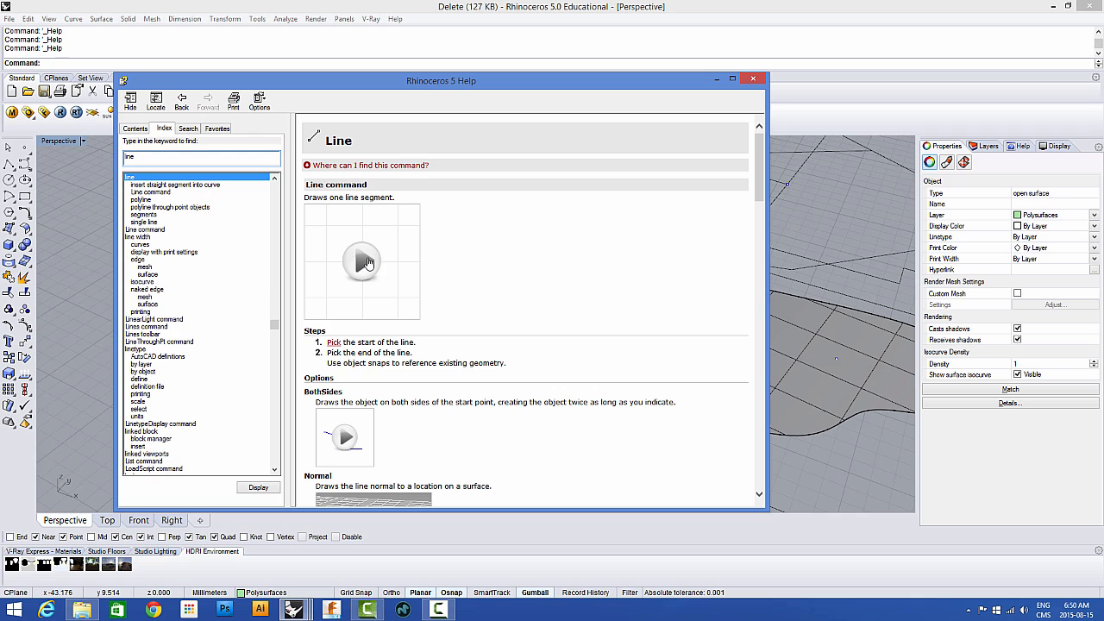
pyautogui.click(370, 263)
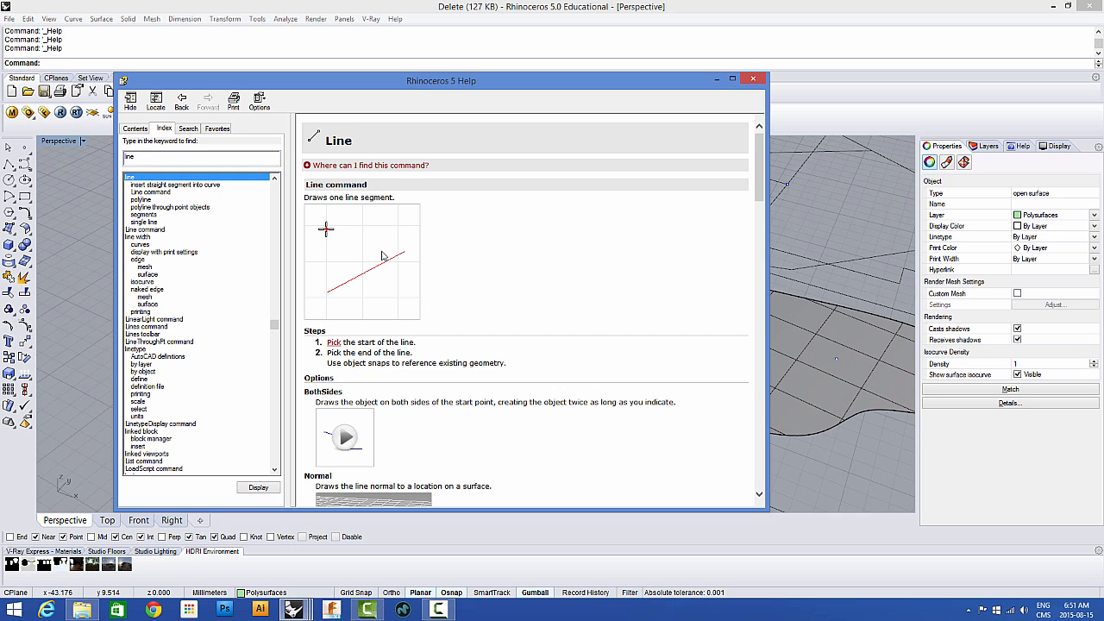
# Step: Read through the Line command's options, including BothSides, Normal, Angled and Vertical, and close the help
pyautogui.scroll(-1, 508, 254)
pyautogui.scroll(-5, 508, 255)
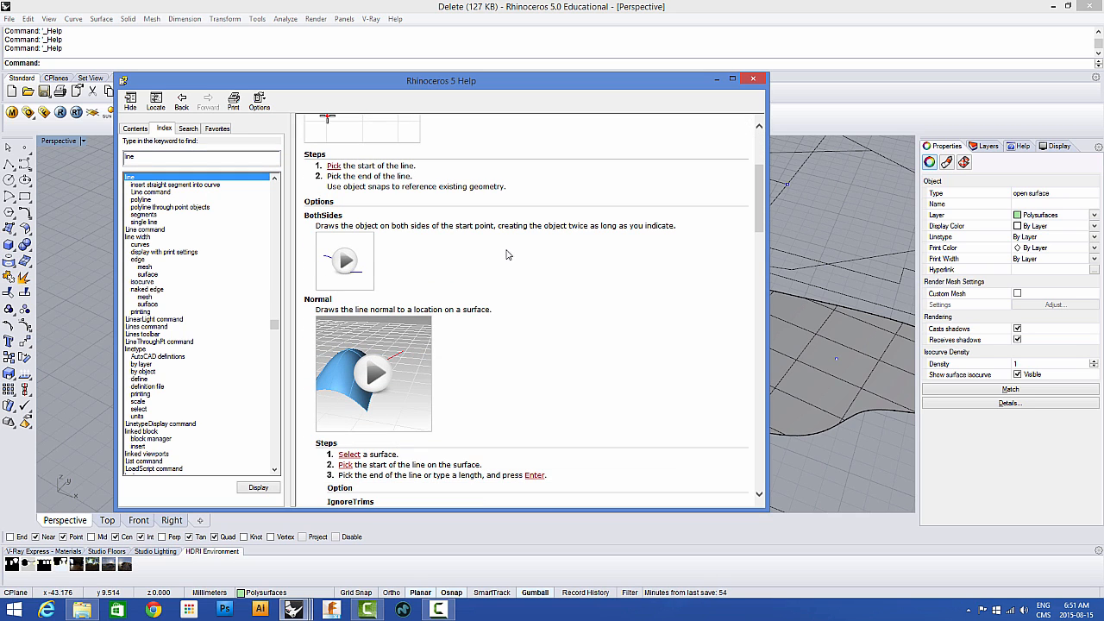
pyautogui.scroll(-3, 491, 325)
pyautogui.scroll(-3, 492, 325)
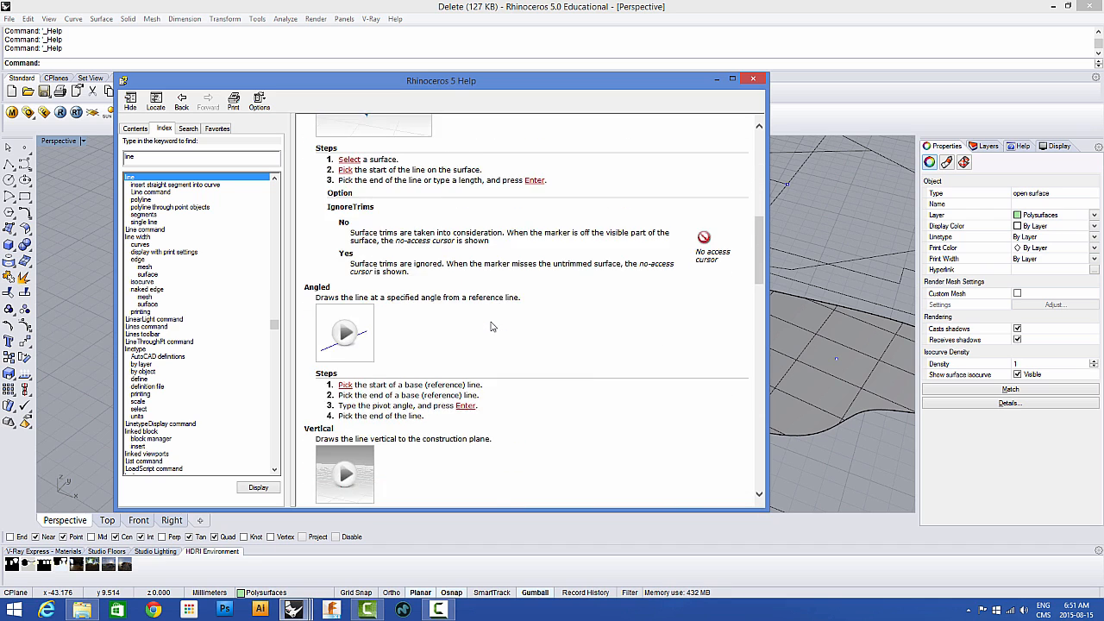
pyautogui.scroll(10, 492, 326)
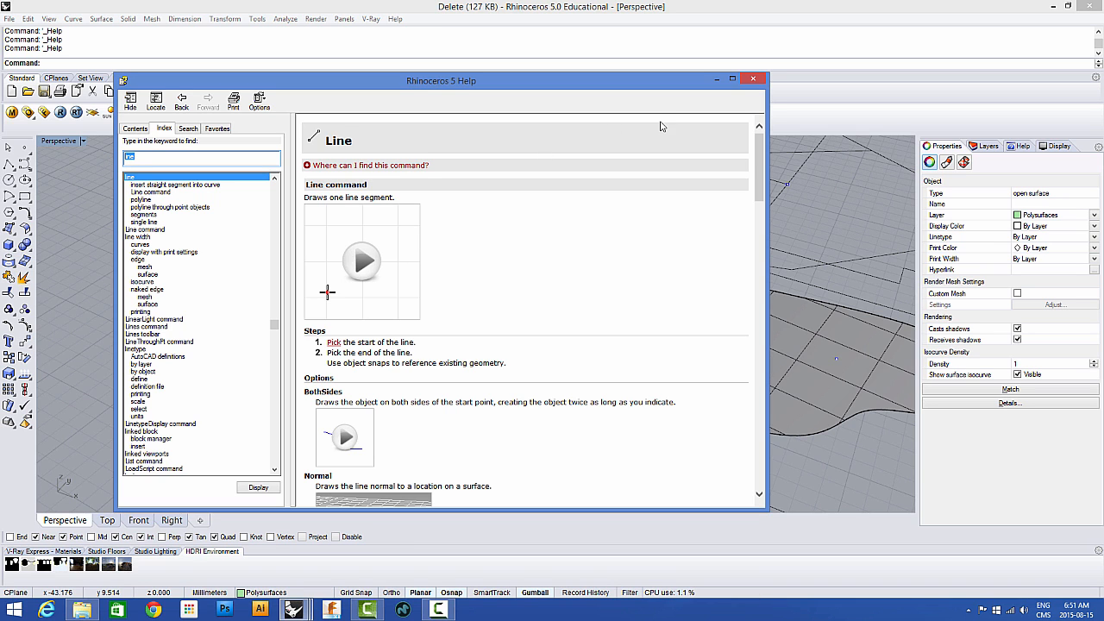
pyautogui.click(753, 79)
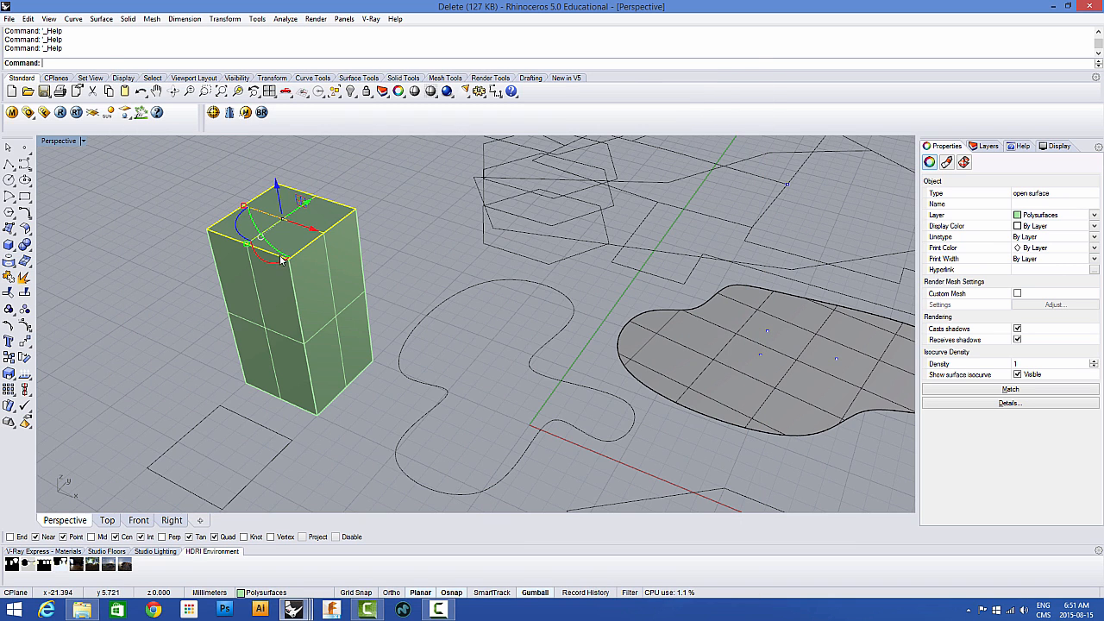
pyautogui.click(116, 182)
pyautogui.press('F1')
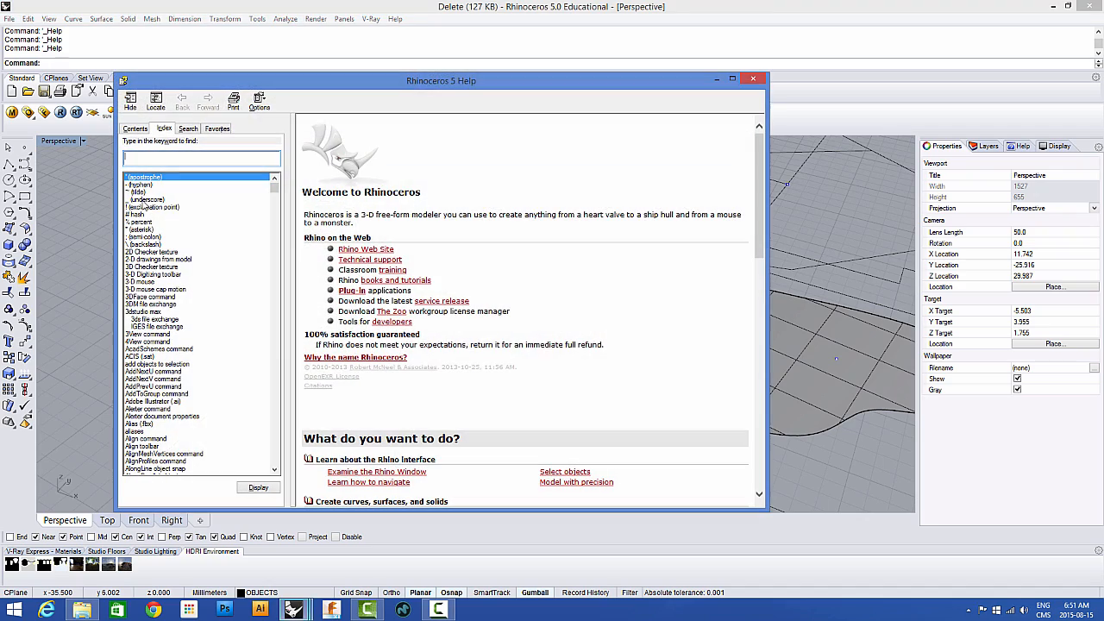
pyautogui.click(754, 78)
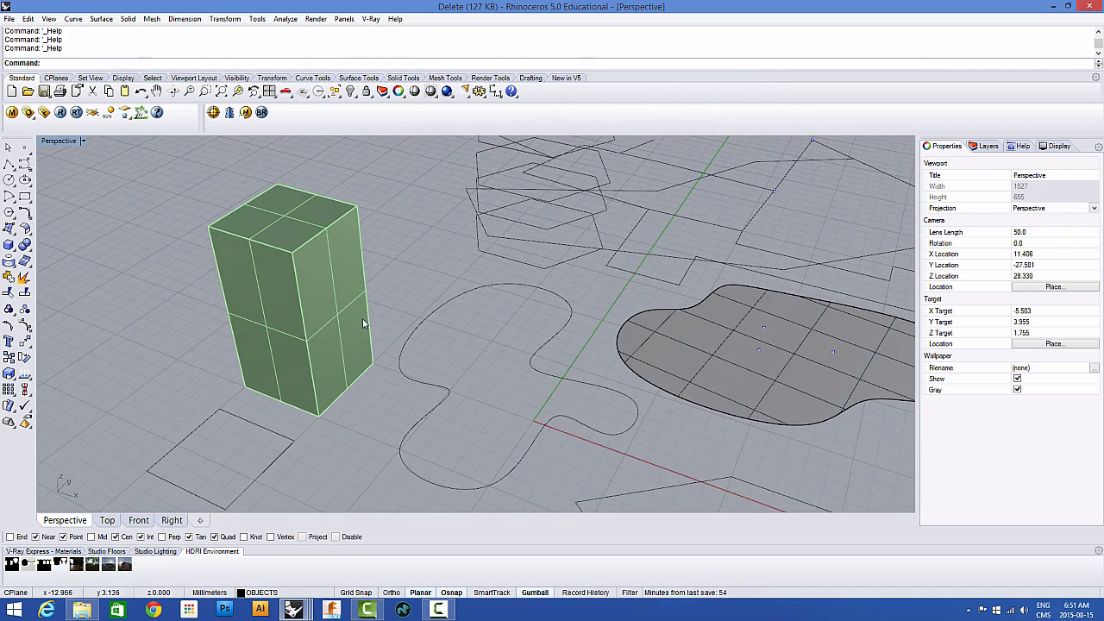
pyautogui.scroll(-2, 362, 318)
# Step: Switch to the Start model and maximize its Perspective viewport
pyautogui.moveTo(293, 609)
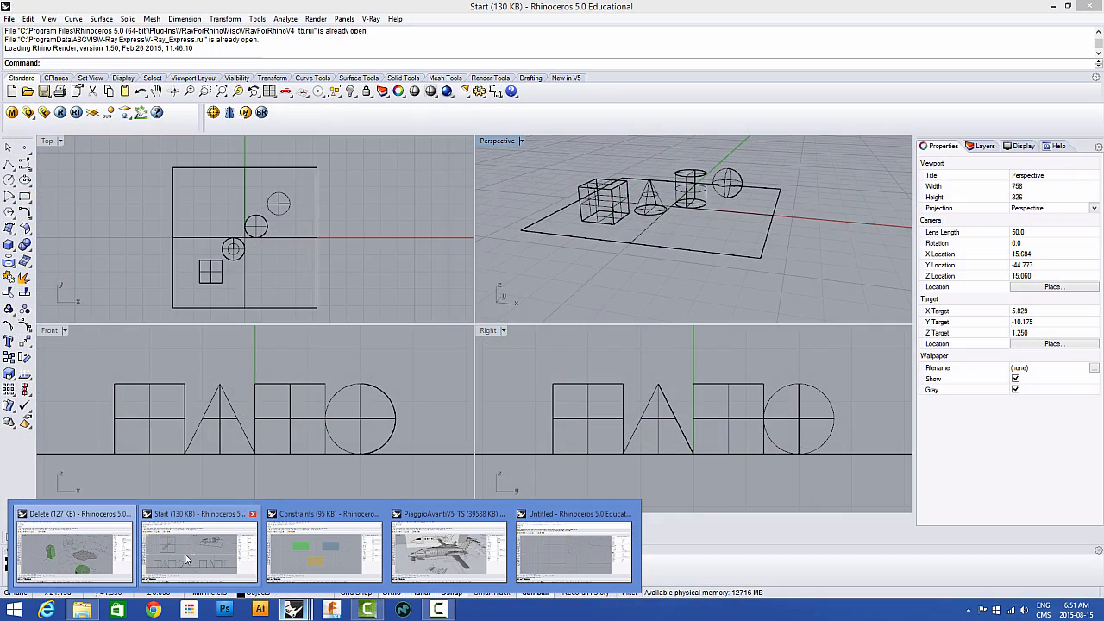
pyautogui.click(148, 558)
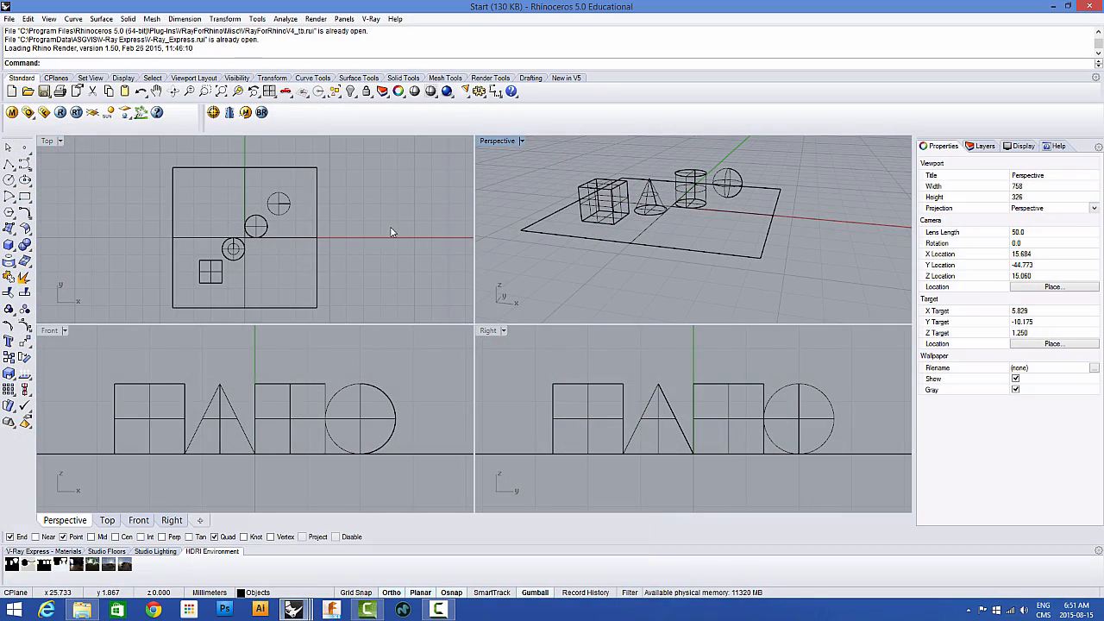
pyautogui.doubleClick(501, 142)
pyautogui.moveTo(319, 243); pyautogui.dragTo(298, 261, button='right')
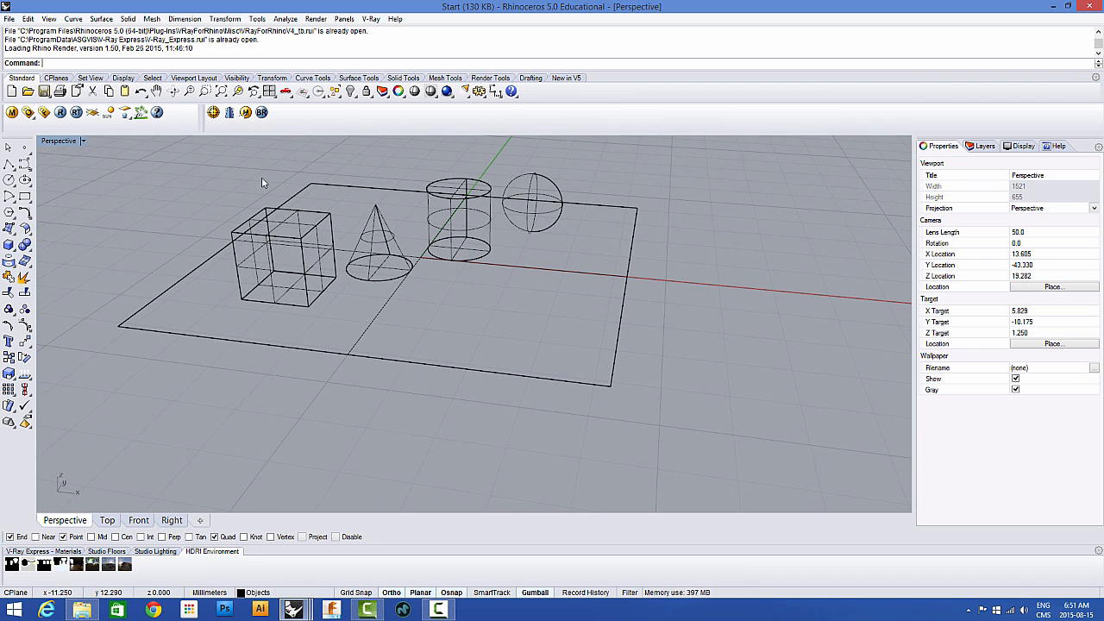
pyautogui.moveTo(294, 268); pyautogui.dragTo(203, 334, button='right')
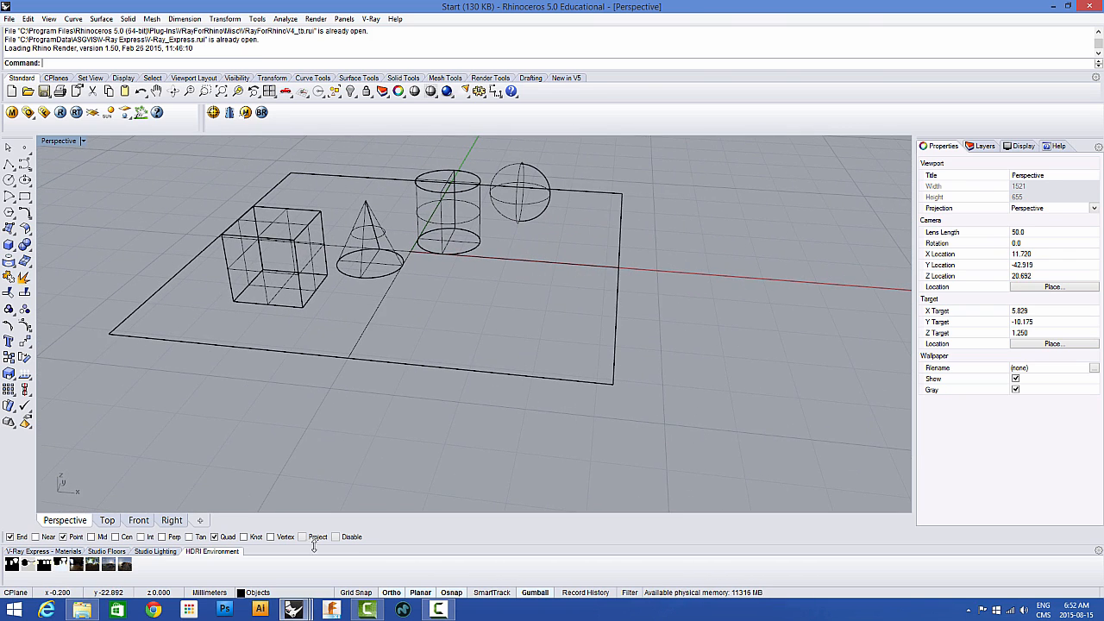
# Step: Detach the Transform tools as a floating toolbar over the viewport
pyautogui.click(30, 345)
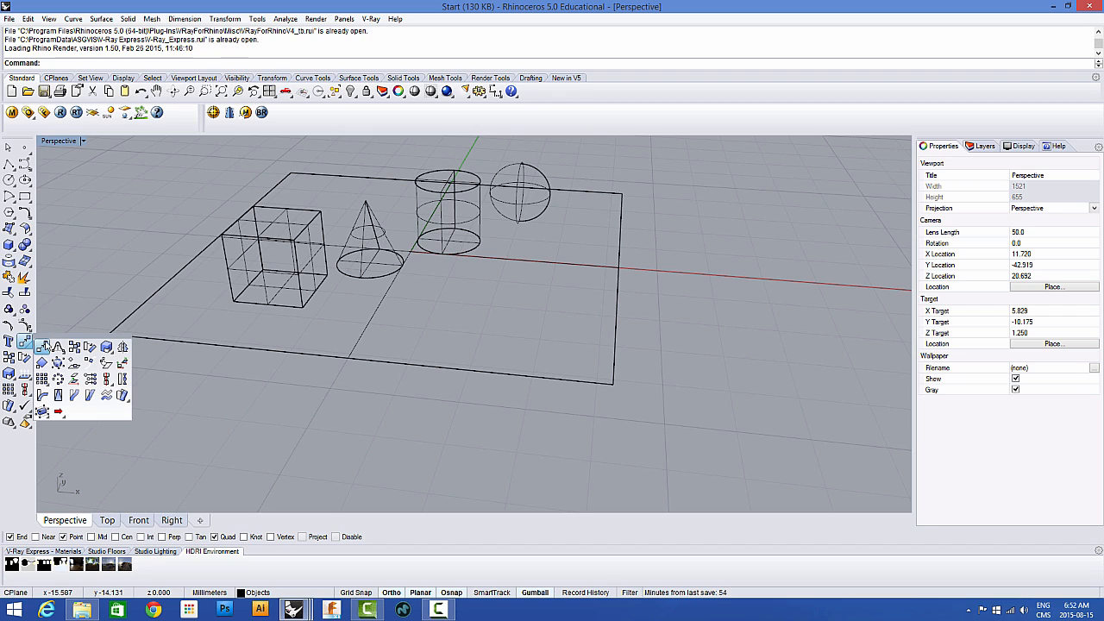
pyautogui.moveTo(40, 340); pyautogui.dragTo(69, 359)
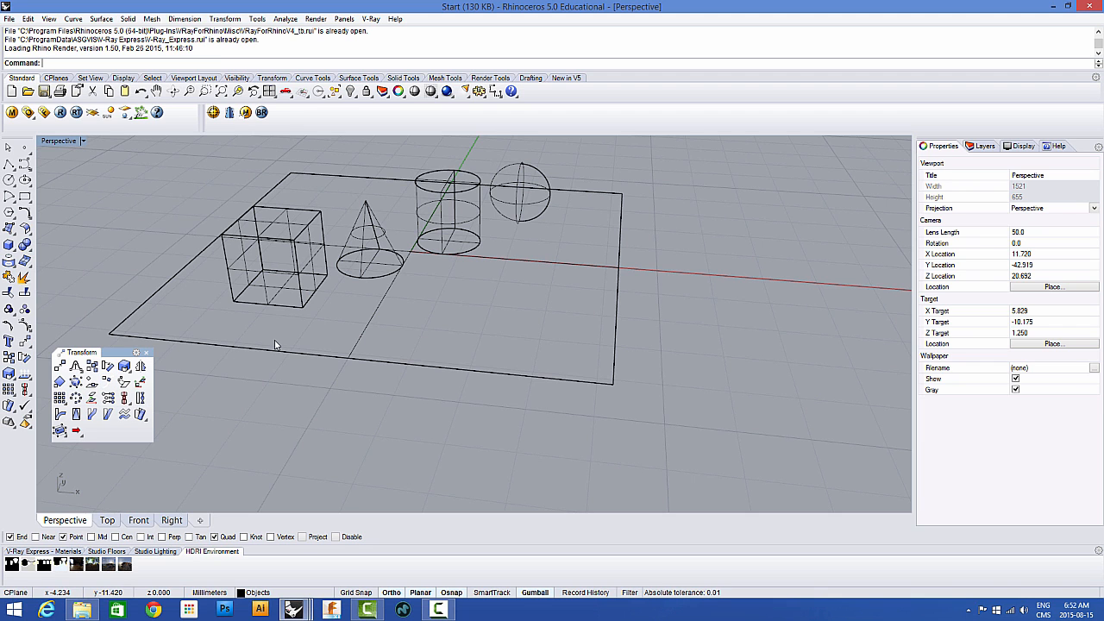
# Step: With only the End snap active, move the cube from its bottom front-left corner to the rectangle's front-left corner
pyautogui.keyDown('shift'); pyautogui.moveTo(280, 343); pyautogui.dragTo(331, 334, button='right'); pyautogui.keyUp('shift')
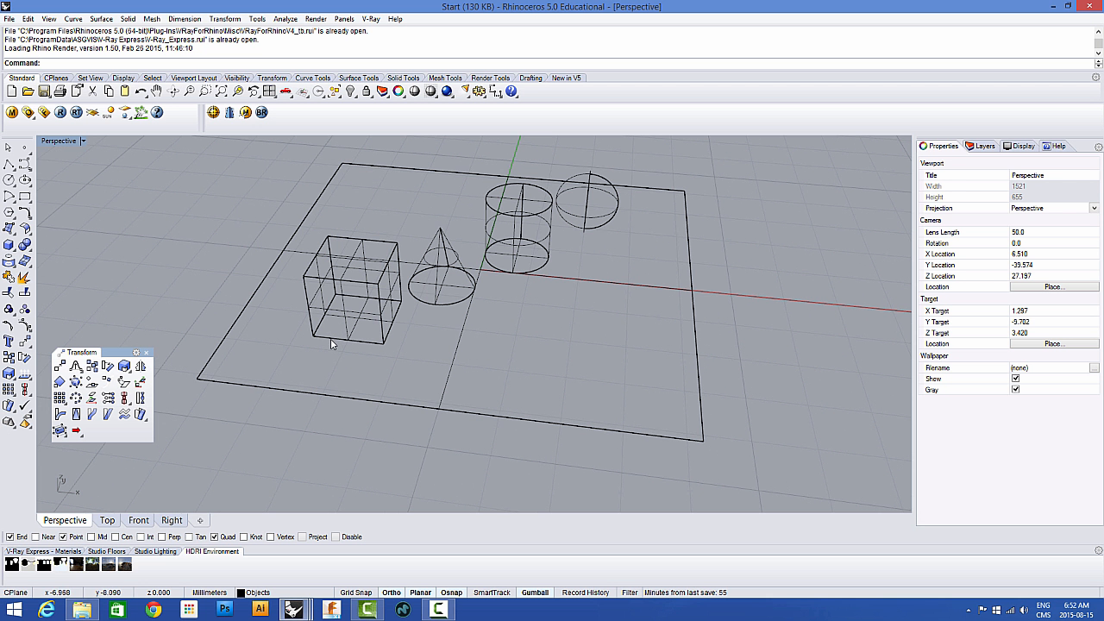
pyautogui.click(331, 343)
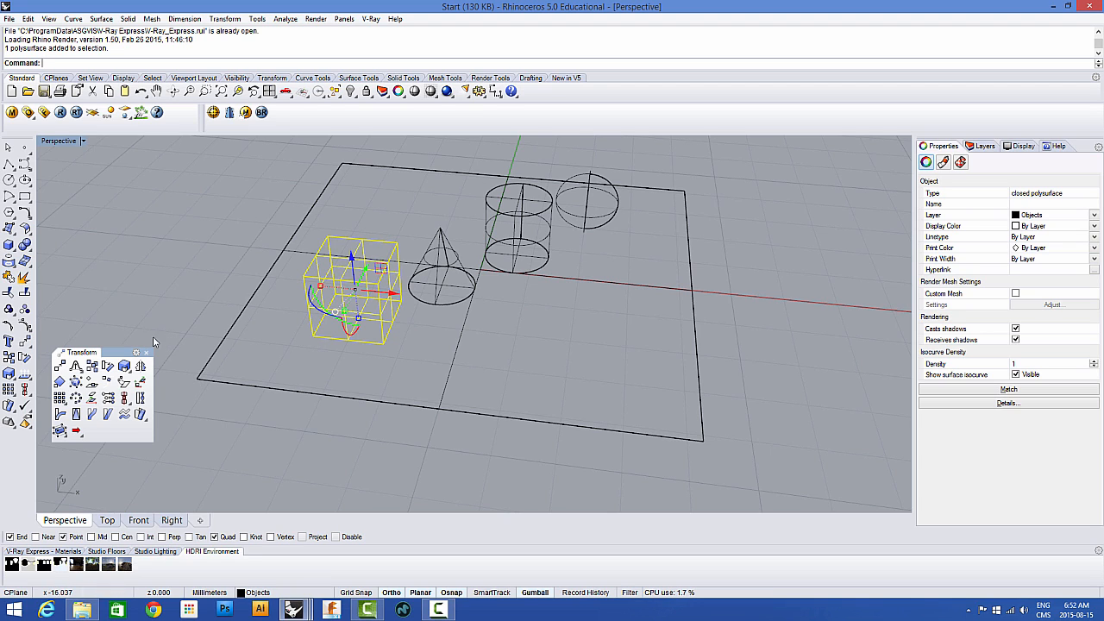
pyautogui.click(19, 340)
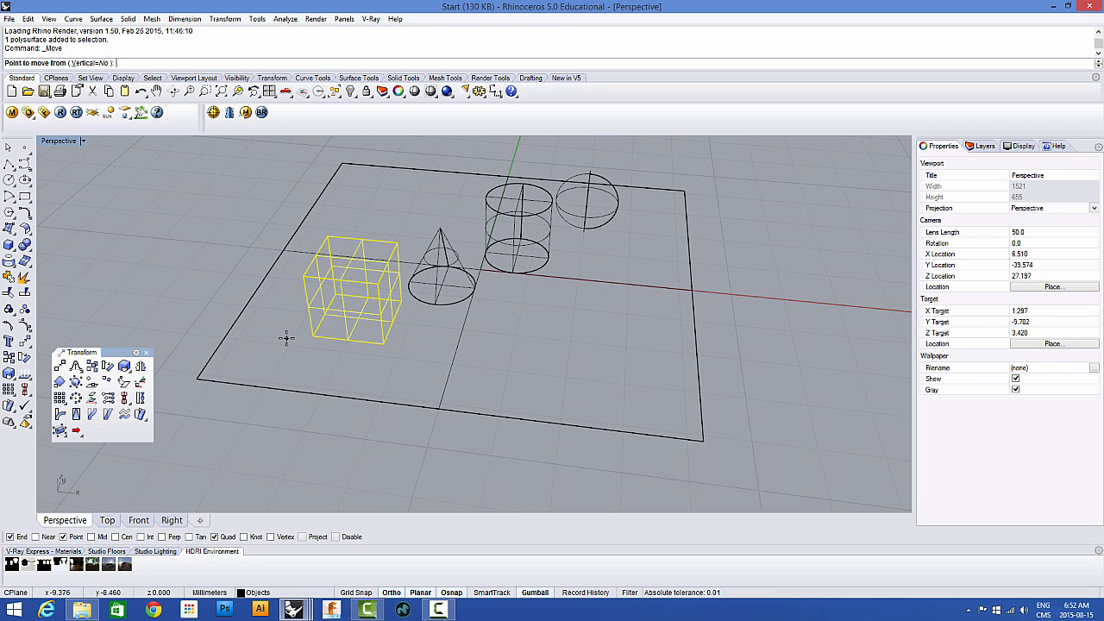
pyautogui.click(10, 536)
pyautogui.click(63, 536)
pyautogui.click(214, 537)
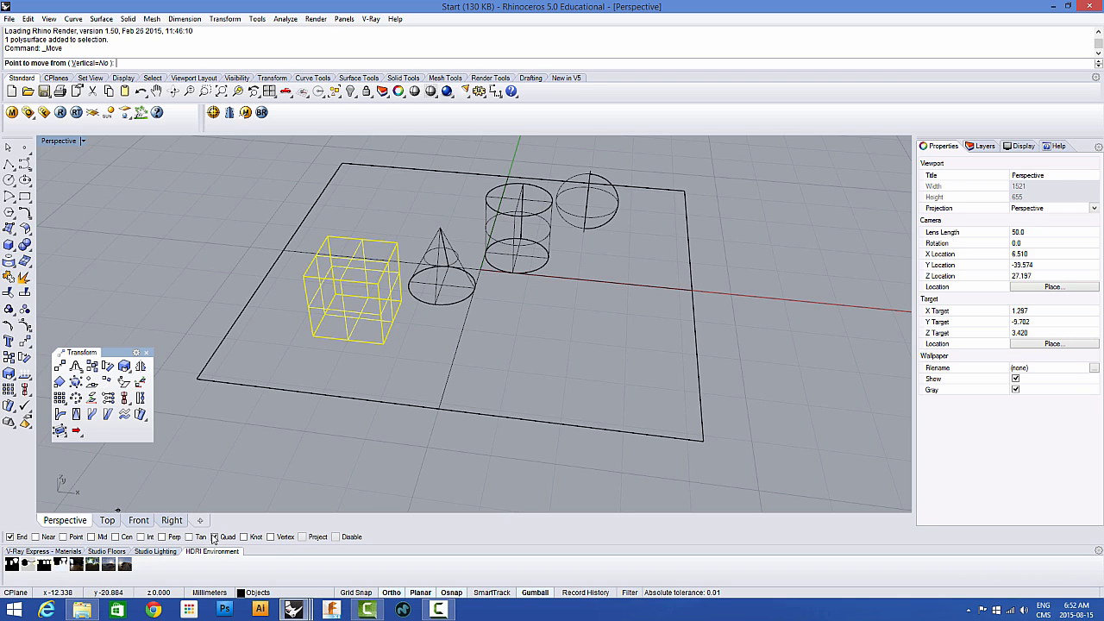
pyautogui.click(311, 336)
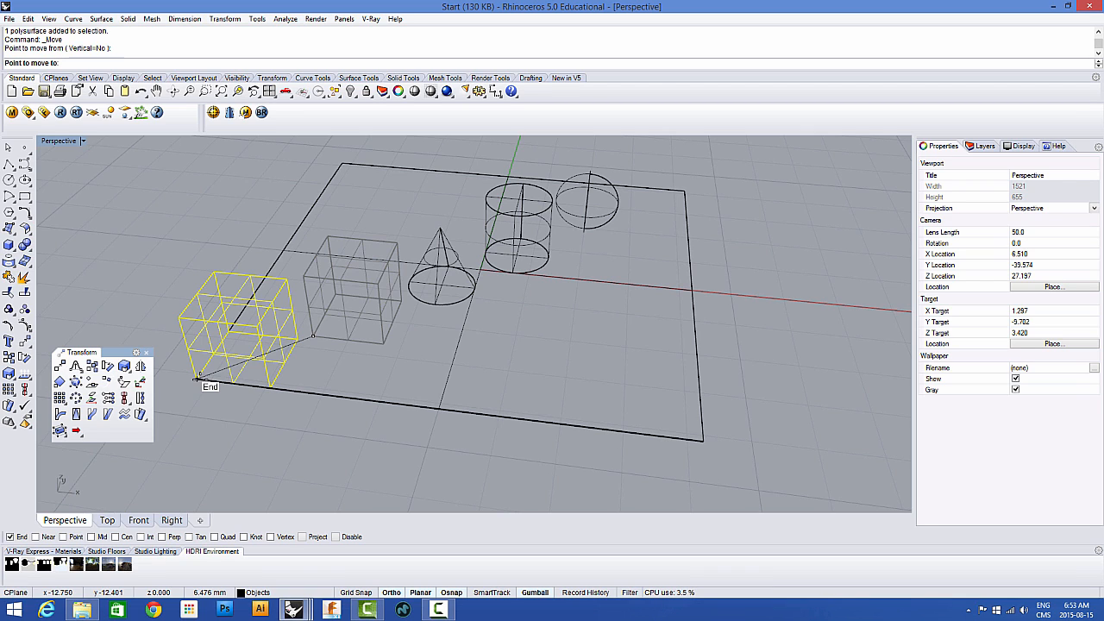
pyautogui.click(199, 380)
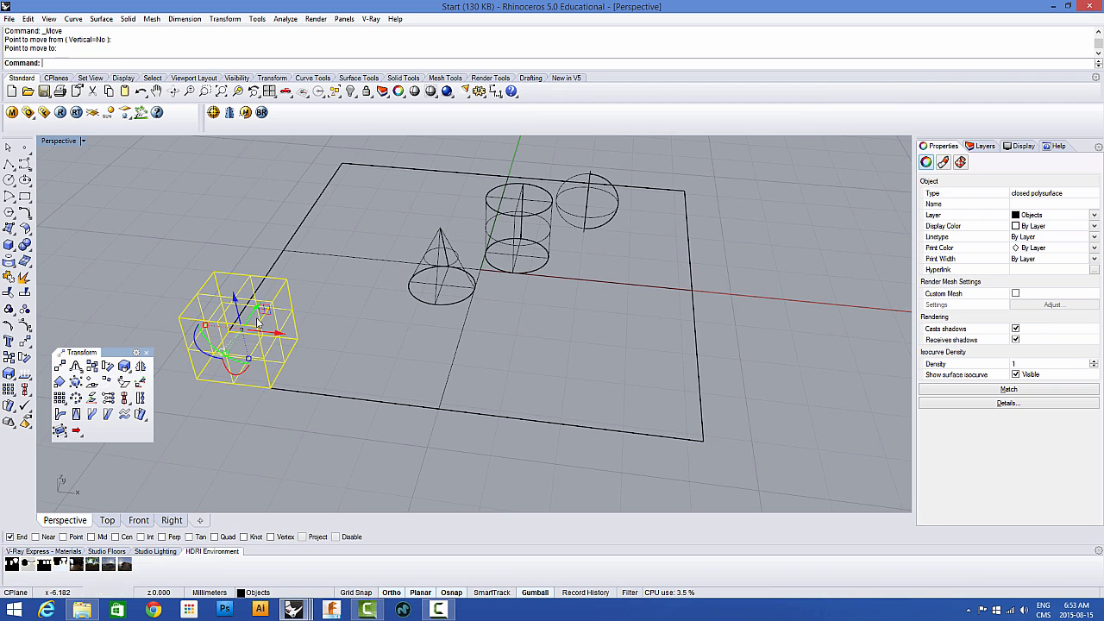
# Step: Turn off Gumball and Ortho, and move the cube from its bottom rear-right corner to the rectangle's rear-right corner
pyautogui.click(532, 593)
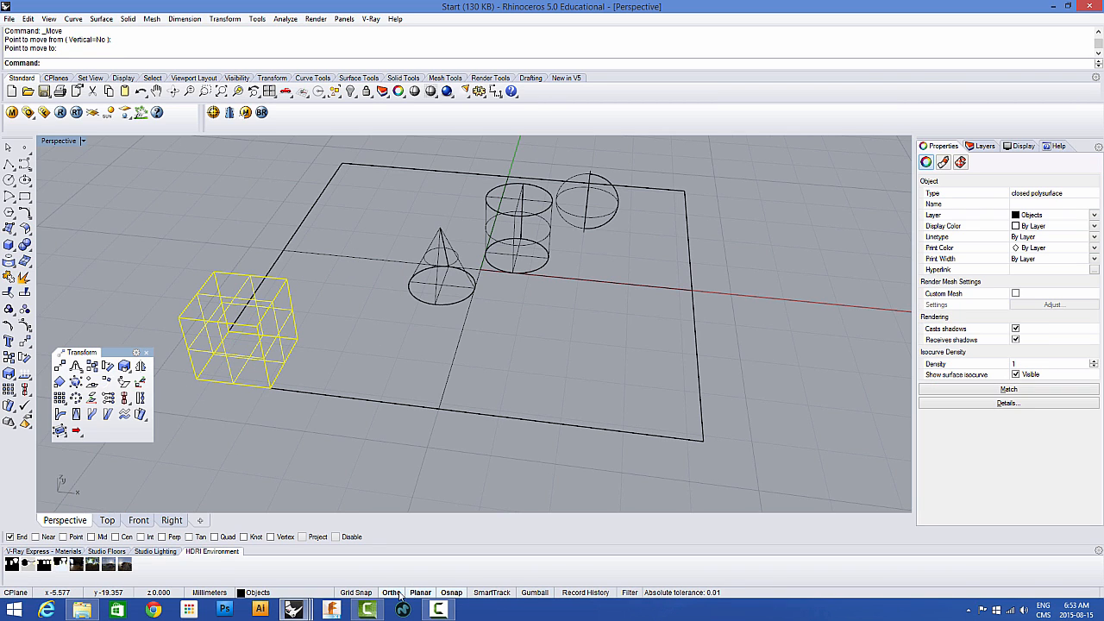
pyautogui.click(303, 445)
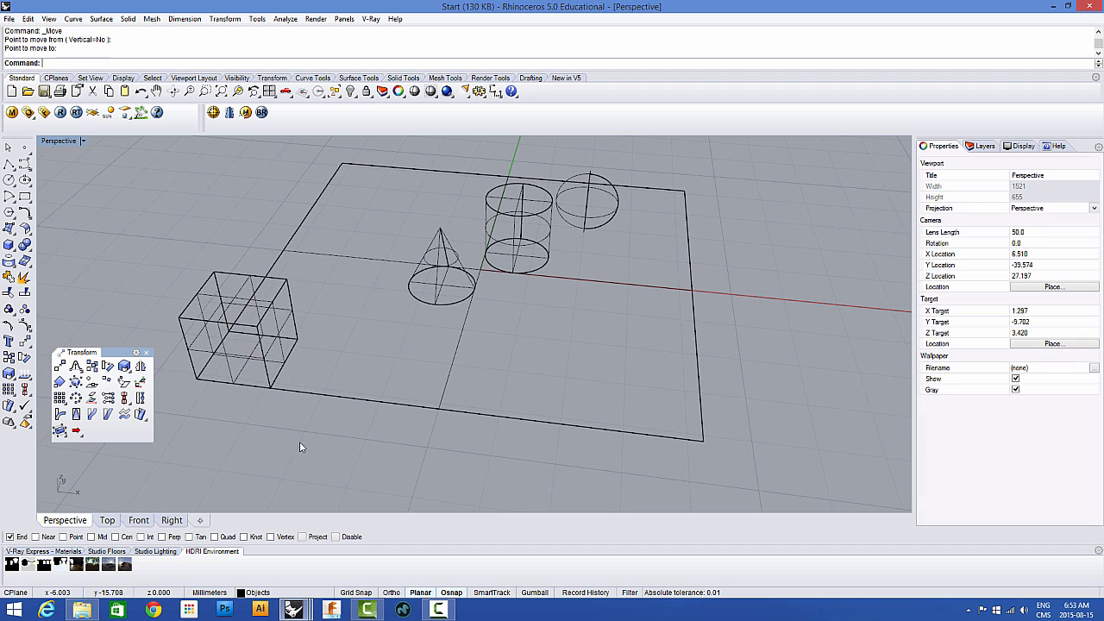
pyautogui.click(296, 334)
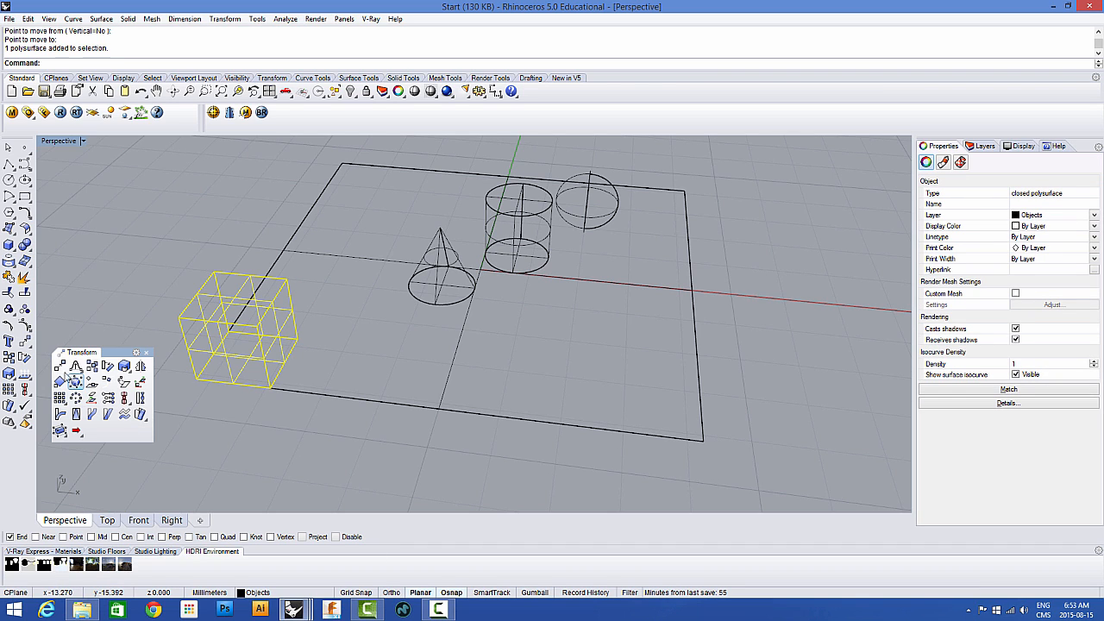
pyautogui.click(60, 365)
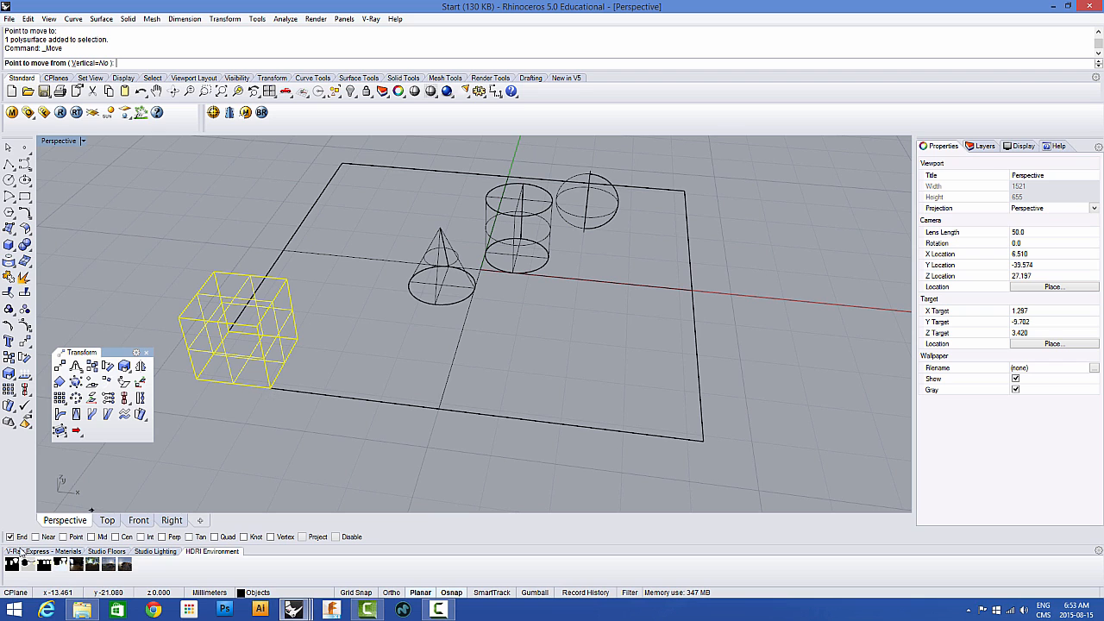
pyautogui.click(298, 340)
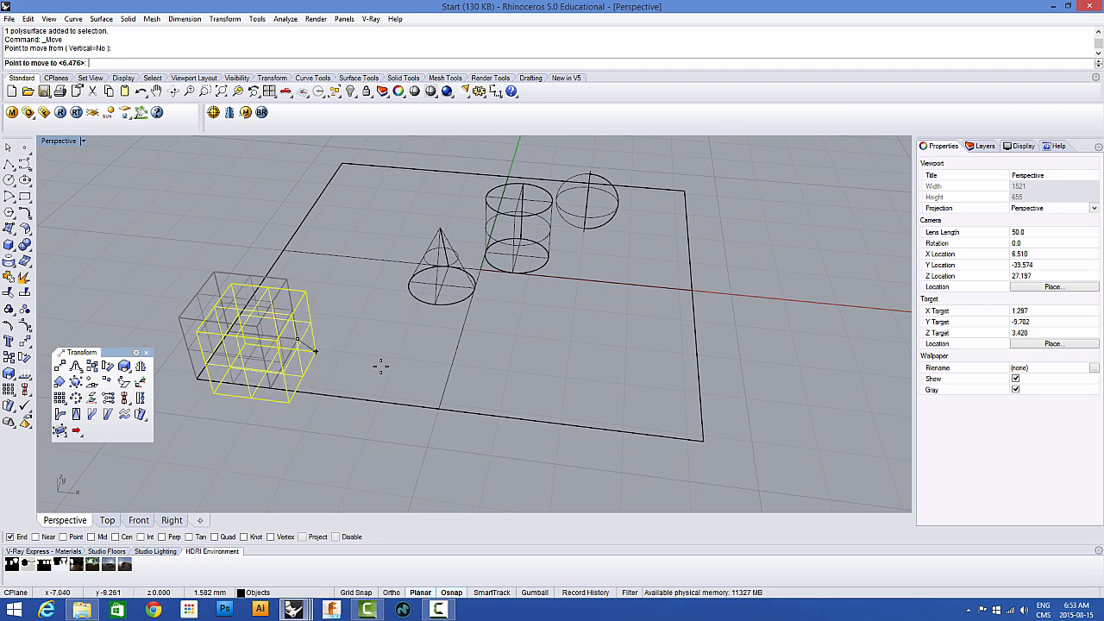
pyautogui.click(699, 200)
# Step: Move the cube from its bottom front-right corner to the rectangle's front-right corner and deselect it
pyautogui.rightClick(692, 227)
pyautogui.click(687, 218)
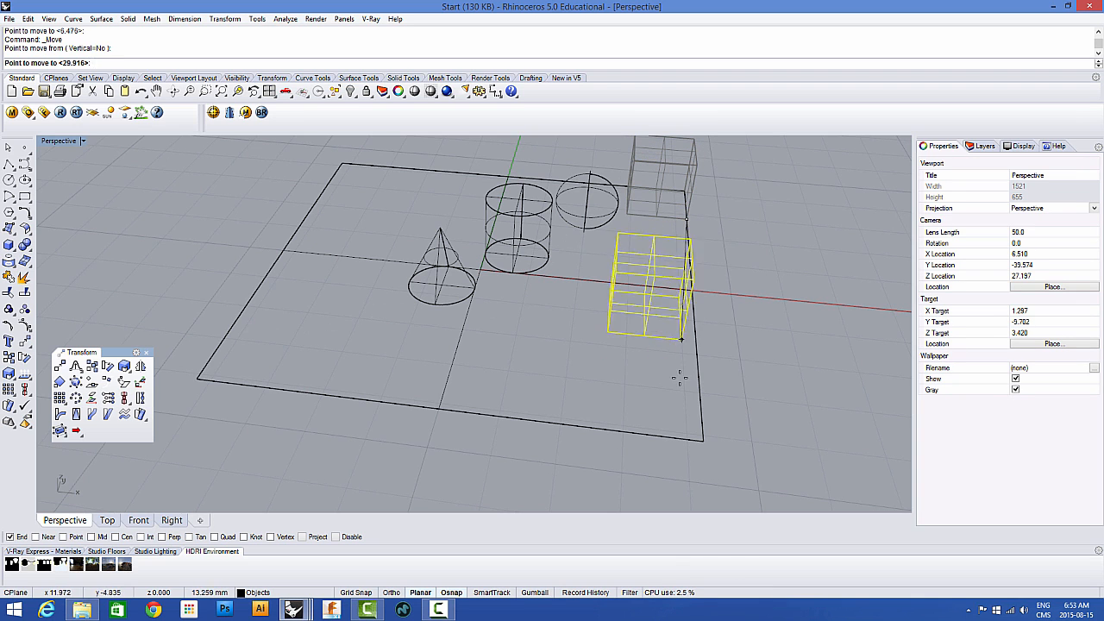
pyautogui.click(699, 440)
pyautogui.click(533, 359)
# Step: Using the Cen snap, move the cone from its base centre to the centre of the cylinder's top face
pyautogui.moveTo(532, 360); pyautogui.dragTo(448, 323, button='right')
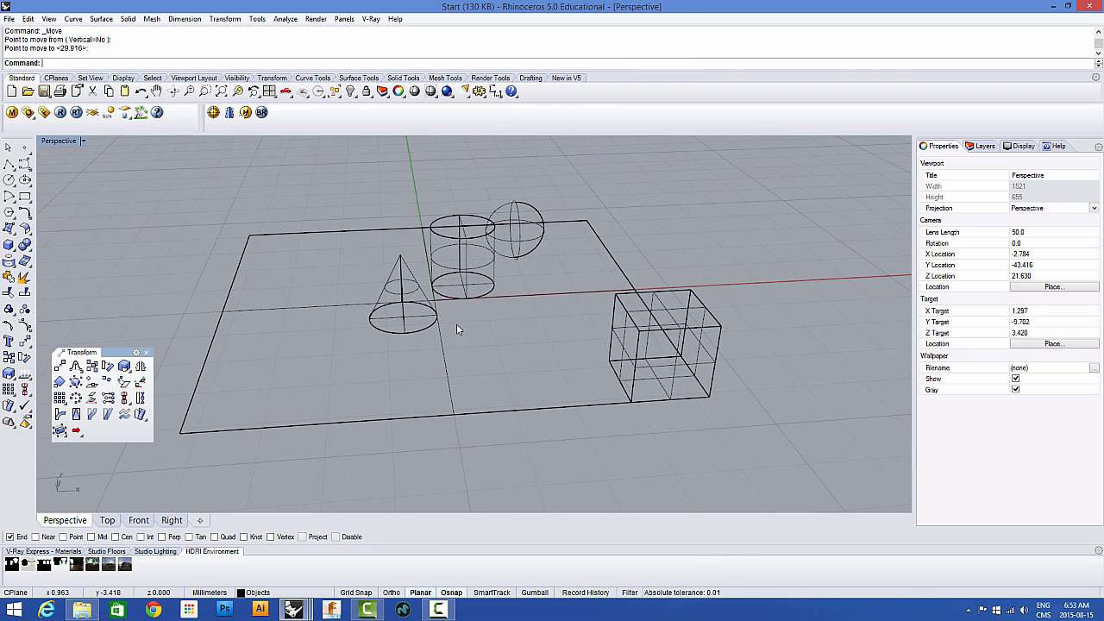
pyautogui.moveTo(516, 308); pyautogui.dragTo(473, 322, button='right')
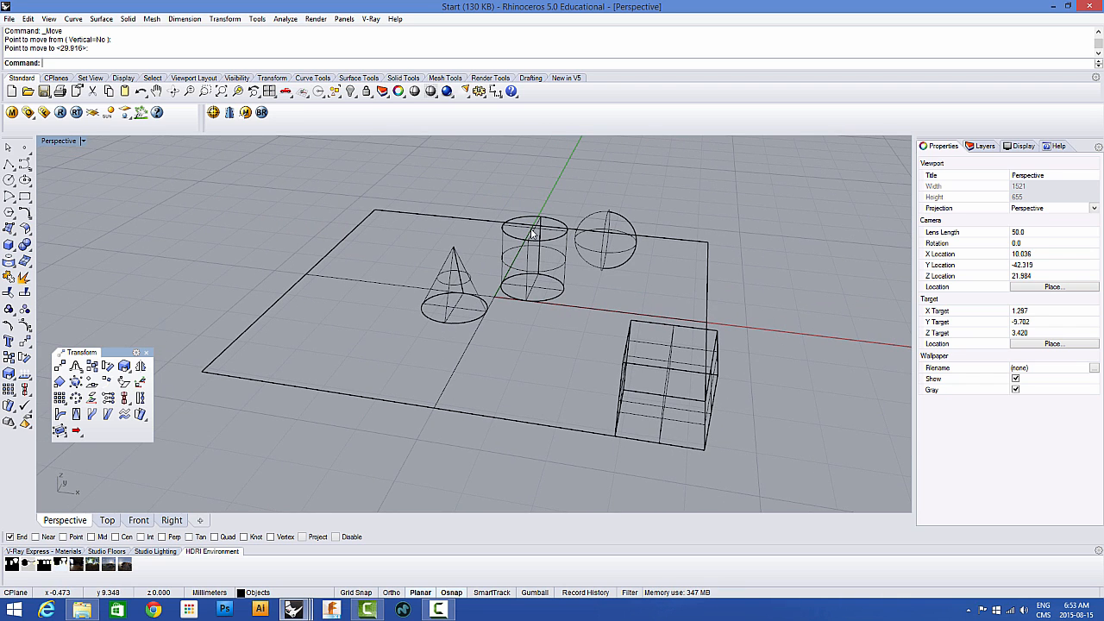
pyautogui.moveTo(449, 322); pyautogui.dragTo(486, 275, button='right')
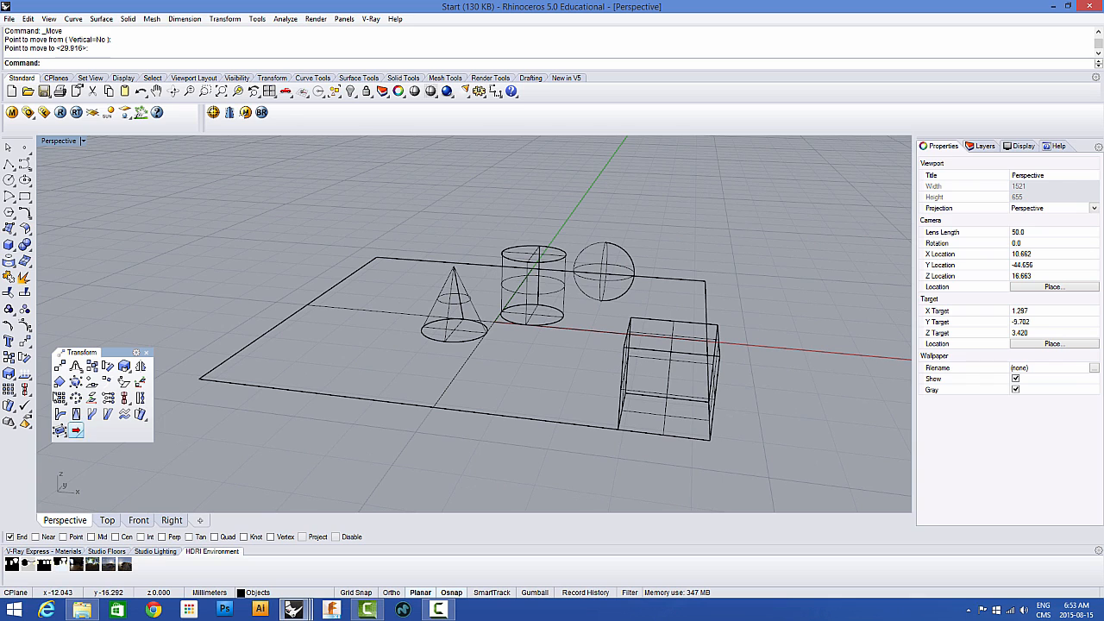
pyautogui.press('Return')
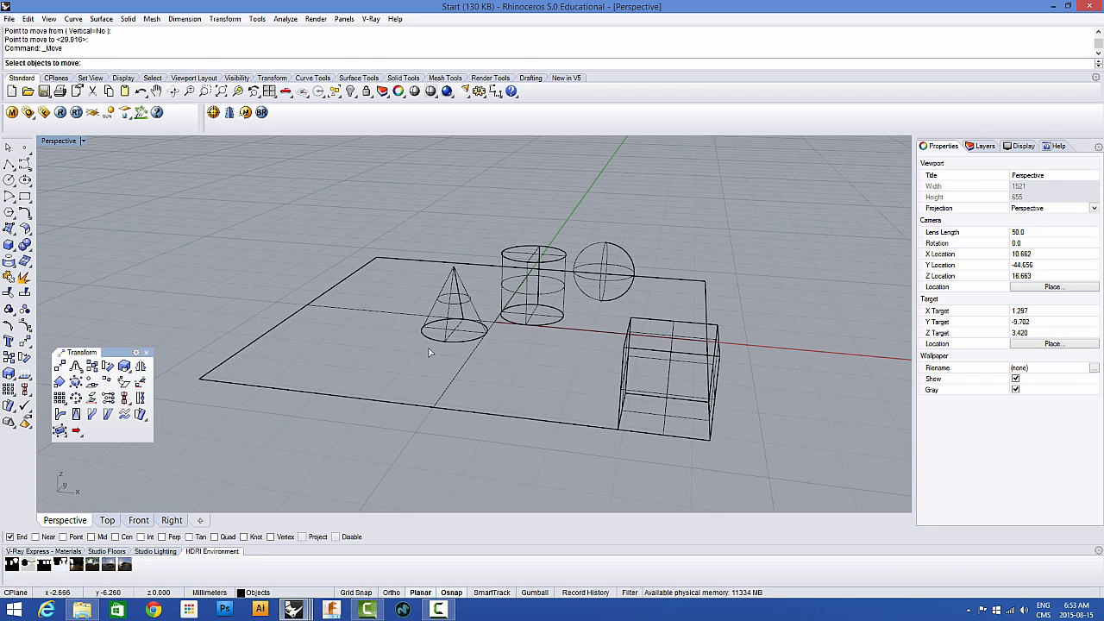
pyautogui.click(435, 342)
pyautogui.press('Return')
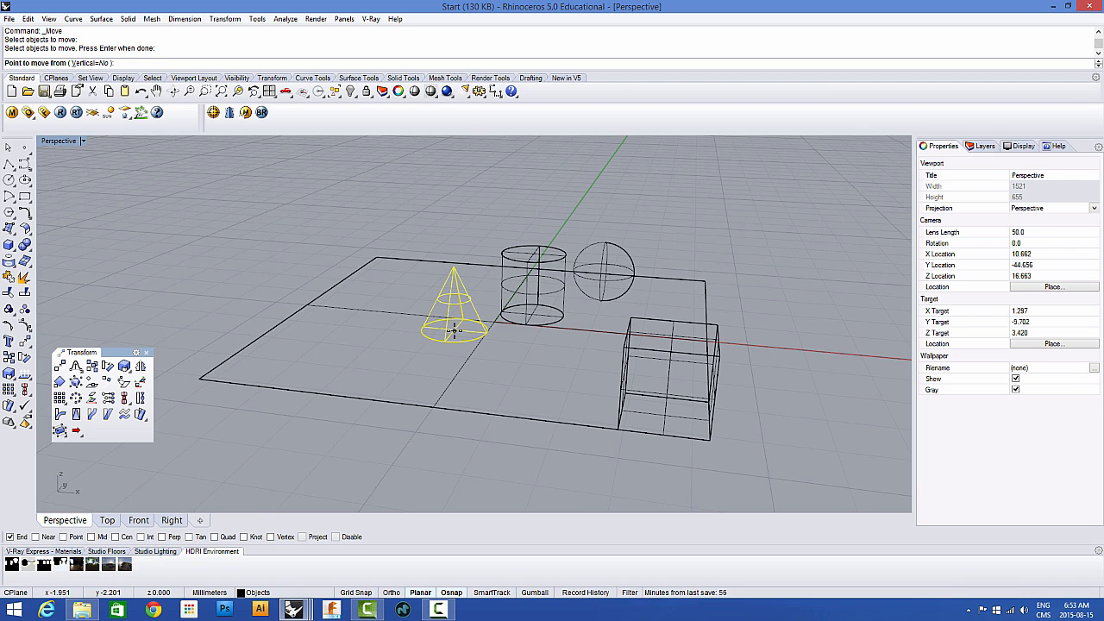
pyautogui.scroll(3, 454, 330)
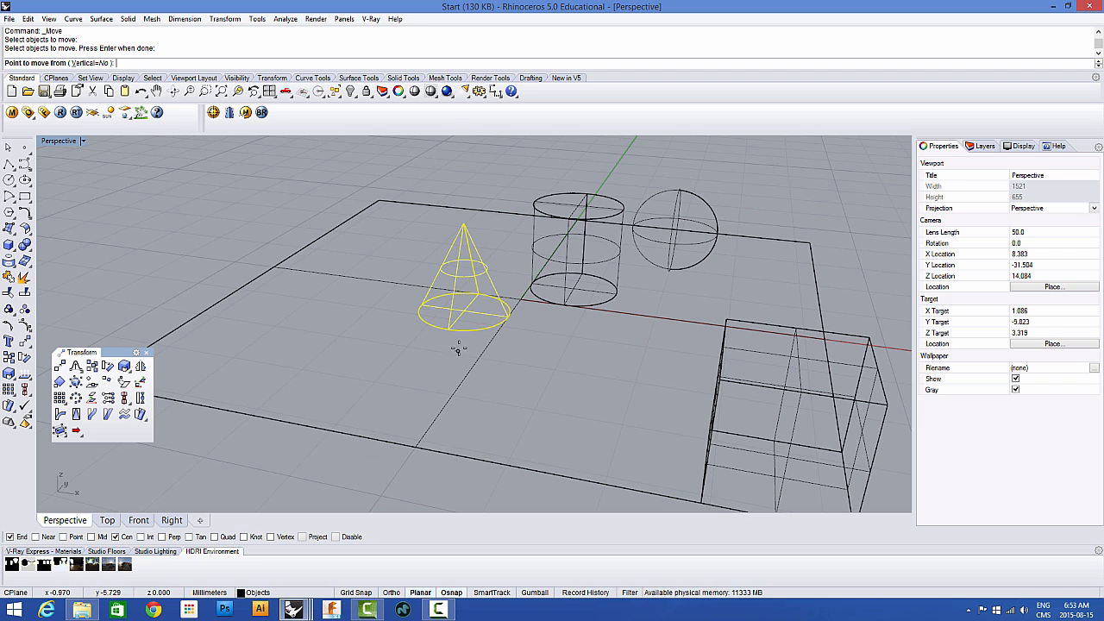
pyautogui.scroll(3, 468, 341)
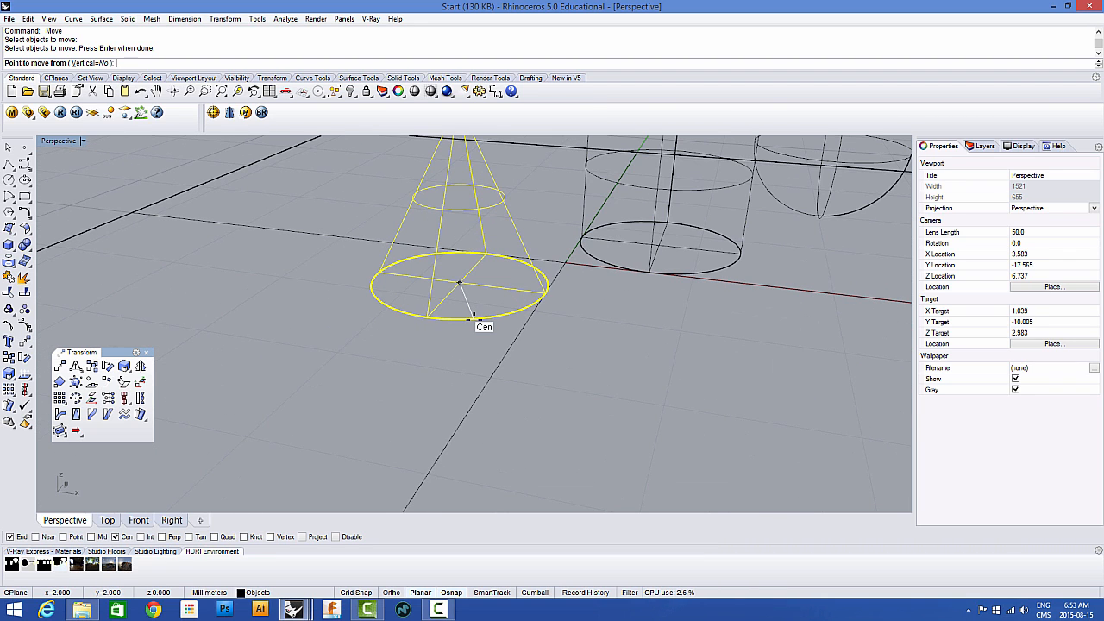
pyautogui.click(473, 314)
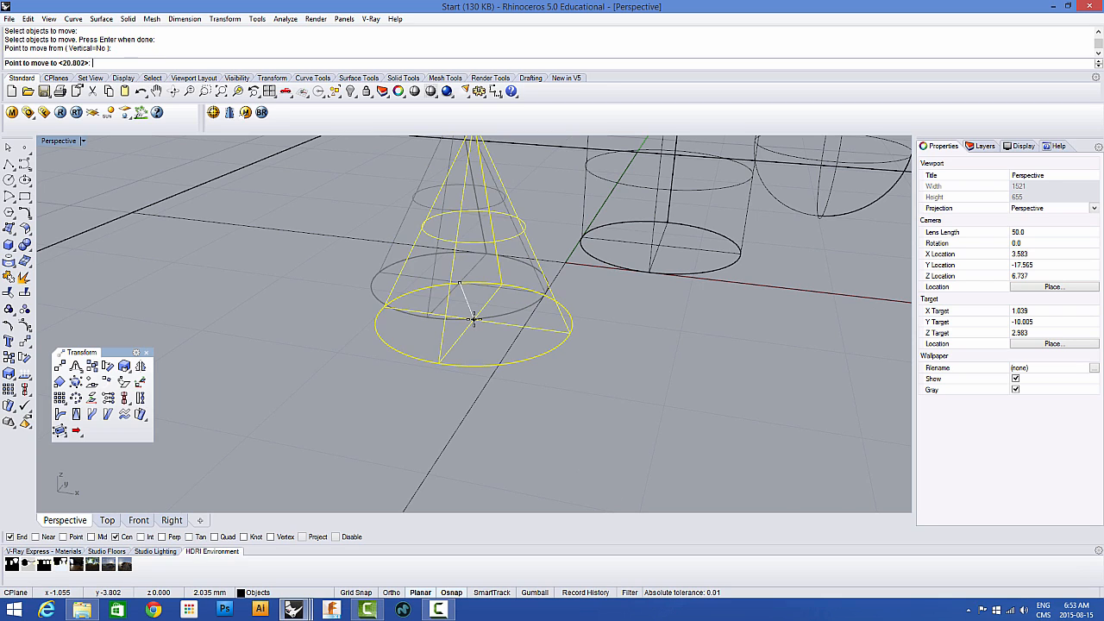
pyautogui.scroll(-5, 457, 333)
pyautogui.moveTo(446, 346); pyautogui.dragTo(347, 340, button='right')
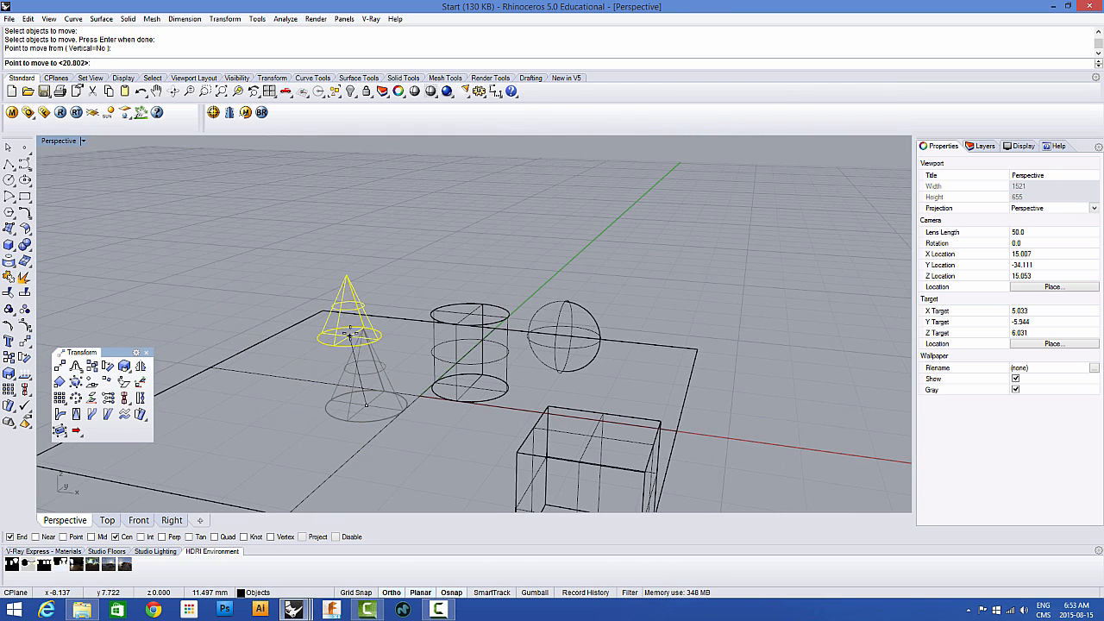
pyautogui.scroll(3, 389, 321)
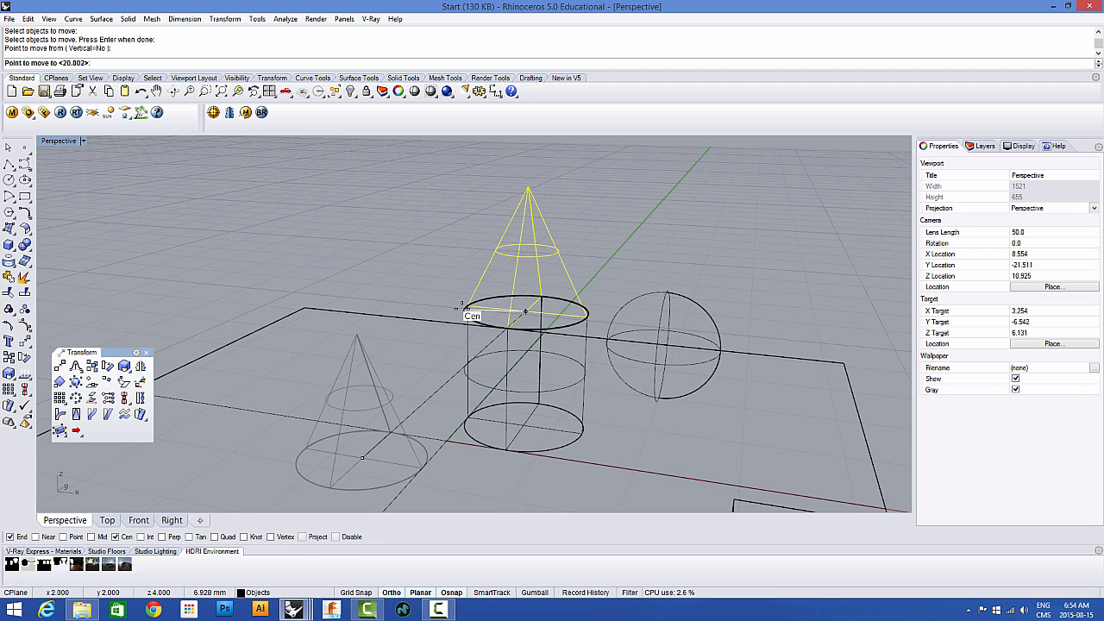
pyautogui.click(461, 309)
# Step: Group the cone with the cylinder beneath it
pyautogui.moveTo(407, 365)
pyautogui.mouseDown(button='right')
pyautogui.moveTo(426, 344)
pyautogui.moveTo(407, 349)
pyautogui.moveTo(397, 376)
pyautogui.mouseUp(button='right')
pyautogui.scroll(-6, 462, 332)
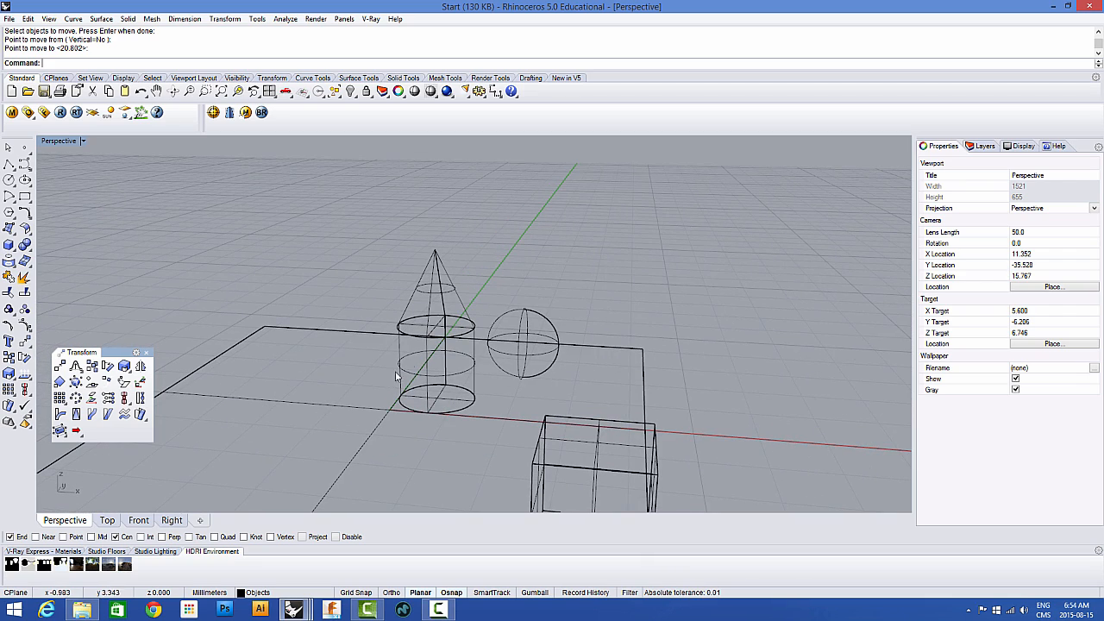
pyautogui.moveTo(441, 311); pyautogui.dragTo(464, 354, button='right')
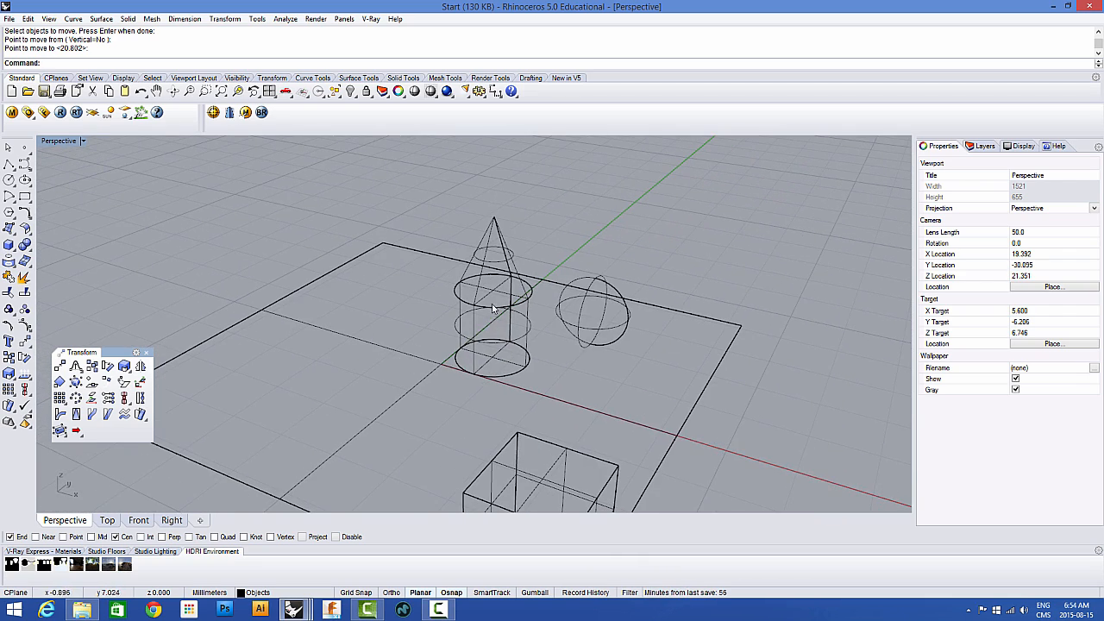
pyautogui.click(484, 277)
pyautogui.keyDown('shift'); pyautogui.click(477, 323); pyautogui.keyUp('shift')
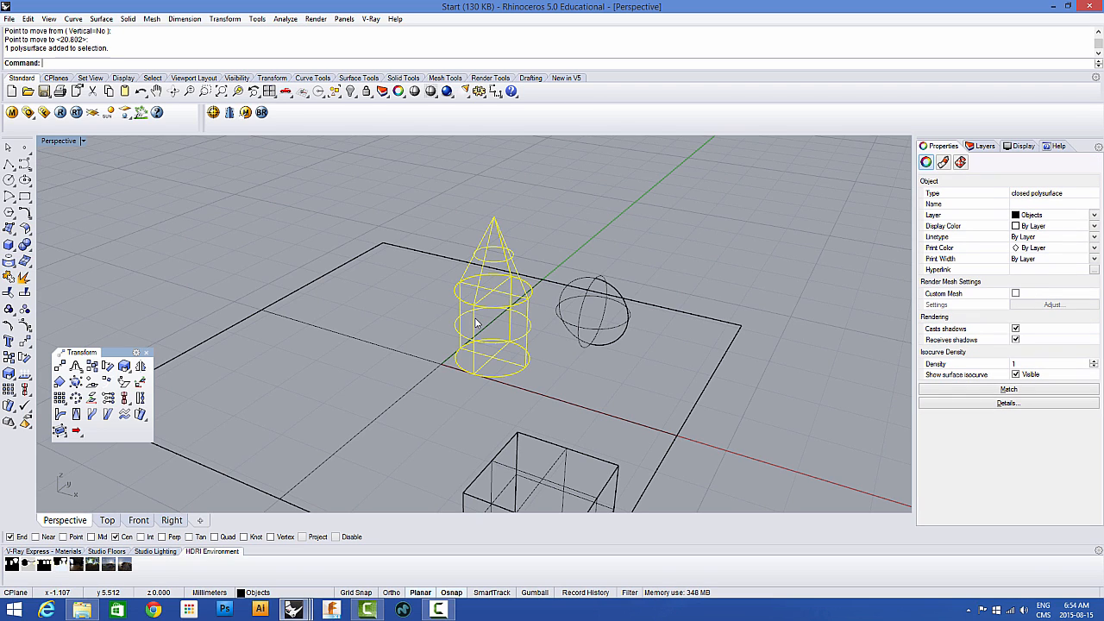
pyautogui.click(9, 308)
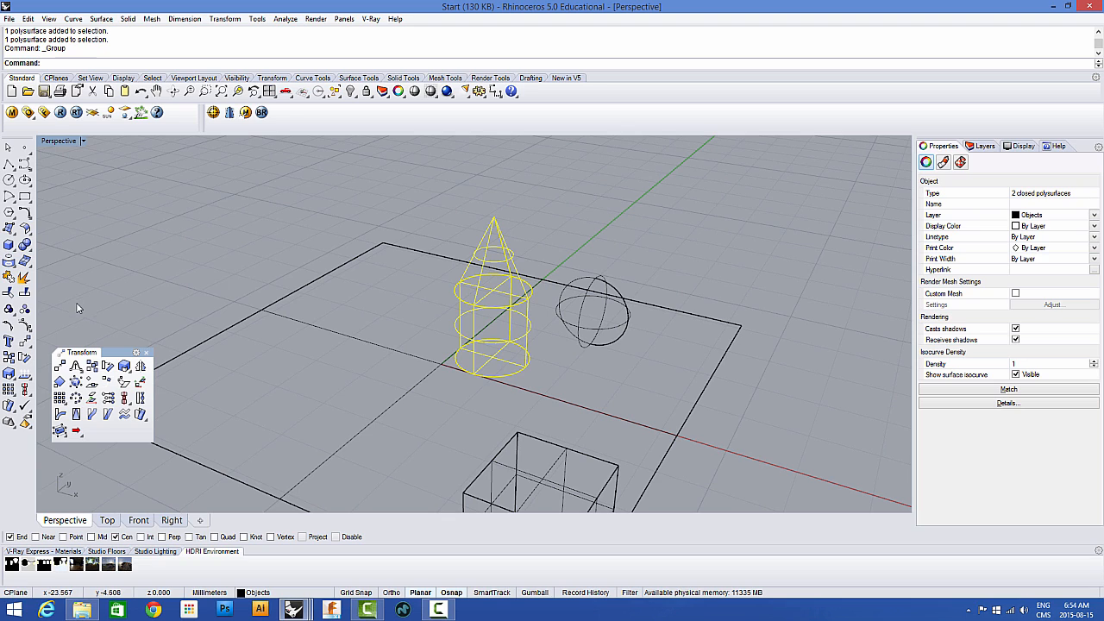
# Step: Move the cone and cylinder group from the centre of the cylinder's base to the rectangle's front-left corner and deselect it
pyautogui.click(25, 342)
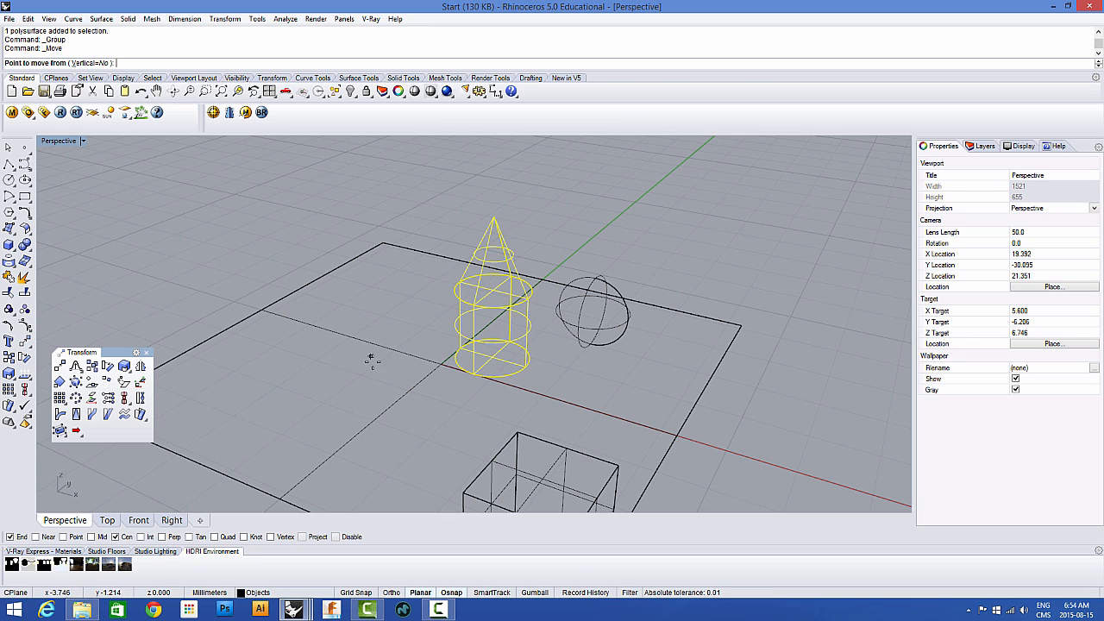
pyautogui.click(467, 382)
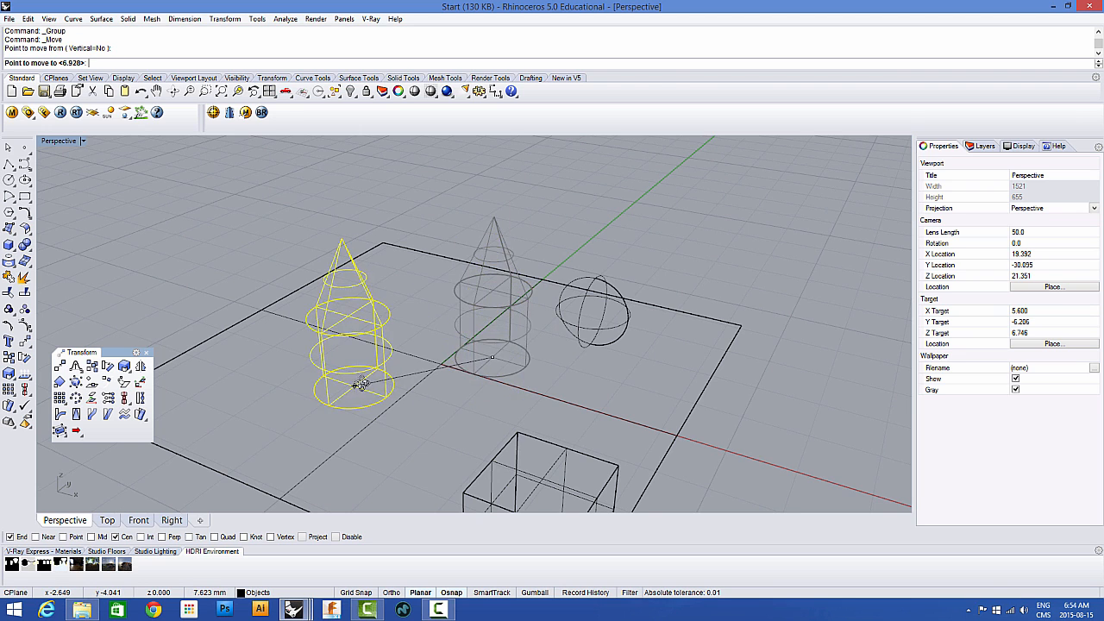
pyautogui.scroll(-2, 388, 373)
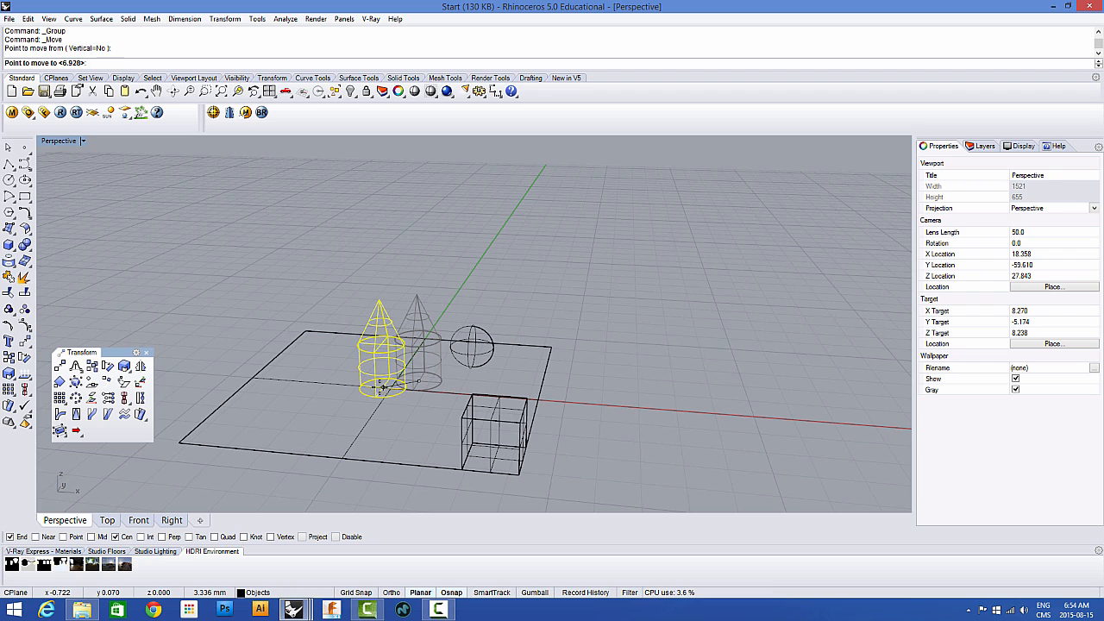
pyautogui.click(177, 443)
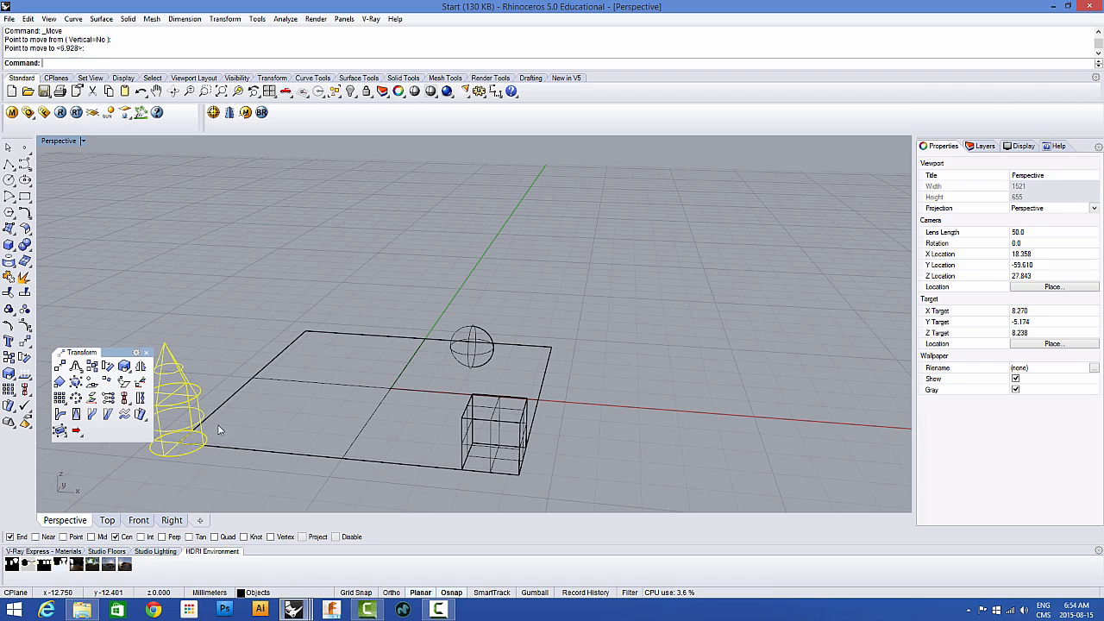
pyautogui.moveTo(219, 432); pyautogui.dragTo(360, 360, button='right')
pyautogui.press('Escape')
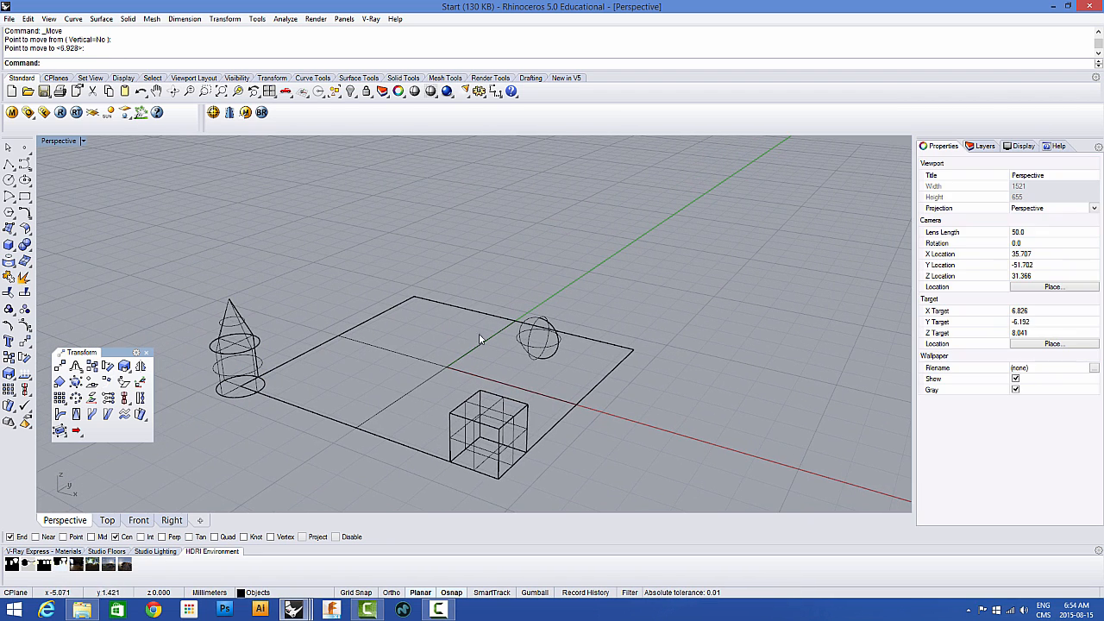
# Step: Move the sphere from its centre to the tip of the cone, using the Cen and End snaps, and deselect it
pyautogui.moveTo(481, 338); pyautogui.dragTo(543, 342, button='right')
pyautogui.click(531, 341)
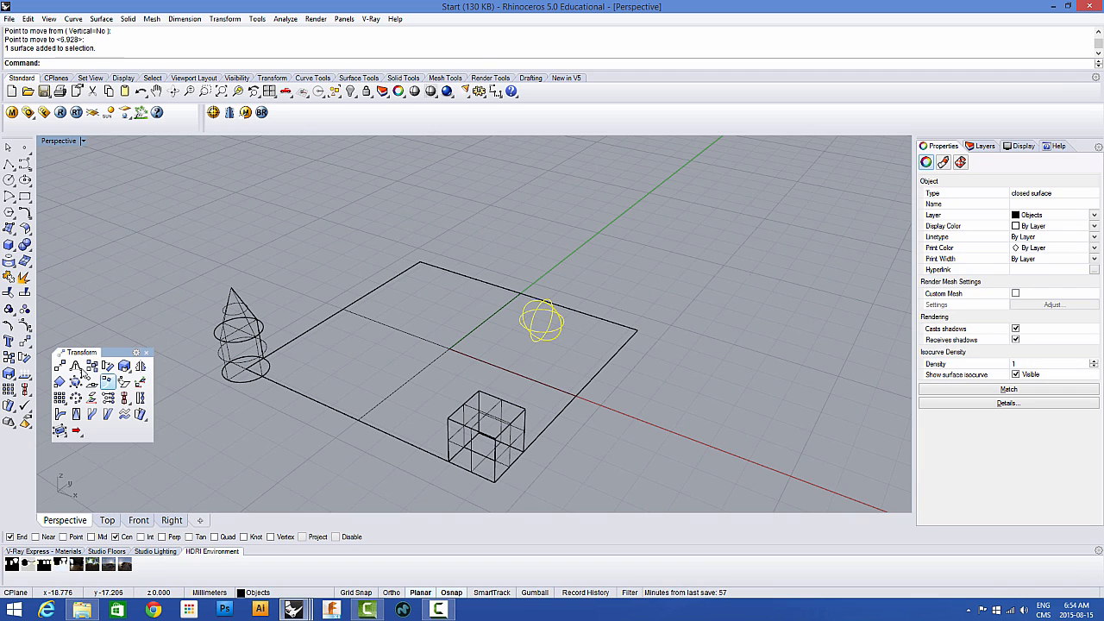
pyautogui.click(25, 342)
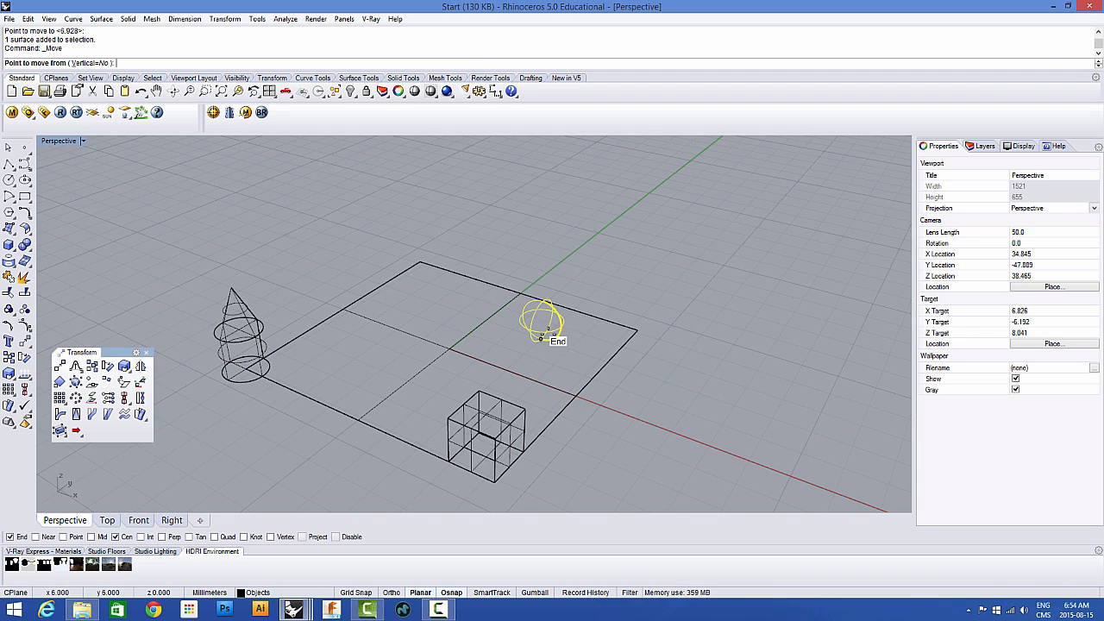
pyautogui.scroll(3, 541, 339)
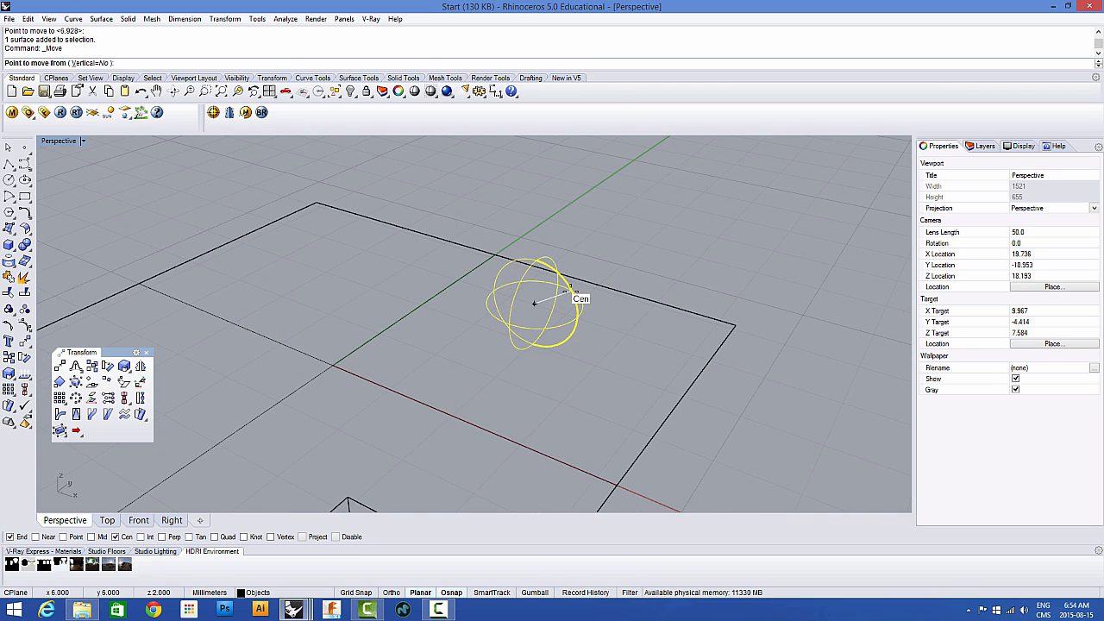
pyautogui.scroll(-2, 534, 303)
pyautogui.scroll(-3, 542, 300)
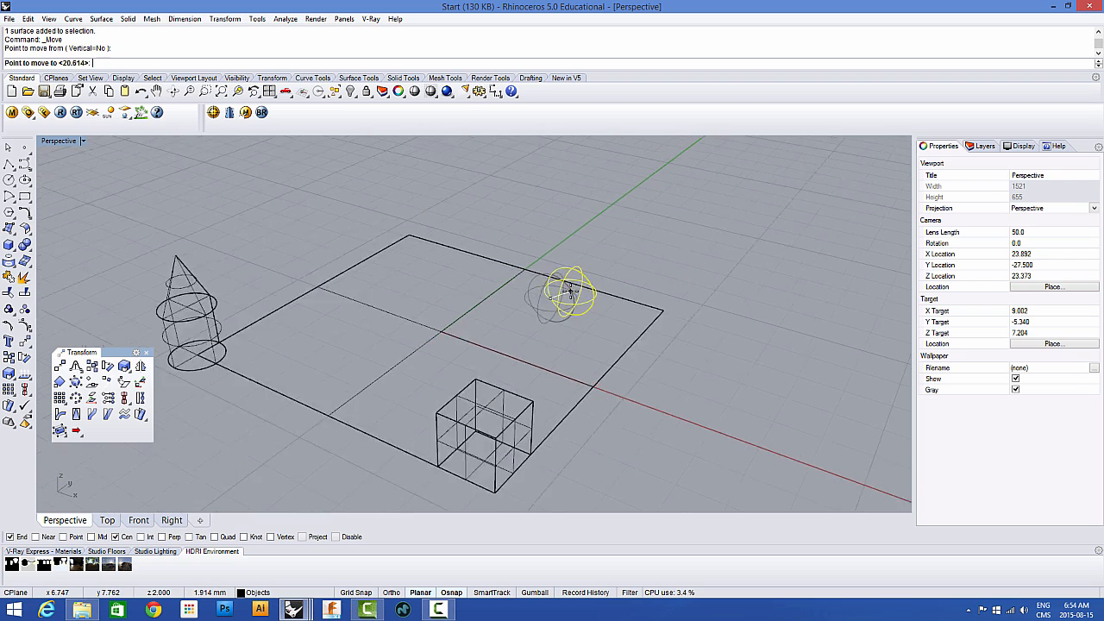
pyautogui.click(554, 296)
pyautogui.scroll(3, 231, 264)
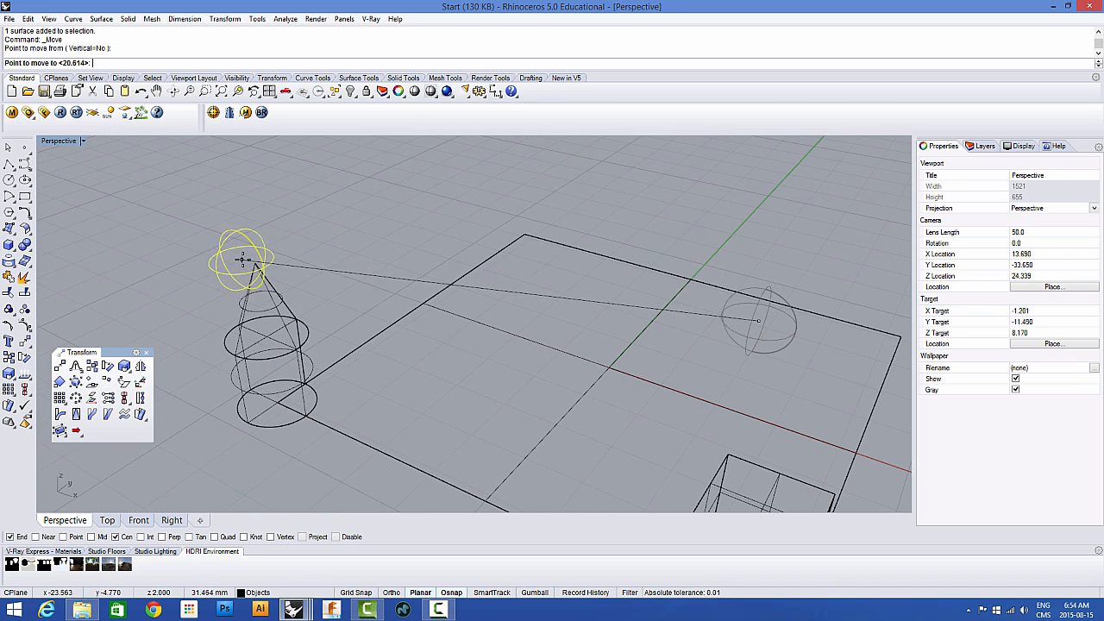
pyautogui.click(251, 257)
pyautogui.moveTo(322, 320); pyautogui.dragTo(345, 298, button='right')
pyautogui.press('Escape')
# Step: With the Cen snap off, copy the cube three times by its bottom front-right corner, side by side along the rectangle's front edge
pyautogui.moveTo(267, 302); pyautogui.dragTo(337, 358, button='right')
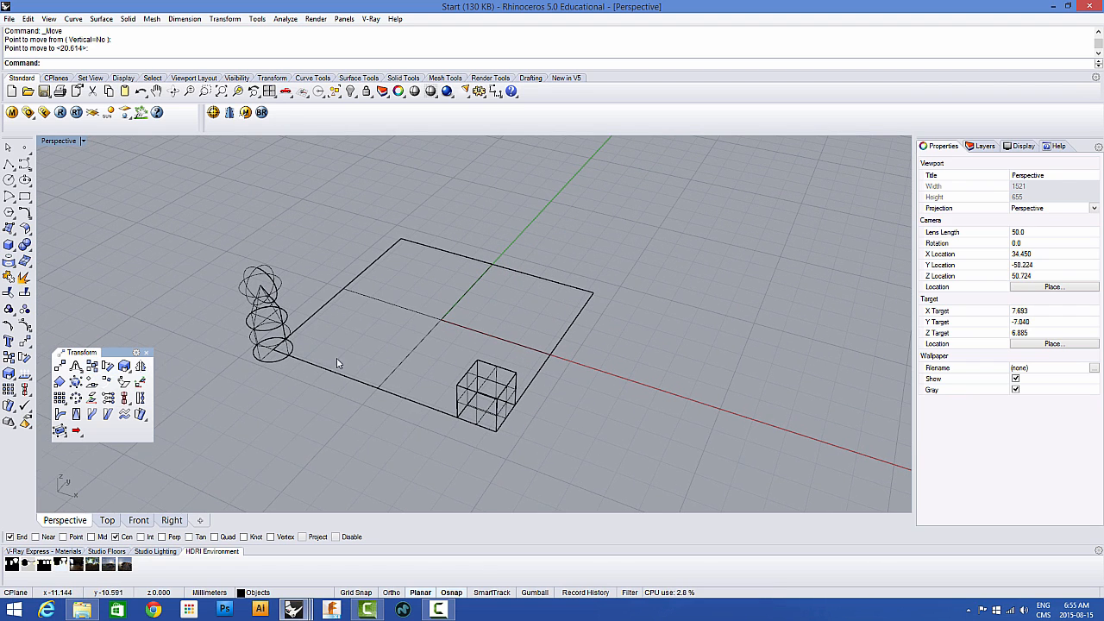
pyautogui.click(92, 367)
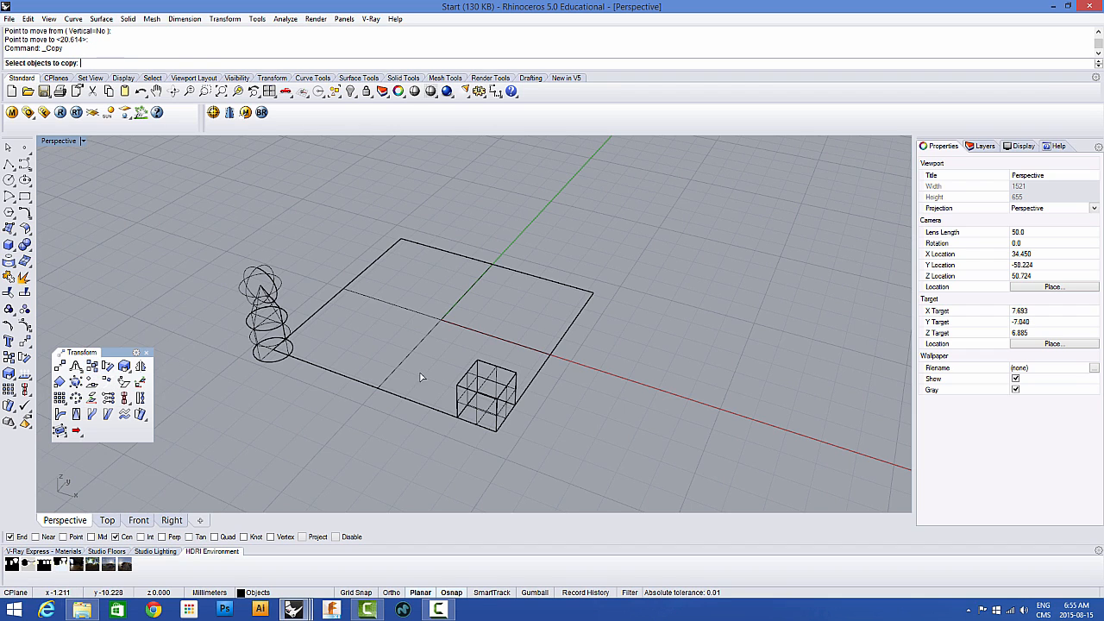
pyautogui.click(465, 380)
pyautogui.press('Return')
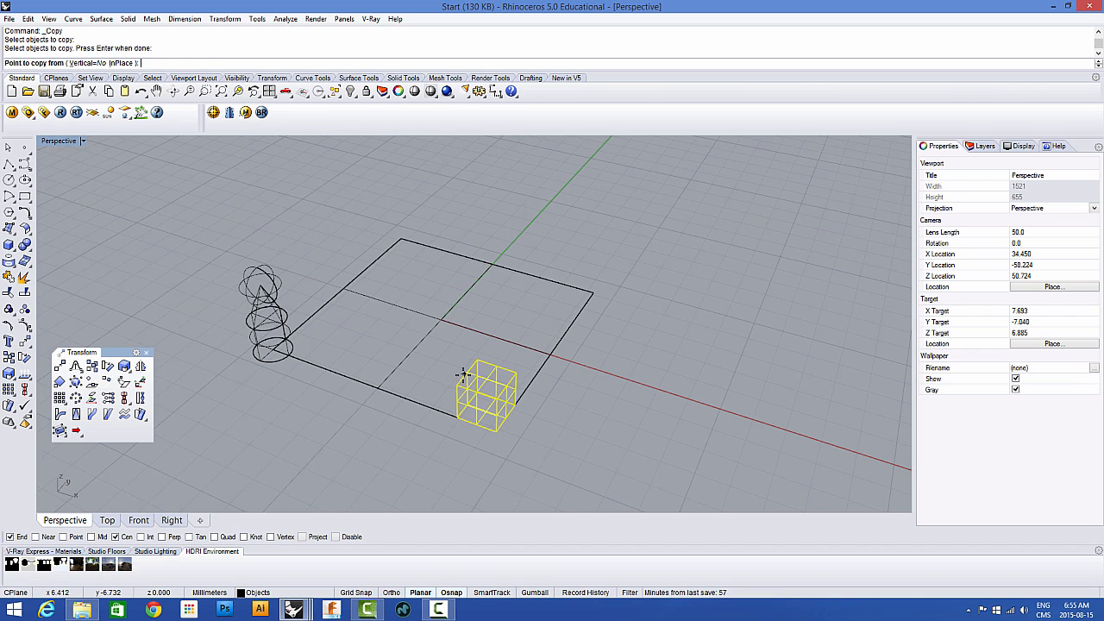
pyautogui.click(496, 432)
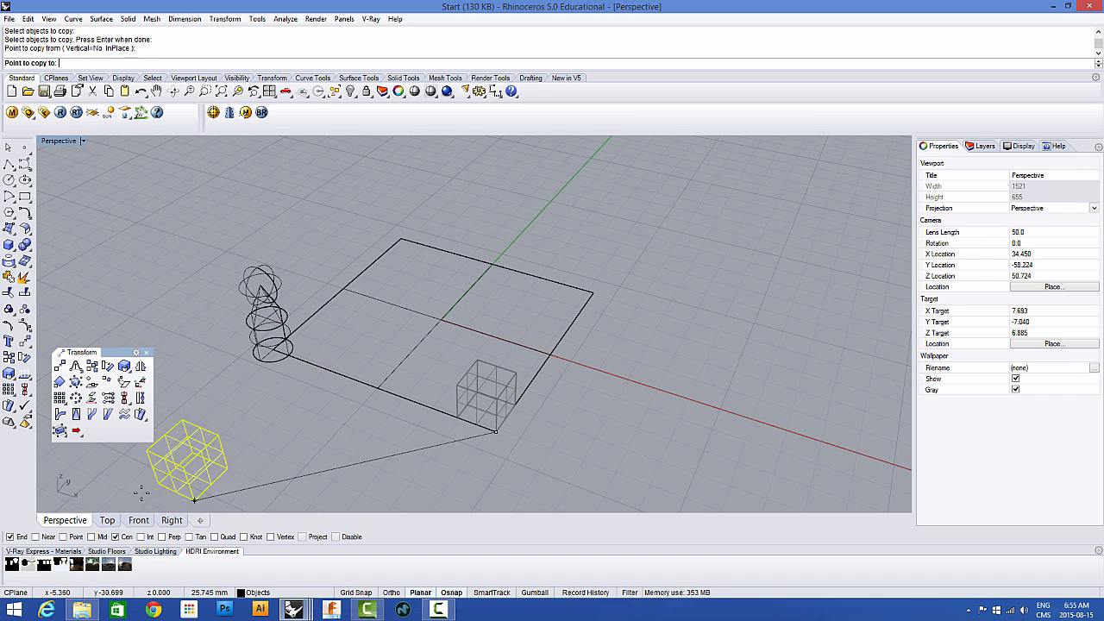
pyautogui.click(126, 541)
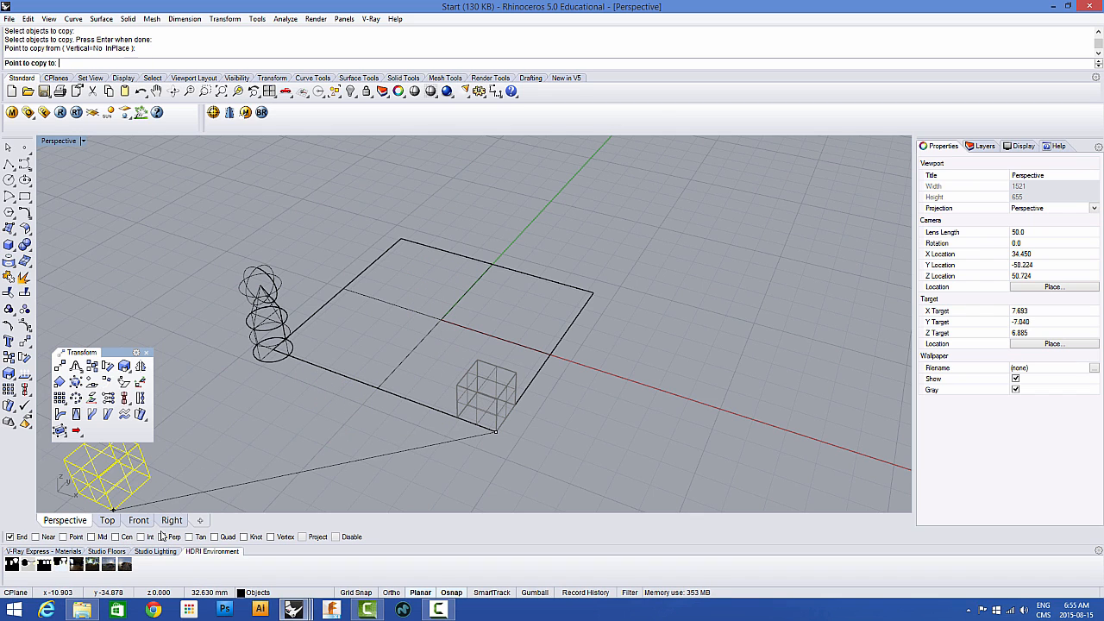
pyautogui.click(457, 419)
pyautogui.click(421, 409)
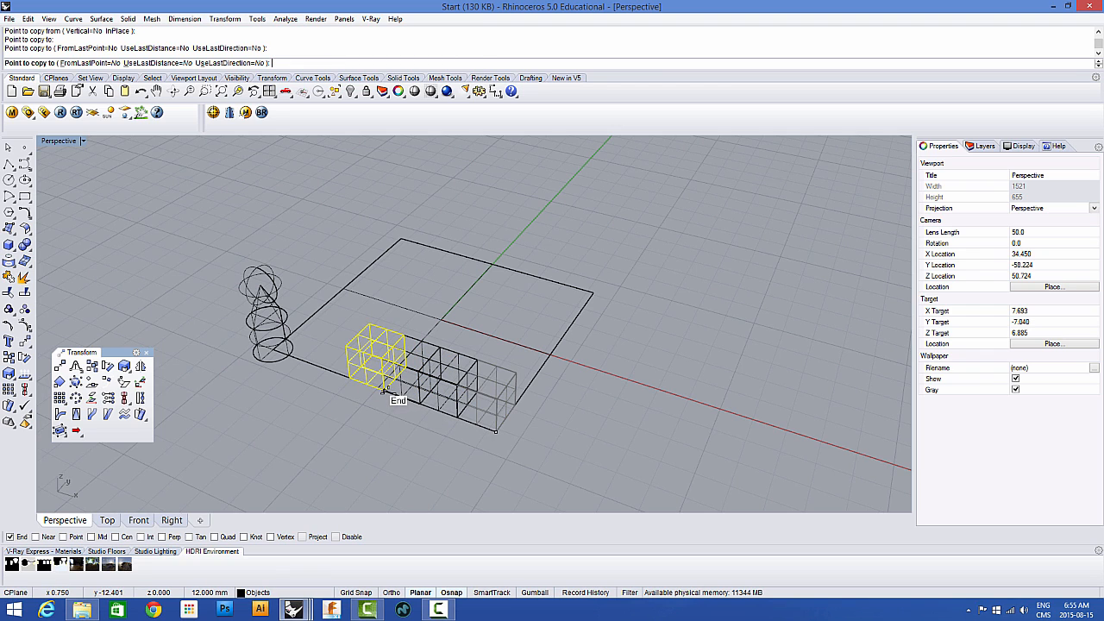
pyautogui.click(385, 398)
pyautogui.rightClick(353, 404)
pyautogui.moveTo(354, 408)
pyautogui.mouseDown(button='right')
pyautogui.moveTo(348, 391)
pyautogui.moveTo(378, 392)
pyautogui.moveTo(370, 401)
pyautogui.mouseUp(button='right')
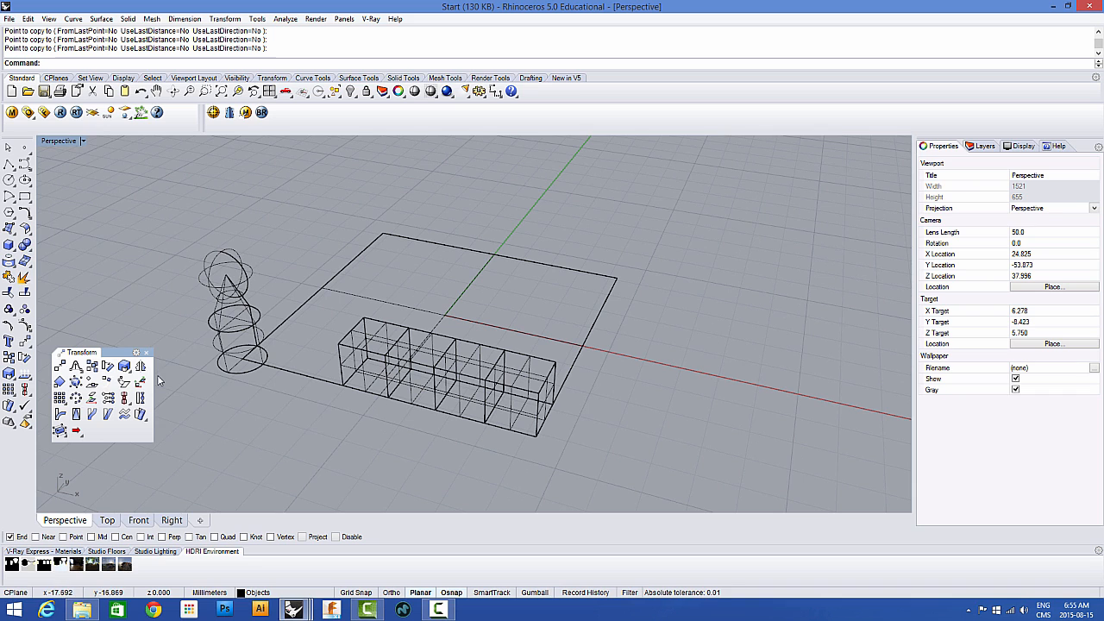
# Step: Return to the four-viewport layout and frame the row of cubes in the Top view
pyautogui.doubleClick(55, 141)
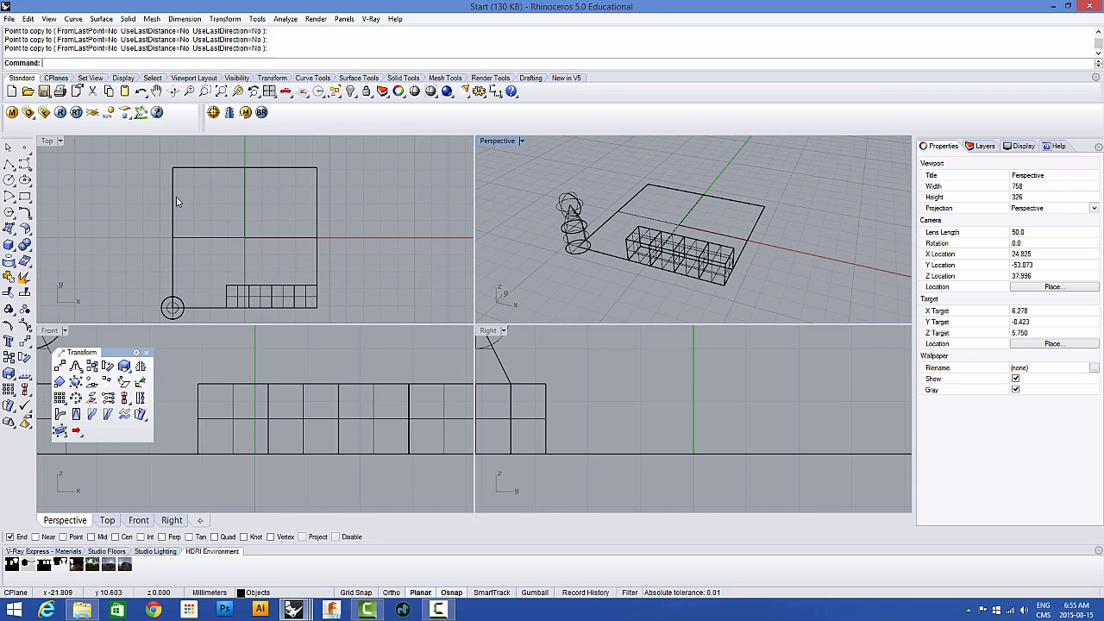
pyautogui.moveTo(228, 307); pyautogui.dragTo(181, 257, button='right')
pyautogui.scroll(6, 225, 271)
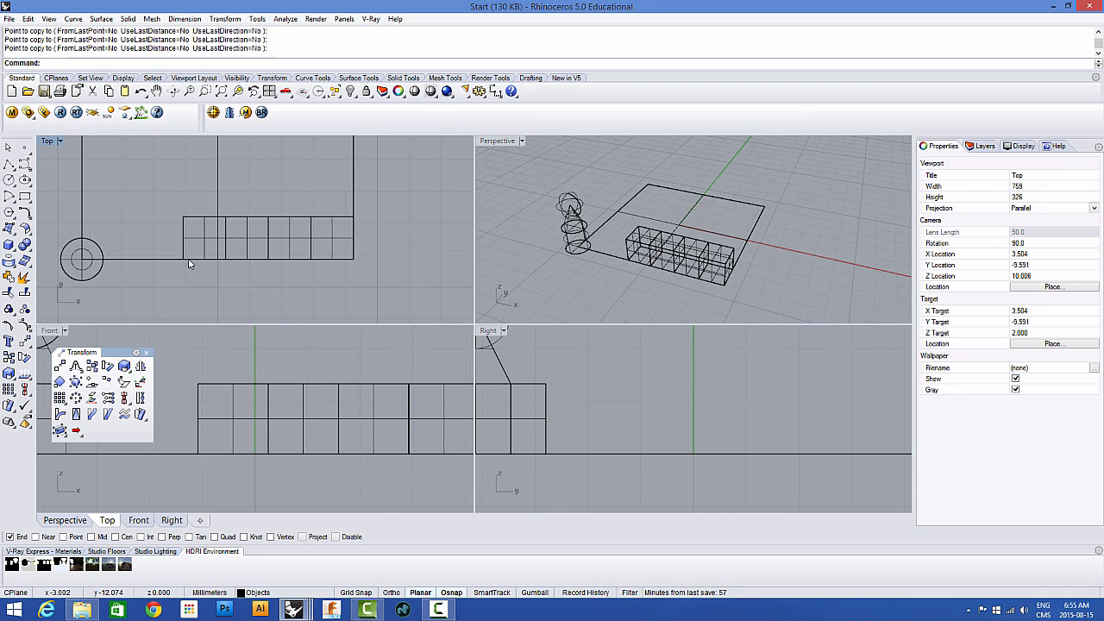
pyautogui.scroll(-2, 189, 259)
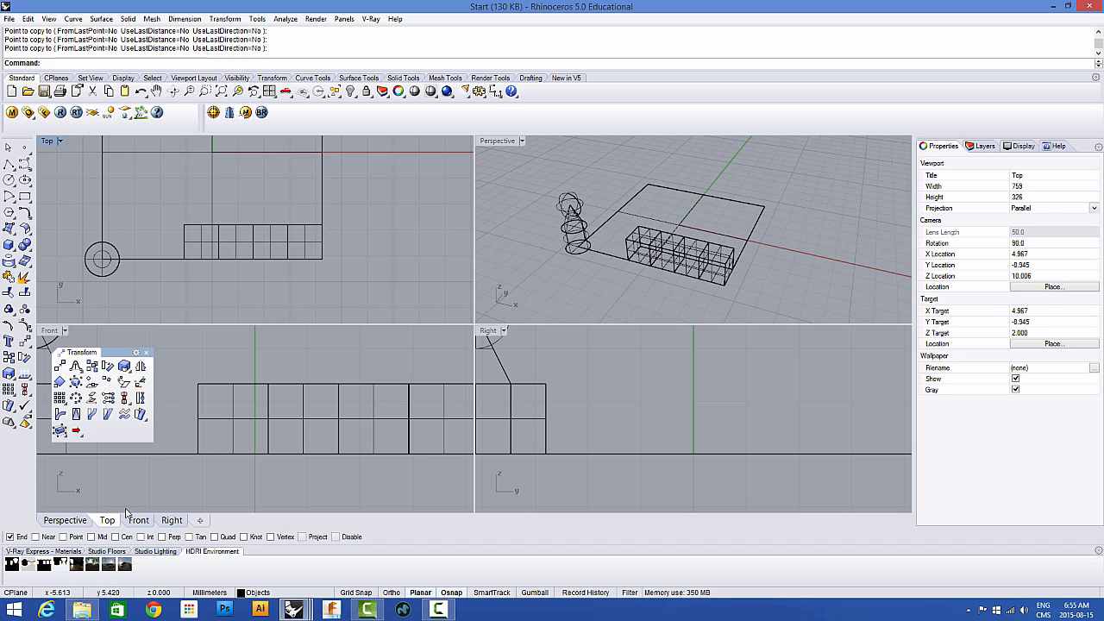
# Step: Rotate the four cubes about 47° around the row's bottom front-left corner in the Top view, and undo the rotation
pyautogui.click(109, 367)
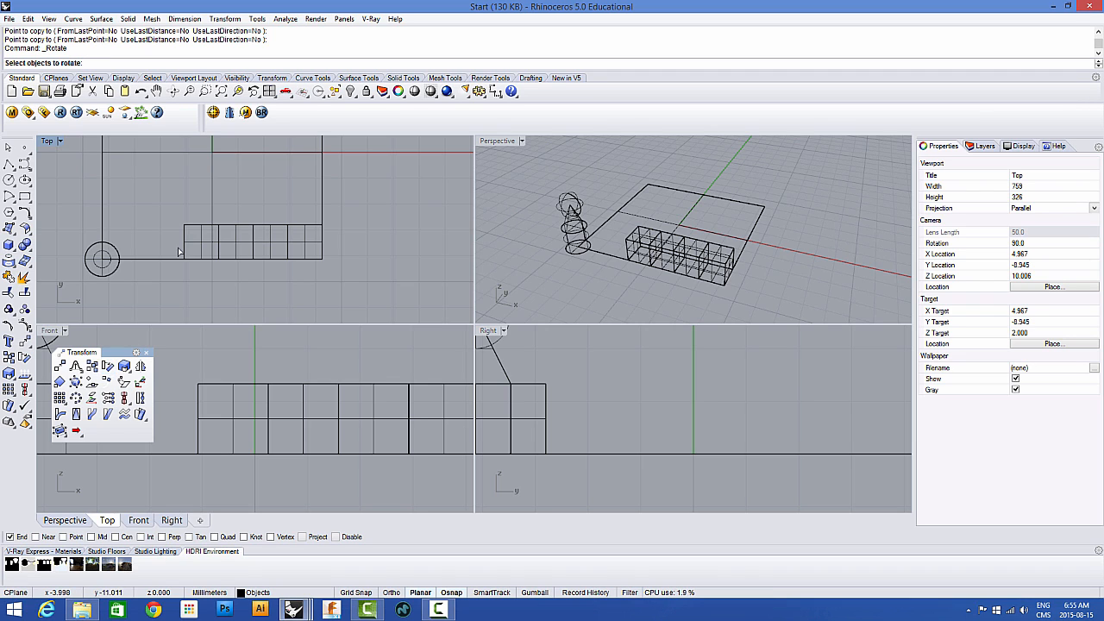
pyautogui.moveTo(169, 214); pyautogui.dragTo(333, 267)
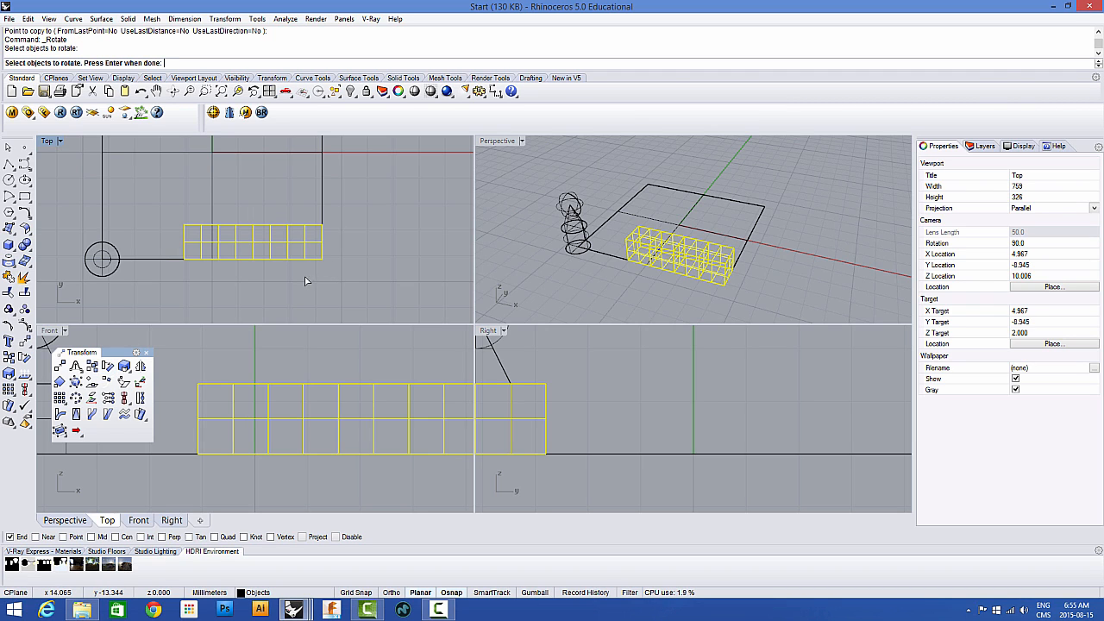
pyautogui.press('Return')
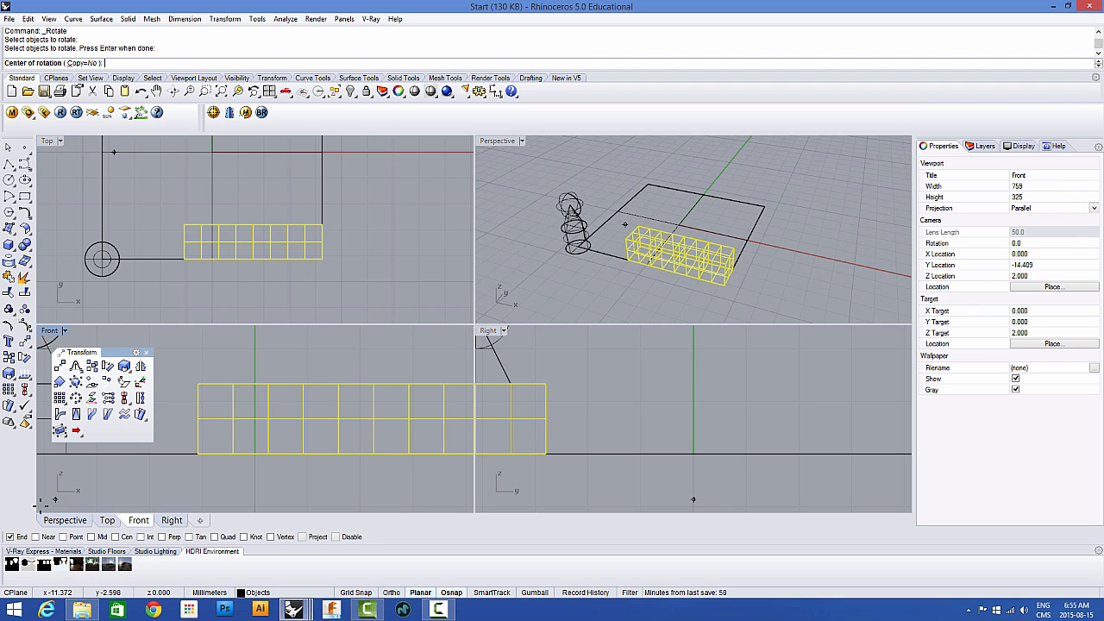
pyautogui.scroll(3, 647, 247)
pyautogui.scroll(3, 646, 248)
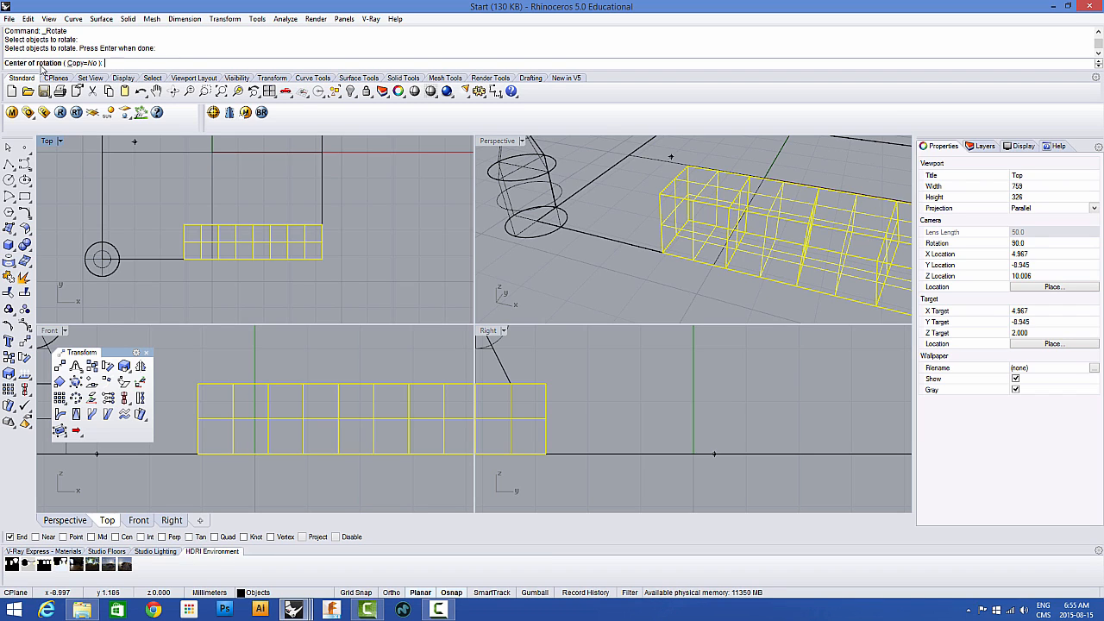
pyautogui.click(661, 256)
pyautogui.scroll(-1, 402, 283)
pyautogui.scroll(-2, 399, 279)
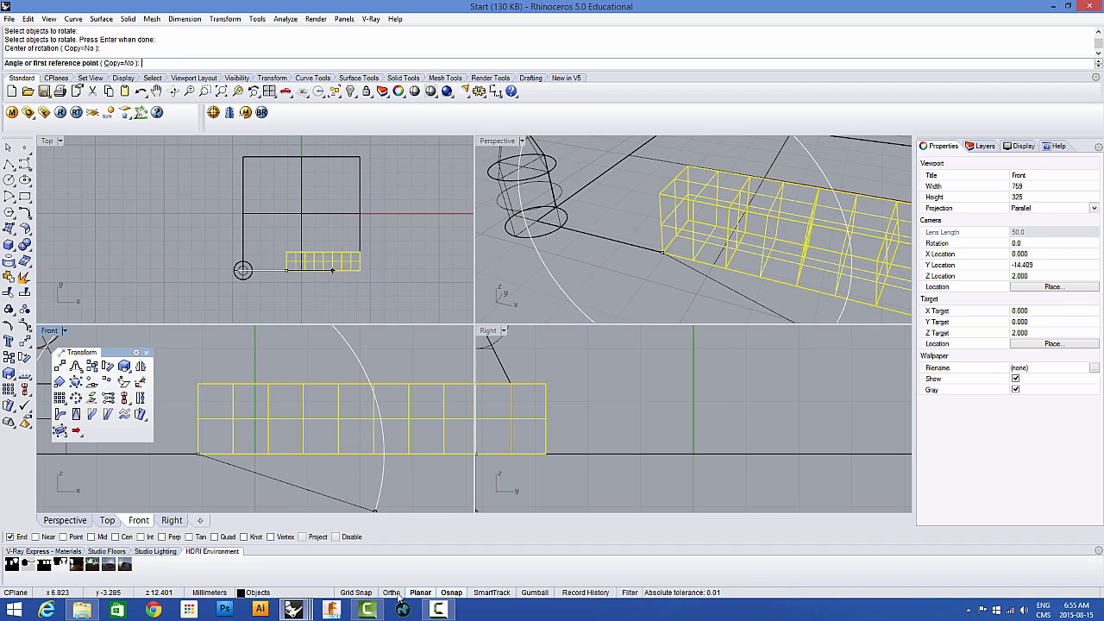
pyautogui.click(408, 272)
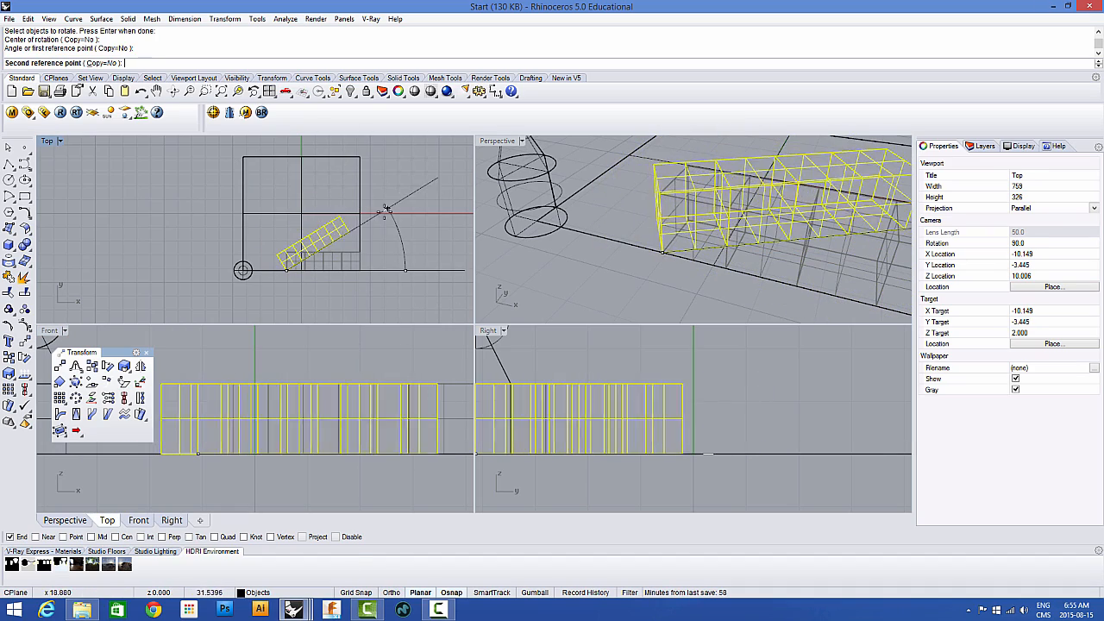
pyautogui.click(354, 158)
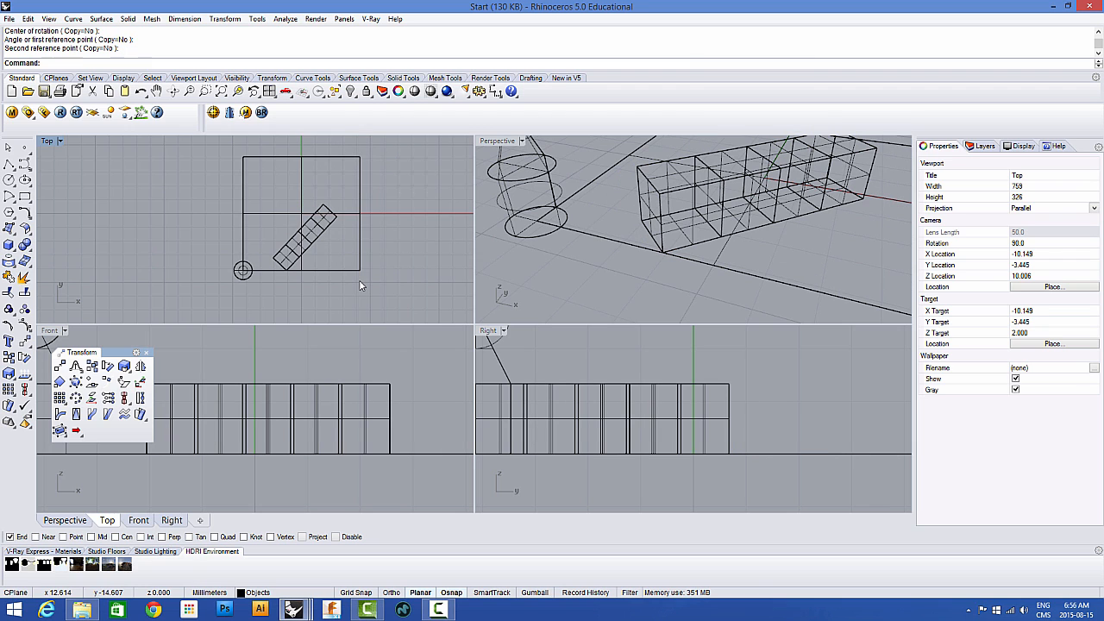
pyautogui.hotkey('ctrl', 'z')
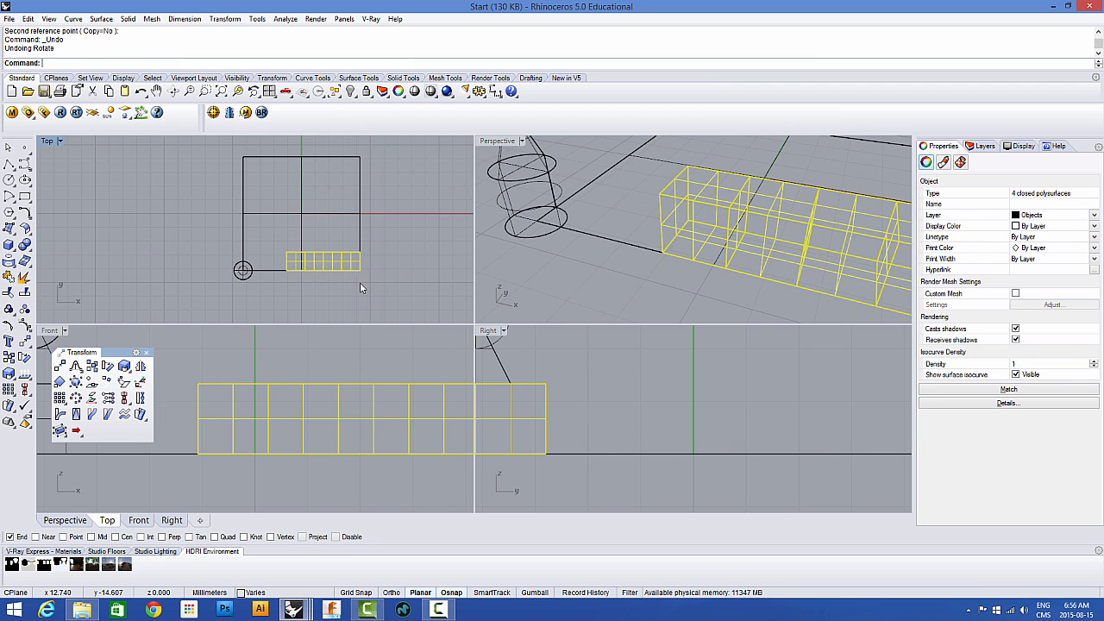
pyautogui.press('Escape')
# Step: Rotate the four cubes counterclockwise in the Top view around the row's bottom front-left corner, referenced along the front edge, and deselect them
pyautogui.scroll(8, 364, 265)
pyautogui.scroll(-10, 246, 257)
pyautogui.scroll(4, 254, 256)
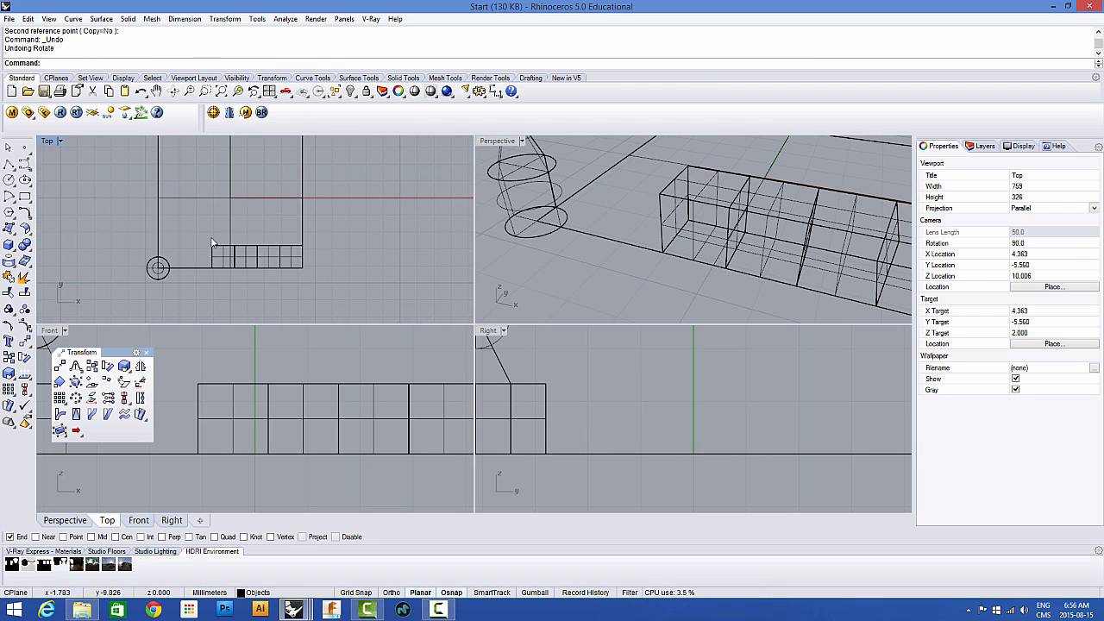
pyautogui.moveTo(308, 294); pyautogui.dragTo(310, 295)
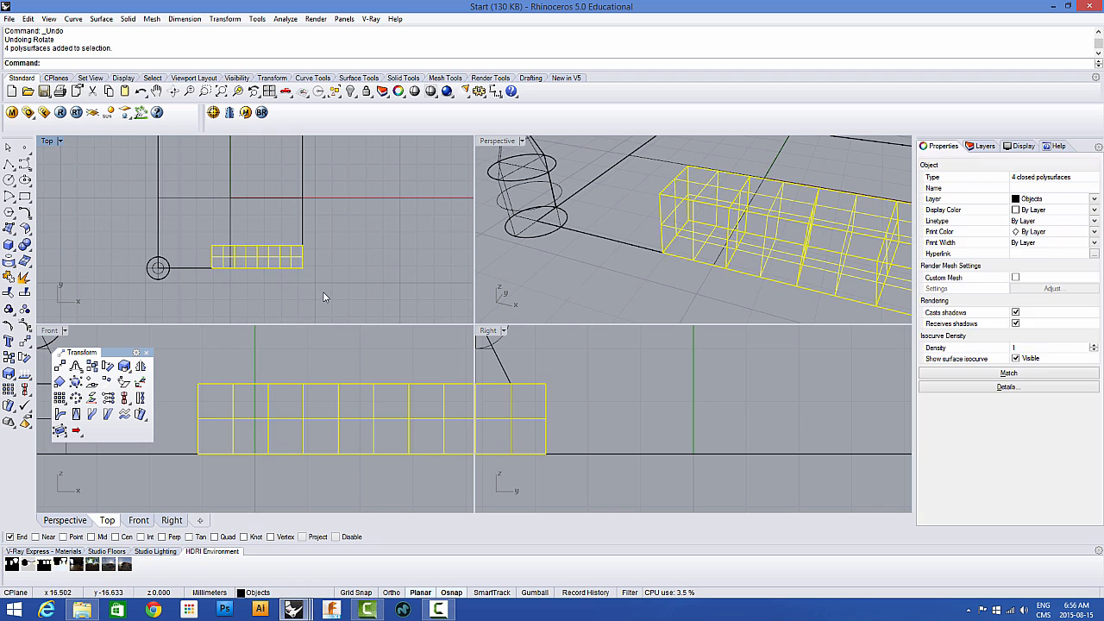
pyautogui.click(26, 359)
pyautogui.scroll(4, 669, 262)
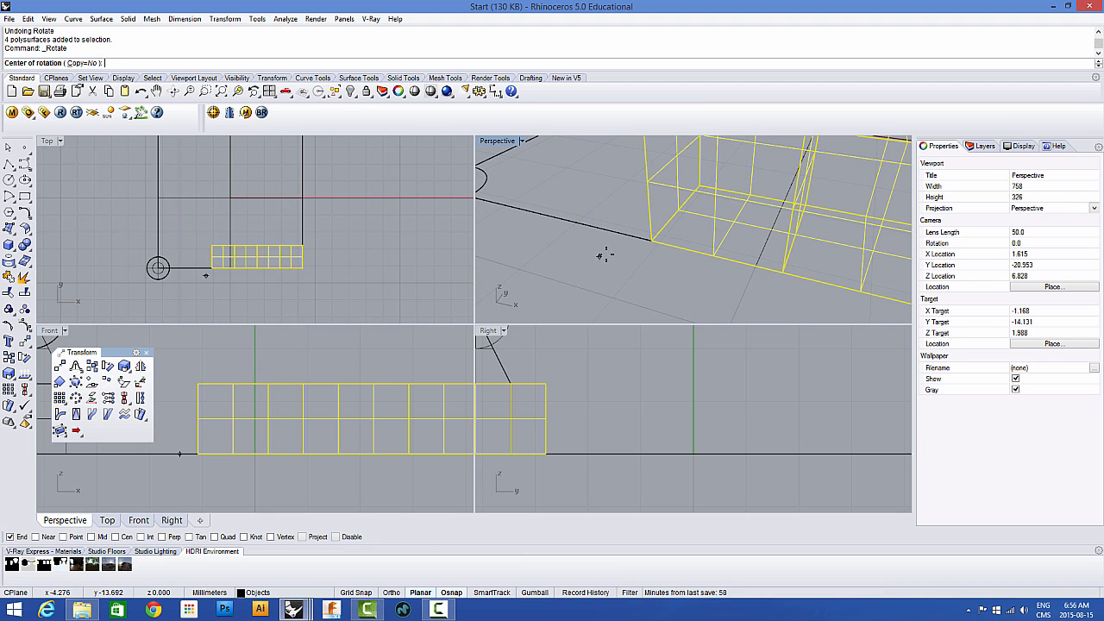
pyautogui.click(652, 240)
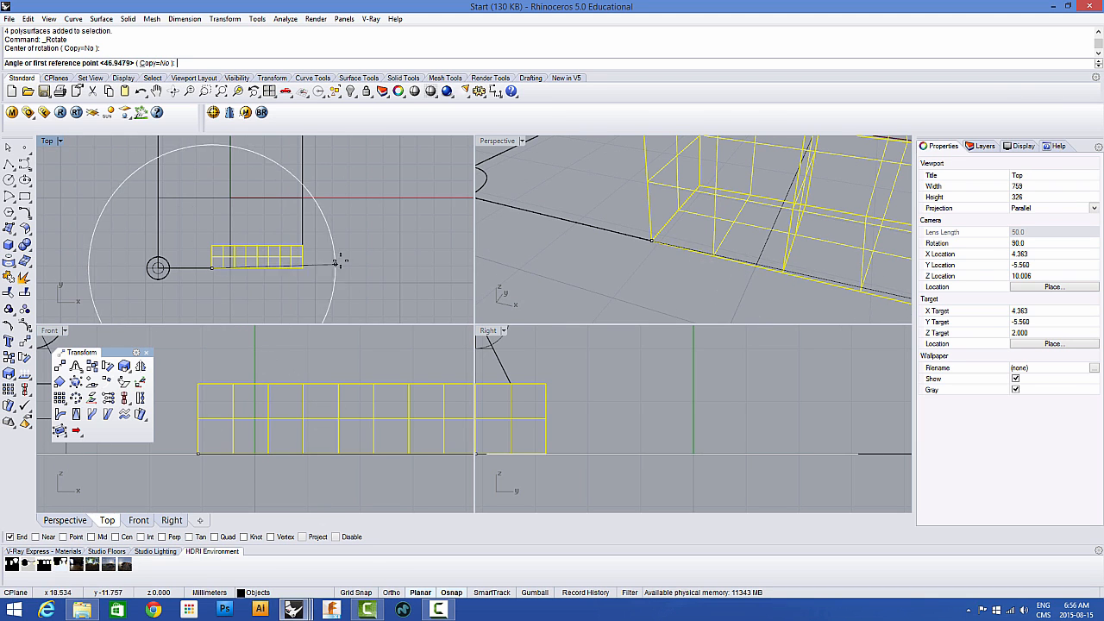
pyautogui.scroll(4, 257, 269)
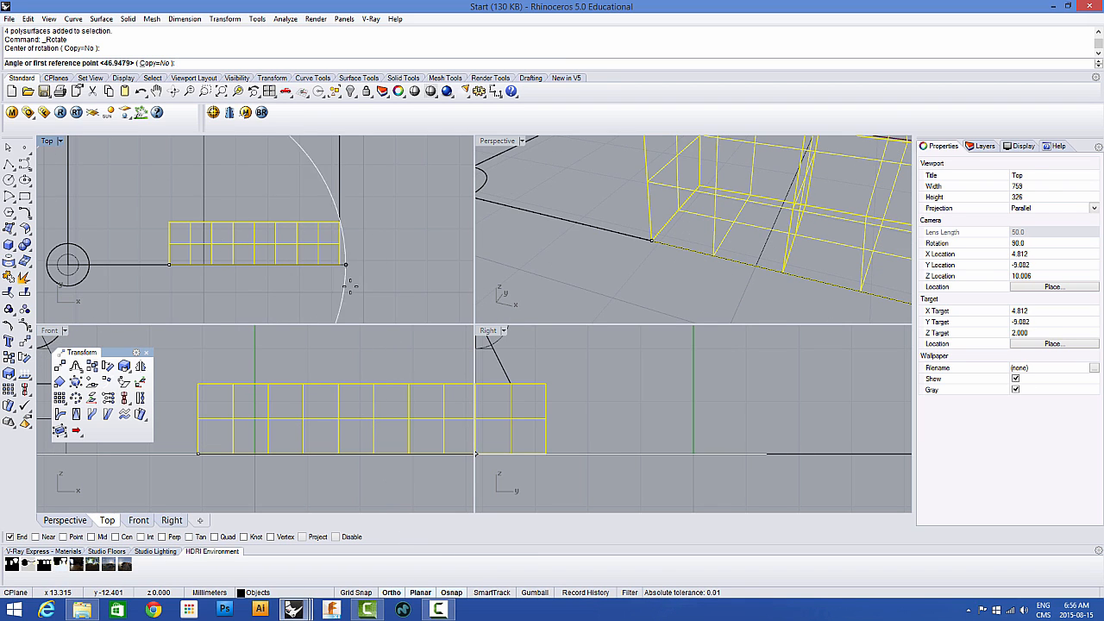
pyautogui.click(353, 283)
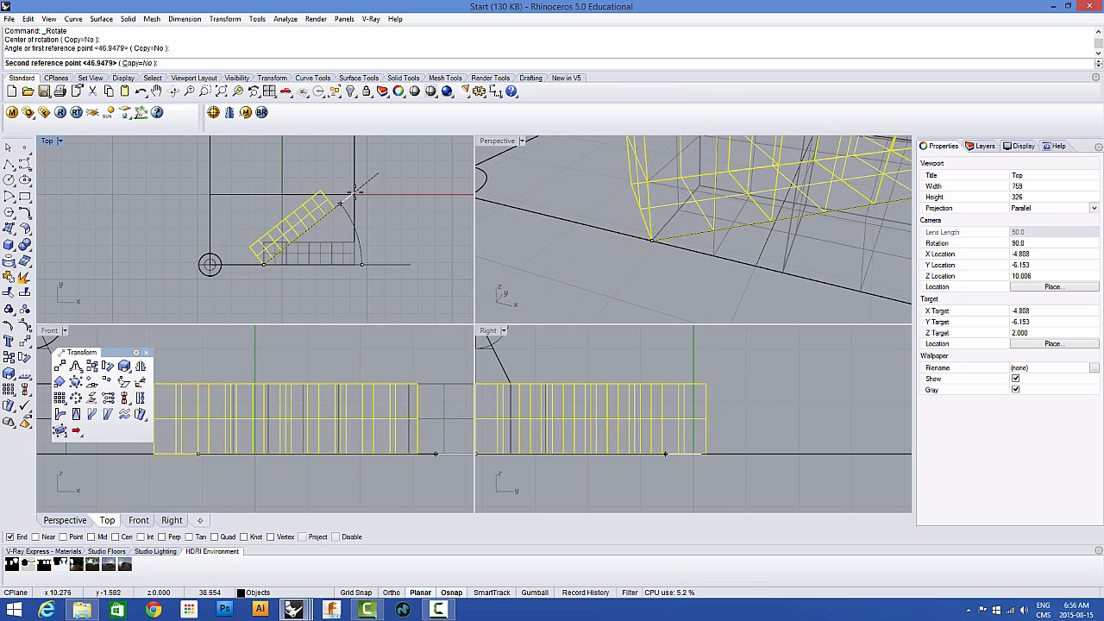
pyautogui.scroll(-2, 371, 221)
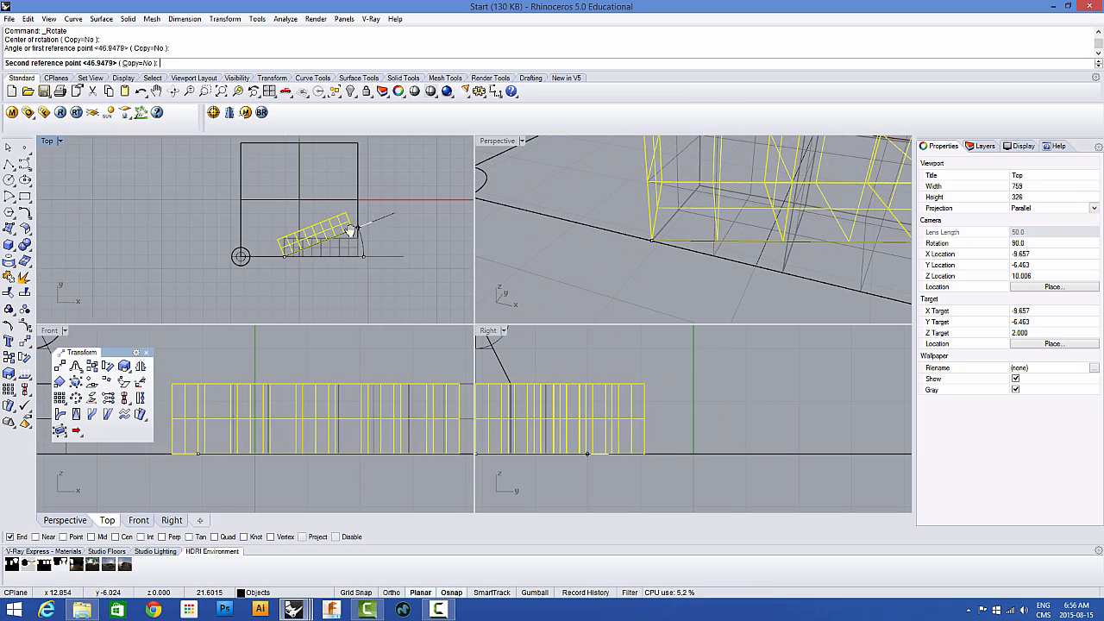
pyautogui.moveTo(352, 230)
pyautogui.mouseDown(button='right')
pyautogui.moveTo(231, 225)
pyautogui.moveTo(354, 246)
pyautogui.mouseUp(button='right')
pyautogui.scroll(4, 233, 226)
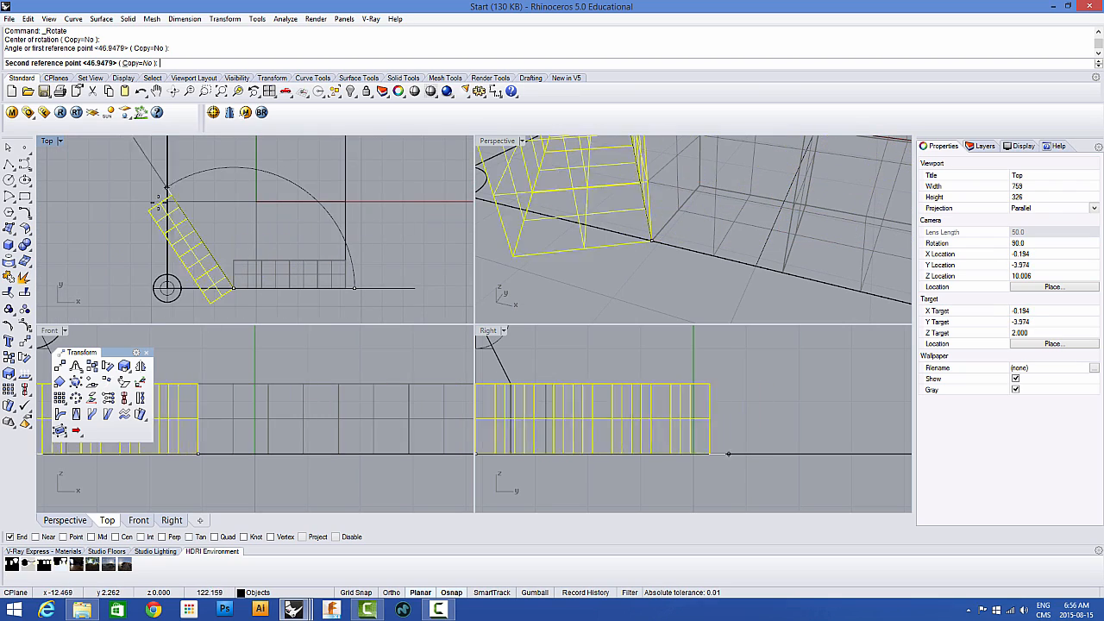
pyautogui.scroll(-2, 383, 223)
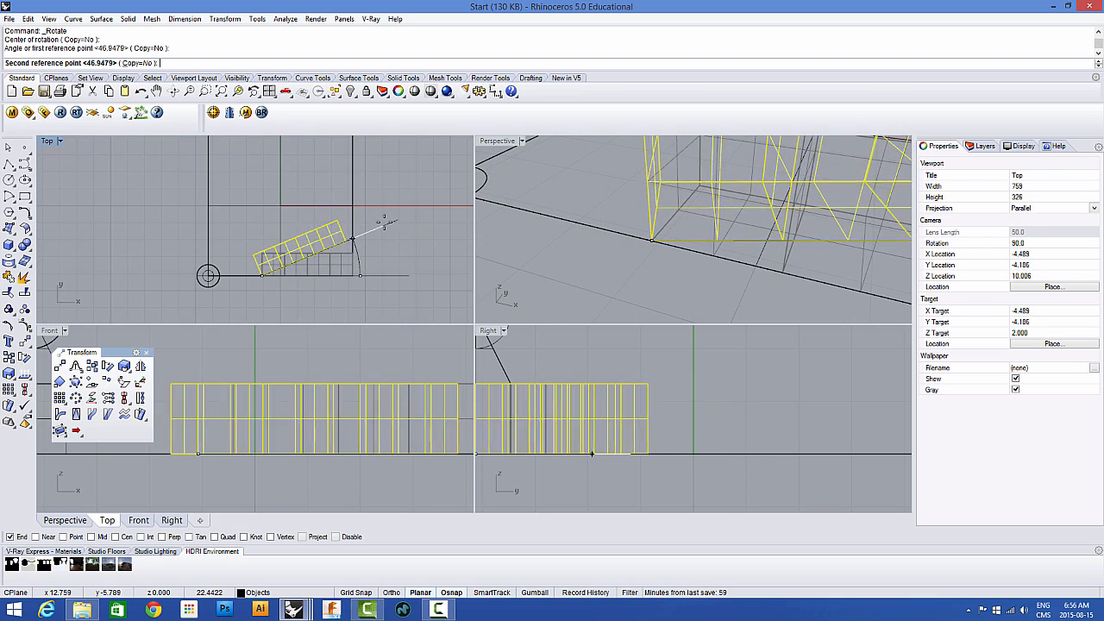
pyautogui.click(373, 248)
pyautogui.scroll(-1, 372, 247)
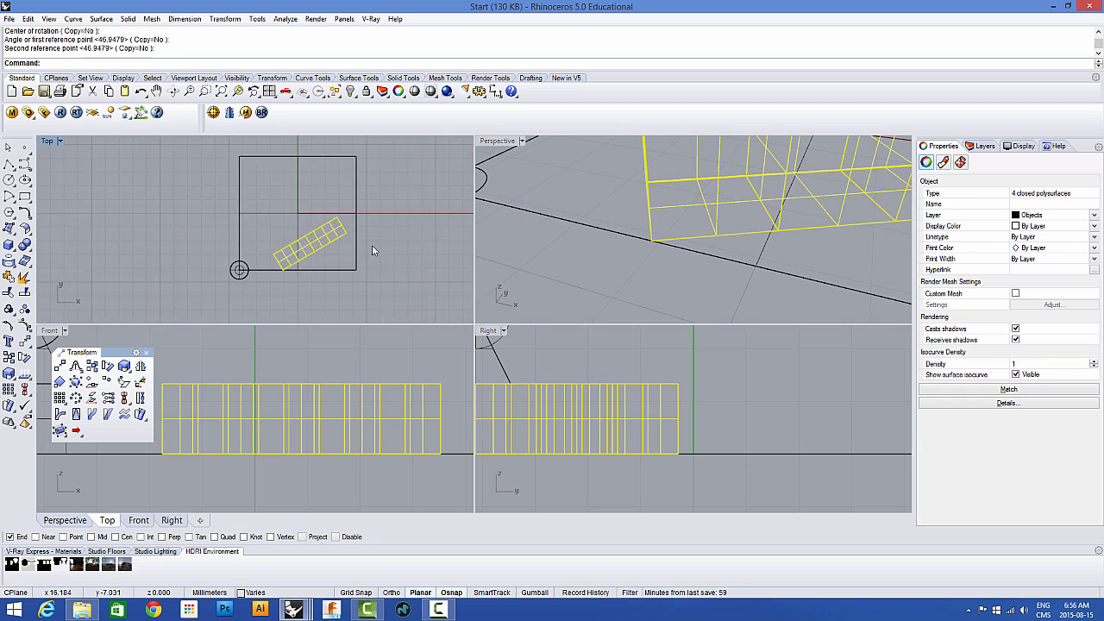
pyautogui.scroll(-1, 296, 247)
pyautogui.scroll(2, 273, 254)
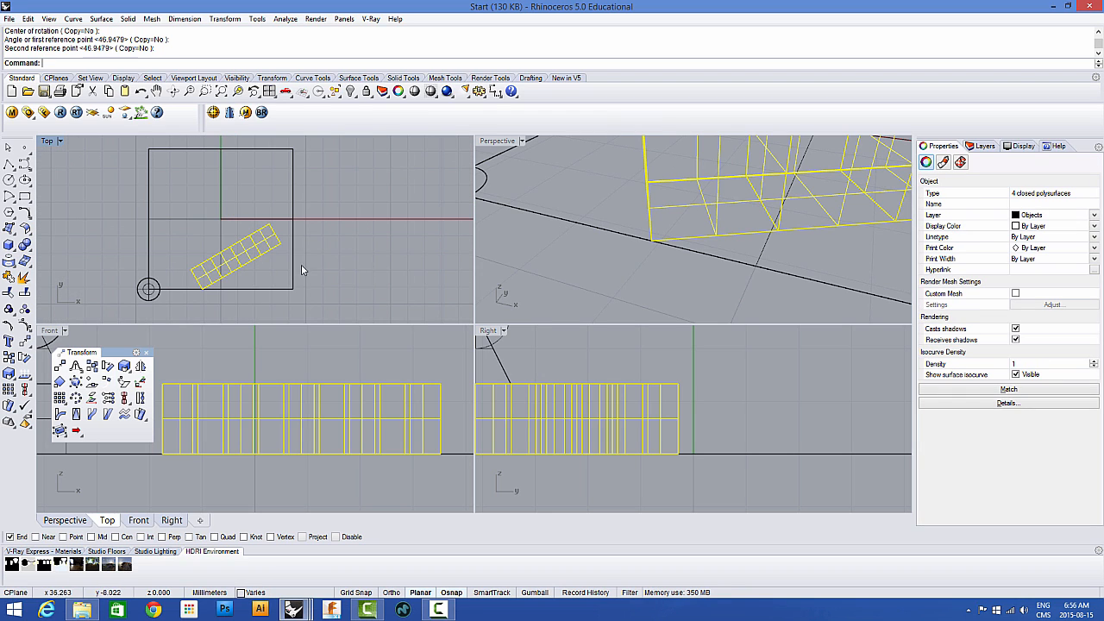
pyautogui.click(193, 242)
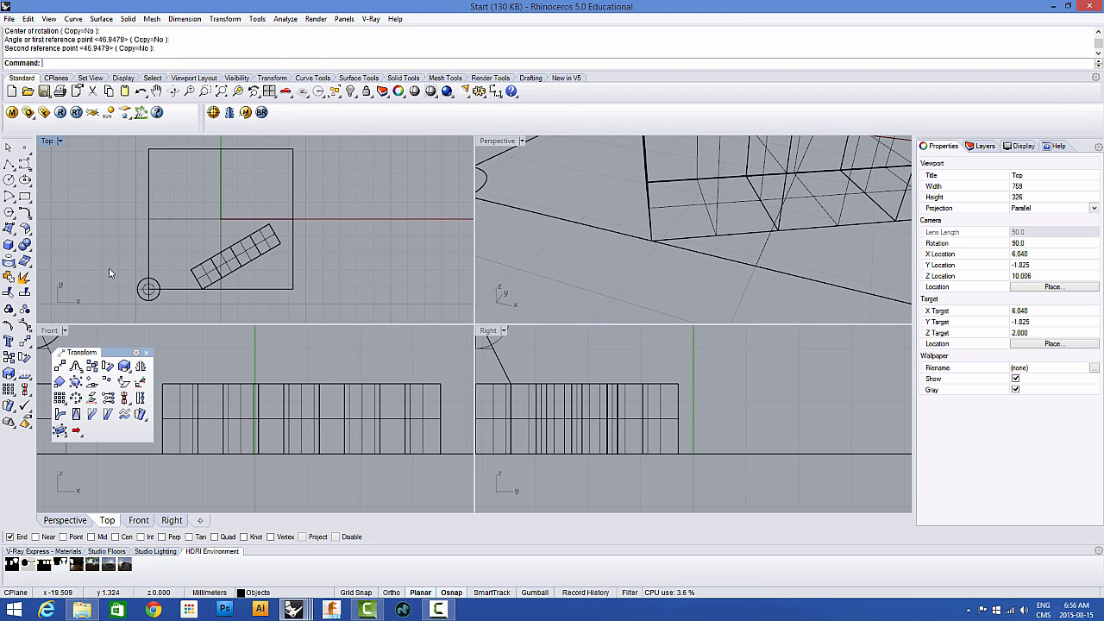
# Step: Mirror a copy of all objects in the Top view across a vertical plane just right of the rectangle, with Ortho on
pyautogui.scroll(-1, 326, 207)
pyautogui.scroll(-1, 291, 166)
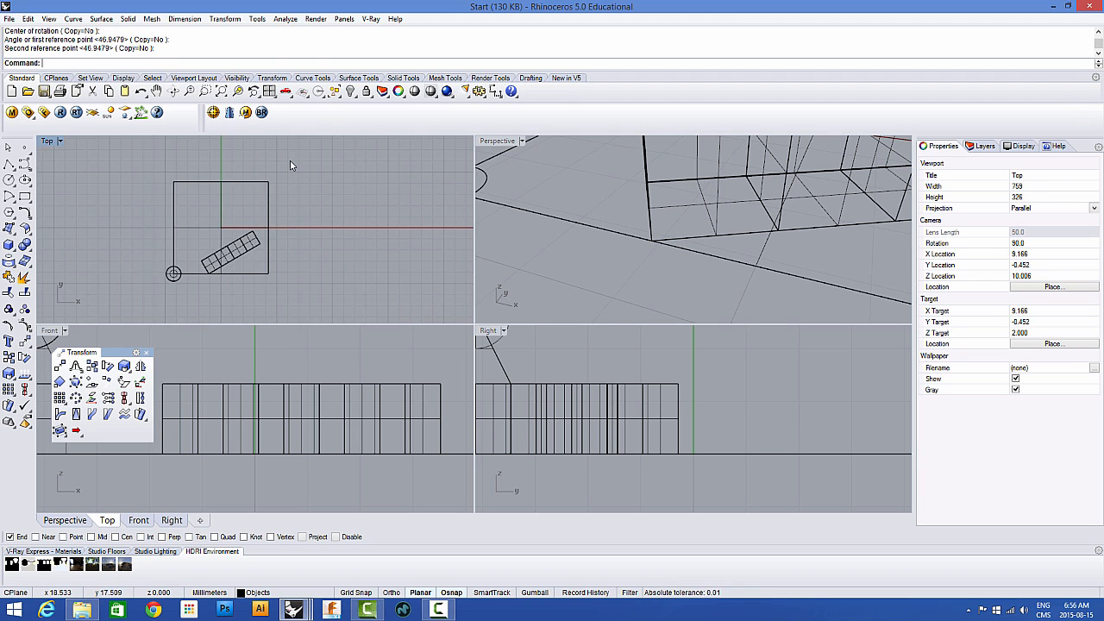
pyautogui.click(140, 367)
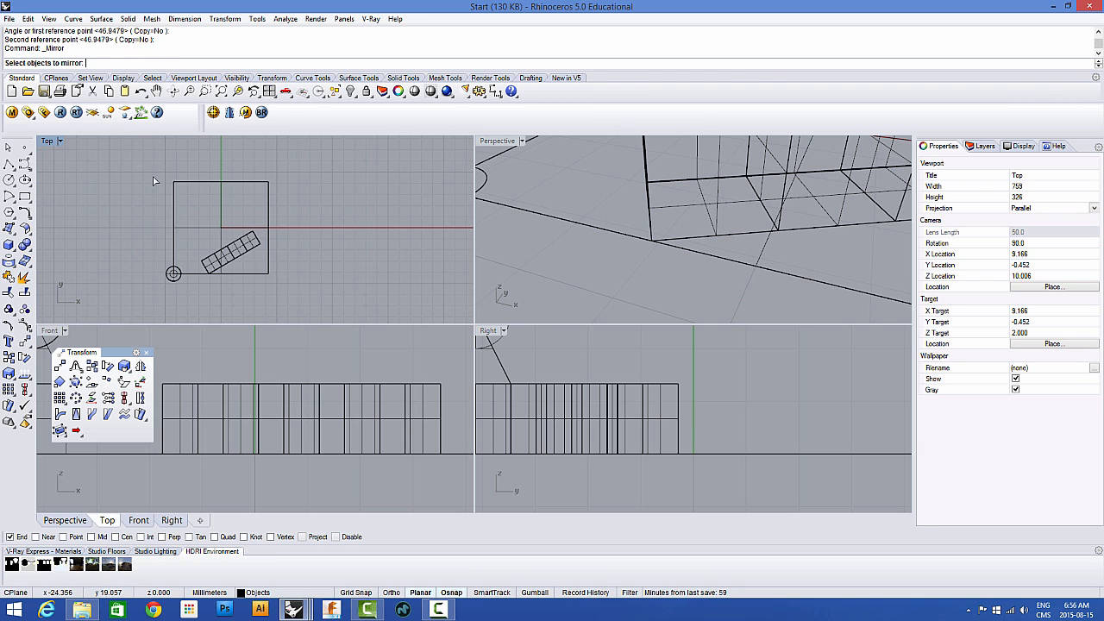
pyautogui.moveTo(154, 180); pyautogui.dragTo(292, 294)
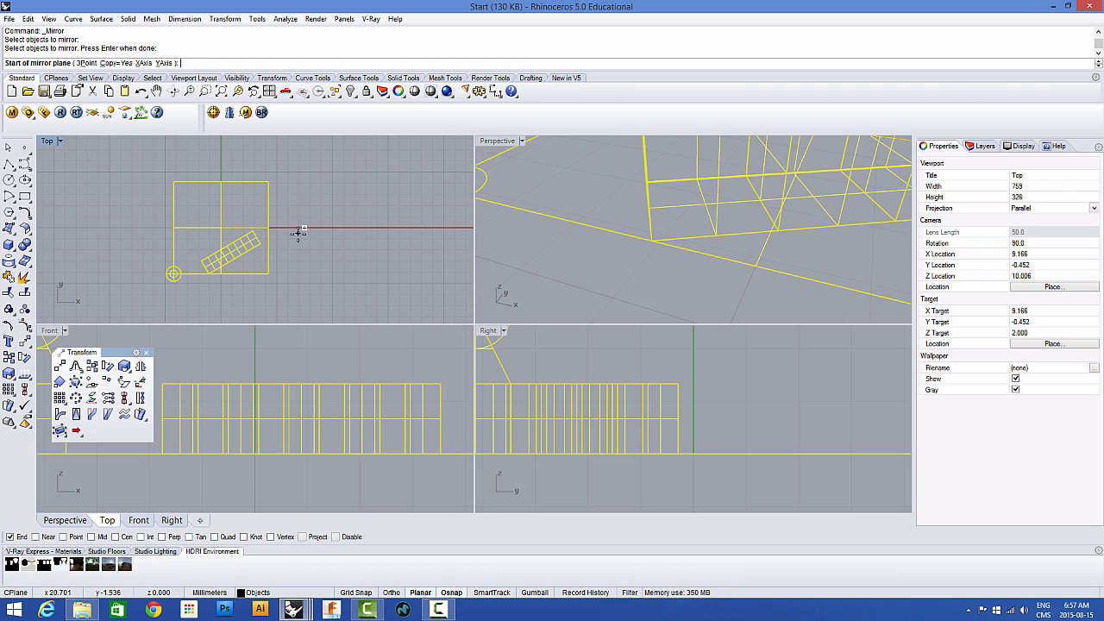
pyautogui.scroll(2, 290, 283)
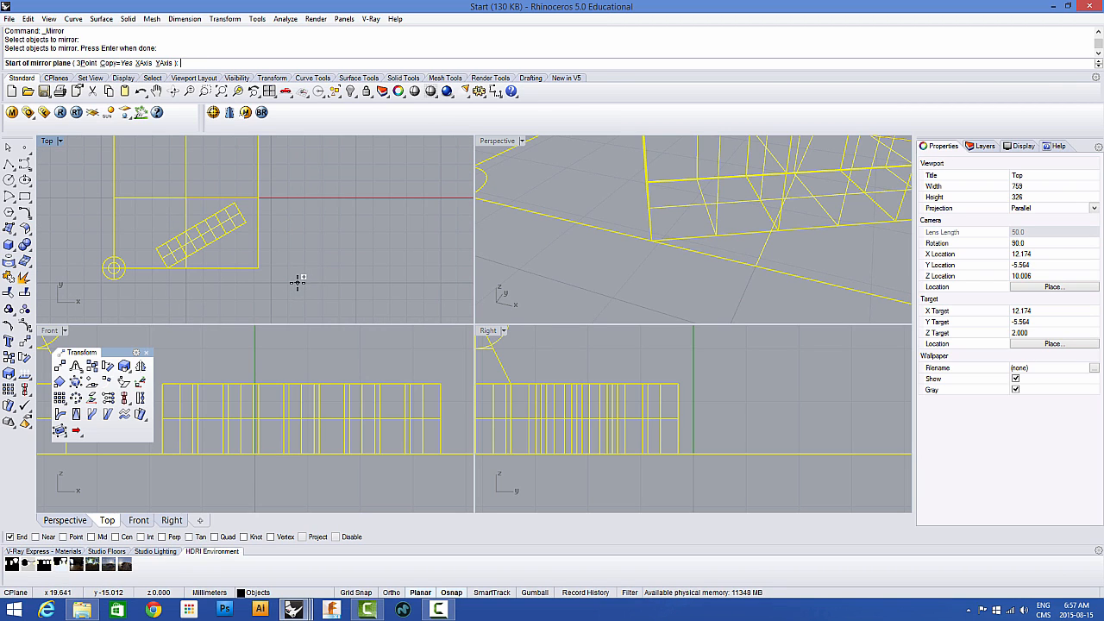
pyautogui.click(300, 283)
pyautogui.scroll(-2, 316, 280)
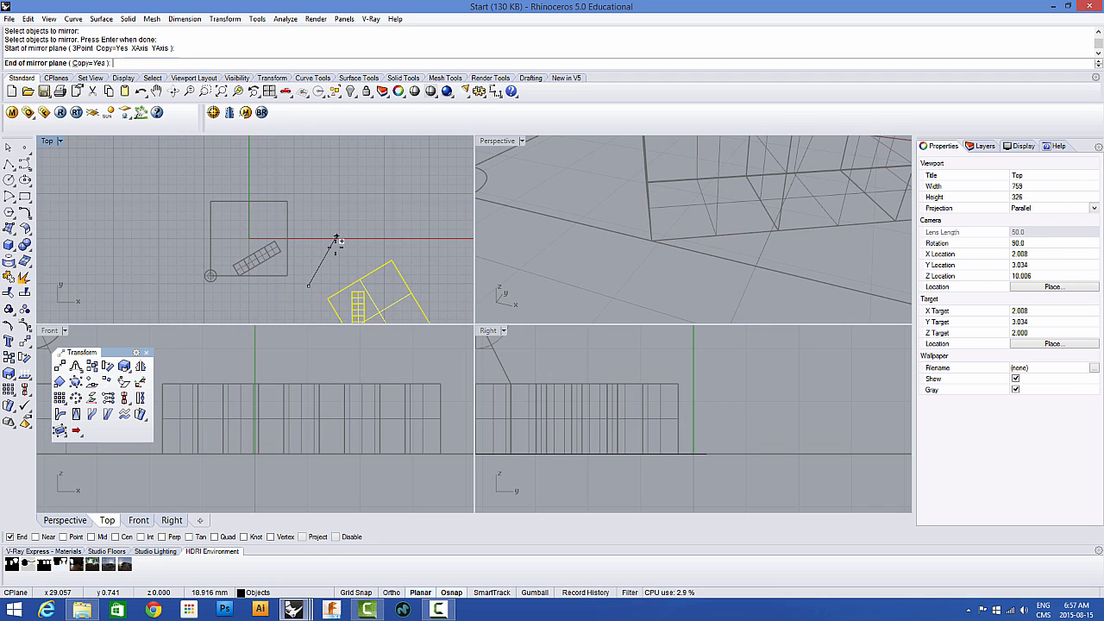
pyautogui.click(391, 593)
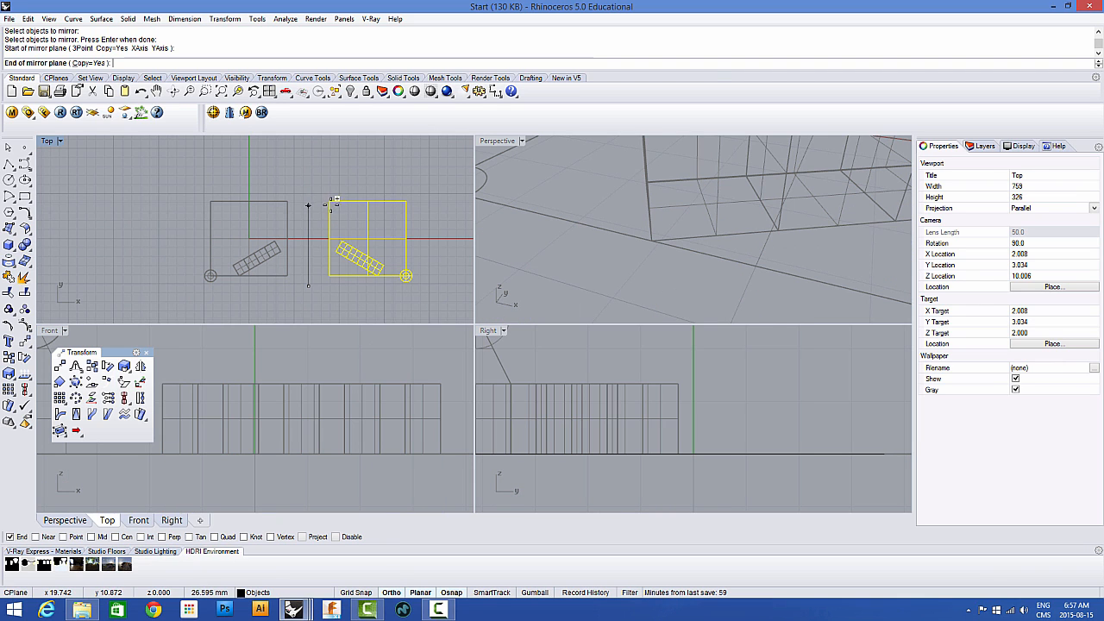
pyautogui.click(309, 160)
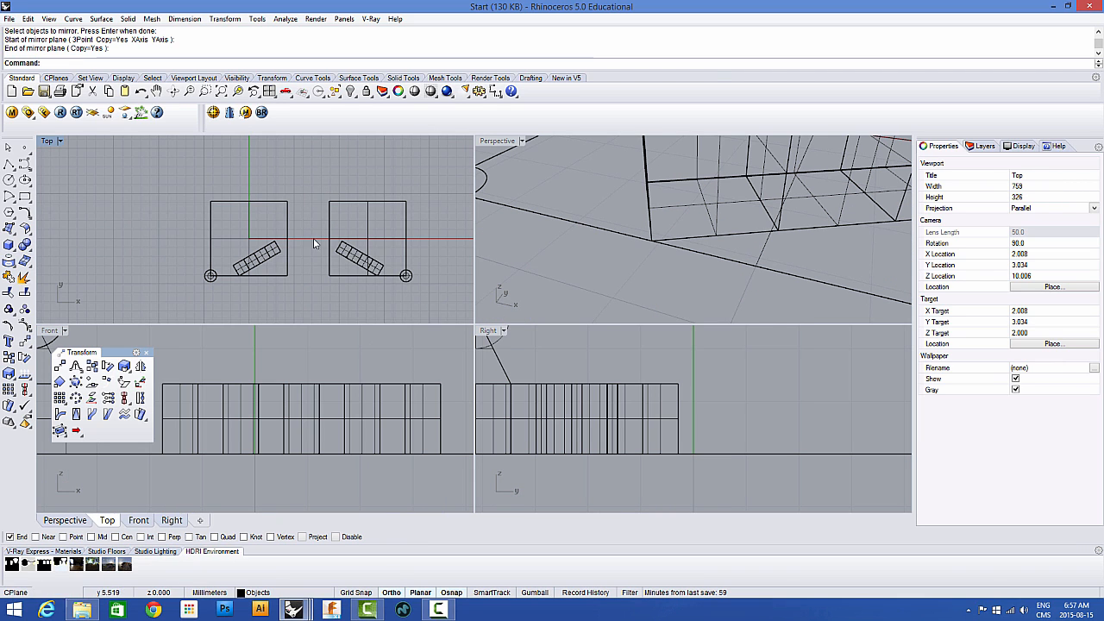
# Step: Mirror copies of both object sets across a horizontal plane below them in the maximized Top view, with Ortho constraining the plane, and deselect everything
pyautogui.moveTo(381, 251); pyautogui.dragTo(315, 234, button='right')
pyautogui.moveTo(176, 202); pyautogui.dragTo(371, 280)
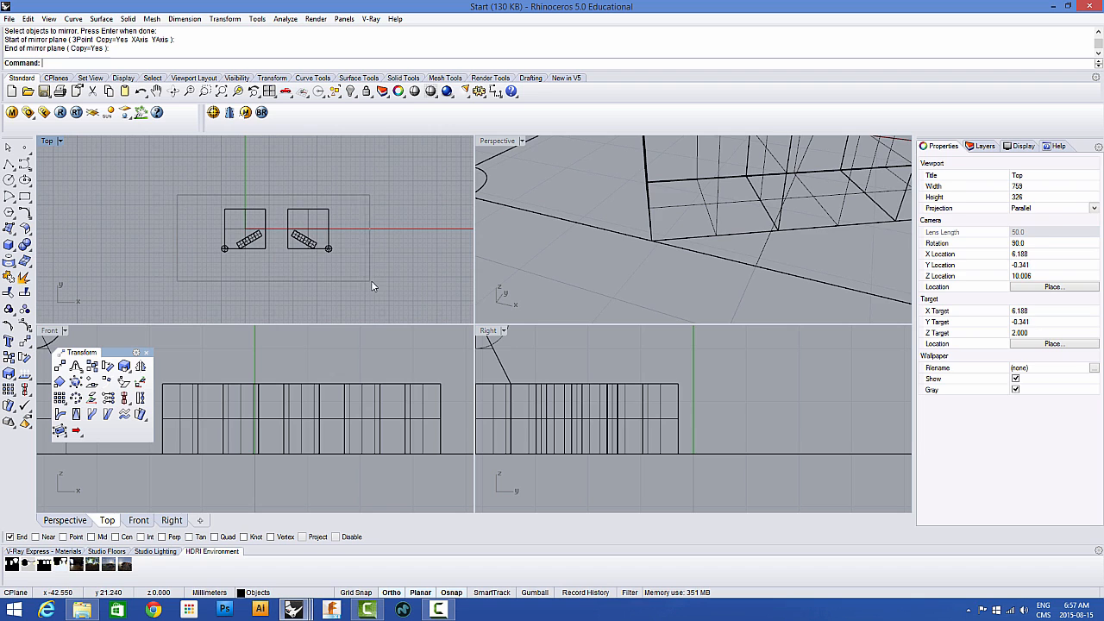
pyautogui.moveTo(217, 295); pyautogui.dragTo(252, 270, button='right')
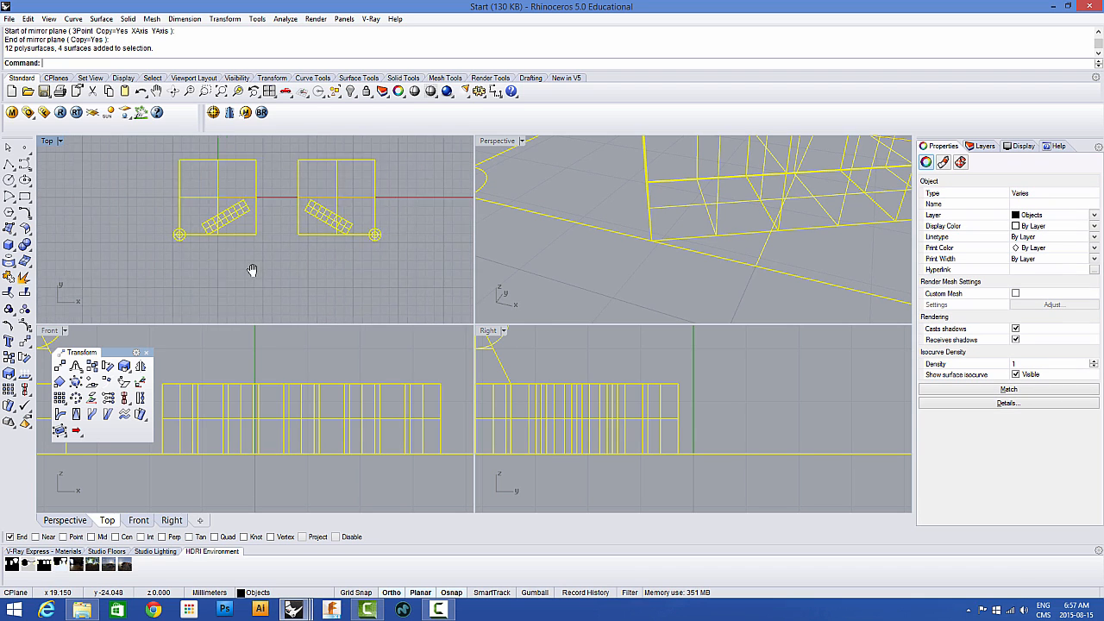
pyautogui.doubleClick(48, 141)
pyautogui.moveTo(335, 331); pyautogui.dragTo(328, 324, button='right')
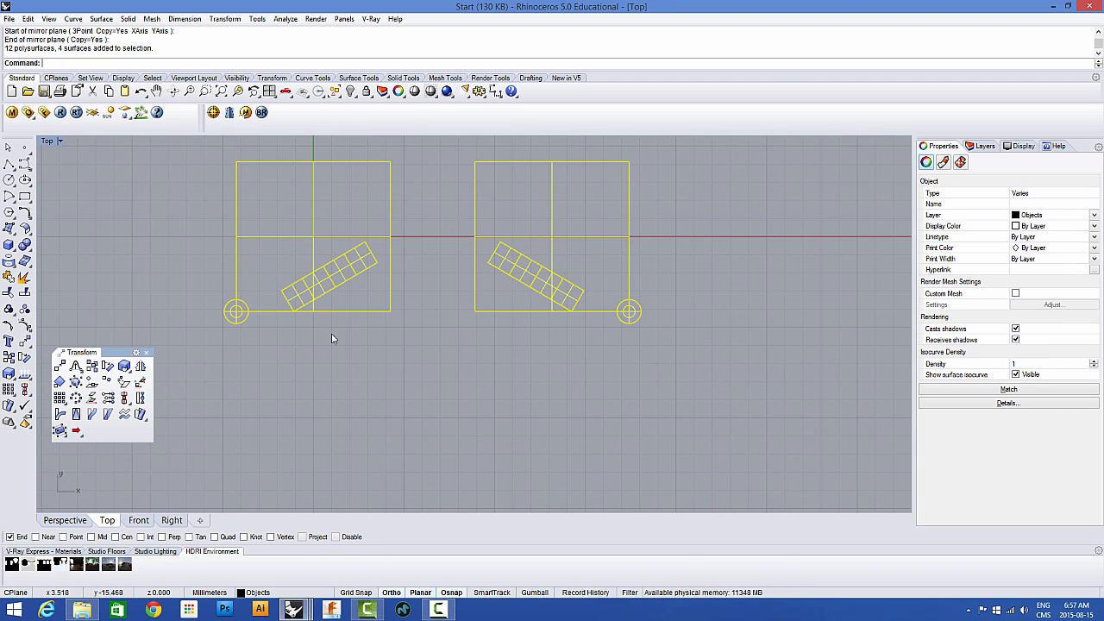
pyautogui.click(139, 366)
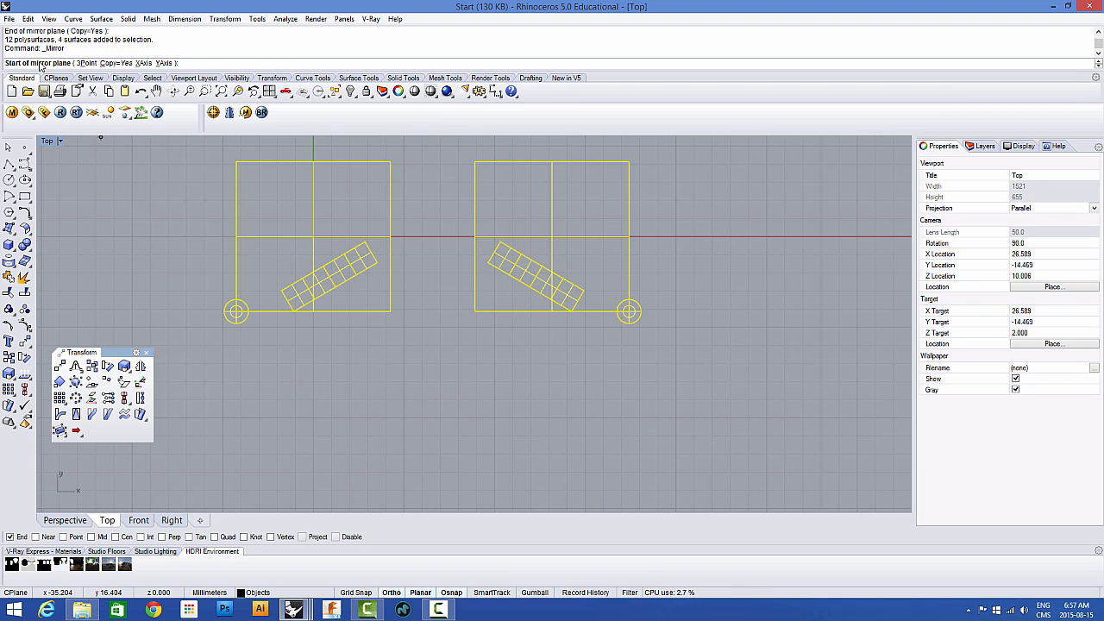
pyautogui.click(195, 366)
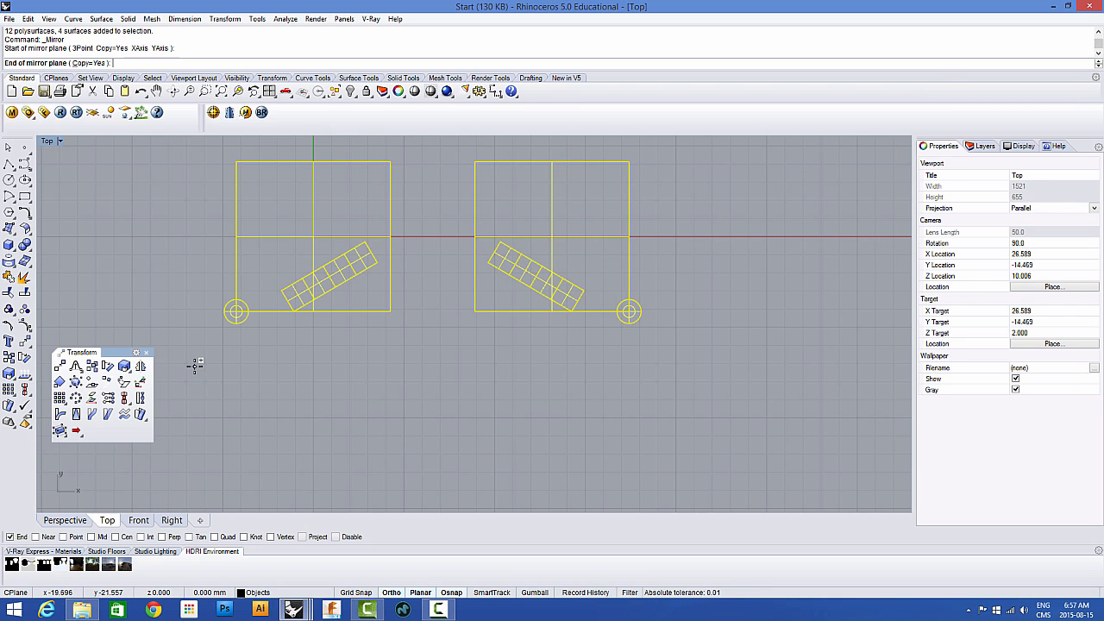
pyautogui.click(392, 593)
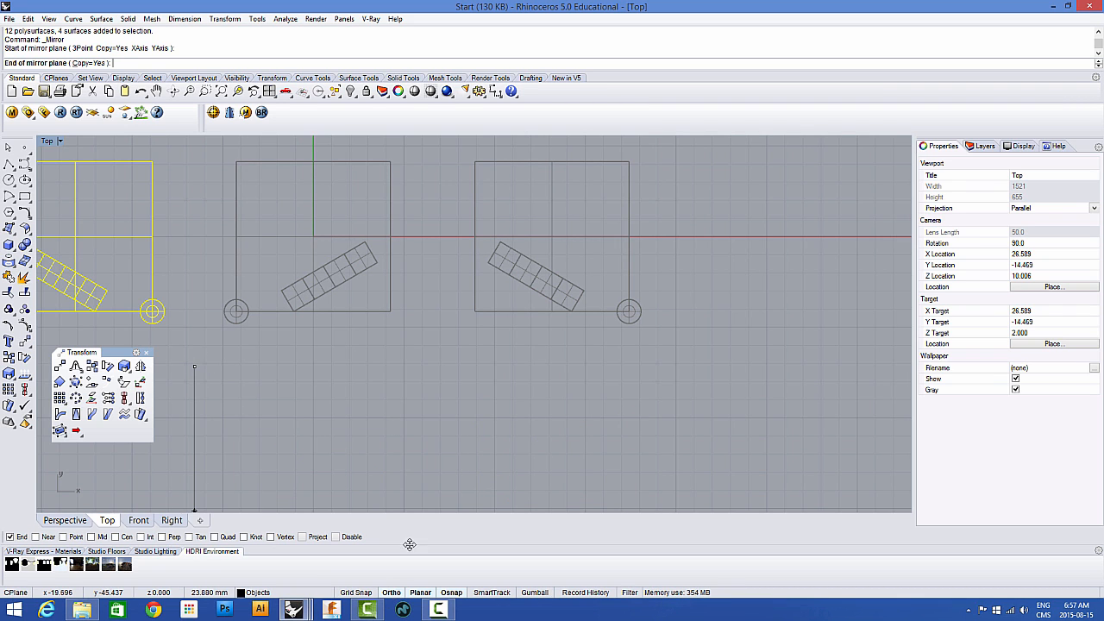
pyautogui.scroll(-3, 564, 373)
pyautogui.click(675, 370)
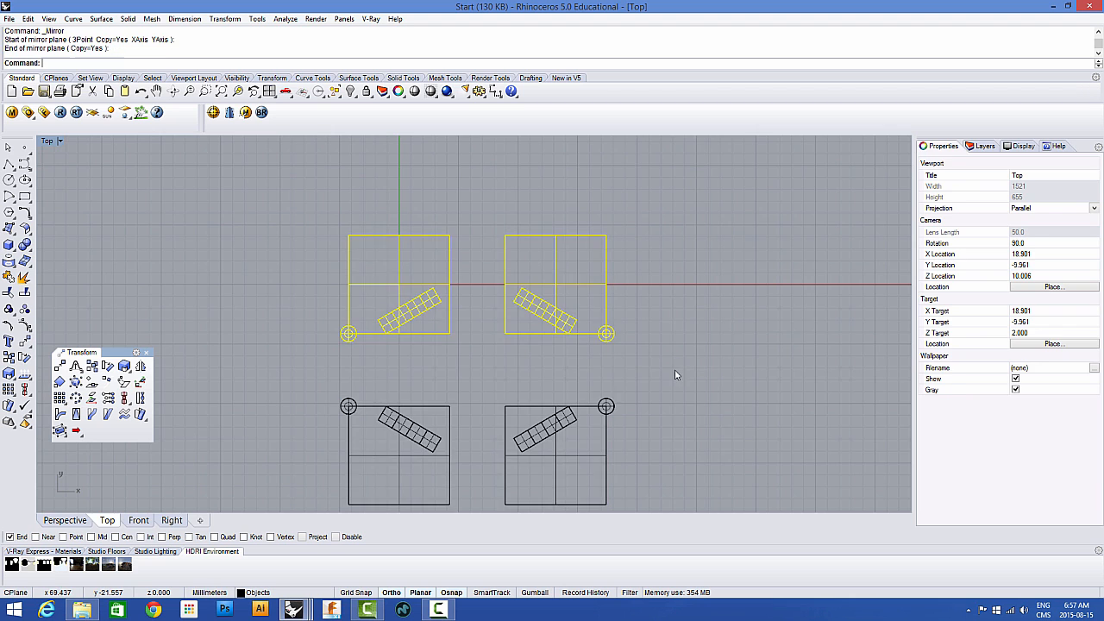
pyautogui.scroll(1, 604, 328)
pyautogui.press('Escape')
pyautogui.scroll(-3, 621, 330)
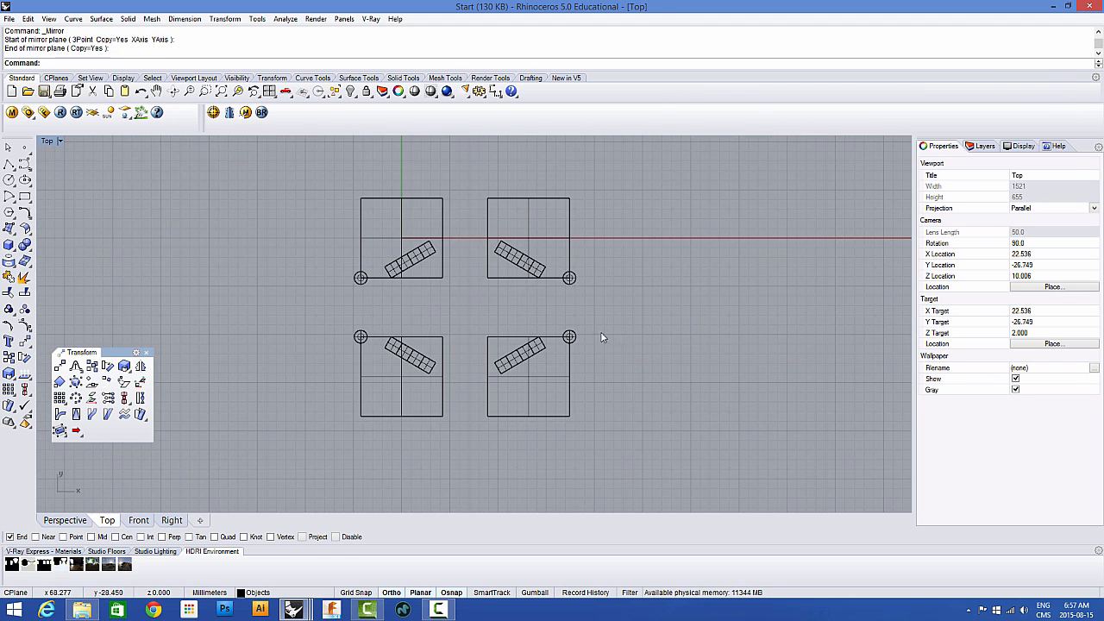
# Step: Mirror the lower-right object set across a slanted plane in the Top view, with Ortho off and Copy set to No
pyautogui.scroll(2, 601, 331)
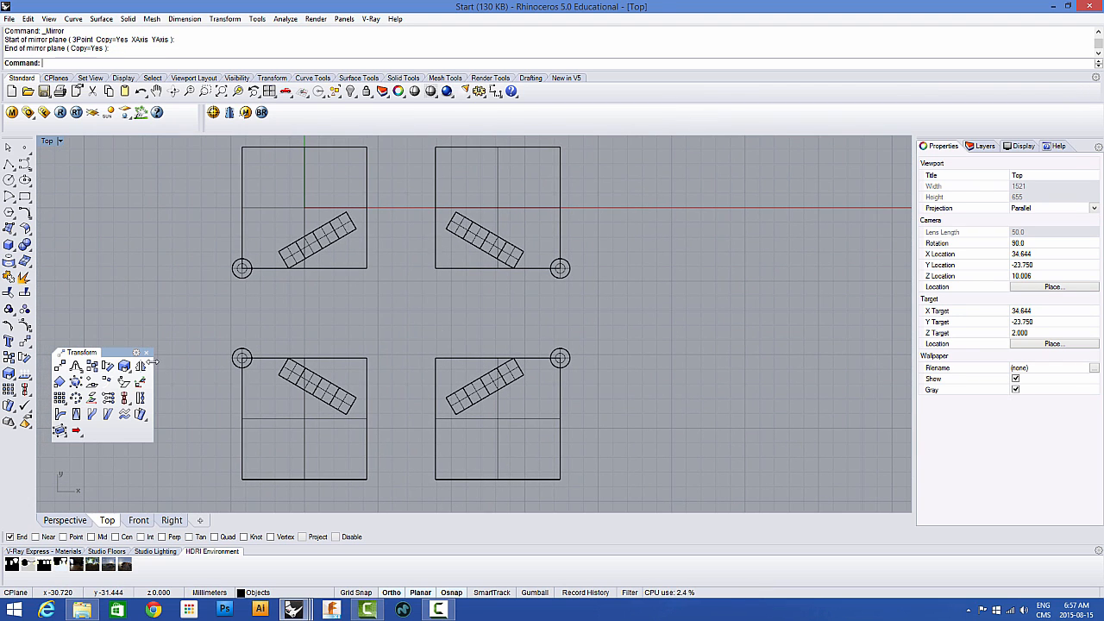
pyautogui.scroll(-2, 222, 321)
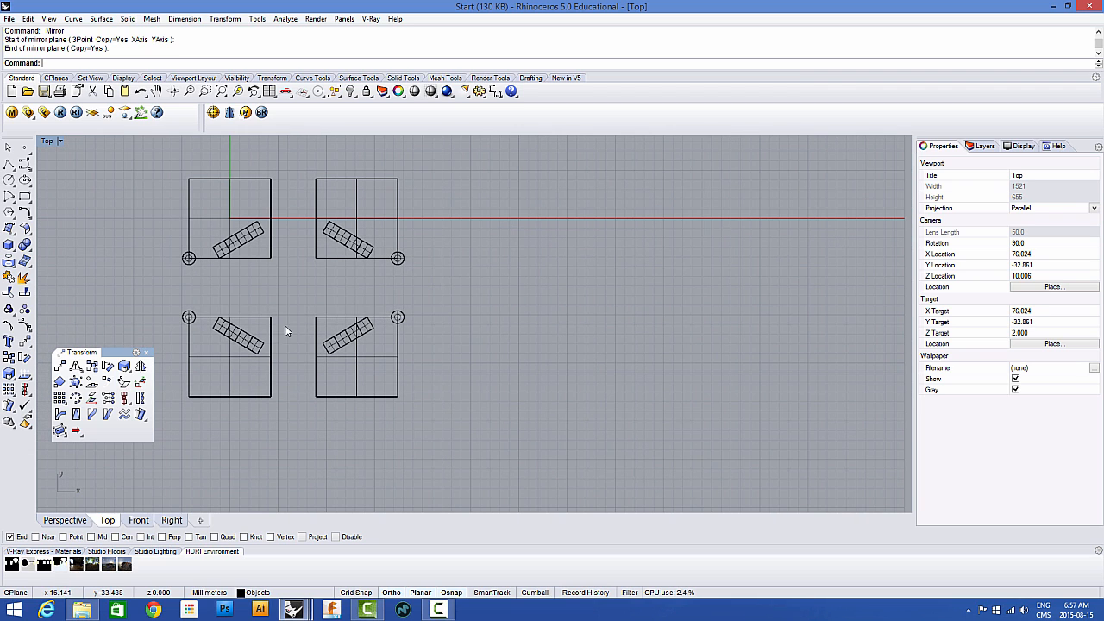
pyautogui.click(140, 366)
pyautogui.scroll(5, 284, 350)
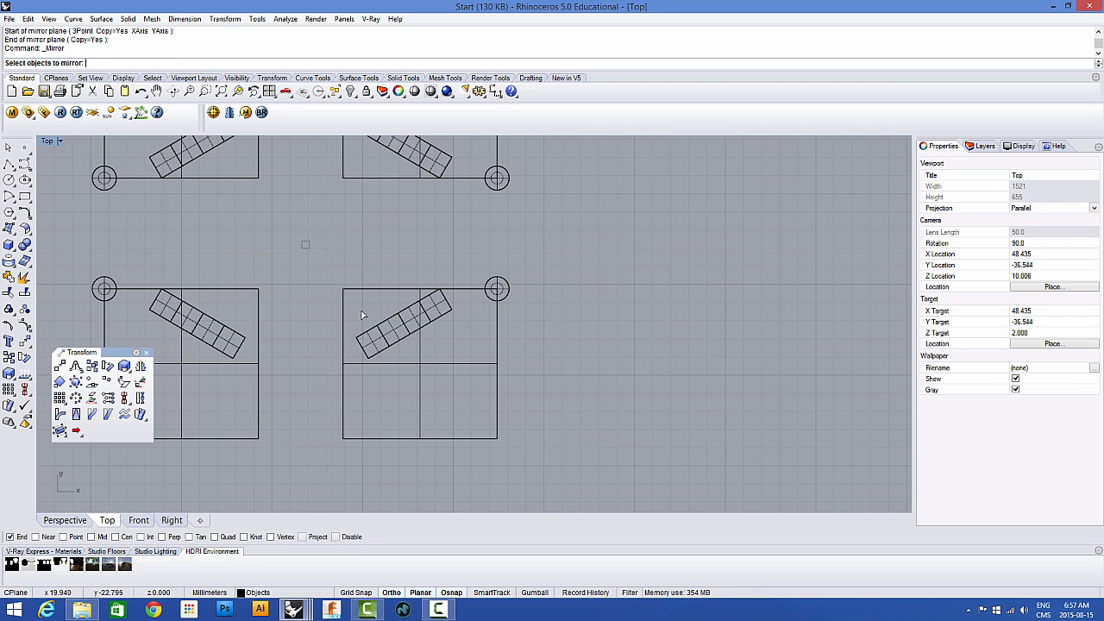
pyautogui.moveTo(306, 244); pyautogui.dragTo(542, 458)
pyautogui.press('Return')
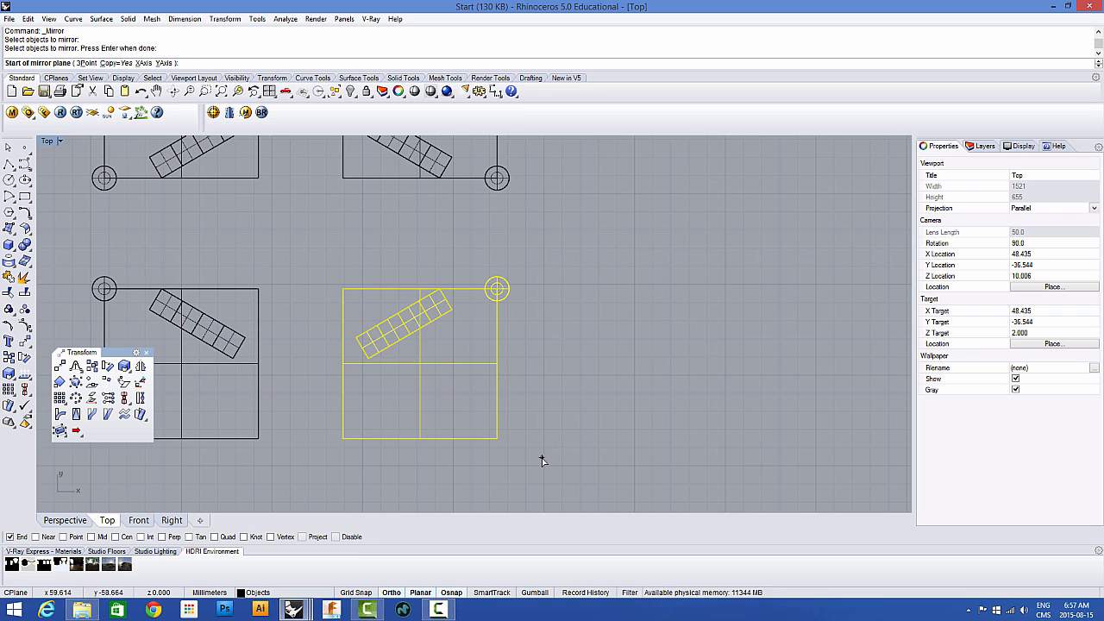
pyautogui.moveTo(471, 439); pyautogui.dragTo(423, 371, button='right')
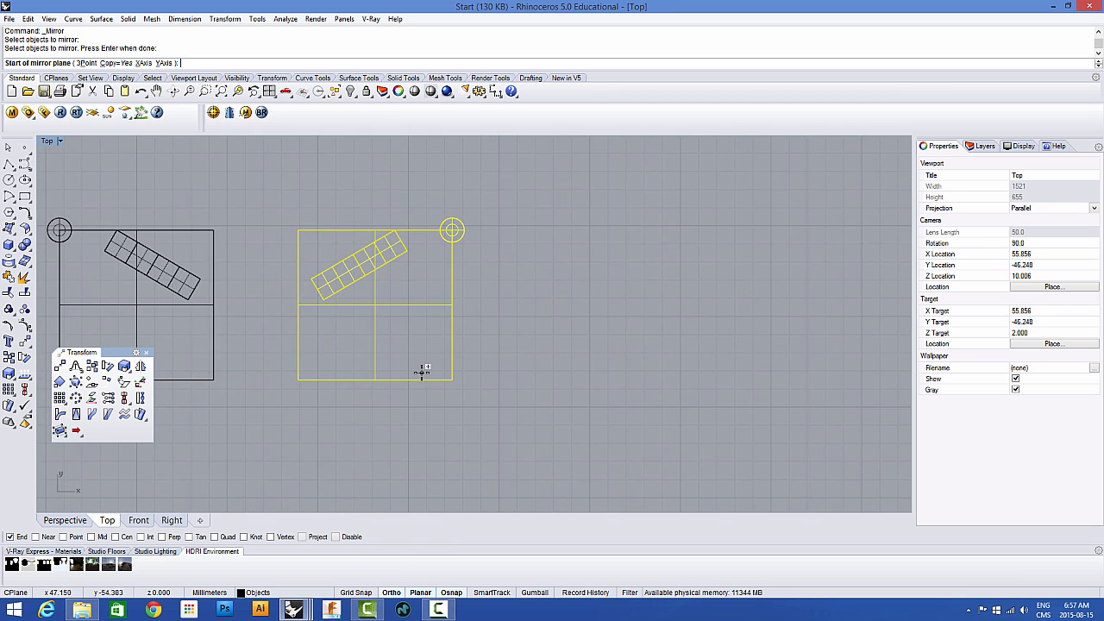
pyautogui.click(392, 594)
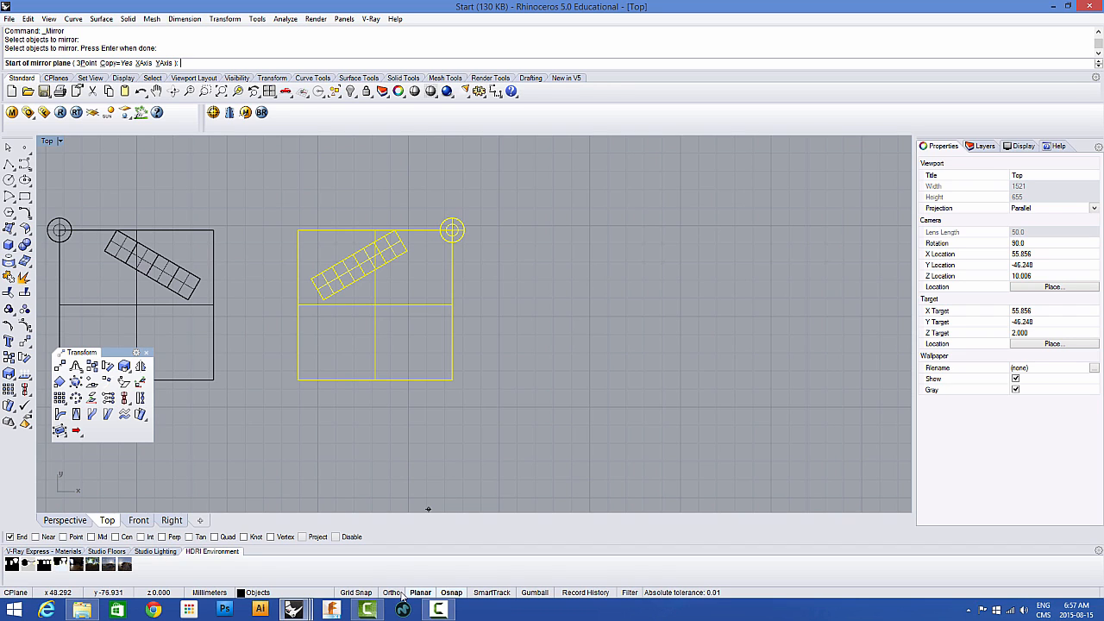
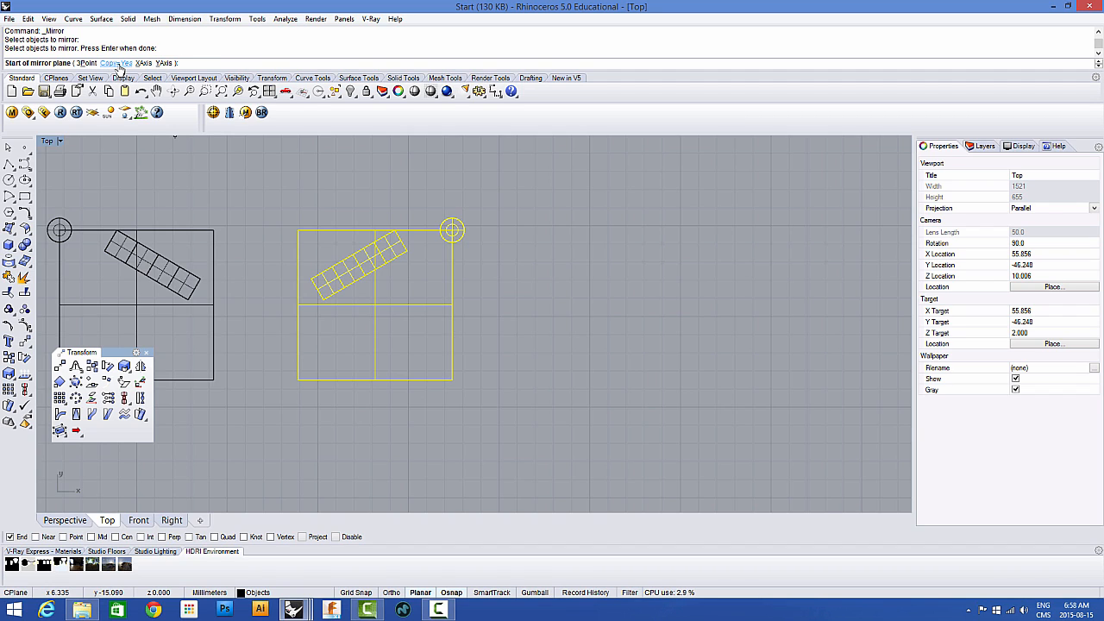
pyautogui.click(118, 64)
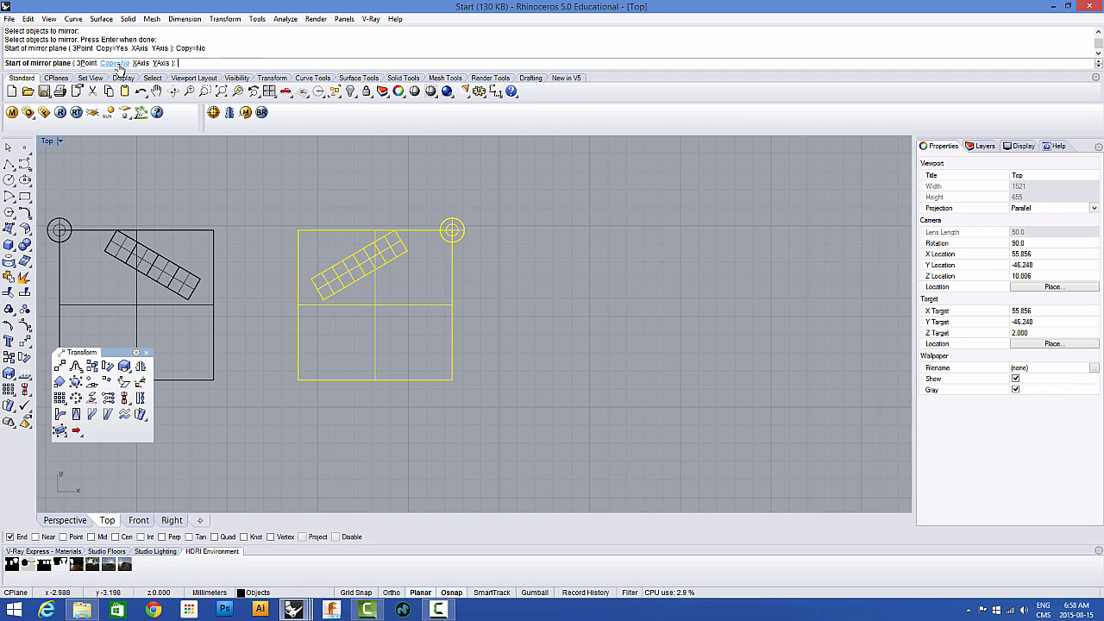
pyautogui.click(454, 452)
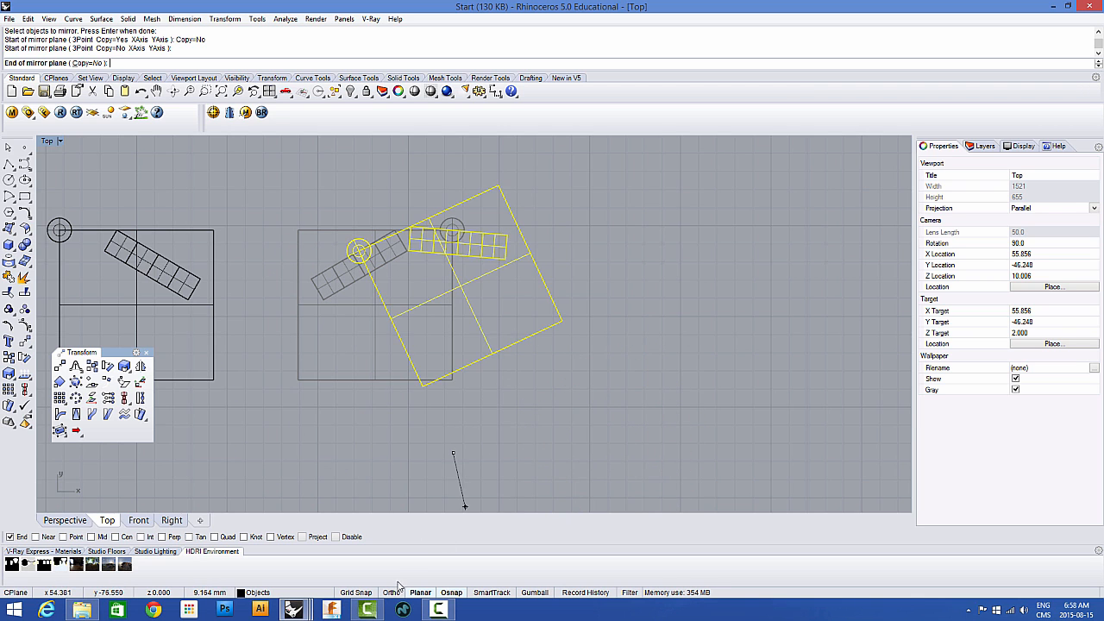
pyautogui.scroll(-2, 603, 239)
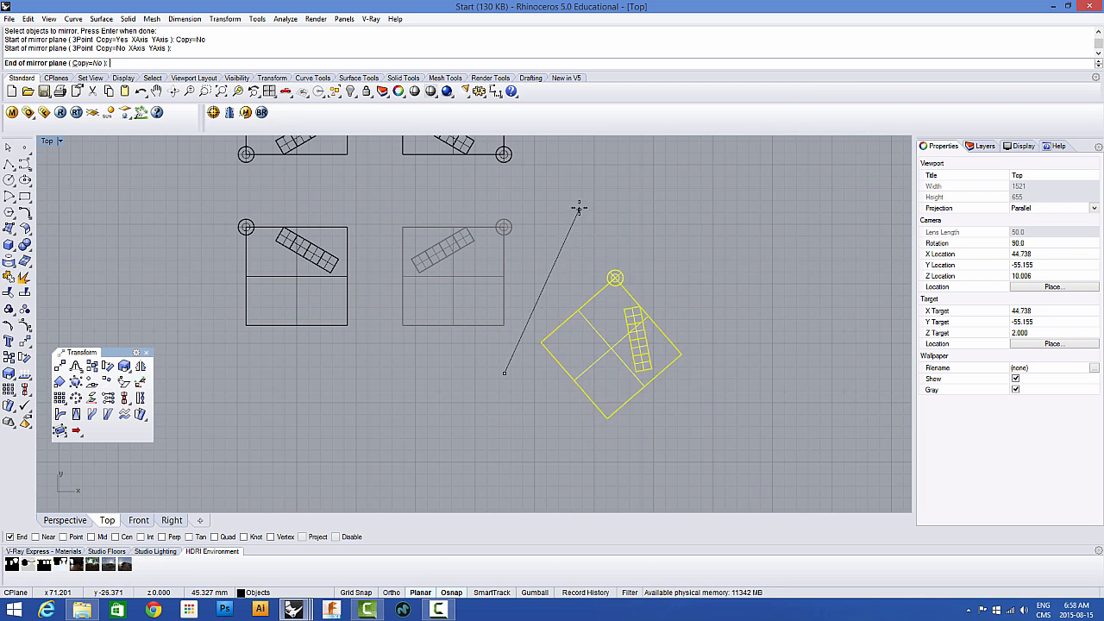
pyautogui.click(624, 189)
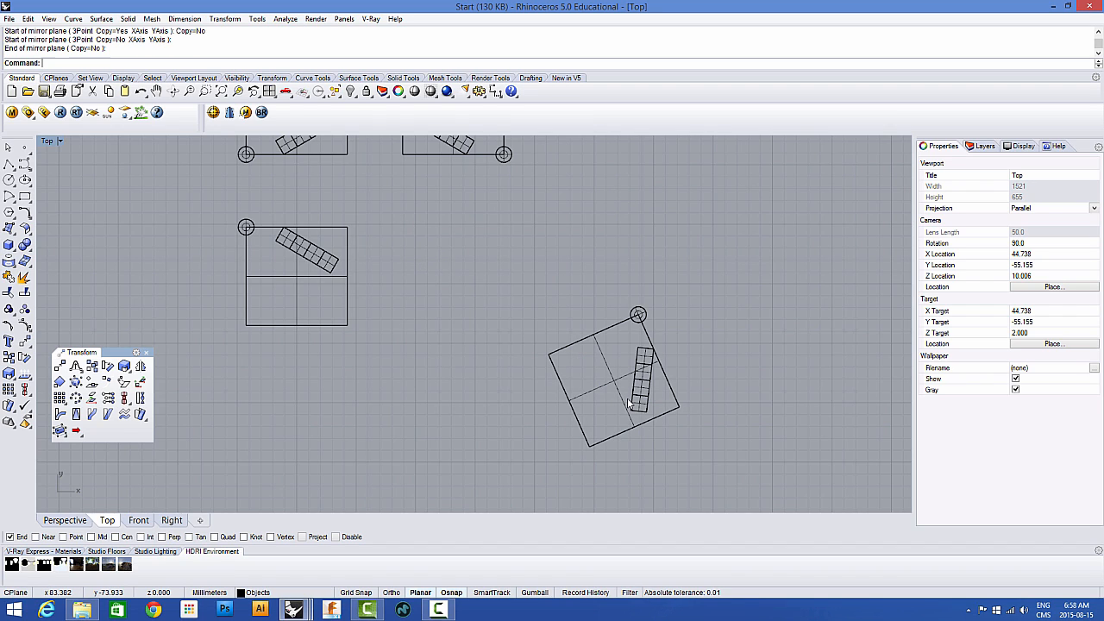
# Step: Mirror the tilted object set back toward the other sets across a second slanted plane between them, keeping Copy at No
pyautogui.click(141, 367)
pyautogui.moveTo(444, 259); pyautogui.dragTo(768, 456)
pyautogui.press('Return')
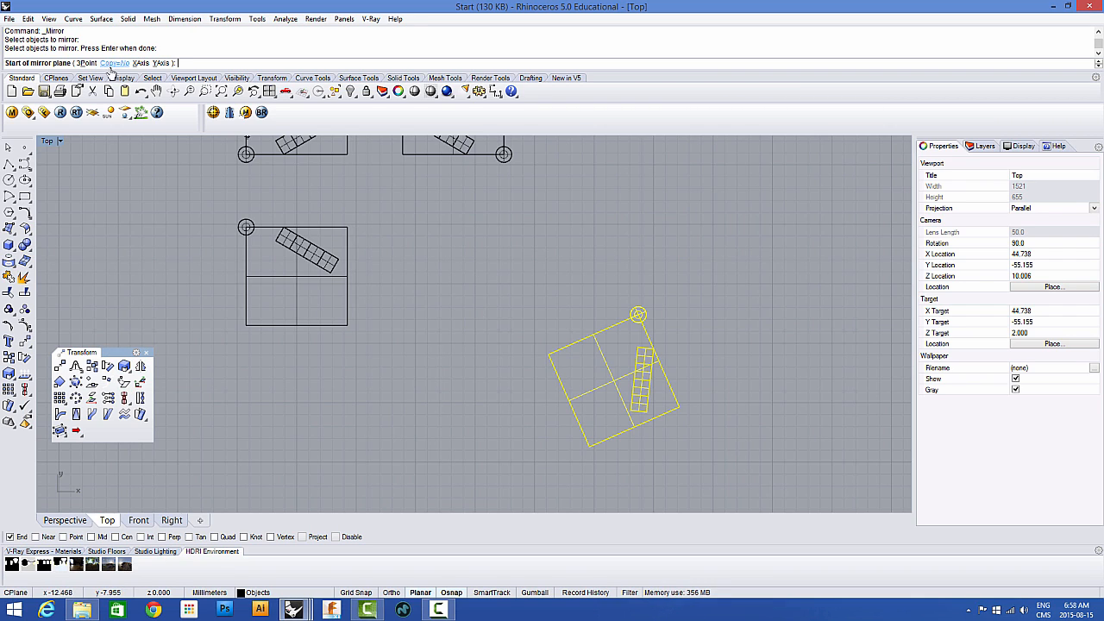
pyautogui.click(482, 368)
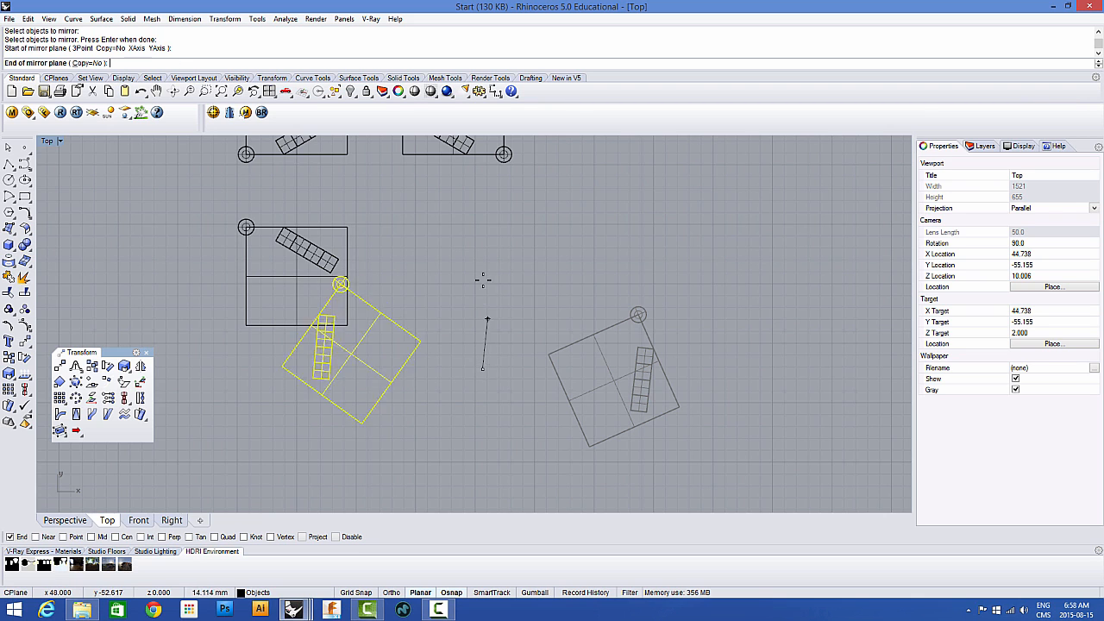
pyautogui.click(584, 253)
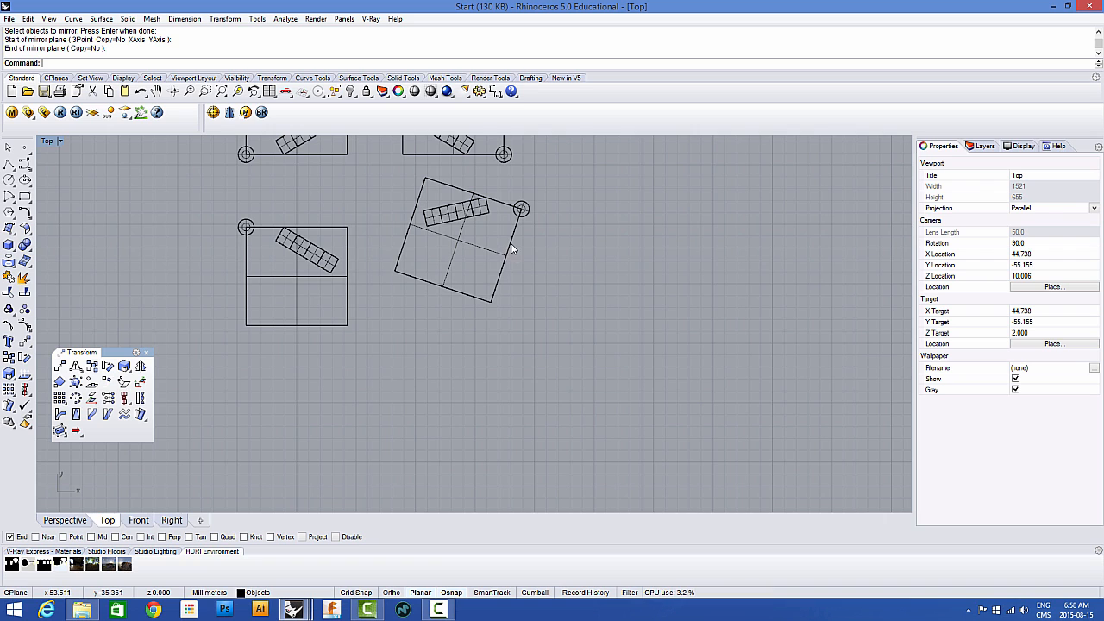
# Step: Mirror a copy of the tilted object set to its lower right across a slanted plane, with Copy set to Yes, and deselect everything
pyautogui.moveTo(446, 215); pyautogui.dragTo(448, 256, button='right')
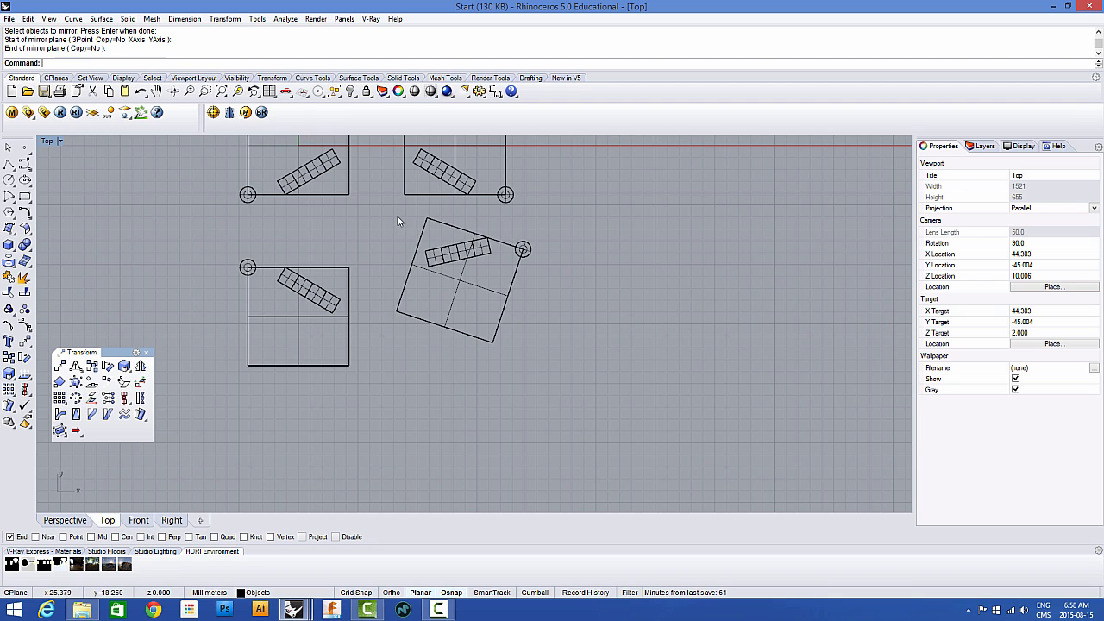
pyautogui.click(436, 257)
pyautogui.press('Return')
pyautogui.click(502, 398)
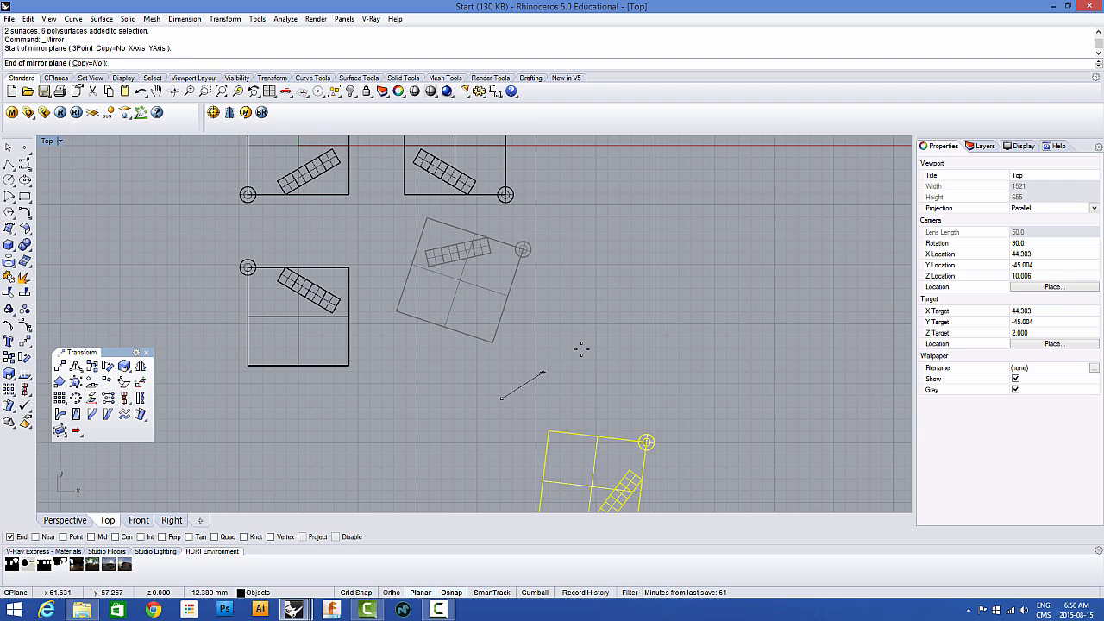
pyautogui.click(92, 62)
pyautogui.click(592, 255)
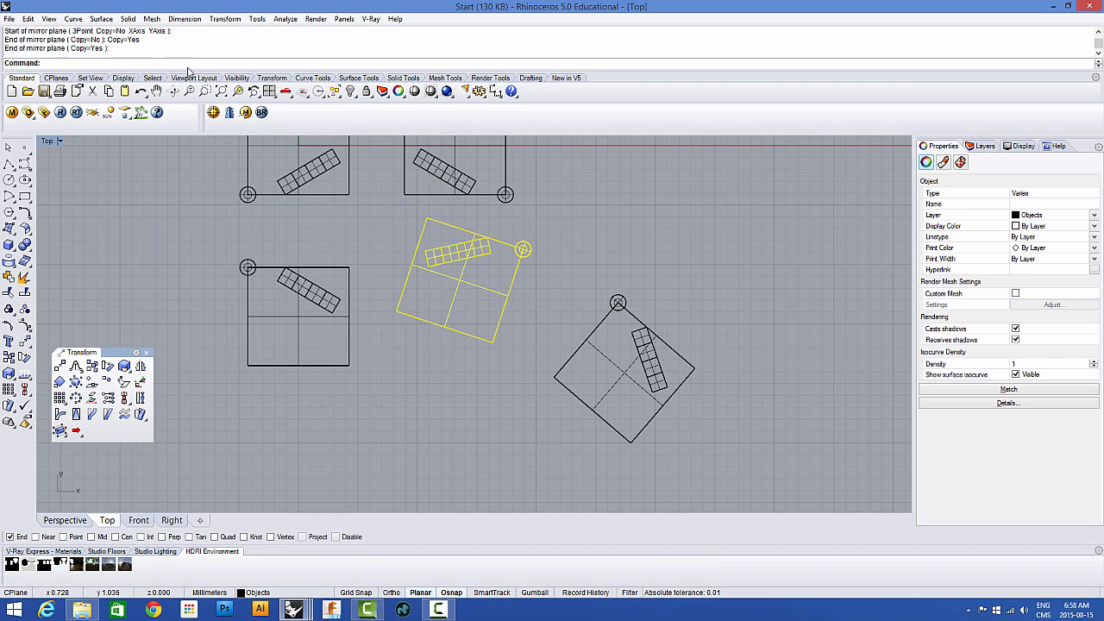
pyautogui.click(186, 253)
pyautogui.moveTo(281, 246); pyautogui.dragTo(287, 254, button='right')
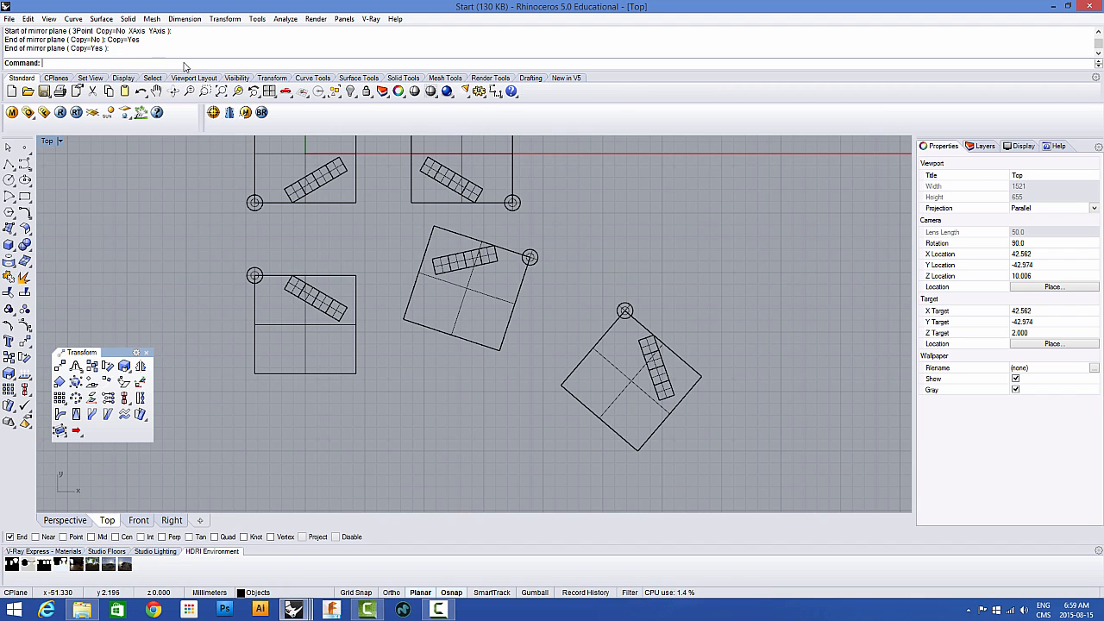
pyautogui.moveTo(487, 319); pyautogui.dragTo(474, 342, button='right')
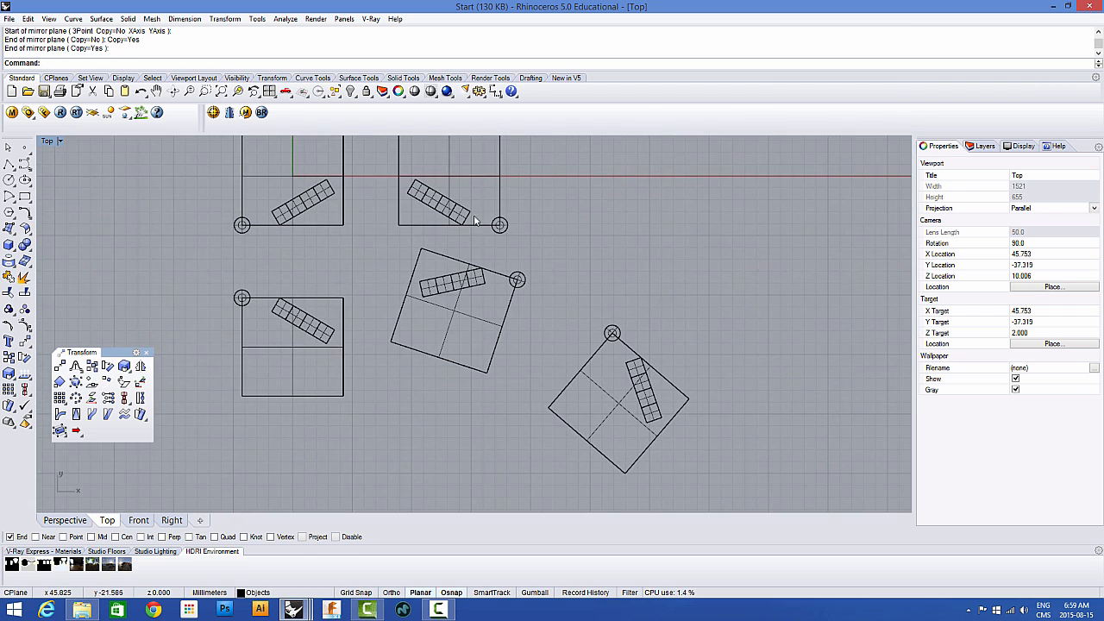
pyautogui.moveTo(475, 213); pyautogui.dragTo(474, 234, button='right')
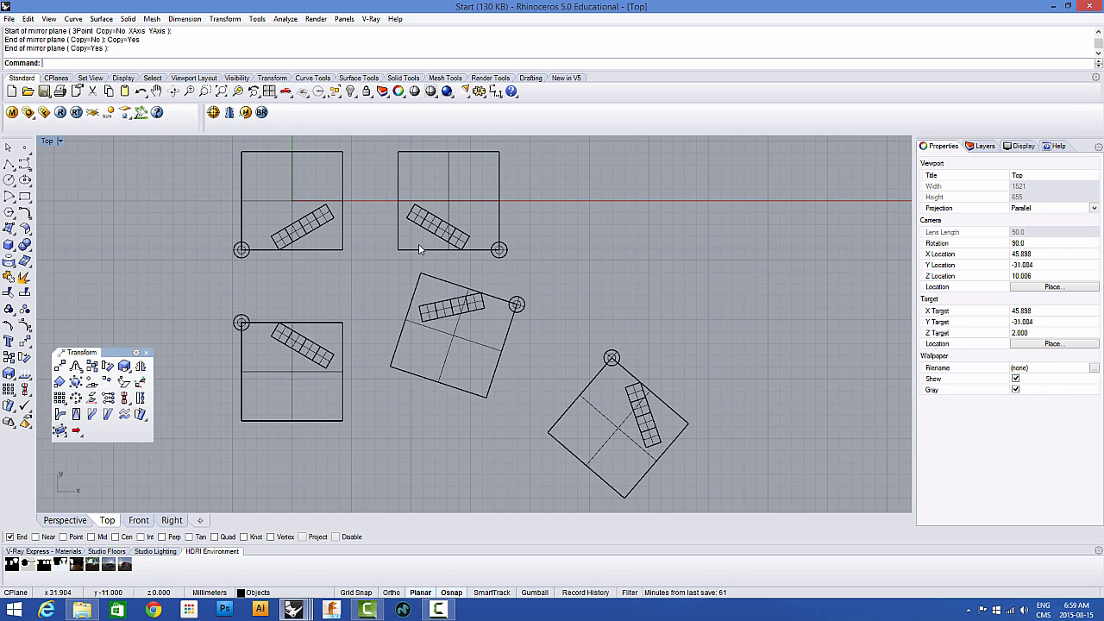
# Step: Switch to the Constraints model, restore the four-viewport layout, and inspect the three coloured planes in the Perspective view
pyautogui.moveTo(294, 610)
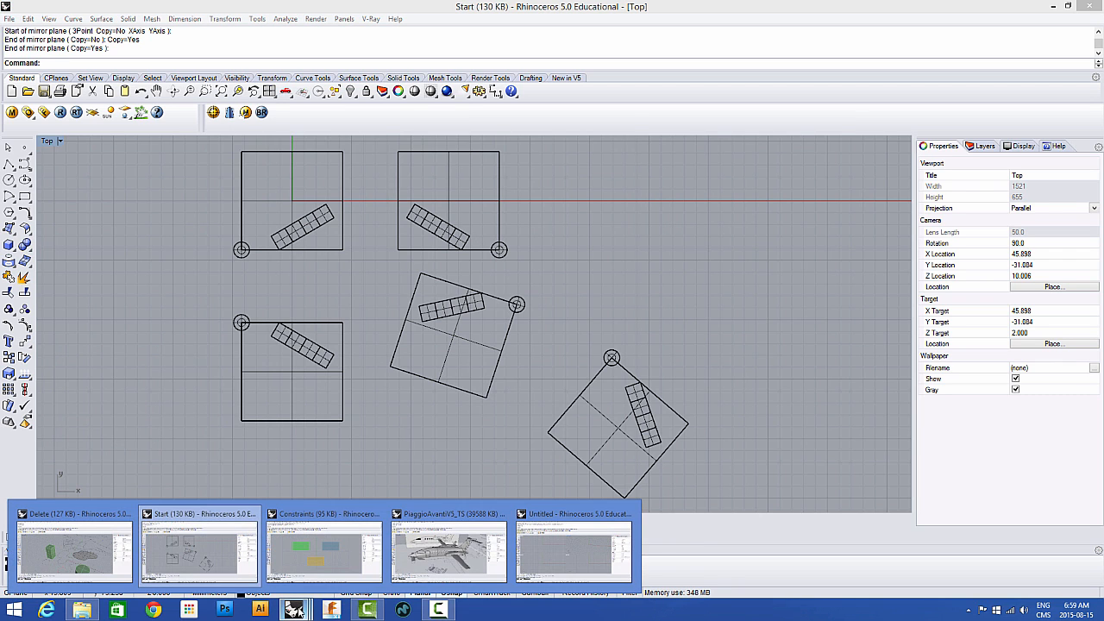
pyautogui.click(315, 563)
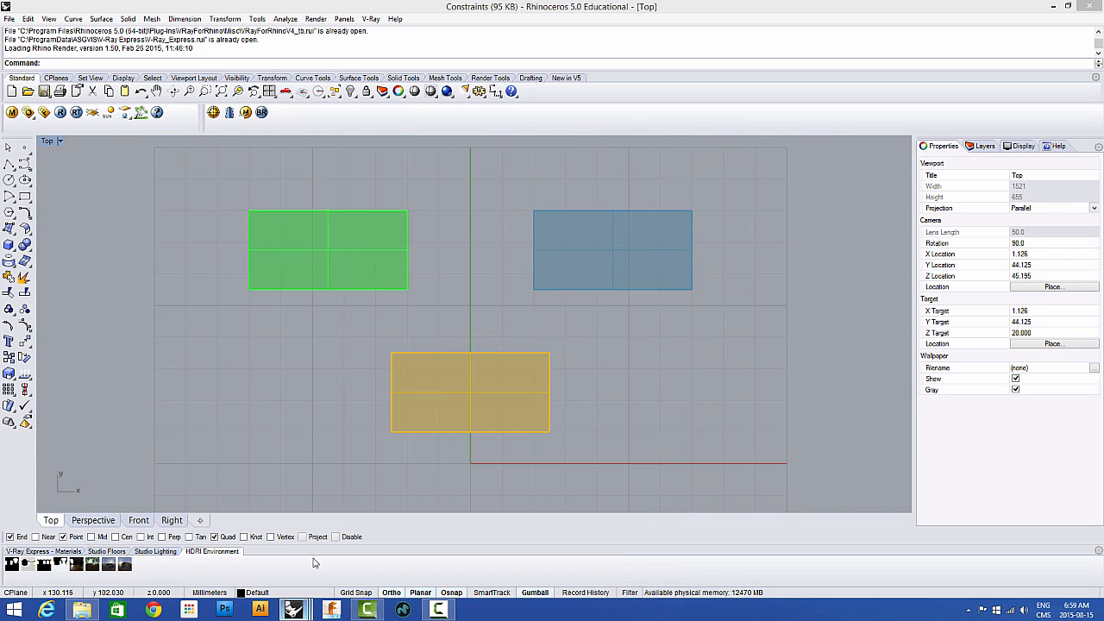
pyautogui.doubleClick(47, 141)
pyautogui.moveTo(586, 204); pyautogui.dragTo(620, 170, button='right')
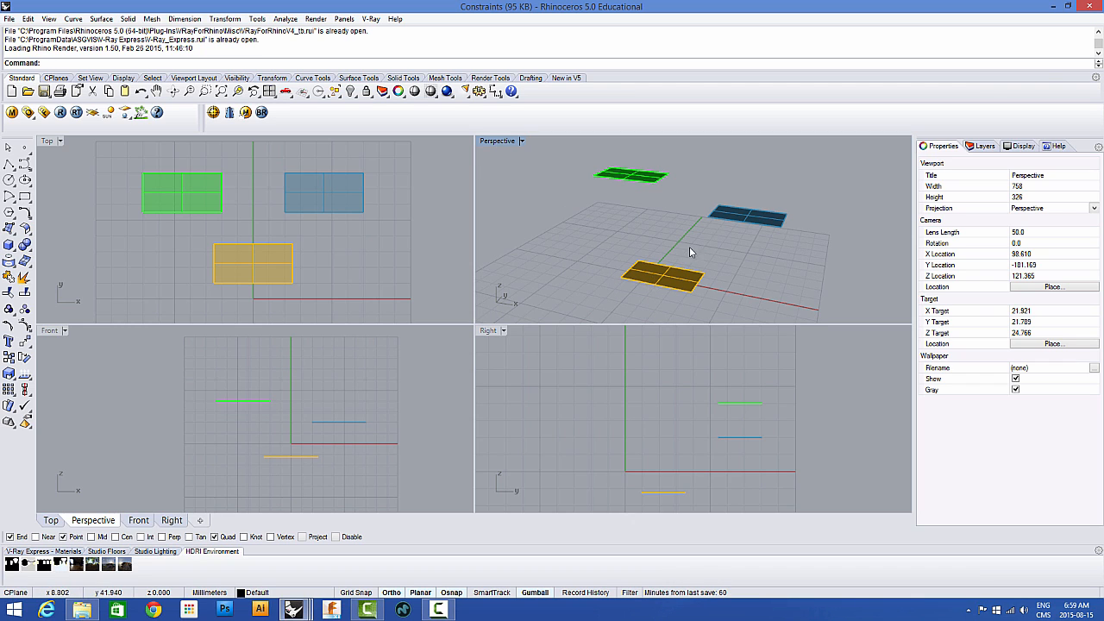
pyautogui.scroll(-4, 633, 194)
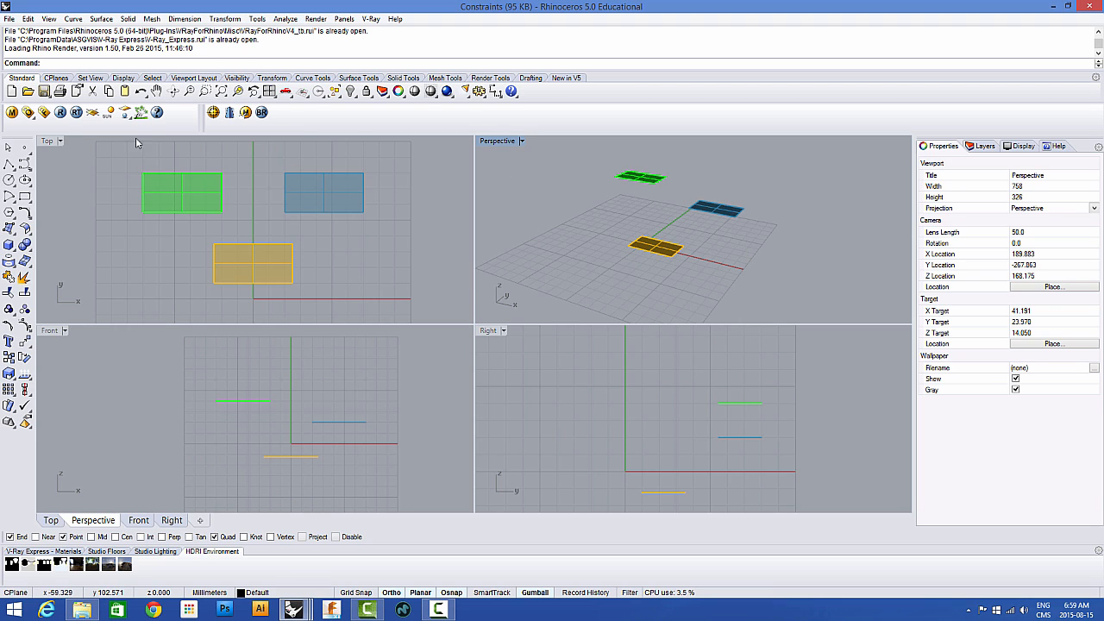
pyautogui.scroll(3, 638, 250)
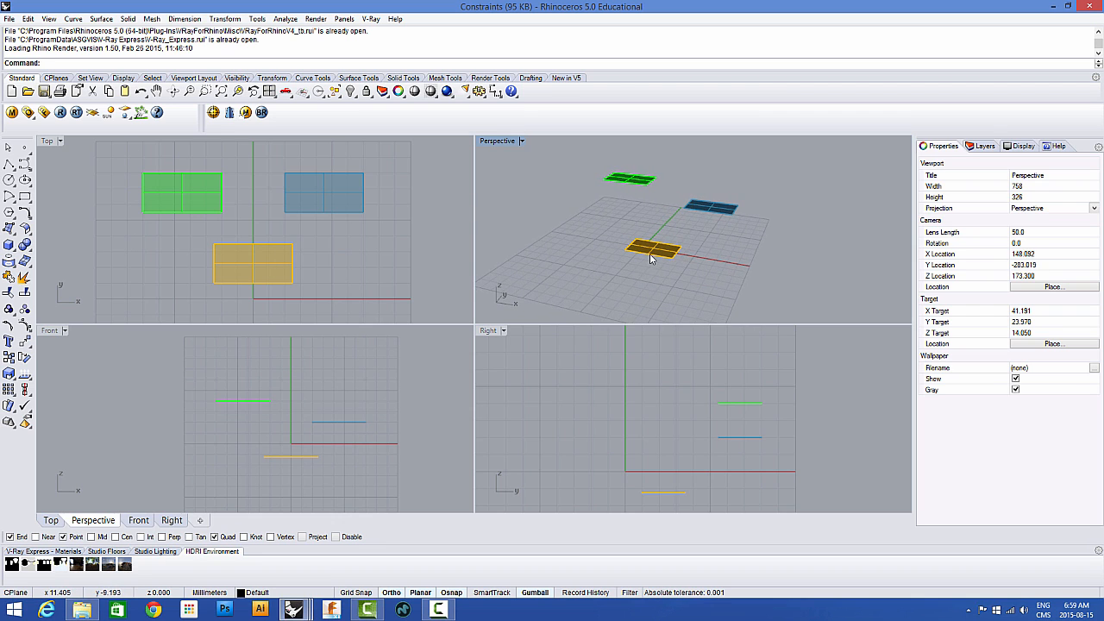
pyautogui.click(649, 248)
pyautogui.click(754, 223)
pyautogui.scroll(-3, 754, 247)
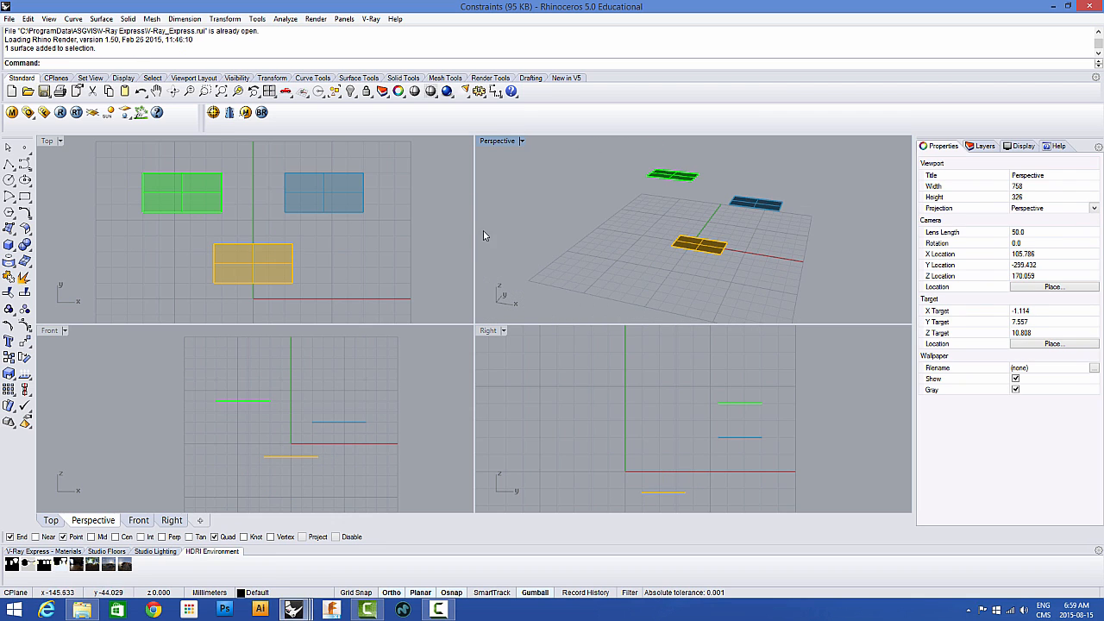
# Step: Draw an open six-segment right-angled polyline beside the grid with Ortho on, starting in the Top view and finishing in Perspective
pyautogui.click(9, 163)
pyautogui.scroll(-6, 311, 251)
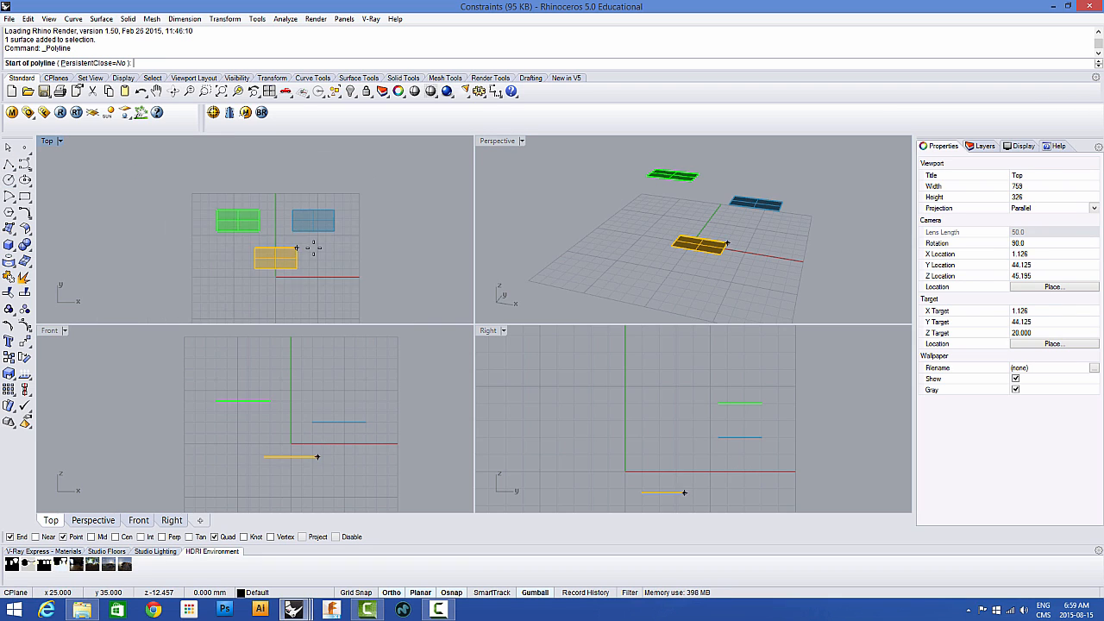
pyautogui.moveTo(348, 256); pyautogui.dragTo(235, 233, button='right')
pyautogui.click(262, 261)
pyautogui.click(263, 224)
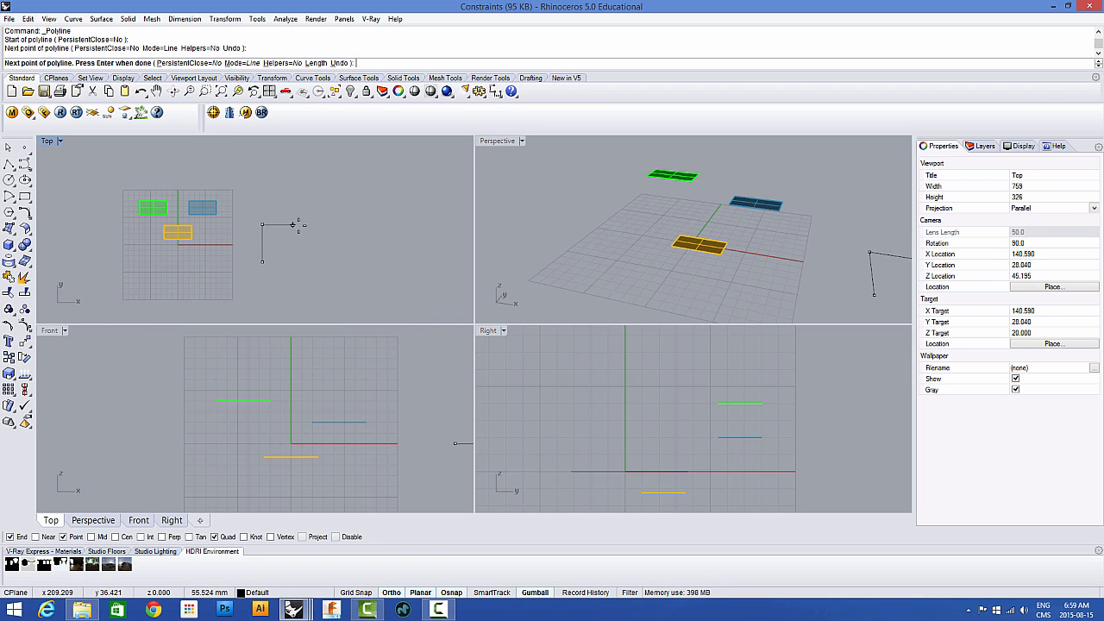
pyautogui.click(324, 224)
pyautogui.scroll(-7, 665, 240)
pyautogui.scroll(9, 753, 286)
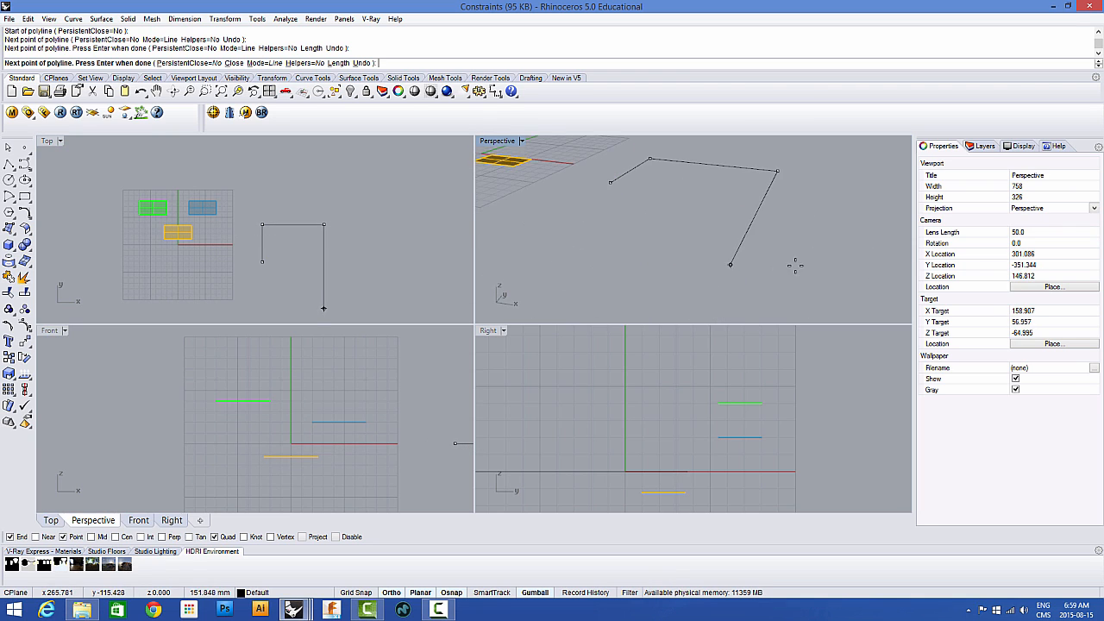
pyautogui.scroll(-5, 774, 258)
pyautogui.click(769, 232)
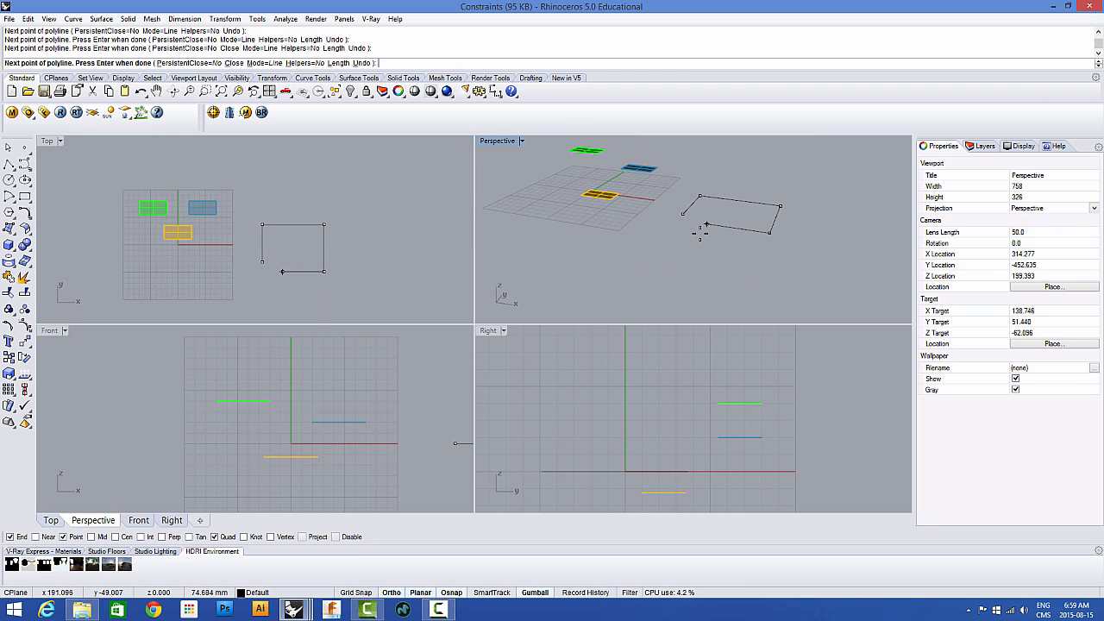
pyautogui.click(708, 224)
pyautogui.moveTo(671, 234)
pyautogui.mouseDown(button='right')
pyautogui.moveTo(569, 195)
pyautogui.moveTo(668, 245)
pyautogui.mouseUp(button='right')
pyautogui.click(650, 229)
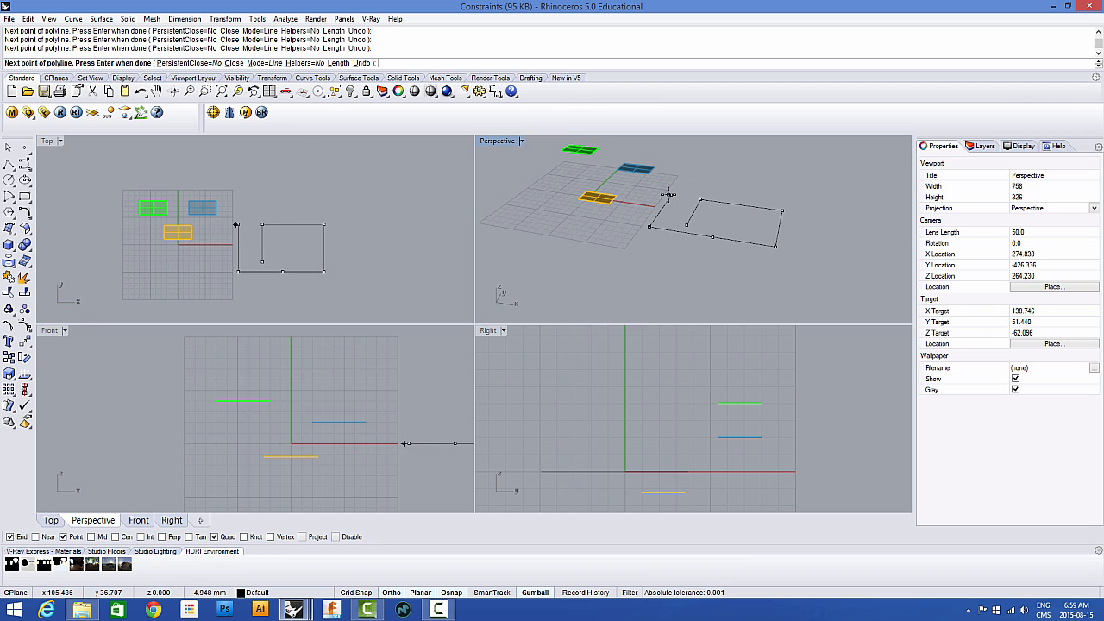
pyautogui.click(669, 195)
pyautogui.press('Return')
# Step: Delete the practice polyline and maximize the Top view on the three coloured planes
pyautogui.click(690, 239)
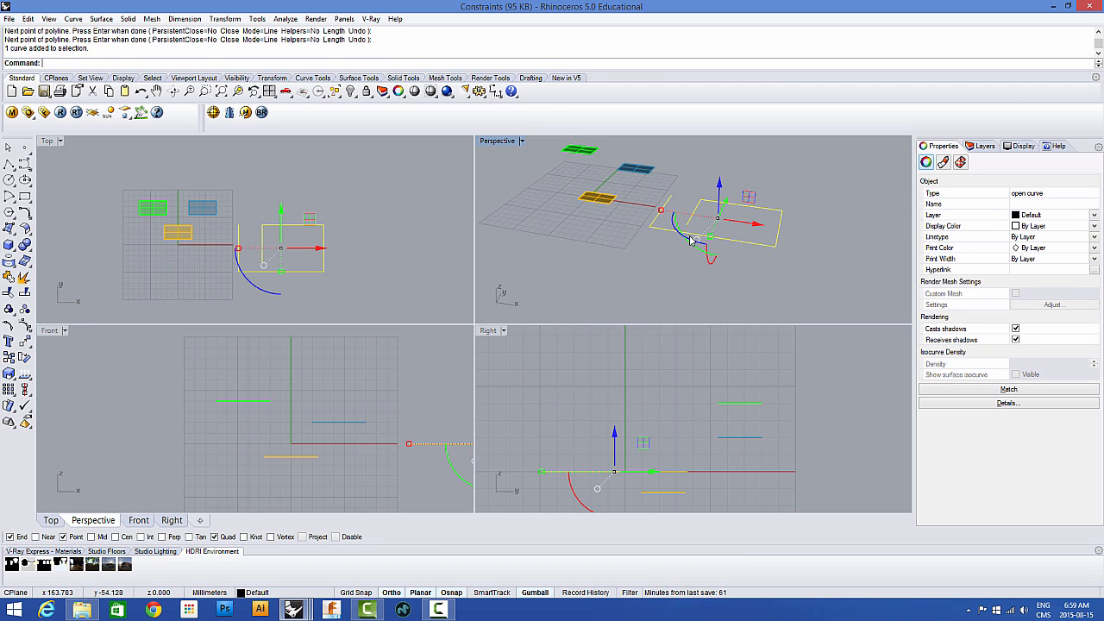
pyautogui.press('Delete')
pyautogui.moveTo(221, 210); pyautogui.dragTo(276, 230, button='right')
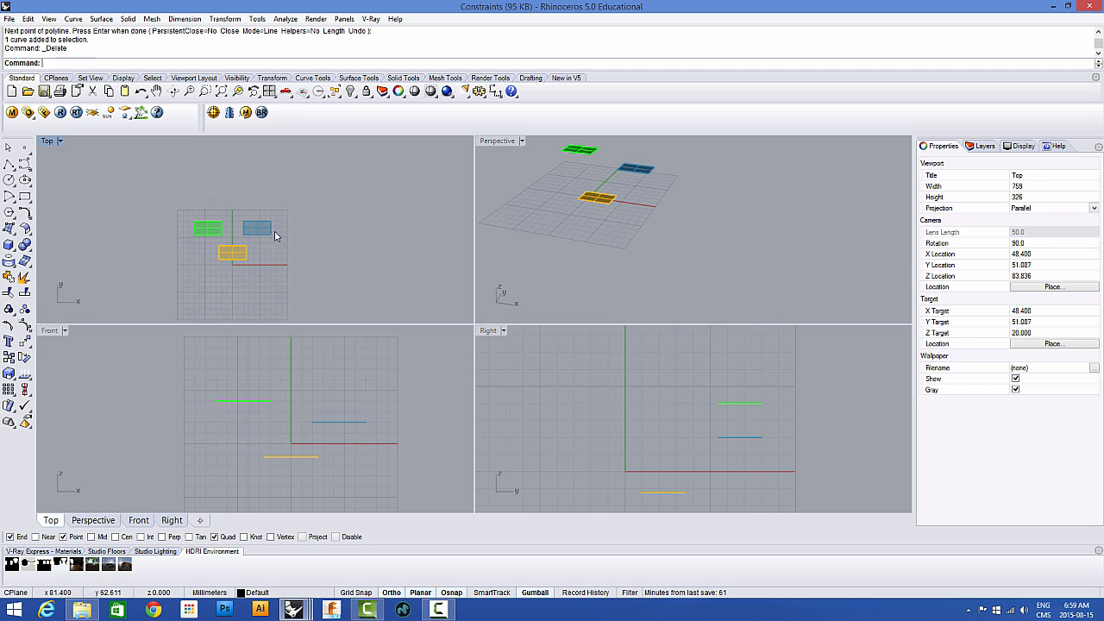
pyautogui.doubleClick(45, 142)
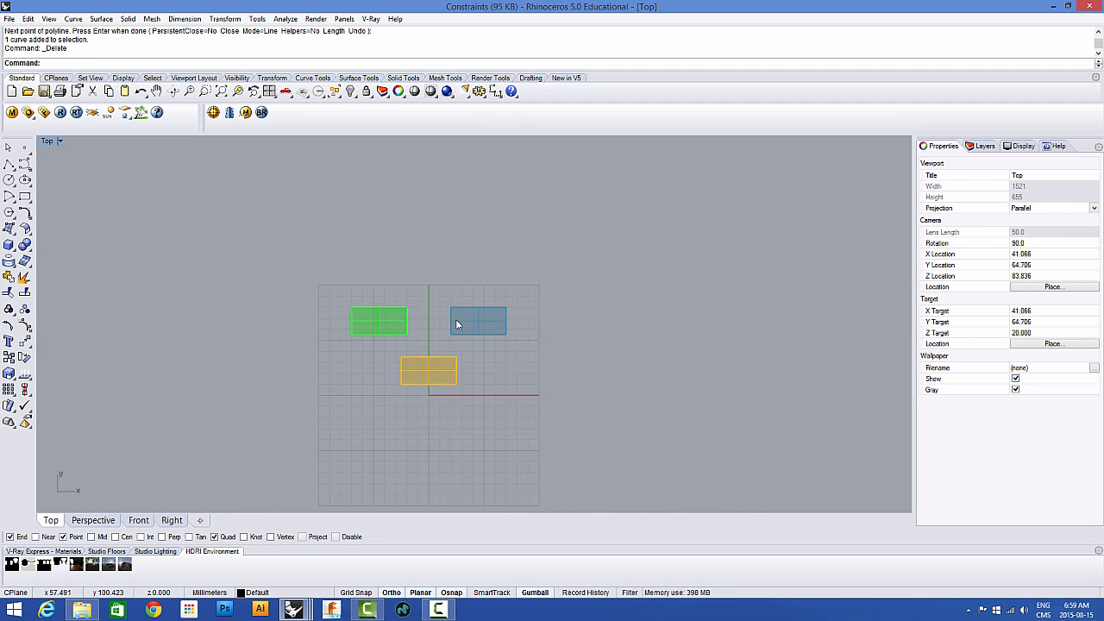
pyautogui.scroll(4, 444, 309)
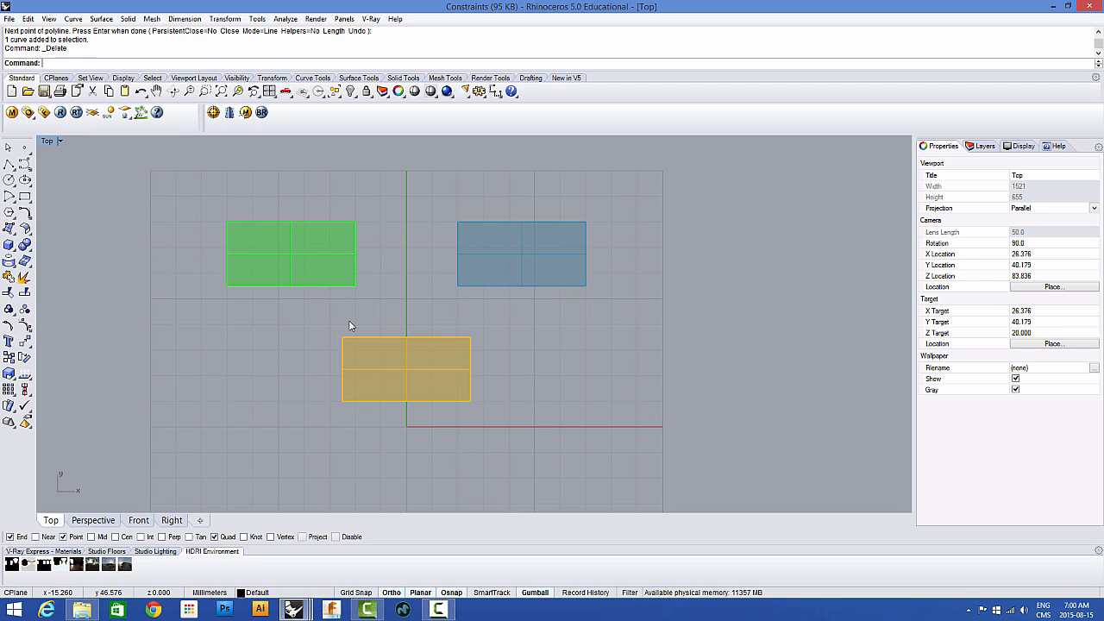
# Step: Leave only the End snap active and draw a closed six-sided polyline through the outer corners of the three coloured planes in the Top view
pyautogui.click(74, 537)
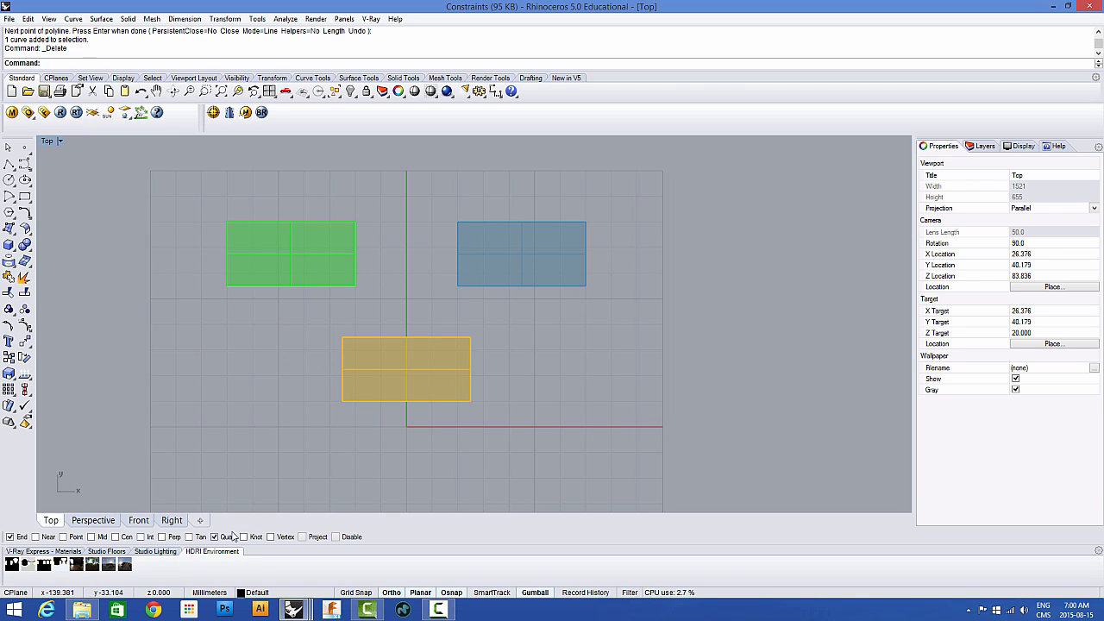
pyautogui.click(9, 164)
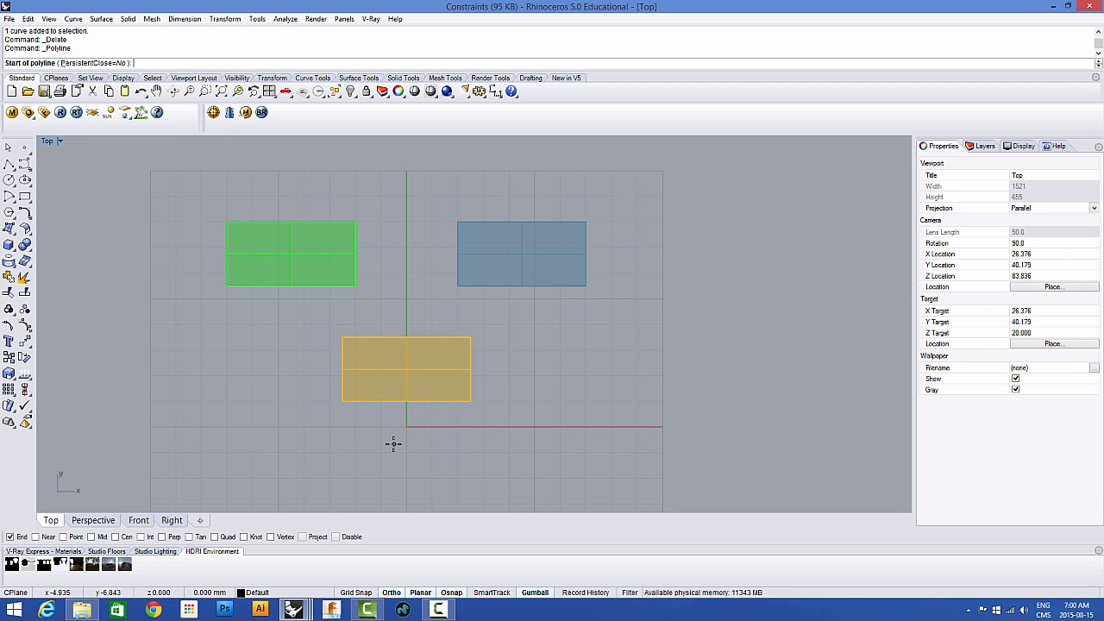
pyautogui.click(343, 403)
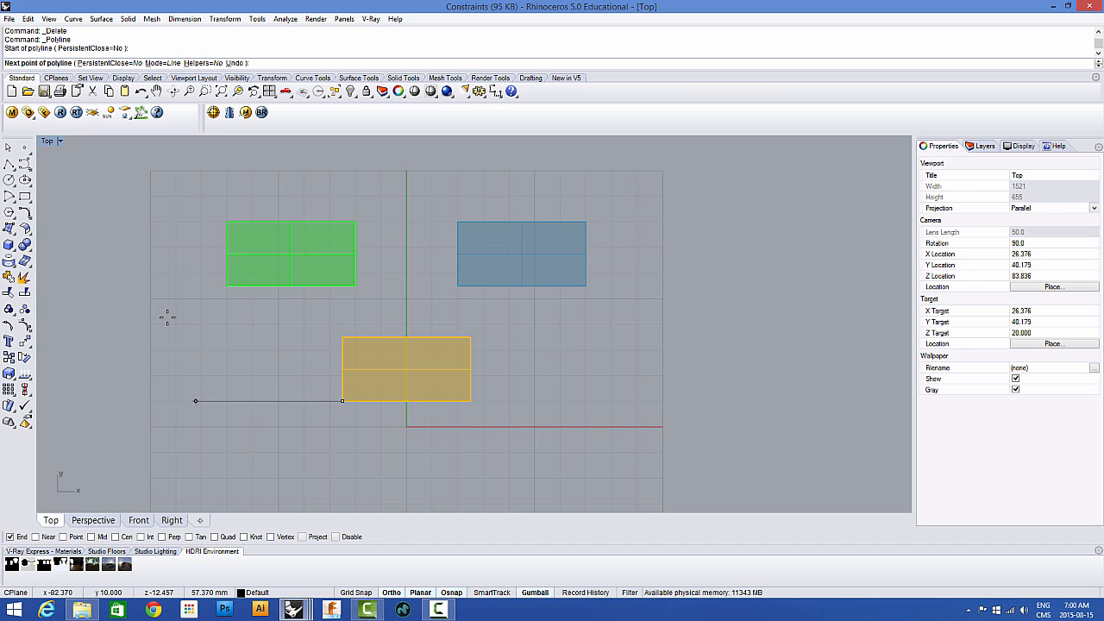
pyautogui.click(226, 228)
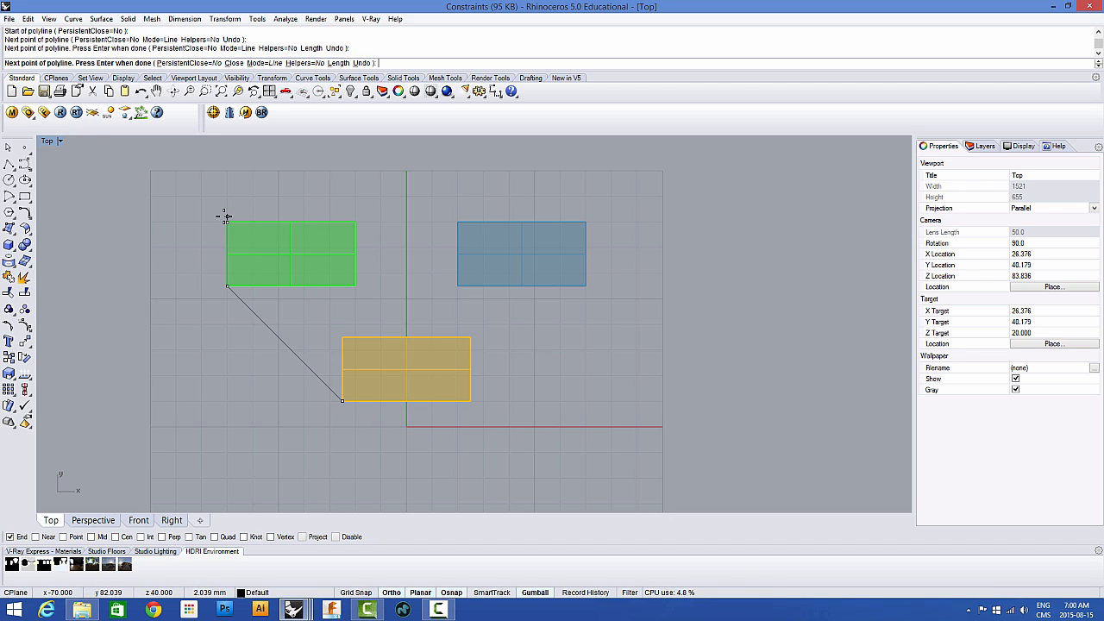
pyautogui.click(587, 221)
pyautogui.click(587, 285)
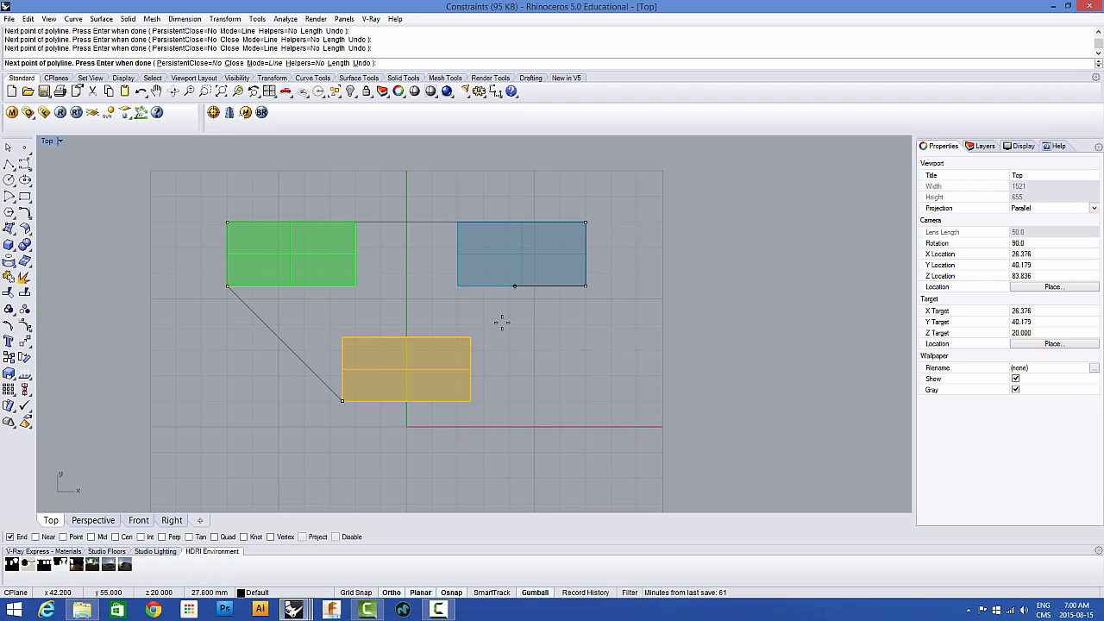
pyautogui.click(467, 401)
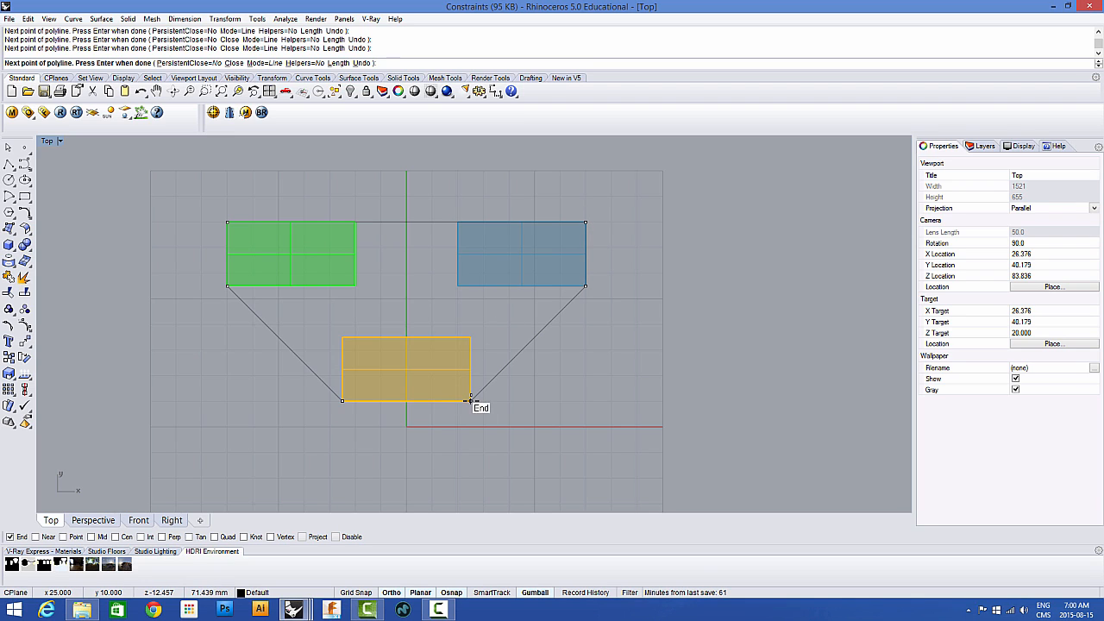
pyautogui.click(345, 401)
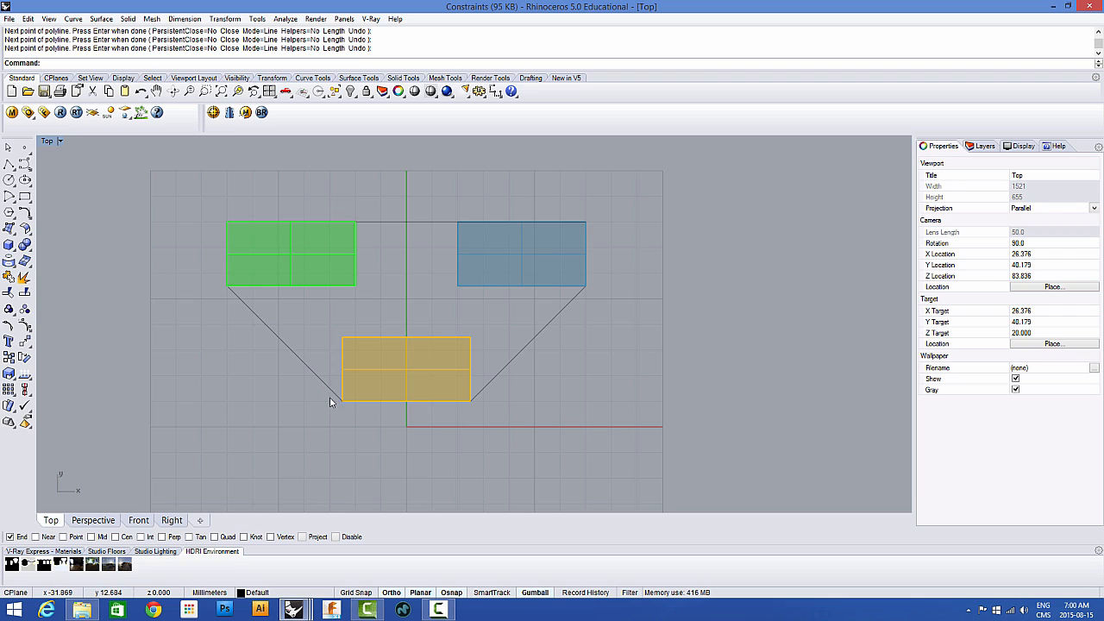
# Step: Turn off the gumball for the closed polyline and examine the curve's shape between the three planes in a maximized Perspective view
pyautogui.click(330, 399)
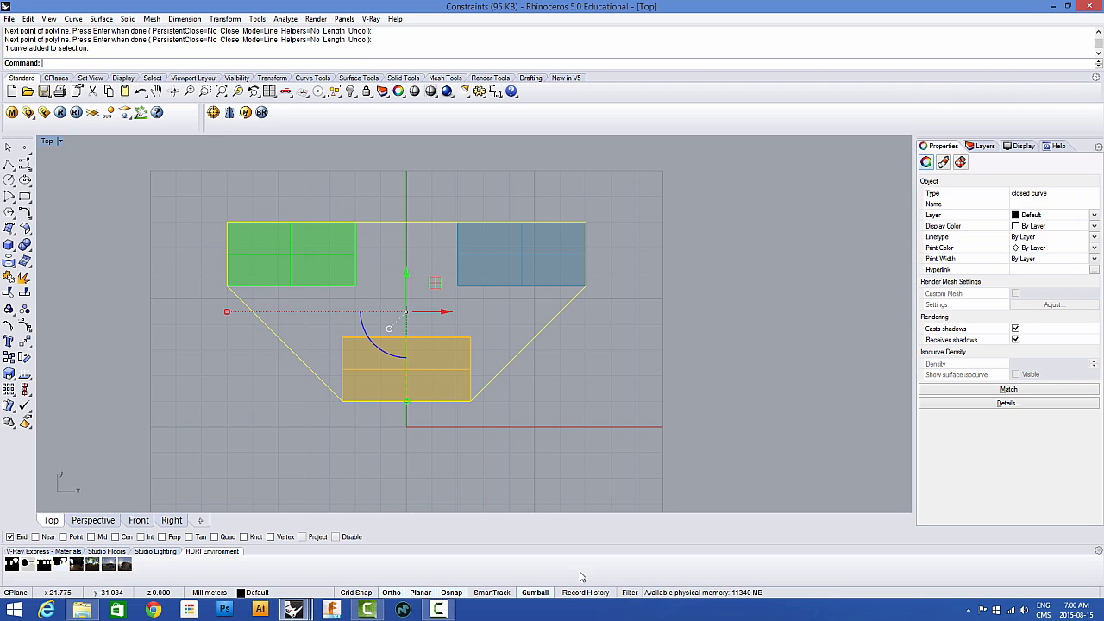
pyautogui.click(551, 593)
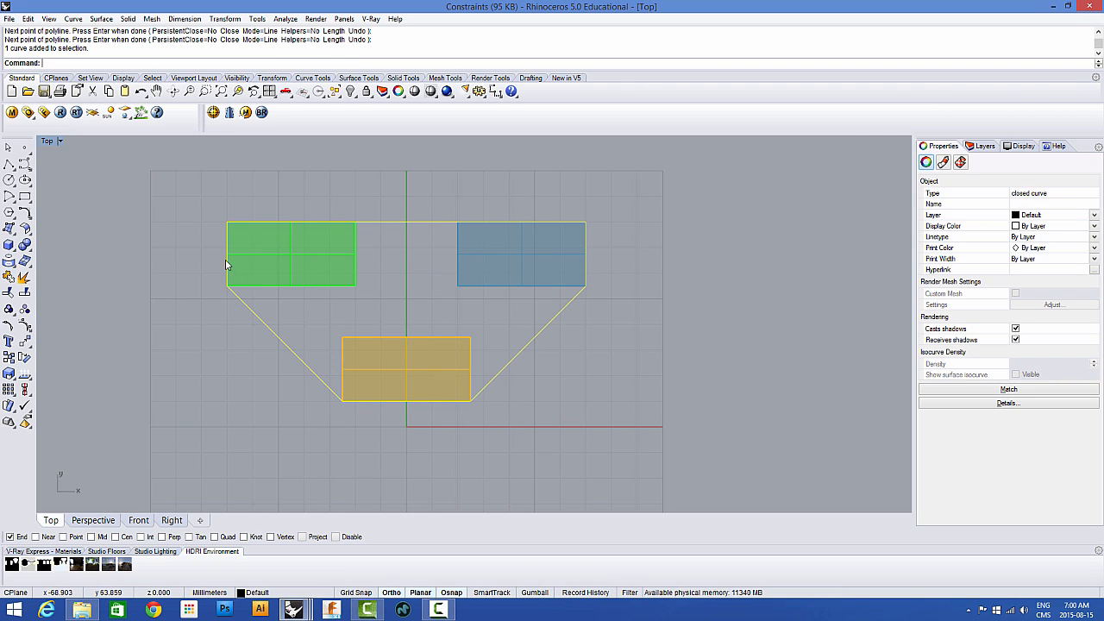
pyautogui.doubleClick(47, 143)
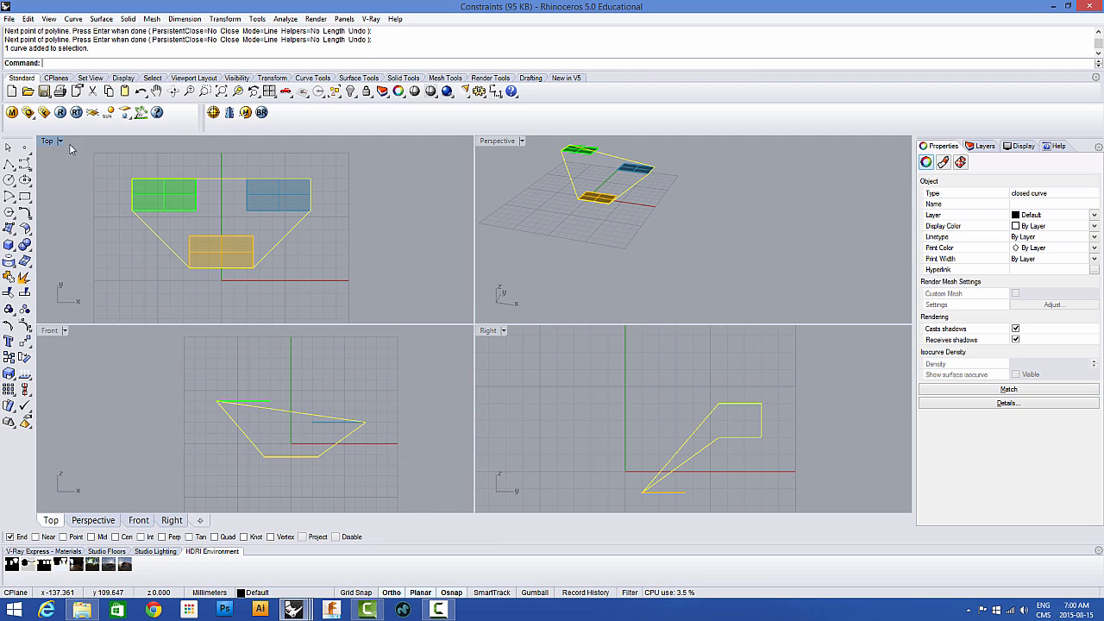
pyautogui.doubleClick(499, 142)
pyautogui.moveTo(454, 251); pyautogui.dragTo(341, 290, button='right')
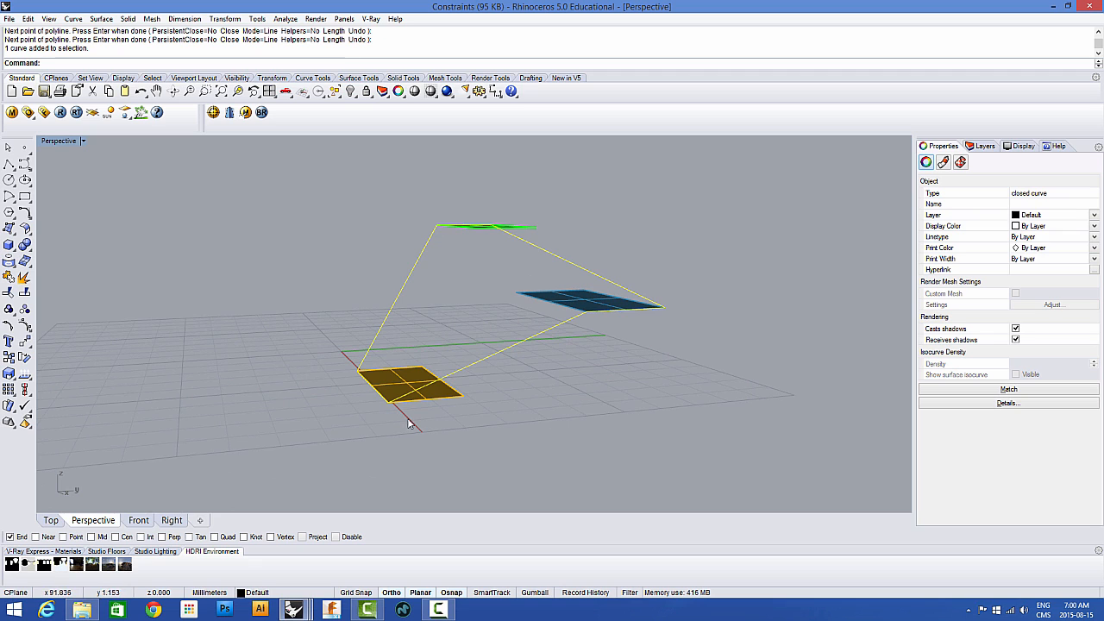
pyautogui.click(283, 299)
pyautogui.moveTo(345, 308); pyautogui.dragTo(325, 324, button='right')
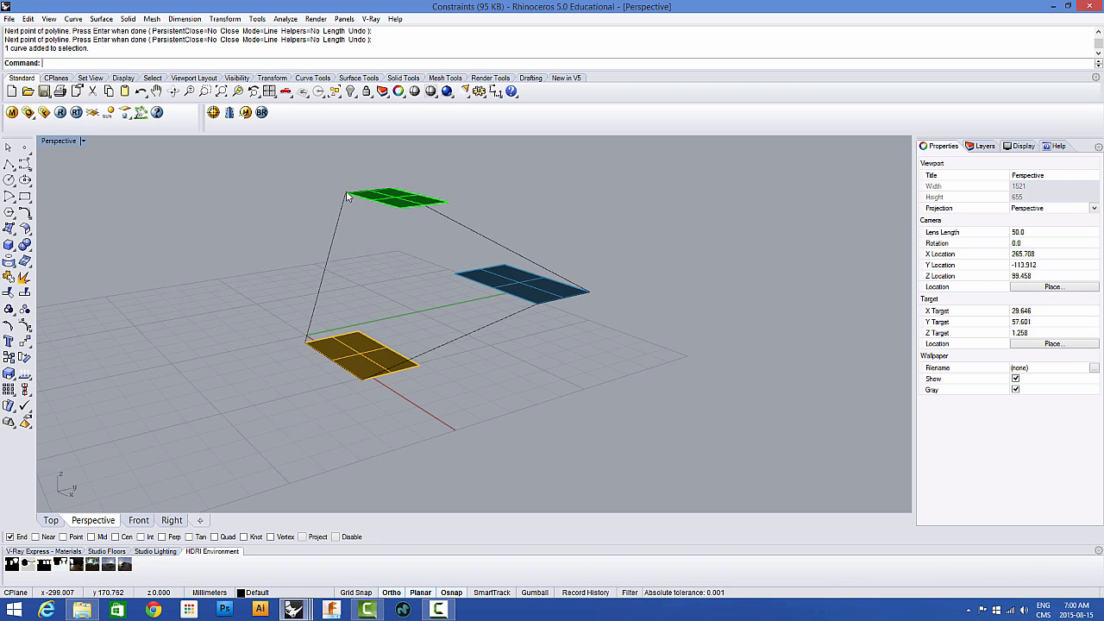
pyautogui.moveTo(506, 233); pyautogui.dragTo(125, 158, button='right')
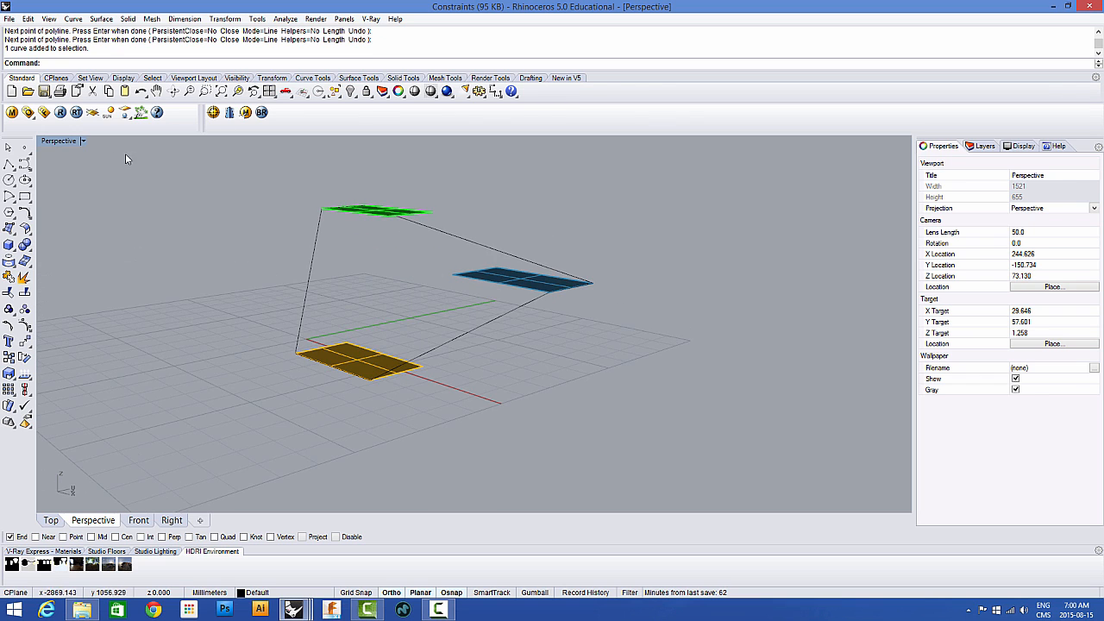
# Step: Restore the four-viewport layout and delete the closed polyline connecting the three planes
pyautogui.doubleClick(58, 141)
pyautogui.click(164, 245)
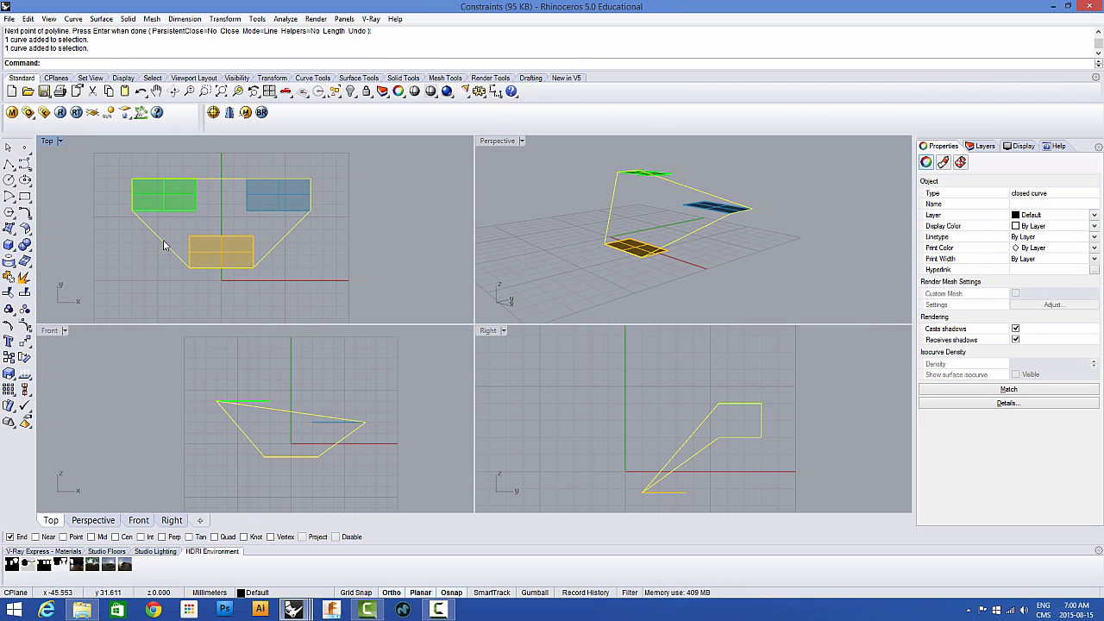
pyautogui.press('Delete')
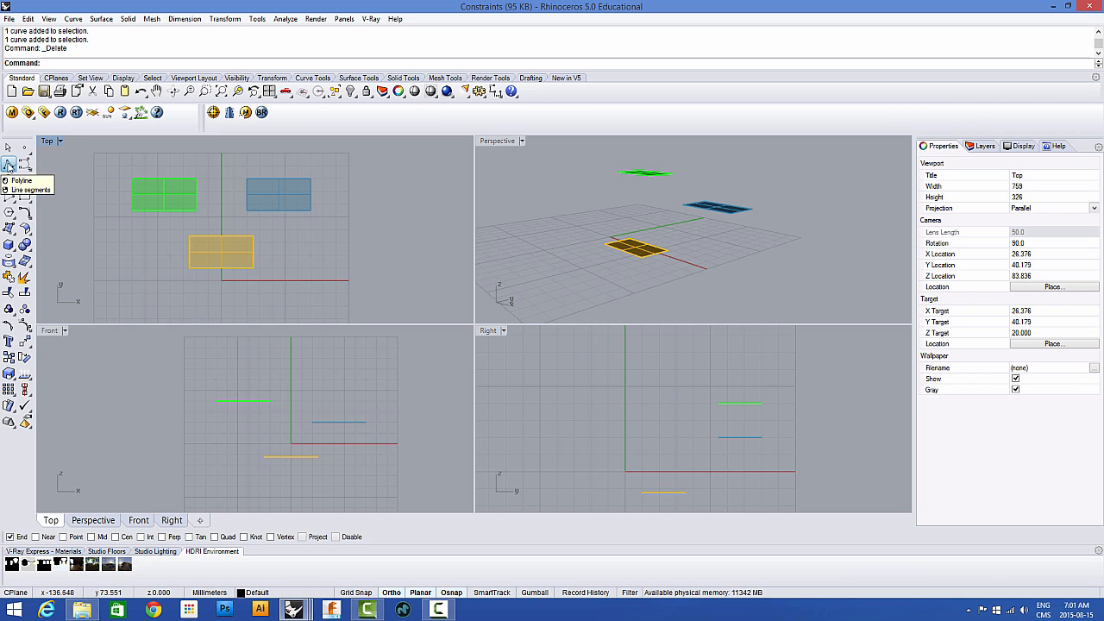
# Step: Draw a closed polyline from the orange plane's lower-left corner through the planes' outer corners in the Top view, with Project snapping enabled after the first point
pyautogui.click(9, 164)
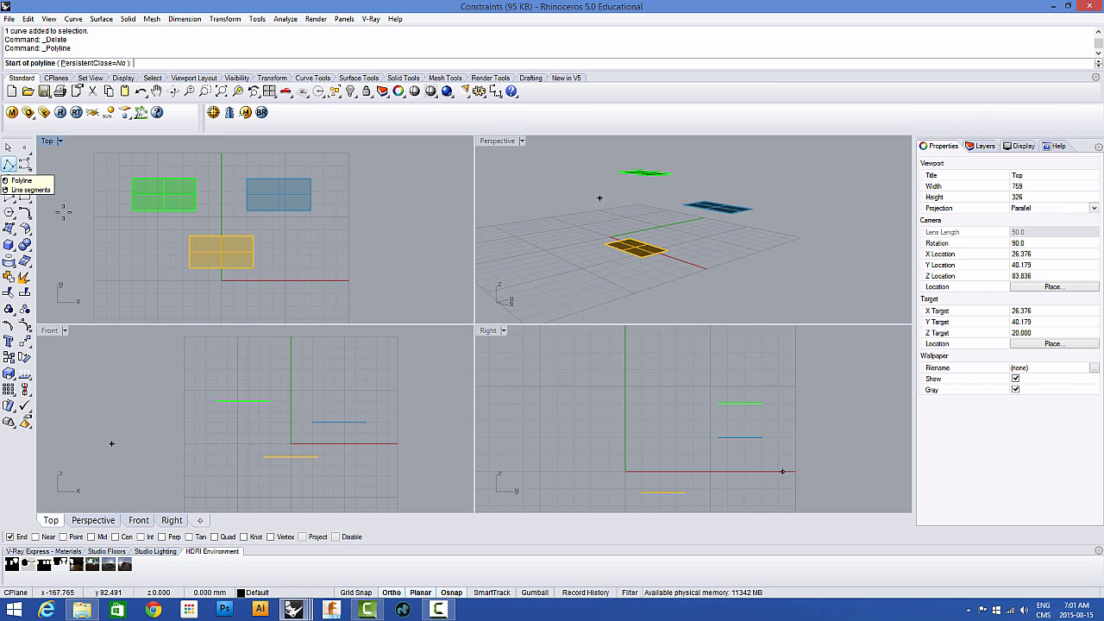
pyautogui.click(189, 266)
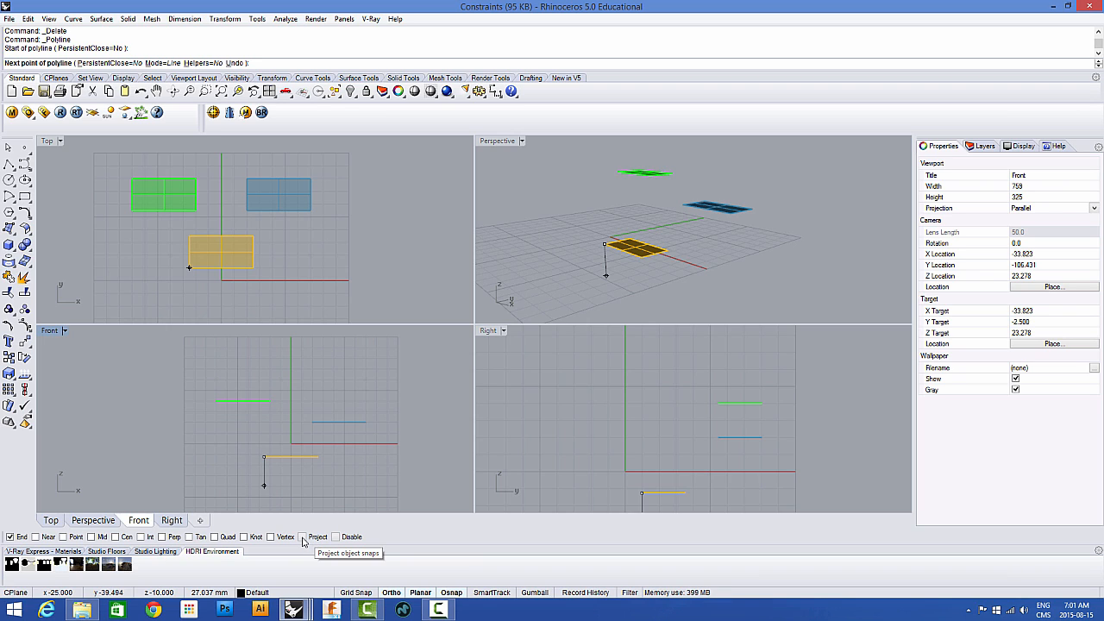
pyautogui.click(303, 537)
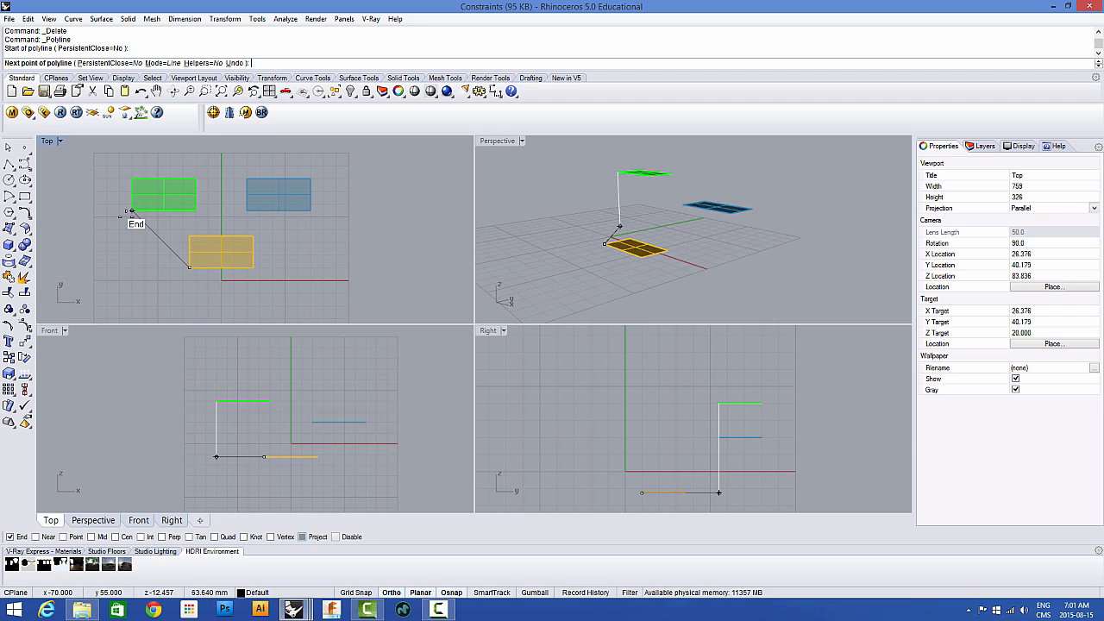
pyautogui.moveTo(617, 259); pyautogui.dragTo(643, 251, button='right')
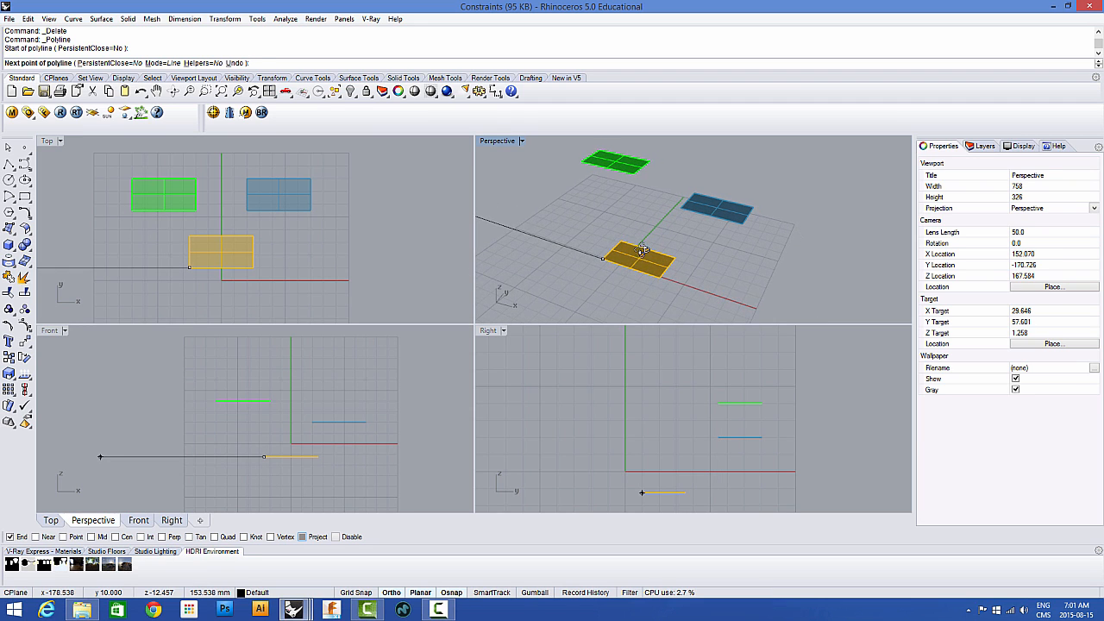
pyautogui.click(129, 207)
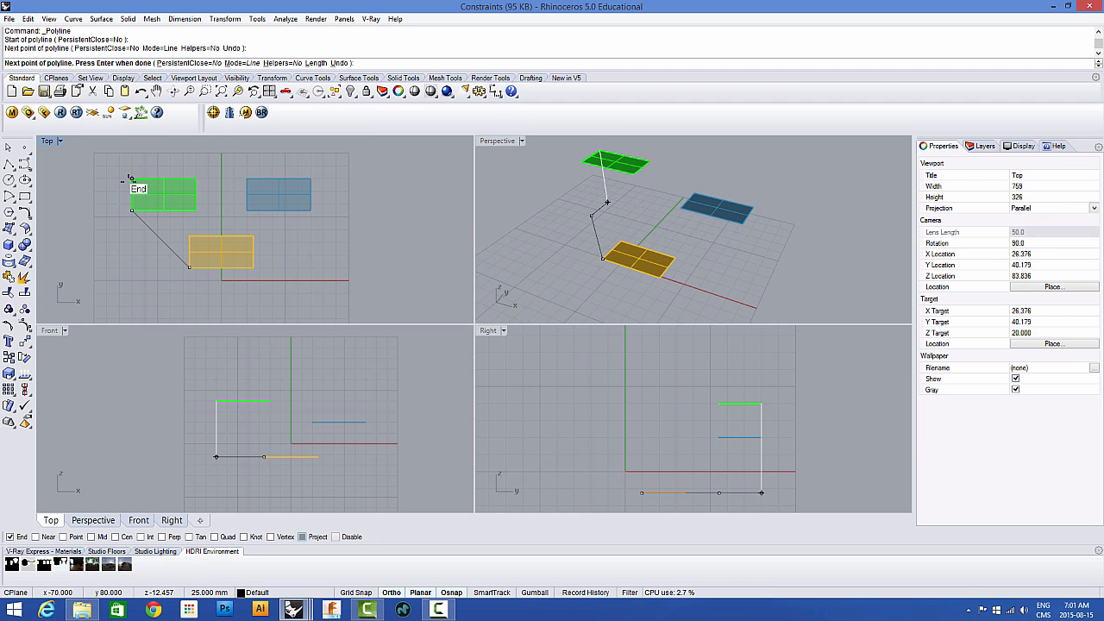
pyautogui.click(131, 179)
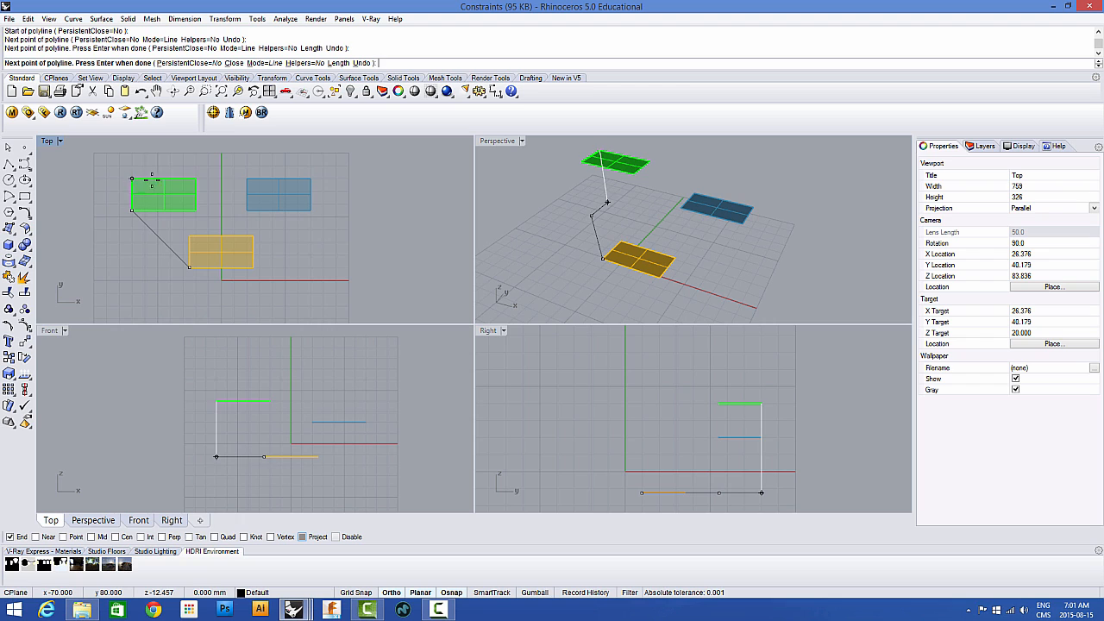
pyautogui.click(310, 178)
pyautogui.click(310, 209)
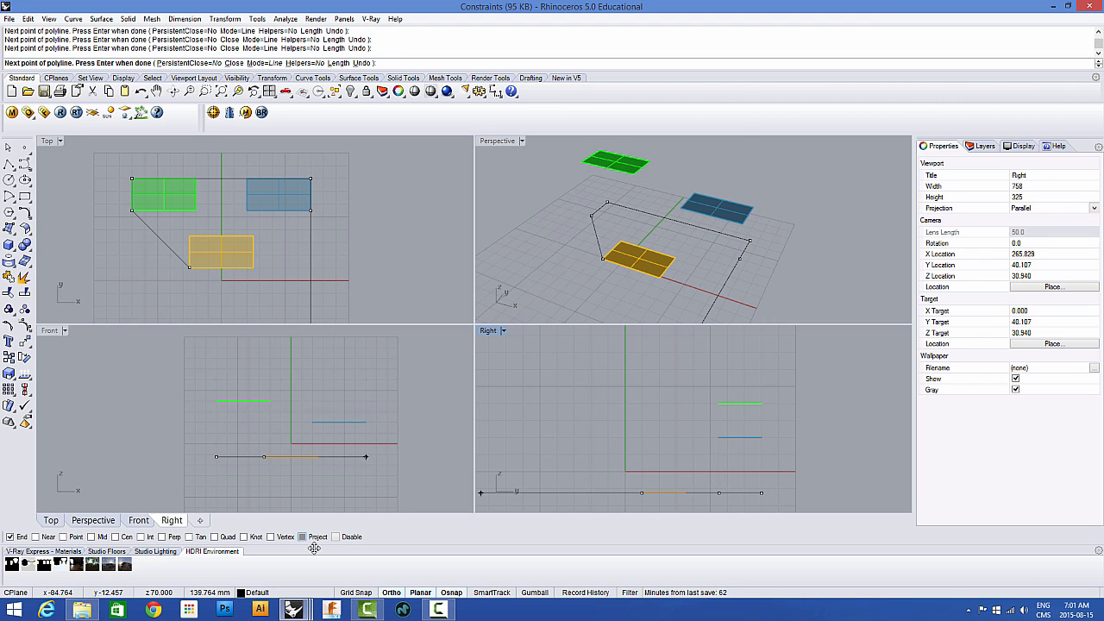
pyautogui.click(253, 267)
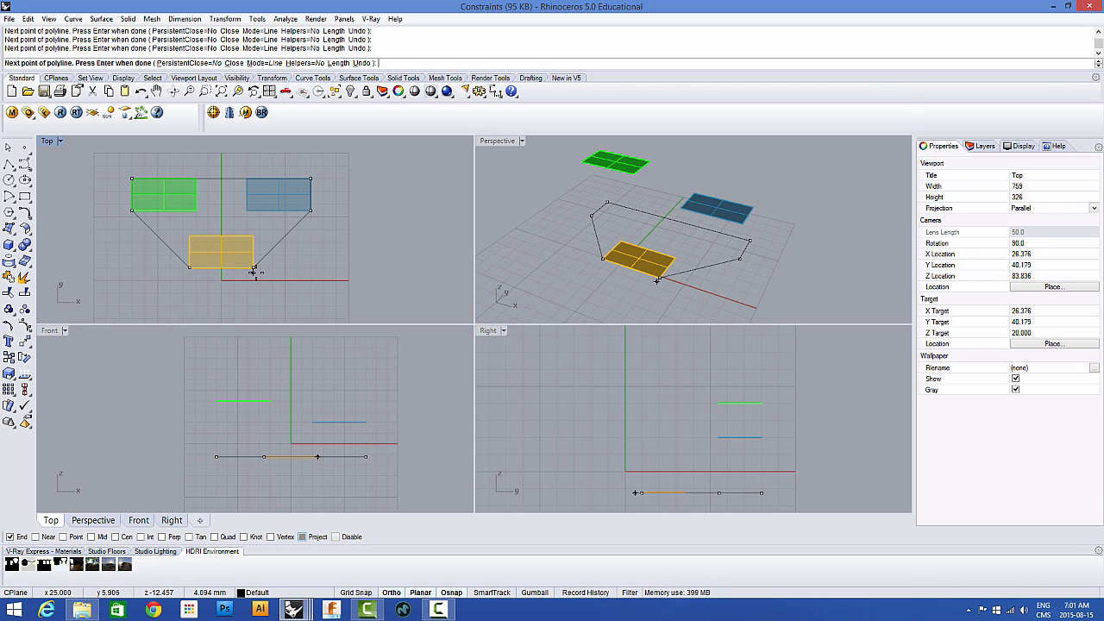
pyautogui.click(190, 268)
pyautogui.press('Return')
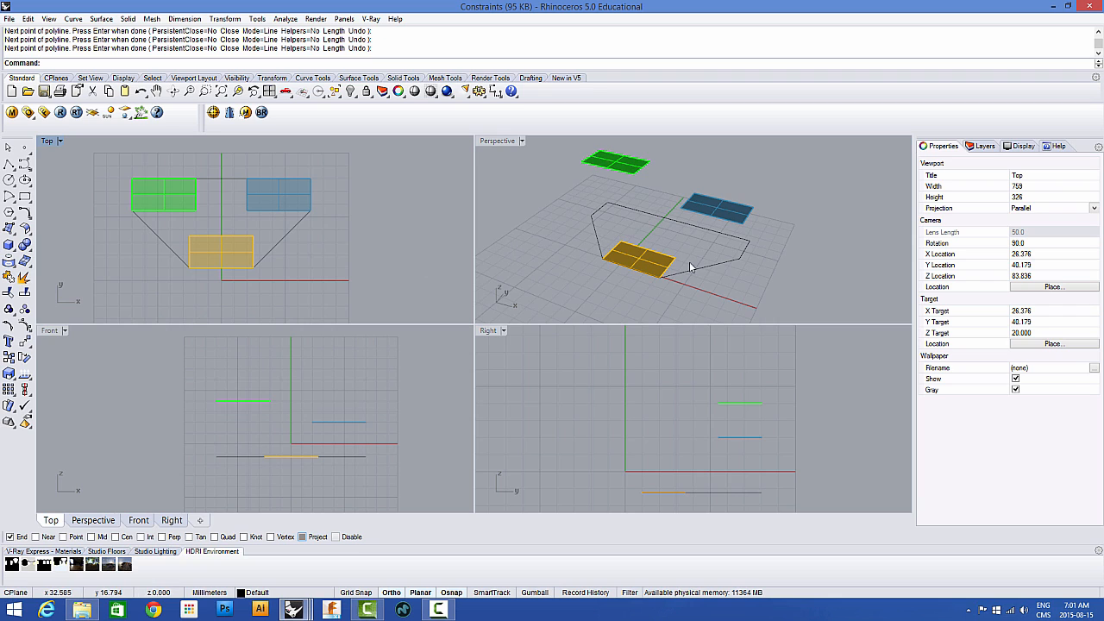
# Step: Inspect and delete the flat projected polyline, and look at the blue plane in the Perspective view
pyautogui.moveTo(693, 254); pyautogui.dragTo(604, 293, button='right')
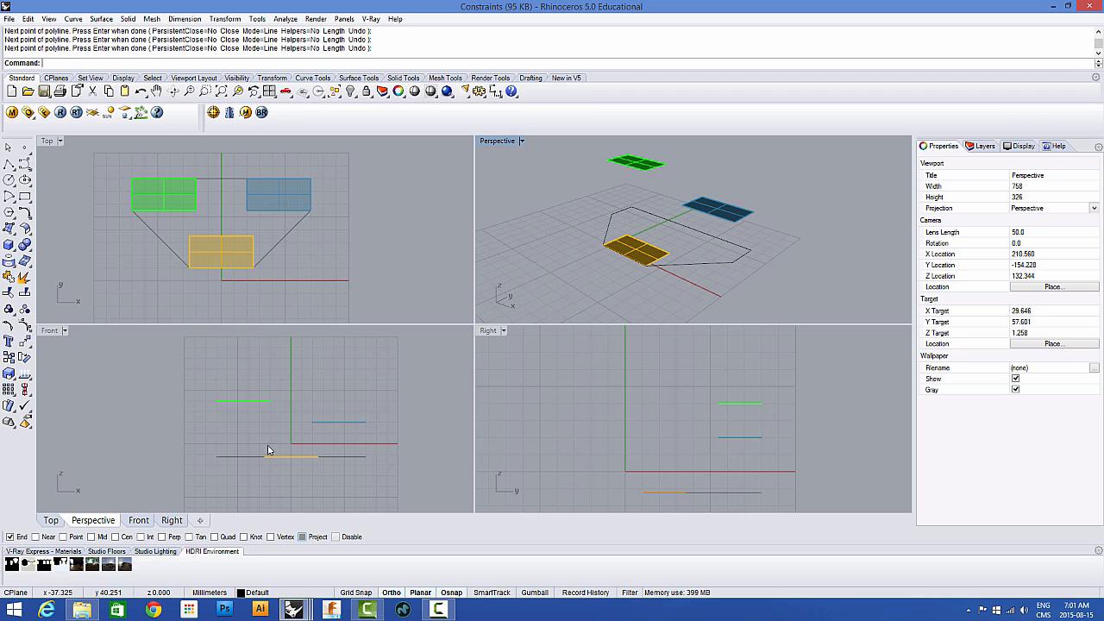
pyautogui.click(282, 246)
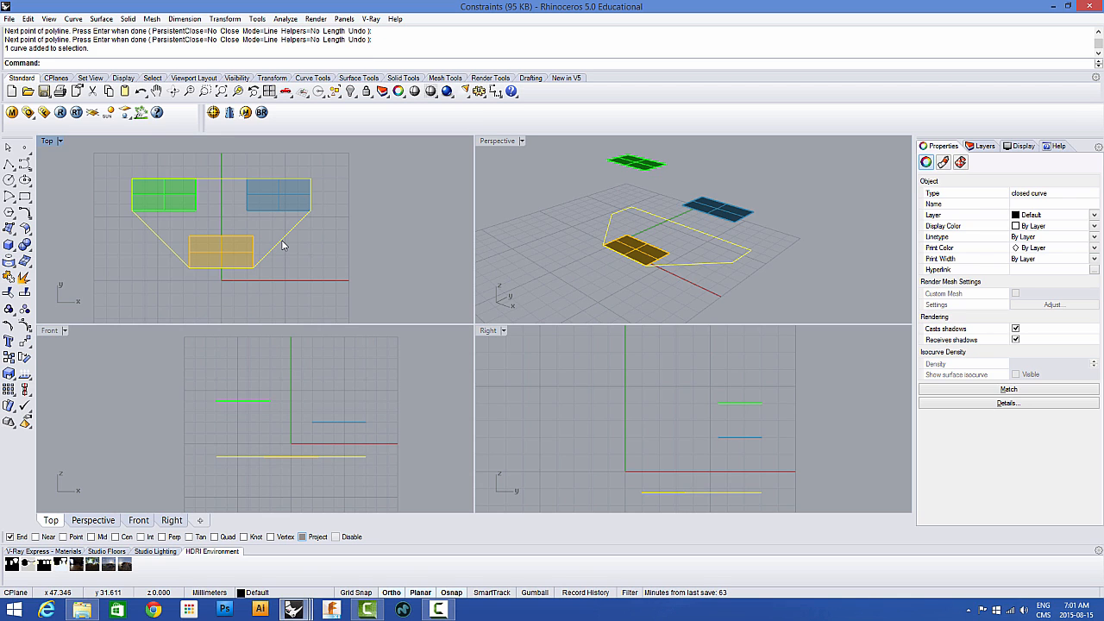
pyautogui.press('Delete')
pyautogui.scroll(5, 695, 224)
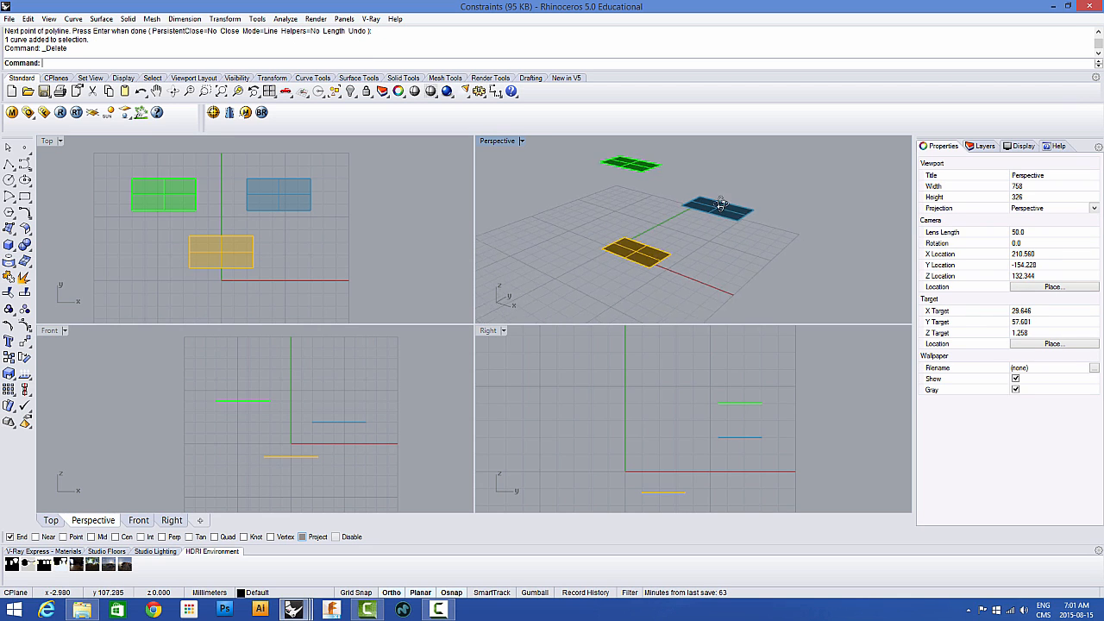
pyautogui.click(721, 212)
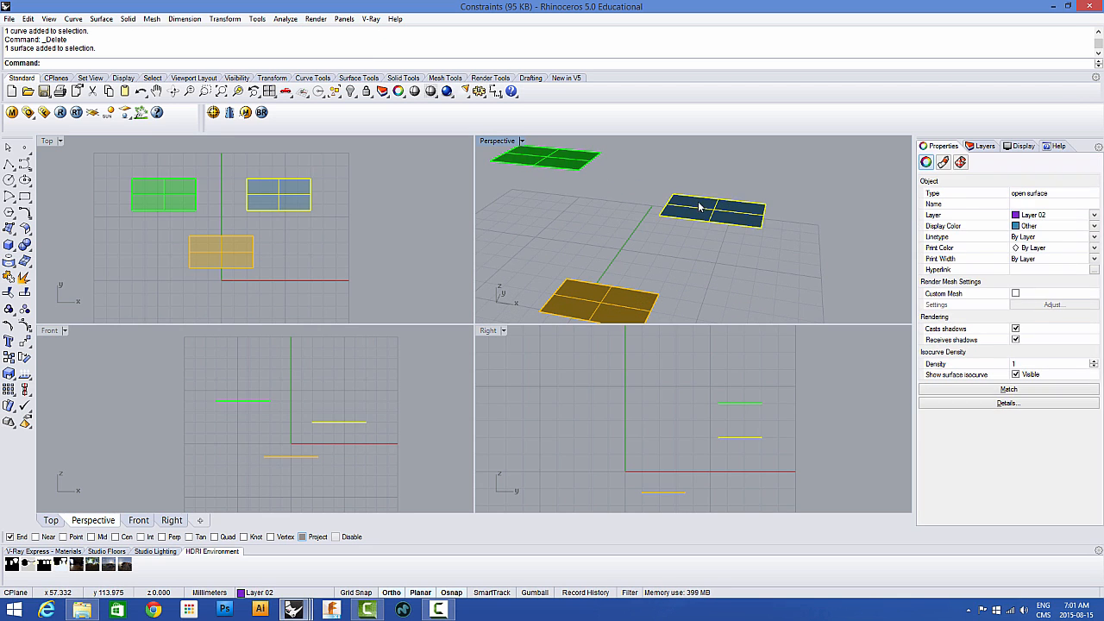
pyautogui.scroll(-4, 635, 262)
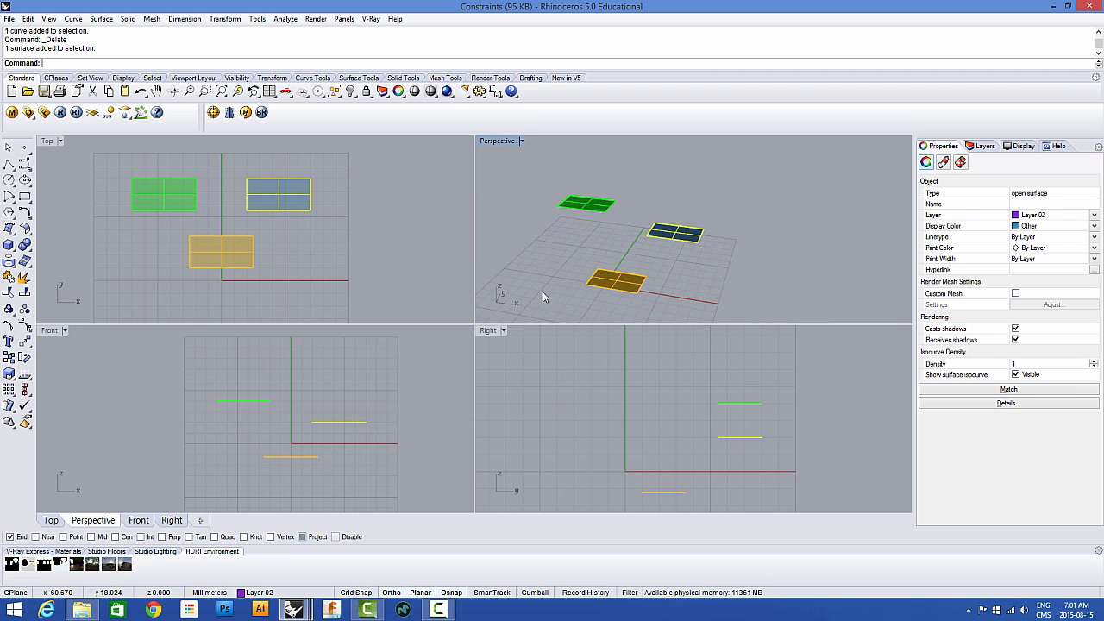
pyautogui.click(626, 258)
pyautogui.moveTo(626, 258); pyautogui.dragTo(614, 254, button='right')
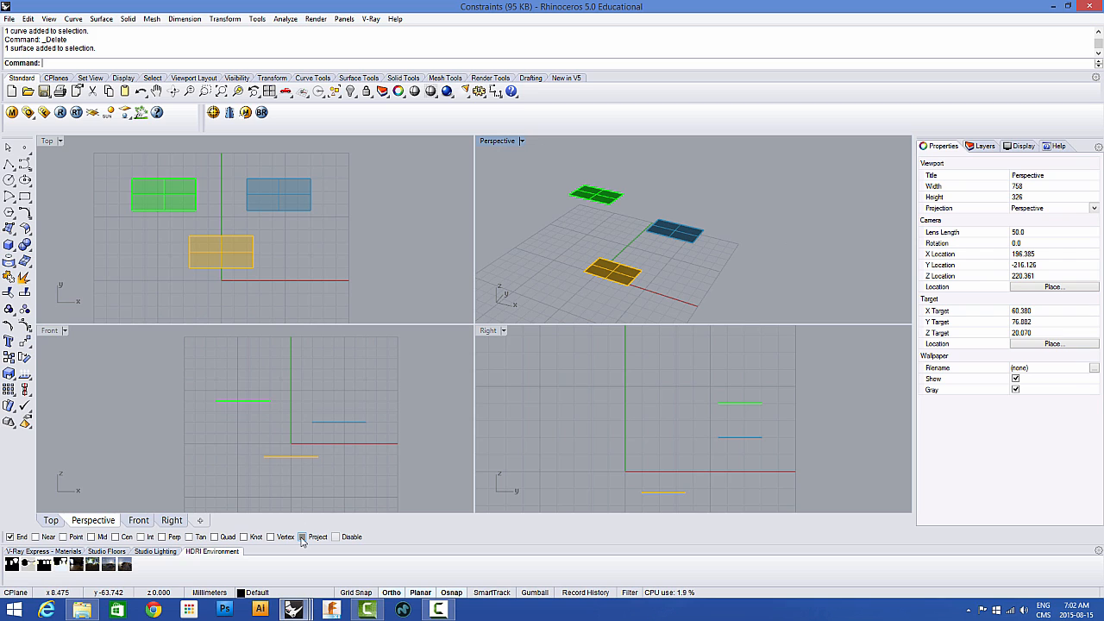
# Step: Start a polyline at the blue plane's outer far corner in Perspective and run it to the green plane's upper-left corner in Top with Project snapping enabled
pyautogui.click(9, 163)
pyautogui.scroll(4, 708, 211)
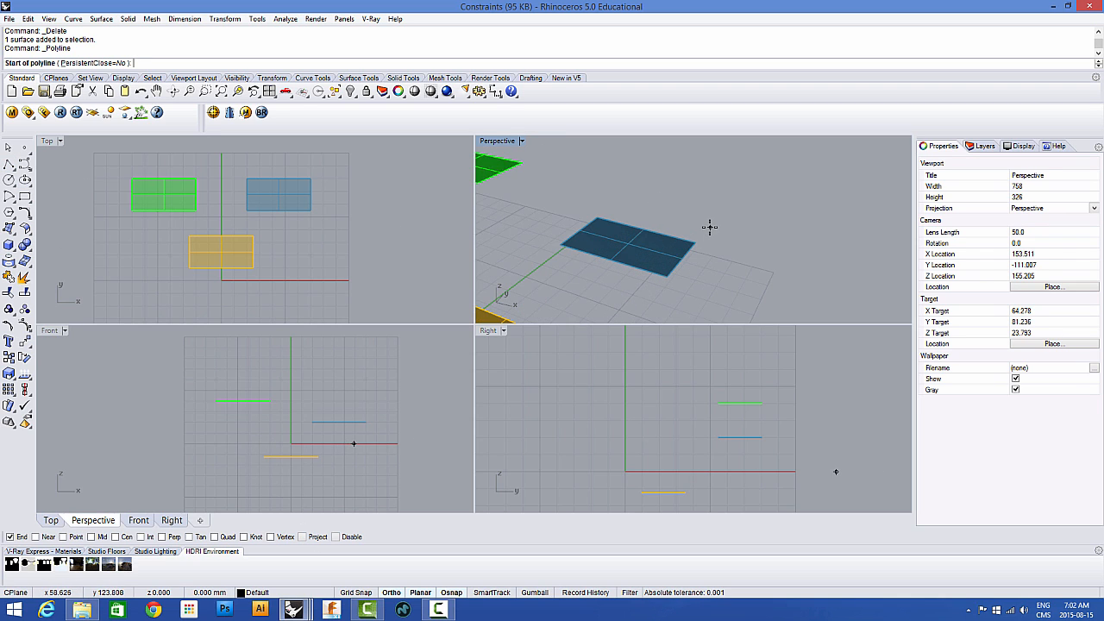
pyautogui.click(138, 520)
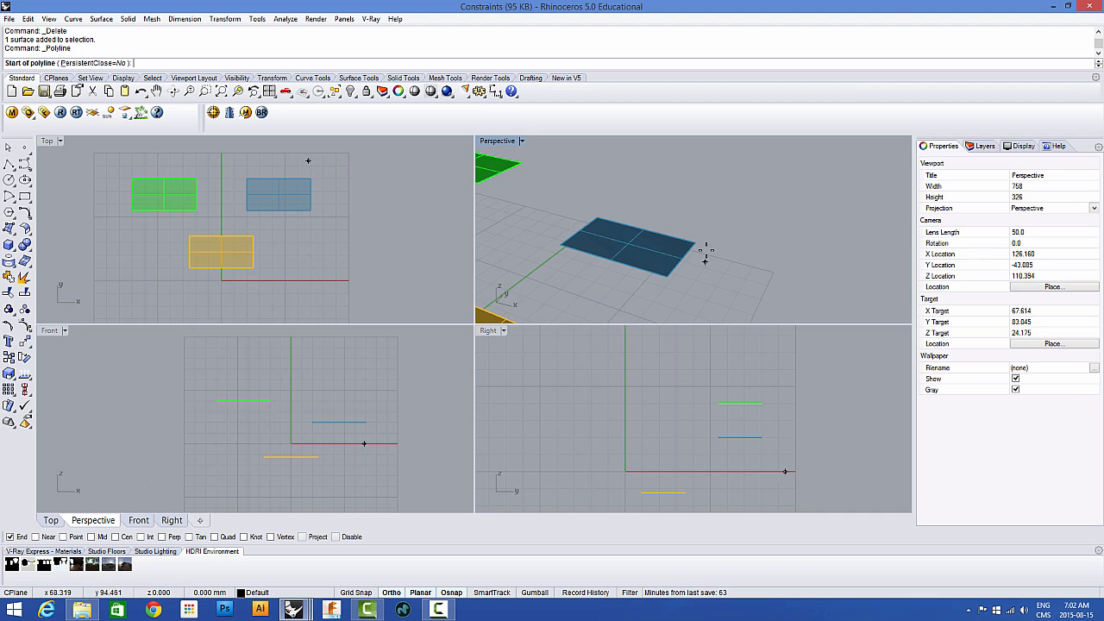
pyautogui.click(697, 244)
pyautogui.scroll(-4, 697, 274)
pyautogui.click(138, 520)
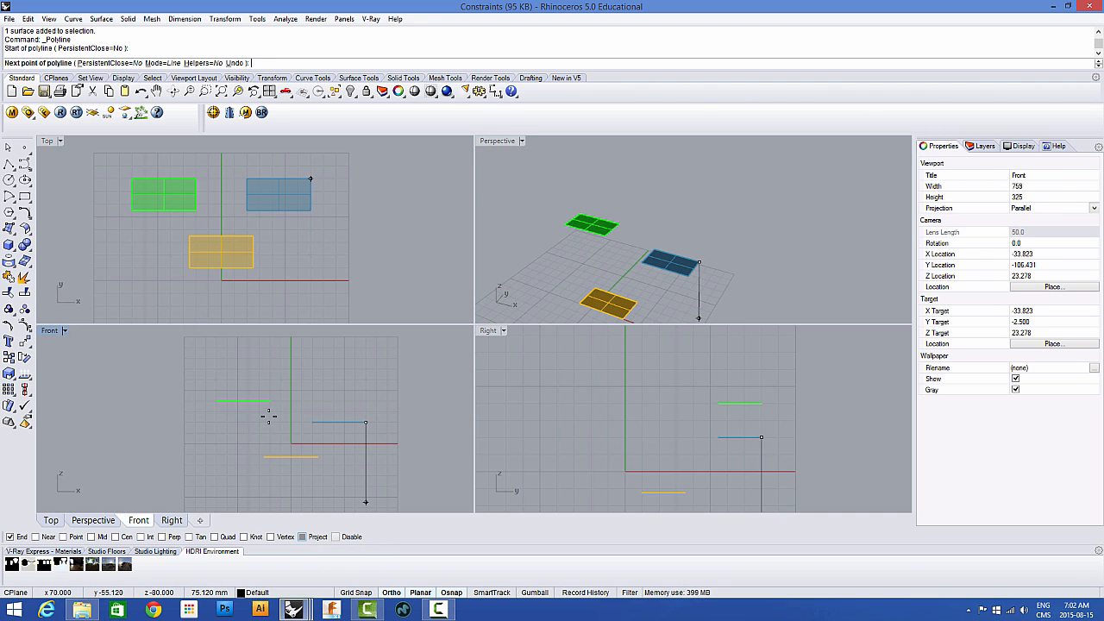
pyautogui.scroll(4, 498, 225)
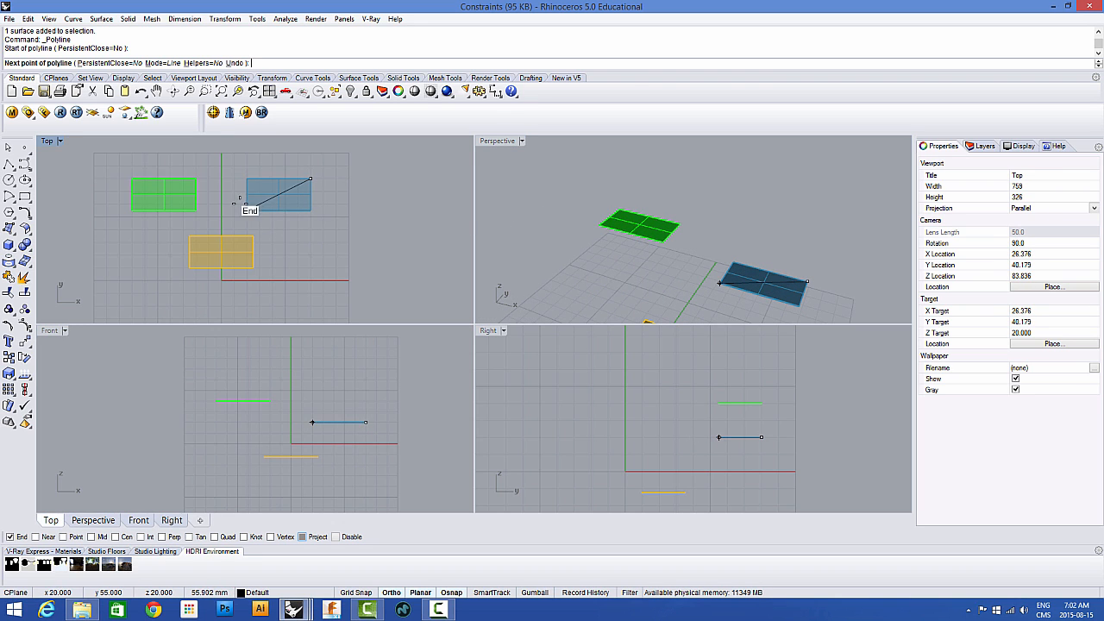
pyautogui.click(132, 179)
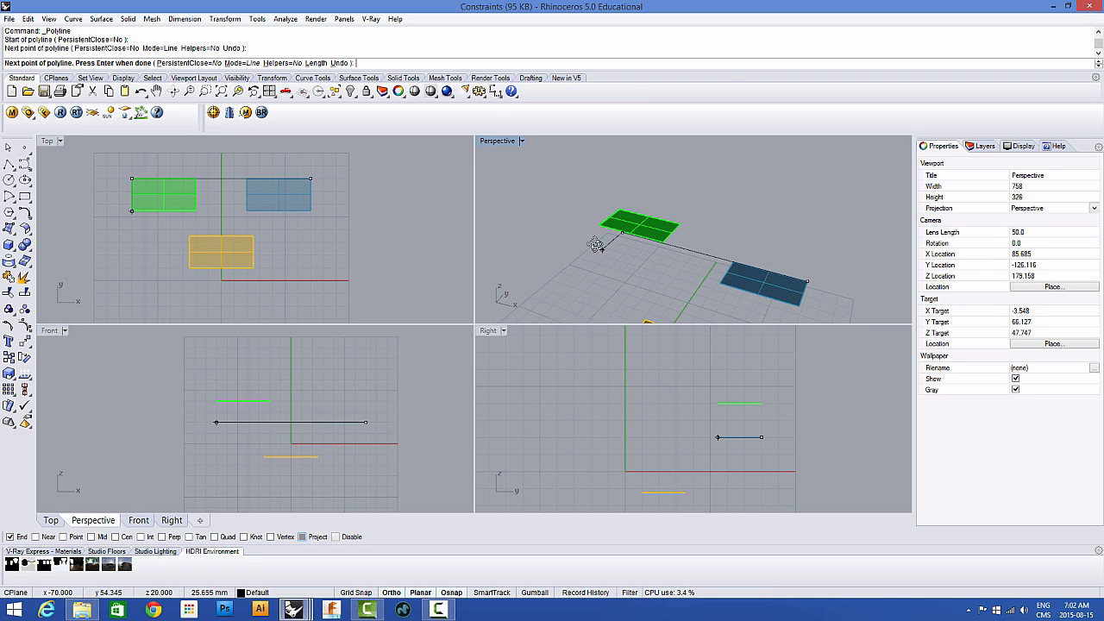
# Step: Complete the closed polyline in the Top view through the outer corners of the green, orange and blue planes, and delete it
pyautogui.moveTo(596, 245); pyautogui.dragTo(570, 229, button='right')
pyautogui.scroll(-3, 558, 217)
pyautogui.scroll(3, 557, 235)
pyautogui.scroll(-4, 566, 238)
pyautogui.scroll(4, 565, 245)
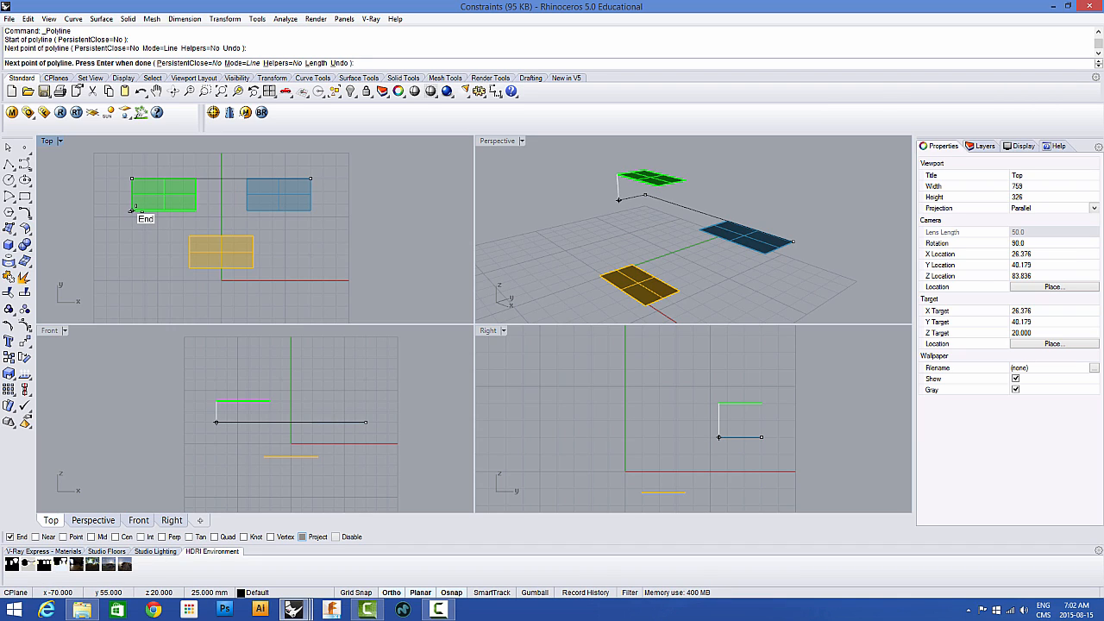
pyautogui.click(132, 210)
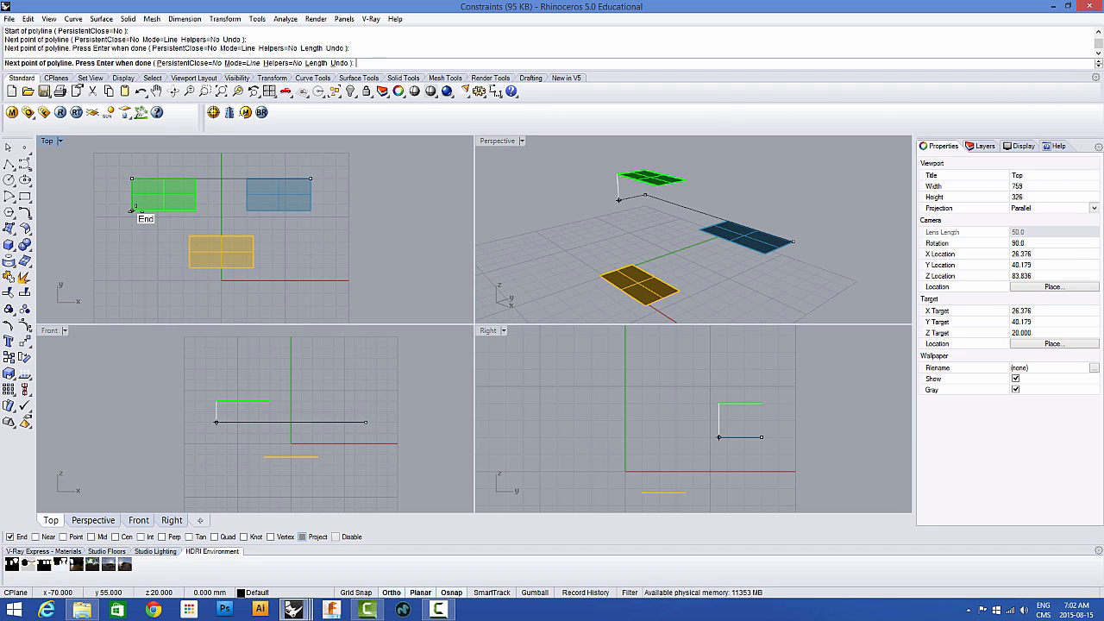
pyautogui.click(188, 267)
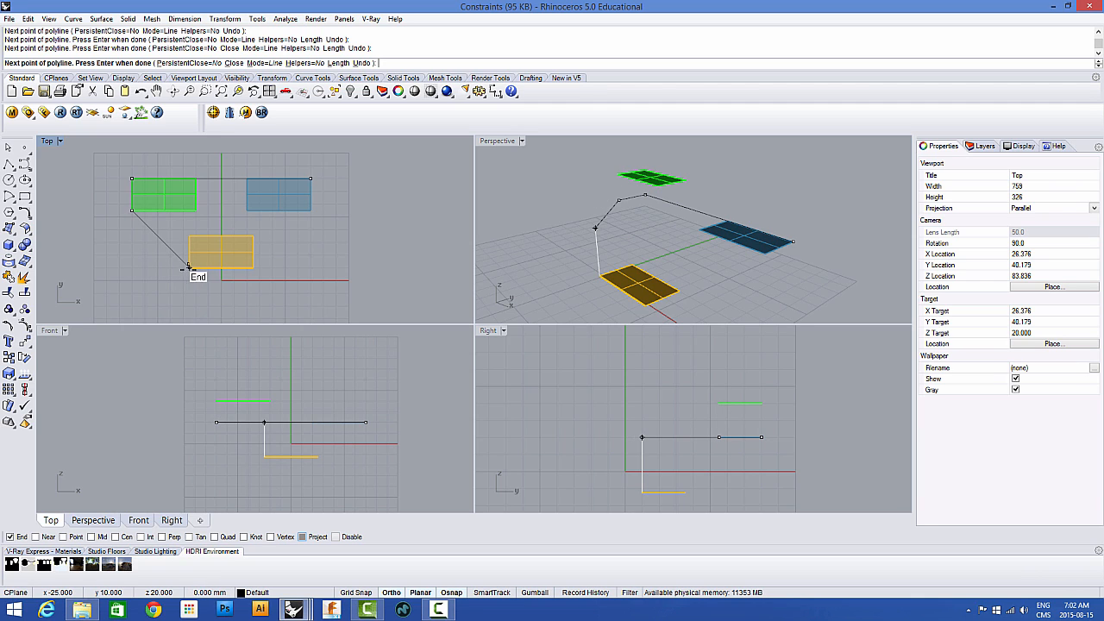
pyautogui.click(253, 267)
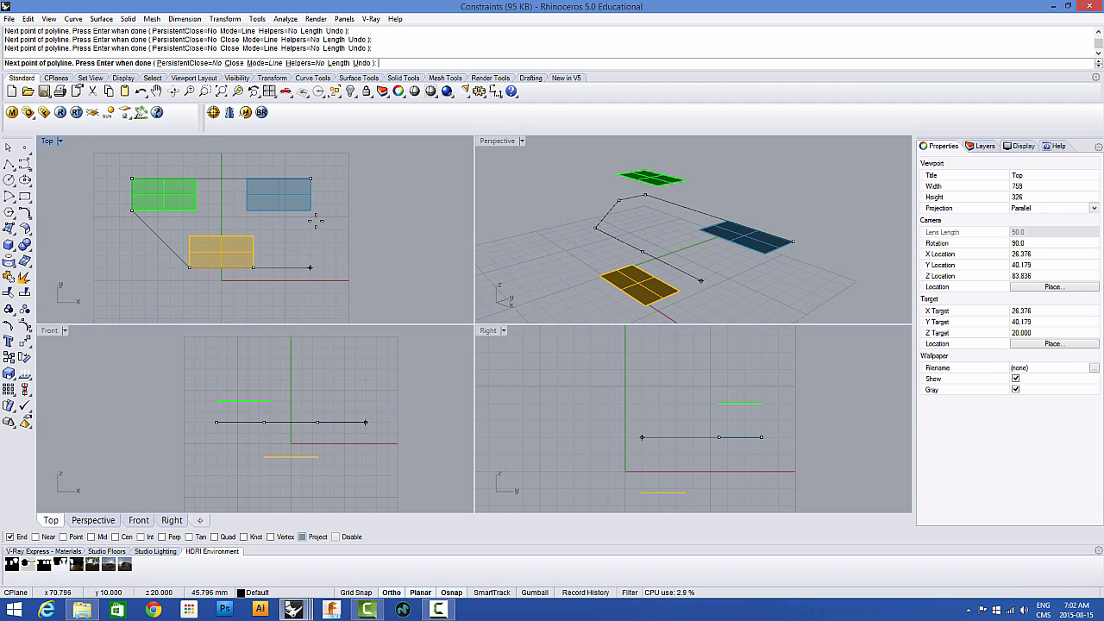
pyautogui.click(311, 211)
pyautogui.click(311, 188)
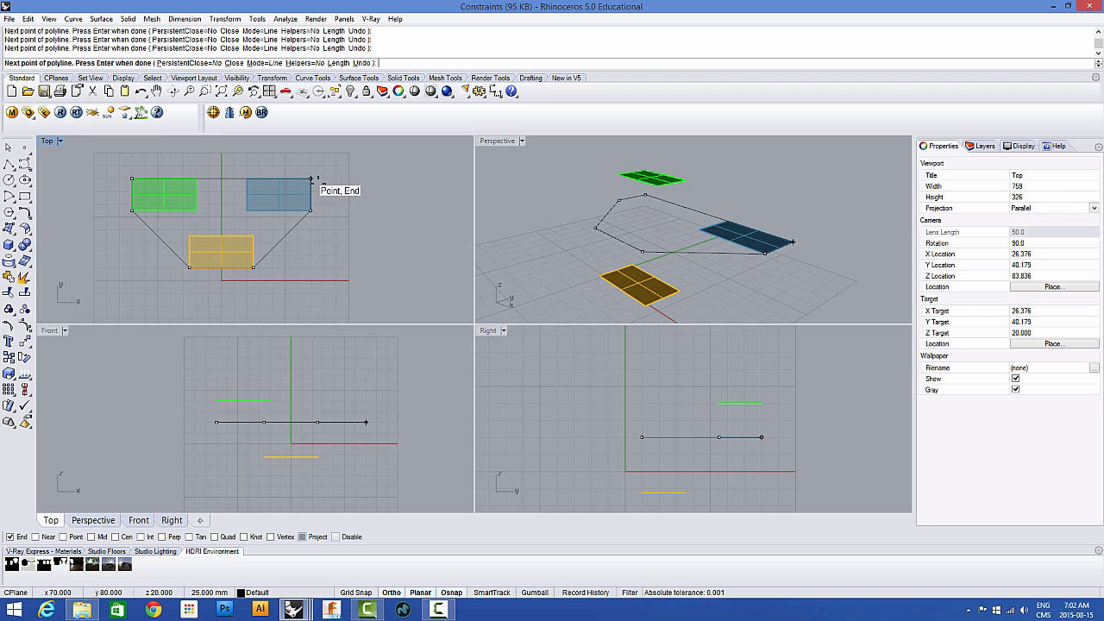
pyautogui.press('Return')
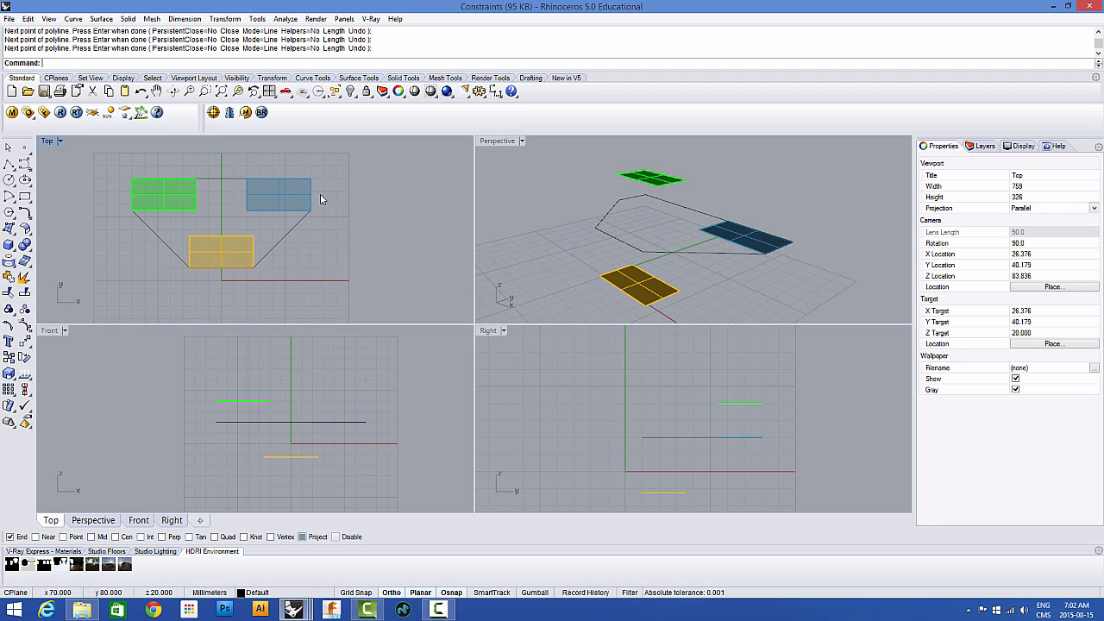
pyautogui.click(286, 232)
pyautogui.press('Delete')
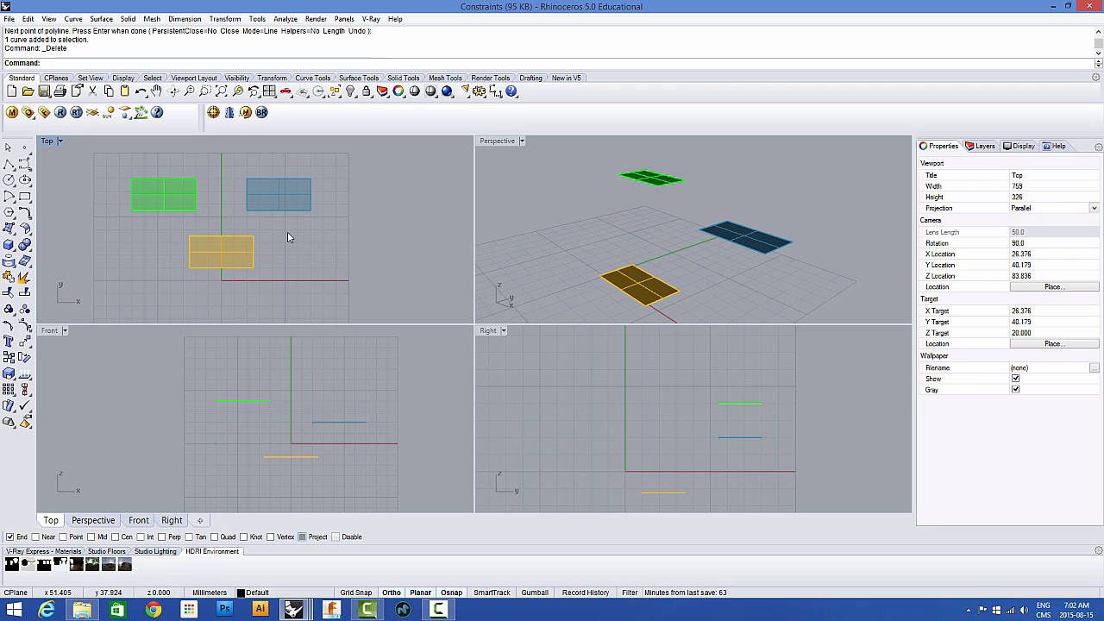
# Step: Draw a closed polyline around the planes' outer corners from the blue plane's upper-right corner, enabling Project snapping after the first point, and delete it
pyautogui.click(9, 164)
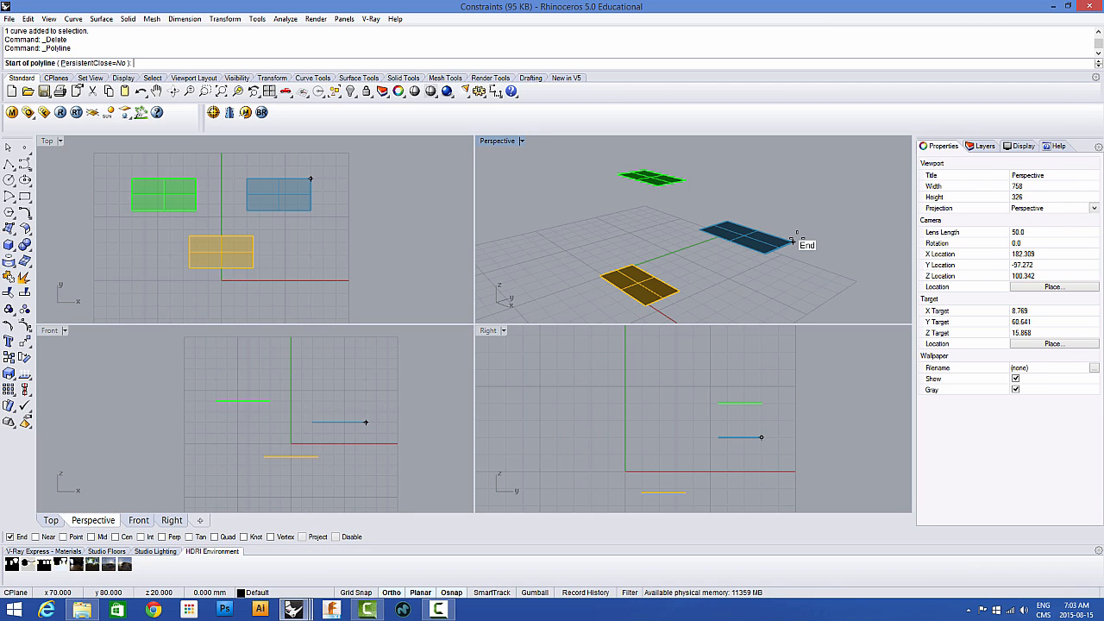
pyautogui.click(792, 242)
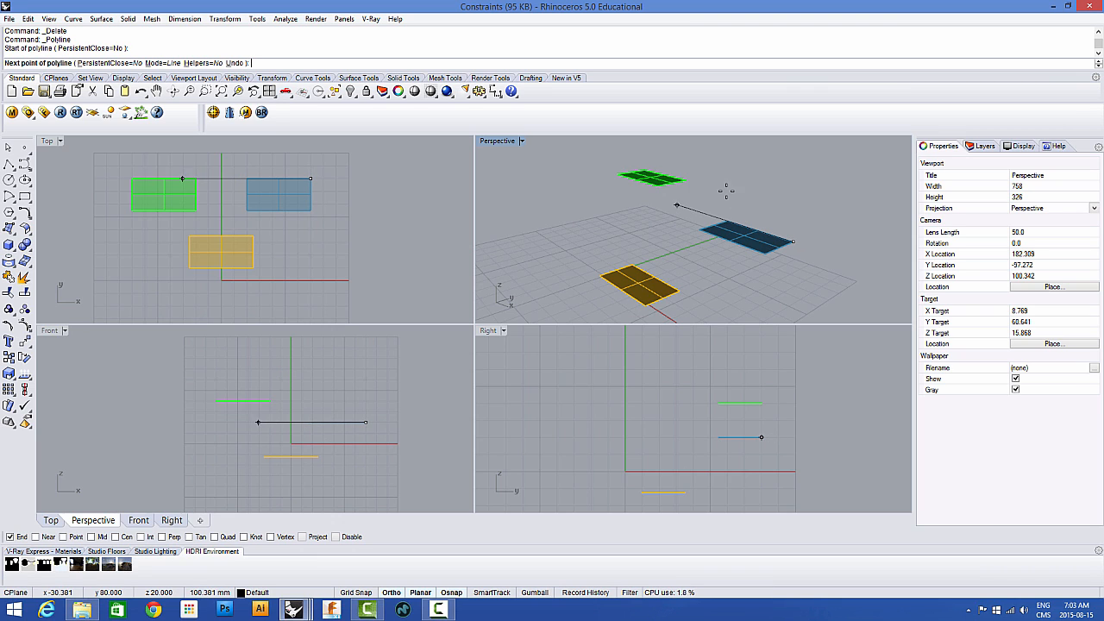
pyautogui.click(302, 536)
pyautogui.click(131, 179)
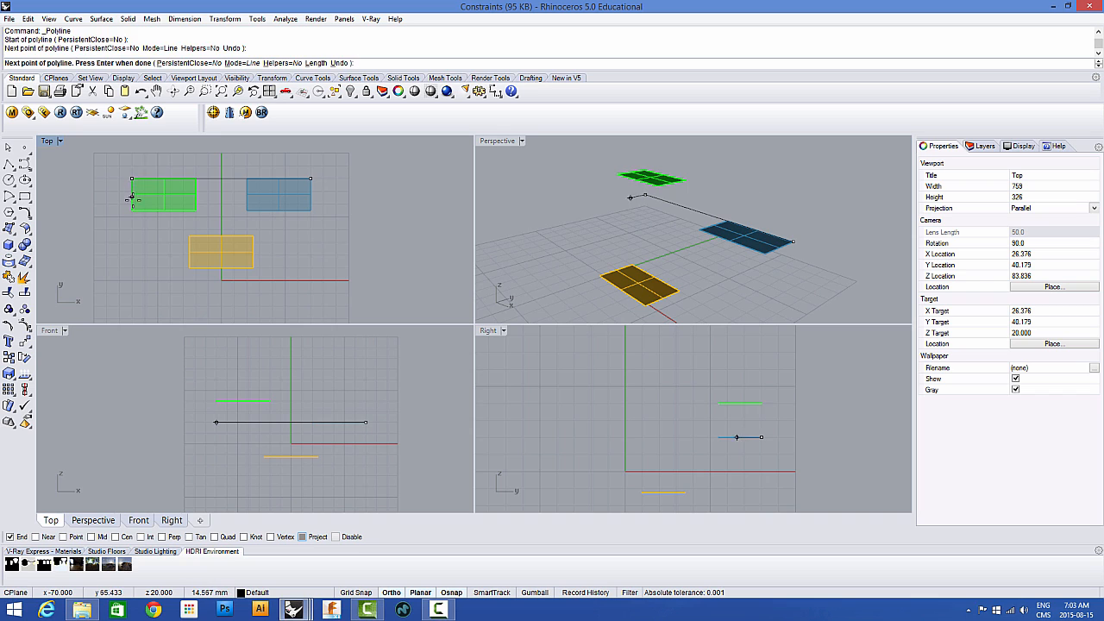
pyautogui.click(131, 210)
pyautogui.click(189, 267)
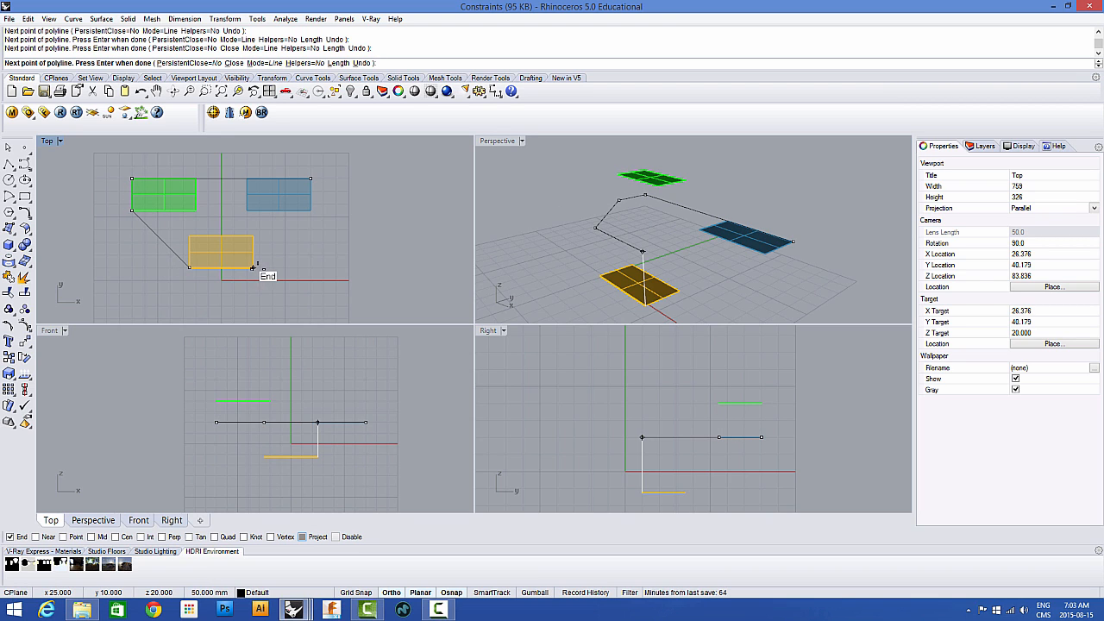
pyautogui.click(252, 268)
pyautogui.click(310, 209)
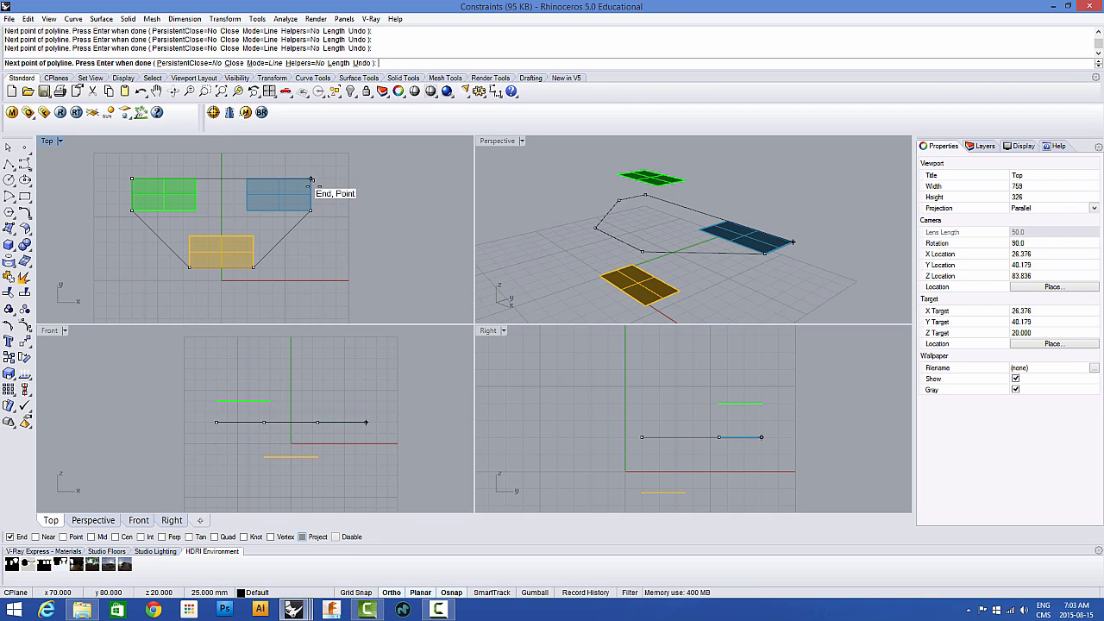
pyautogui.click(311, 180)
pyautogui.click(227, 180)
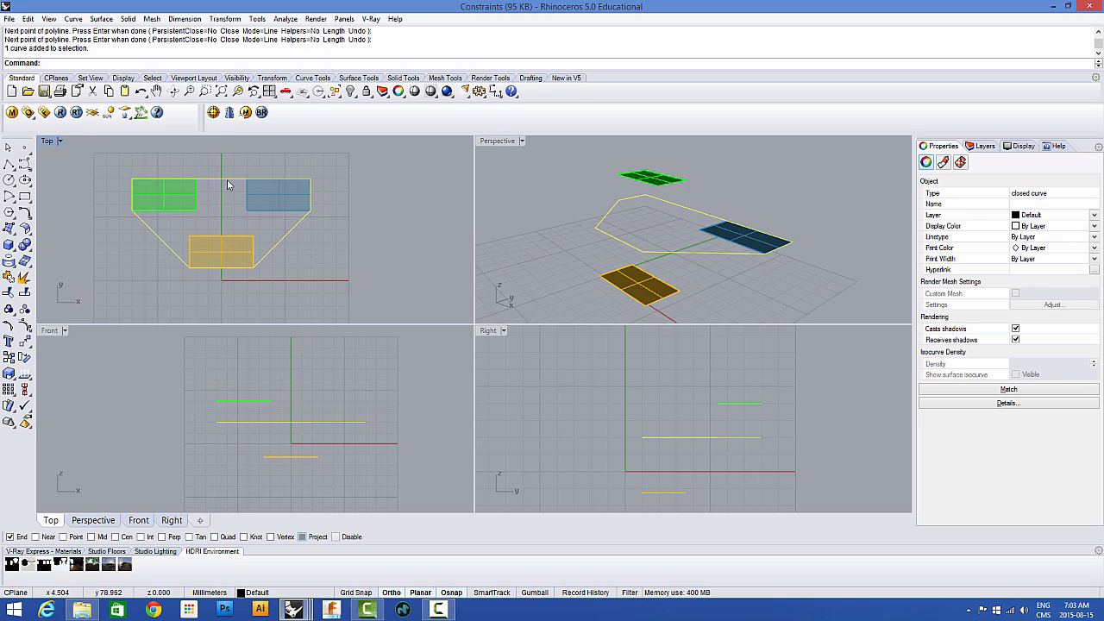
pyautogui.press('Delete')
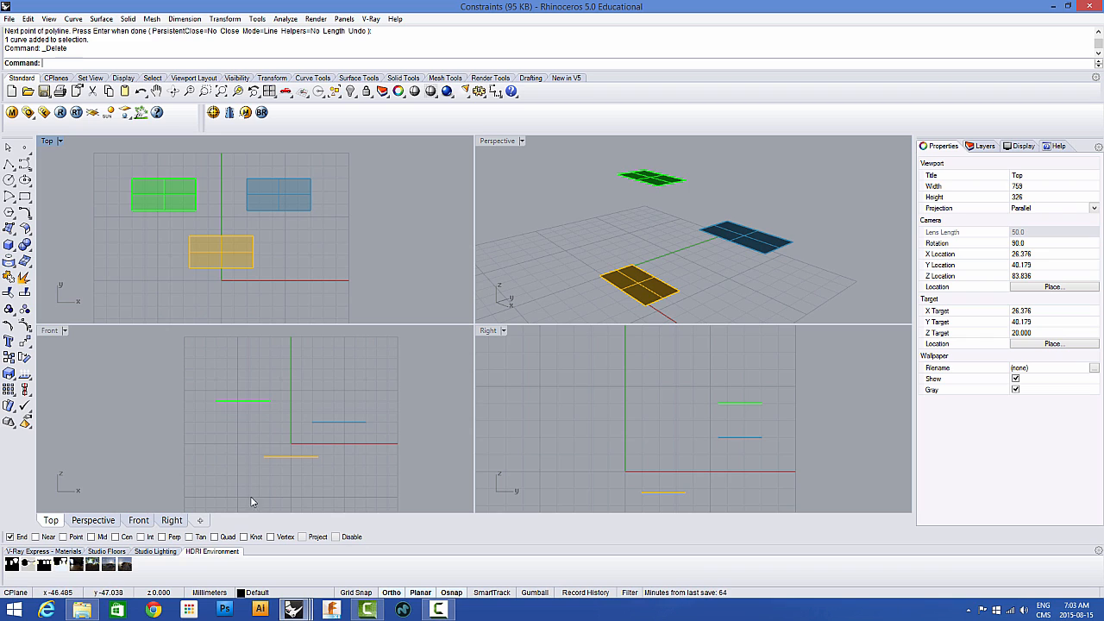
# Step: With Project snapping off, draw a closed polyline in the Top view around the planes' outer corners, starting at the blue plane's upper-right corner
pyautogui.click(8, 163)
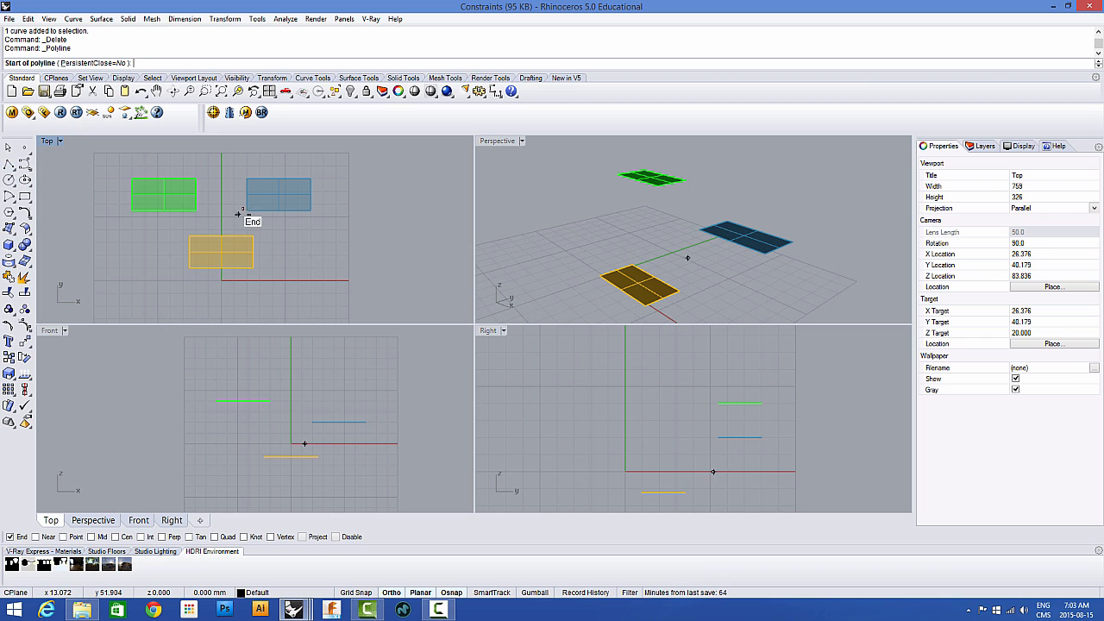
pyautogui.click(311, 178)
pyautogui.click(132, 178)
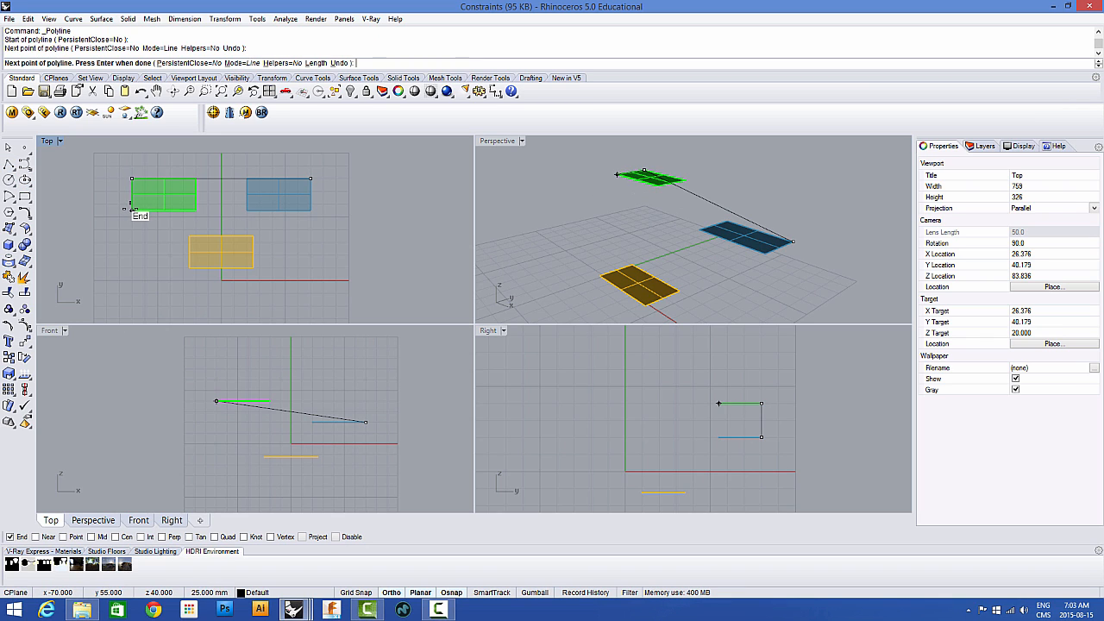
pyautogui.click(132, 210)
pyautogui.click(190, 267)
pyautogui.click(253, 267)
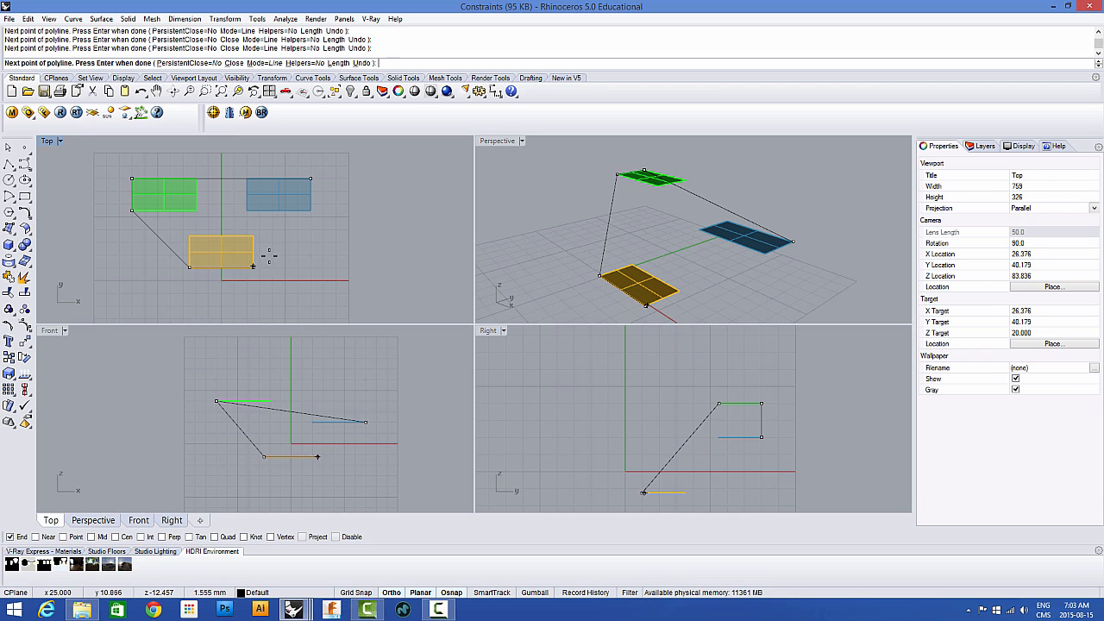
pyautogui.click(309, 210)
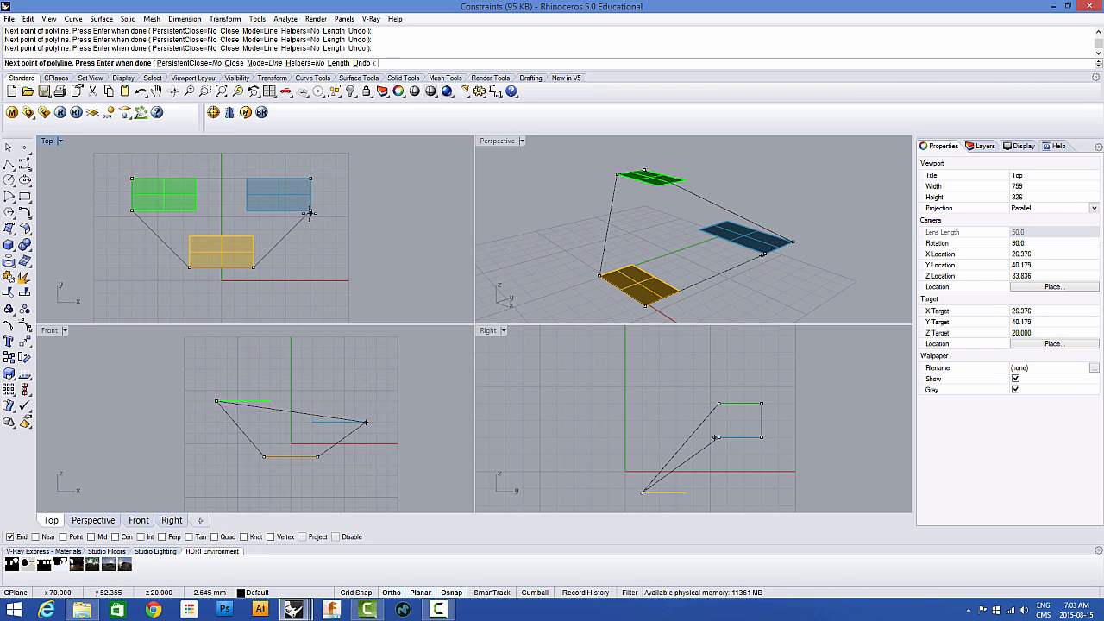
pyautogui.click(311, 179)
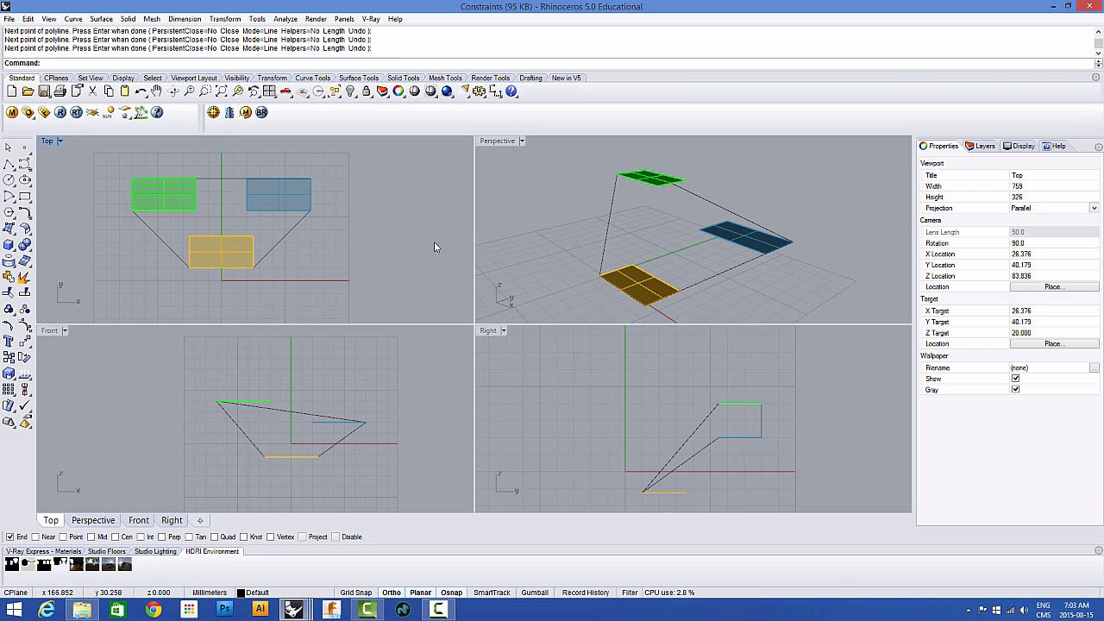
# Step: Examine the non-planar closed polyline from a lower angle in the Perspective view and delete it
pyautogui.moveTo(571, 230); pyautogui.dragTo(576, 202, button='right')
pyautogui.moveTo(566, 201); pyautogui.dragTo(611, 231, button='right')
pyautogui.click(595, 240)
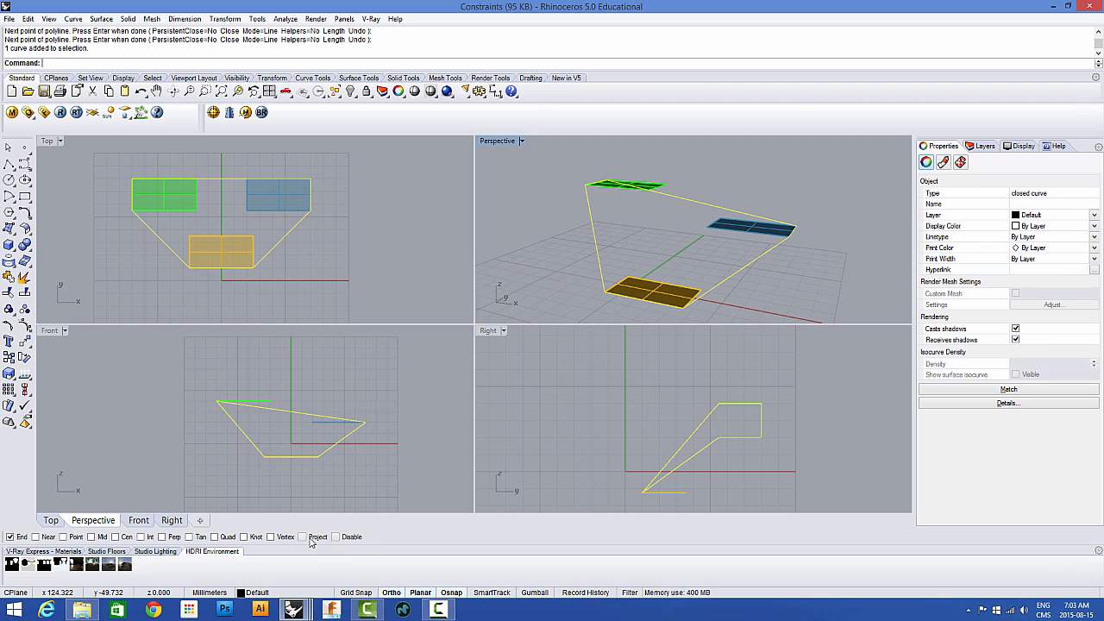
pyautogui.press('Delete')
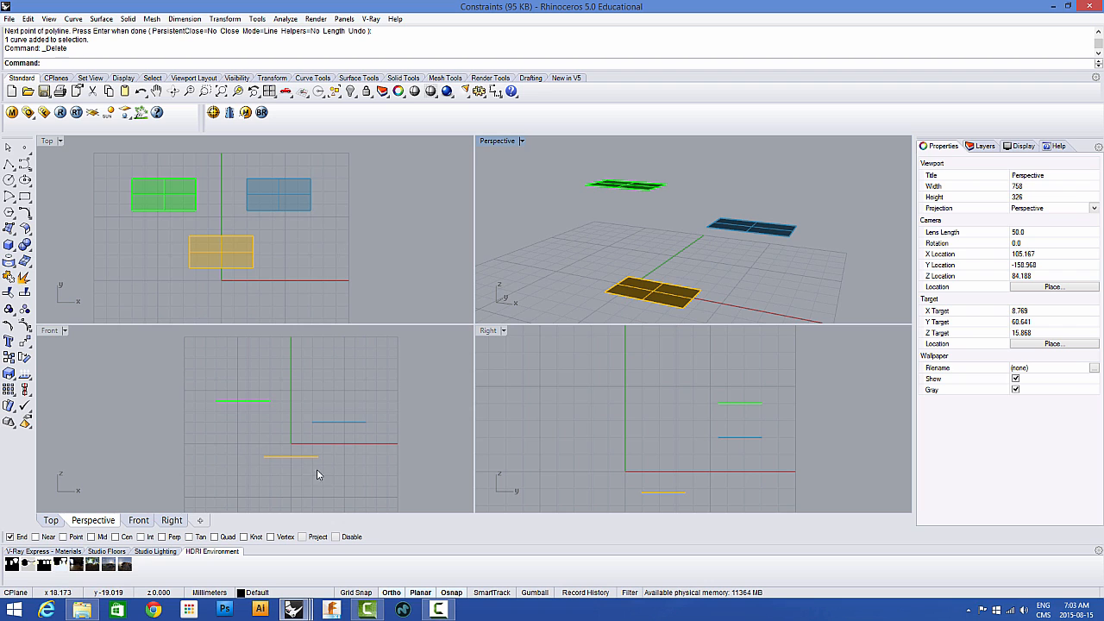
# Step: Switch to the PiaggioAvantiV5_TS model and view the whole aircraft with its reference drawings in the Perspective view
pyautogui.moveTo(301, 609)
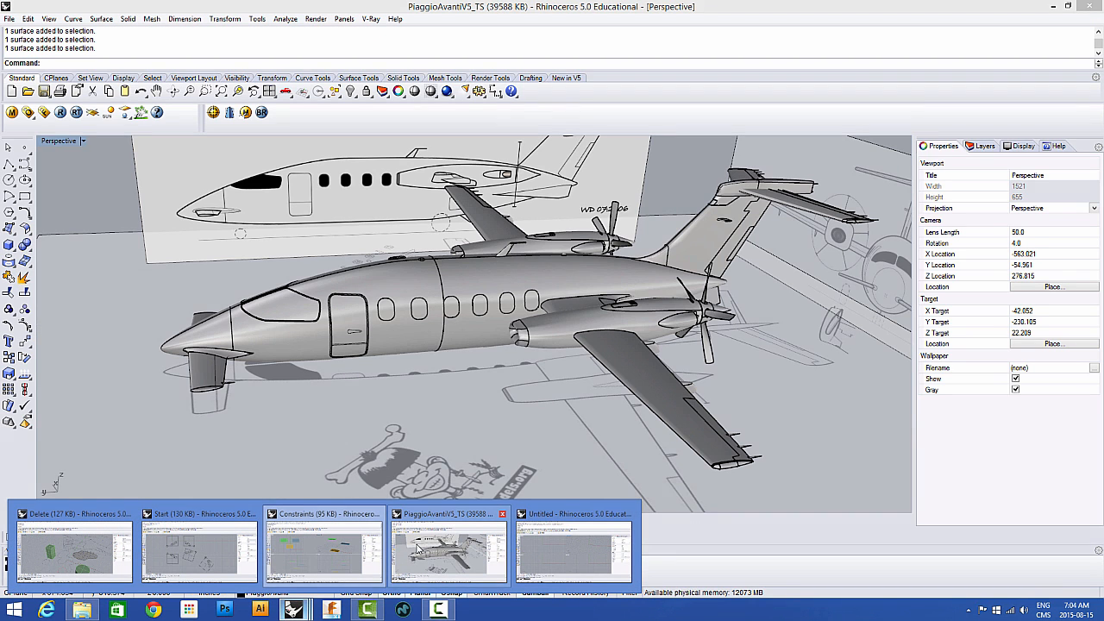
pyautogui.click(414, 543)
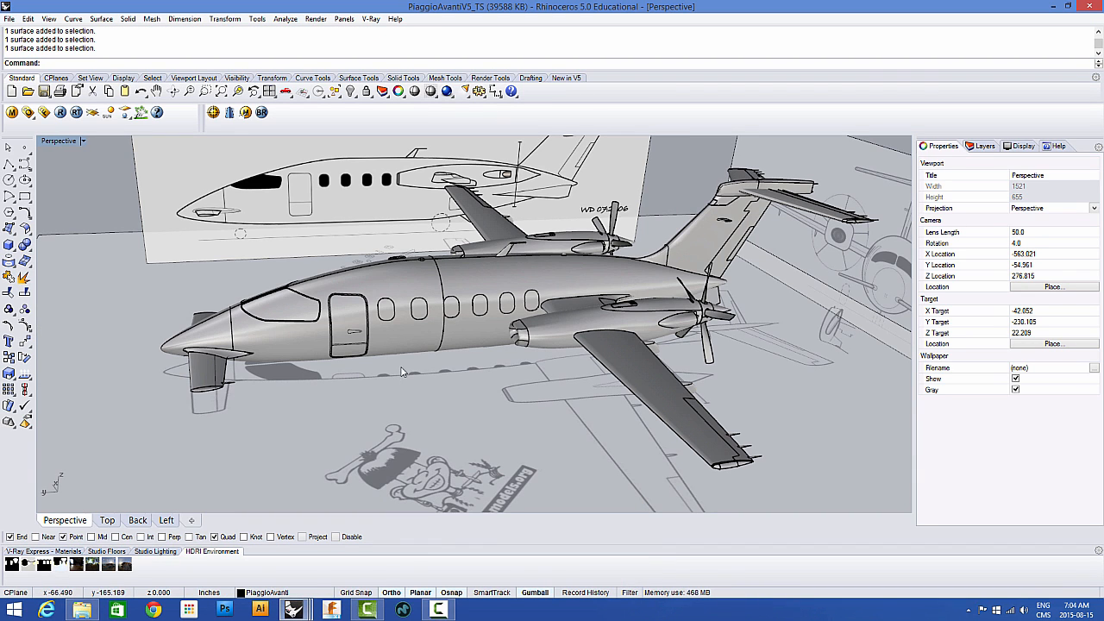
pyautogui.moveTo(473, 252); pyautogui.dragTo(522, 304, button='right')
pyautogui.scroll(-6, 544, 313)
pyautogui.scroll(4, 593, 295)
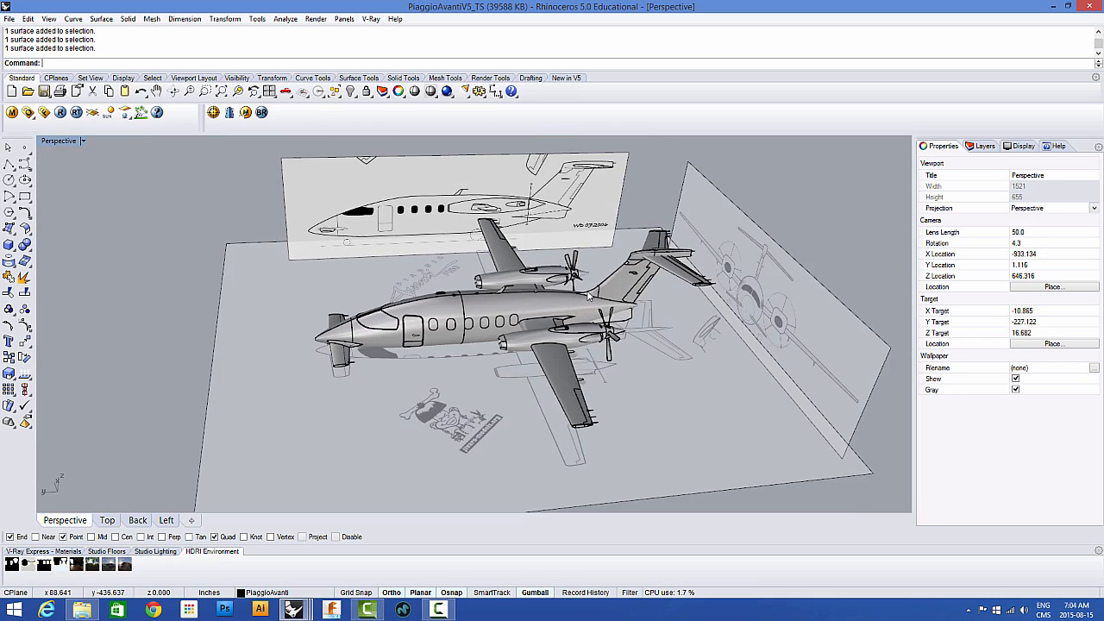
# Step: Hide the Default layer holding the reference drawings and inspect the aircraft on its own
pyautogui.click(984, 146)
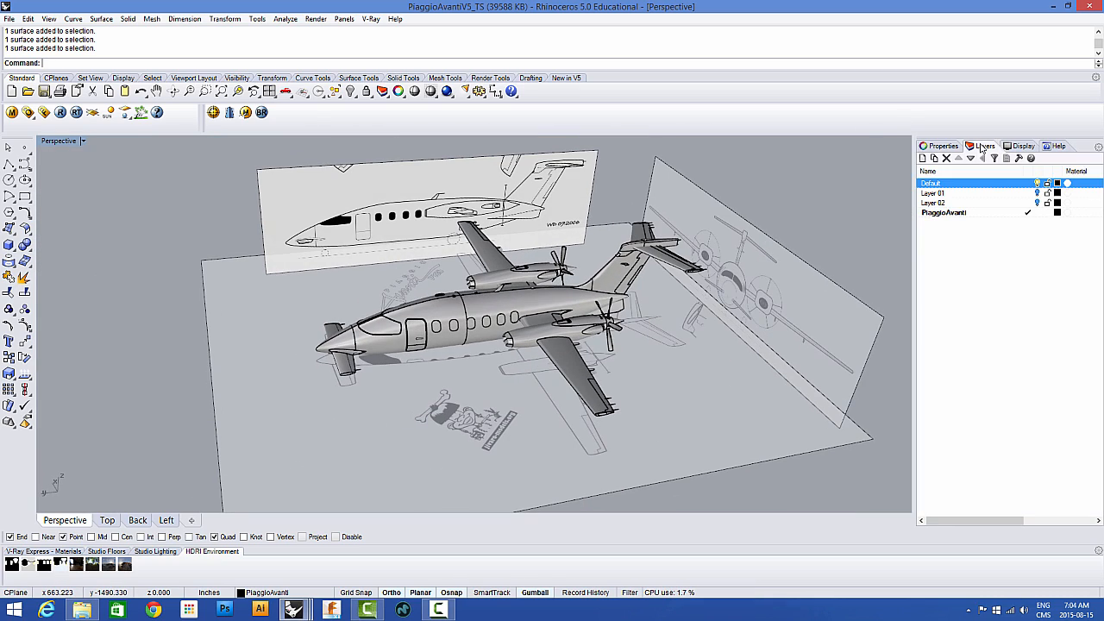
pyautogui.click(1038, 183)
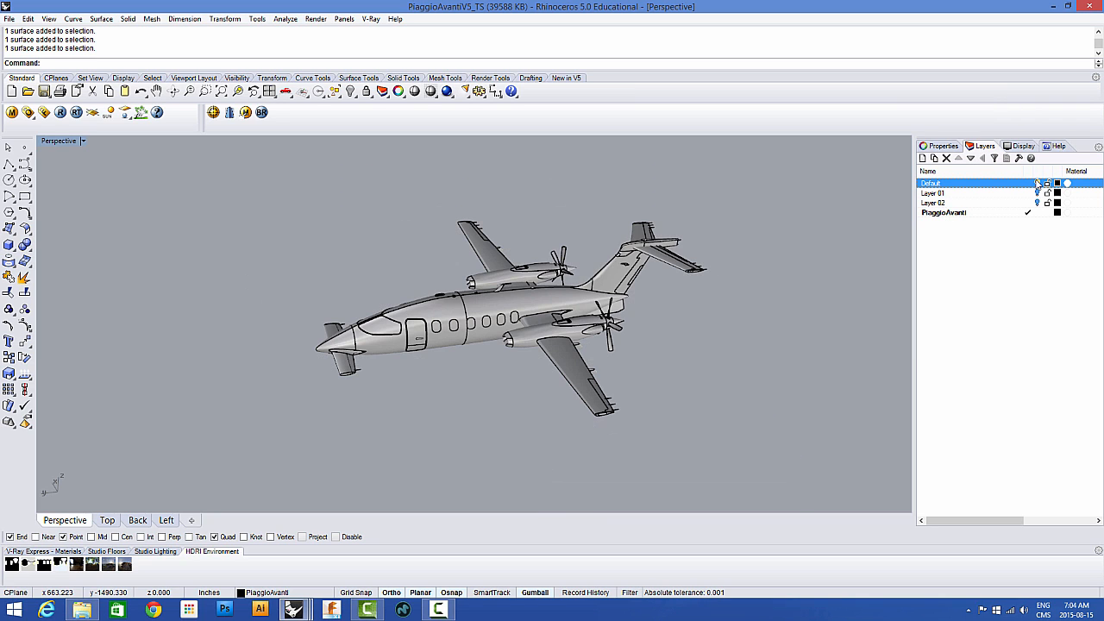
pyautogui.click(1038, 184)
pyautogui.click(1038, 184)
pyautogui.moveTo(589, 283); pyautogui.dragTo(493, 271, button='right')
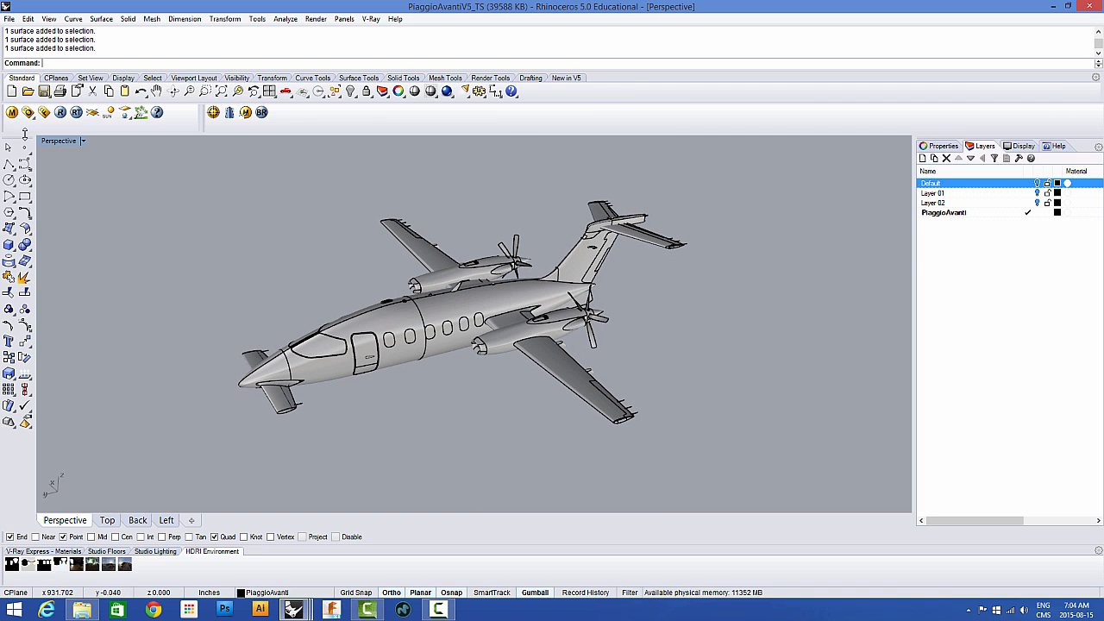
# Step: Leave the maximized Perspective view and reset the layout to the standard Top, Front, Right and Perspective viewports
pyautogui.doubleClick(53, 142)
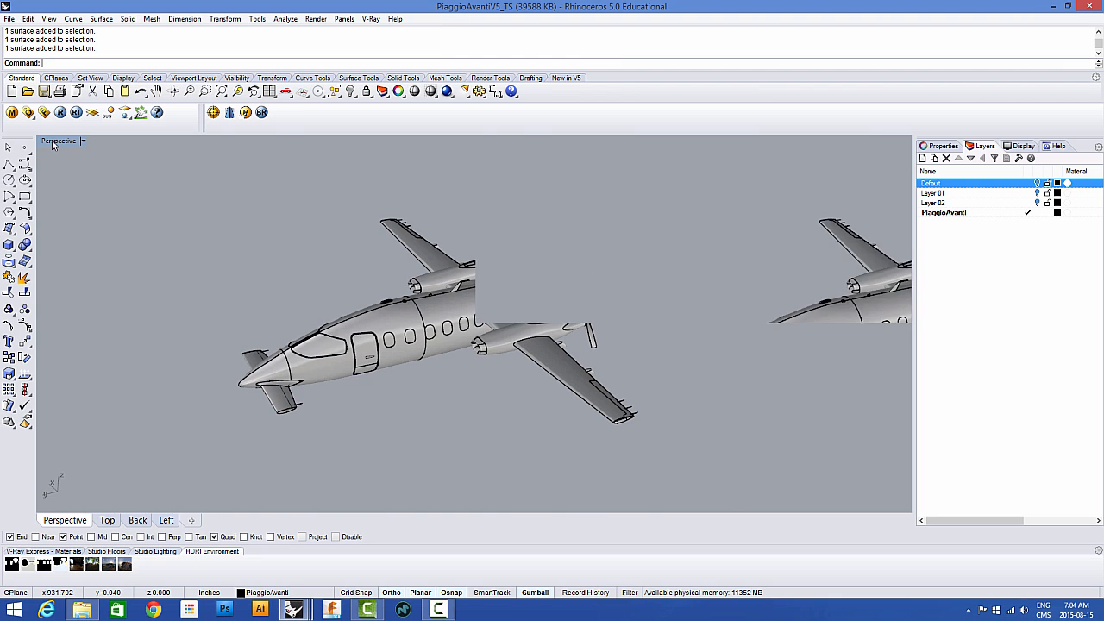
pyautogui.scroll(-2, 221, 195)
pyautogui.scroll(-1, 222, 195)
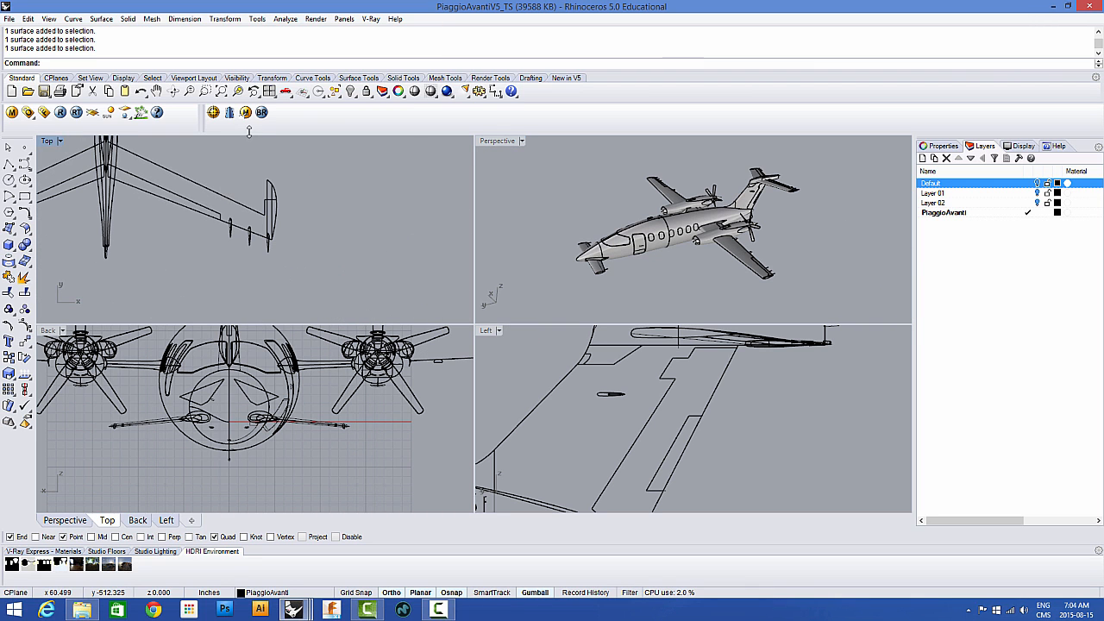
pyautogui.click(268, 91)
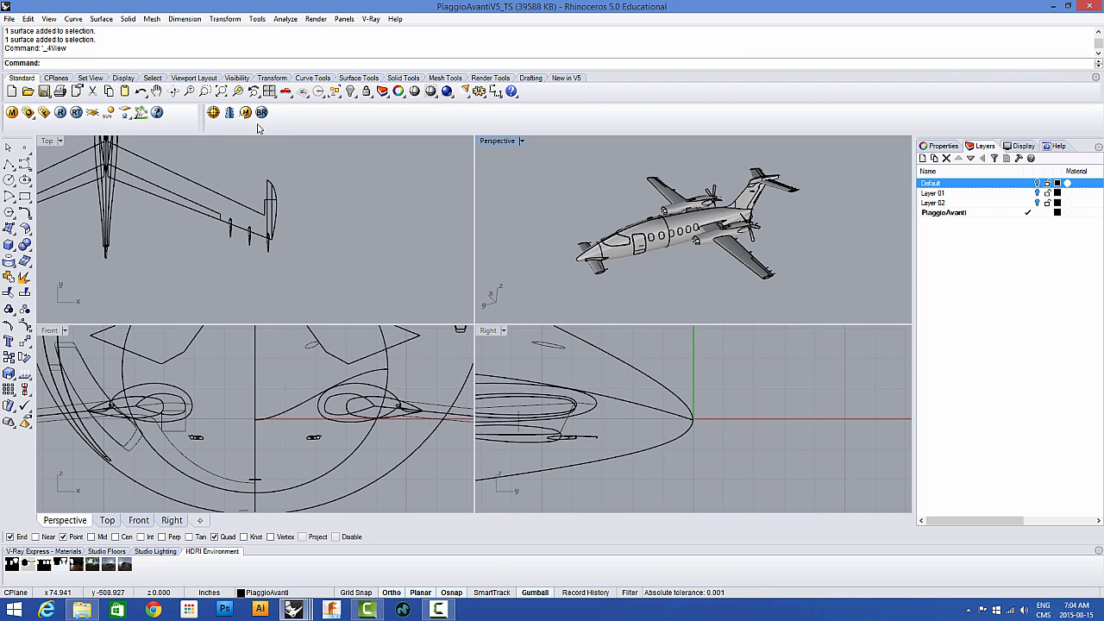
# Step: Fit the aircraft in all four viewports and set the Perspective view to Wireframe display mode
pyautogui.rightClick(268, 91)
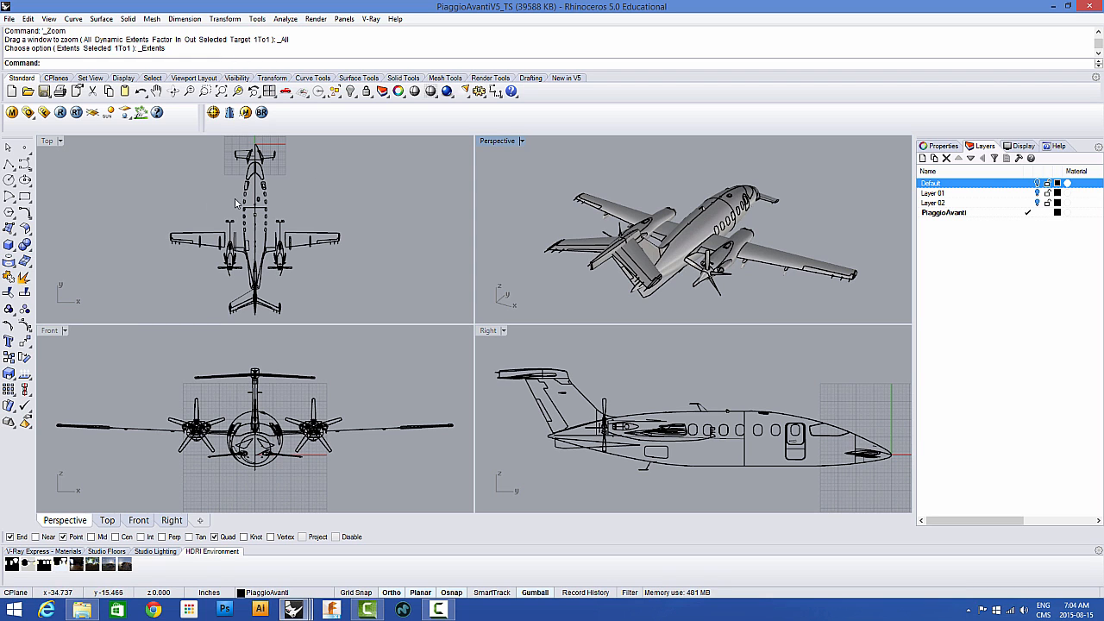
pyautogui.moveTo(748, 246); pyautogui.dragTo(485, 144, button='right')
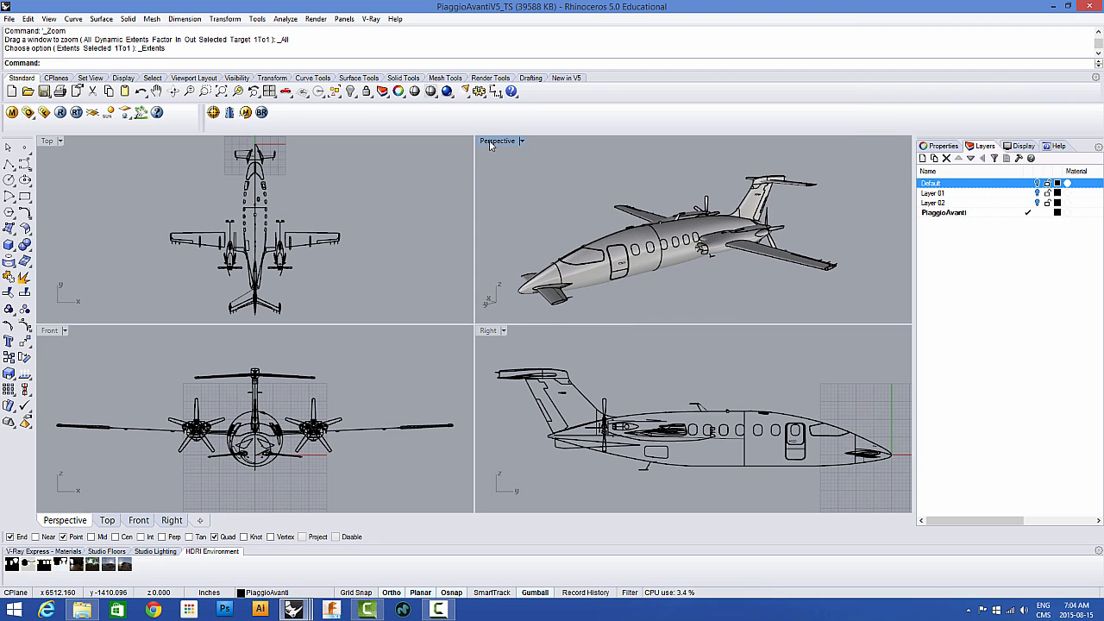
pyautogui.click(496, 143)
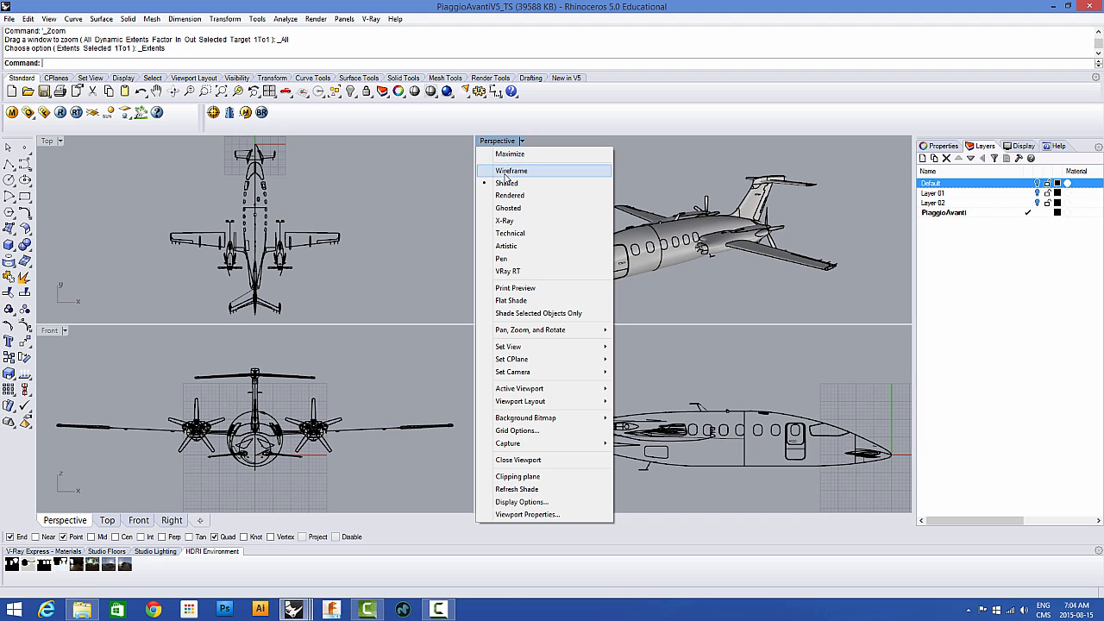
pyautogui.click(512, 171)
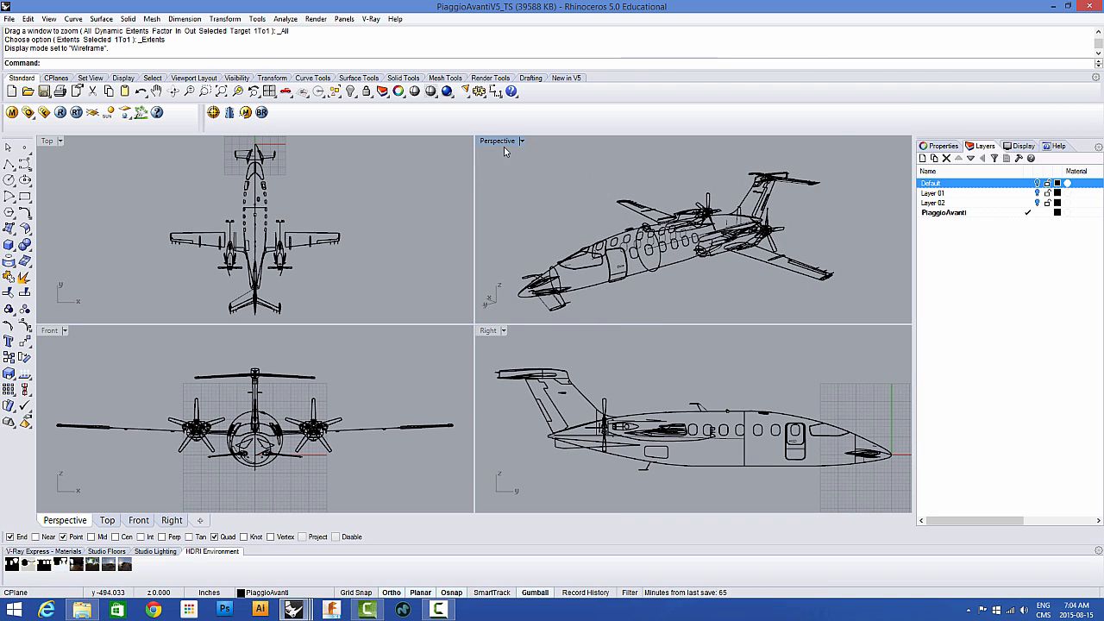
# Step: Show the Perspective view in Rendered mode, switch it to Ghosted and look closer at the aircraft
pyautogui.click(498, 141)
pyautogui.click(509, 195)
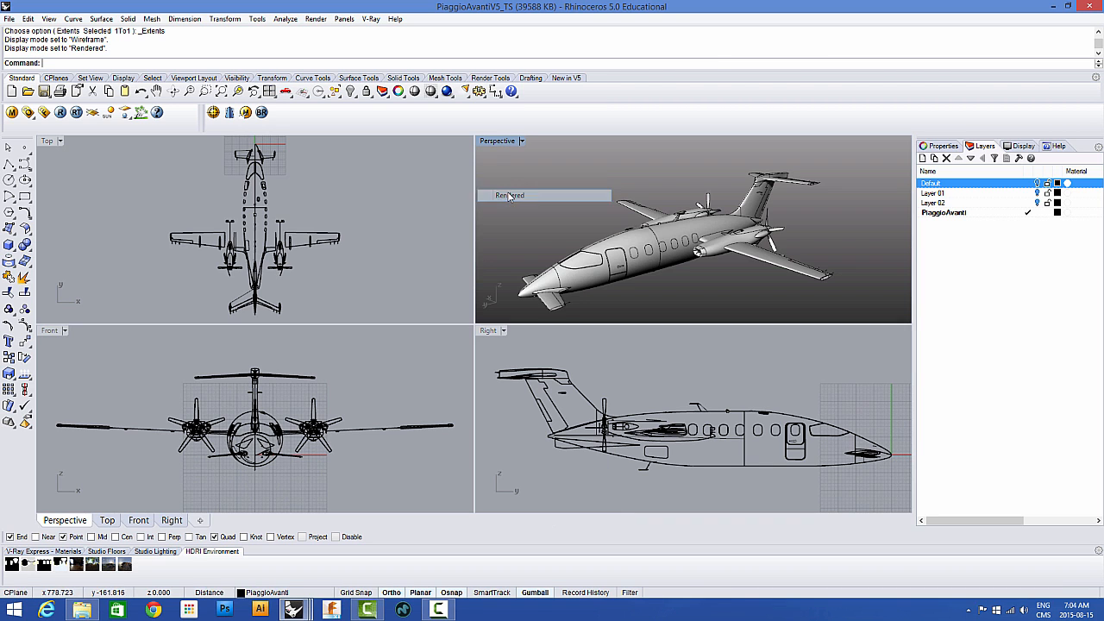
pyautogui.click(506, 141)
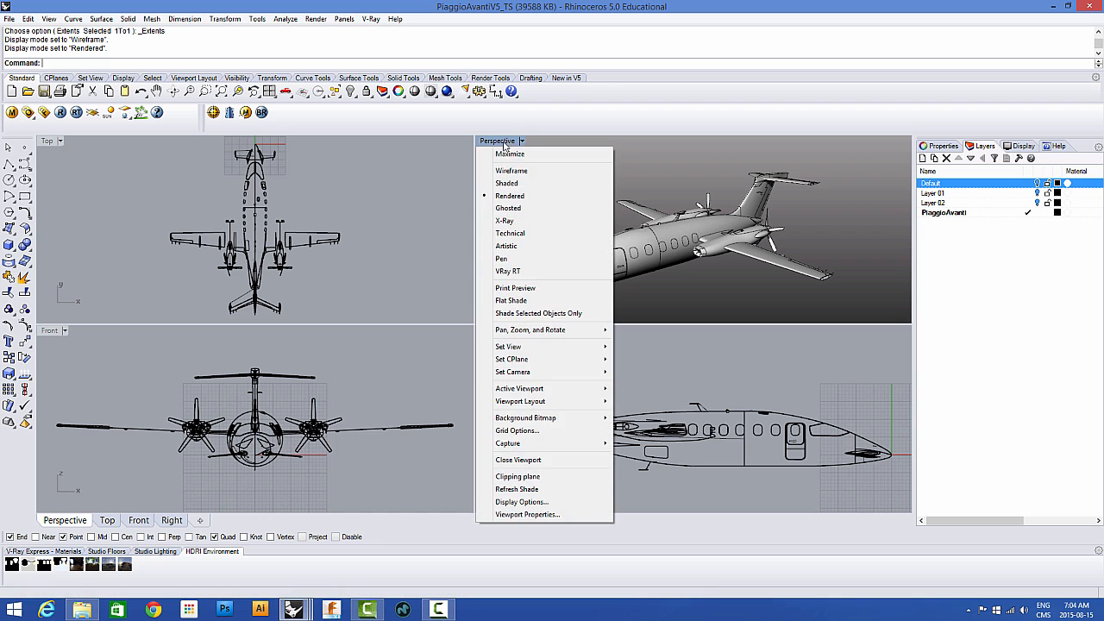
pyautogui.click(509, 211)
pyautogui.scroll(4, 706, 254)
pyautogui.moveTo(709, 257)
pyautogui.mouseDown(button='right')
pyautogui.moveTo(721, 266)
pyautogui.moveTo(669, 262)
pyautogui.moveTo(711, 269)
pyautogui.mouseUp(button='right')
# Step: Set the Perspective view to X-Ray mode and maximize it to view the whole aircraft
pyautogui.click(505, 142)
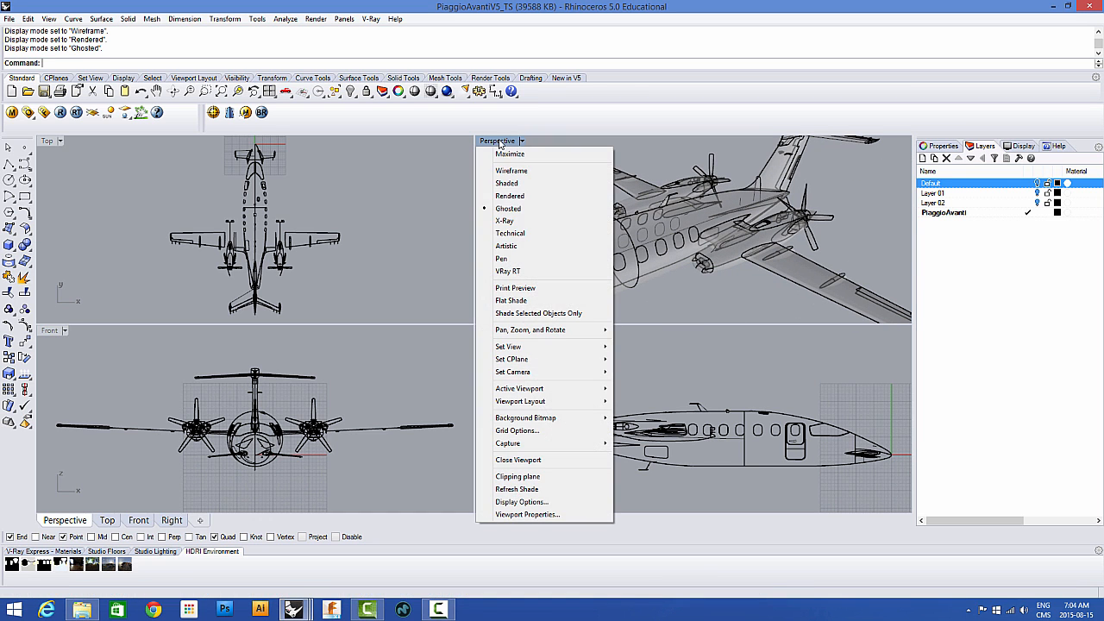
pyautogui.click(509, 227)
pyautogui.doubleClick(493, 143)
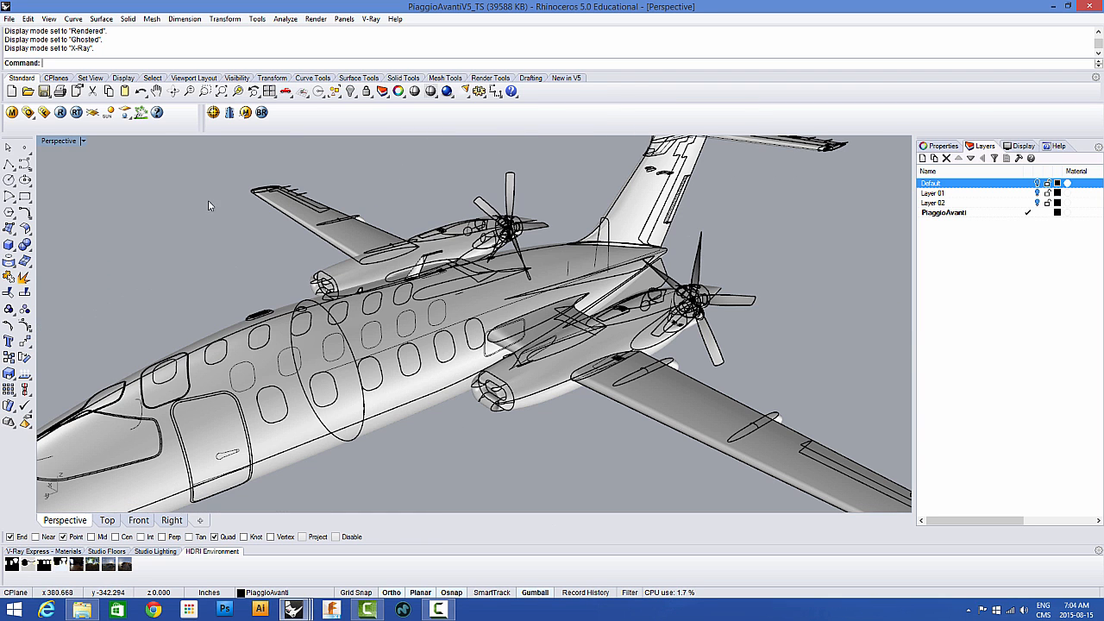
pyautogui.scroll(-4, 318, 291)
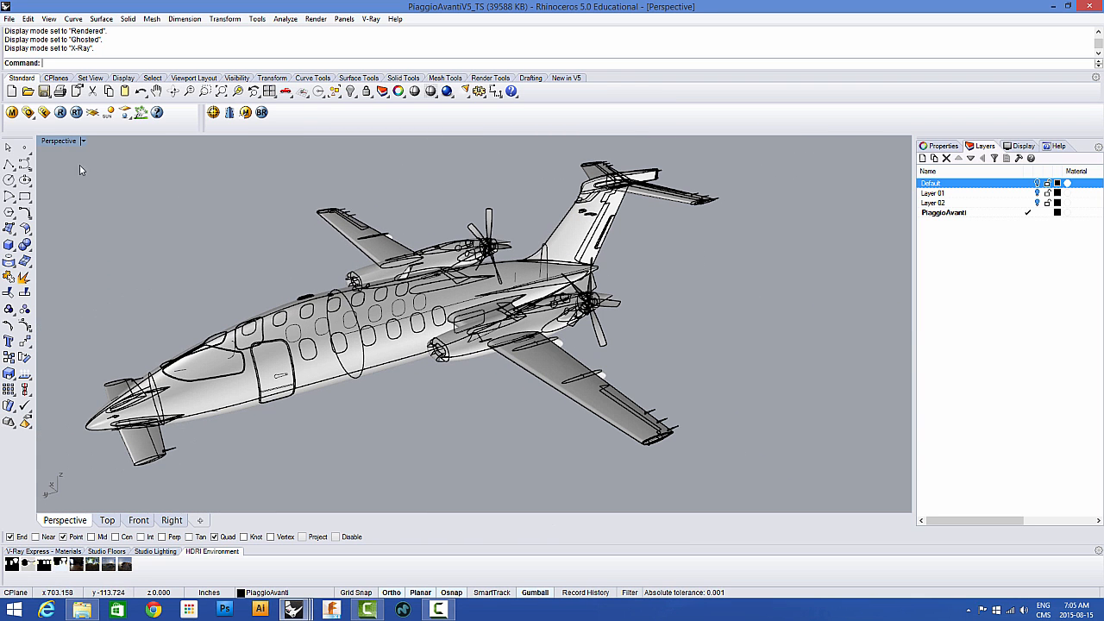
# Step: Set the maximized Perspective view to Technical mode and examine the aircraft's line display from another angle
pyautogui.click(58, 140)
pyautogui.click(75, 234)
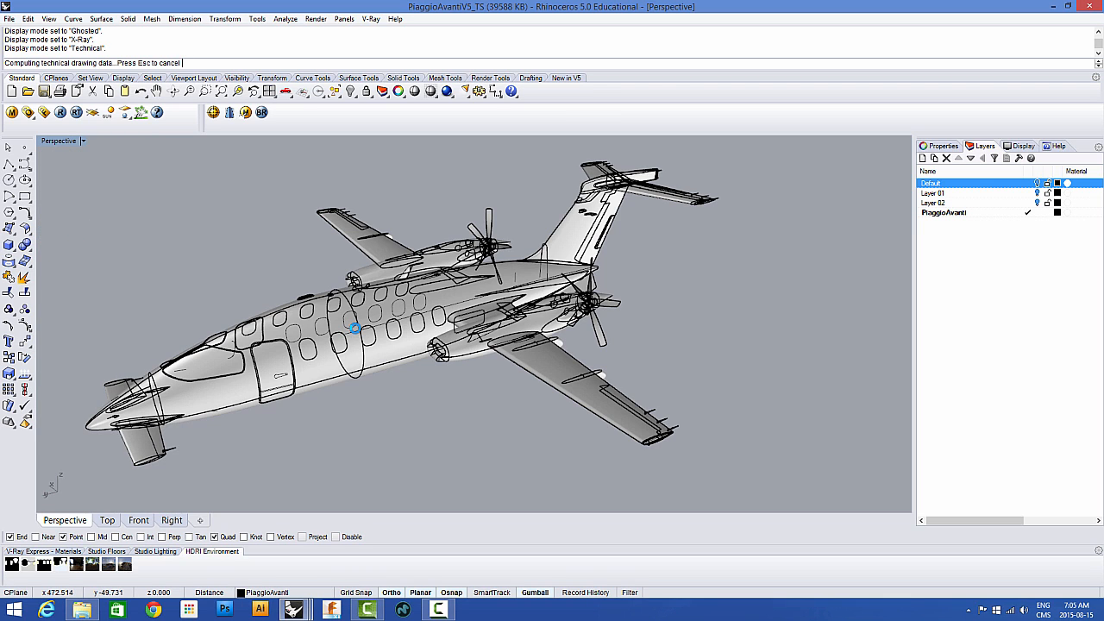
pyautogui.moveTo(450, 304); pyautogui.dragTo(477, 311, button='right')
pyautogui.scroll(3, 477, 310)
pyautogui.scroll(-6, 477, 310)
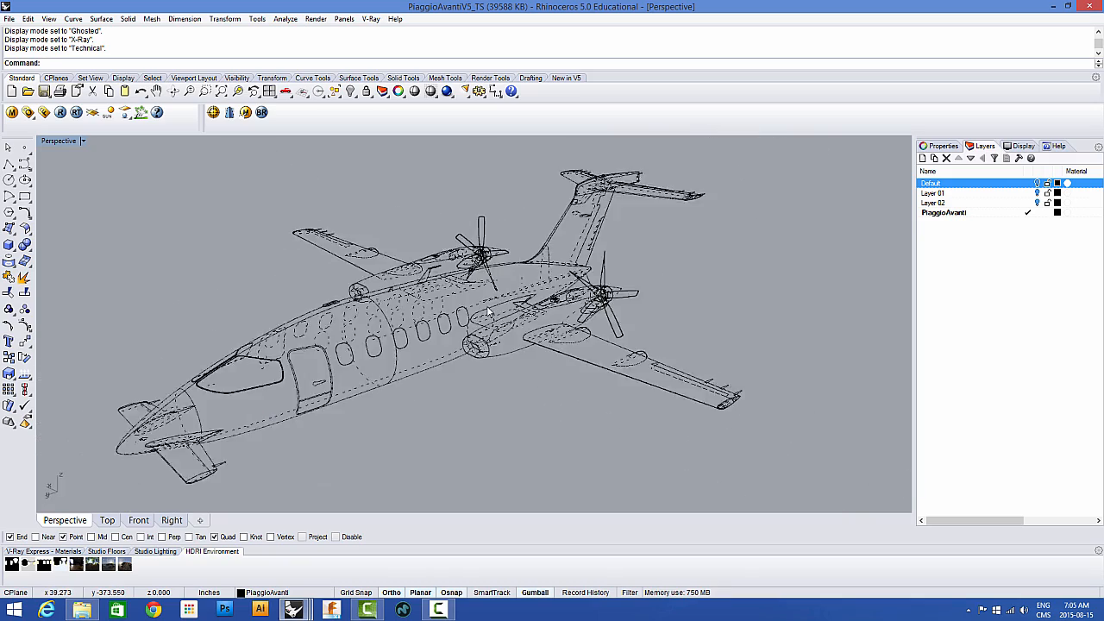
# Step: Set the Perspective view to Artistic mode and view the aircraft from a slightly different angle
pyautogui.click(69, 142)
pyautogui.click(67, 246)
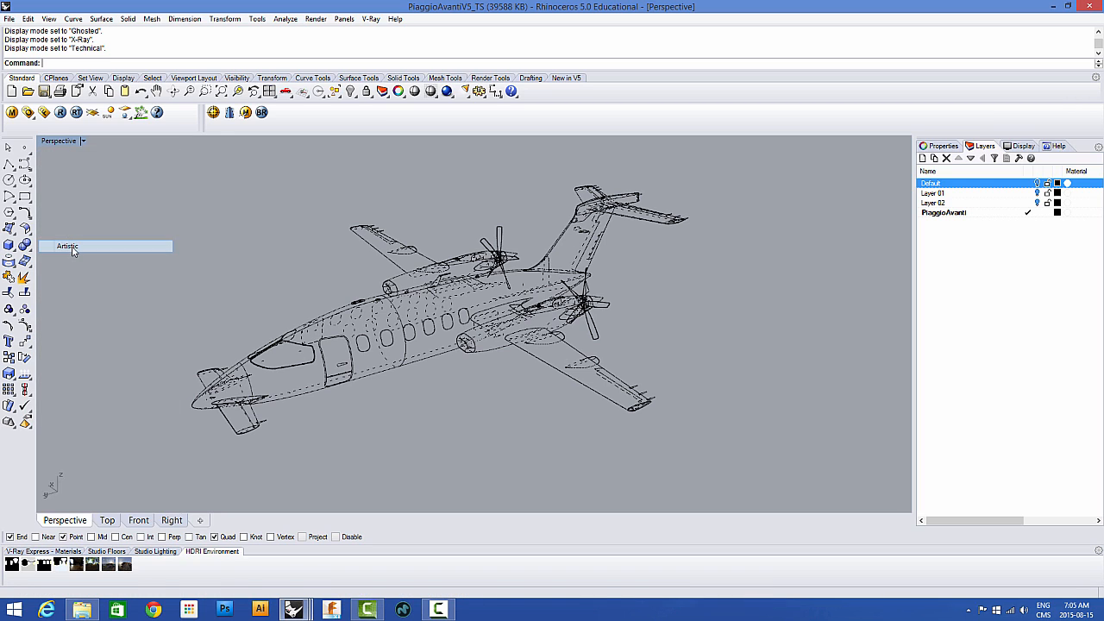
pyautogui.moveTo(293, 269)
pyautogui.mouseDown(button='right')
pyautogui.moveTo(264, 286)
pyautogui.moveTo(266, 252)
pyautogui.moveTo(288, 250)
pyautogui.moveTo(278, 276)
pyautogui.mouseUp(button='right')
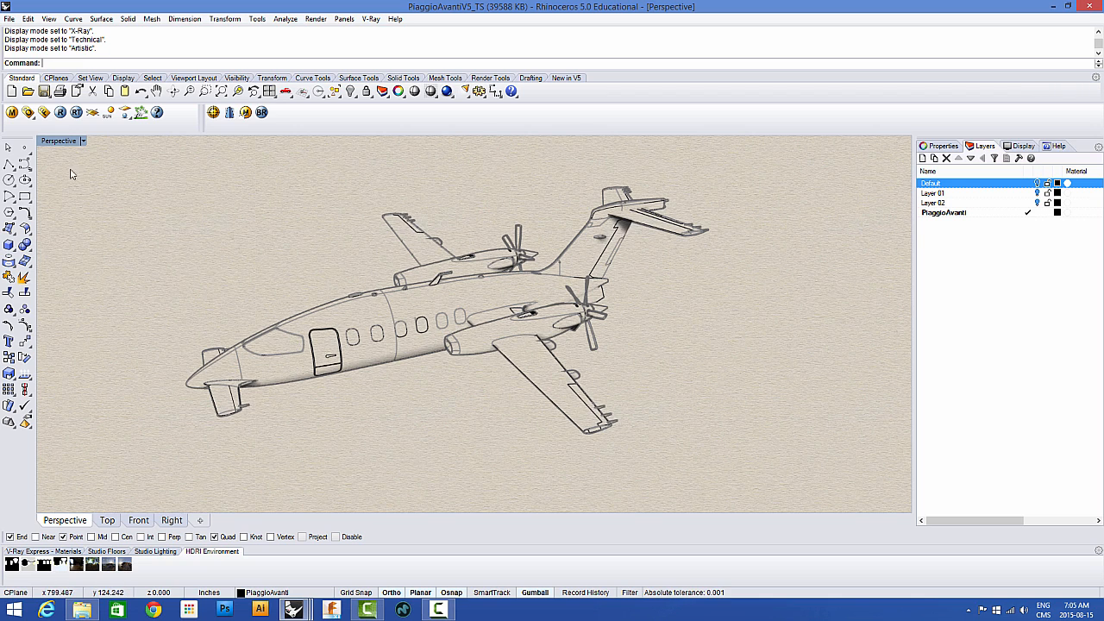
# Step: Compare the aircraft in Wireframe, Shaded and Rendered display modes in the maximized Perspective view
pyautogui.click(60, 142)
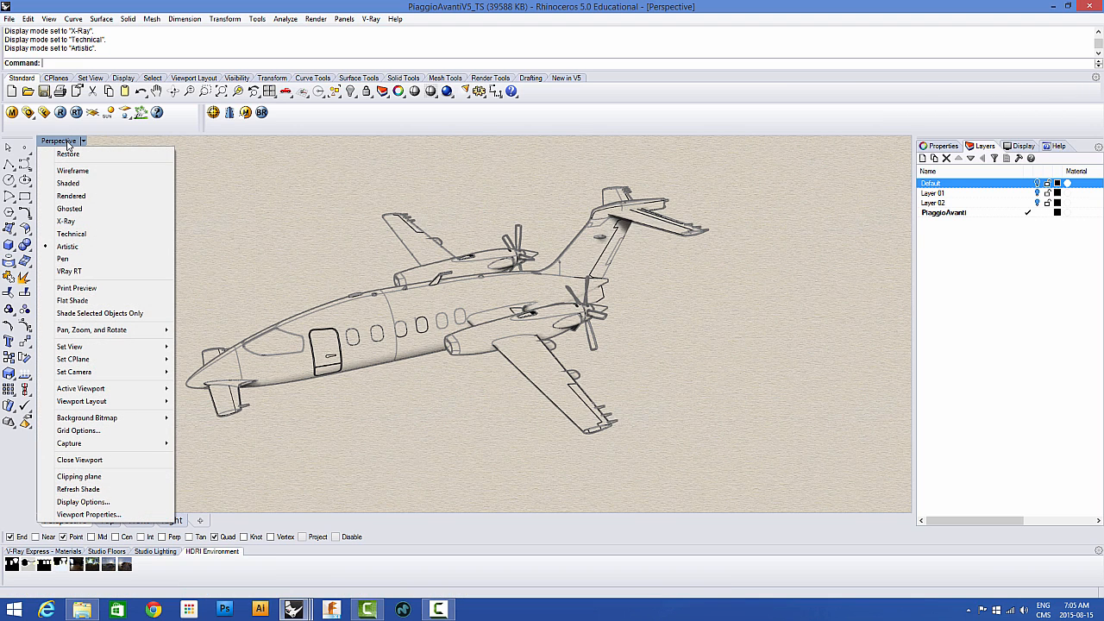
pyautogui.click(73, 170)
pyautogui.click(59, 140)
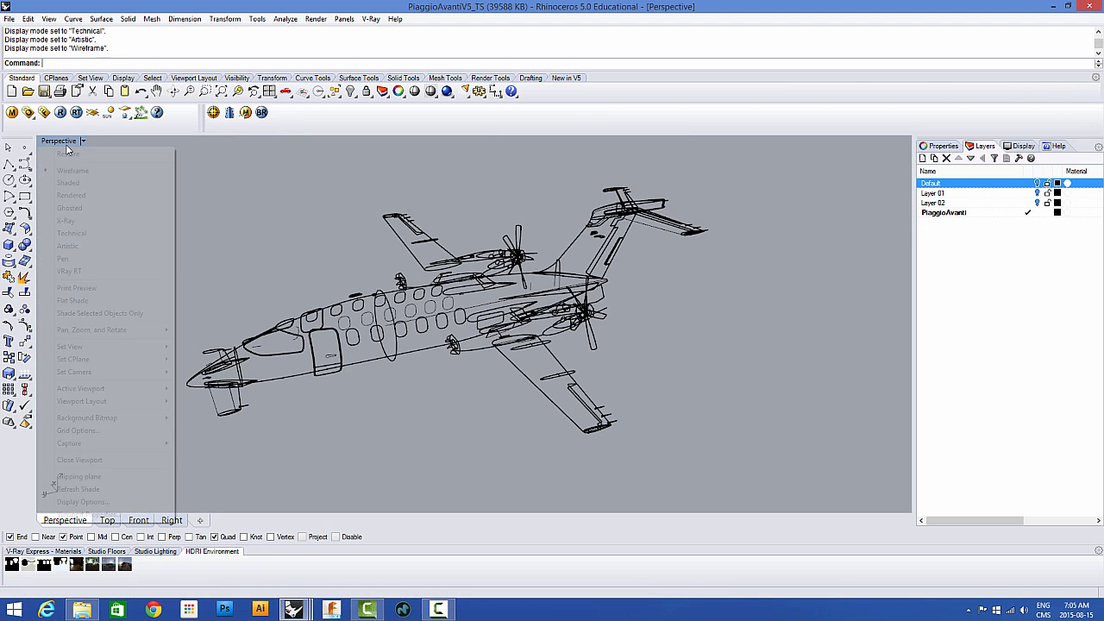
pyautogui.click(67, 183)
pyautogui.click(62, 142)
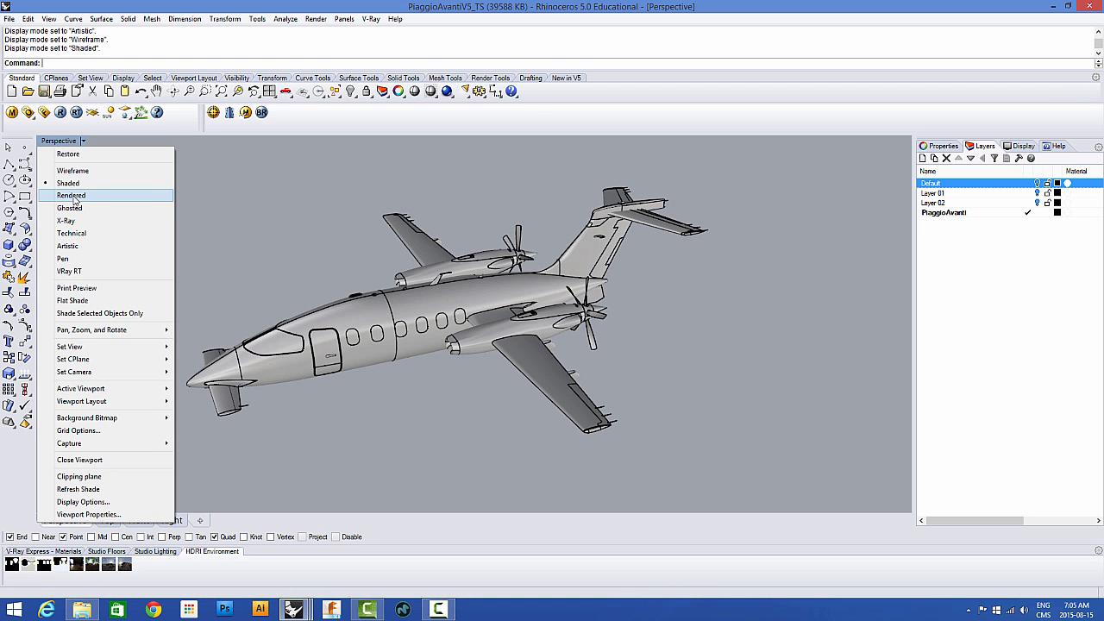
pyautogui.click(71, 195)
pyautogui.moveTo(377, 299); pyautogui.dragTo(369, 295, button='right')
# Step: Set the Perspective view to Ghosted mode and look through the fuselage near the windows and engines
pyautogui.click(60, 142)
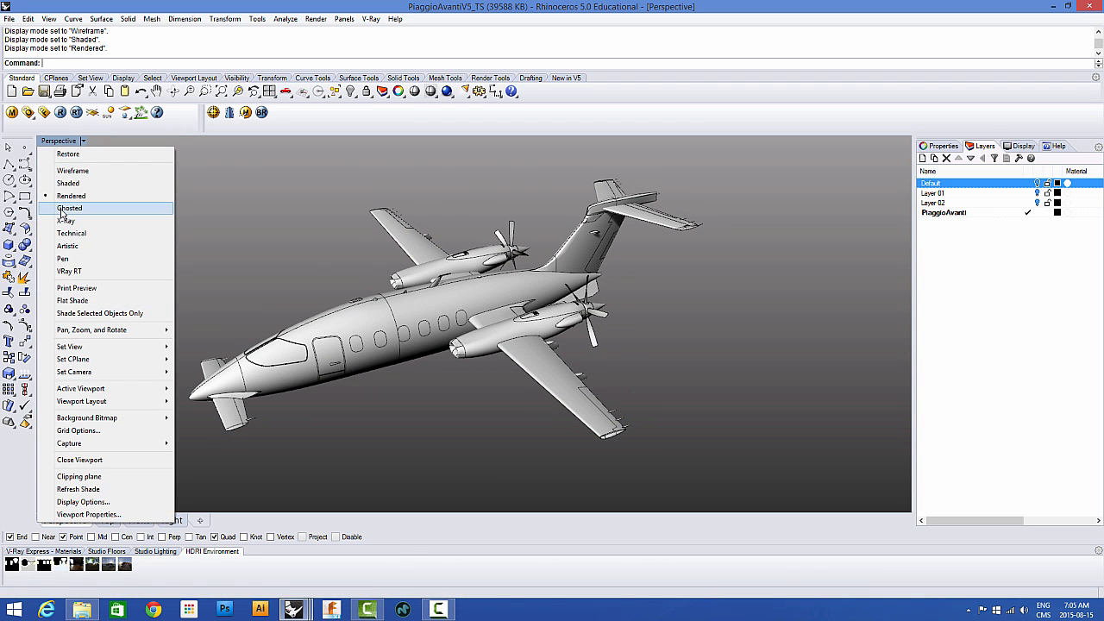
pyautogui.click(69, 207)
pyautogui.scroll(5, 463, 321)
pyautogui.scroll(4, 473, 320)
pyautogui.moveTo(485, 308); pyautogui.dragTo(544, 343, button='right')
pyautogui.scroll(5, 528, 269)
pyautogui.moveTo(438, 294); pyautogui.dragTo(403, 299, button='right')
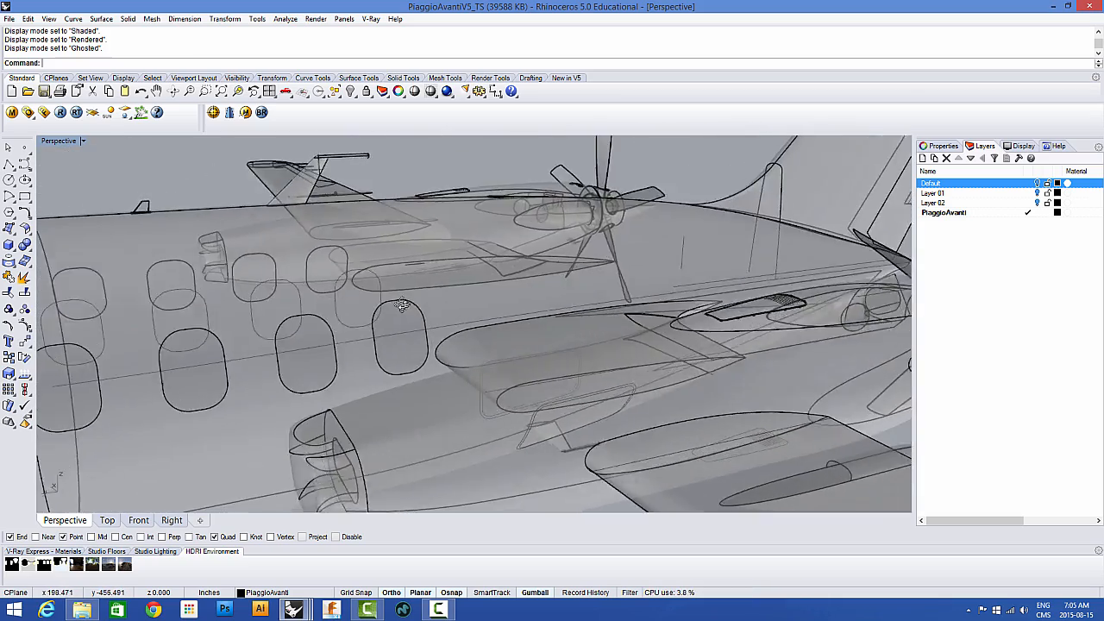
# Step: Inspect the see-through engine nacelle and wing underside up close, and restore the four-viewport layout
pyautogui.scroll(-4, 403, 299)
pyautogui.moveTo(480, 294); pyautogui.dragTo(521, 292, button='right')
pyautogui.scroll(5, 725, 380)
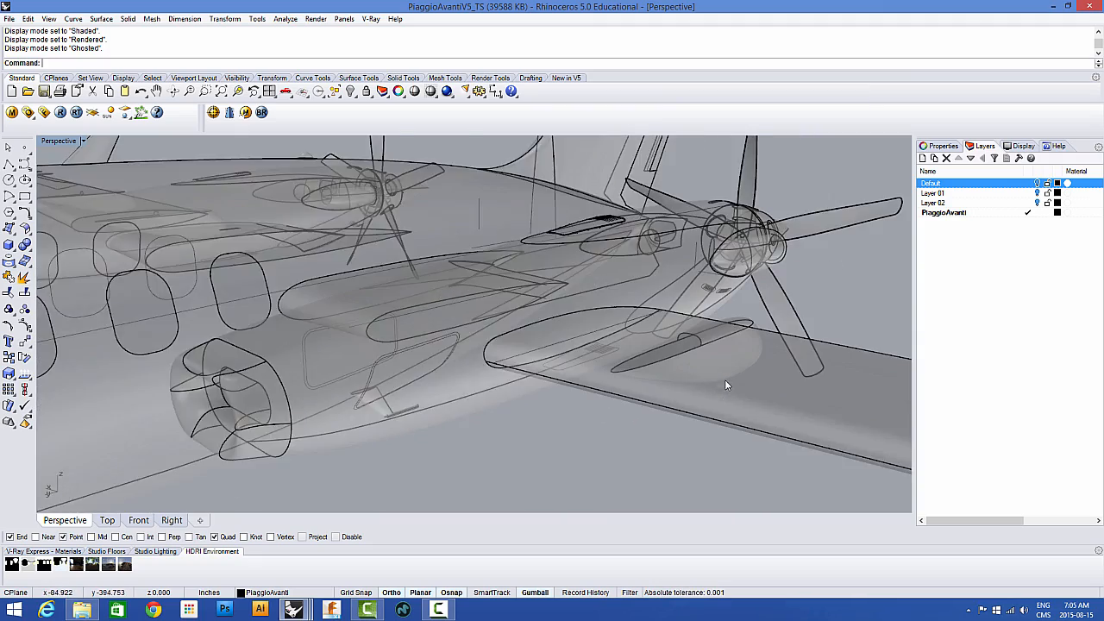
pyautogui.scroll(-2, 610, 312)
pyautogui.moveTo(611, 312); pyautogui.dragTo(665, 351, button='right')
pyautogui.scroll(8, 665, 351)
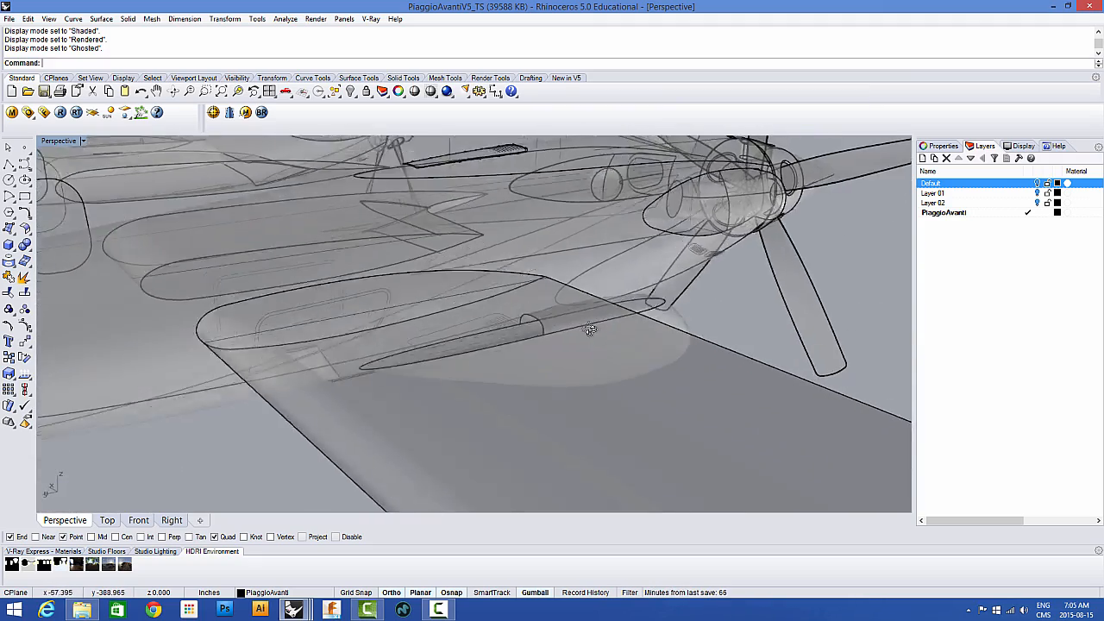
pyautogui.moveTo(589, 327); pyautogui.dragTo(498, 296, button='right')
pyautogui.scroll(4, 508, 312)
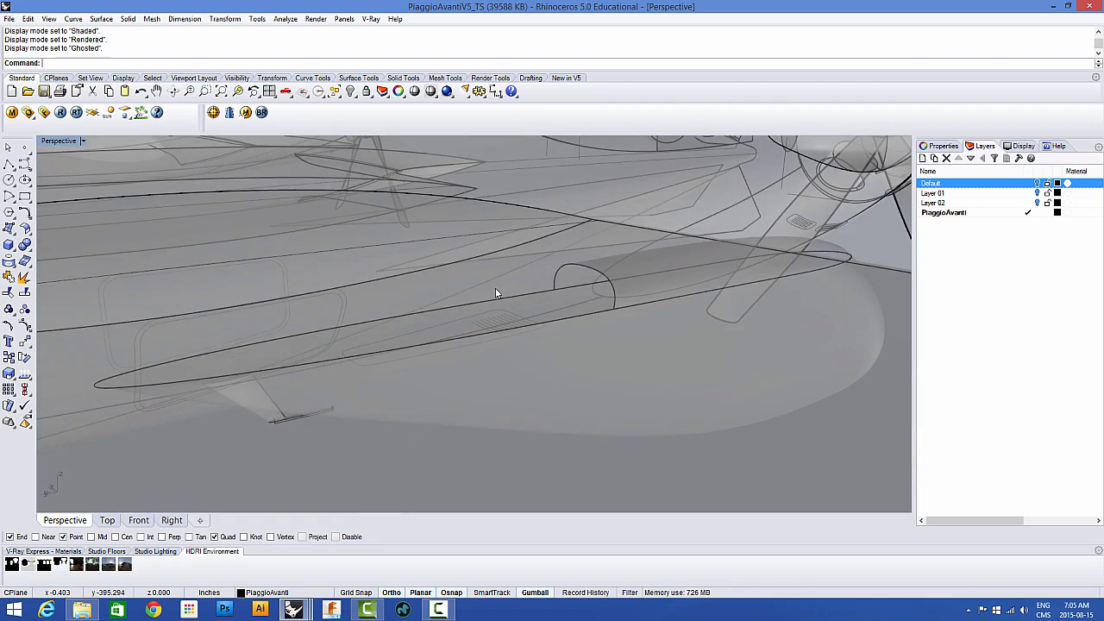
pyautogui.scroll(-10, 501, 295)
pyautogui.scroll(-2, 503, 297)
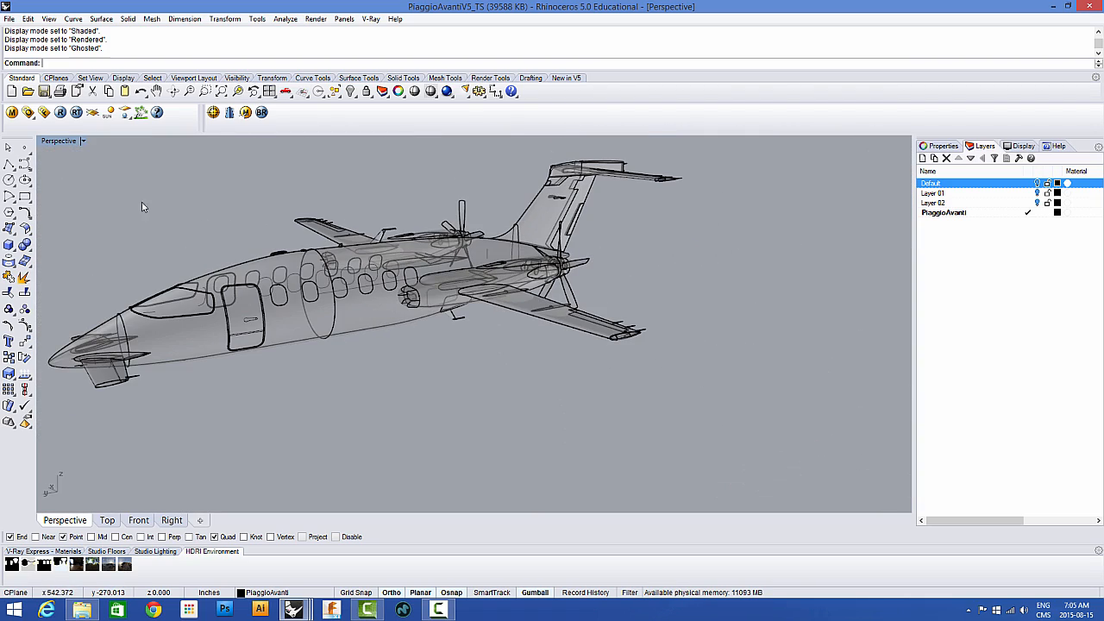
pyautogui.doubleClick(57, 141)
# Step: Try the Shaded, Rendered and Ghosted display modes in the Top view and return it to Wireframe
pyautogui.click(48, 142)
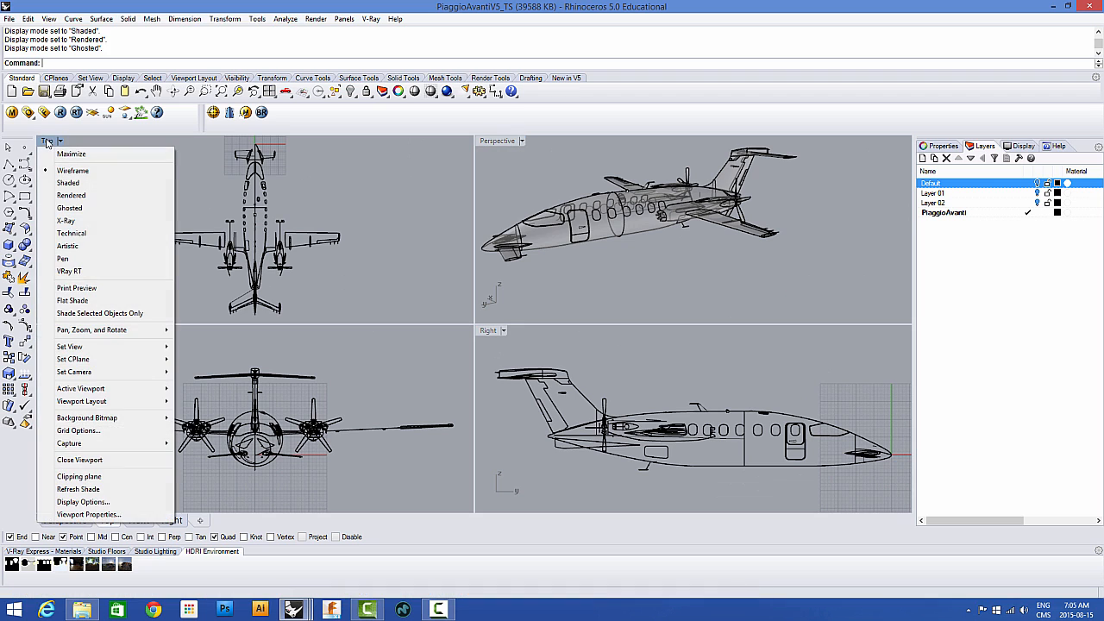
pyautogui.click(67, 183)
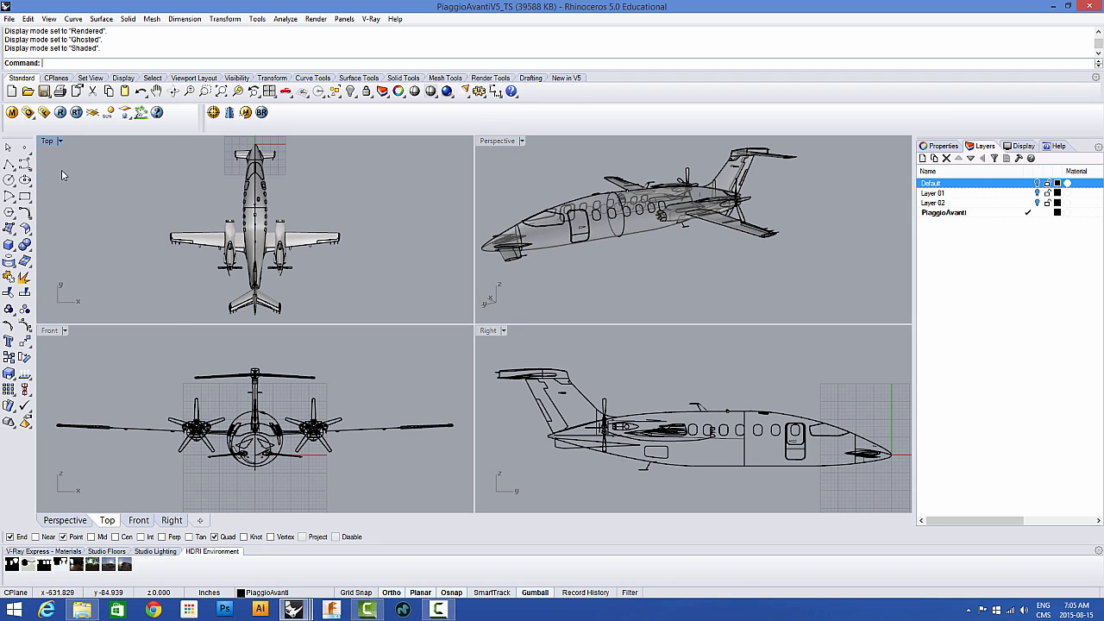
pyautogui.click(48, 143)
pyautogui.click(71, 195)
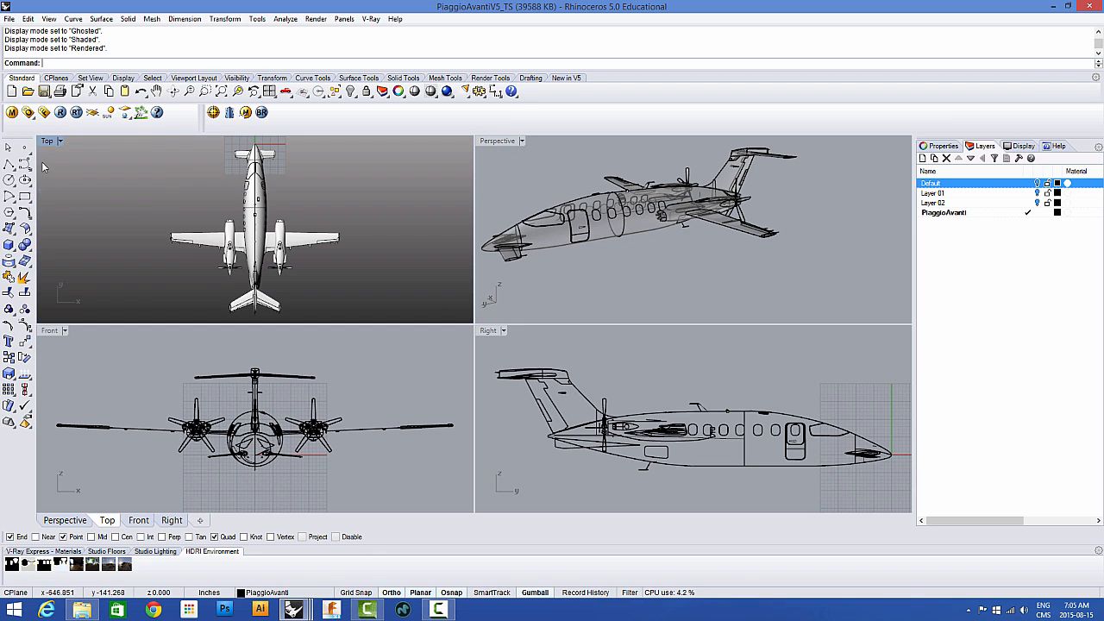
pyautogui.click(48, 144)
pyautogui.click(69, 208)
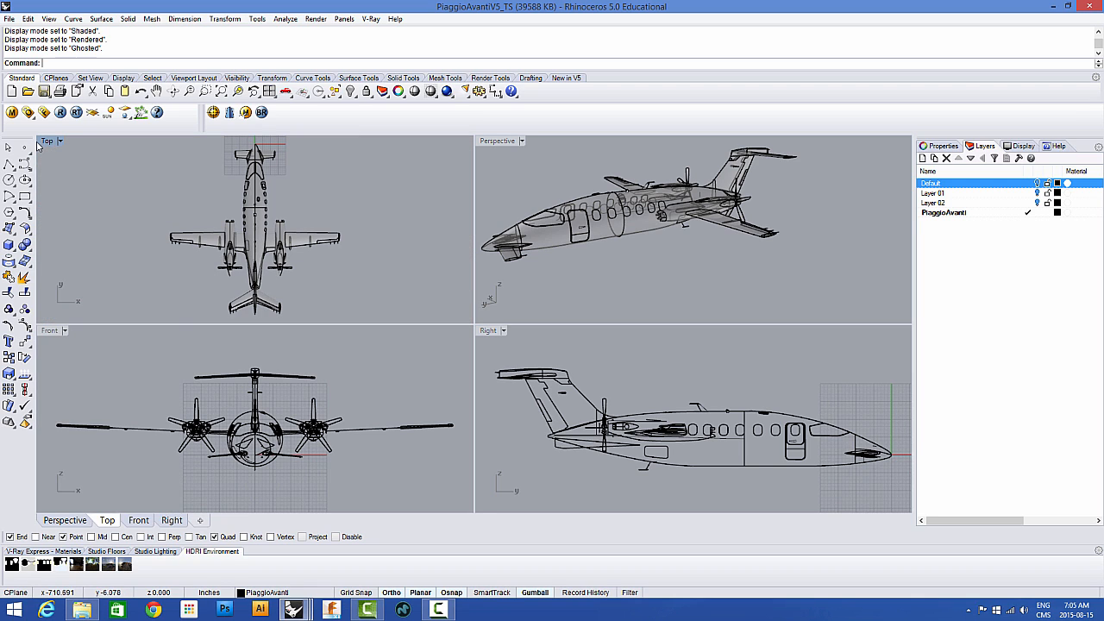
pyautogui.click(48, 144)
pyautogui.click(69, 170)
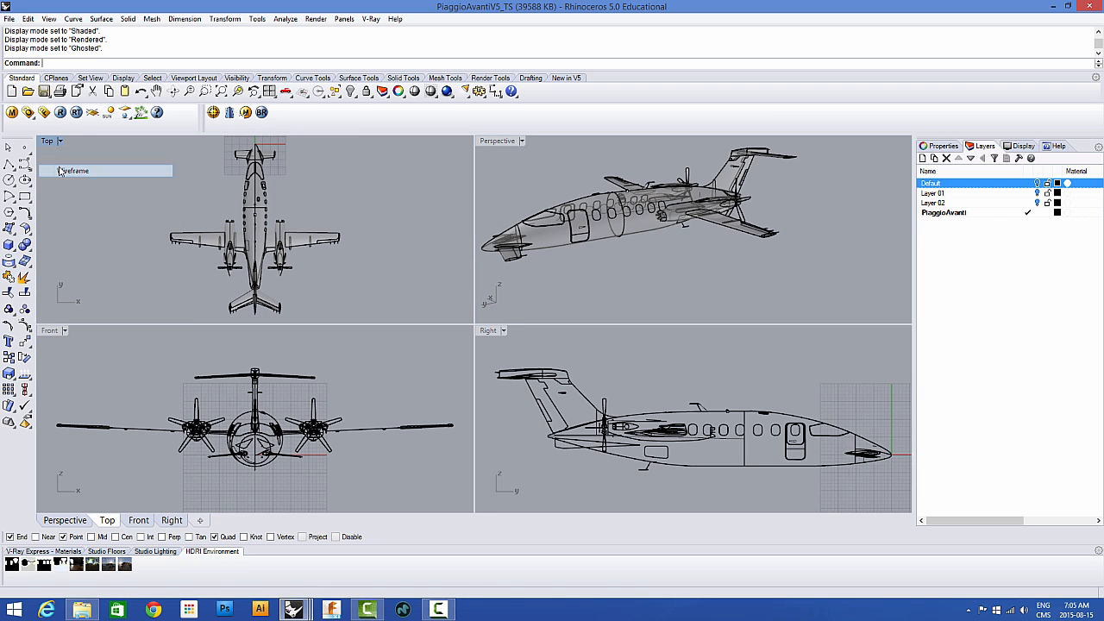
# Step: Detach the Display tool set as a floating palette over the viewports
pyautogui.click(435, 95)
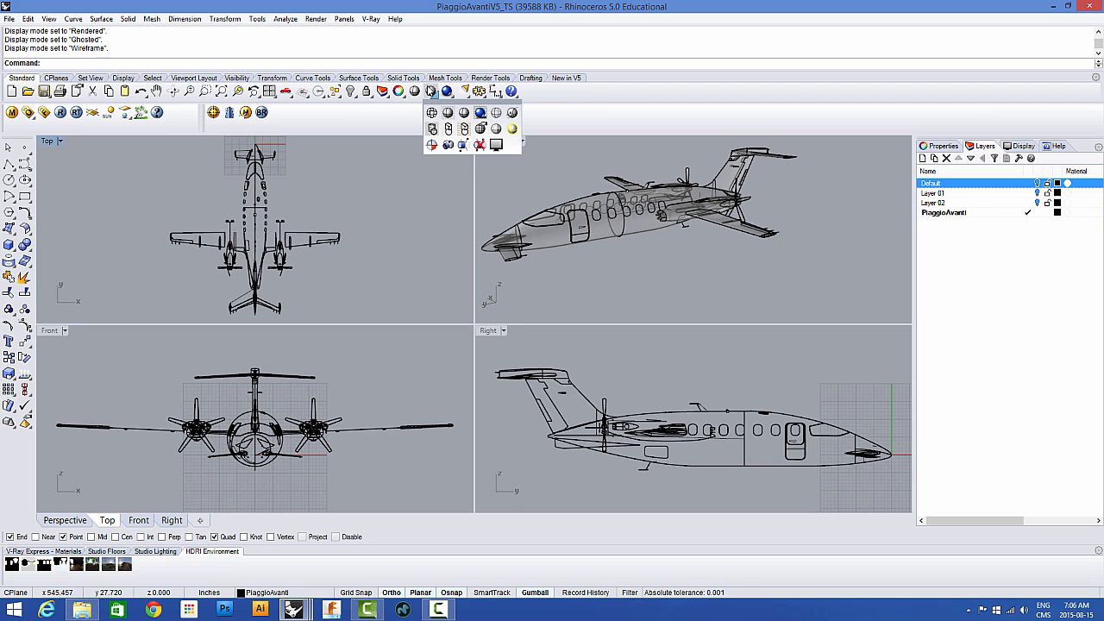
pyautogui.click(362, 132)
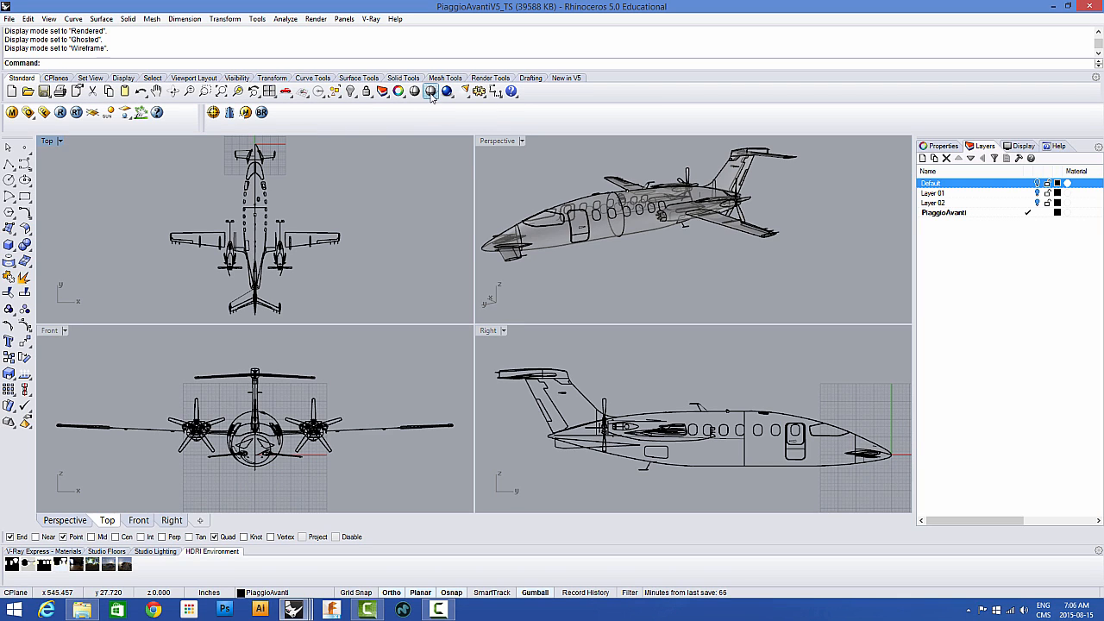
pyautogui.click(436, 100)
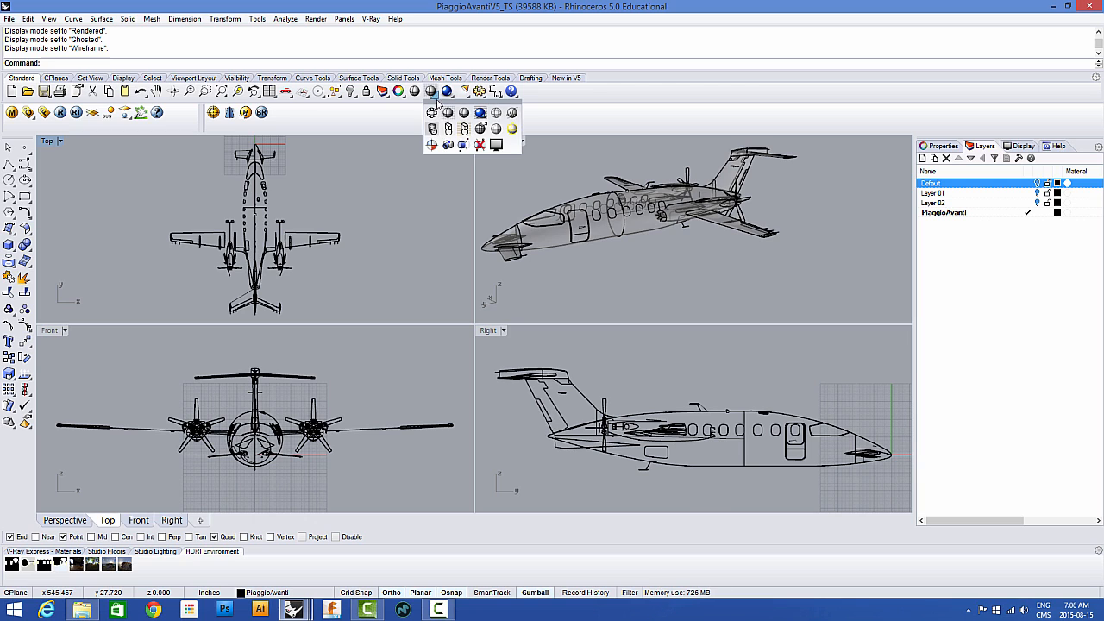
pyautogui.moveTo(439, 105); pyautogui.dragTo(433, 138)
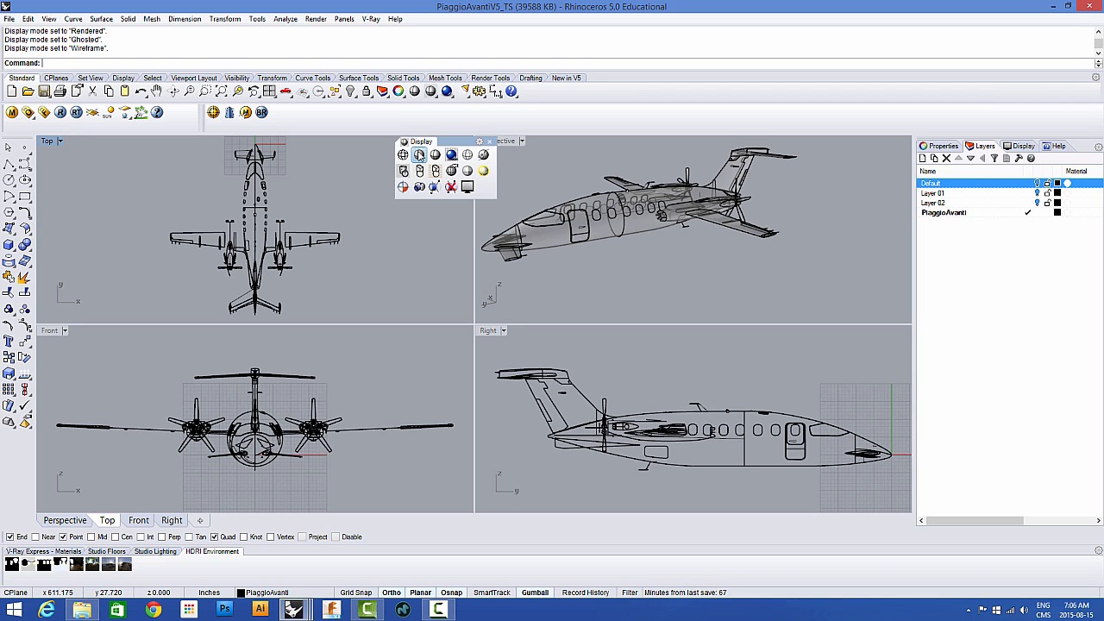
# Step: Set all four viewports to Shaded mode, check the aircraft in each, and close the floating Display palette
pyautogui.rightClick(419, 155)
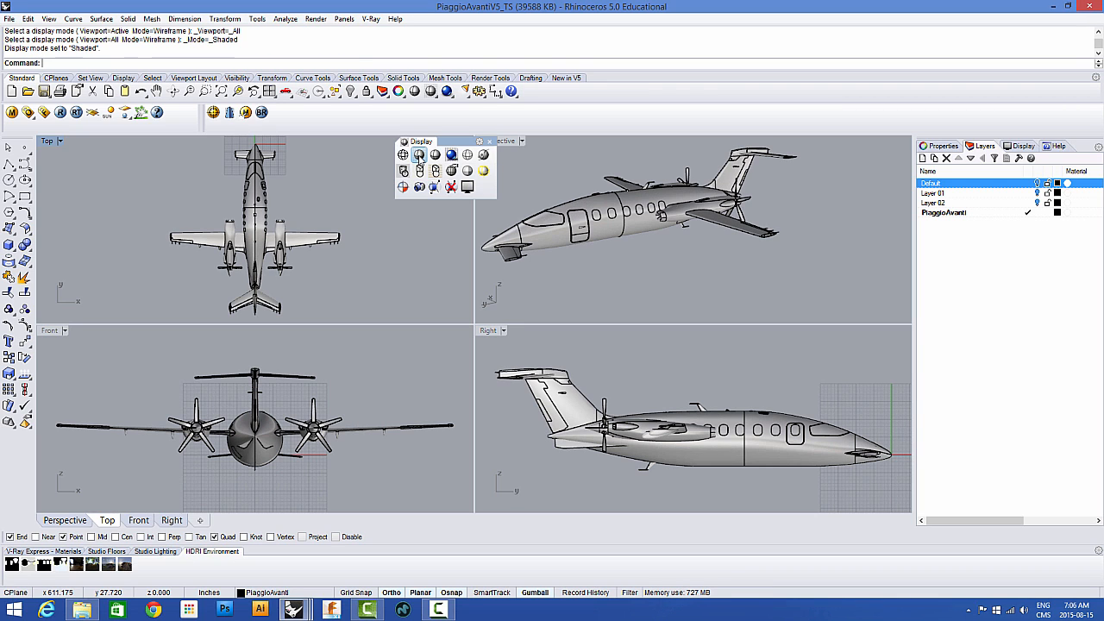
pyautogui.moveTo(545, 252); pyautogui.dragTo(534, 293, button='right')
pyautogui.moveTo(653, 370)
pyautogui.mouseDown(button='right')
pyautogui.moveTo(618, 353)
pyautogui.moveTo(640, 355)
pyautogui.mouseUp(button='right')
pyautogui.moveTo(451, 361); pyautogui.dragTo(345, 353, button='right')
pyautogui.moveTo(250, 201); pyautogui.dragTo(225, 223, button='right')
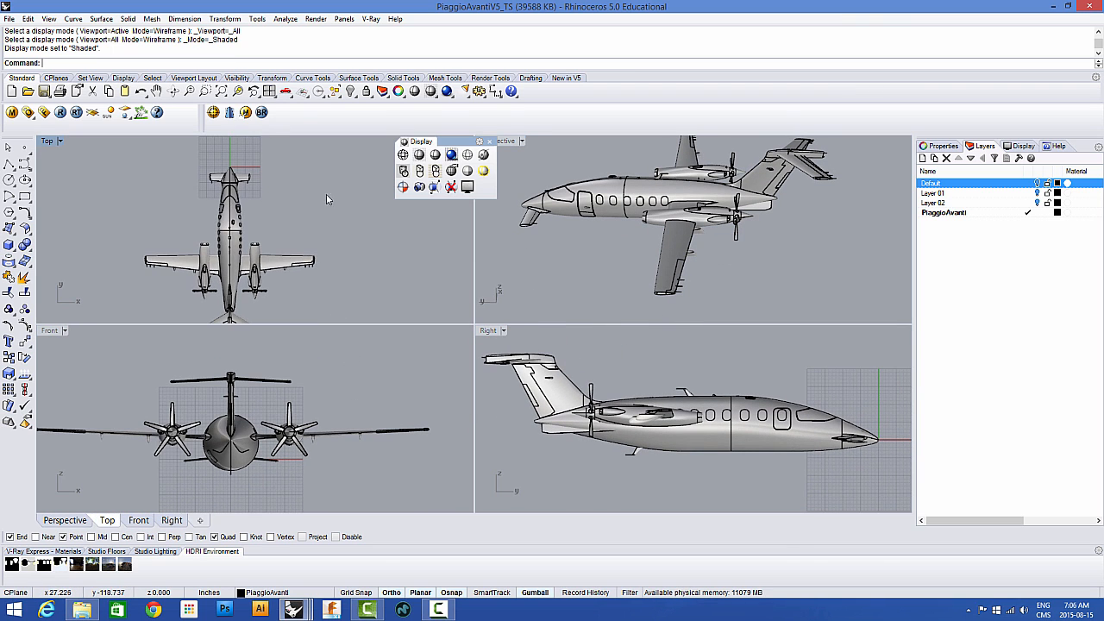
pyautogui.click(489, 141)
# Step: View the shaded aircraft in the maximized Perspective view and restore the four-viewport layout
pyautogui.doubleClick(496, 142)
pyautogui.moveTo(388, 258); pyautogui.dragTo(365, 244, button='right')
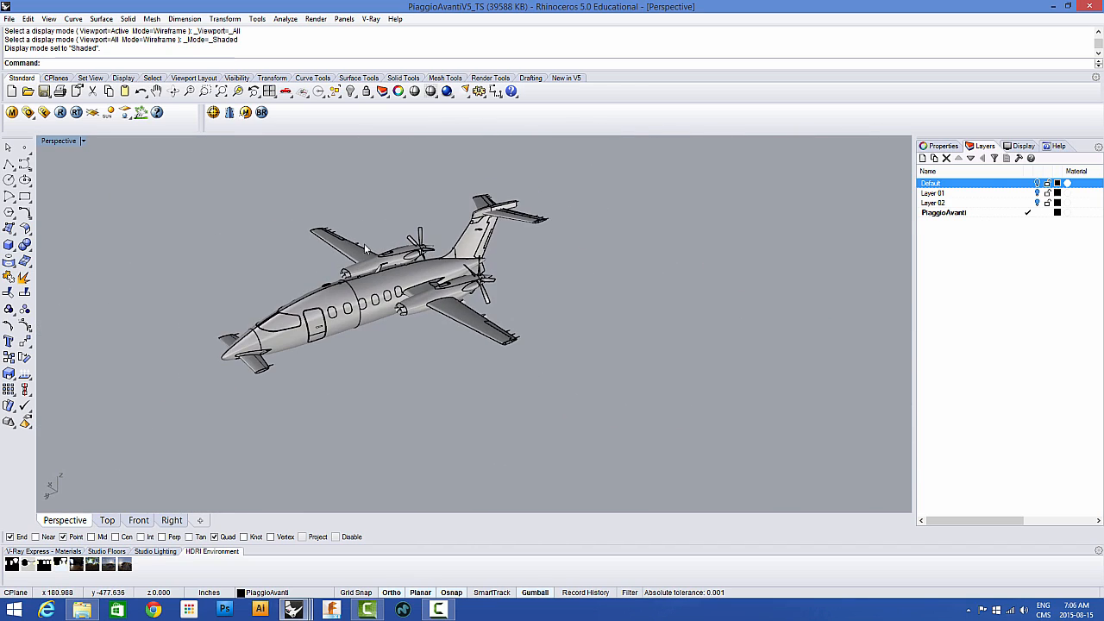
pyautogui.doubleClick(60, 141)
pyautogui.scroll(3, 601, 192)
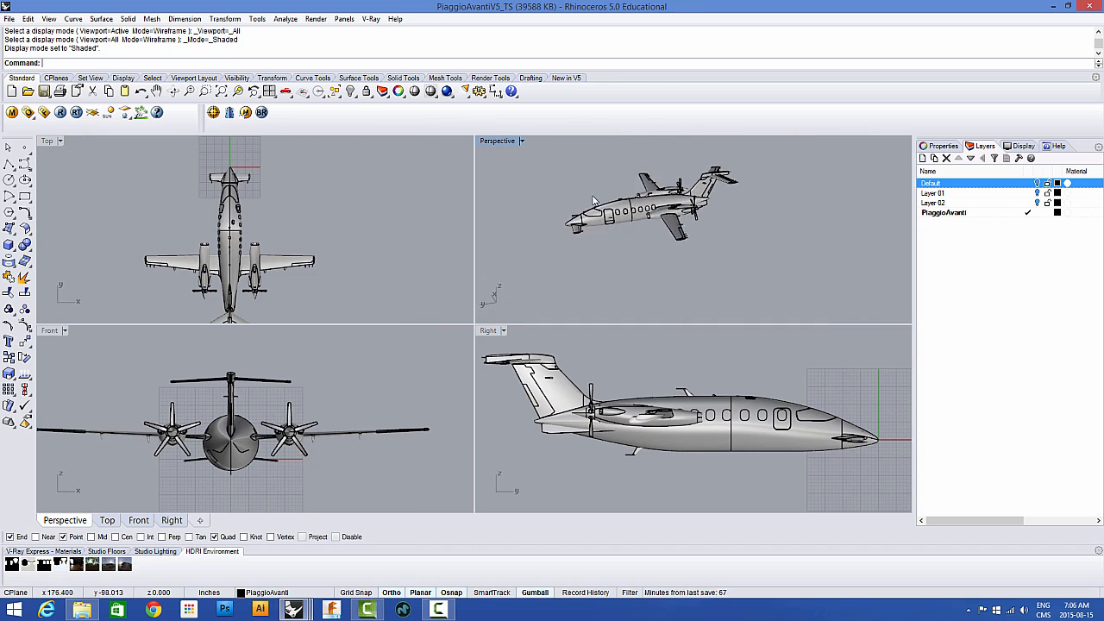
# Step: Zoom in around the aircraft's nose in the Right view and toggle the grid off and on again
pyautogui.scroll(-2, 654, 421)
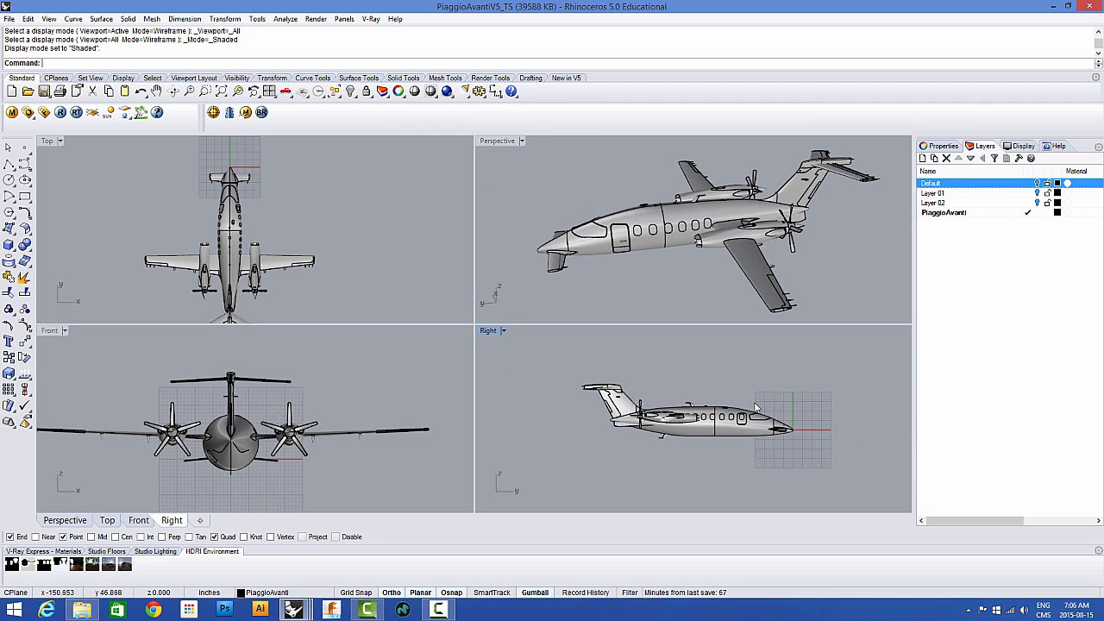
pyautogui.scroll(5, 668, 408)
pyautogui.scroll(-3, 664, 399)
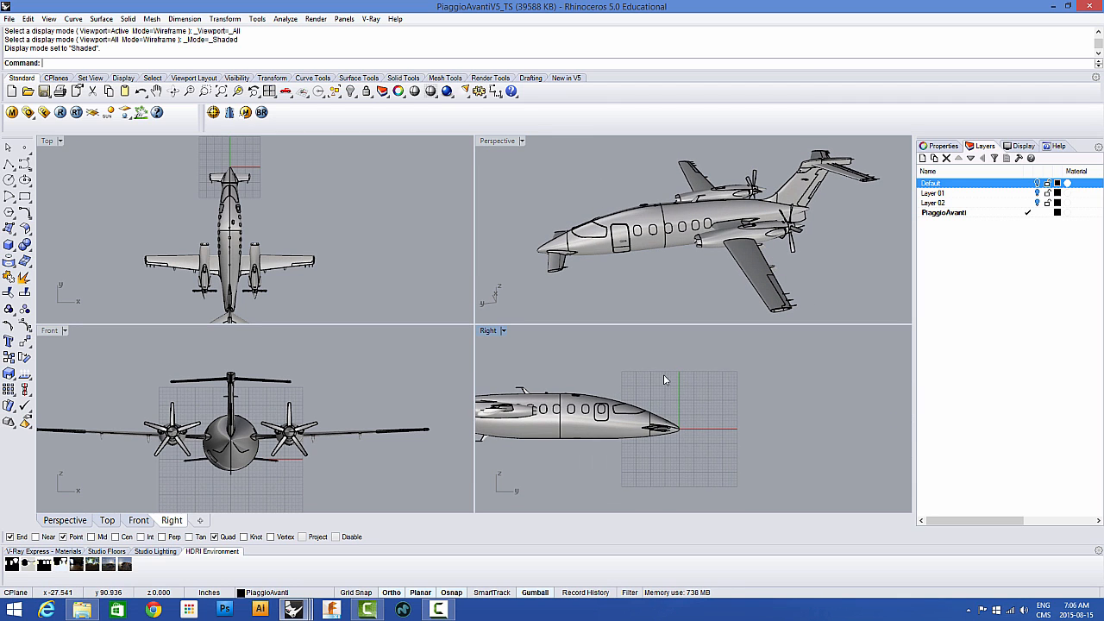
pyautogui.scroll(4, 646, 402)
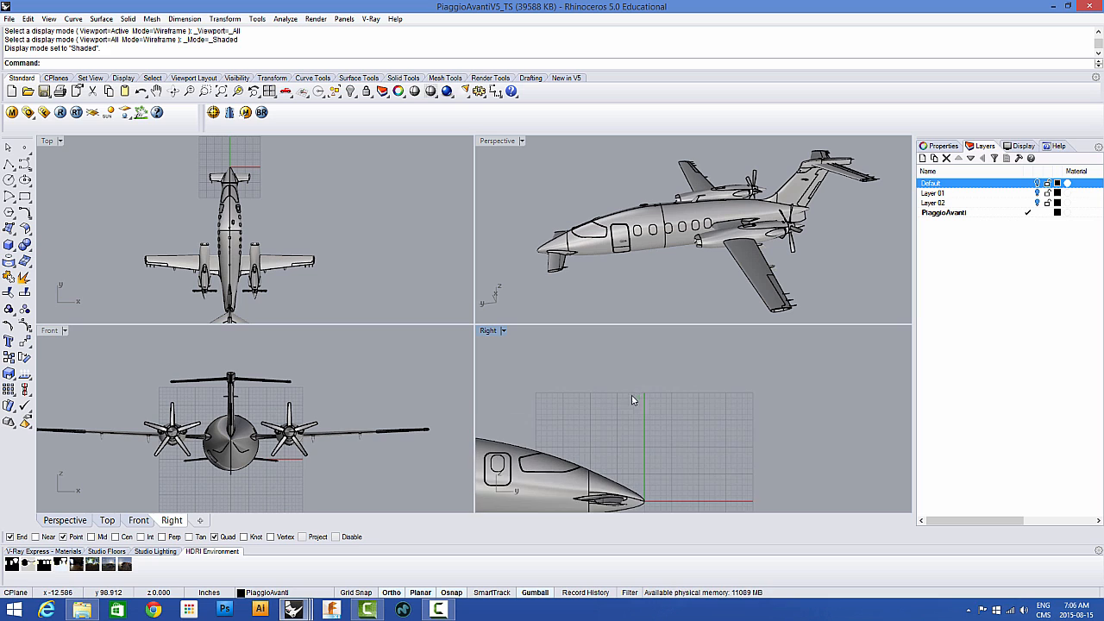
pyautogui.press('F7')
pyautogui.press('F7')
pyautogui.press('F7')
pyautogui.press('F7')
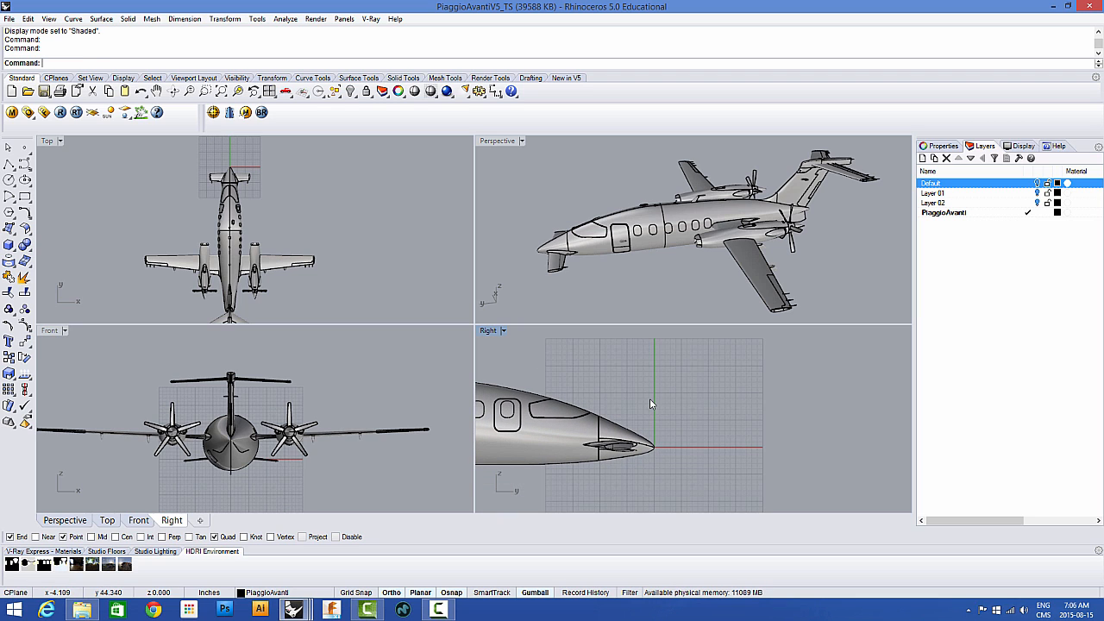
# Step: Inspect the shaded aircraft from close up in the Front view and from a higher angle in the Perspective view
pyautogui.moveTo(281, 388); pyautogui.dragTo(332, 344, button='right')
pyautogui.scroll(6, 262, 391)
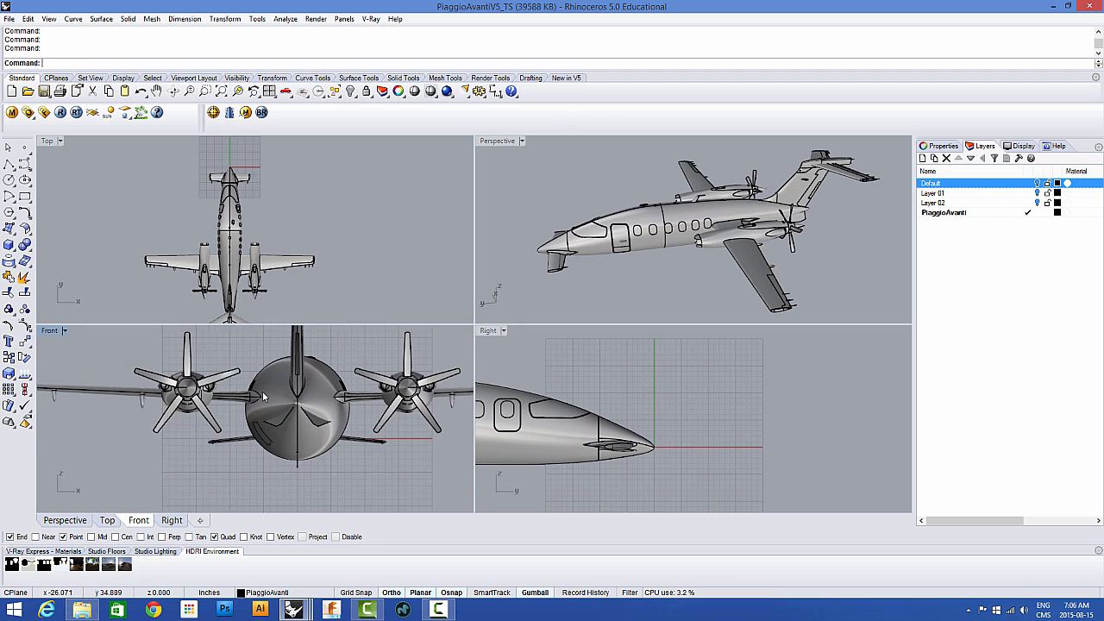
pyautogui.scroll(-2, 262, 391)
pyautogui.scroll(-2, 262, 391)
pyautogui.click(556, 192)
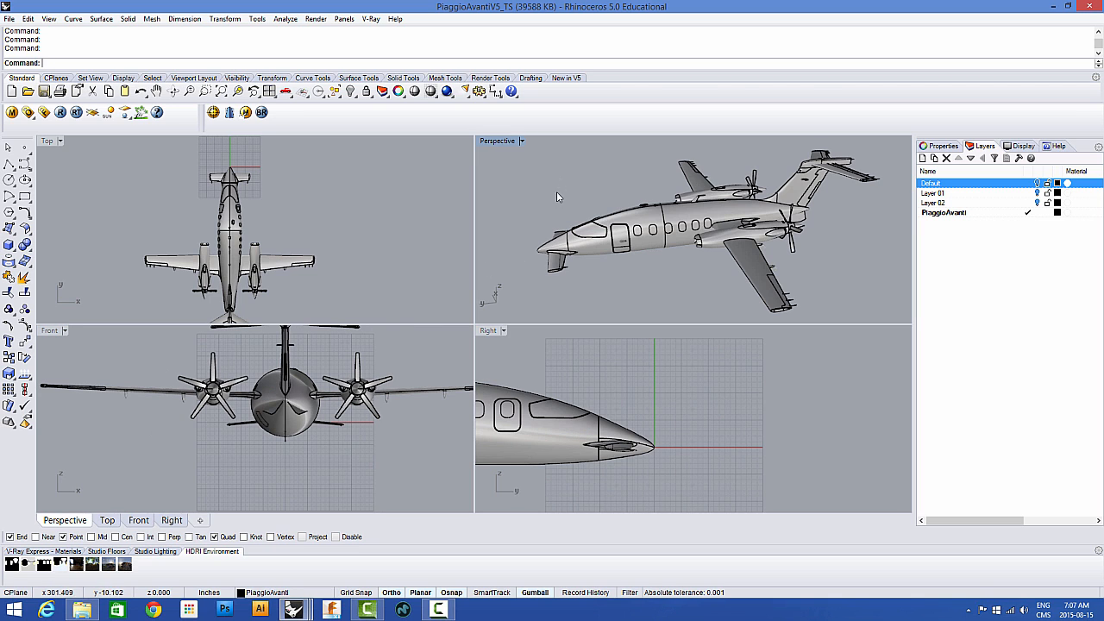
pyautogui.scroll(-5, 556, 192)
pyautogui.scroll(2, 559, 257)
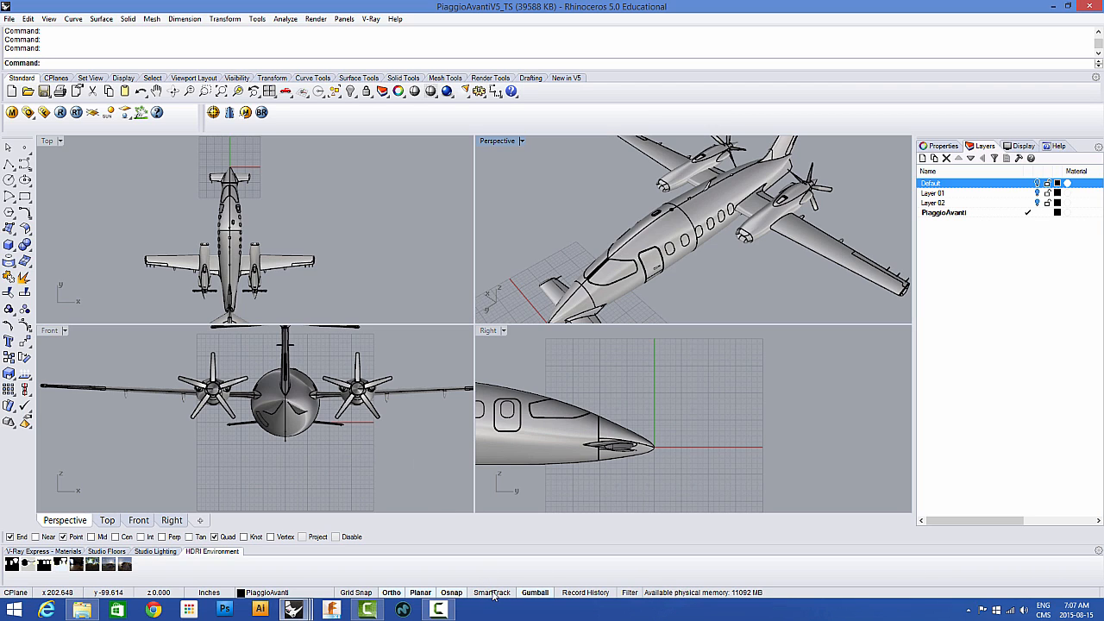
# Step: Switch to the open Constraints model
pyautogui.click(534, 594)
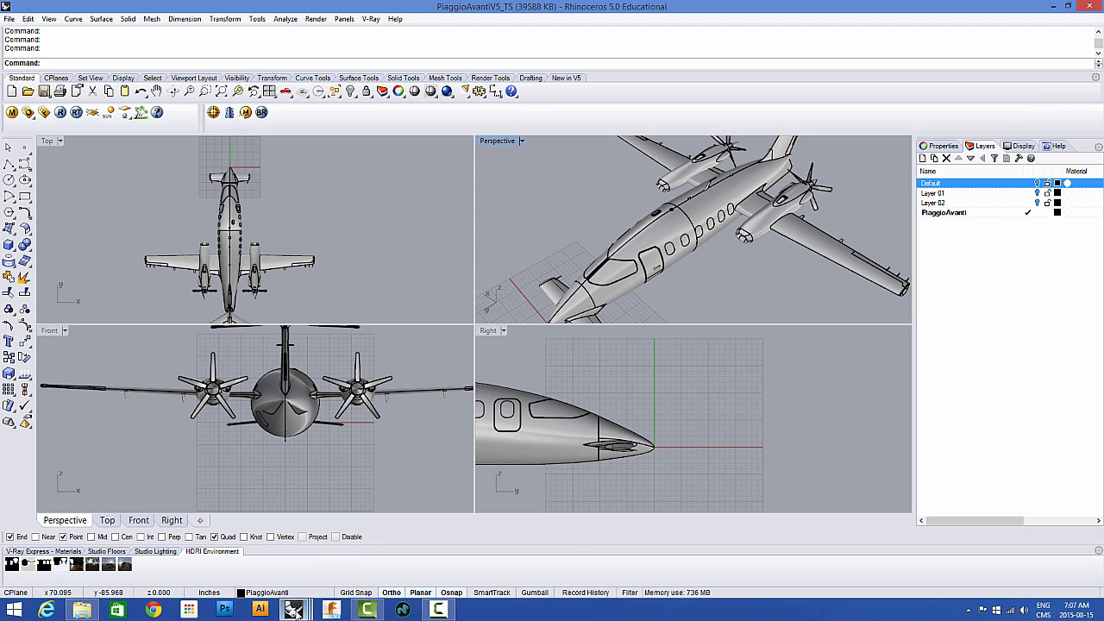
pyautogui.moveTo(295, 610)
pyautogui.click(312, 549)
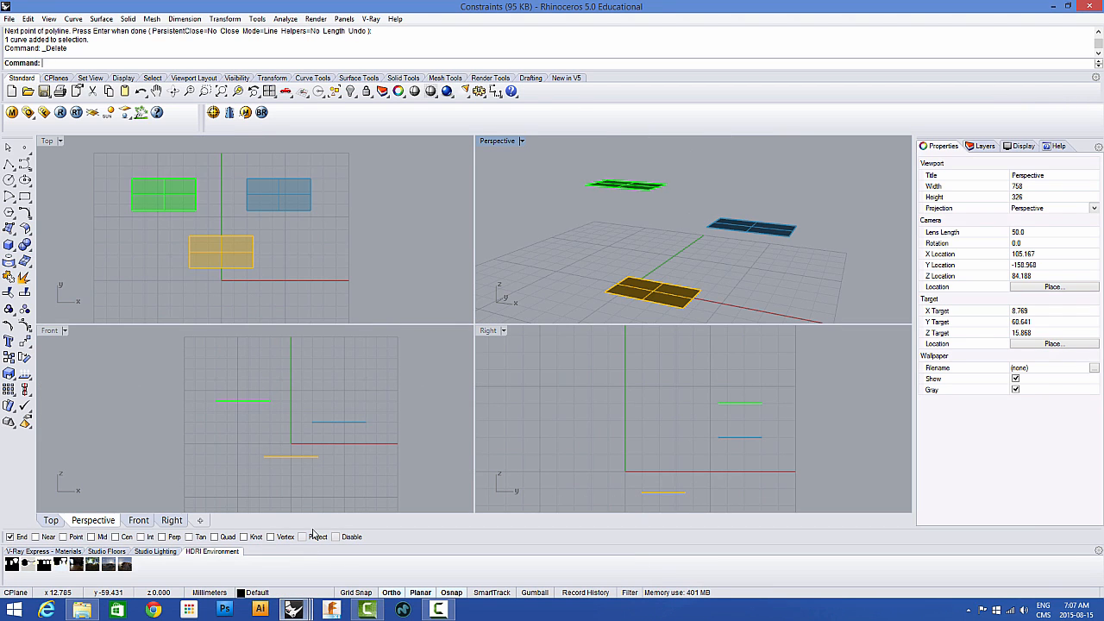
# Step: Alternate between the Perspective viewport's properties and the layer list, finishing on the layer list
pyautogui.click(983, 147)
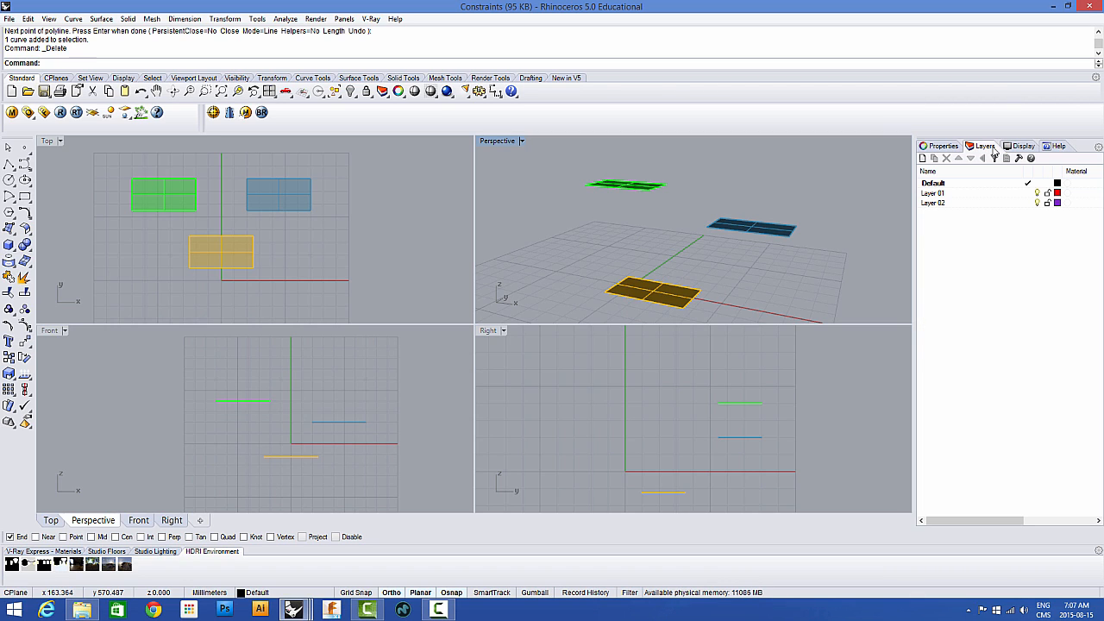
pyautogui.click(949, 147)
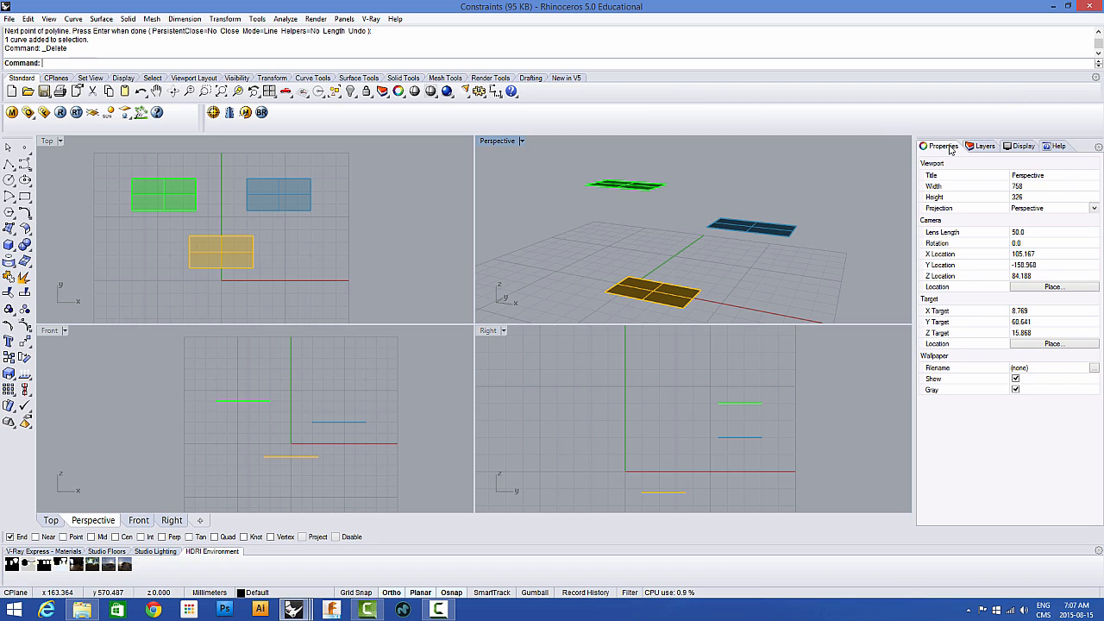
pyautogui.click(982, 148)
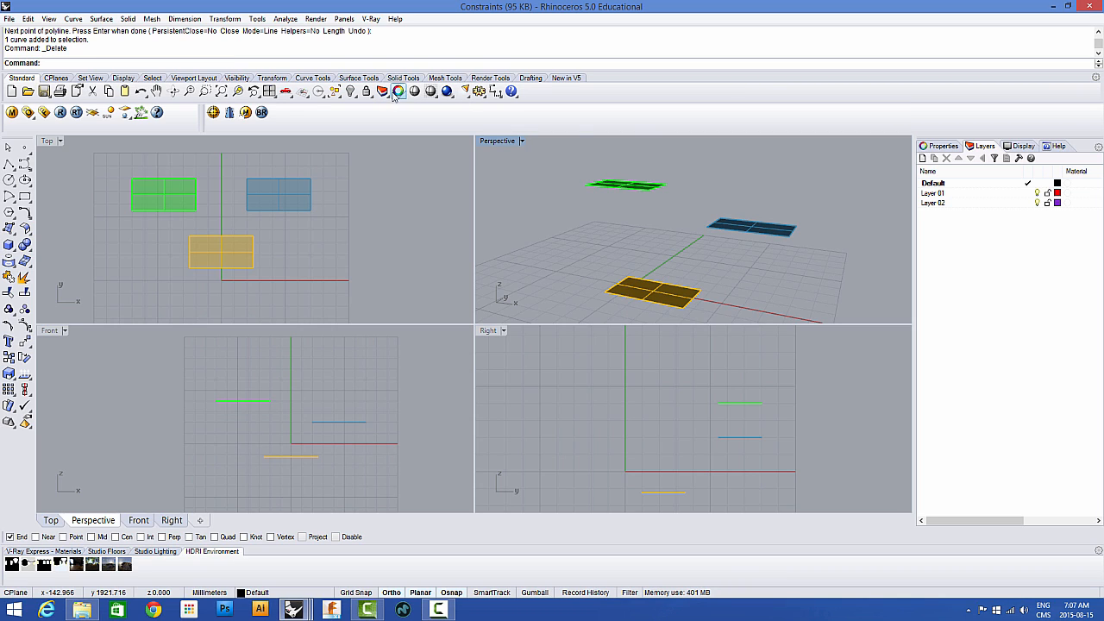
pyautogui.click(949, 147)
pyautogui.click(981, 146)
pyautogui.click(945, 146)
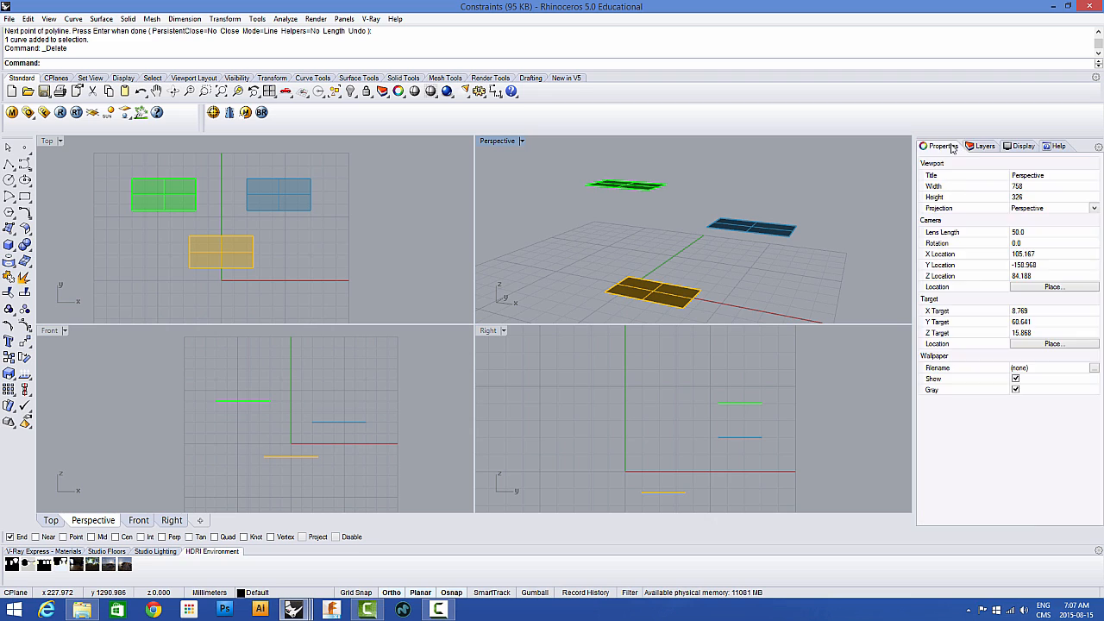
pyautogui.click(984, 145)
pyautogui.click(949, 146)
pyautogui.click(980, 146)
pyautogui.click(945, 145)
pyautogui.click(988, 146)
pyautogui.click(949, 146)
pyautogui.click(977, 147)
pyautogui.click(945, 146)
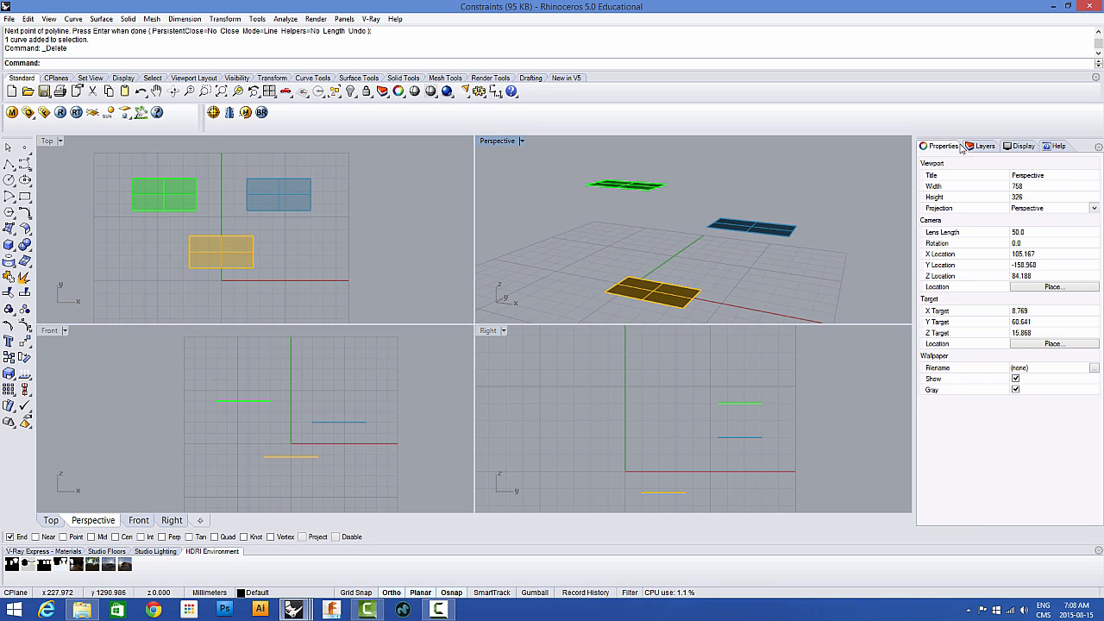
pyautogui.click(984, 145)
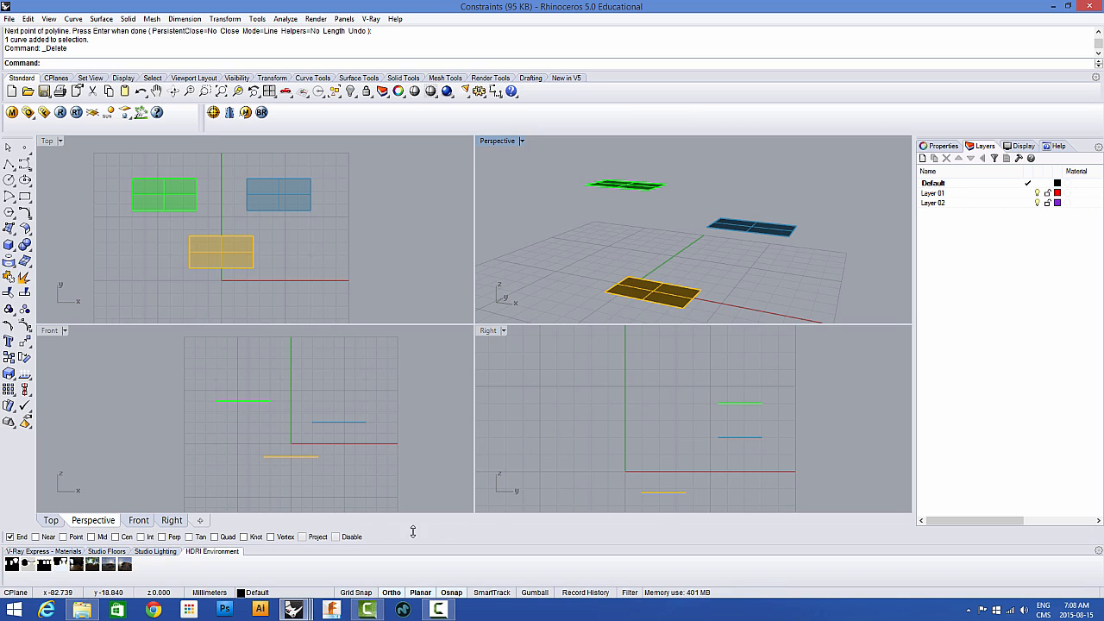
# Step: Resize the viewports by moving their horizontal and vertical dividers, and restore the even four-viewport layout
pyautogui.click(421, 593)
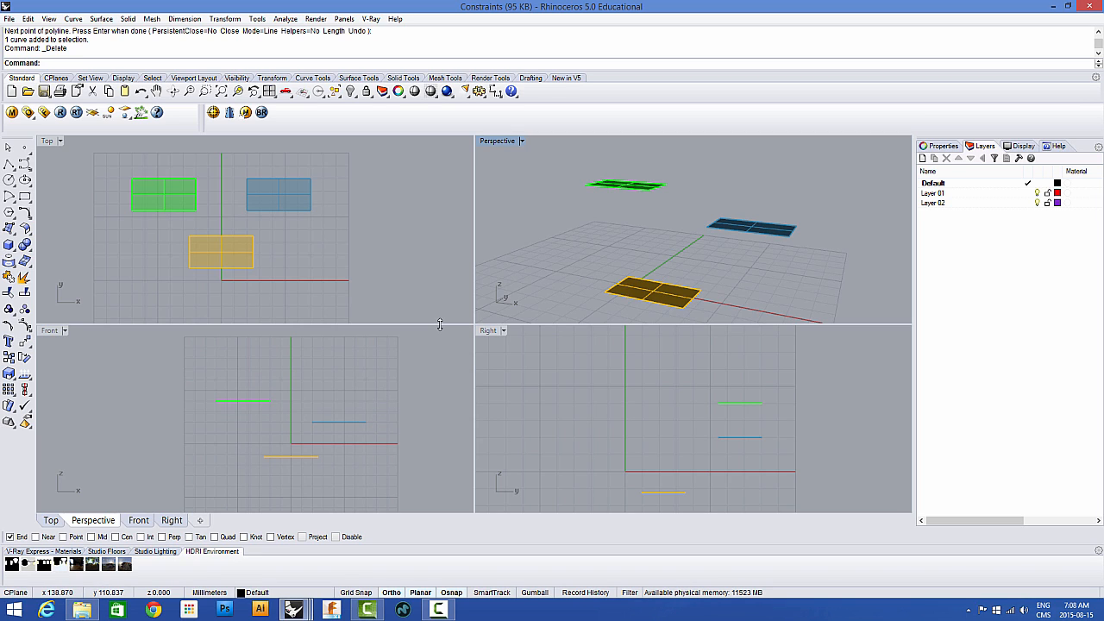
pyautogui.moveTo(440, 324); pyautogui.dragTo(440, 304)
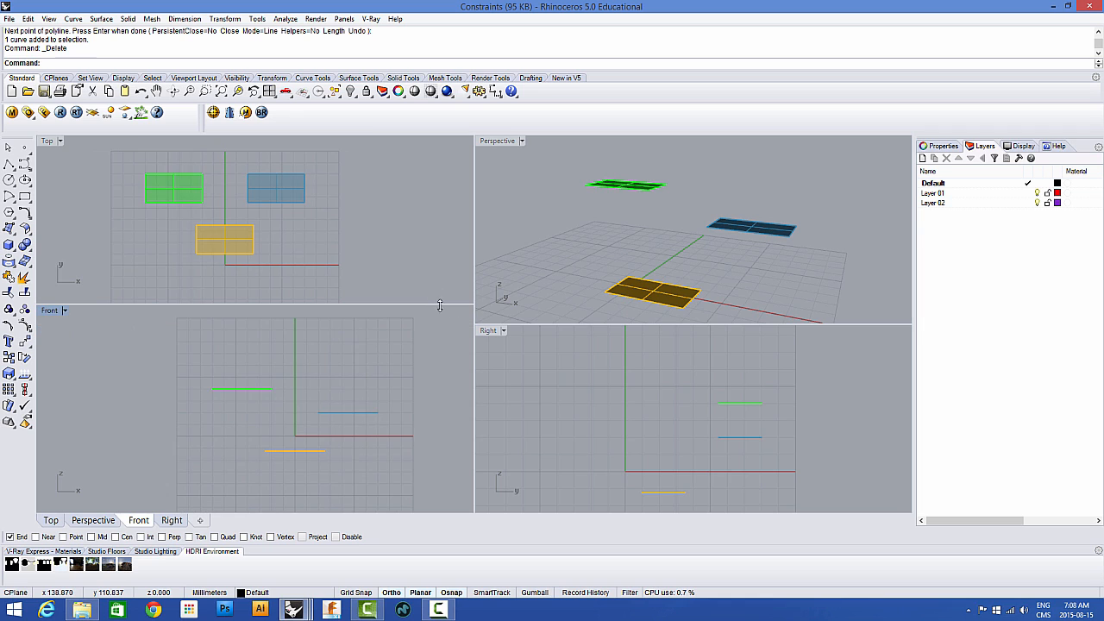
pyautogui.moveTo(473, 365); pyautogui.dragTo(522, 365)
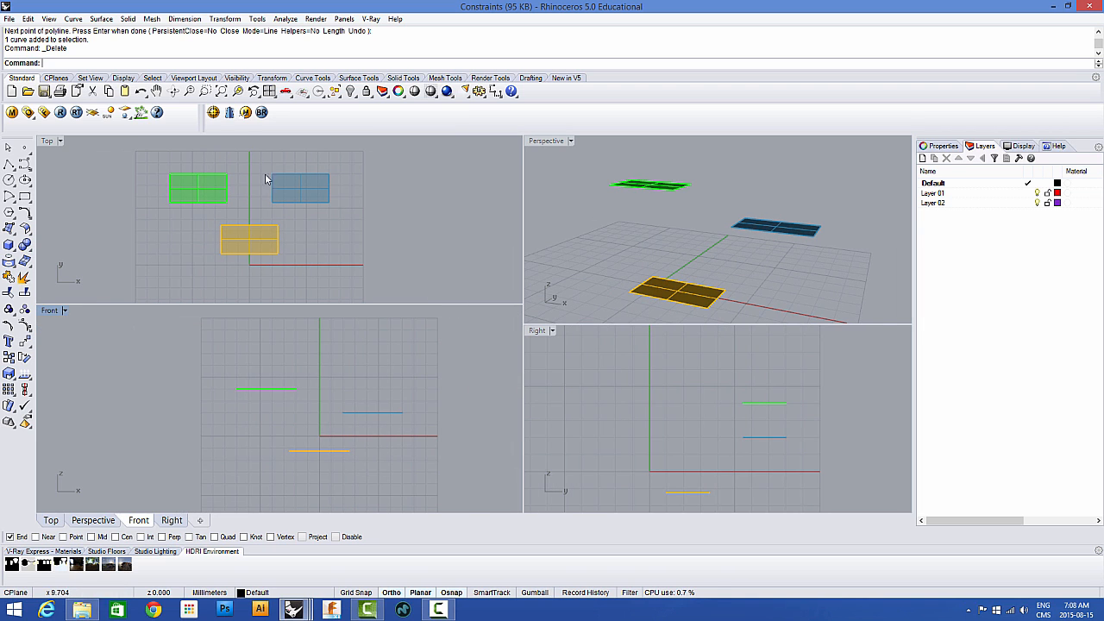
pyautogui.click(269, 91)
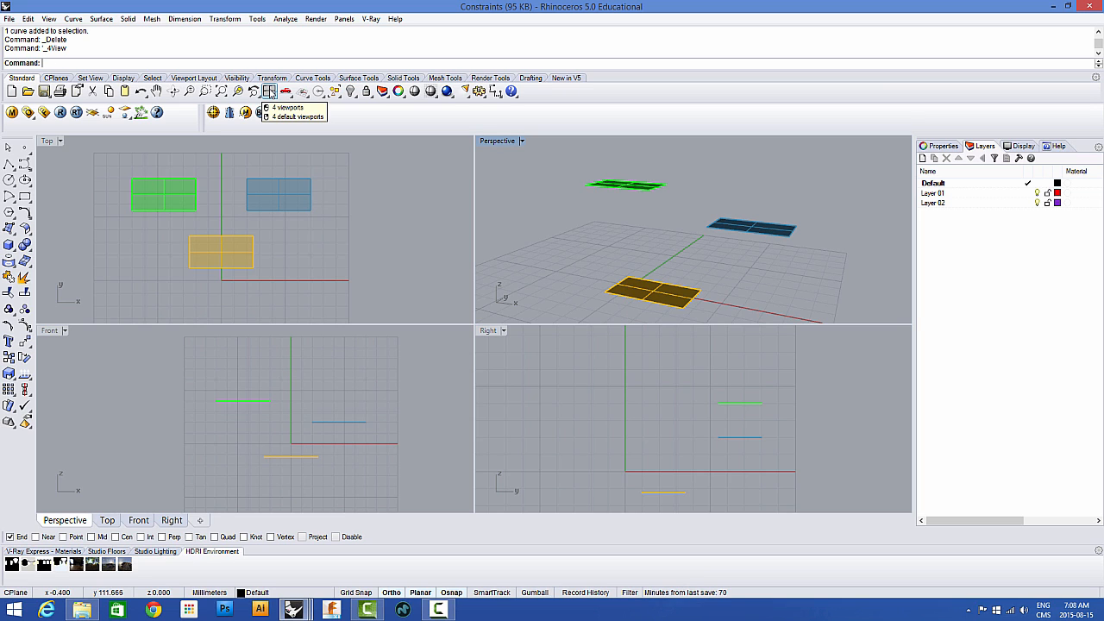
# Step: Maximize the Top view, zoom in and pan around the green rectangle, and fit all objects with Zoom Extents
pyautogui.doubleClick(48, 141)
pyautogui.scroll(6, 269, 259)
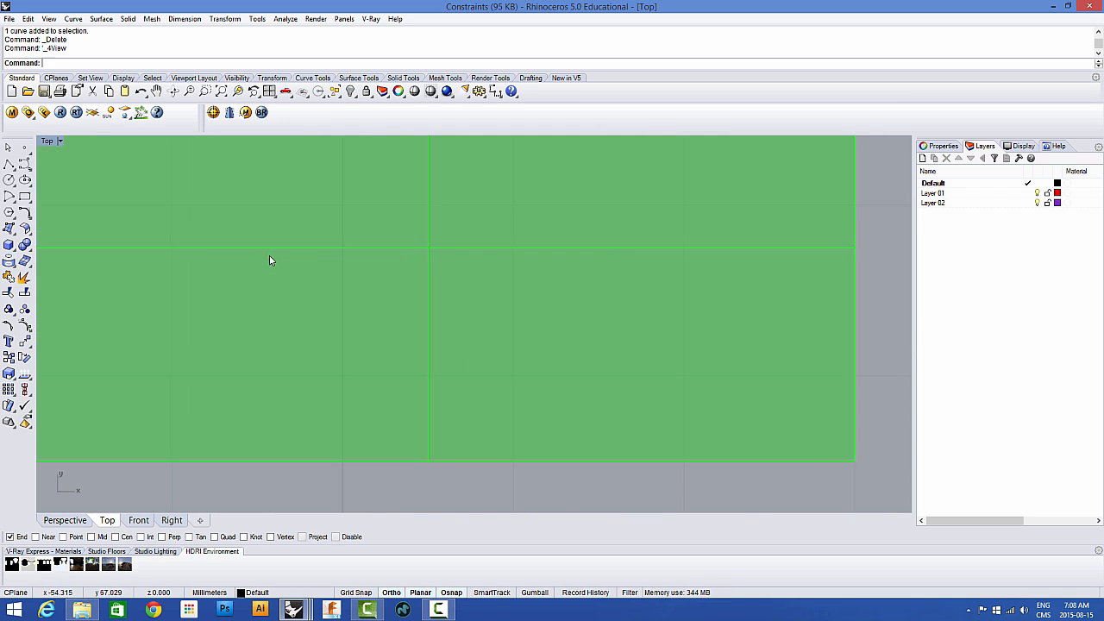
pyautogui.moveTo(269, 255); pyautogui.dragTo(186, 194, button='right')
pyautogui.scroll(-4, 311, 275)
pyautogui.scroll(4, 439, 362)
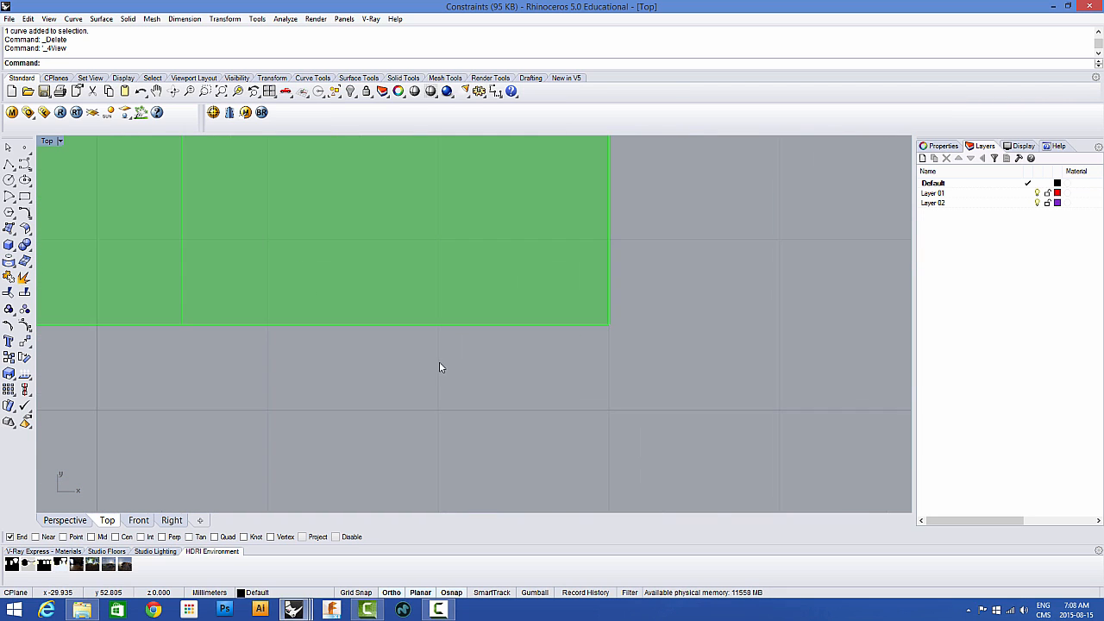
pyautogui.scroll(6, 443, 361)
pyautogui.scroll(-6, 445, 359)
pyautogui.moveTo(413, 332); pyautogui.dragTo(340, 286, button='right')
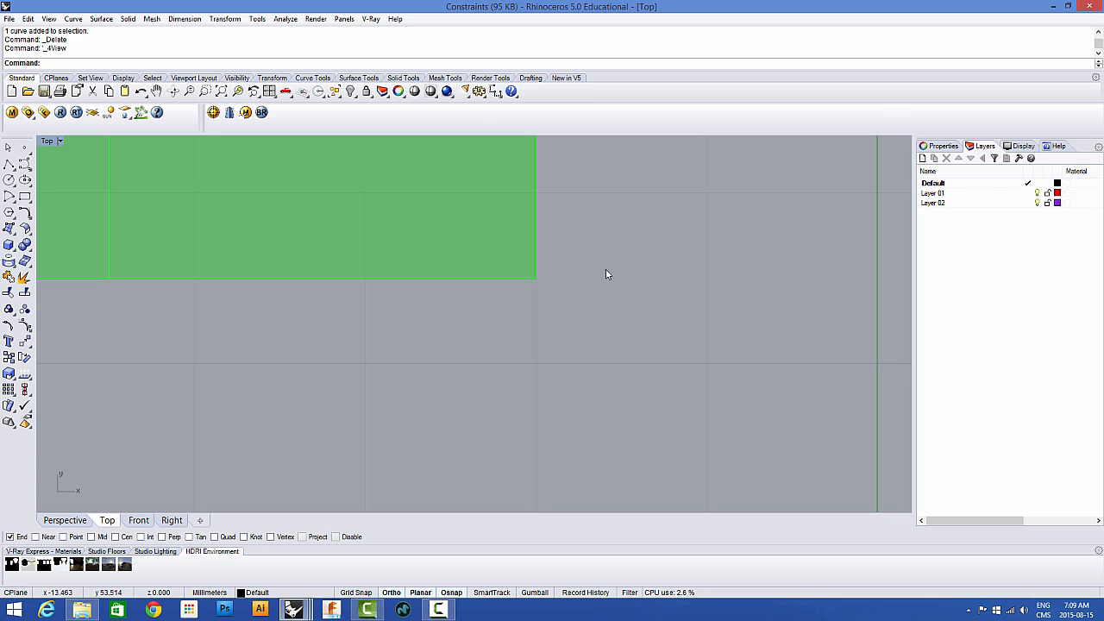
pyautogui.click(220, 91)
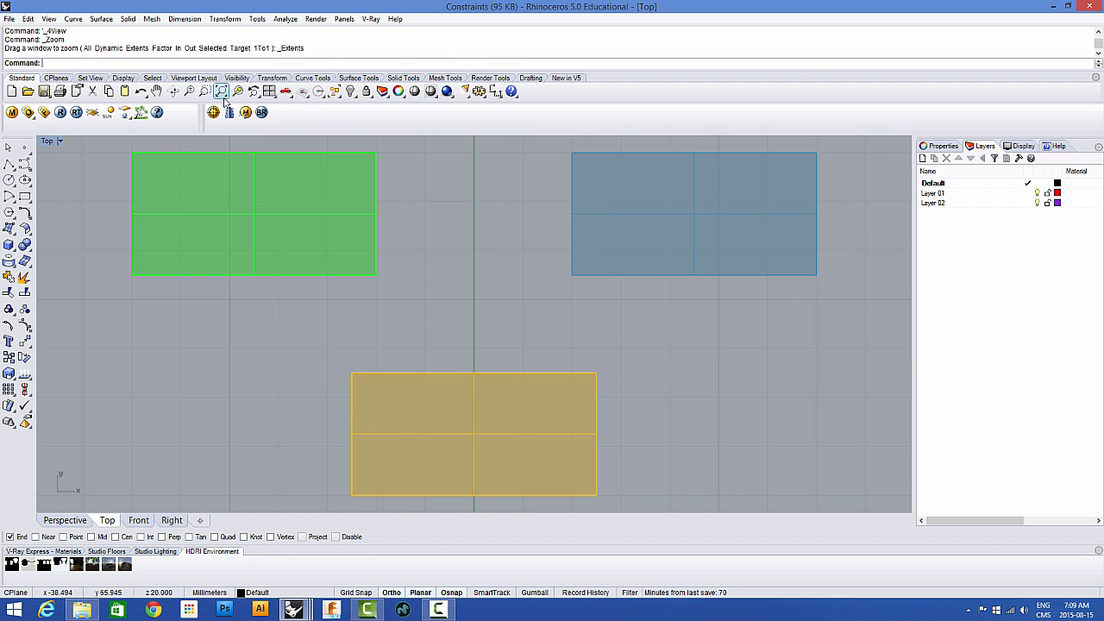
# Step: Restore the four-viewport layout, zoom in closely in every view, and fit the objects in all viewports with Zoom Extents All
pyautogui.doubleClick(47, 141)
pyautogui.scroll(6, 288, 282)
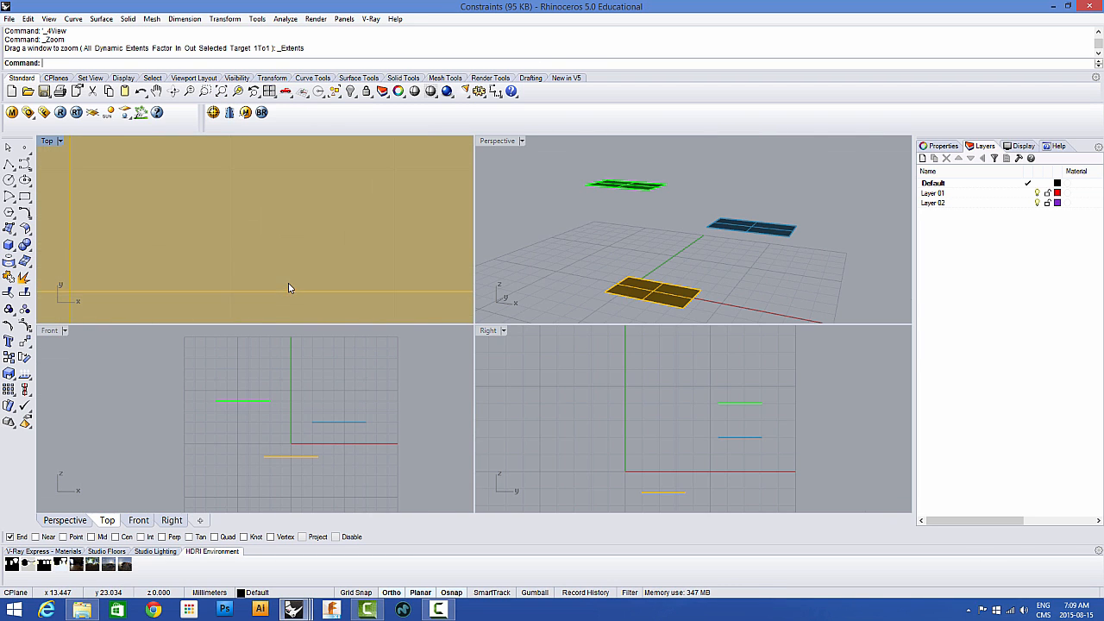
pyautogui.scroll(8, 314, 400)
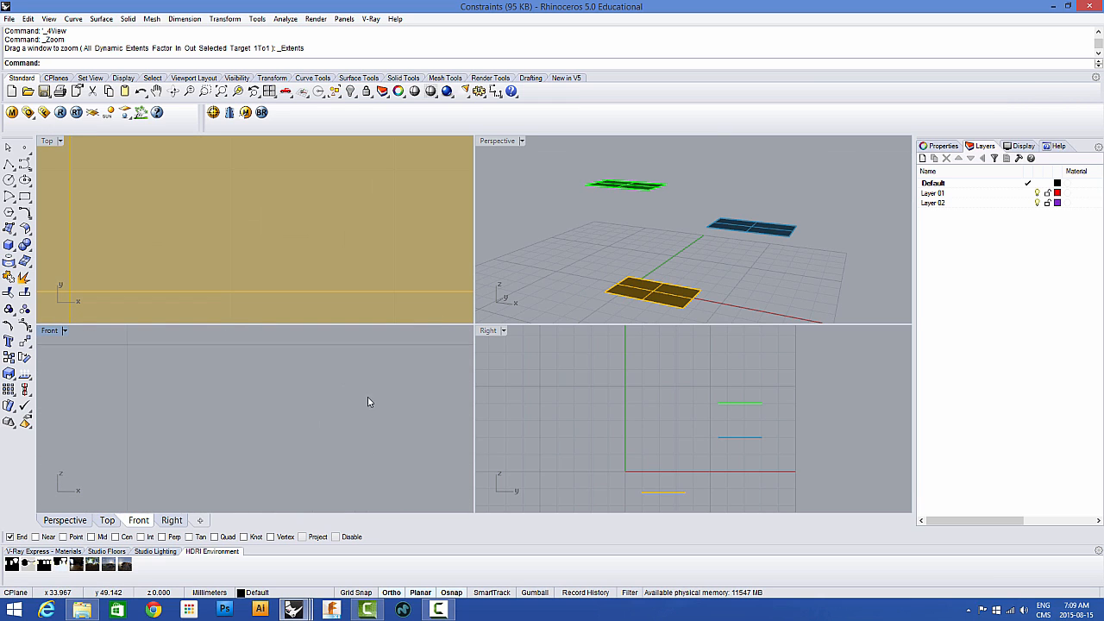
pyautogui.scroll(8, 681, 418)
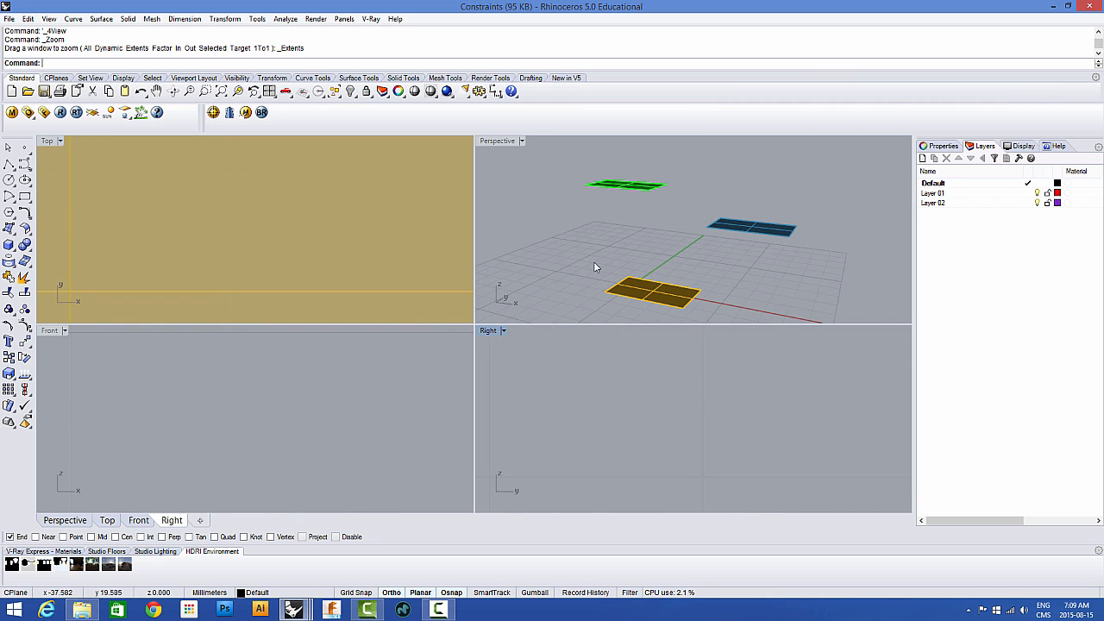
pyautogui.scroll(8, 601, 260)
pyautogui.moveTo(604, 261); pyautogui.dragTo(740, 238, button='right')
pyautogui.scroll(-3, 761, 261)
pyautogui.scroll(-4, 739, 237)
pyautogui.scroll(6, 700, 237)
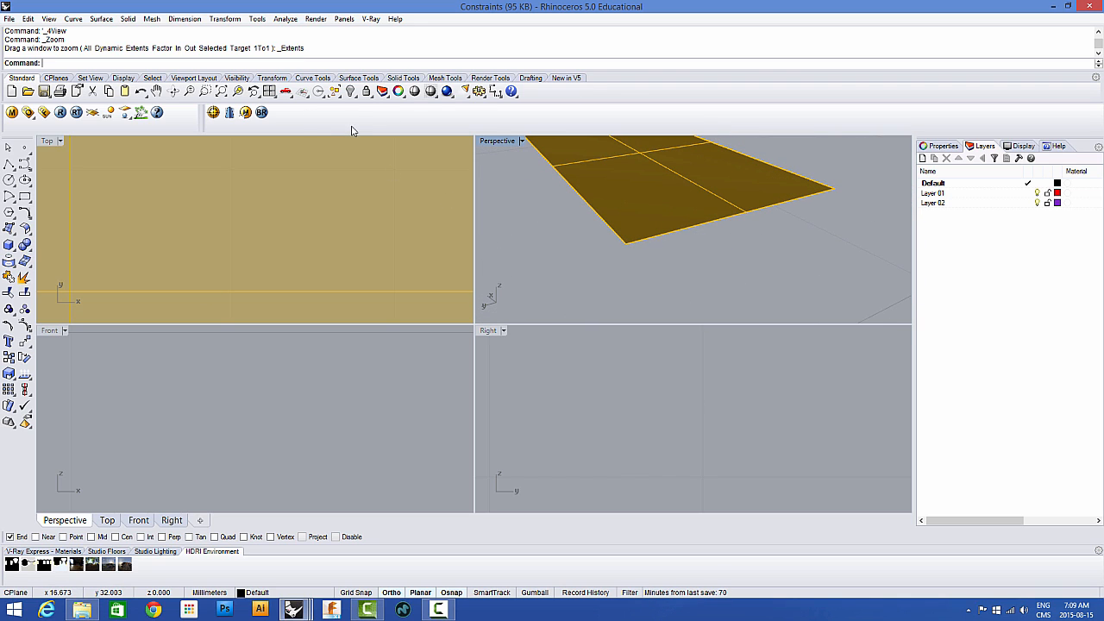
pyautogui.rightClick(222, 92)
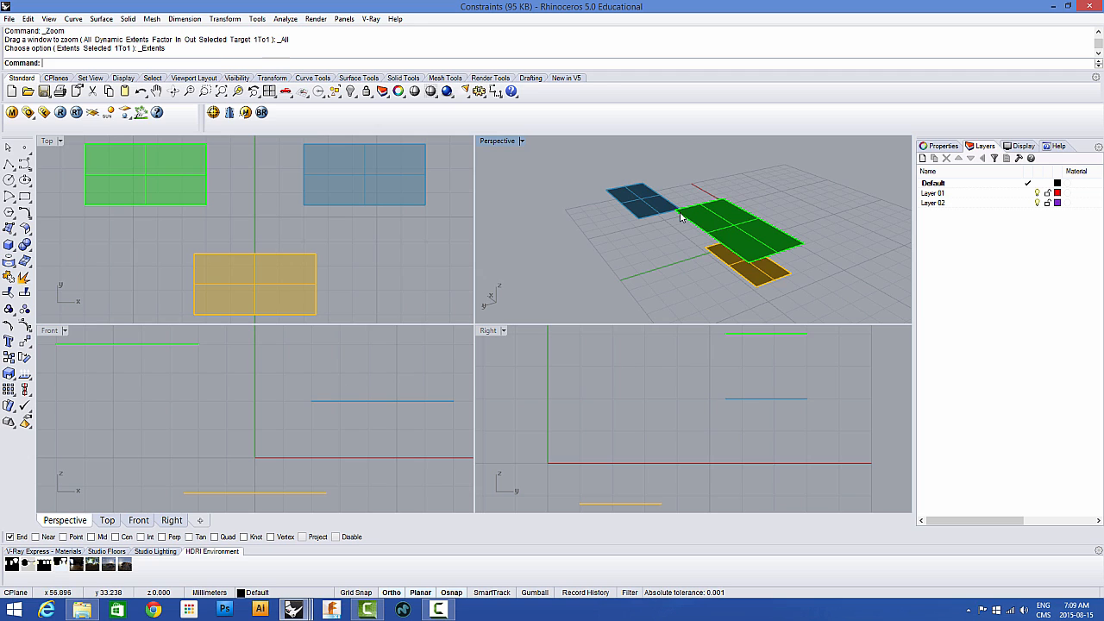
# Step: Hide the blue rectangular surface and show it again
pyautogui.moveTo(682, 215); pyautogui.dragTo(539, 189, button='right')
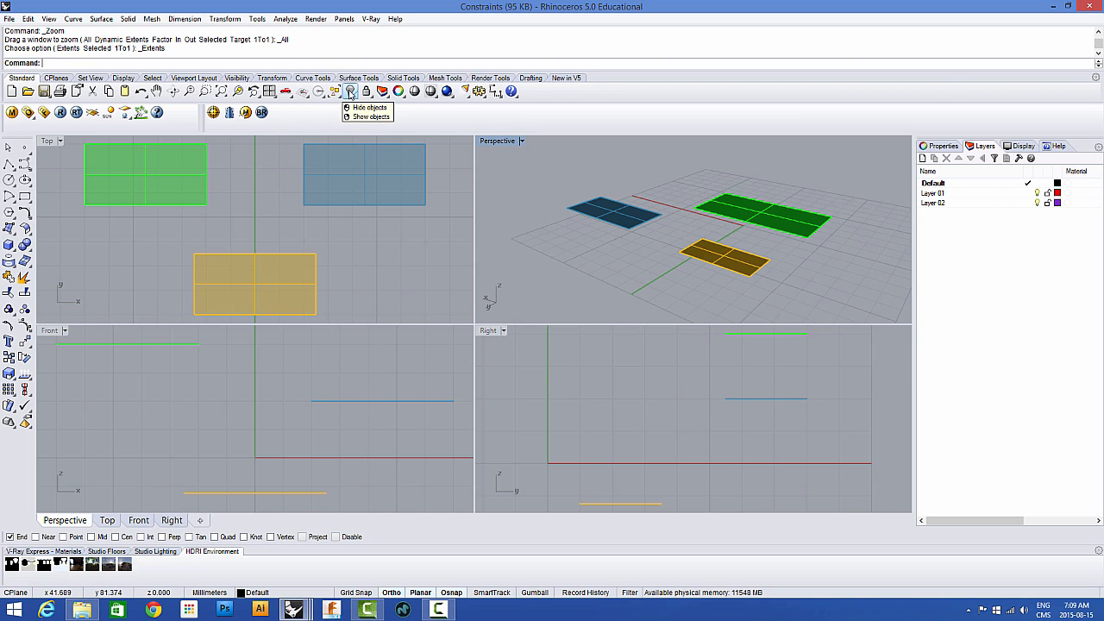
pyautogui.click(378, 168)
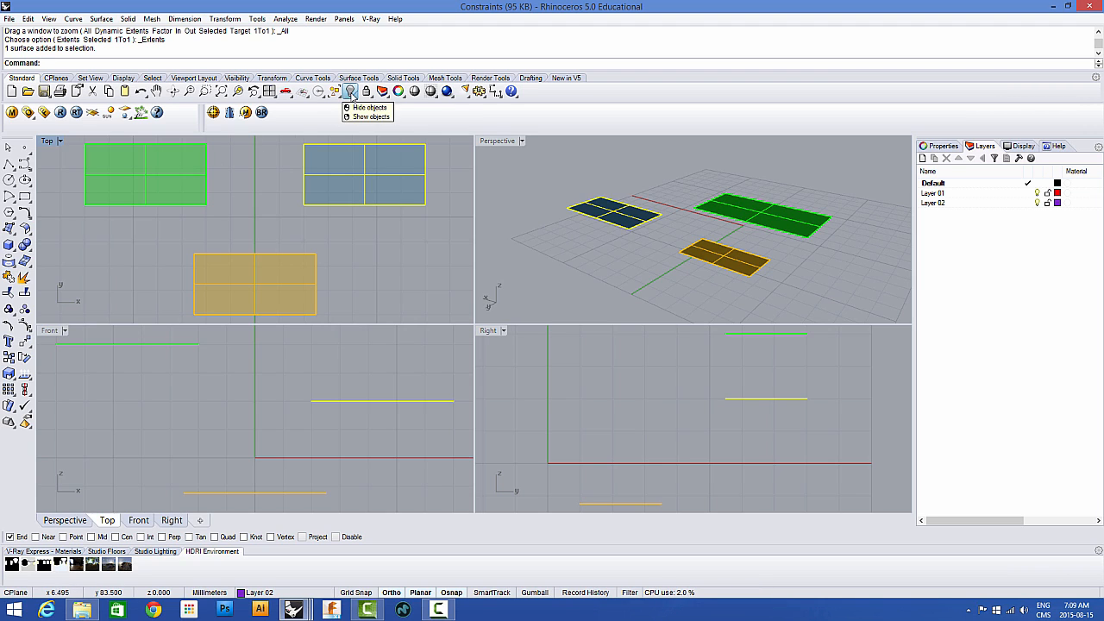
pyautogui.click(350, 92)
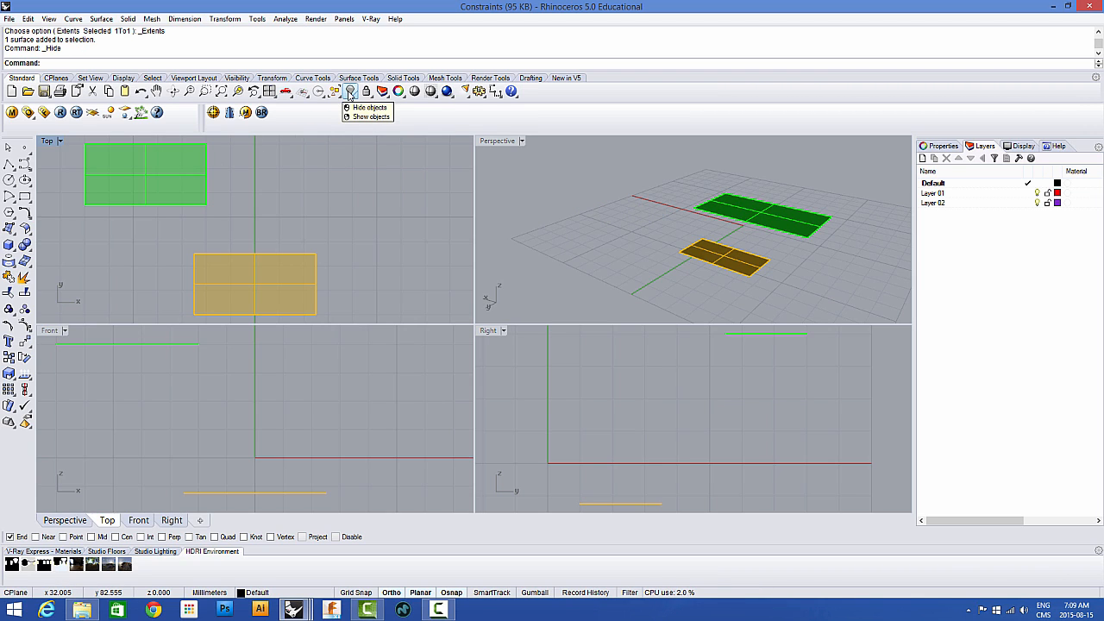
pyautogui.rightClick(350, 91)
pyautogui.moveTo(365, 184); pyautogui.dragTo(355, 204, button='right')
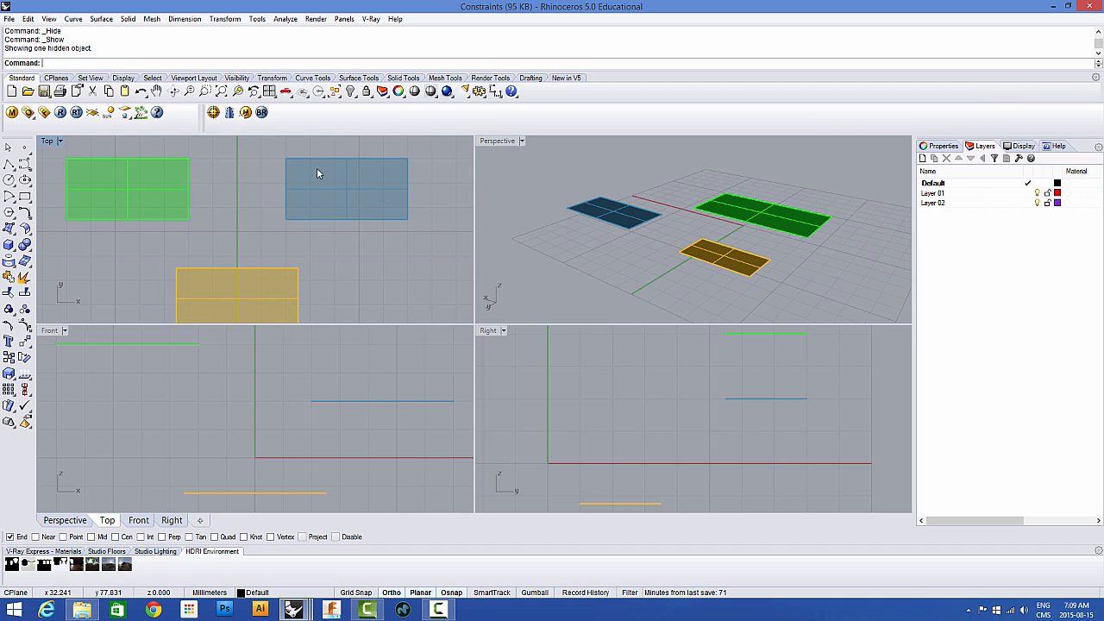
# Step: Switch to the Delete model, select the red circle and the nearby open curves one at a time, and clear the selection
pyautogui.click(304, 613)
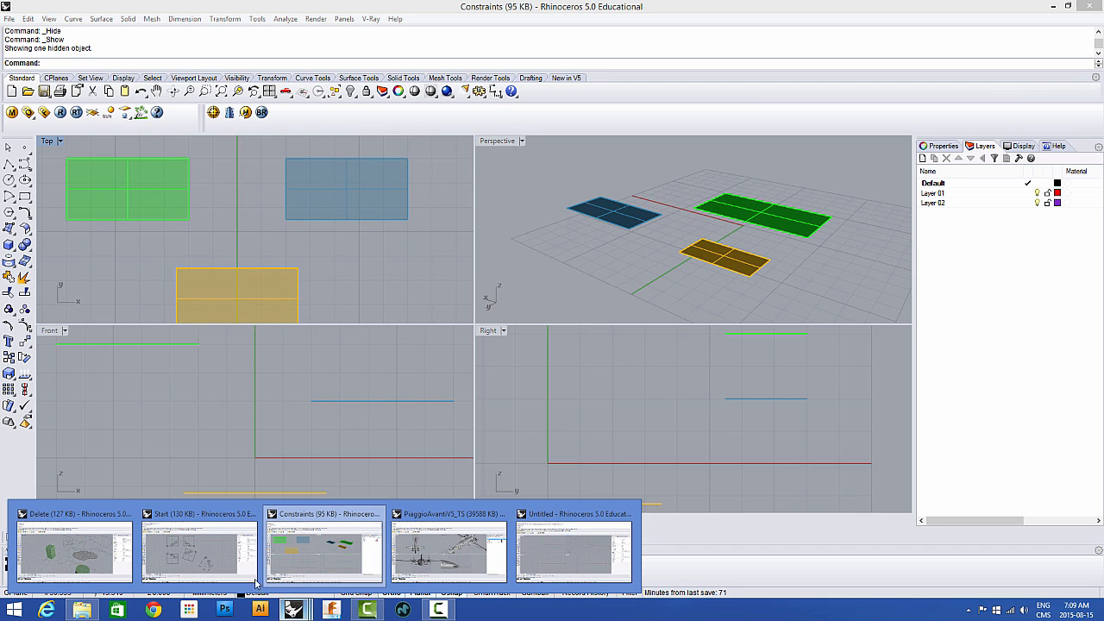
pyautogui.moveTo(215, 555)
pyautogui.click(74, 552)
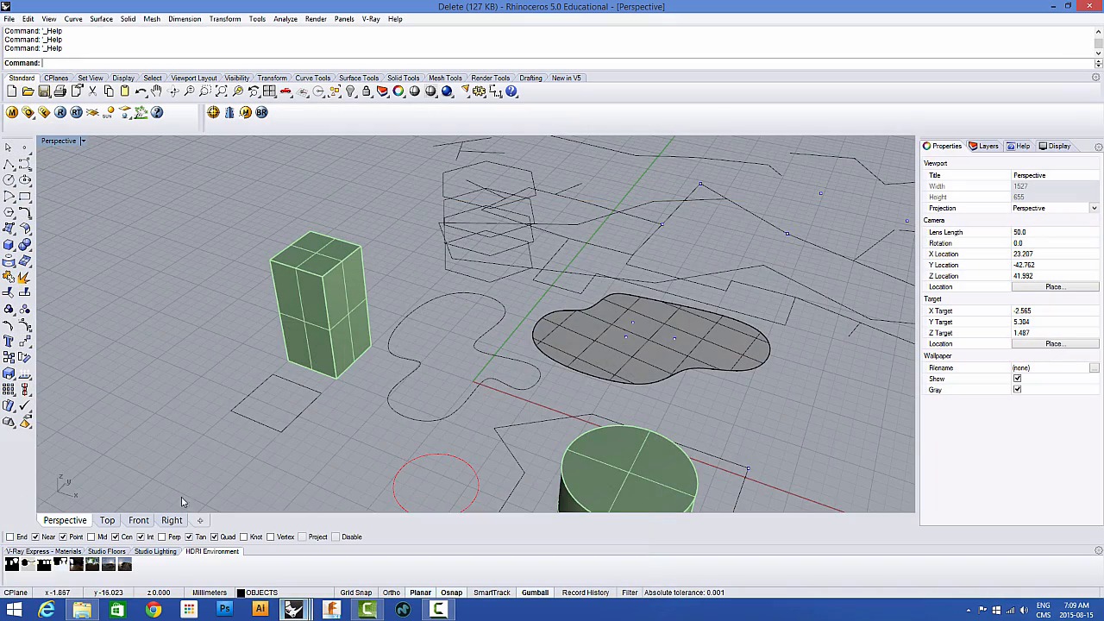
pyautogui.click(475, 419)
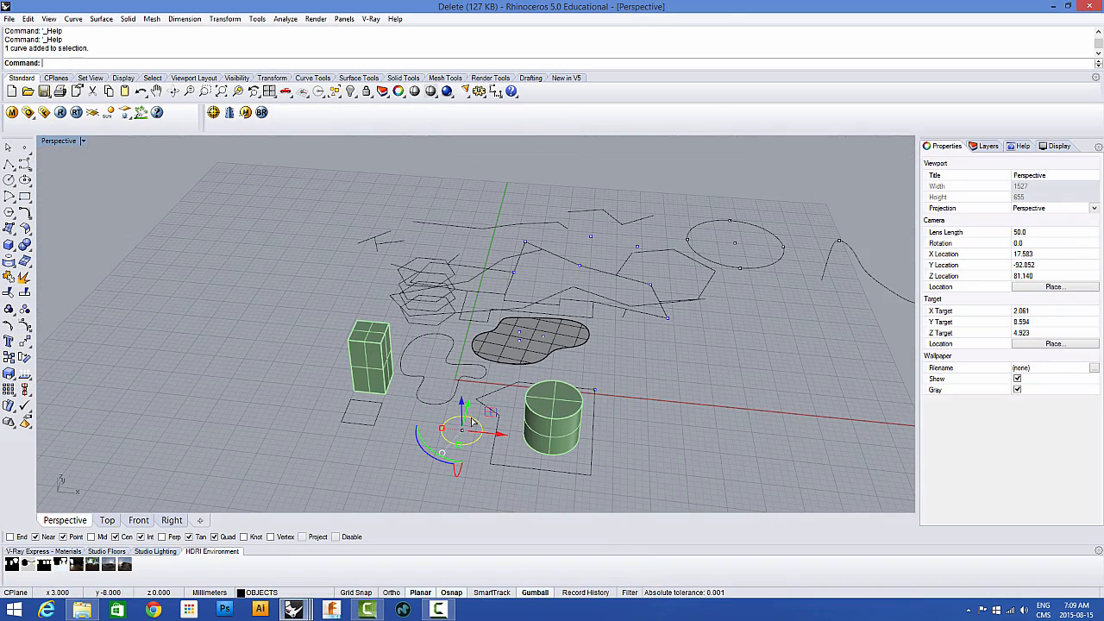
pyautogui.click(492, 454)
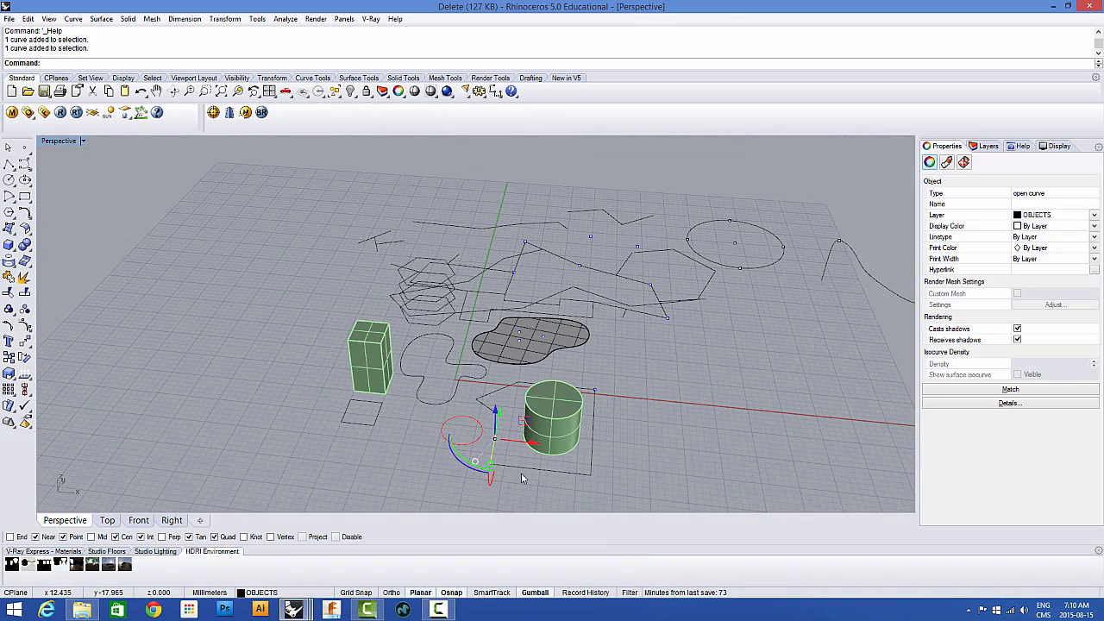
pyautogui.click(523, 469)
pyautogui.click(625, 420)
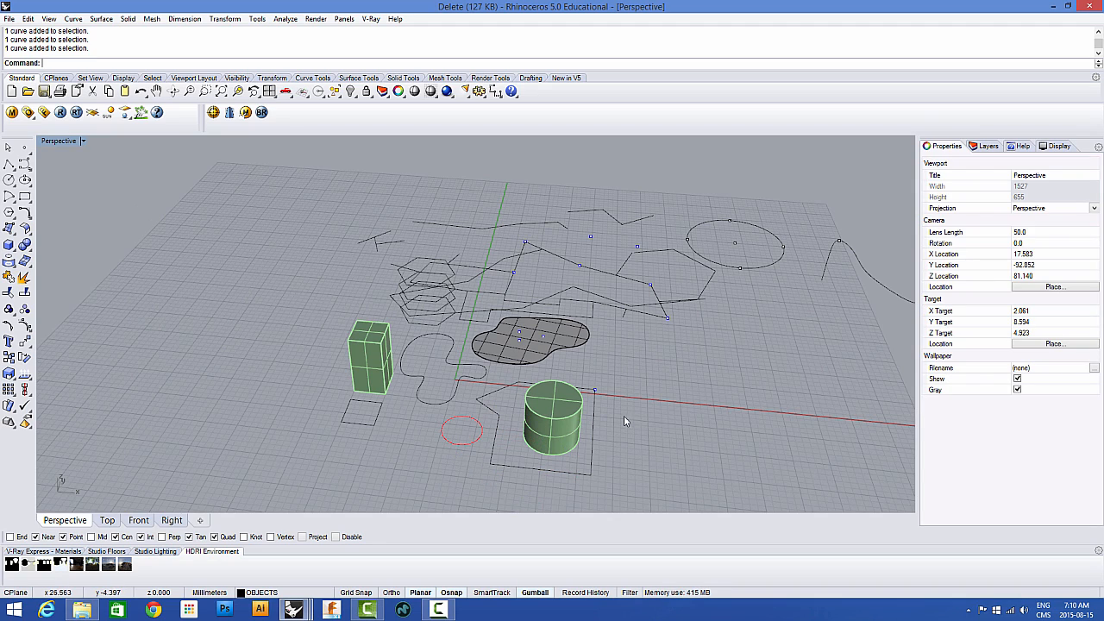
# Step: Select the green cylinder and add the open curves around its base to the selection
pyautogui.moveTo(625, 423); pyautogui.dragTo(578, 428, button='right')
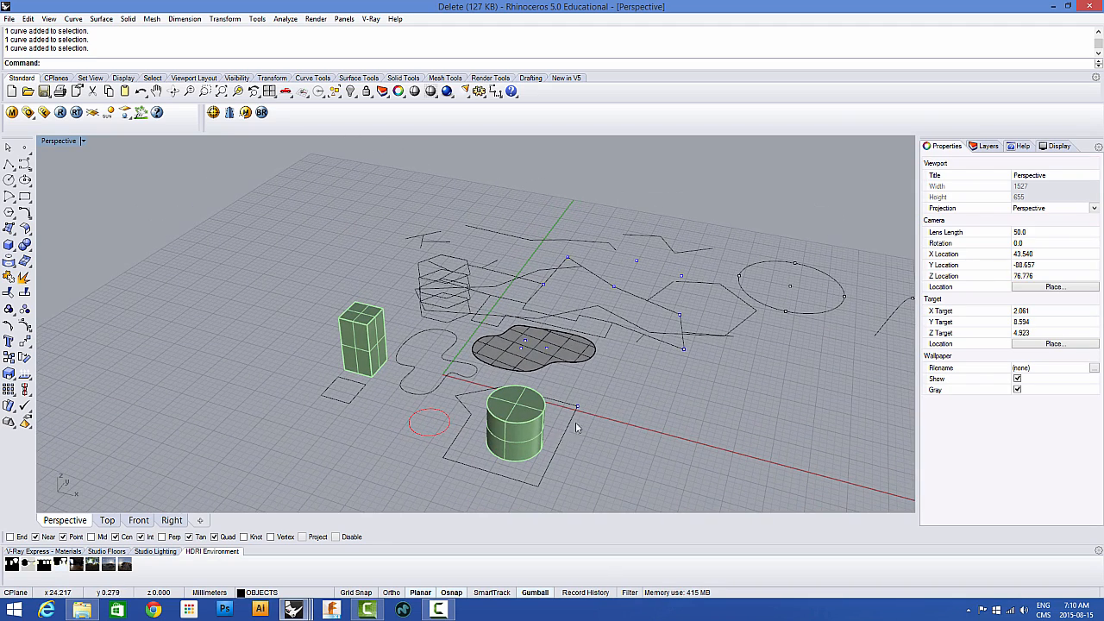
pyautogui.click(523, 435)
pyautogui.keyDown('shift'); pyautogui.click(508, 480); pyautogui.keyUp('shift')
pyautogui.keyDown('shift'); pyautogui.click(507, 483); pyautogui.keyUp('shift')
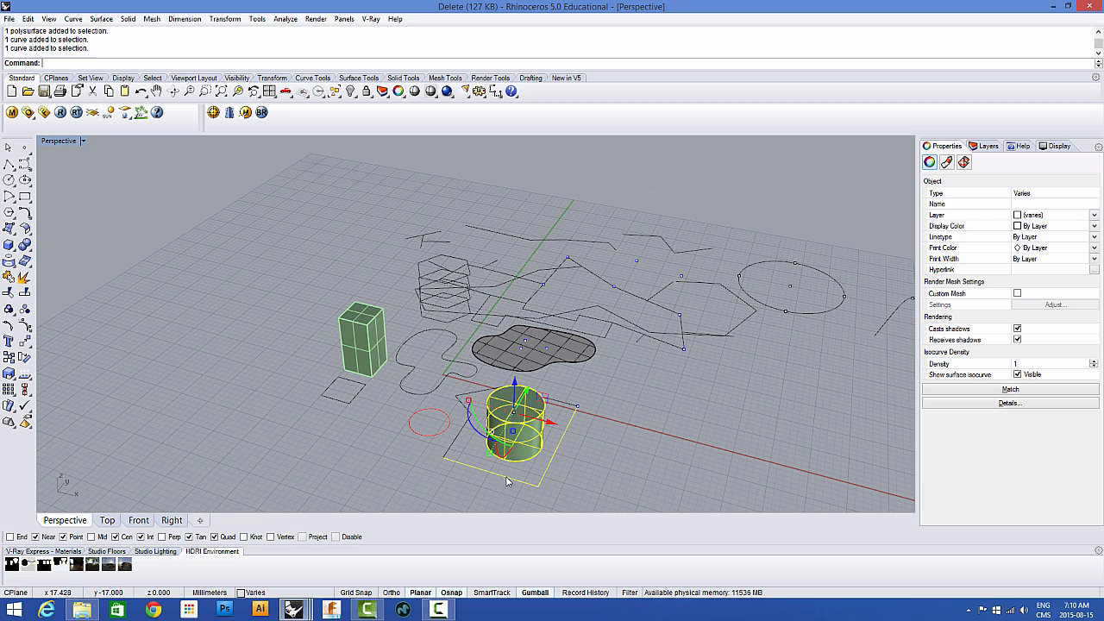
pyautogui.keyDown('shift'); pyautogui.click(458, 445); pyautogui.keyUp('shift')
# Step: Remove the curves around the cylinder's base and the cylinder itself from the selection one by one
pyautogui.keyDown('ctrl'); pyautogui.click(457, 445); pyautogui.keyUp('ctrl')
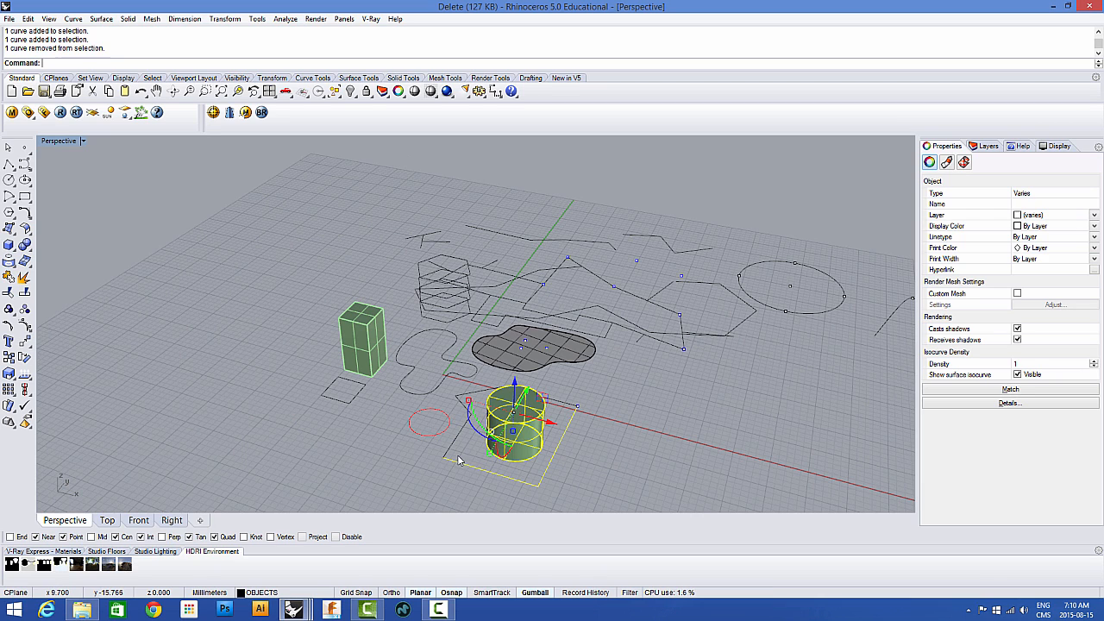
pyautogui.keyDown('ctrl'); pyautogui.click(489, 473); pyautogui.keyUp('ctrl')
pyautogui.keyDown('ctrl'); pyautogui.click(543, 480); pyautogui.keyUp('ctrl')
pyautogui.keyDown('ctrl'); pyautogui.click(520, 435); pyautogui.keyUp('ctrl')
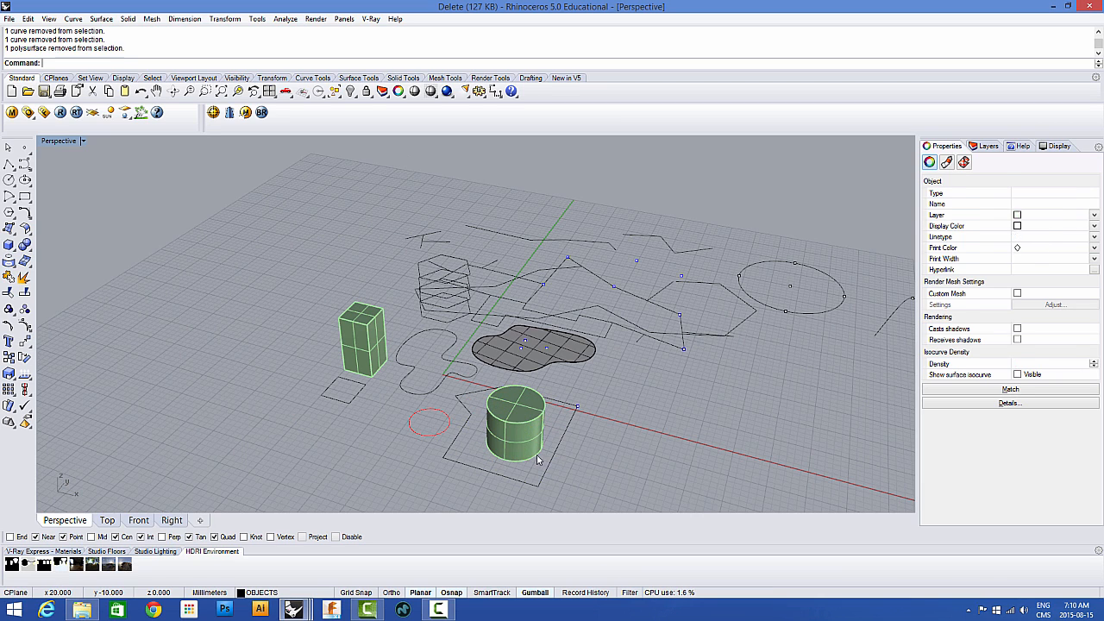
# Step: Window-select the lower part of the green box together with the square and the red circle, and clear the selection
pyautogui.scroll(-3, 520, 436)
pyautogui.moveTo(357, 322); pyautogui.dragTo(292, 339, button='right')
pyautogui.scroll(3, 313, 366)
pyautogui.moveTo(313, 364); pyautogui.dragTo(520, 490)
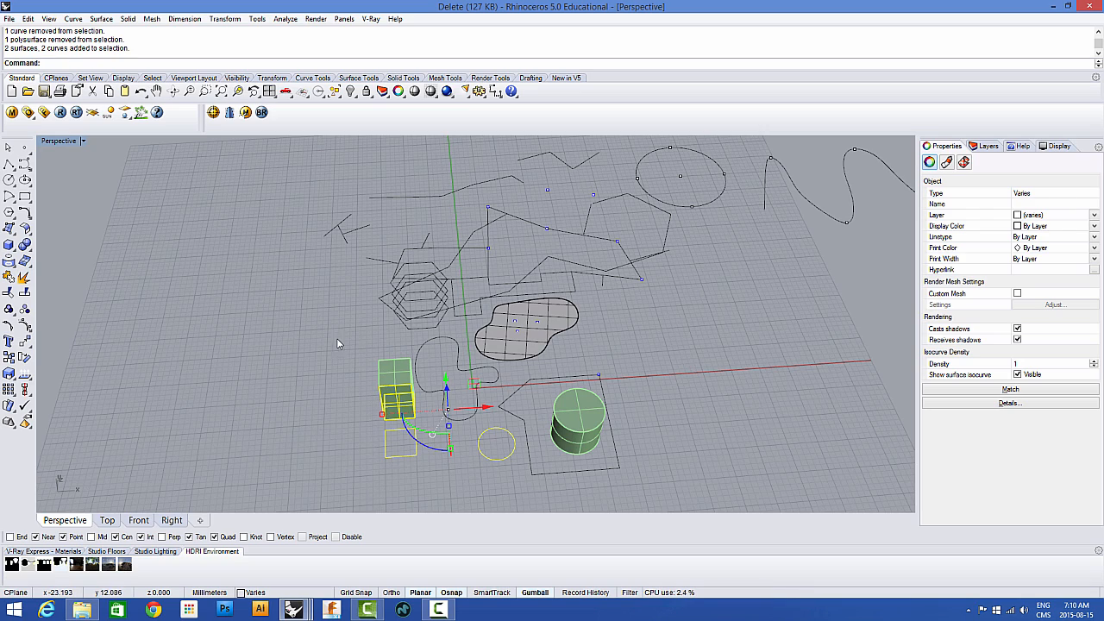
pyautogui.scroll(4, 455, 380)
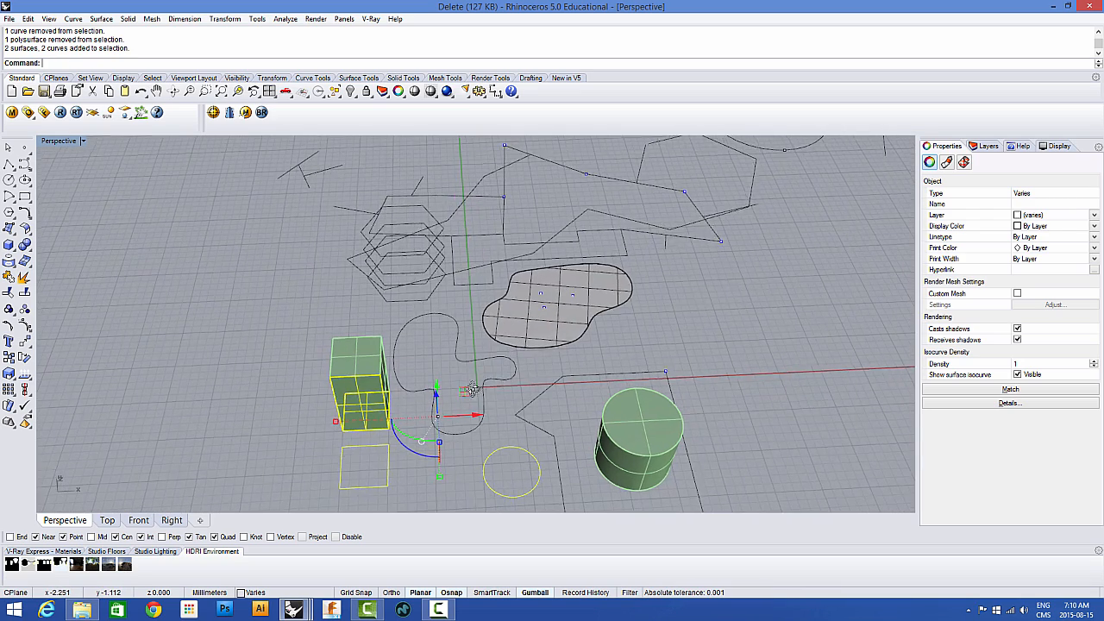
pyautogui.scroll(1, 454, 380)
pyautogui.click(247, 282)
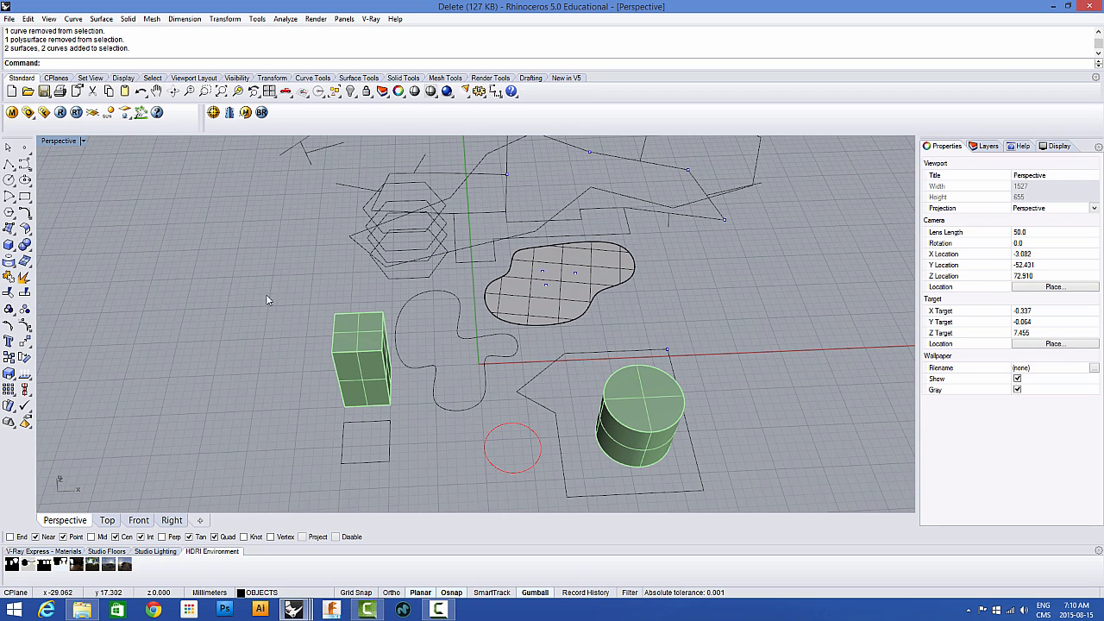
# Step: Window-select the box, square, circle and closed freeform curve, make a crossing selection over the same area, and clear each selection
pyautogui.moveTo(261, 276); pyautogui.dragTo(543, 486)
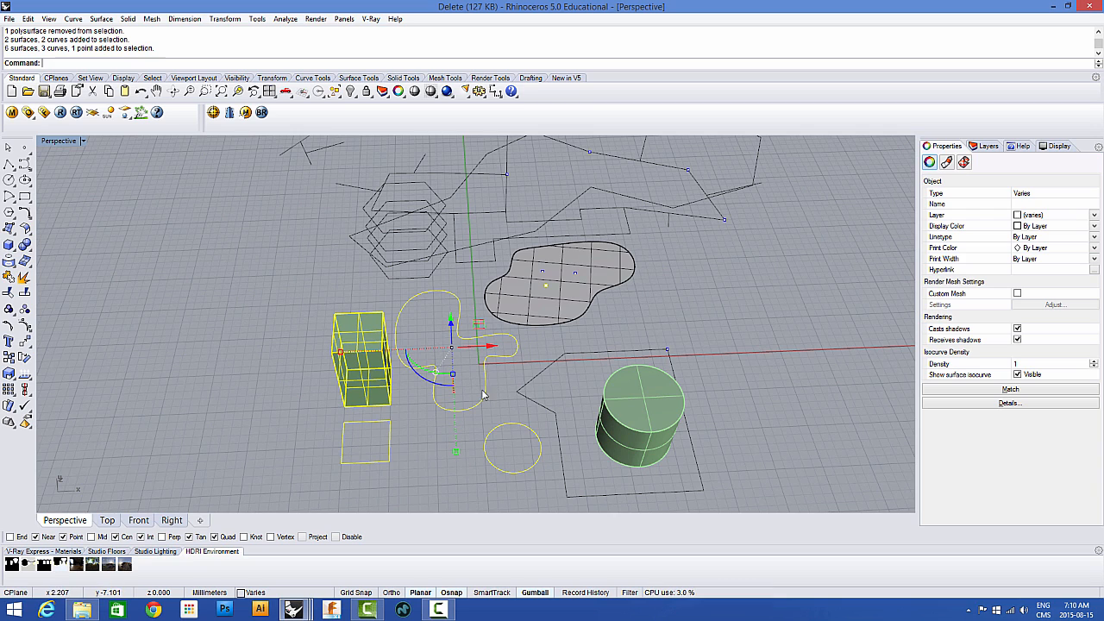
pyautogui.click(244, 336)
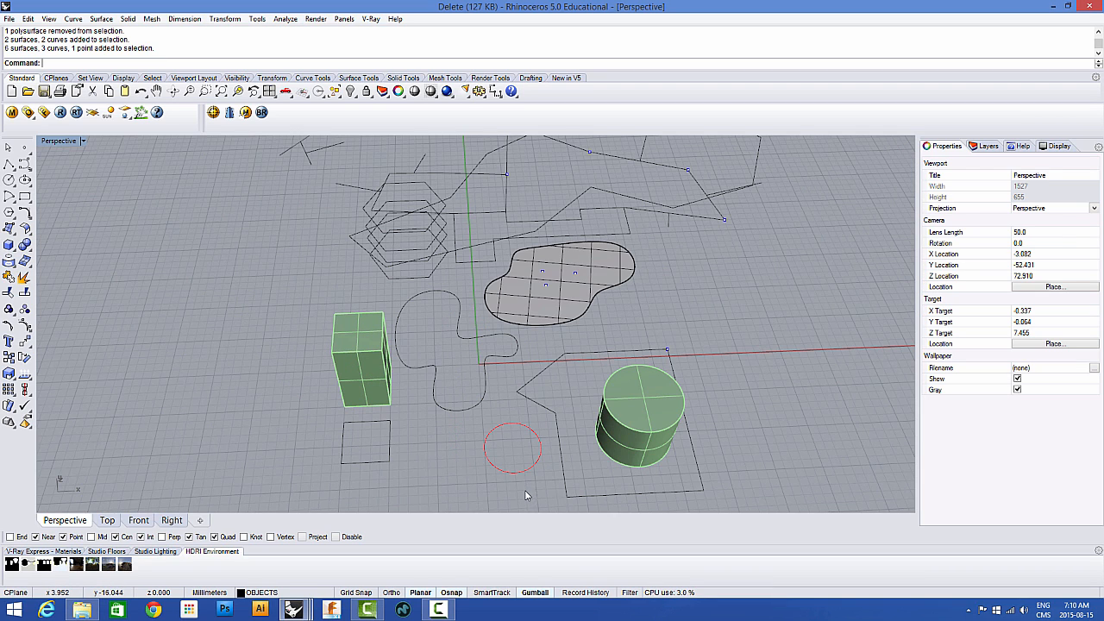
pyautogui.moveTo(454, 432); pyautogui.dragTo(343, 339)
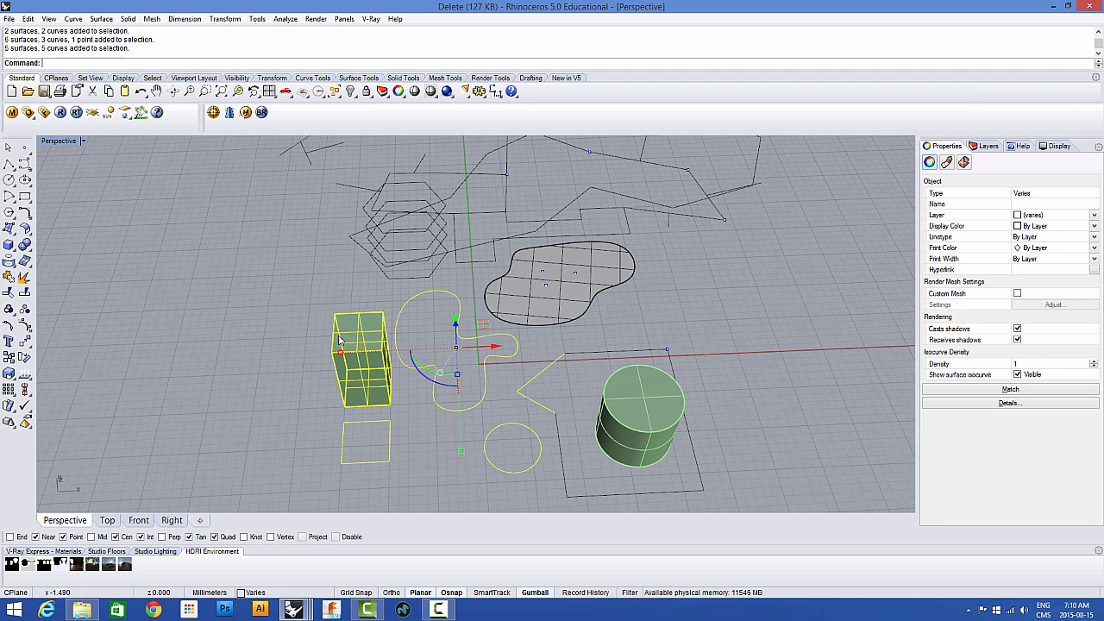
pyautogui.click(242, 331)
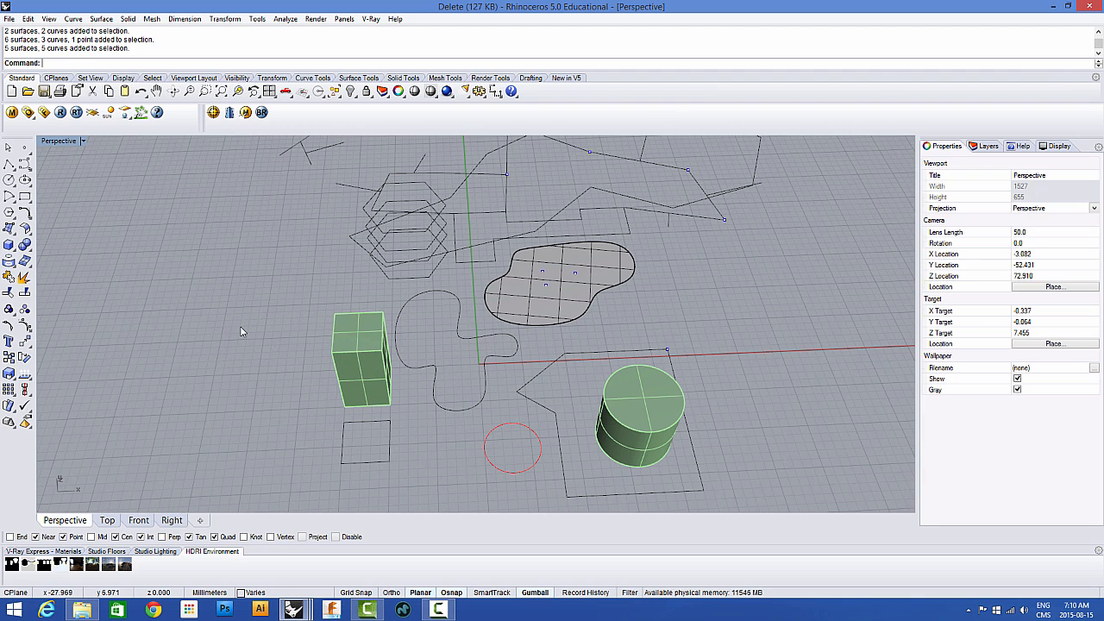
# Step: Select all point objects in the model by type and hide them
pyautogui.moveTo(281, 336); pyautogui.dragTo(233, 333, button='right')
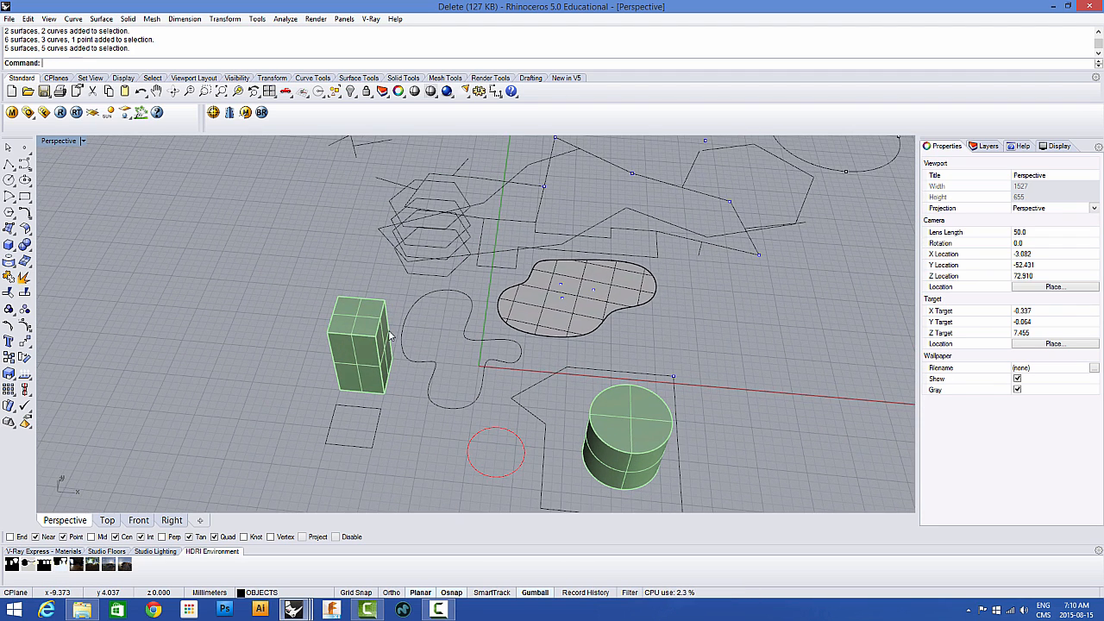
pyautogui.click(335, 91)
pyautogui.click(383, 128)
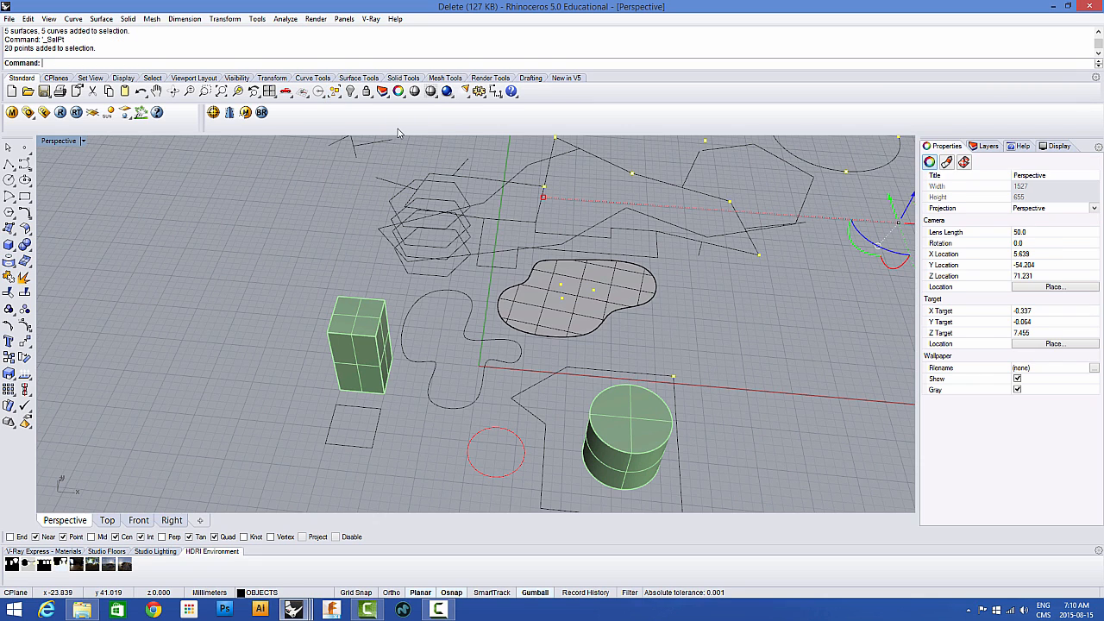
pyautogui.click(350, 91)
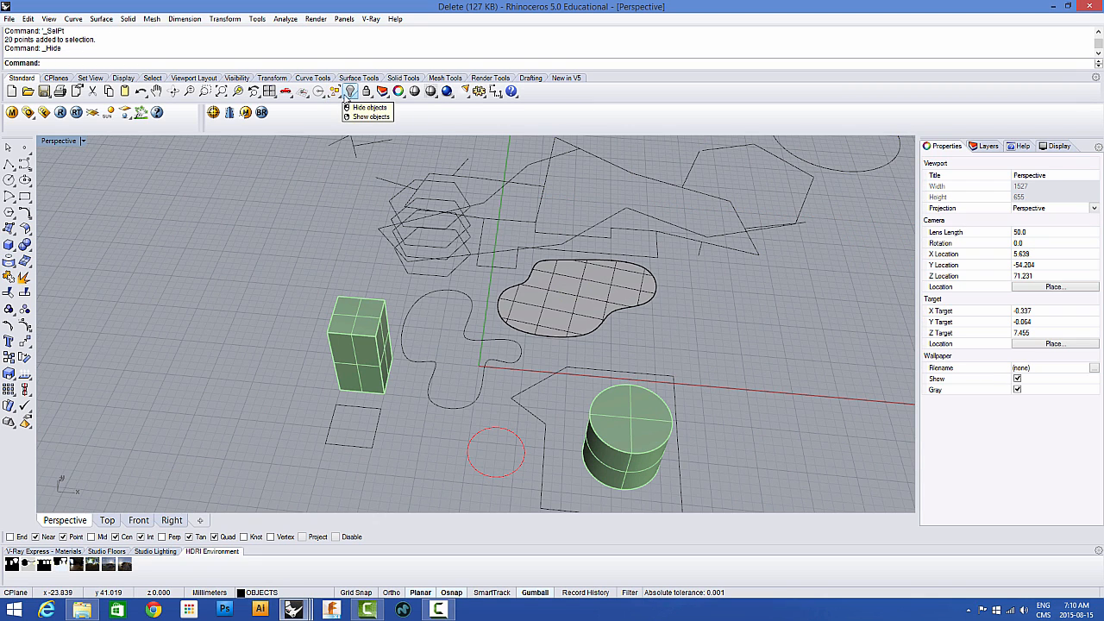
# Step: Select all curves in the model by type and hide them
pyautogui.click(335, 92)
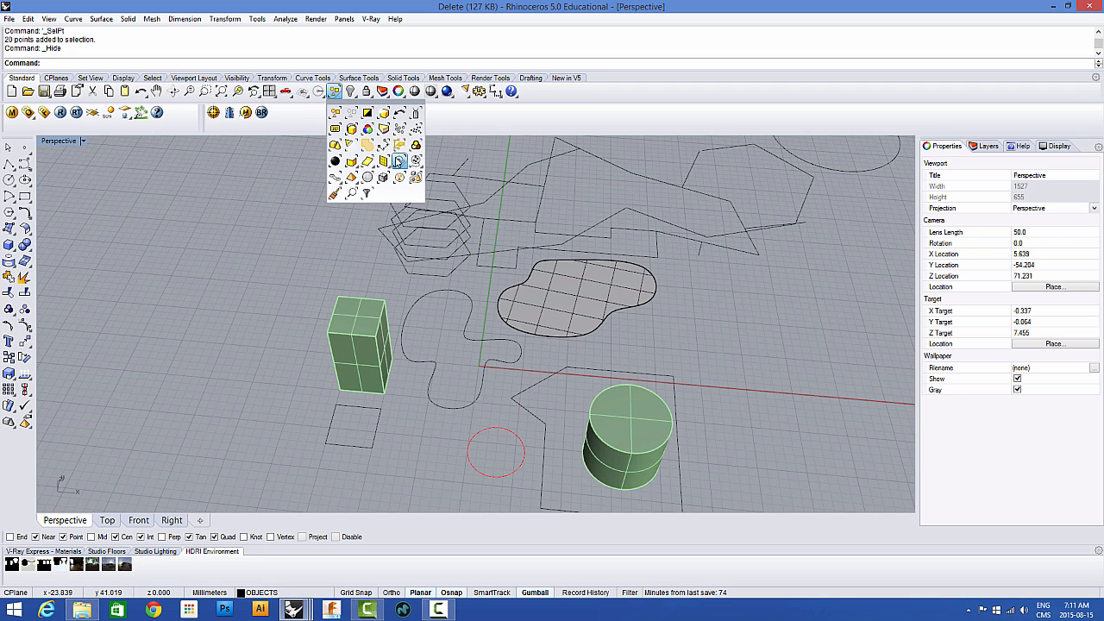
pyautogui.click(399, 161)
pyautogui.click(350, 91)
# Step: Select all surfaces by type, covering the box faces and the freeform patch, and hide them
pyautogui.keyDown('shift'); pyautogui.moveTo(532, 234); pyautogui.dragTo(352, 197, button='right'); pyautogui.keyUp('shift')
pyautogui.click(334, 92)
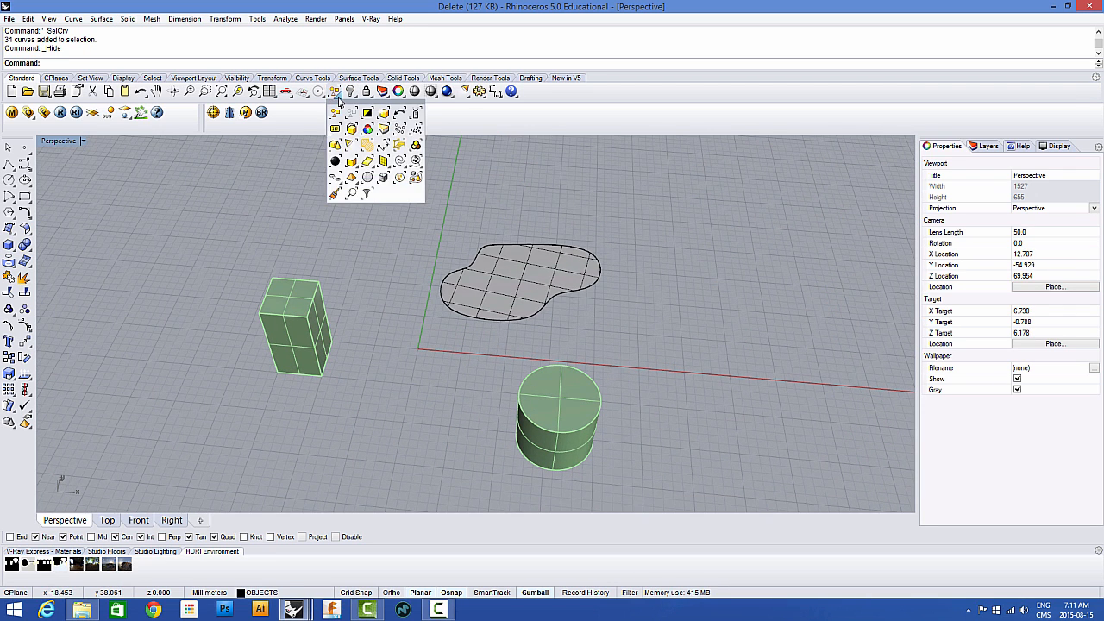
pyautogui.click(352, 161)
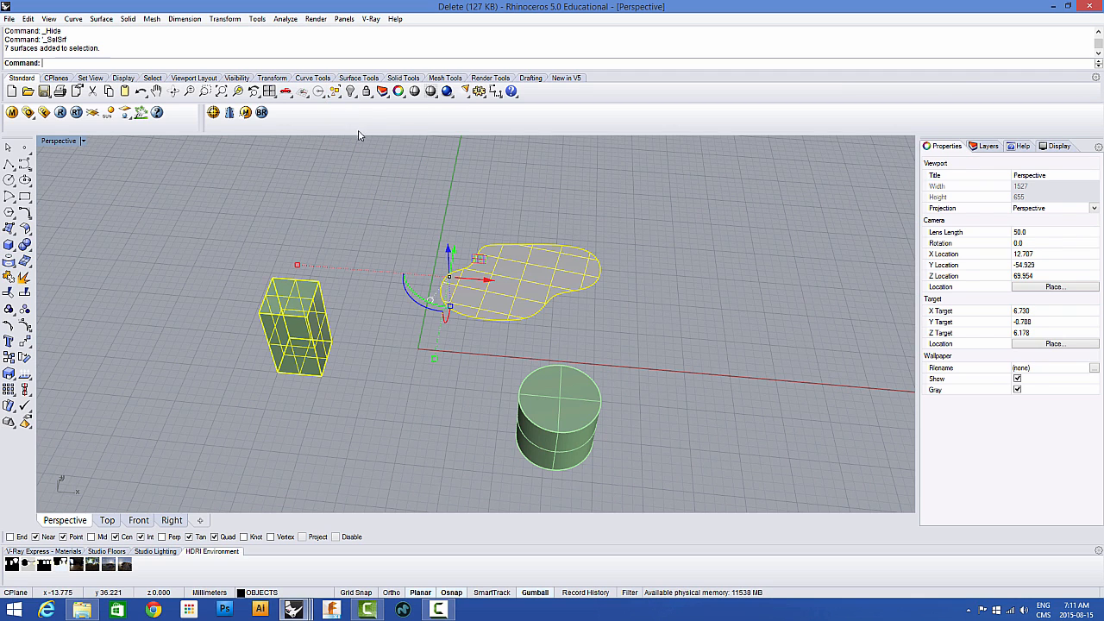
pyautogui.click(351, 91)
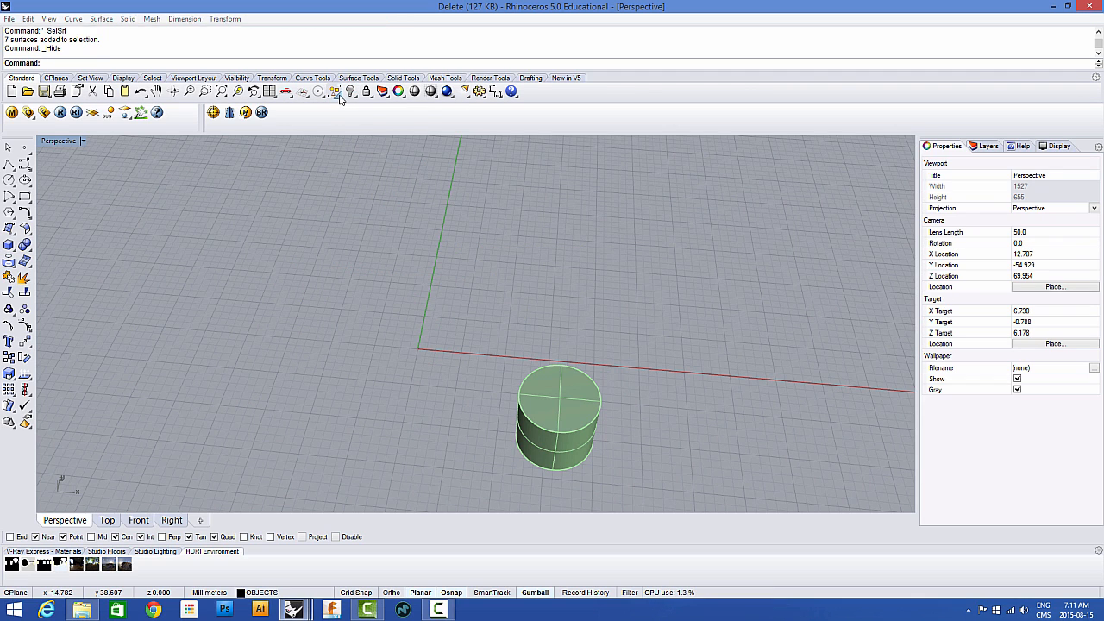
pyautogui.click(335, 92)
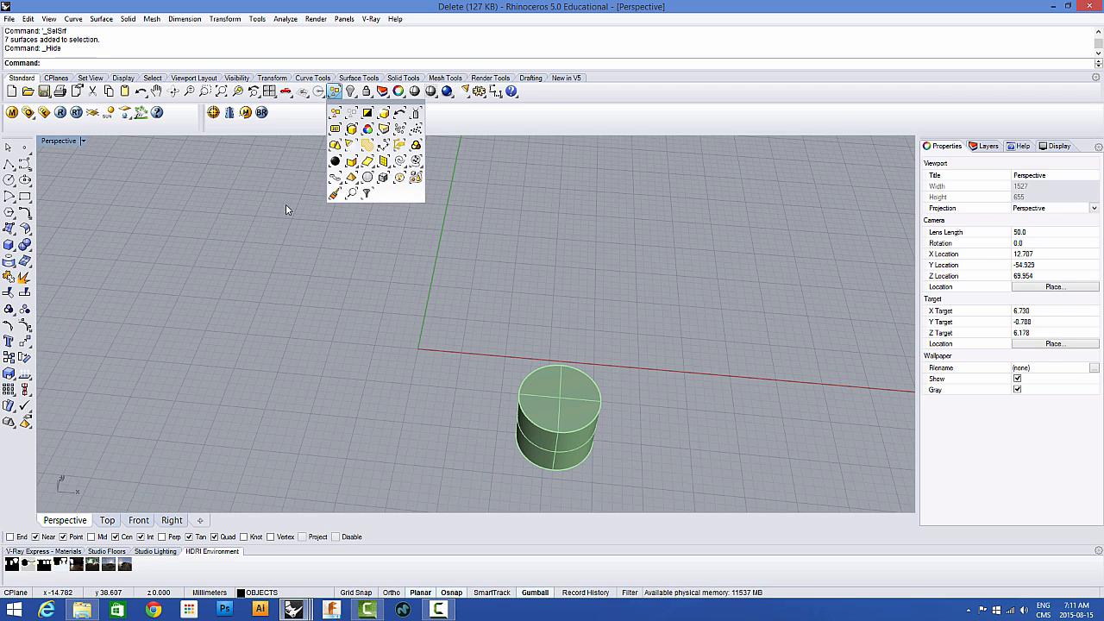
pyautogui.moveTo(285, 203); pyautogui.dragTo(414, 239, button='right')
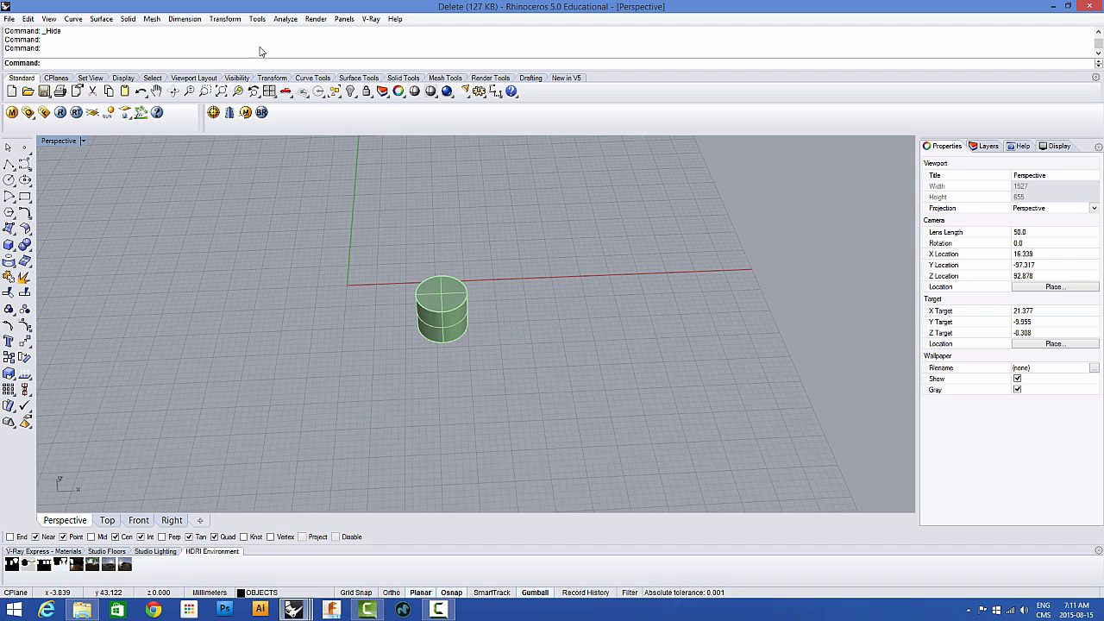
# Step: Open the Rhino Options and examine the Appearance color settings for viewports and objects
pyautogui.click(257, 19)
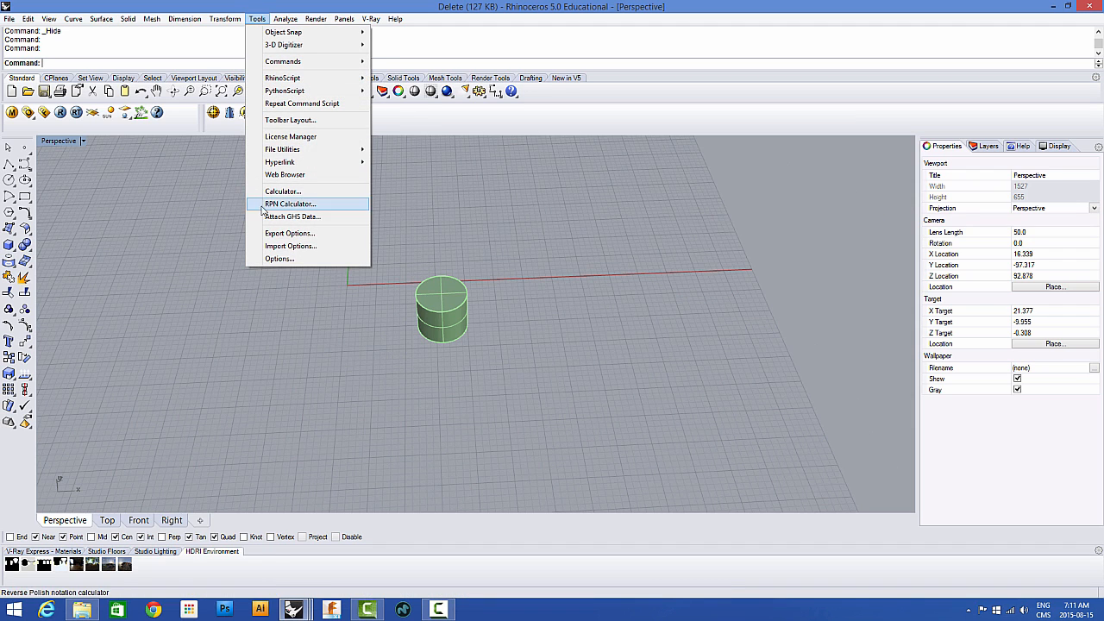
pyautogui.click(283, 258)
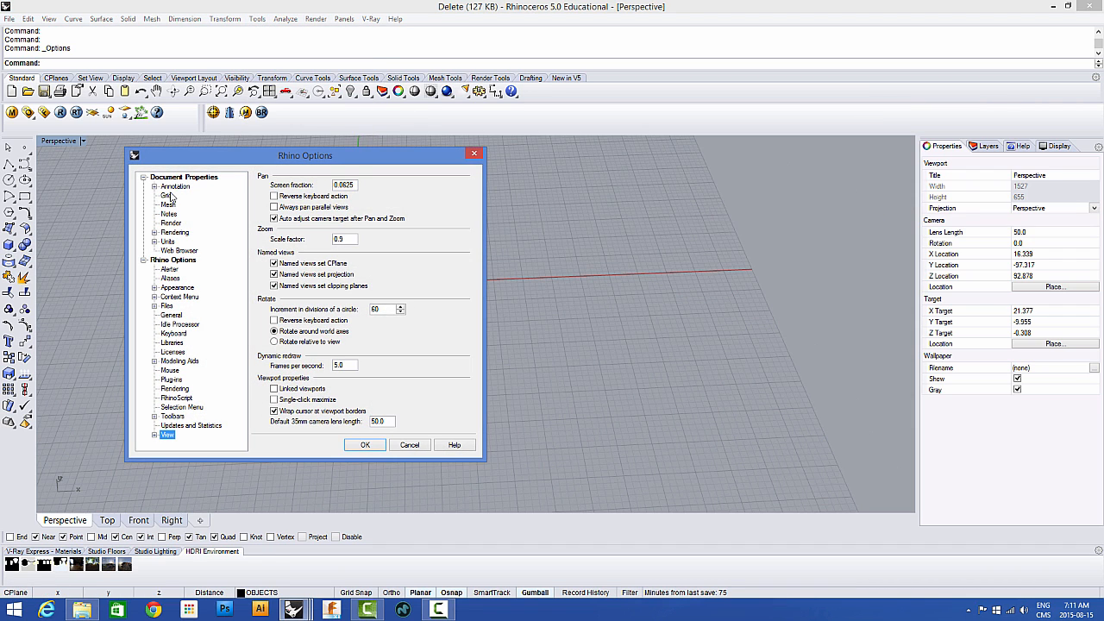
pyautogui.click(177, 287)
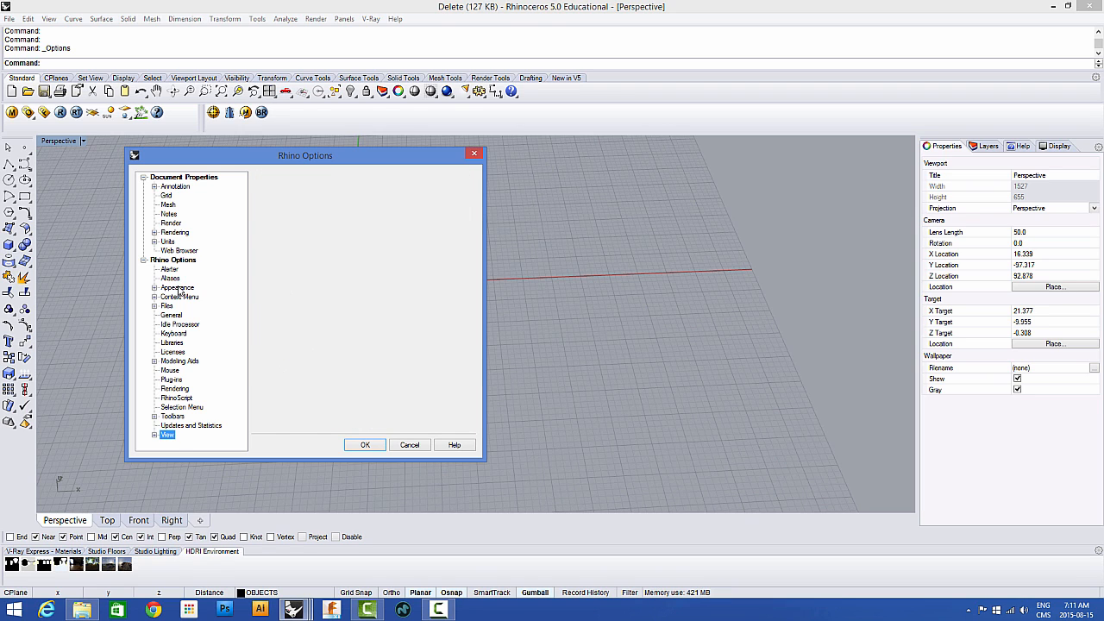
pyautogui.click(155, 288)
pyautogui.click(181, 296)
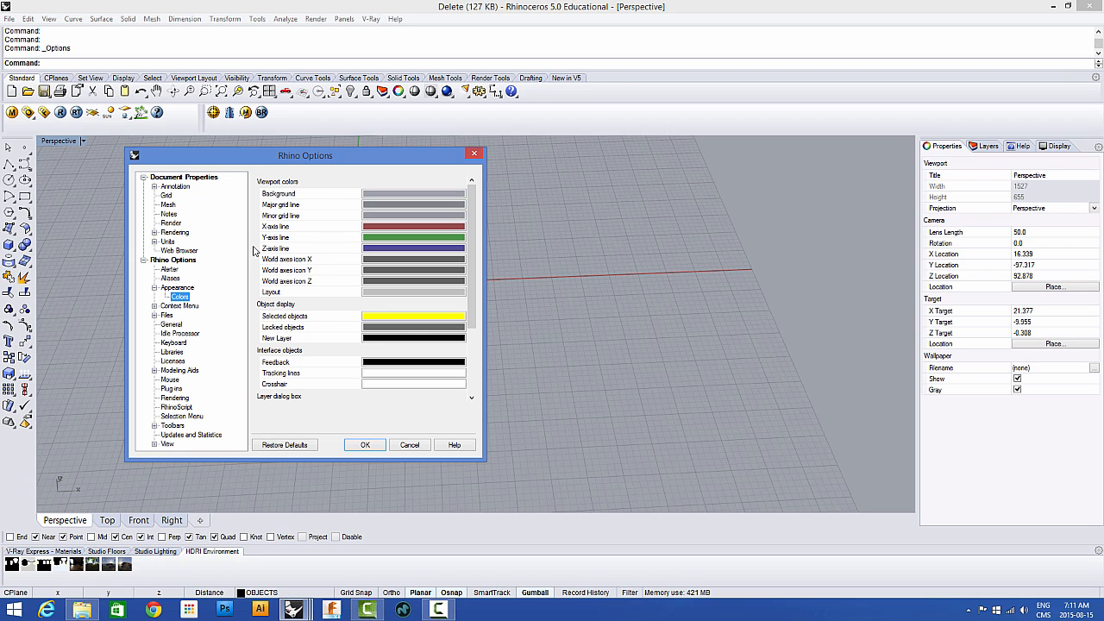
# Step: Review the document's grid properties, including grid line count, minor grid line spacing and snap spacing
pyautogui.click(165, 195)
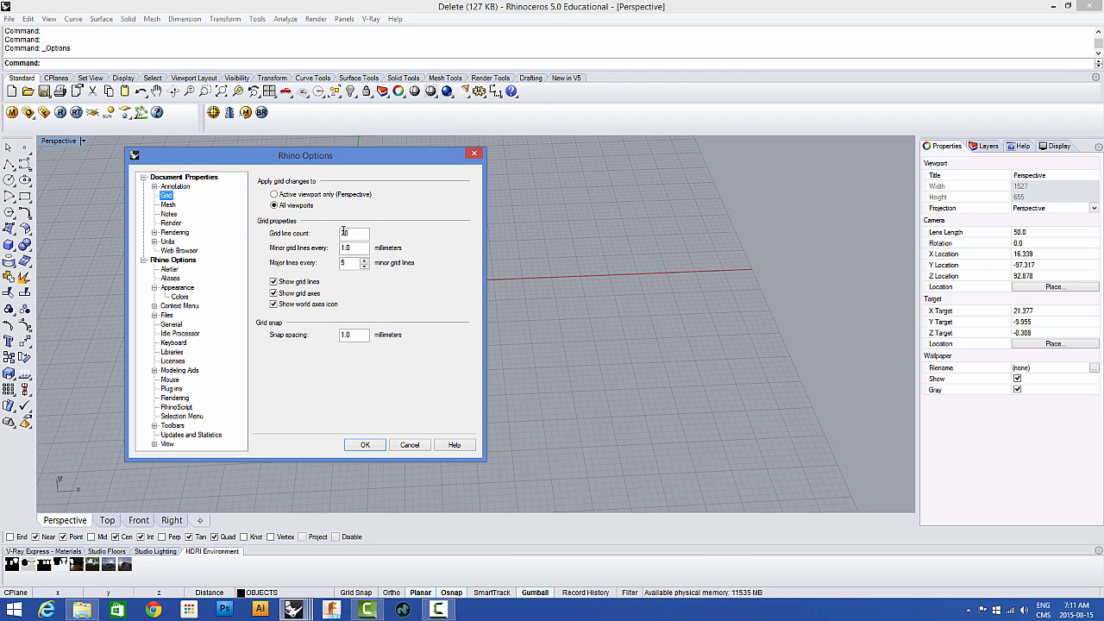
pyautogui.moveTo(366, 234); pyautogui.dragTo(314, 251)
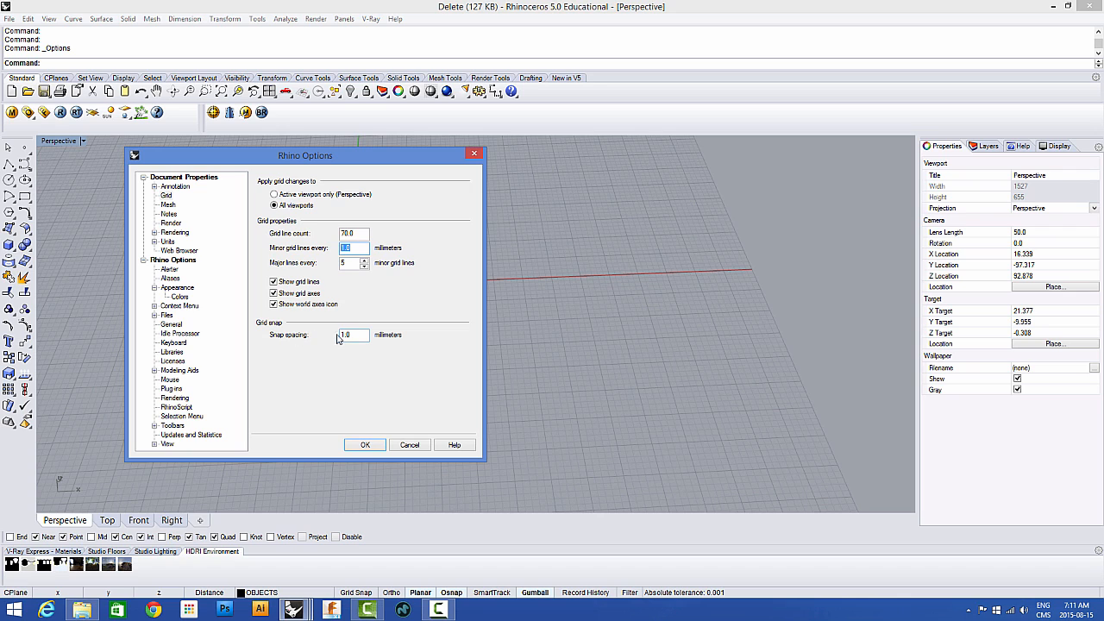
pyautogui.moveTo(344, 334); pyautogui.dragTo(365, 336)
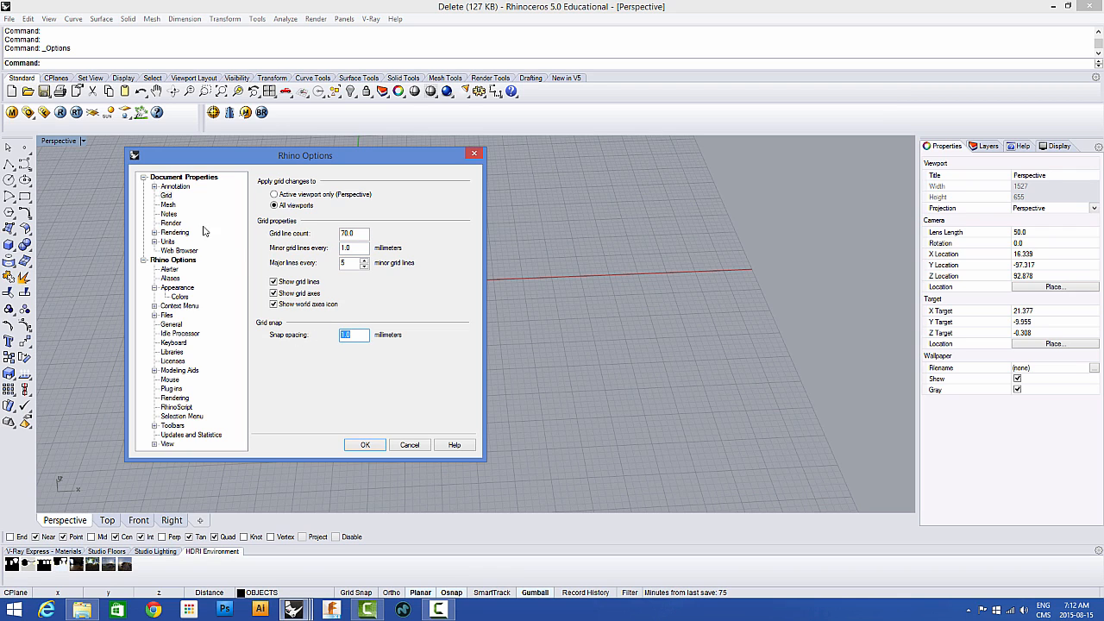
# Step: Show the document's Units settings and look through the list of available model units
pyautogui.click(168, 241)
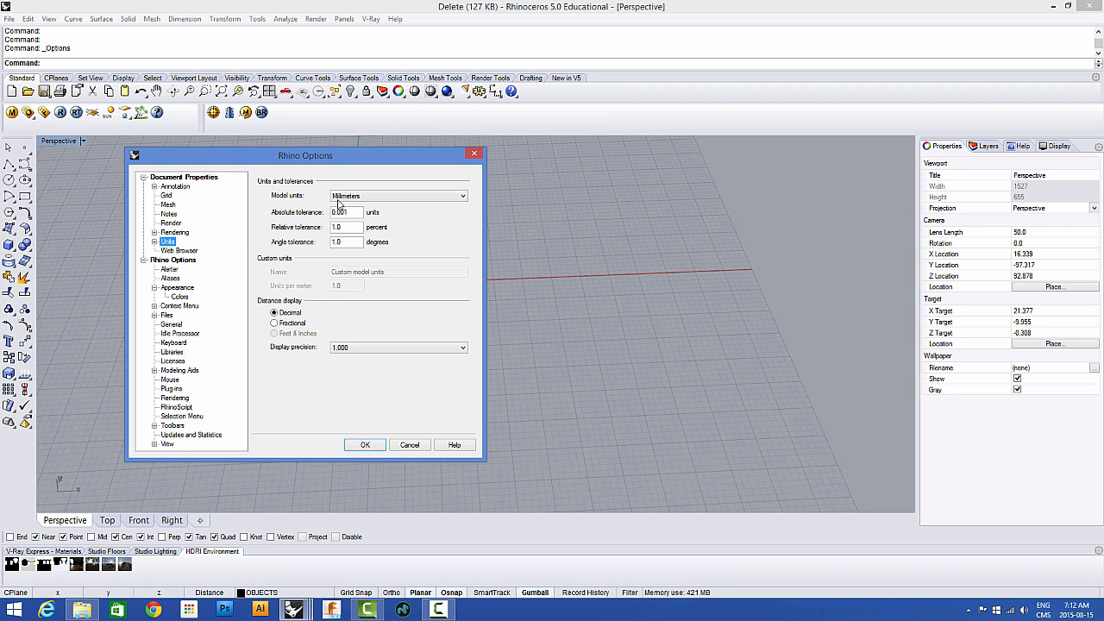
pyautogui.click(347, 196)
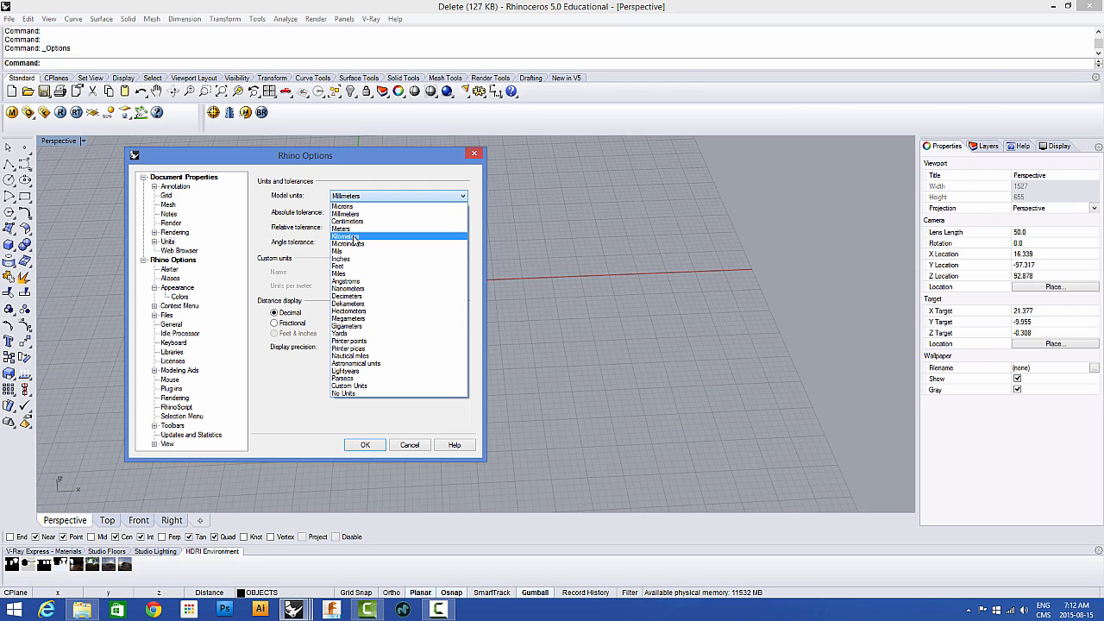
pyautogui.click(386, 198)
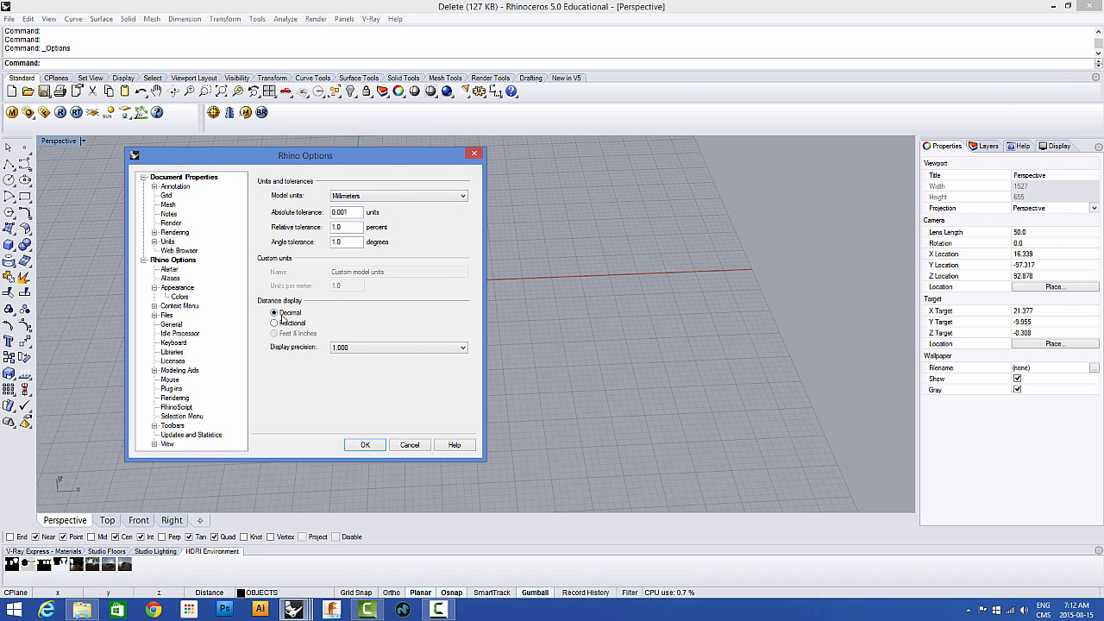
# Step: Check the available distance display precisions in the Units settings and leave the options without saving changes
pyautogui.click(350, 349)
pyautogui.click(350, 350)
pyautogui.click(411, 445)
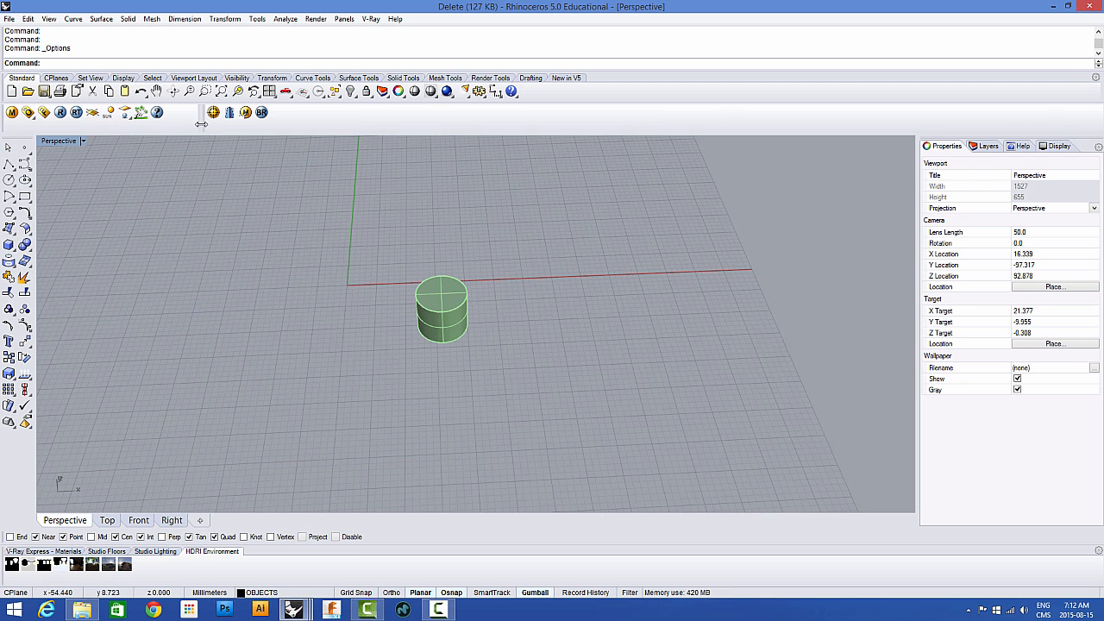
# Step: Slide the second V-Ray toolbar group along its row, undock it and dock it back beside the first group
pyautogui.moveTo(200, 122); pyautogui.dragTo(402, 118)
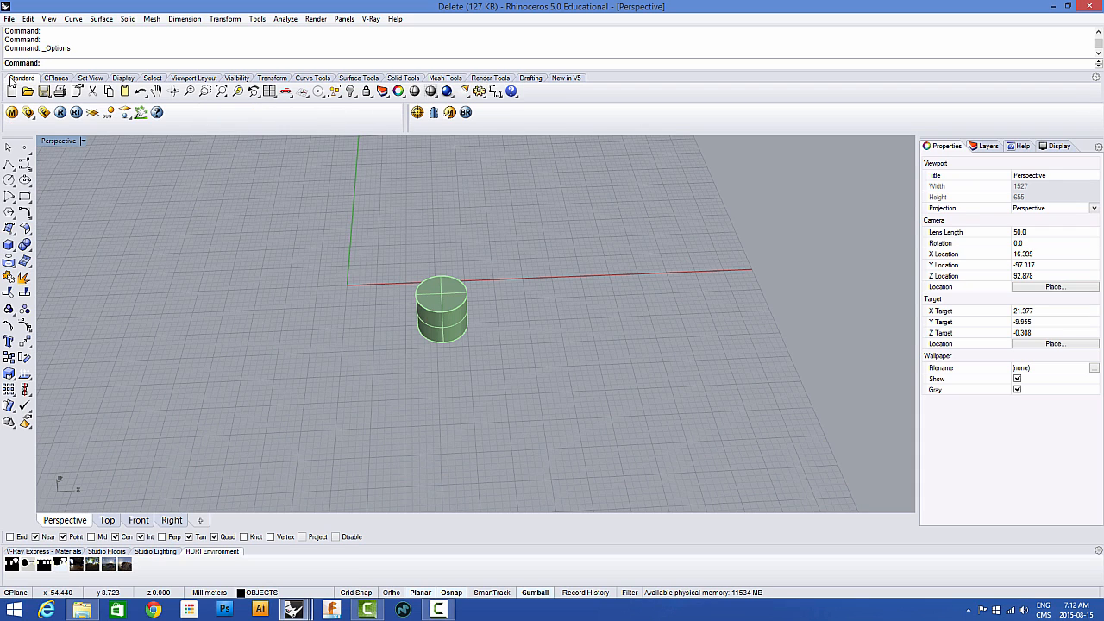
pyautogui.moveTo(408, 124); pyautogui.dragTo(372, 105)
pyautogui.moveTo(1031, 119); pyautogui.dragTo(210, 121)
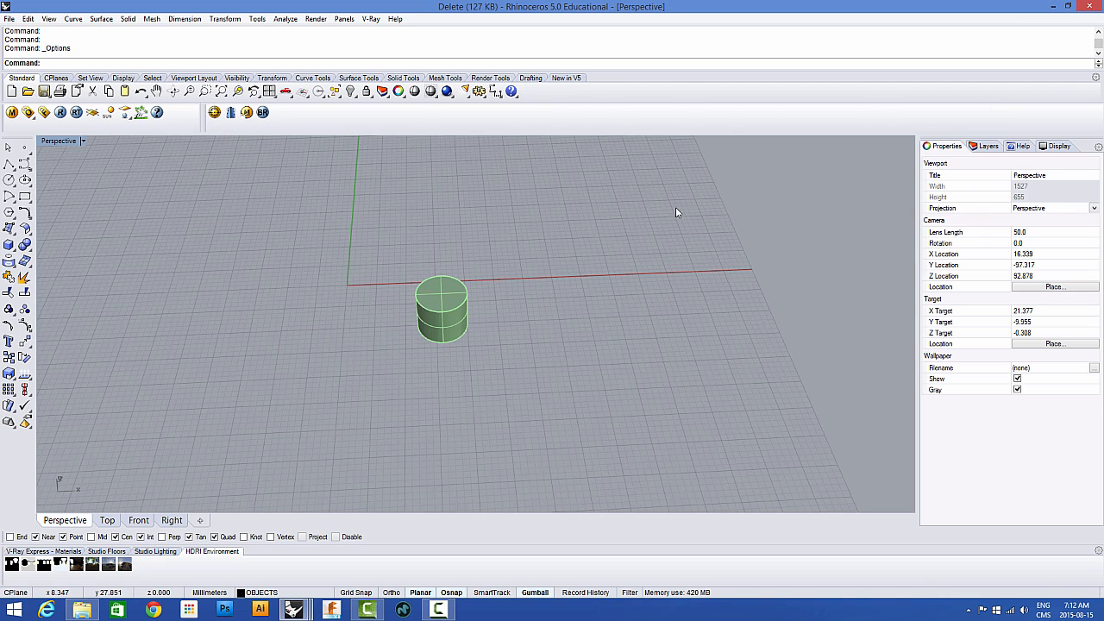
# Step: Show the Layers and Help panels, and move the Properties panel to the end of its group and back to first place
pyautogui.click(986, 147)
pyautogui.click(1022, 146)
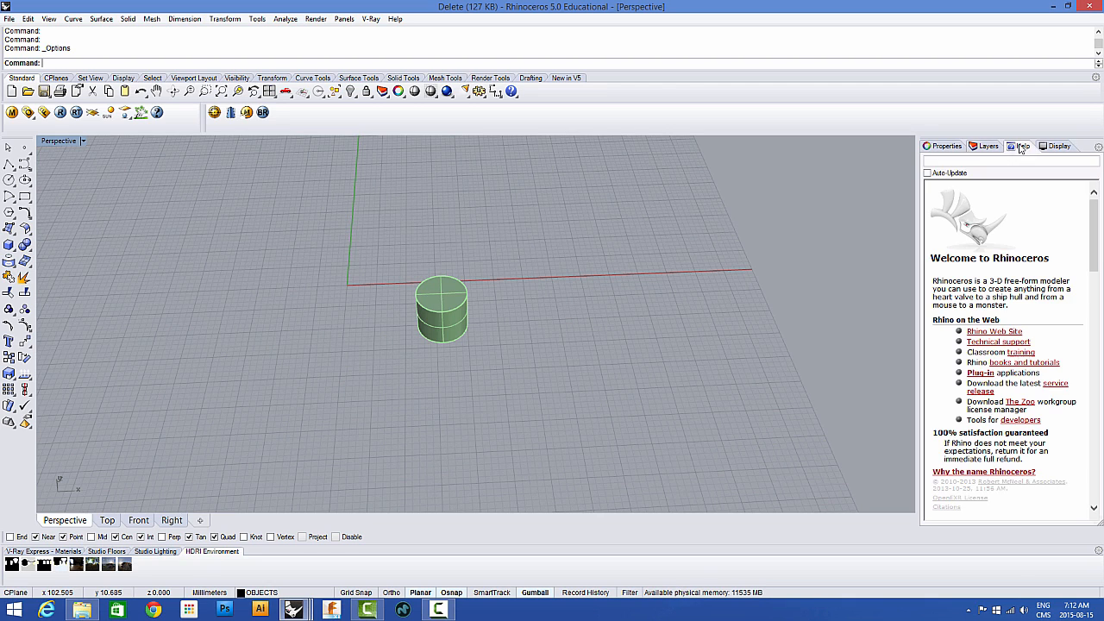
pyautogui.click(949, 146)
pyautogui.moveTo(949, 146); pyautogui.dragTo(675, 230)
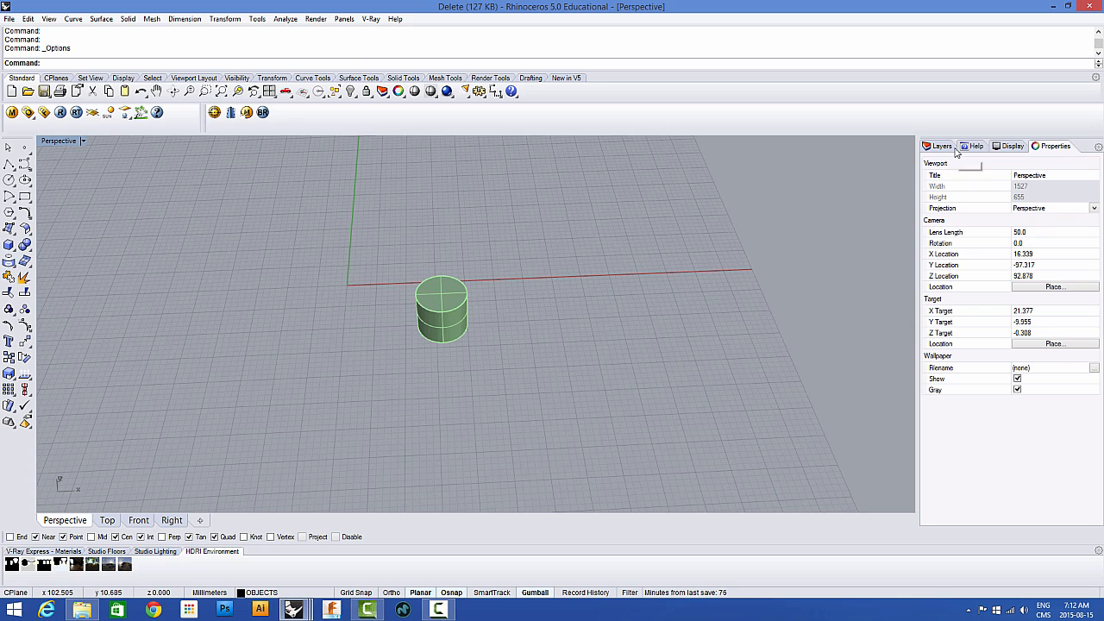
pyautogui.moveTo(1042, 145); pyautogui.dragTo(931, 147)
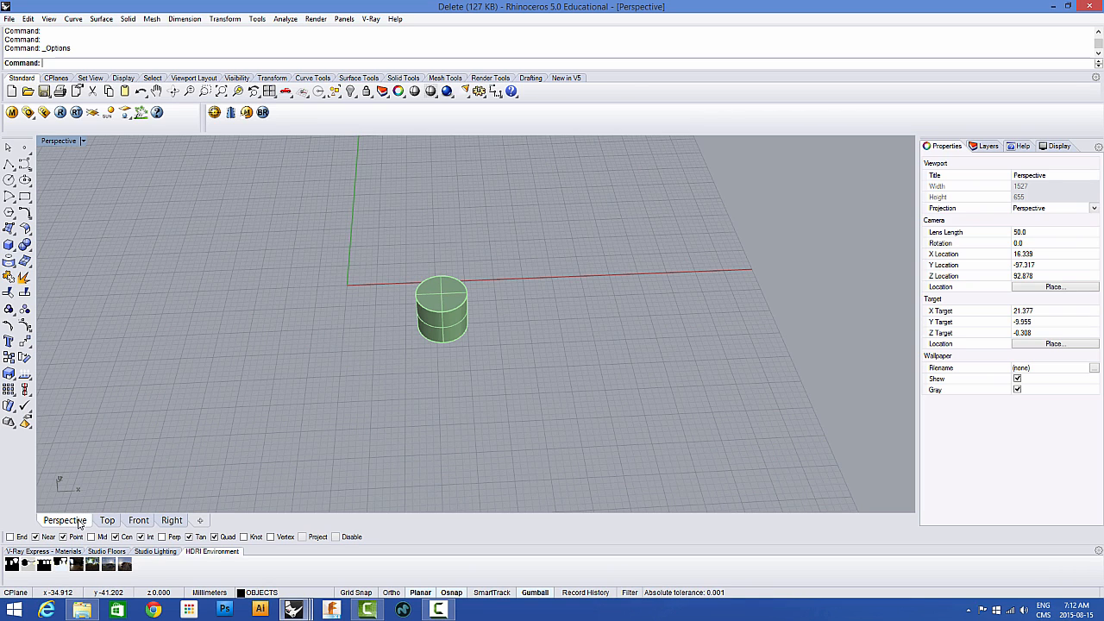
# Step: Look at the cylinder in the maximized Top, Front and Right viewports and return to Perspective
pyautogui.click(107, 521)
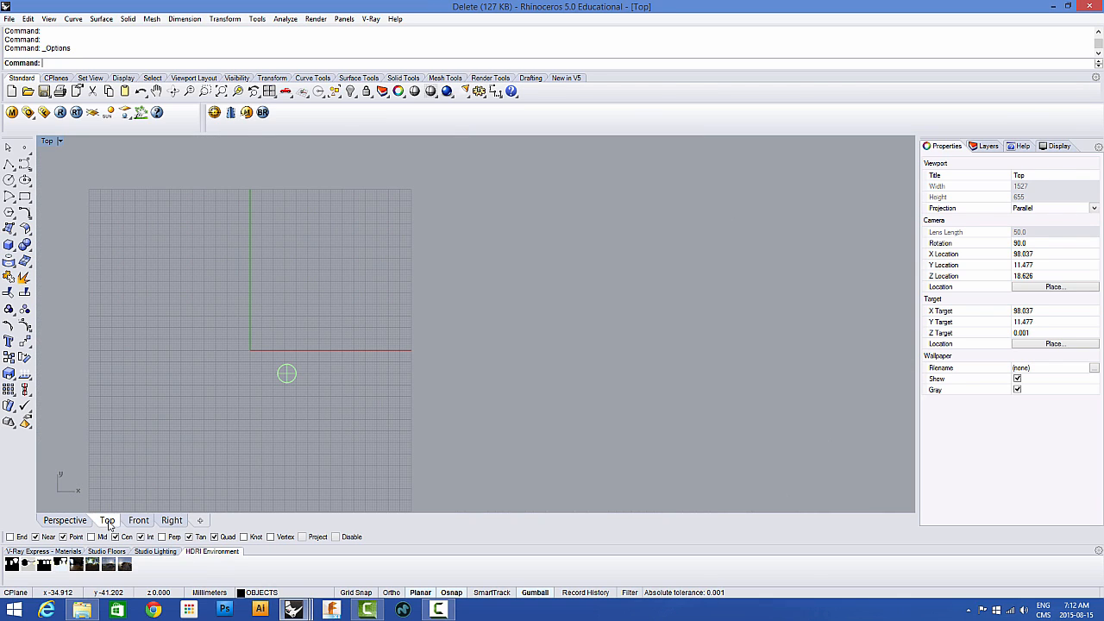
pyautogui.click(138, 523)
pyautogui.click(170, 524)
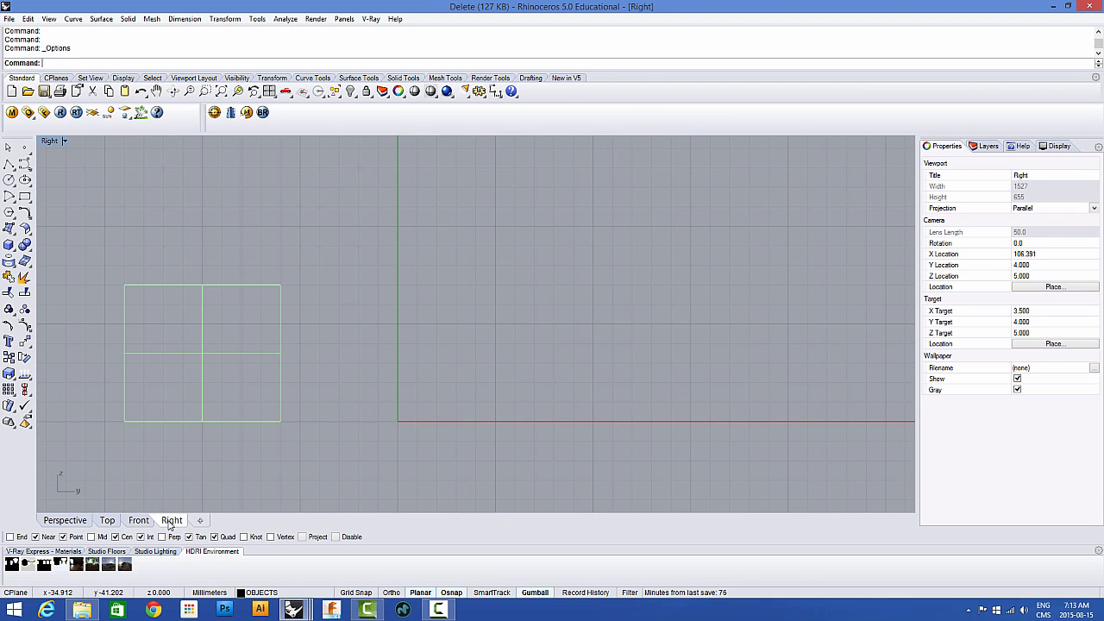
pyautogui.click(141, 523)
pyautogui.click(107, 523)
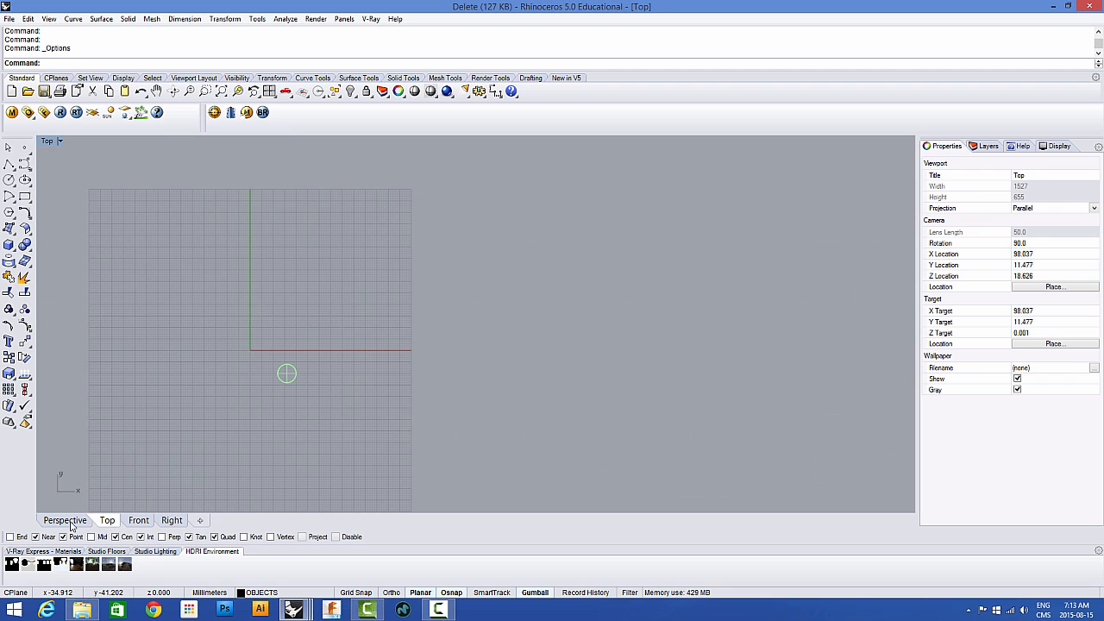
pyautogui.click(73, 524)
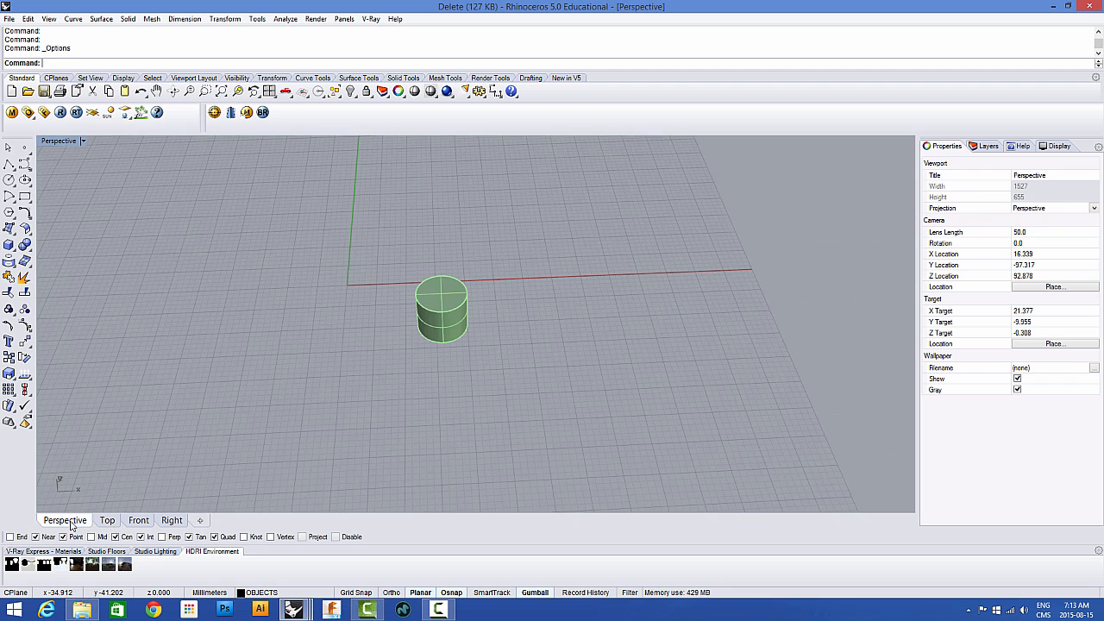
# Step: Restore the four-viewport layout and reframe the Top and Front views to show the grid around the cylinder
pyautogui.doubleClick(57, 141)
pyautogui.moveTo(151, 217); pyautogui.dragTo(244, 216, button='right')
pyautogui.scroll(-4, 224, 205)
pyautogui.scroll(-6, 297, 378)
pyautogui.moveTo(302, 385); pyautogui.dragTo(223, 440, button='right')
pyautogui.scroll(-11, 221, 436)
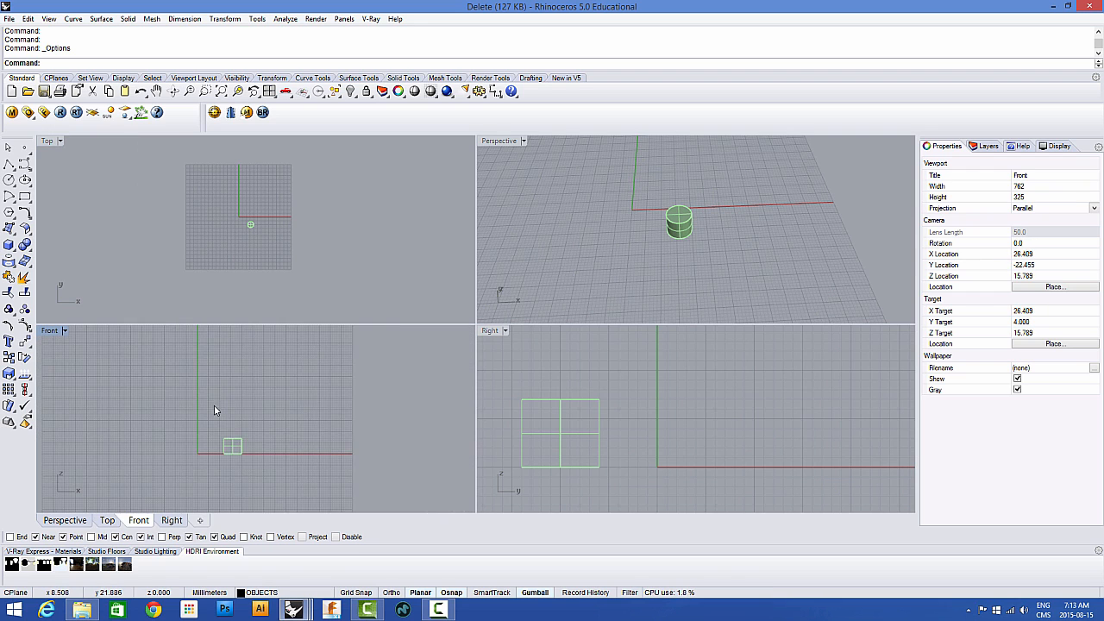
pyautogui.moveTo(191, 399); pyautogui.dragTo(249, 382, button='right')
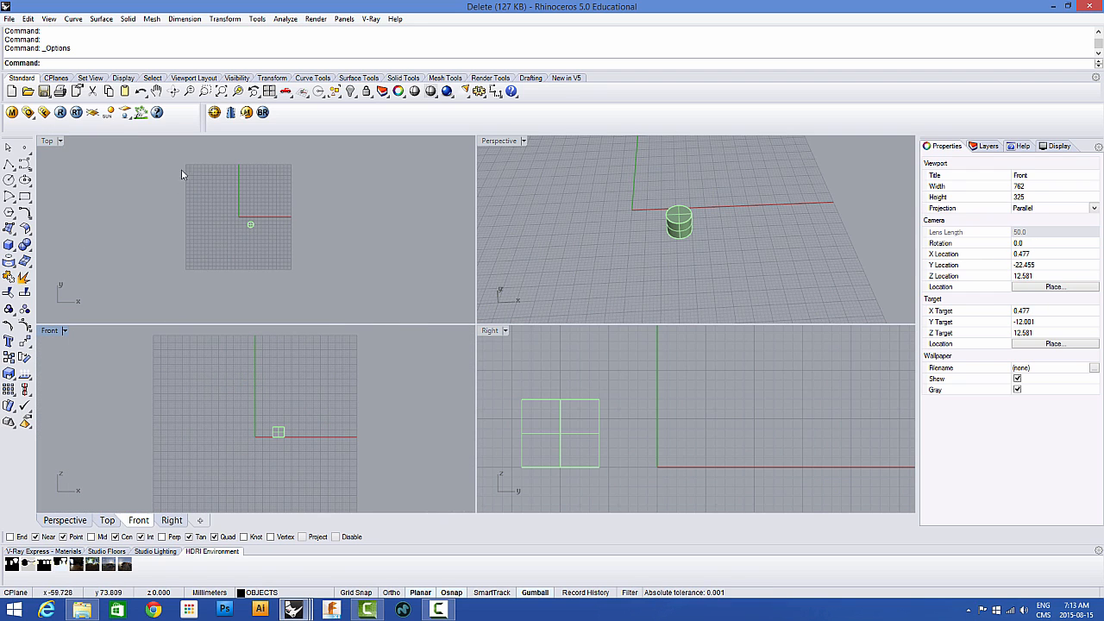
# Step: Reframe the Right, Perspective and Top viewports to show the cylinder within the wider construction grid
pyautogui.scroll(-6, 678, 362)
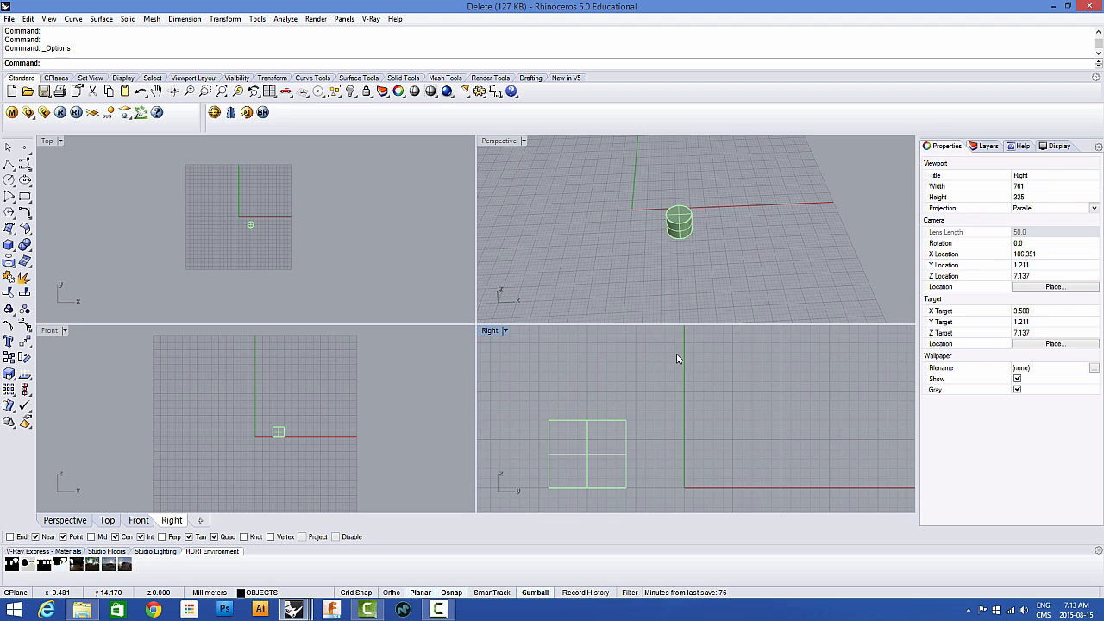
pyautogui.moveTo(697, 407); pyautogui.dragTo(688, 422, button='right')
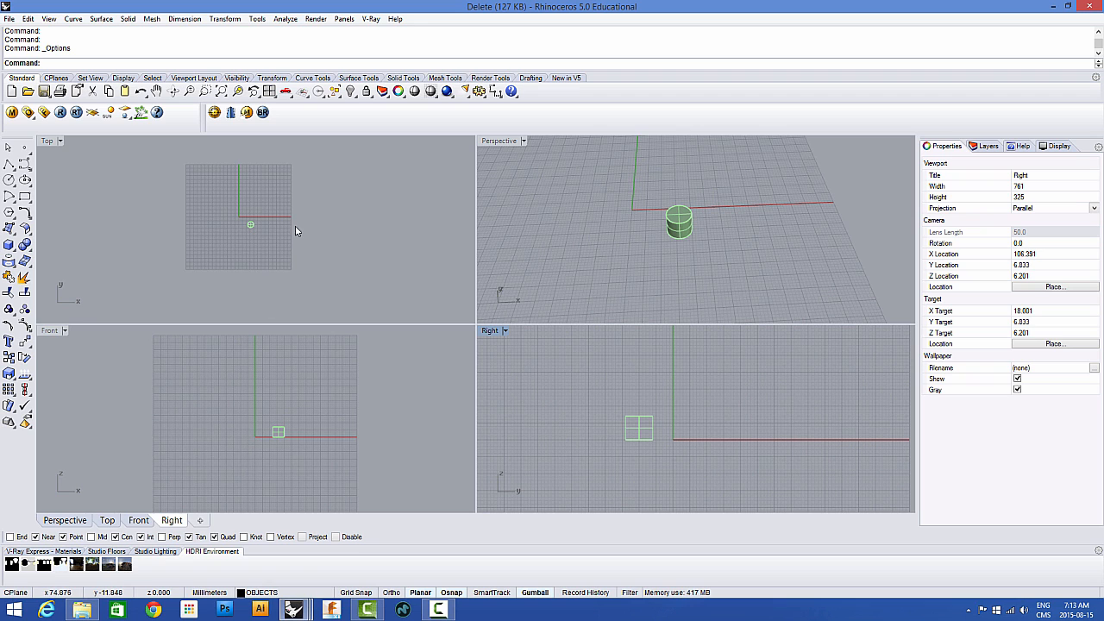
pyautogui.scroll(-3, 602, 390)
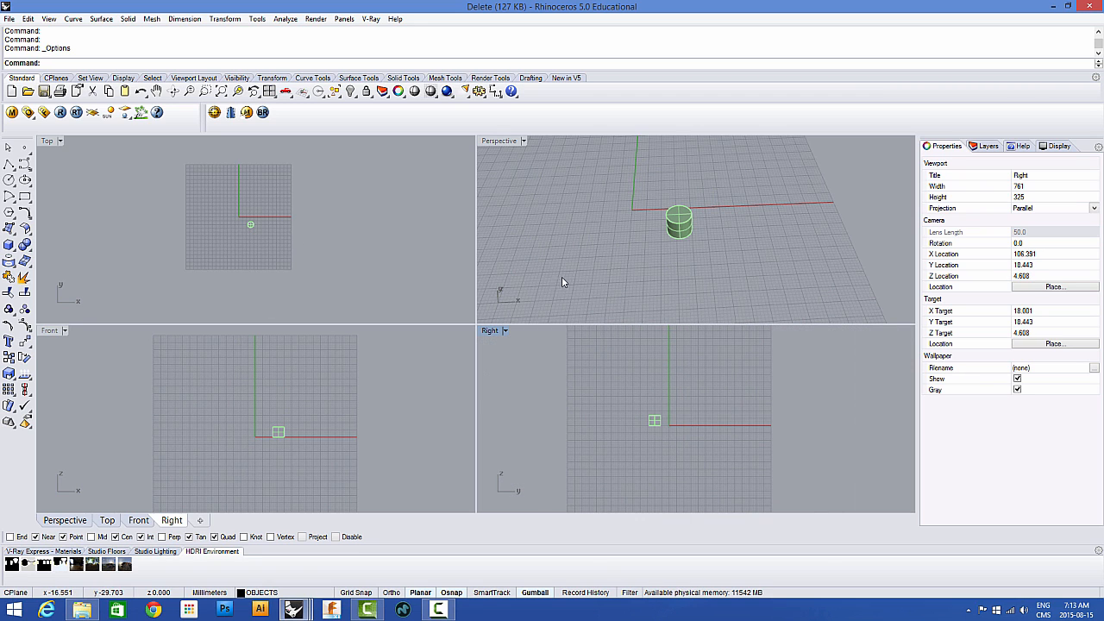
pyautogui.moveTo(562, 276); pyautogui.dragTo(678, 162, button='right')
pyautogui.scroll(-5, 640, 210)
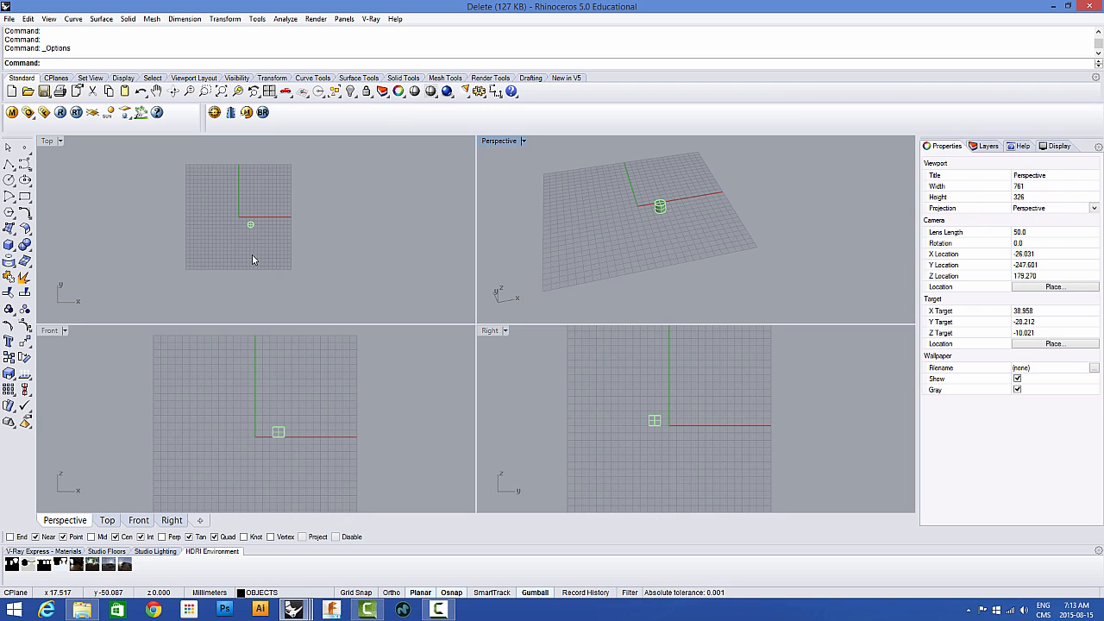
pyautogui.scroll(3, 328, 225)
pyautogui.moveTo(282, 221); pyautogui.dragTo(317, 229, button='right')
pyautogui.moveTo(603, 292); pyautogui.dragTo(672, 276, button='right')
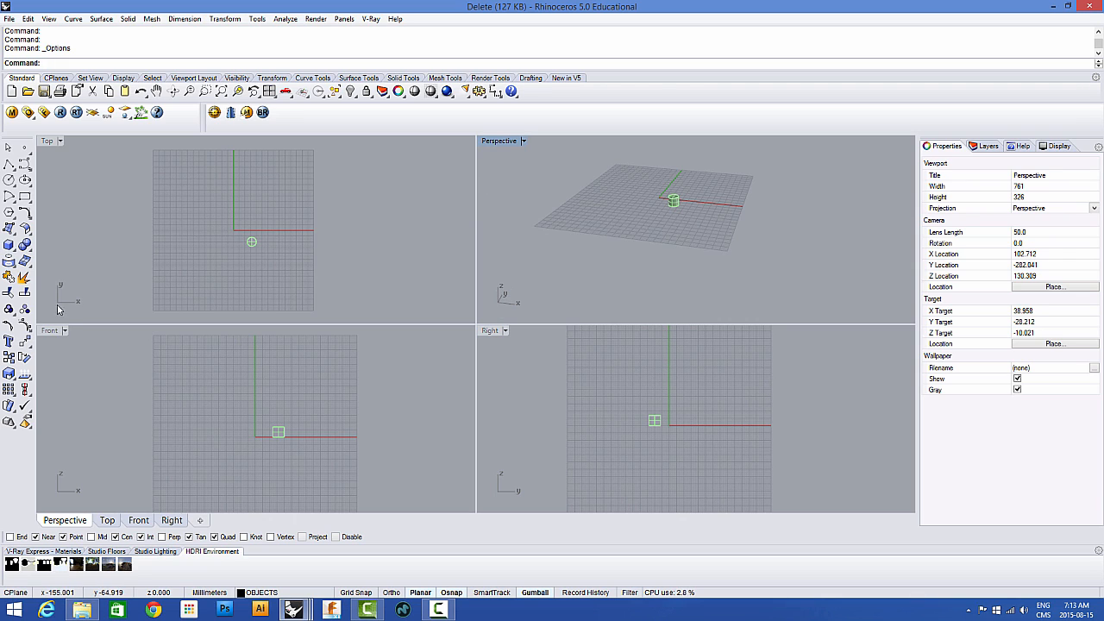
pyautogui.moveTo(106, 266); pyautogui.dragTo(112, 276, button='right')
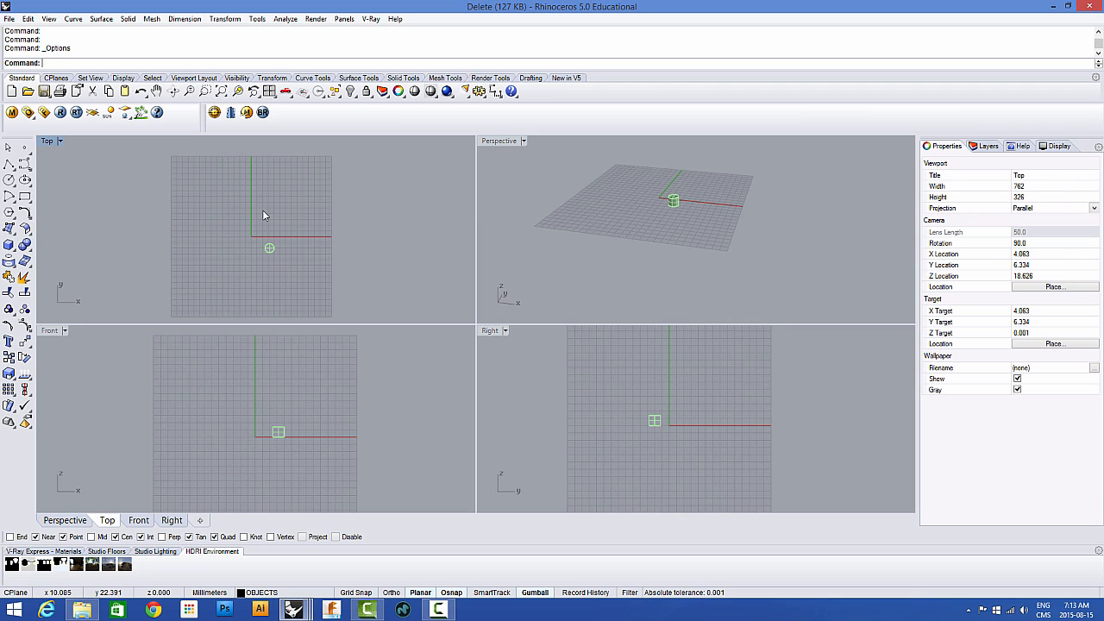